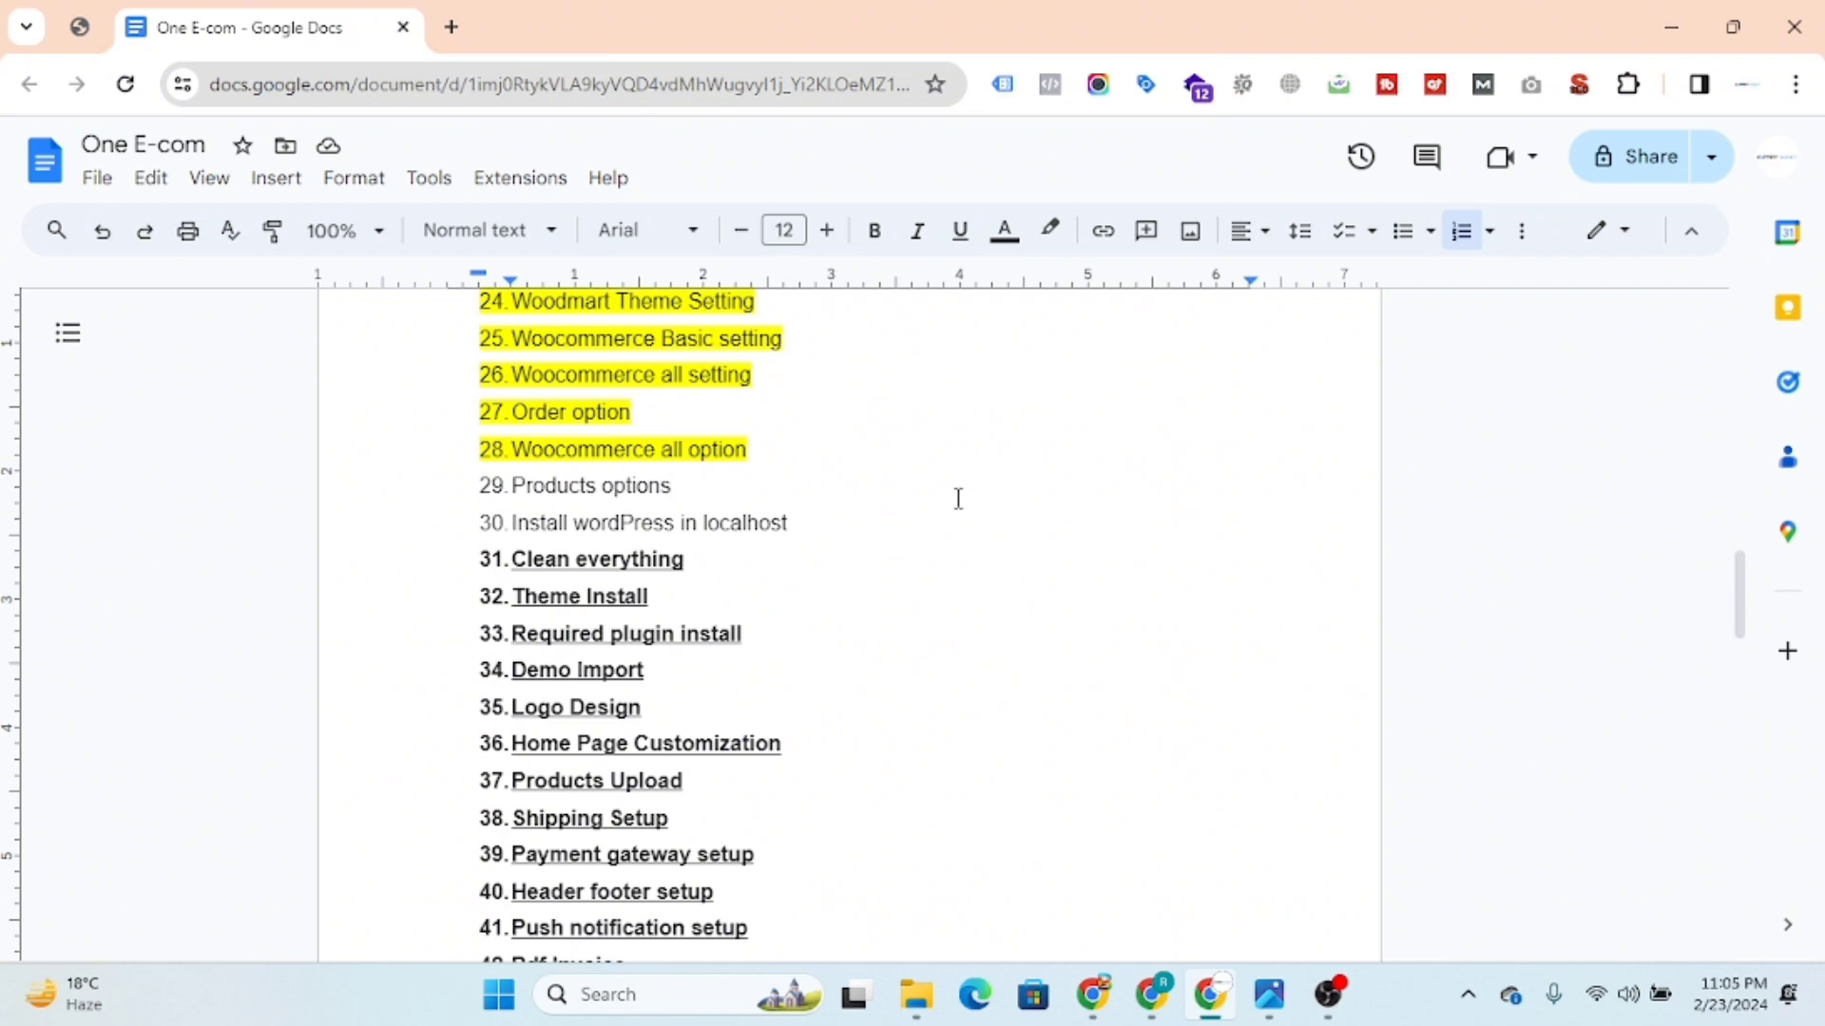
Step: Switch to the WordPress admin and open the All Products list, leaving the Menus page without saving its changes
left_click(1152, 994)
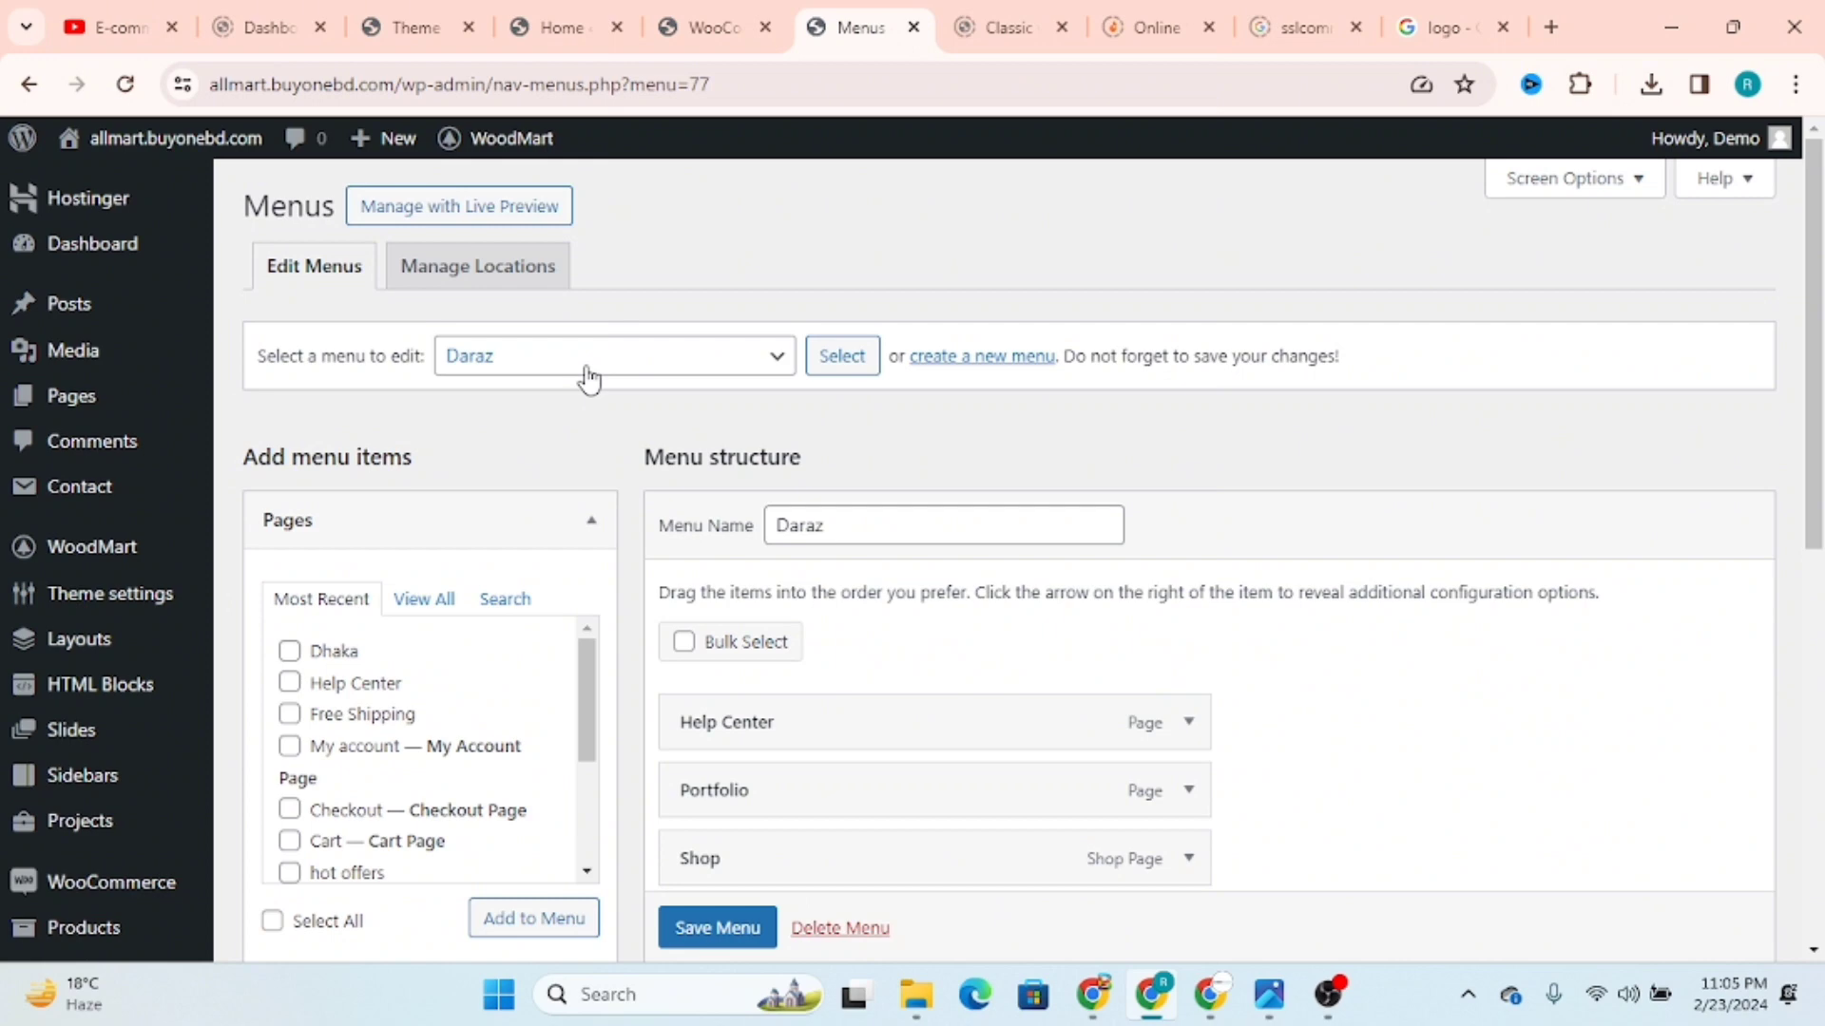
scroll(586, 378, "down", 1)
scroll(583, 379, "down", 3)
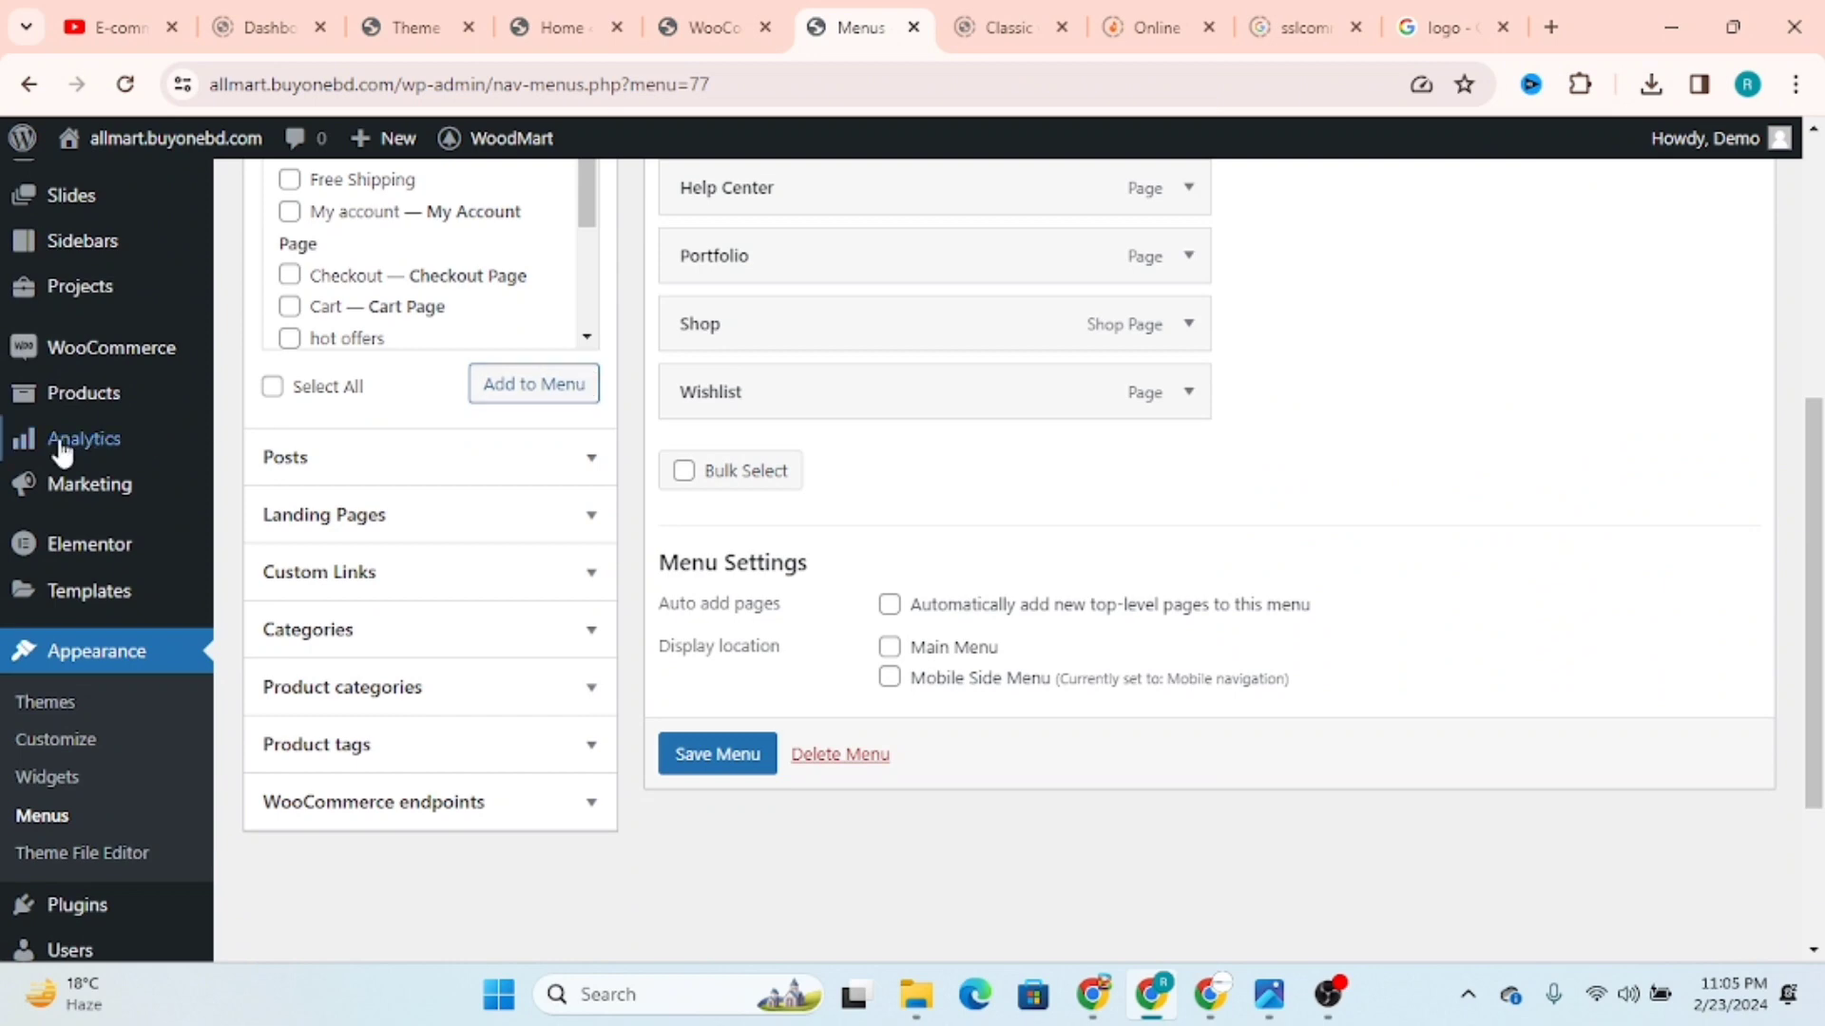
mouse_move(68, 401)
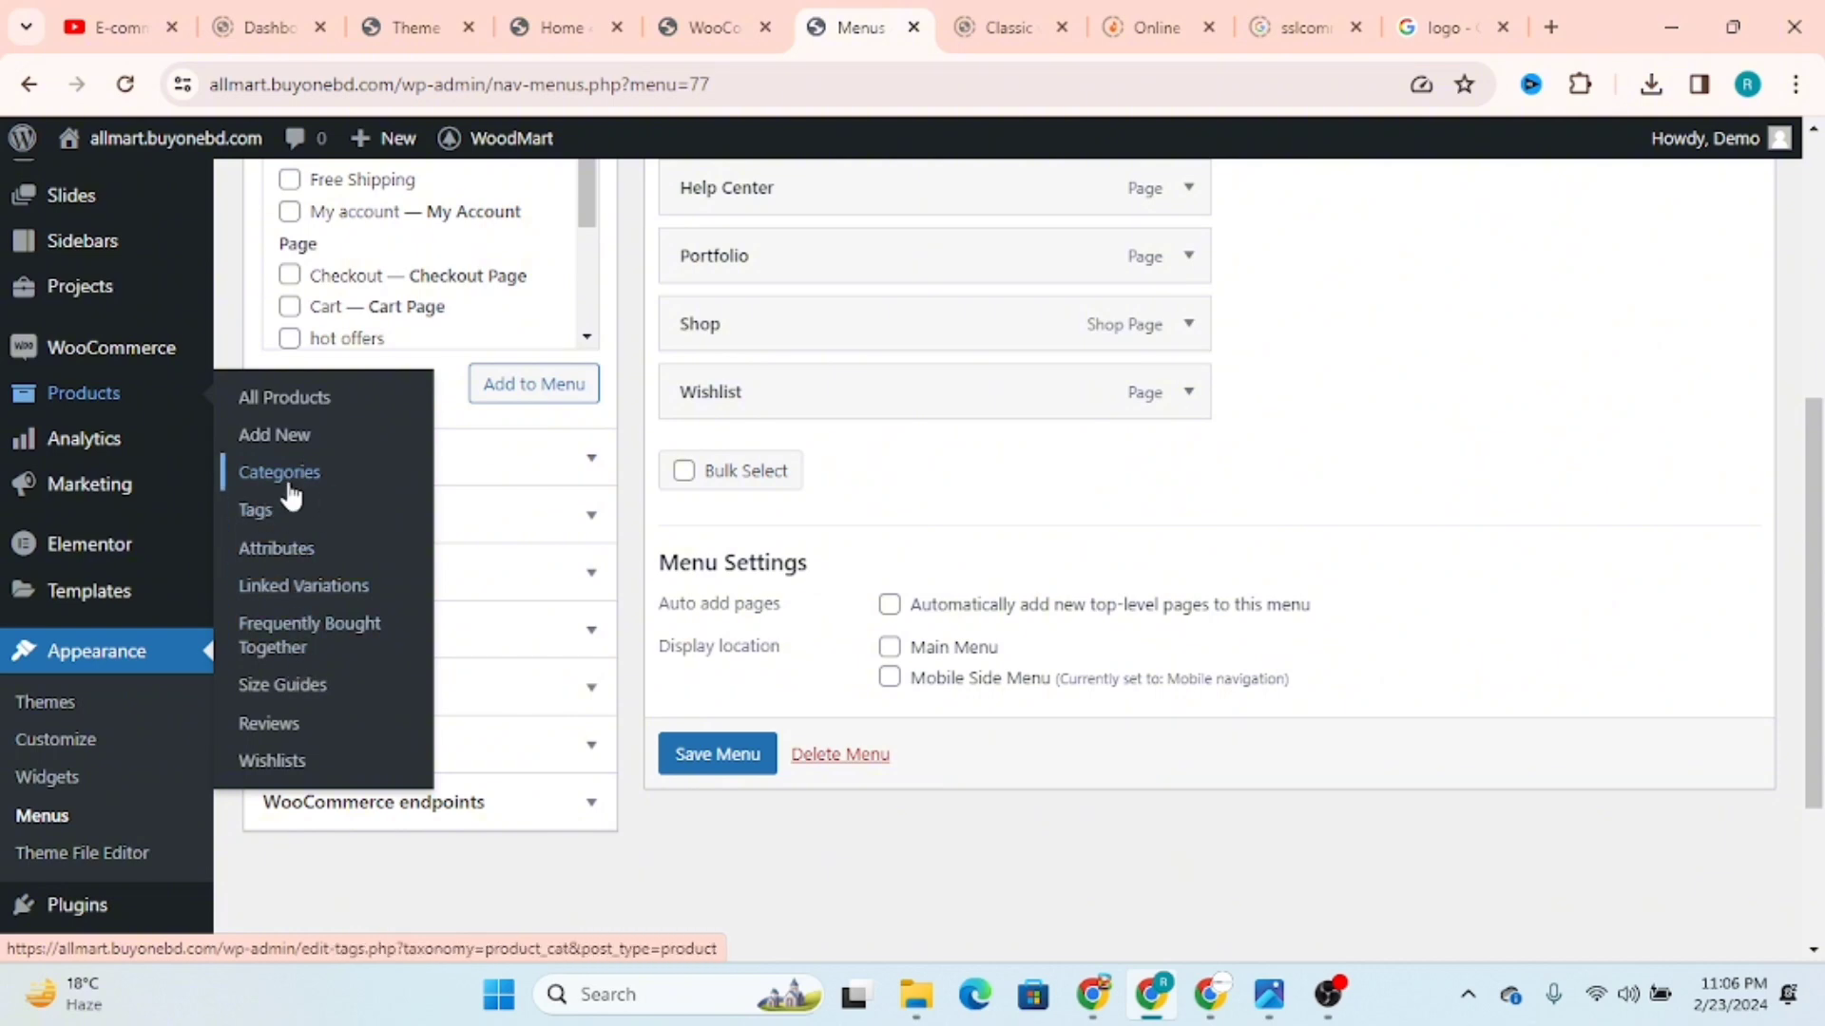
left_click(285, 399)
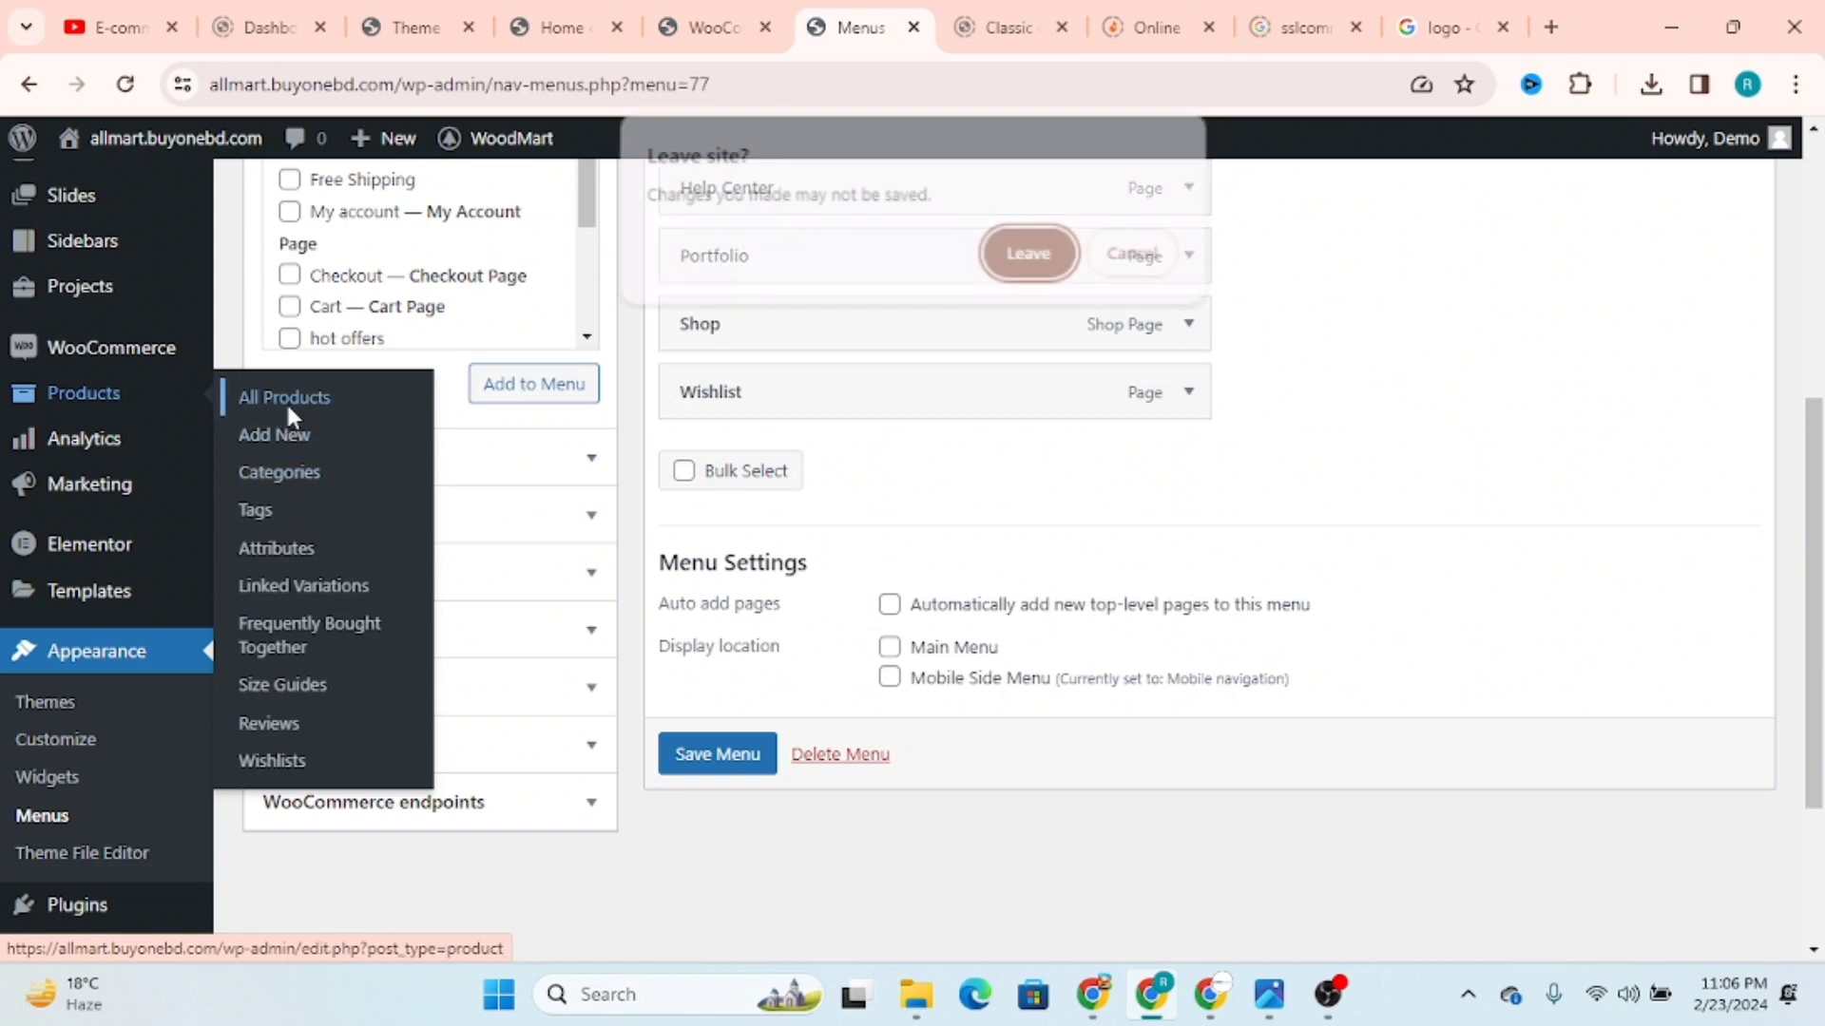
left_click(1018, 247)
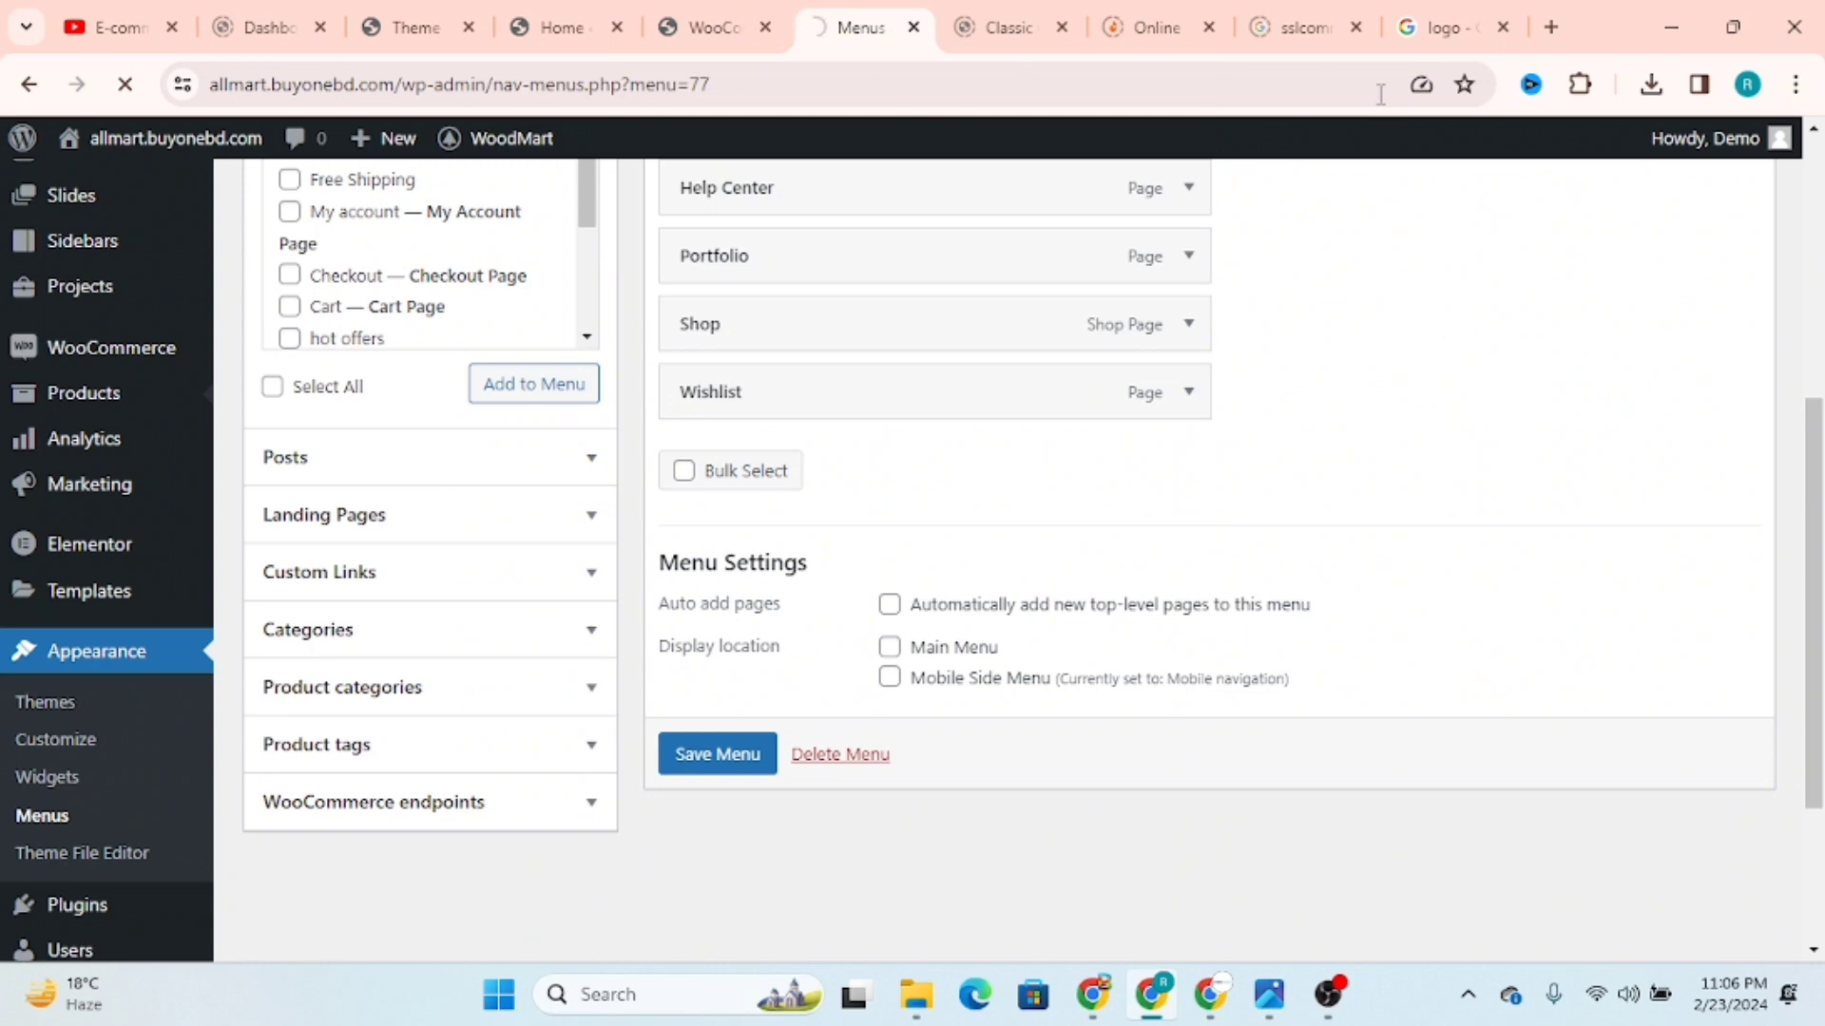
Step: Close the leftover payment gateway, online shopping and logo search pages, and open a blank browser tab
left_click(1356, 27)
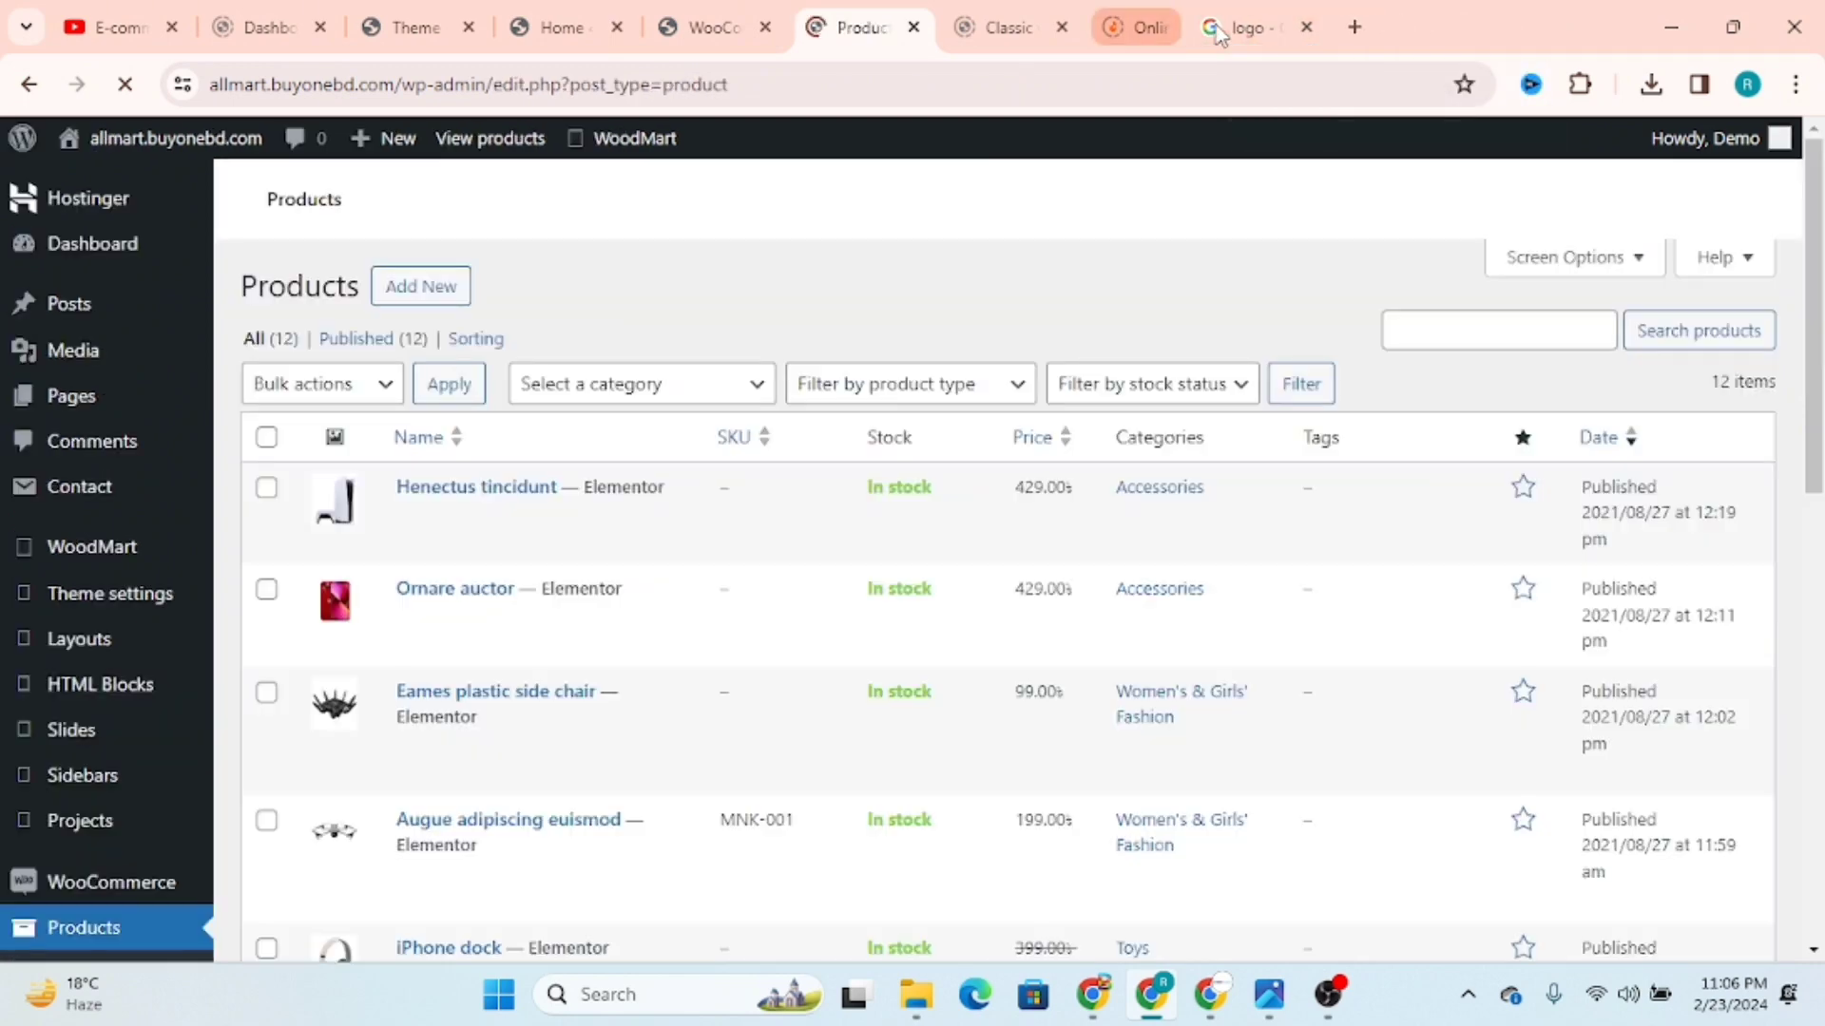
left_click(1214, 29)
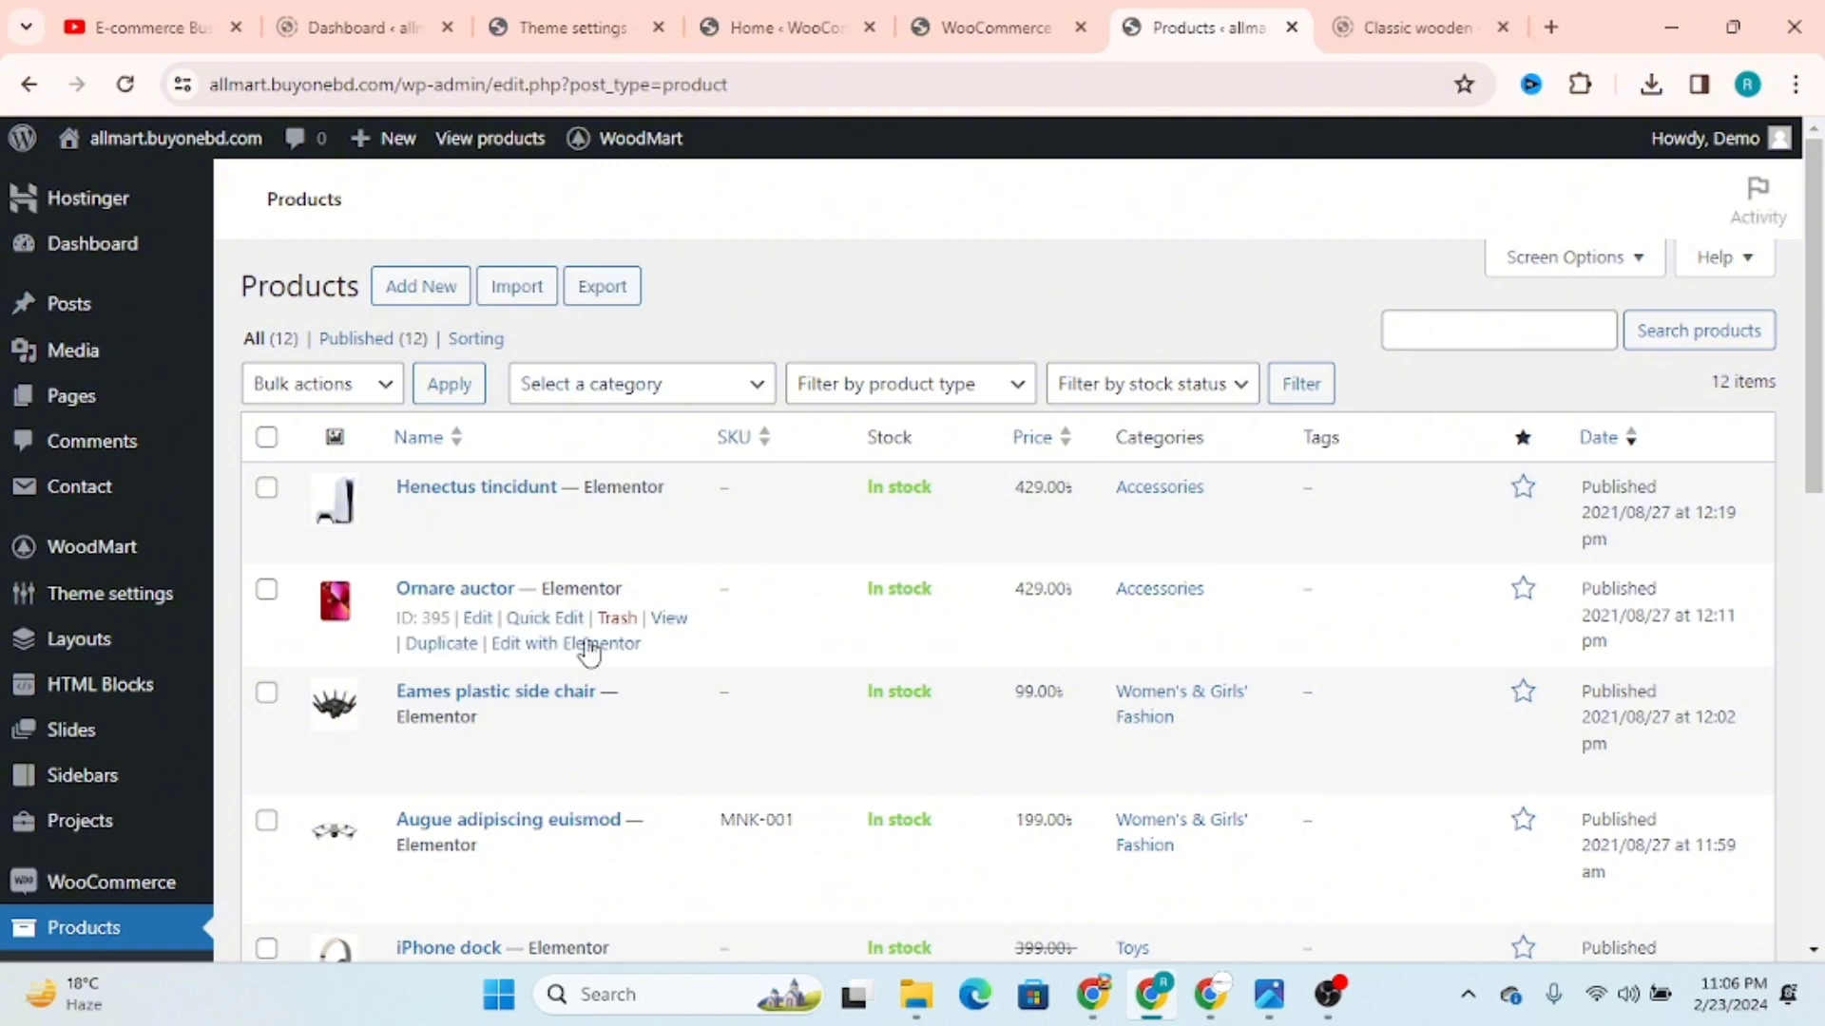
scroll(589, 652, "down", 4)
scroll(466, 541, "up", 4)
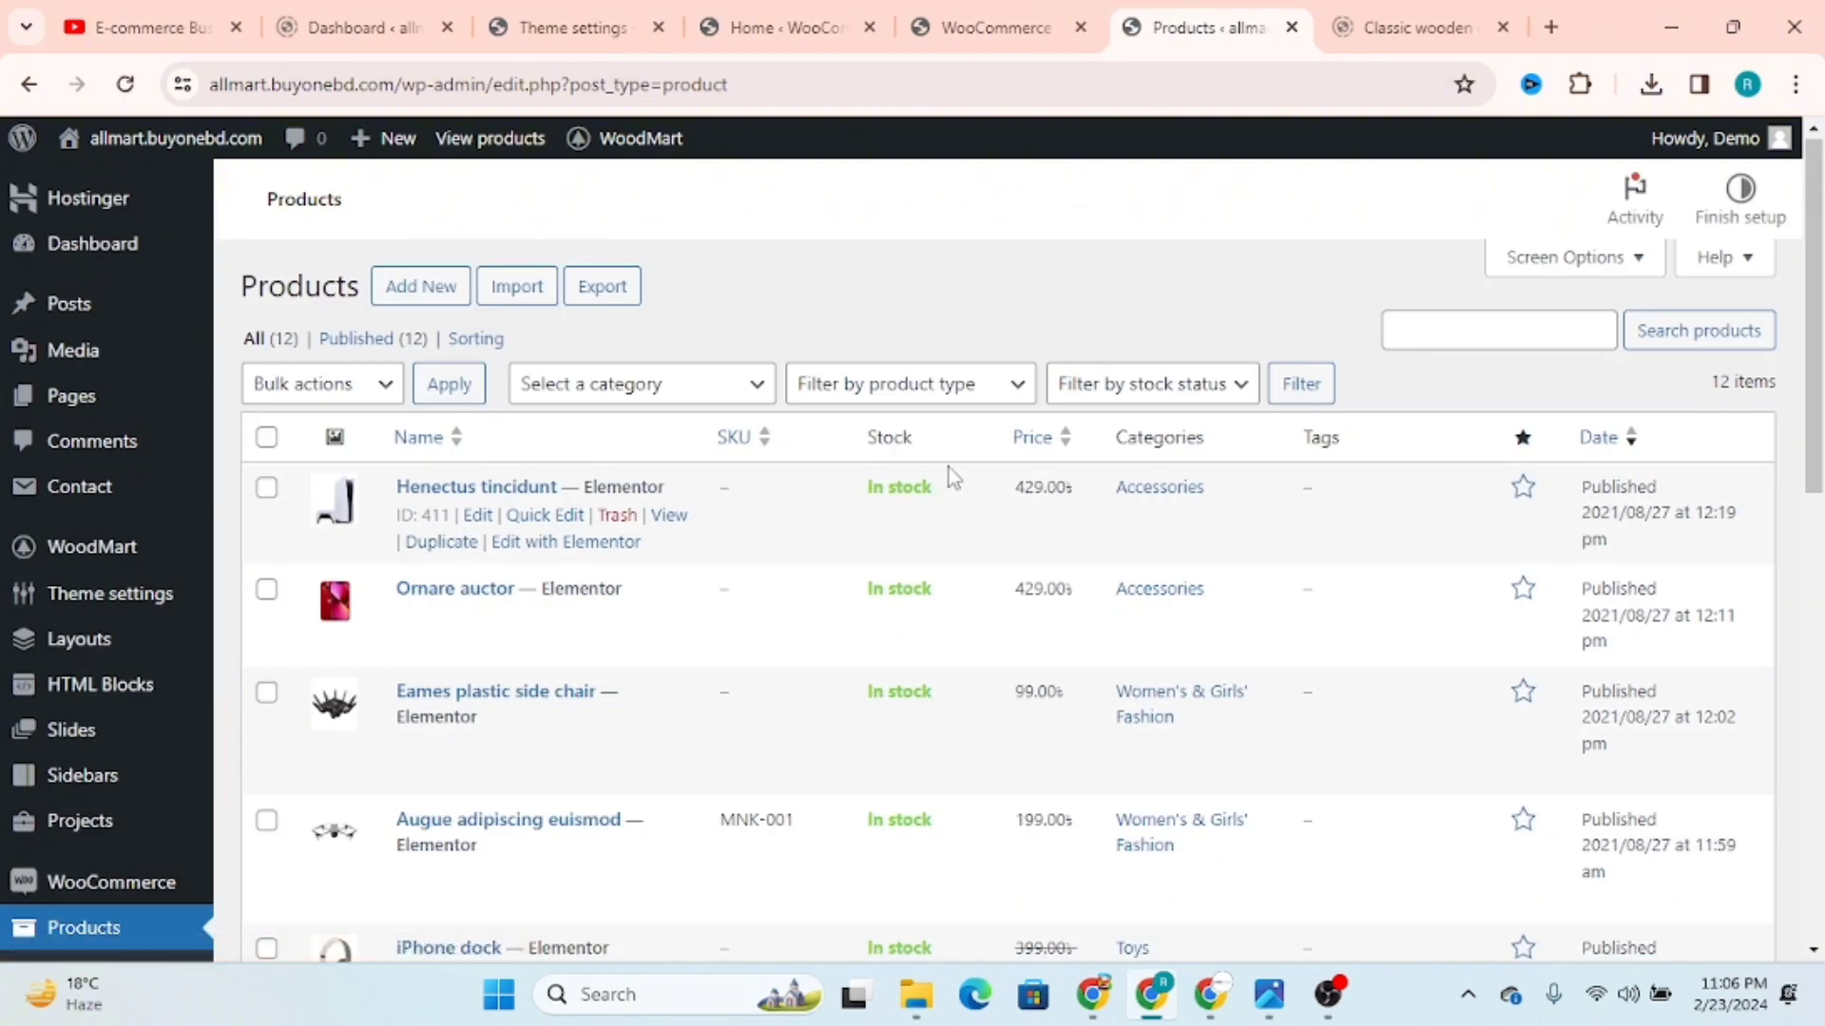
scroll(954, 478, "down", 4)
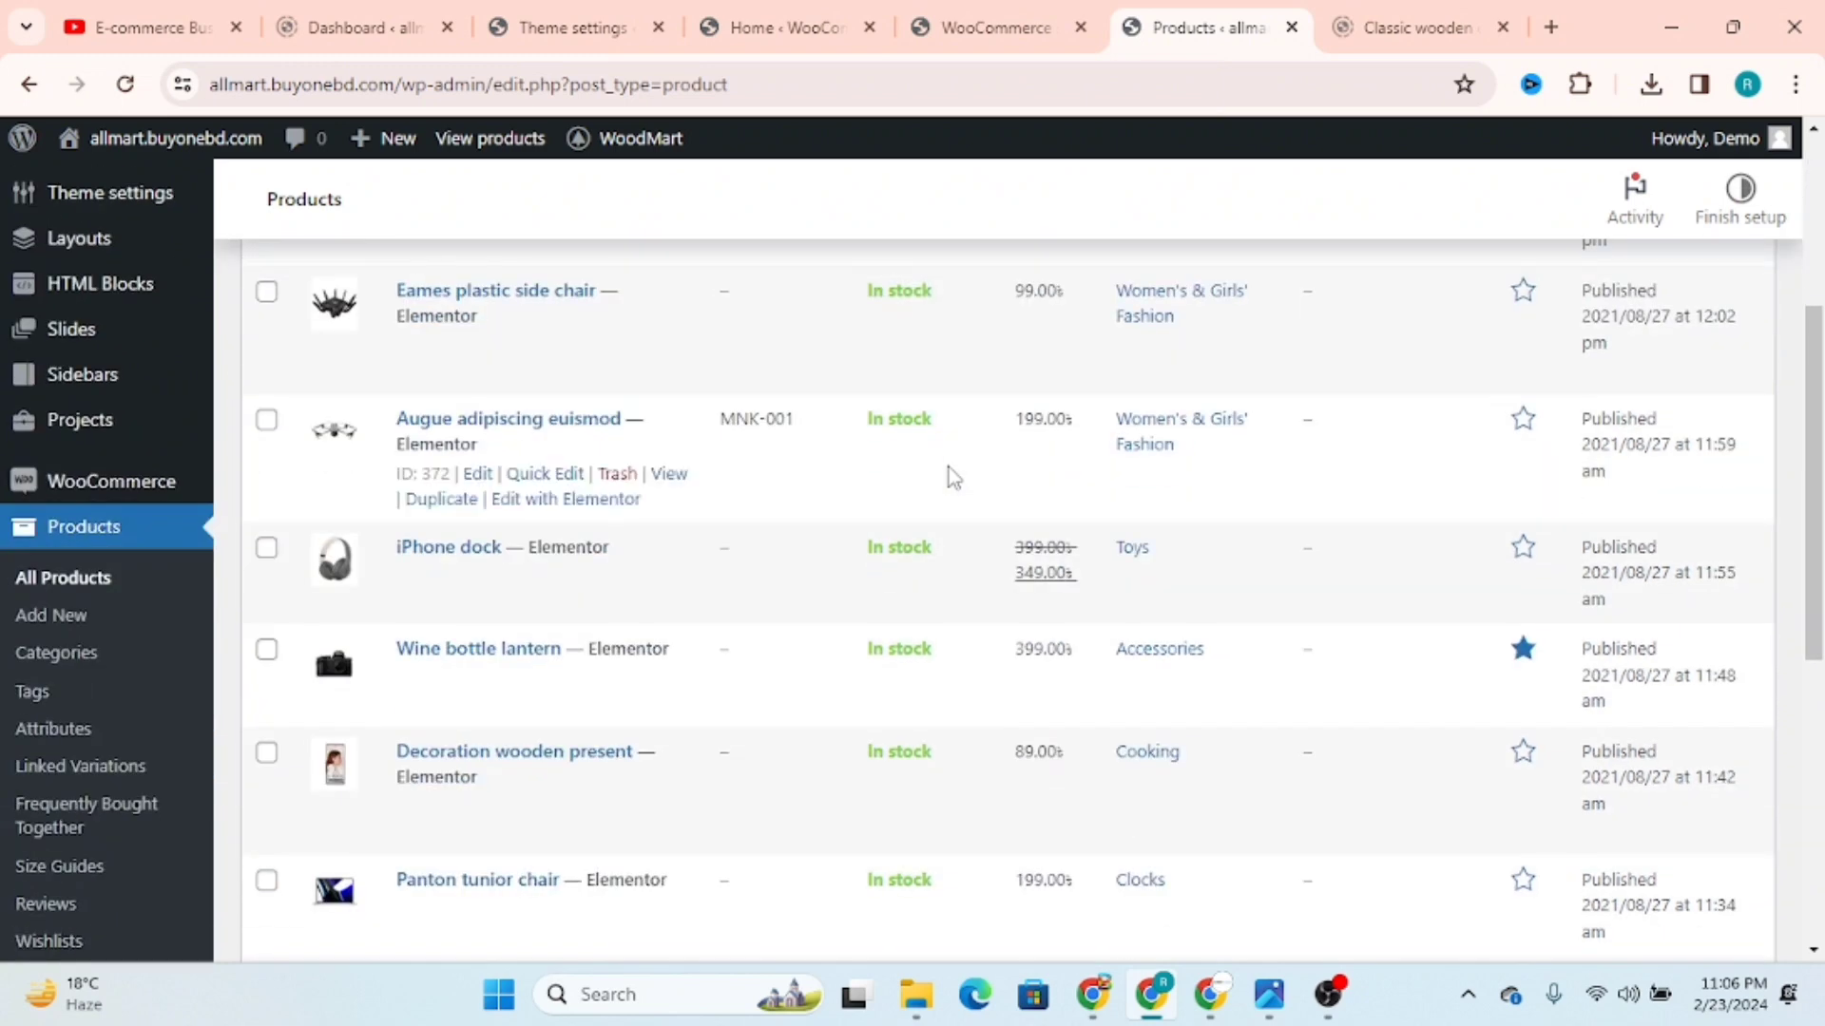
scroll(953, 478, "up", 4)
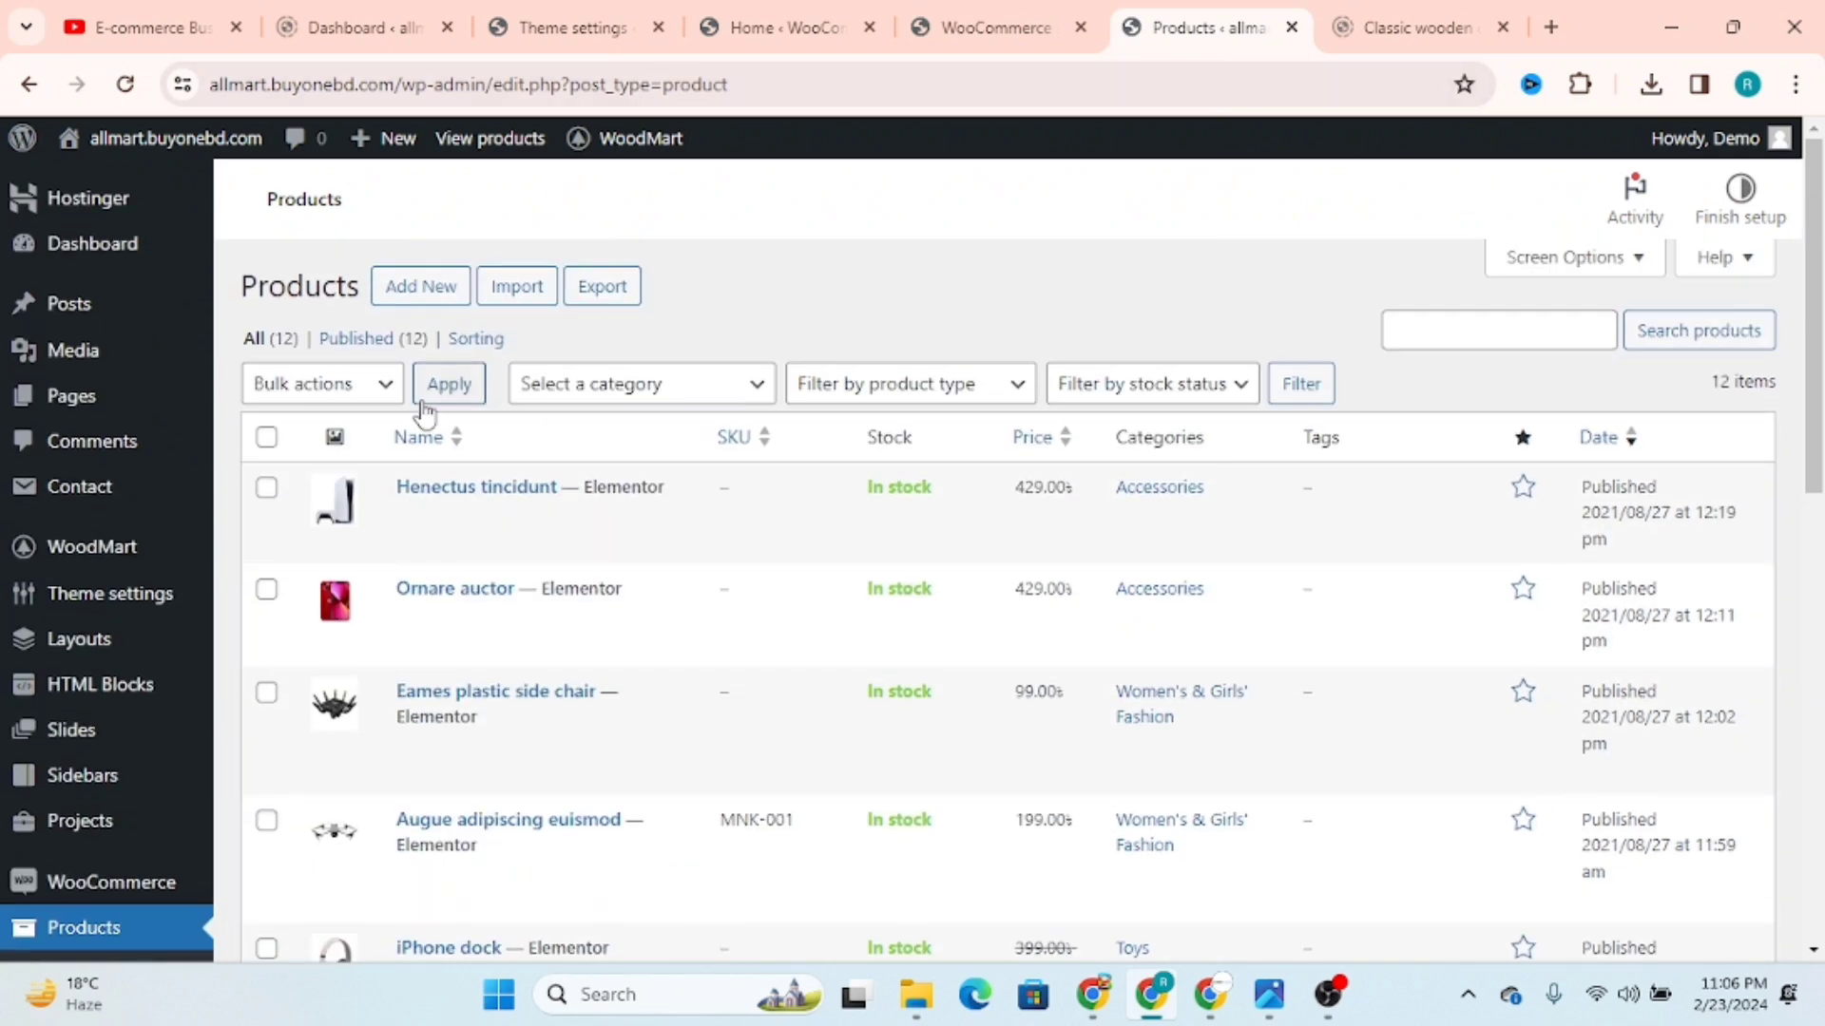
left_click(1547, 24)
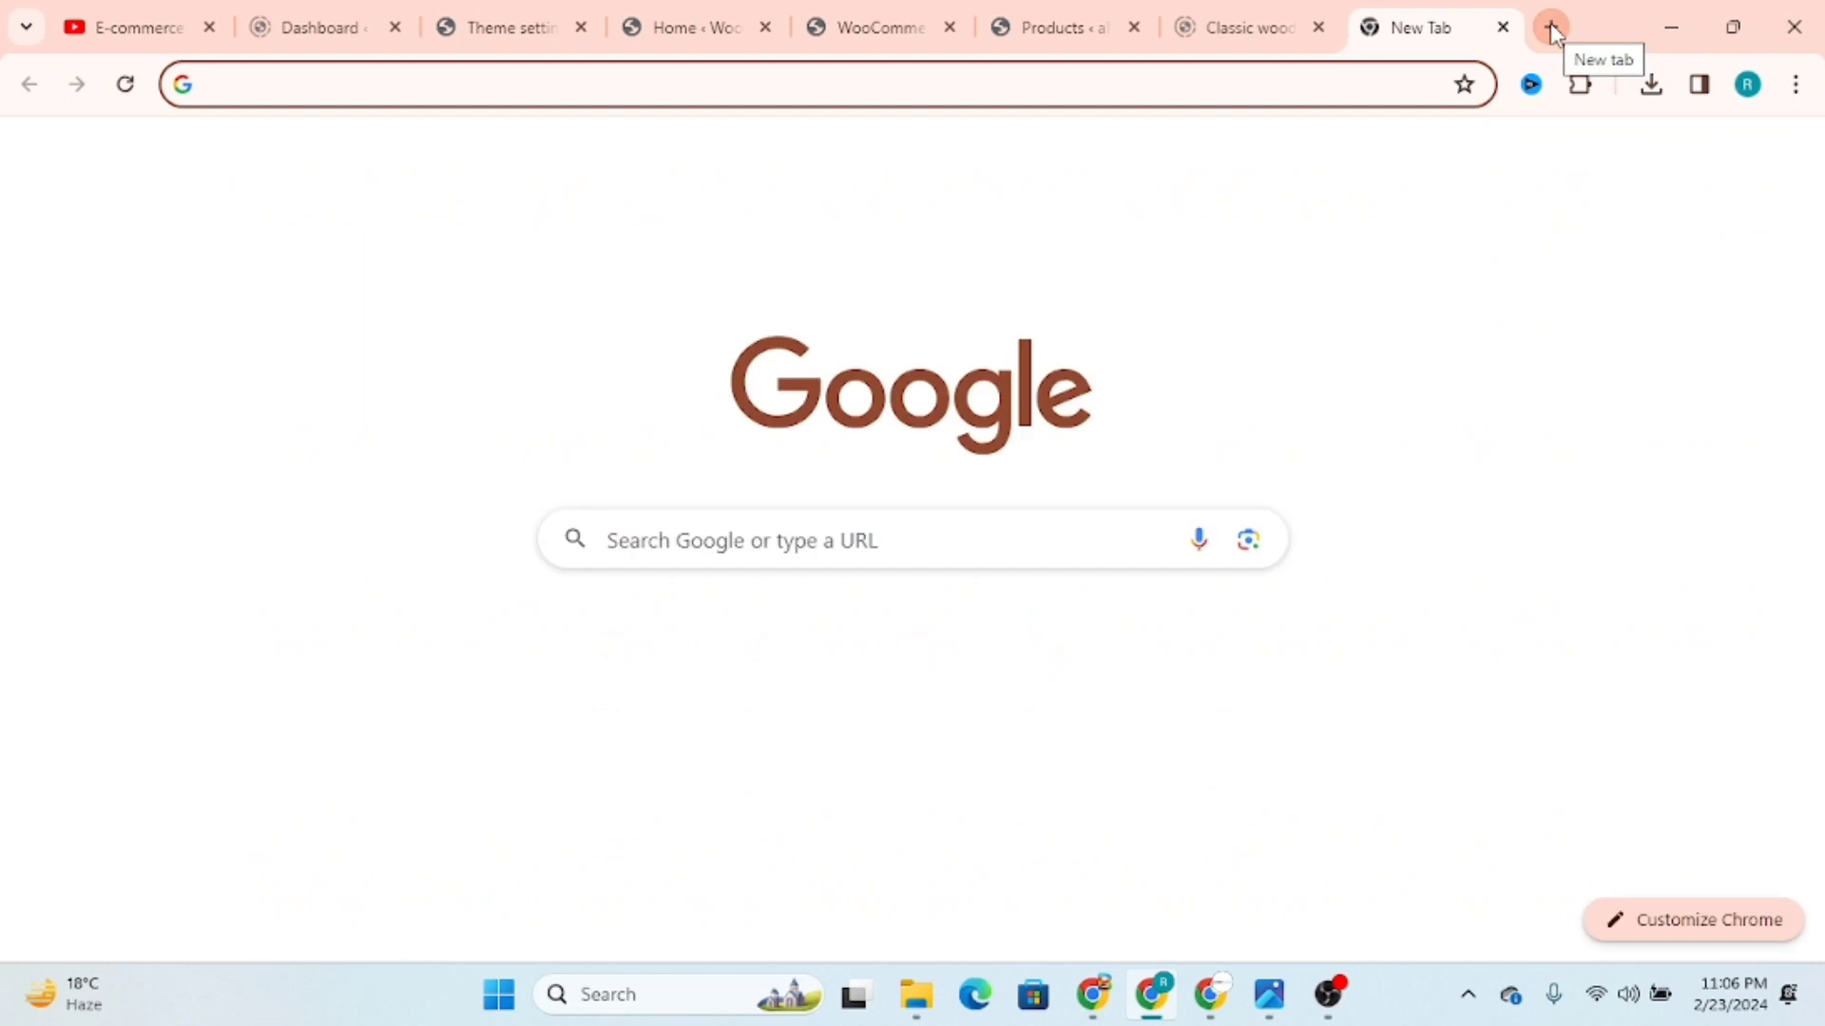
type("darz")
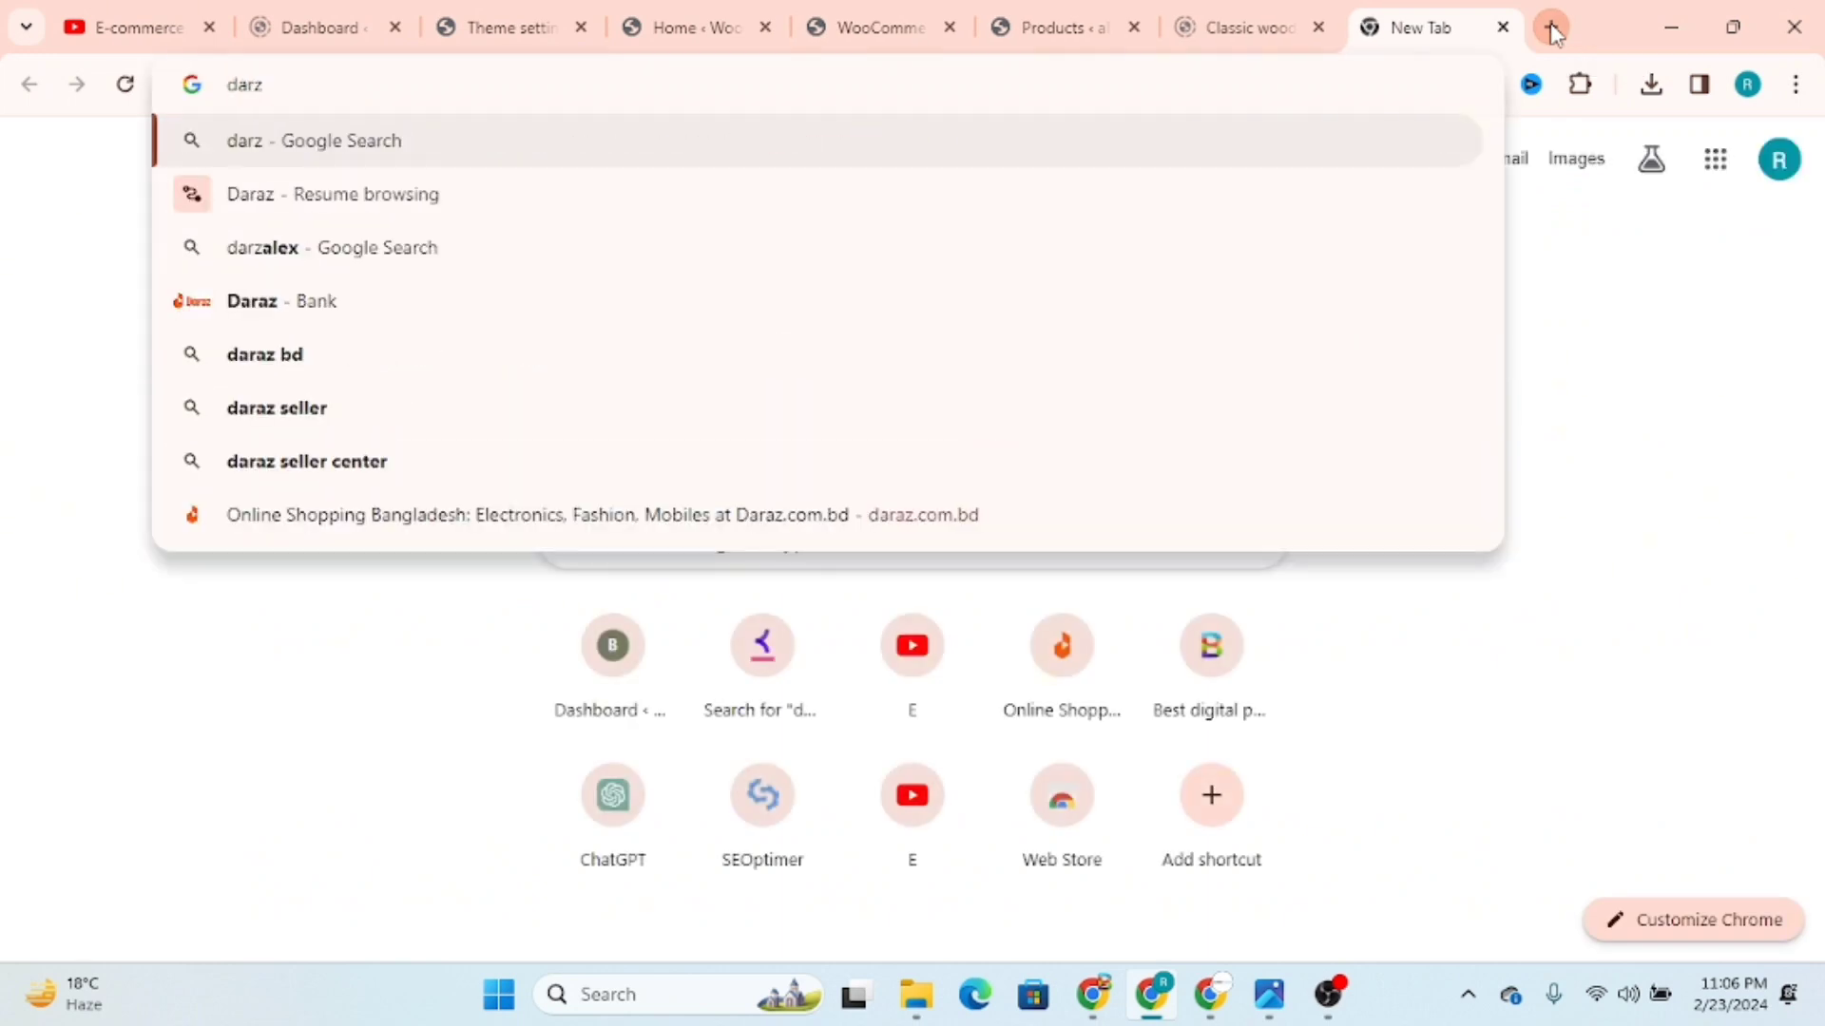
key("BackSpace")
key("BackSpace")
key("BackSpace")
key("BackSpace")
Step: Search the web for AliExpress and open its online shopping home page
type("ali")
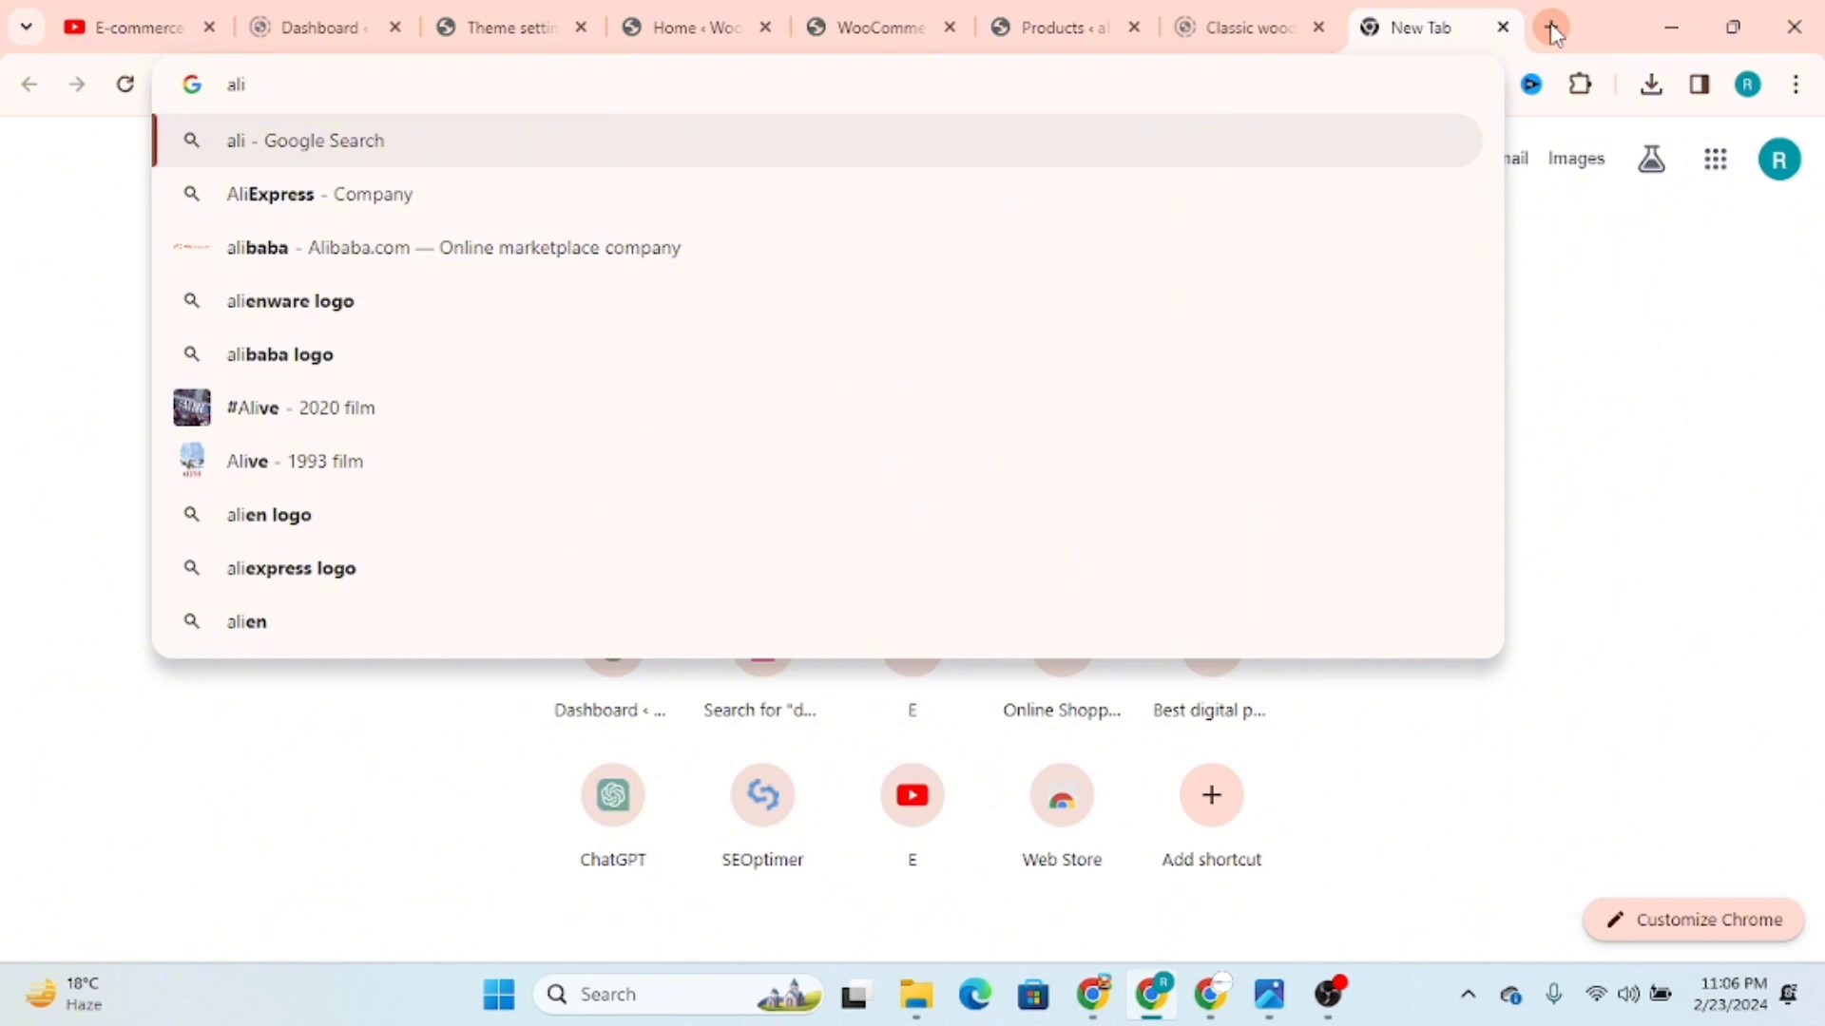
left_click(400, 205)
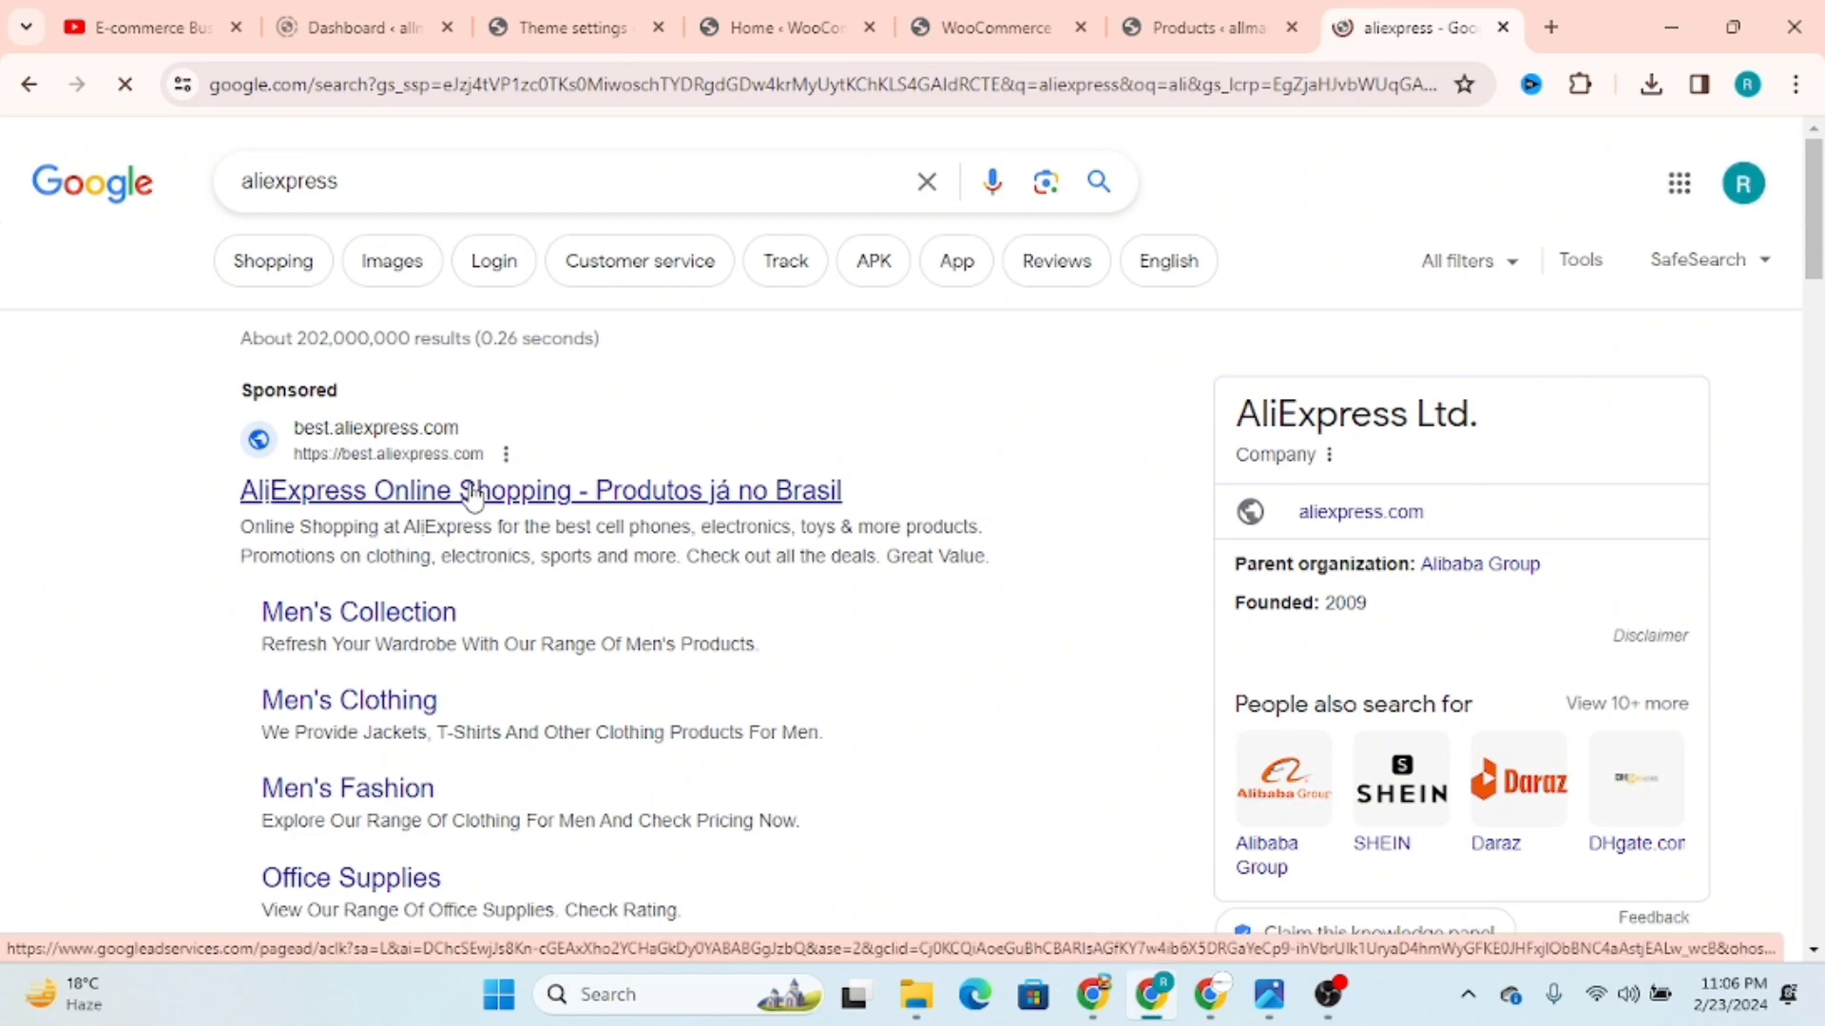
left_click(474, 494)
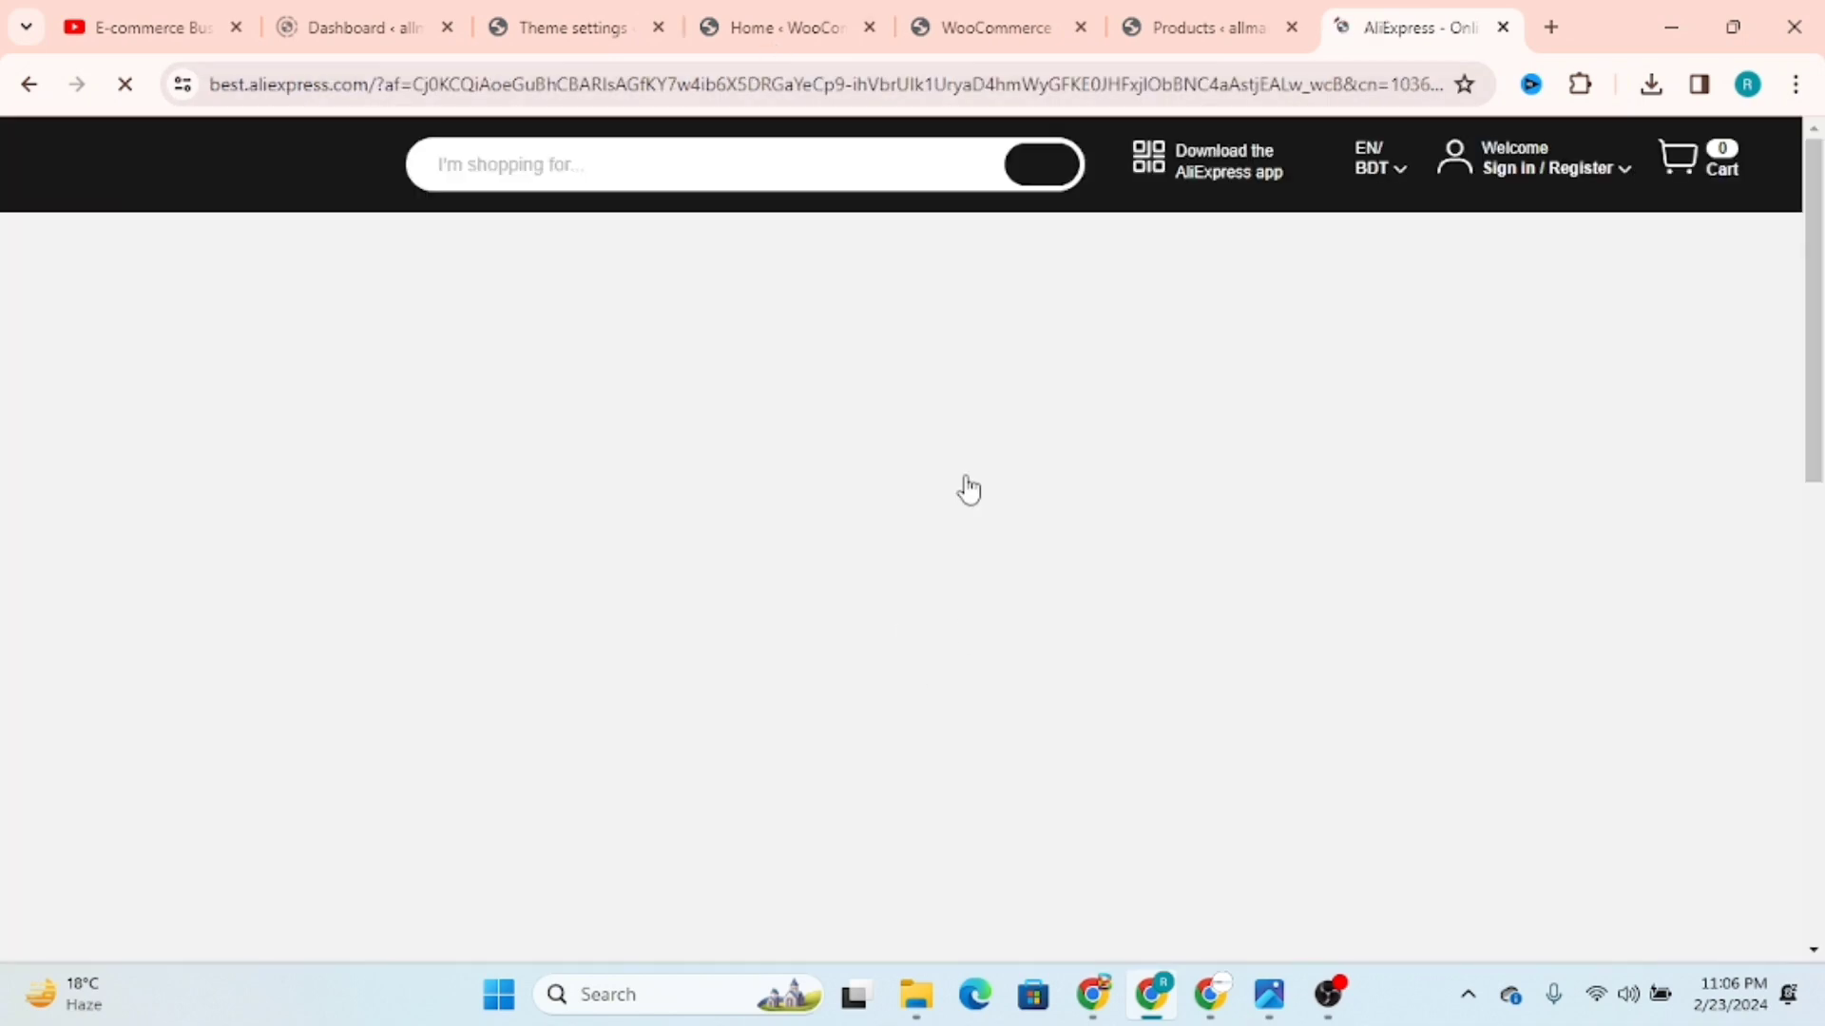
scroll(1217, 684, "down", 10)
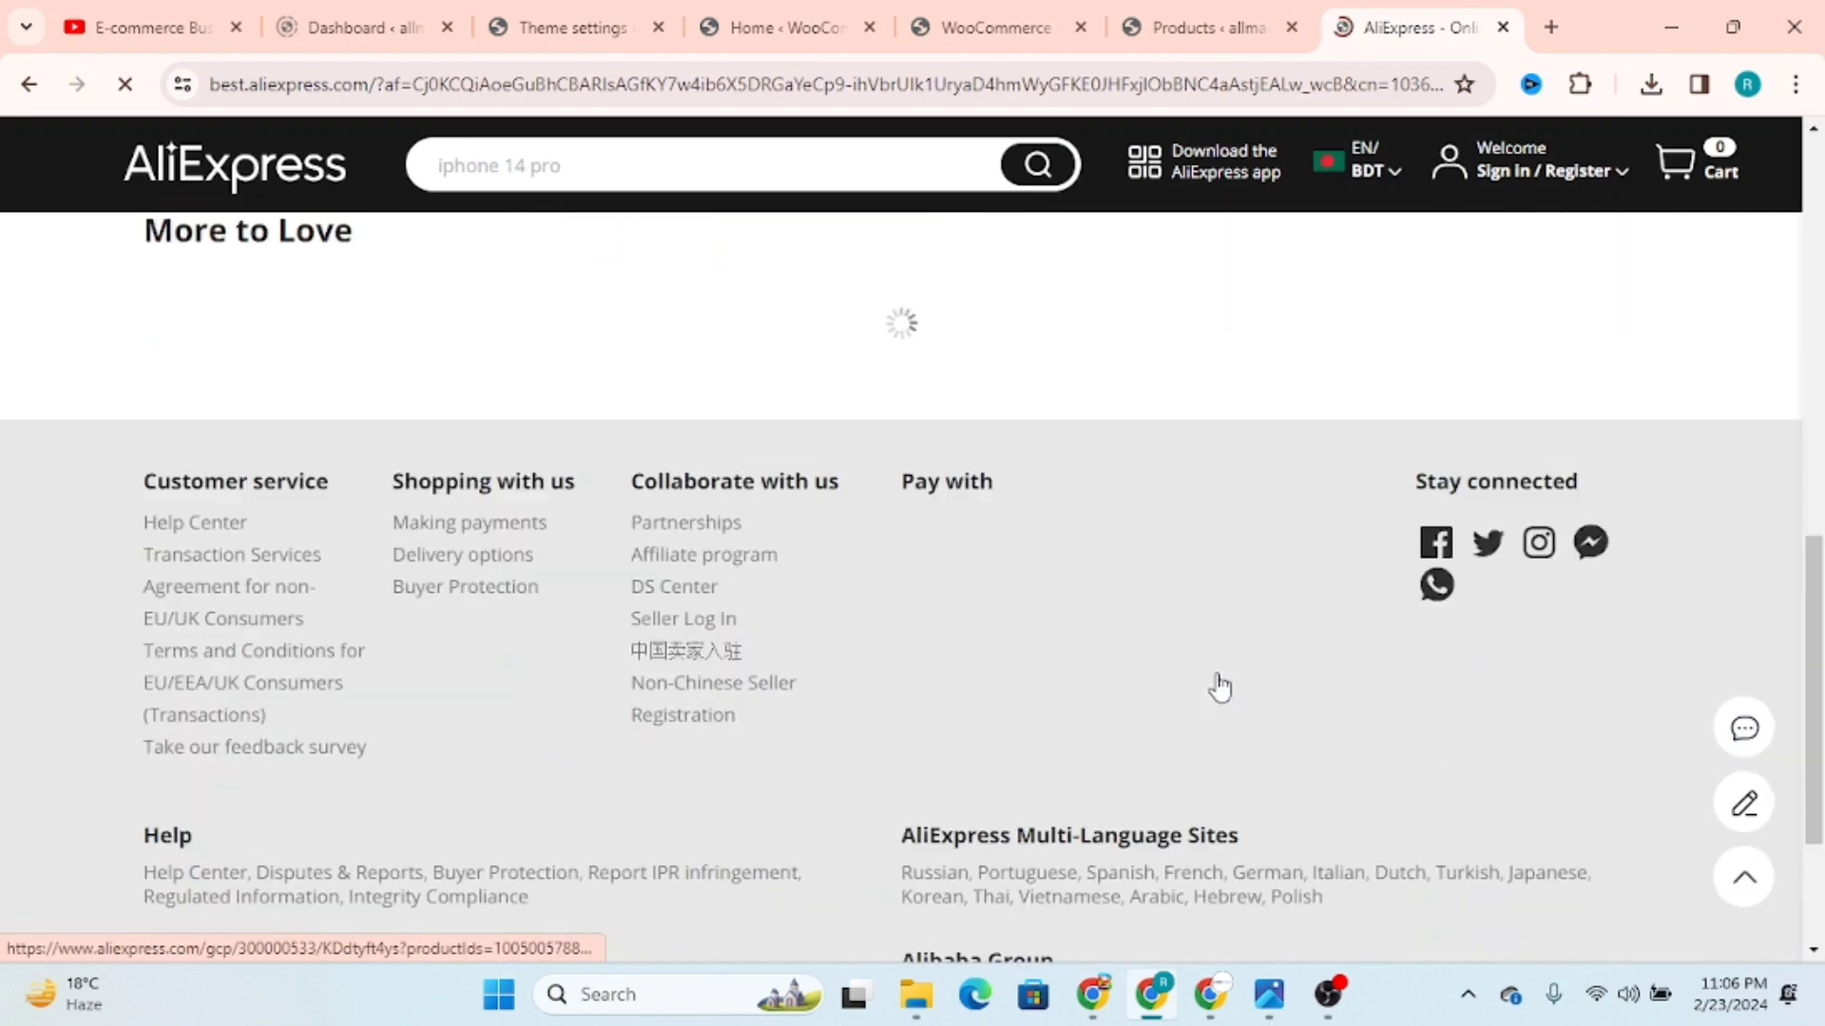
scroll(1220, 684, "up", 8)
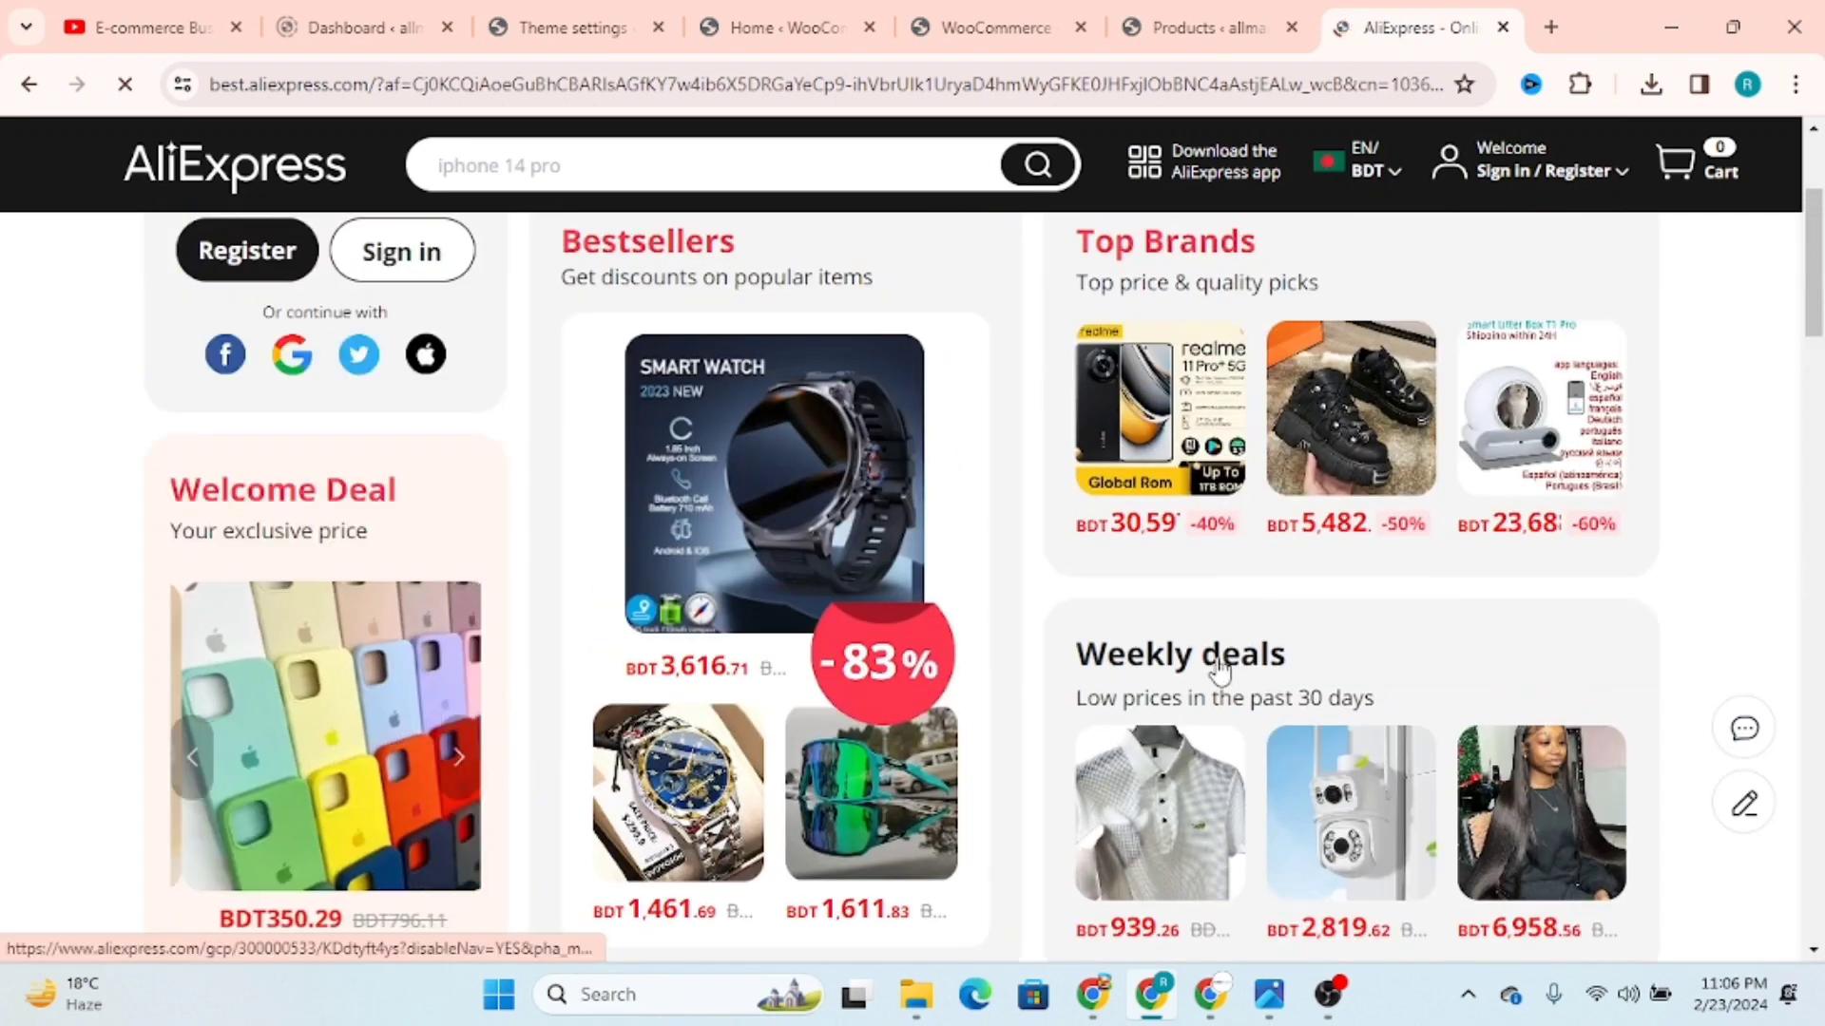
Step: Close the Theme settings page and return to the WooCommerce product list
left_click(768, 10)
left_click(591, 9)
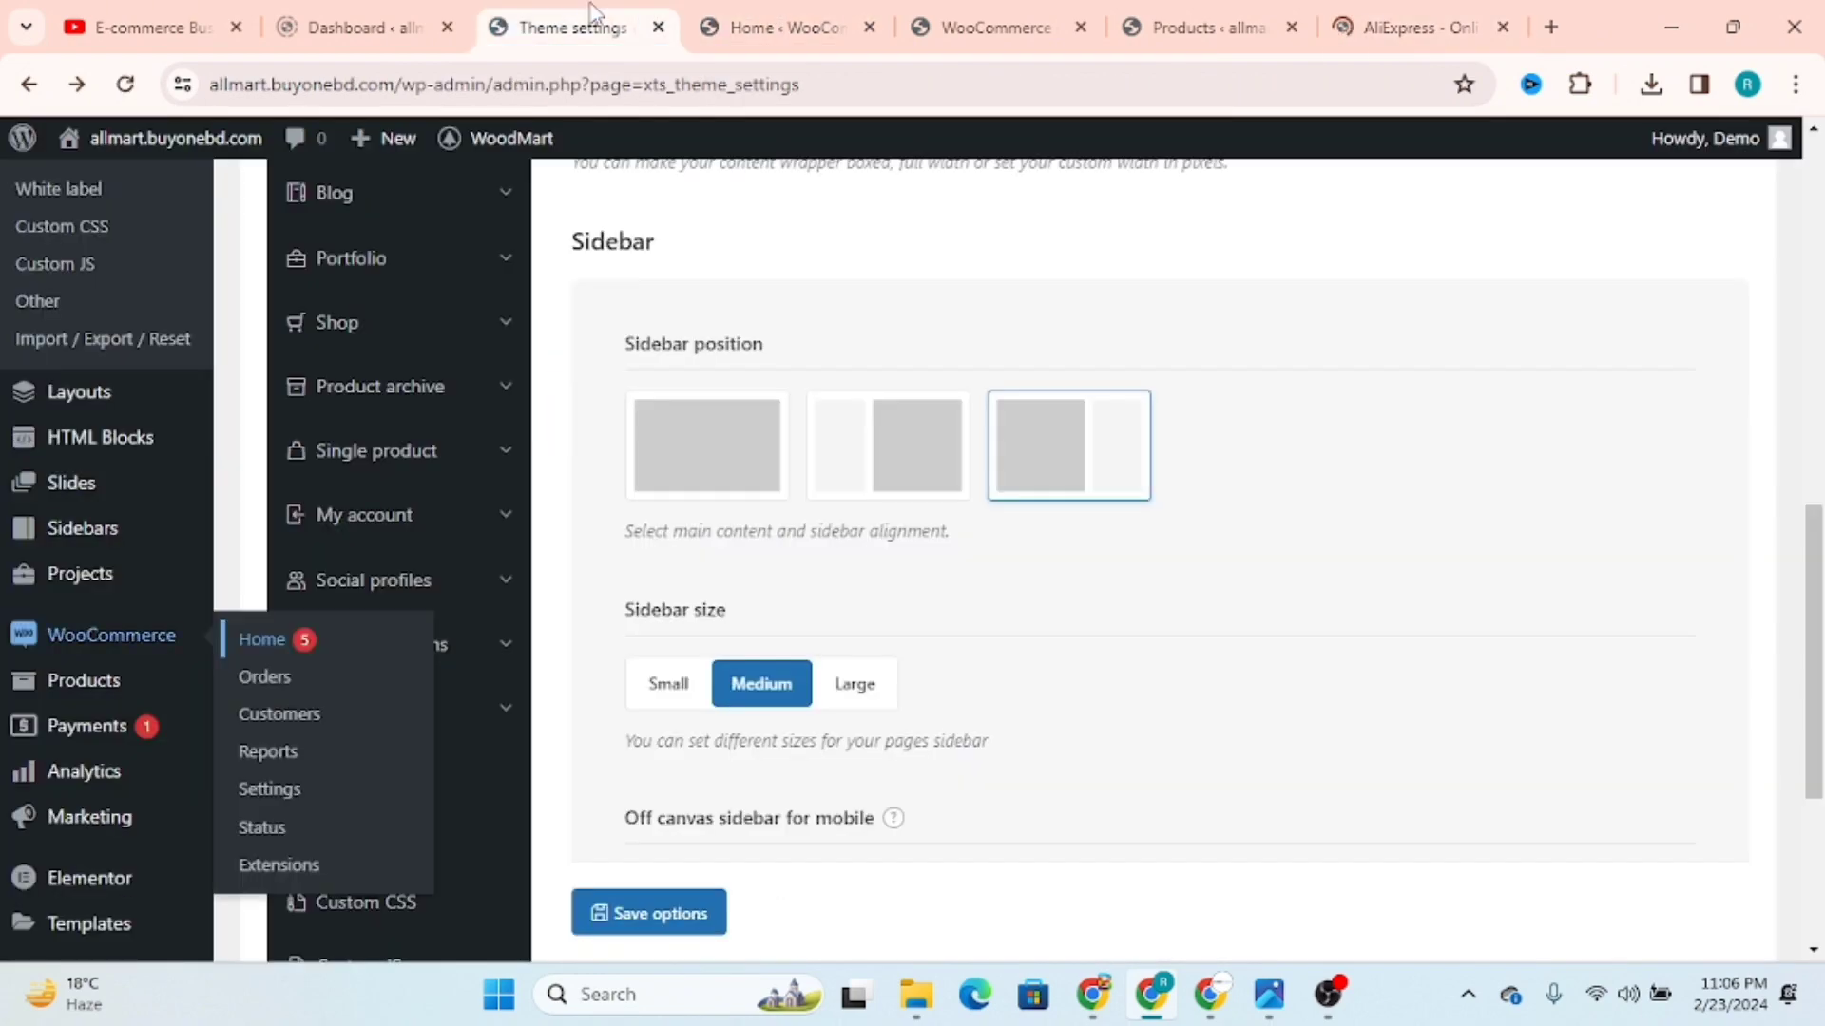
left_click(658, 29)
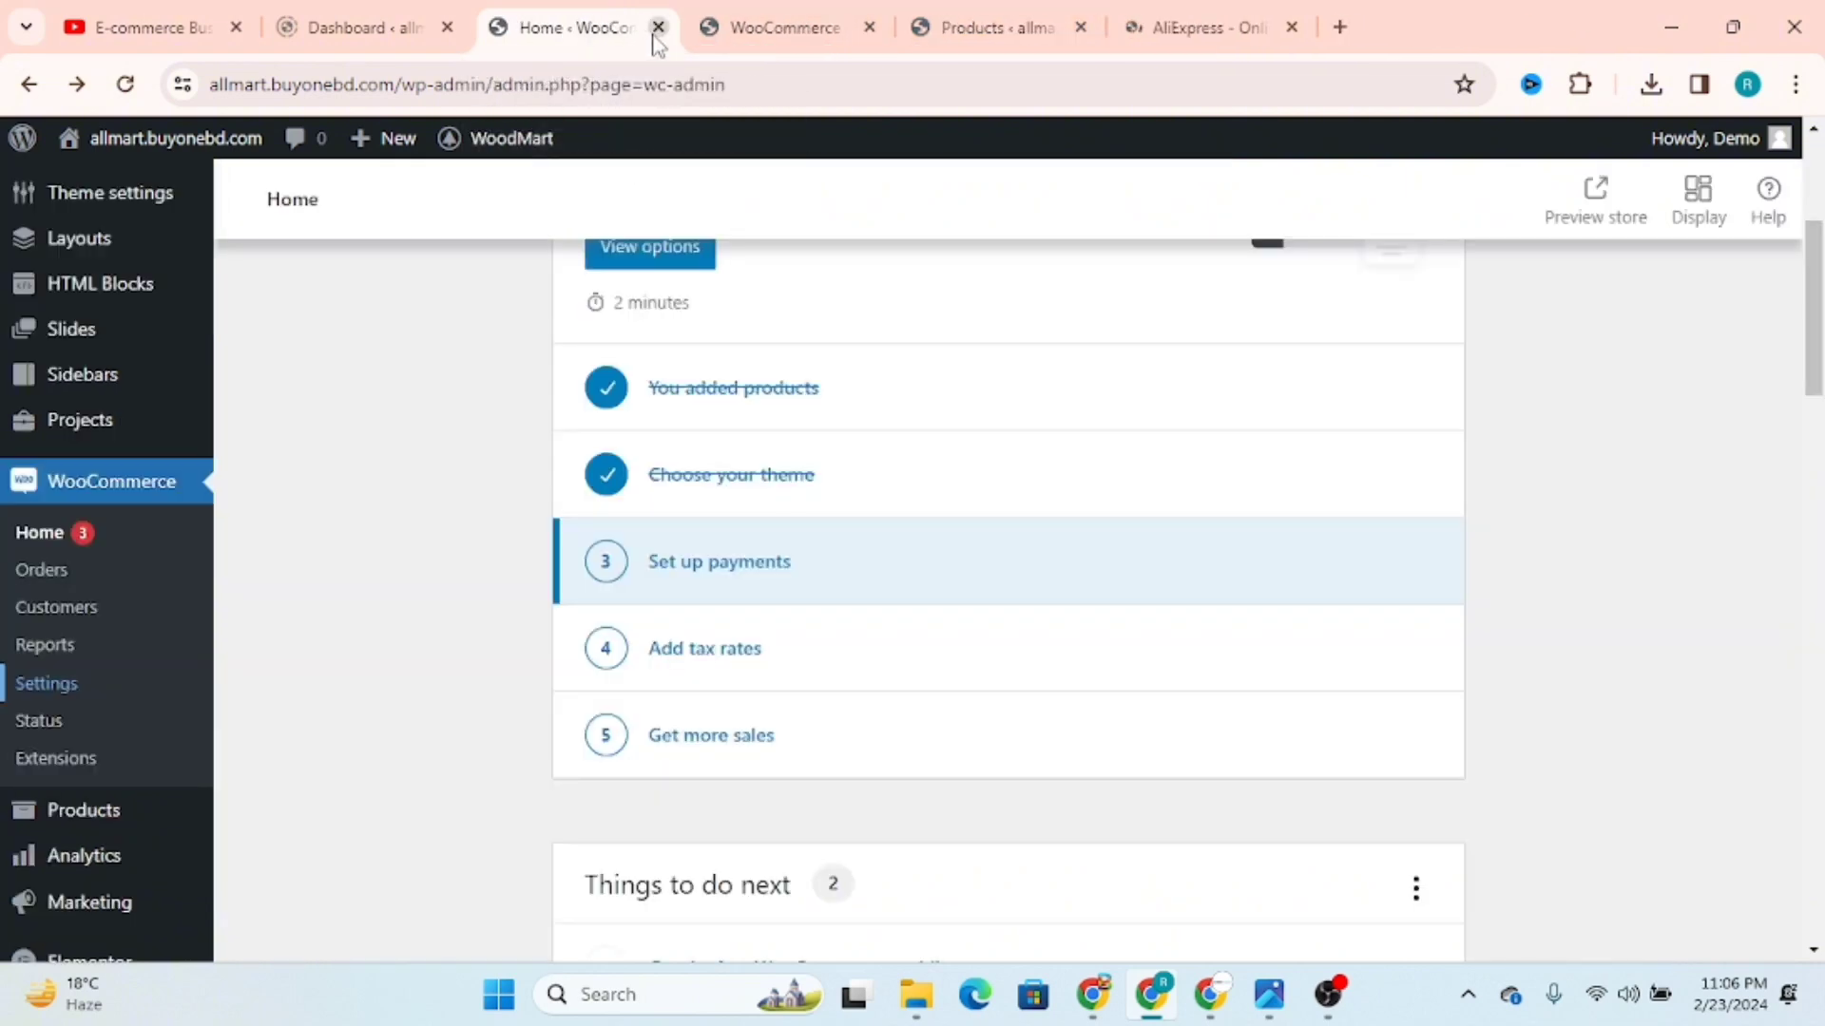
left_click(1378, 31)
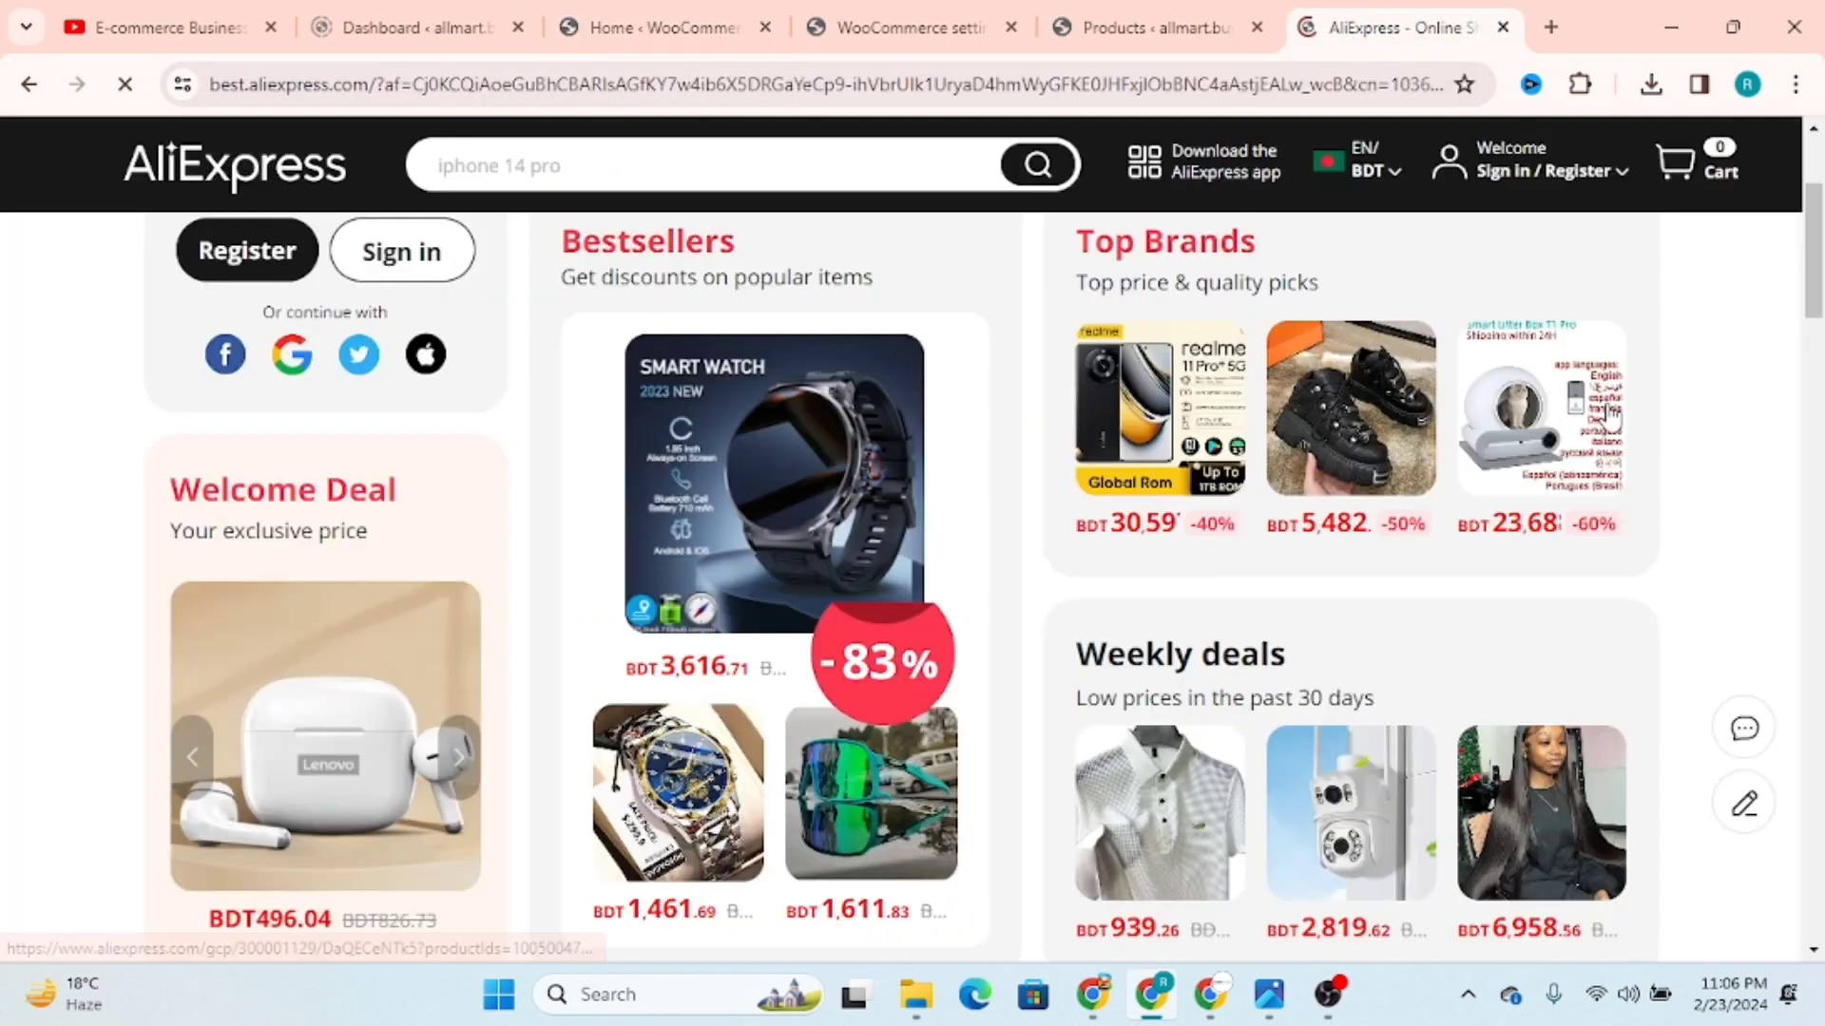
left_click(821, 12)
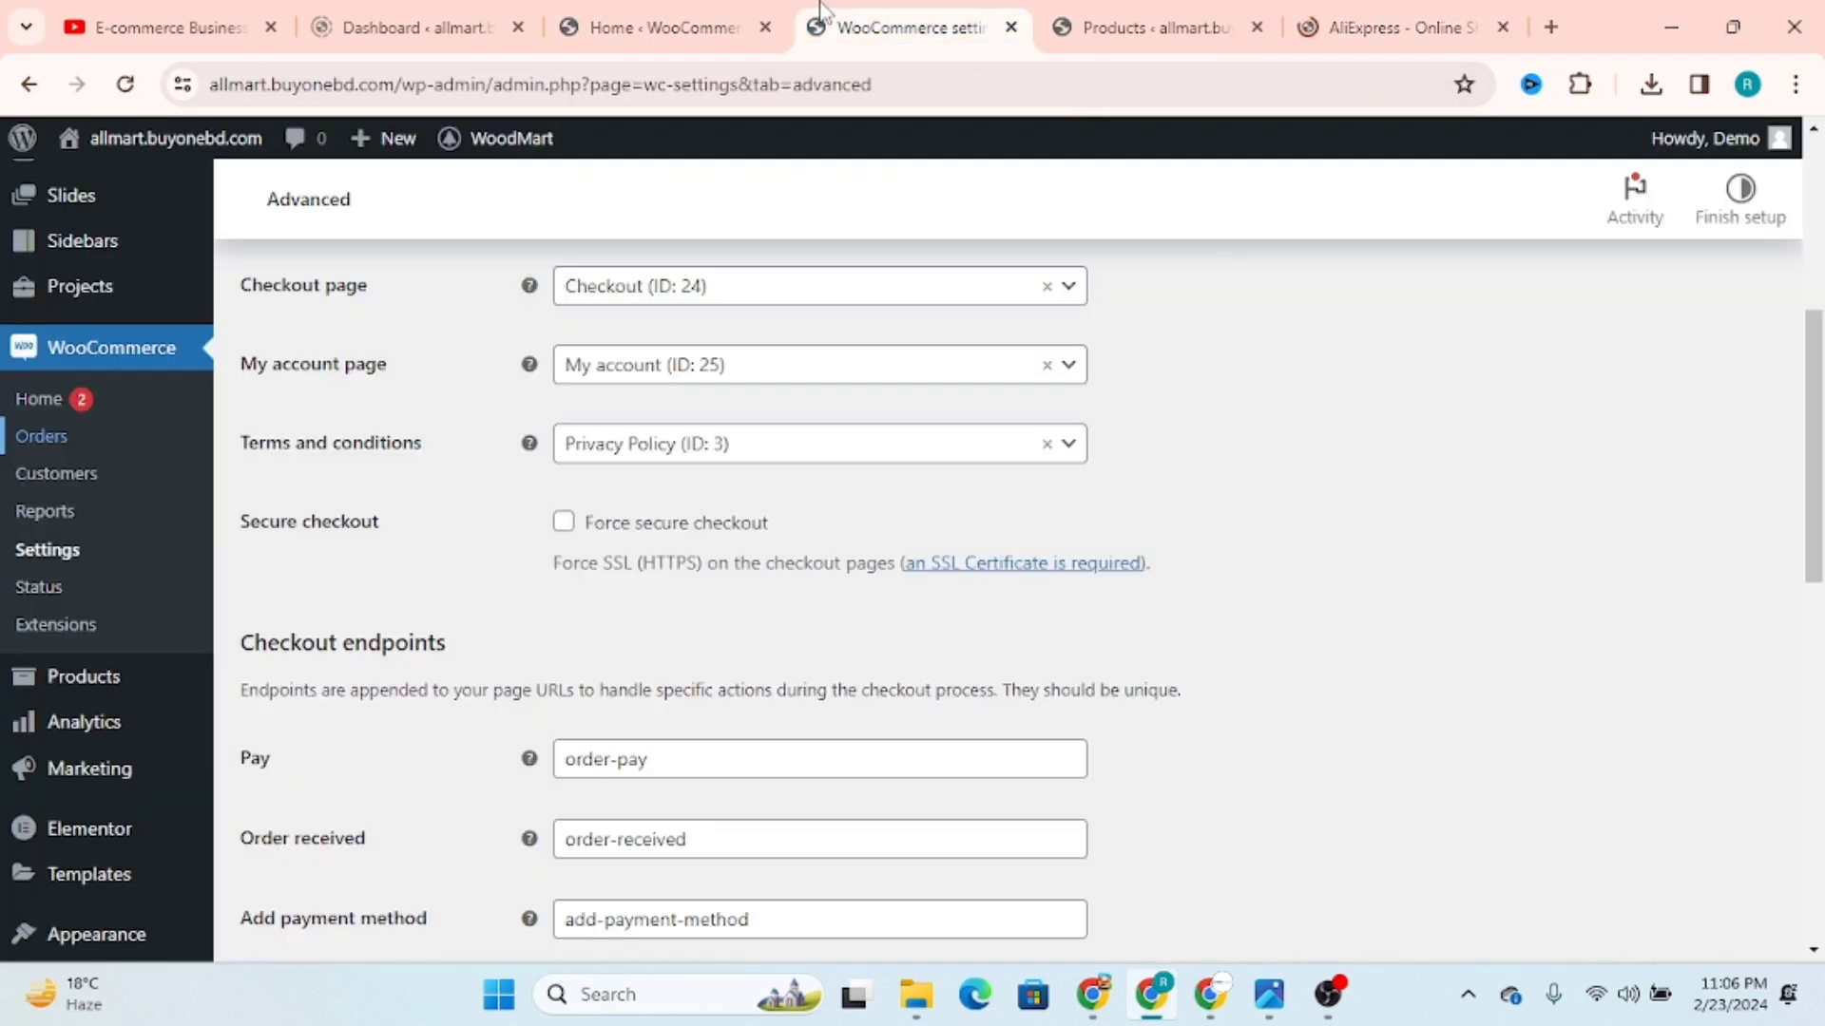
left_click(1186, 13)
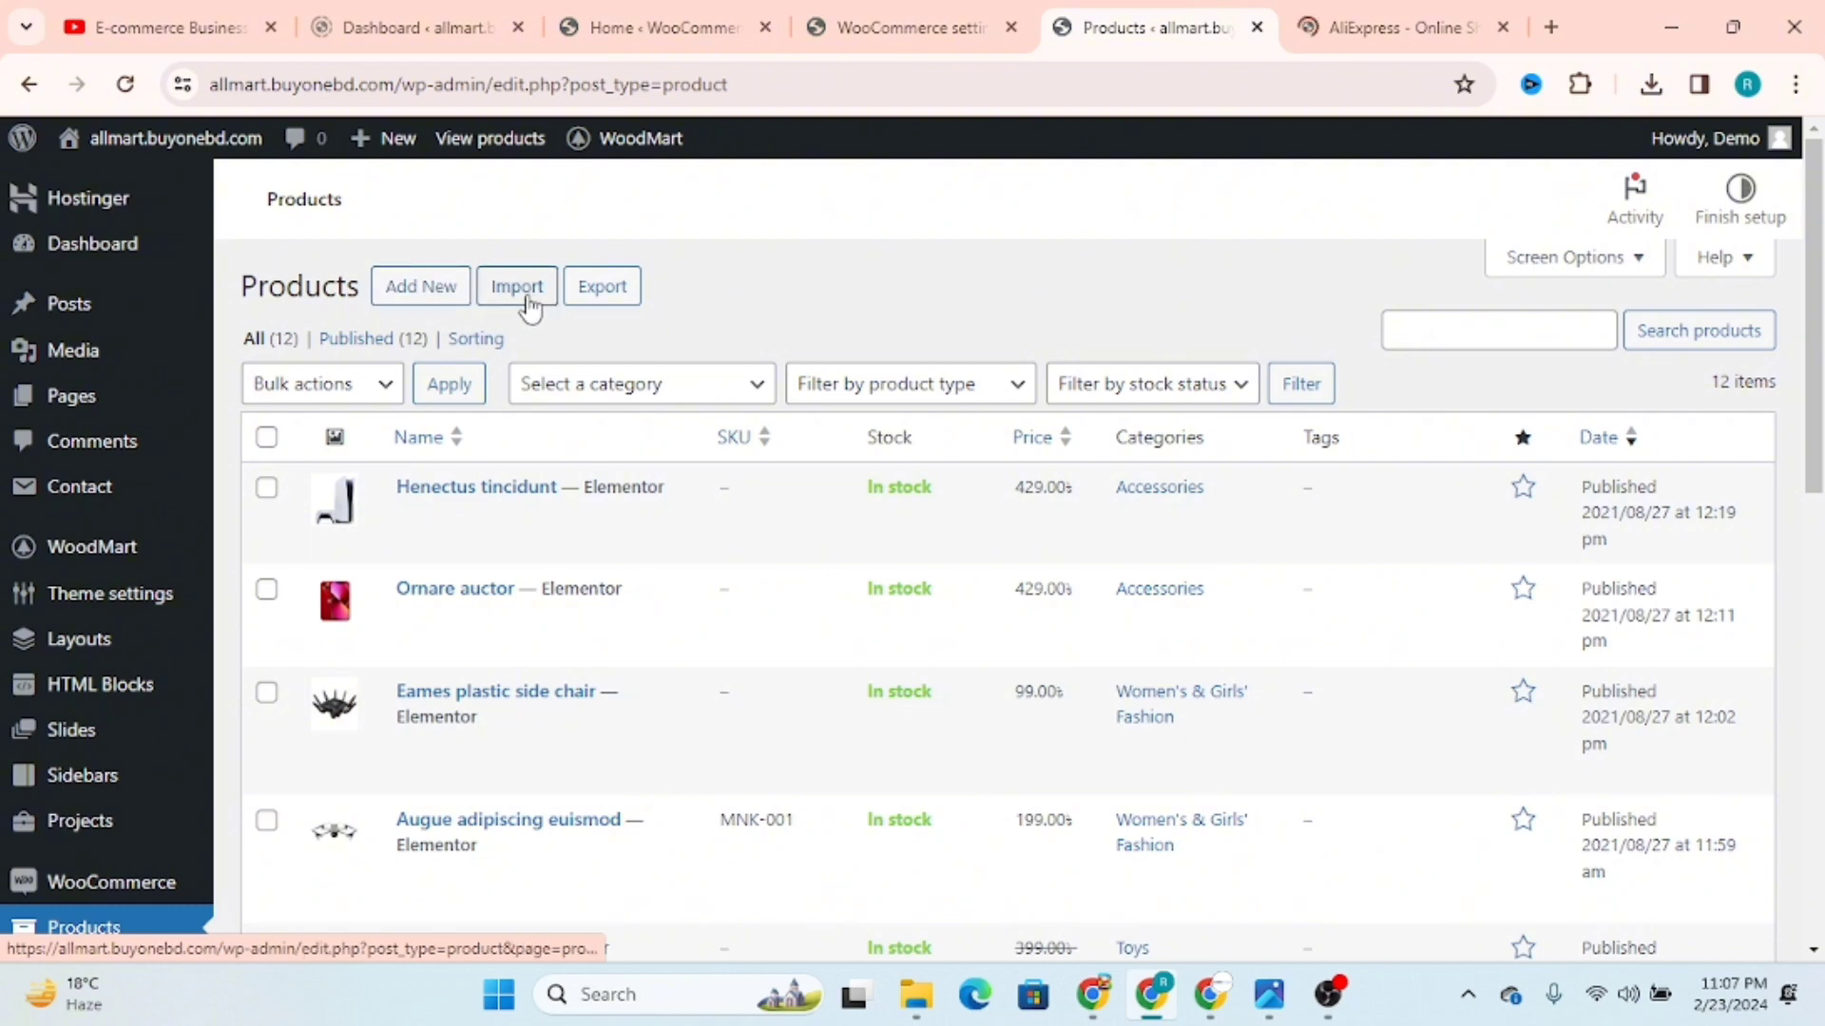
Step: Try selecting all products, and examine the bulk actions and the category, product type and stock status filters
left_click(267, 438)
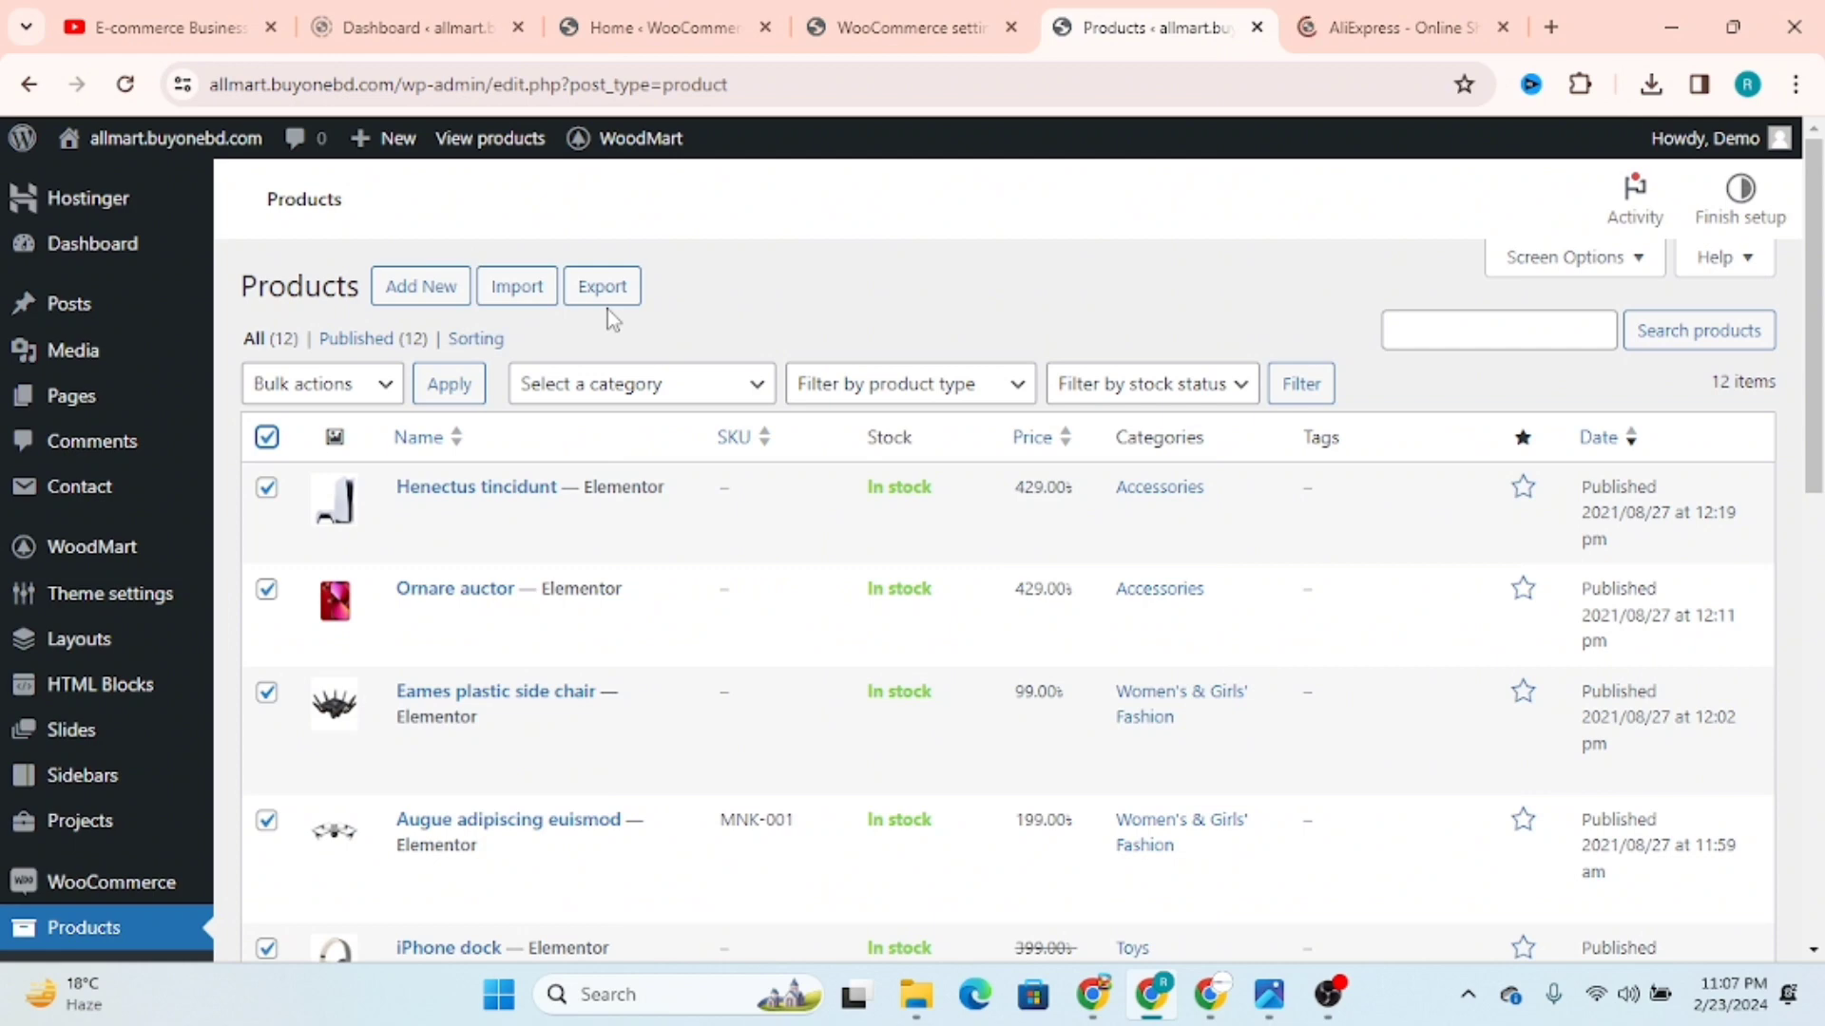
left_click(267, 437)
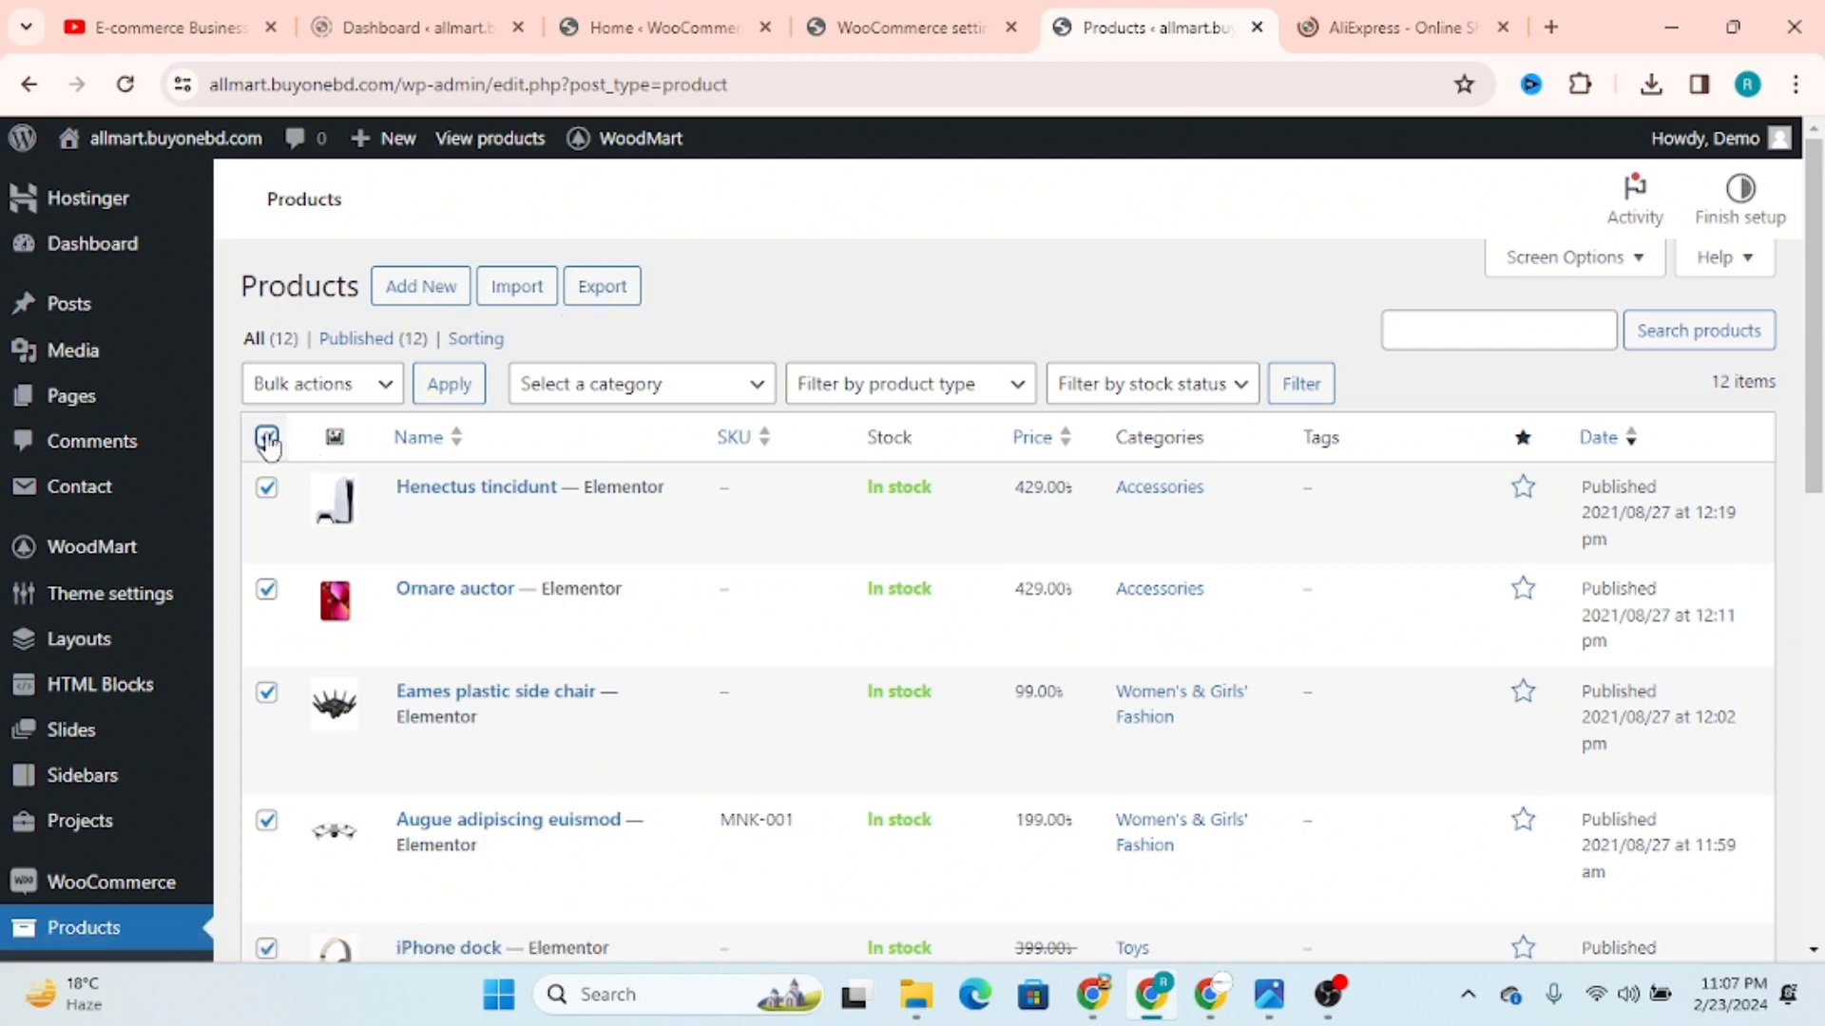
left_click(298, 402)
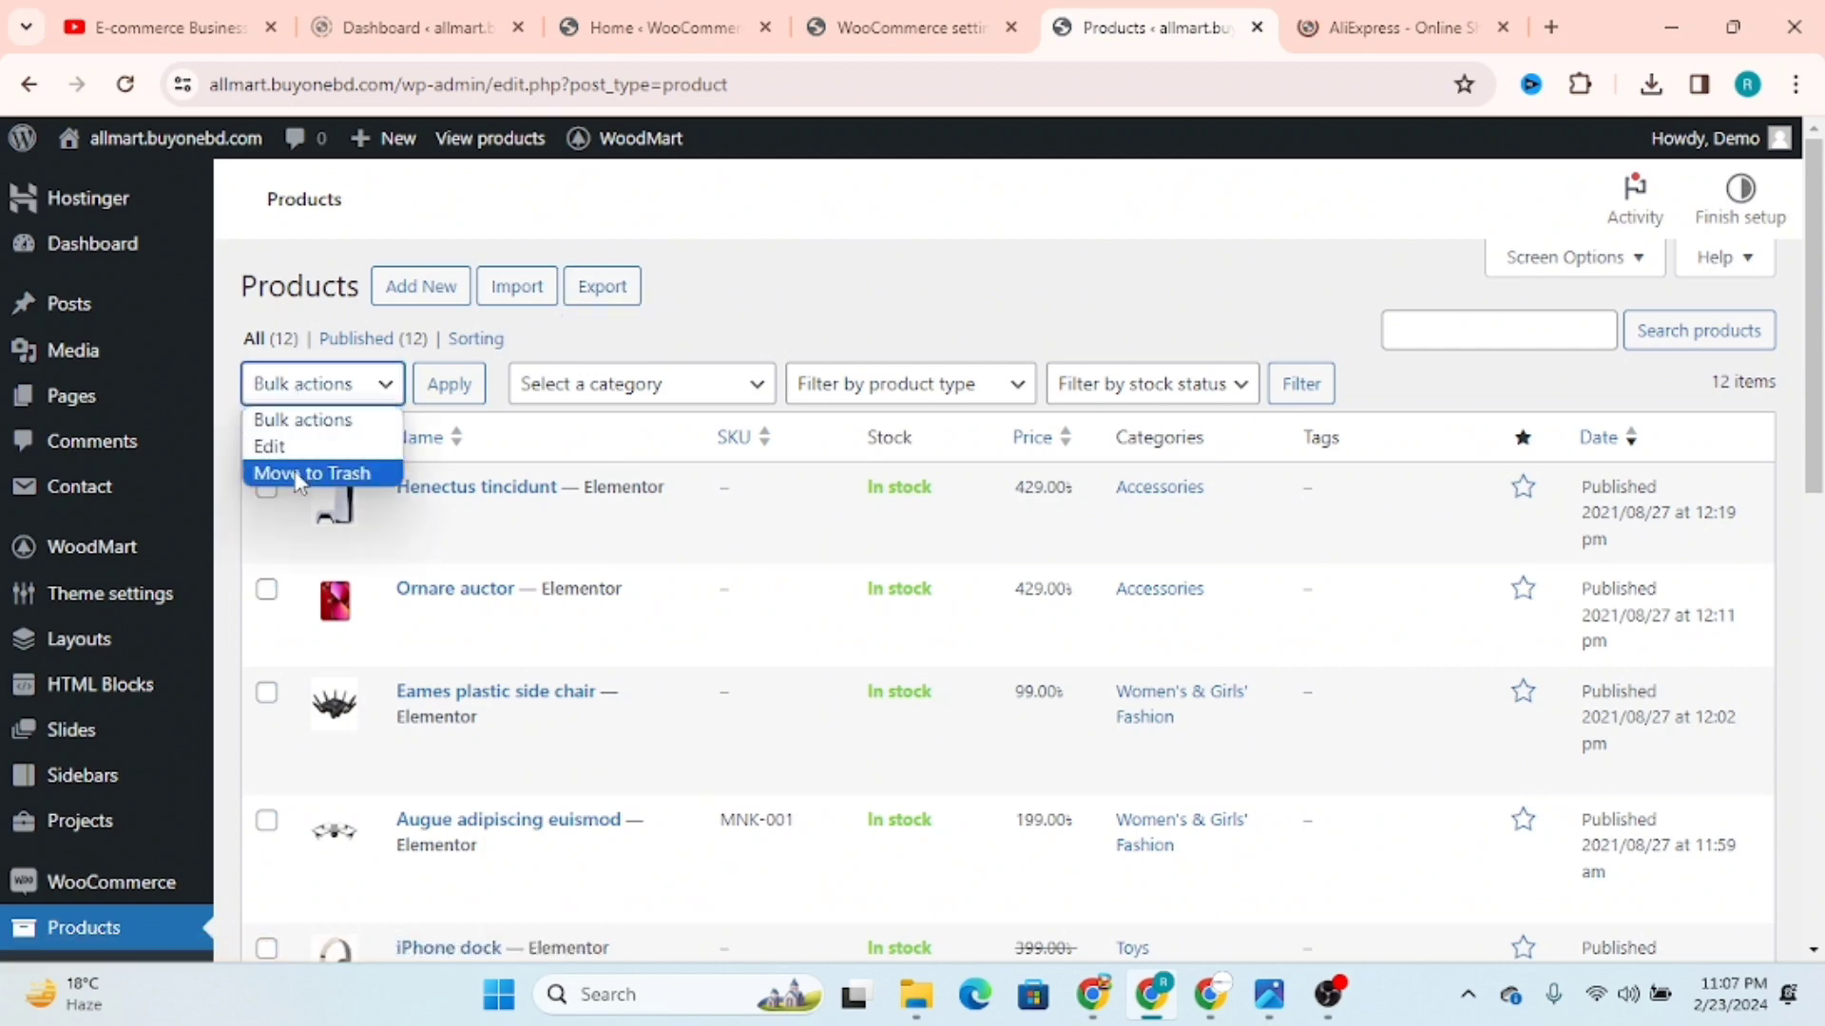
left_click(629, 384)
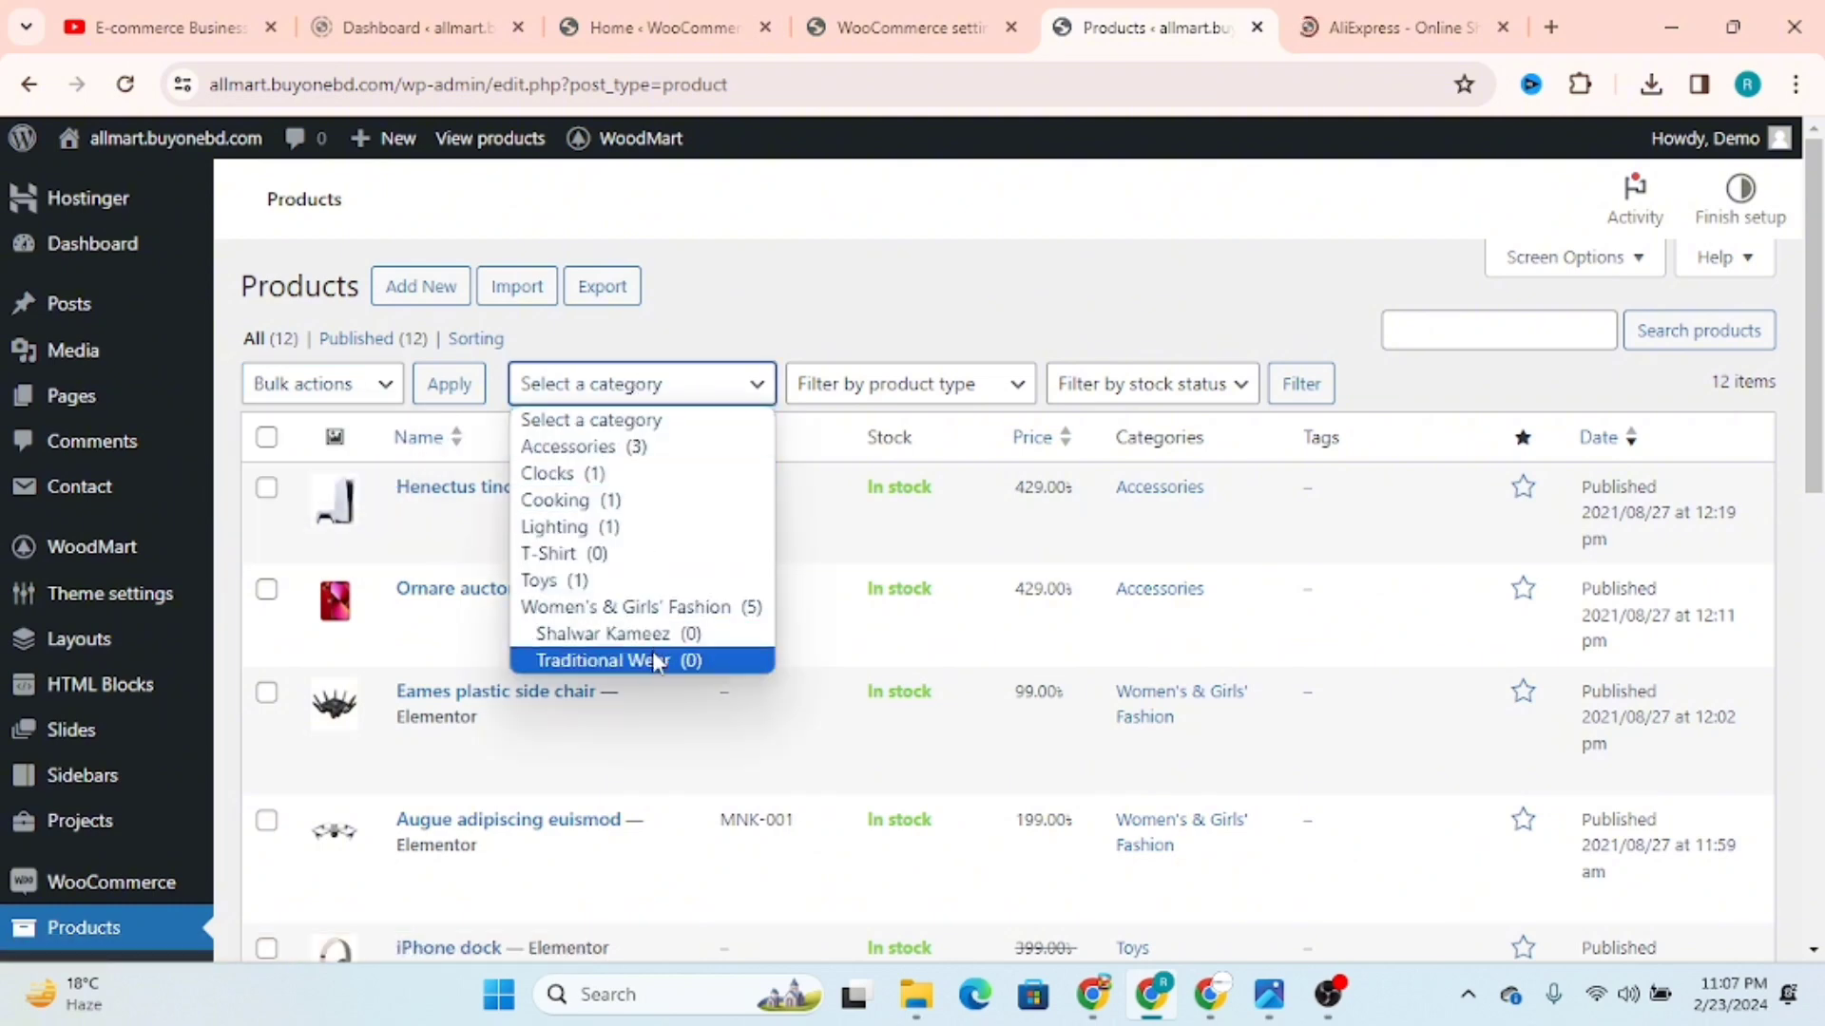
left_click(988, 386)
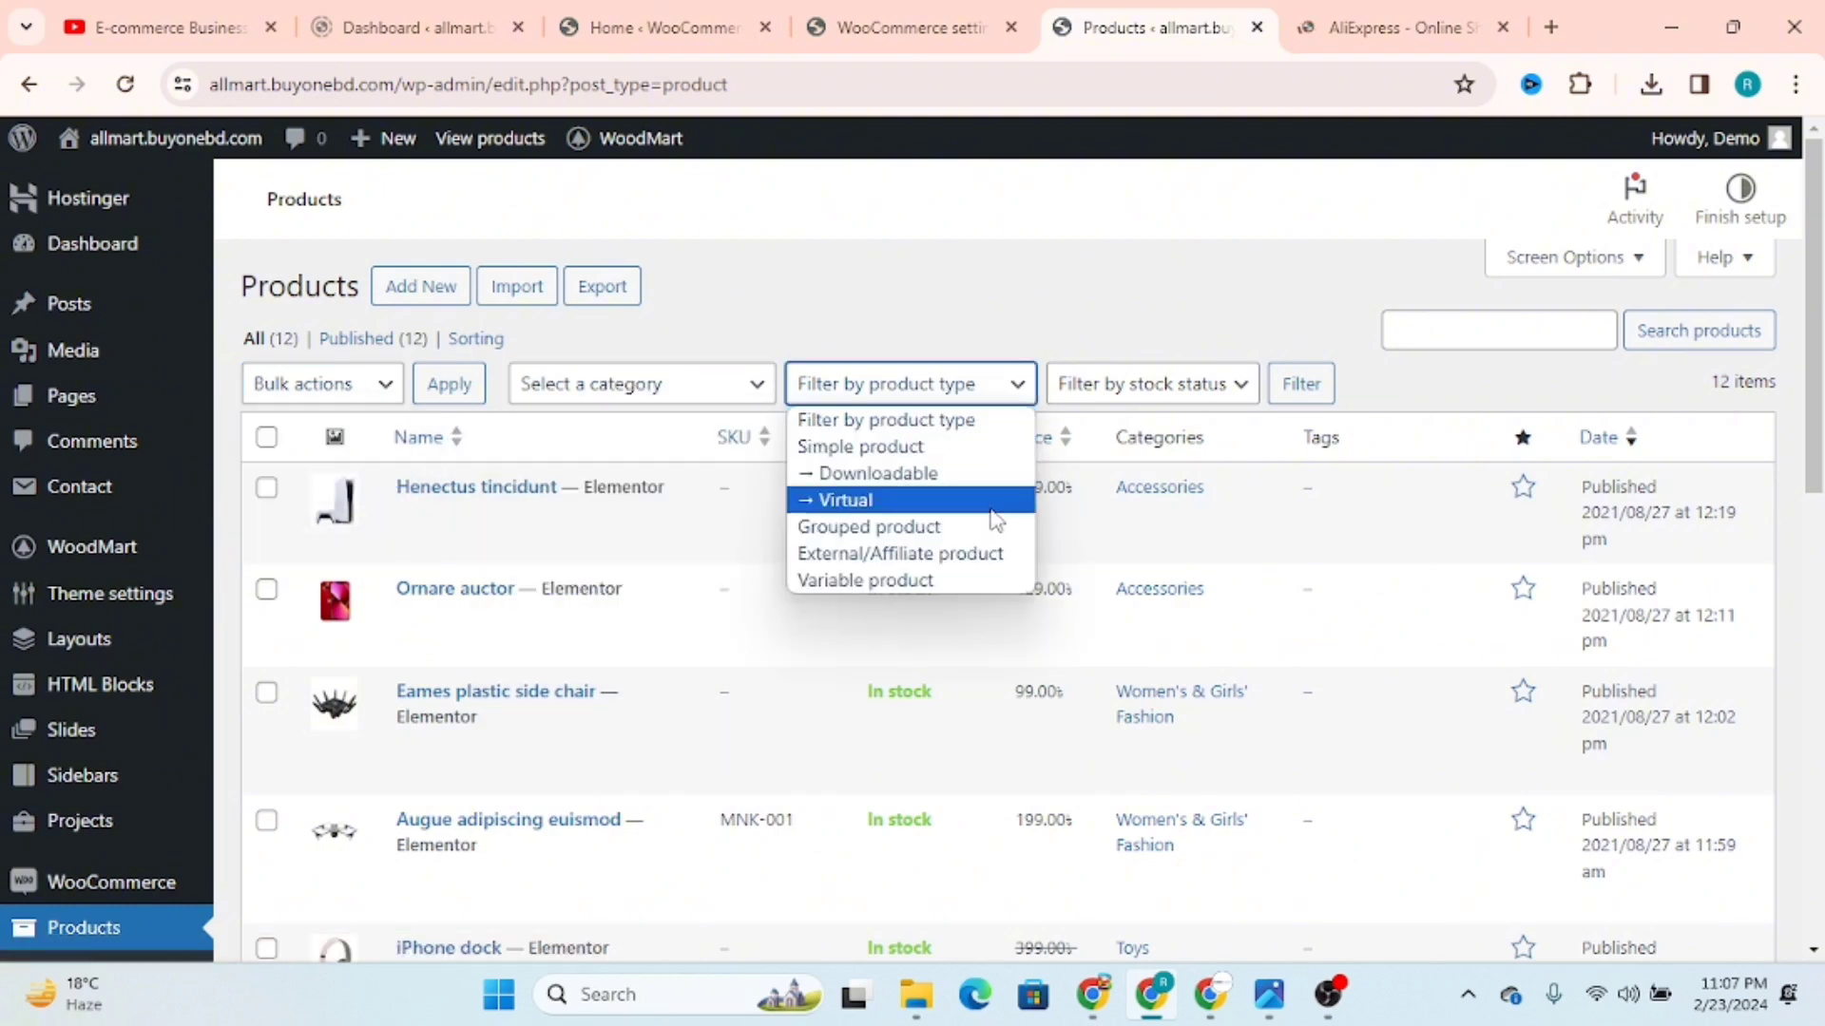
left_click(1125, 393)
left_click(1166, 394)
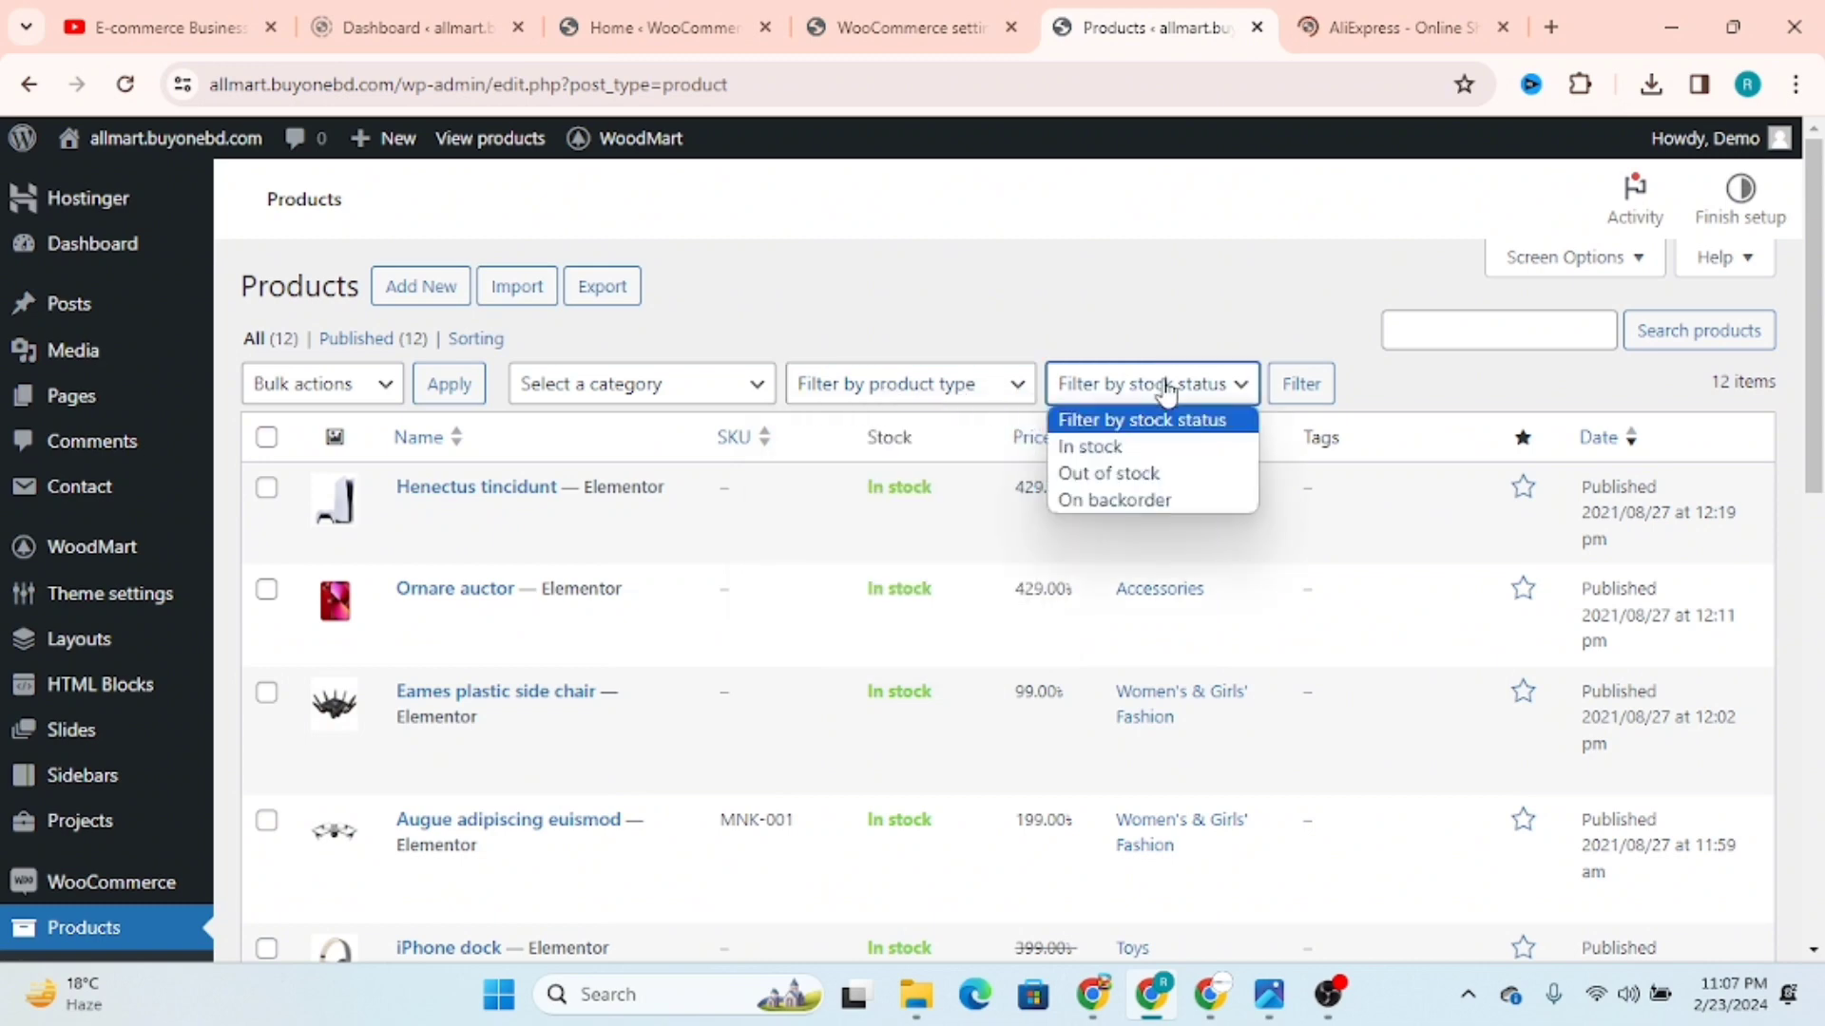
left_click(1417, 368)
Step: Examine the product list's Screen Options, including its columns and number of items per page
left_click(1573, 258)
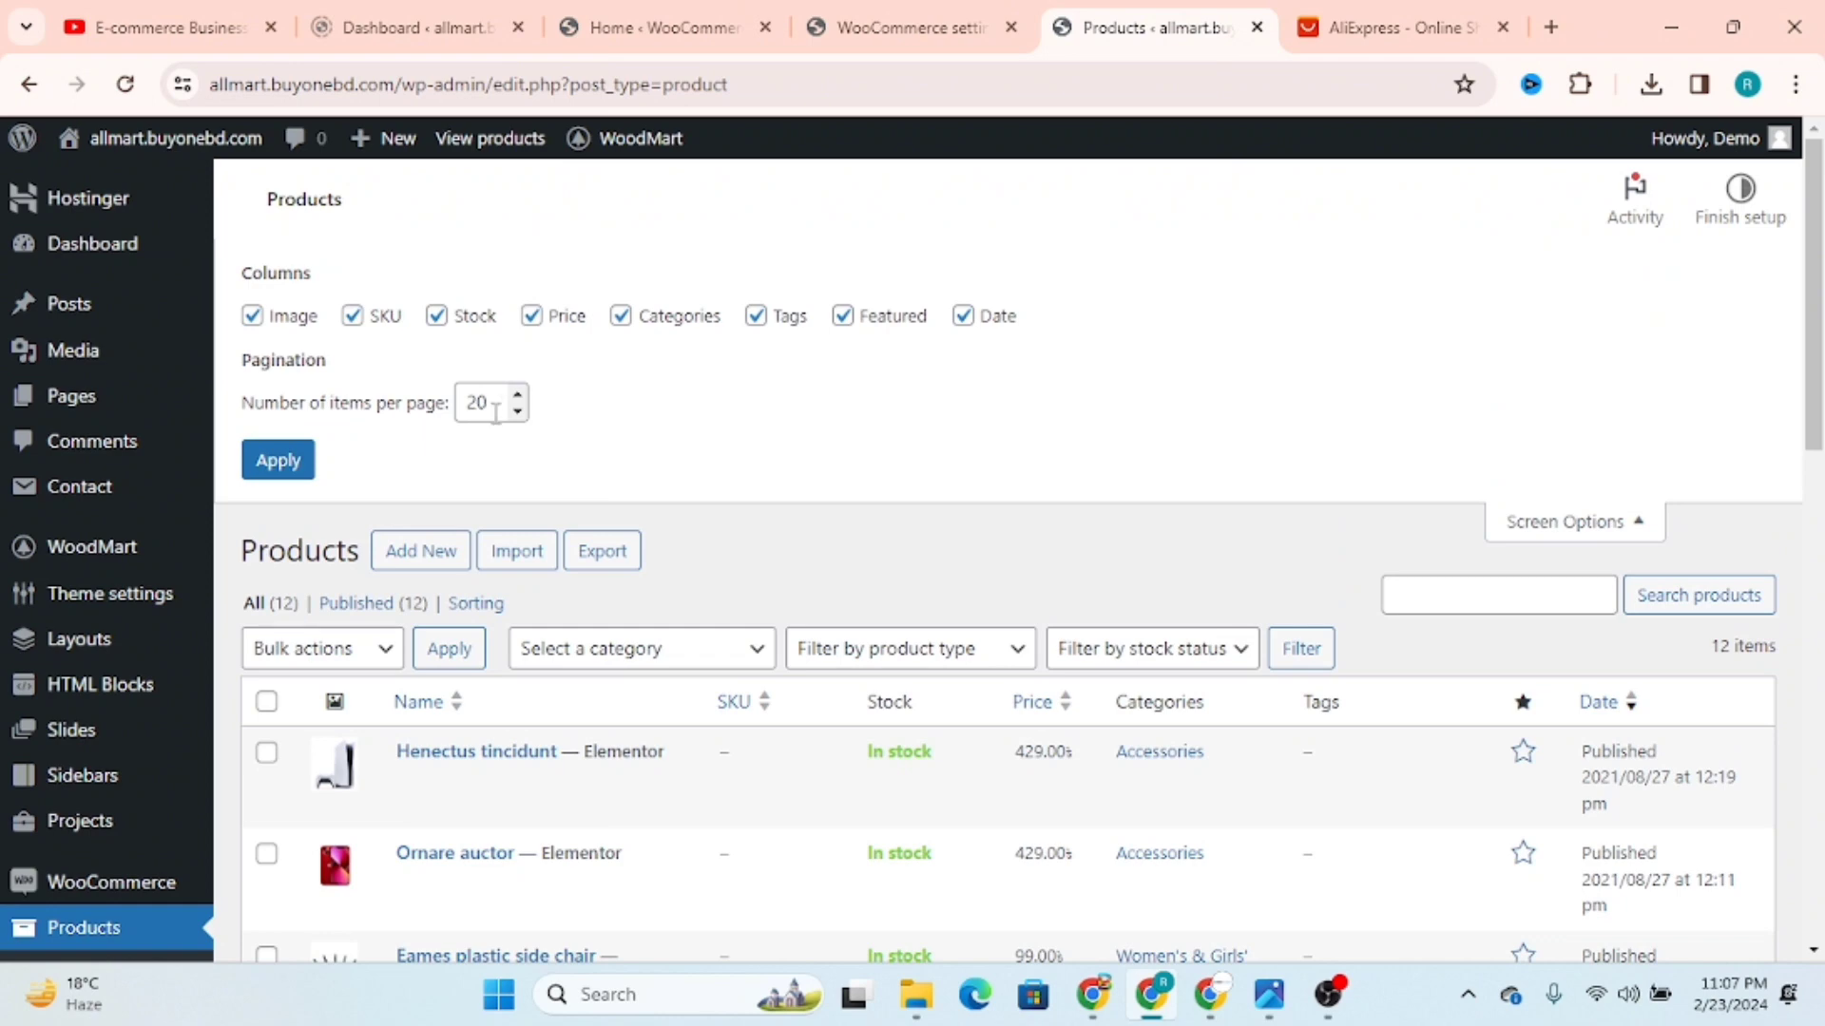
left_click_drag(506, 409, 444, 416)
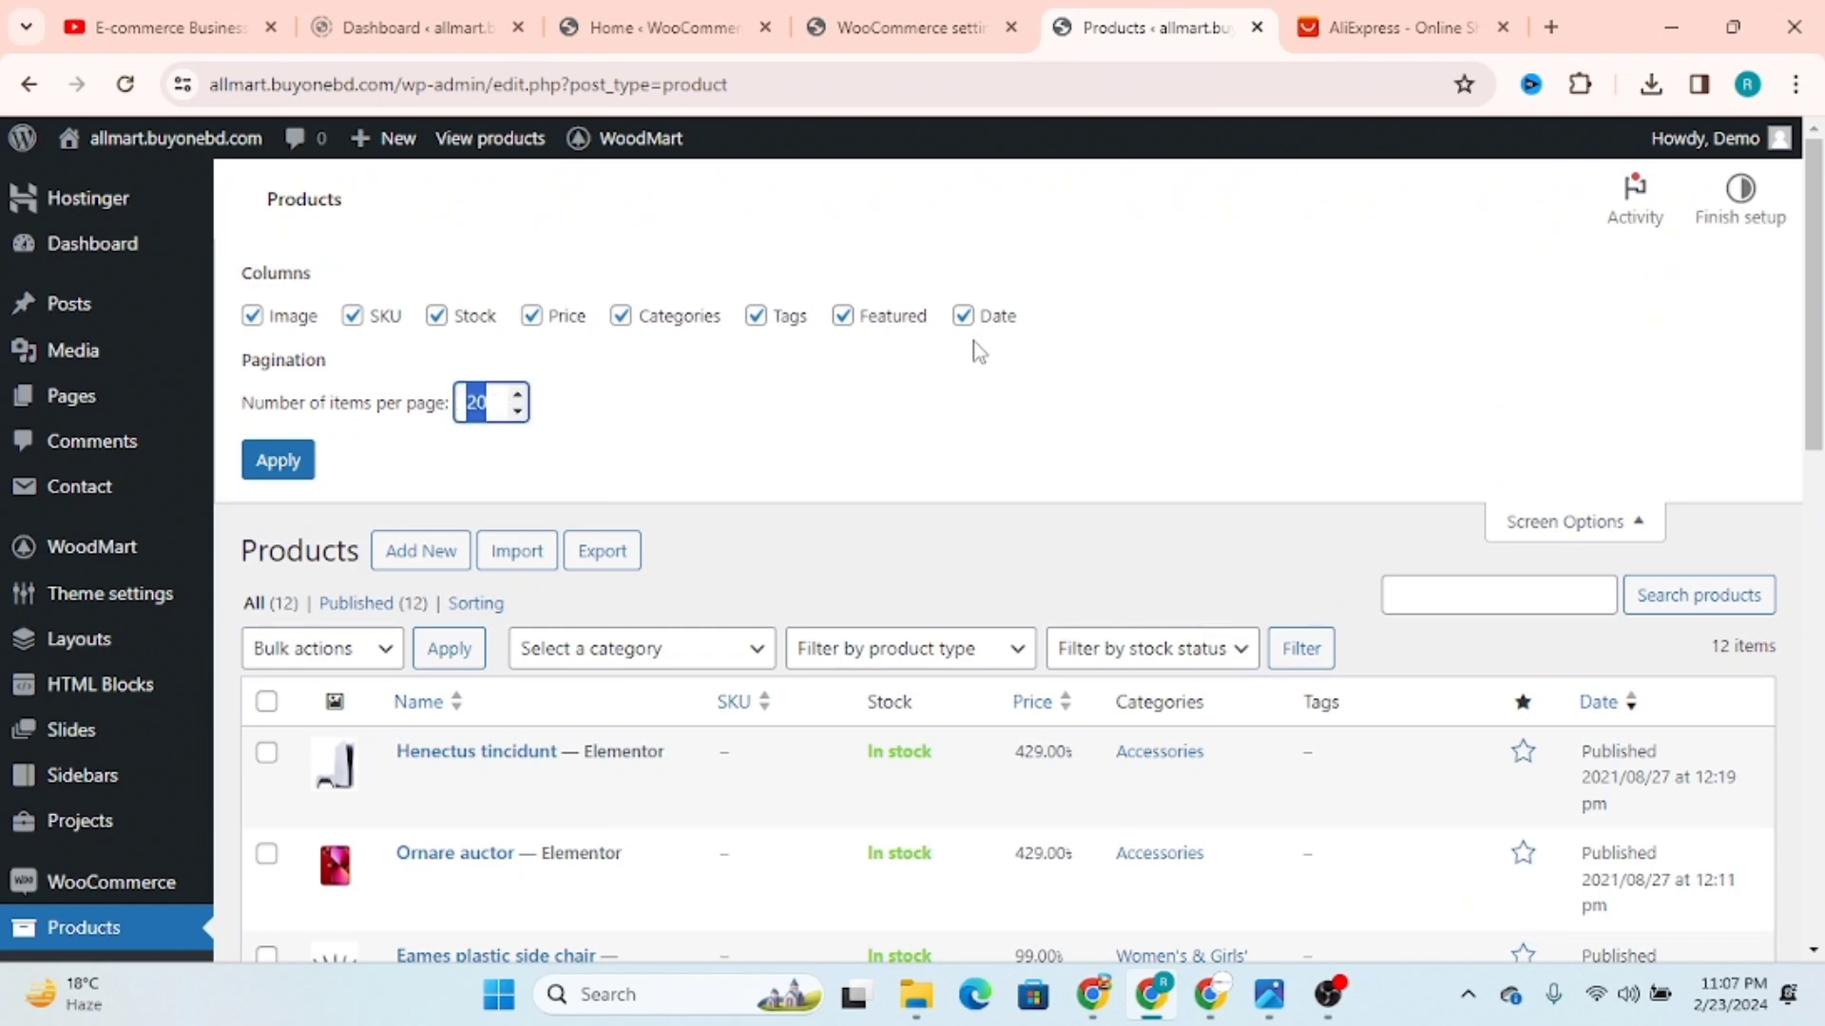
left_click(1631, 528)
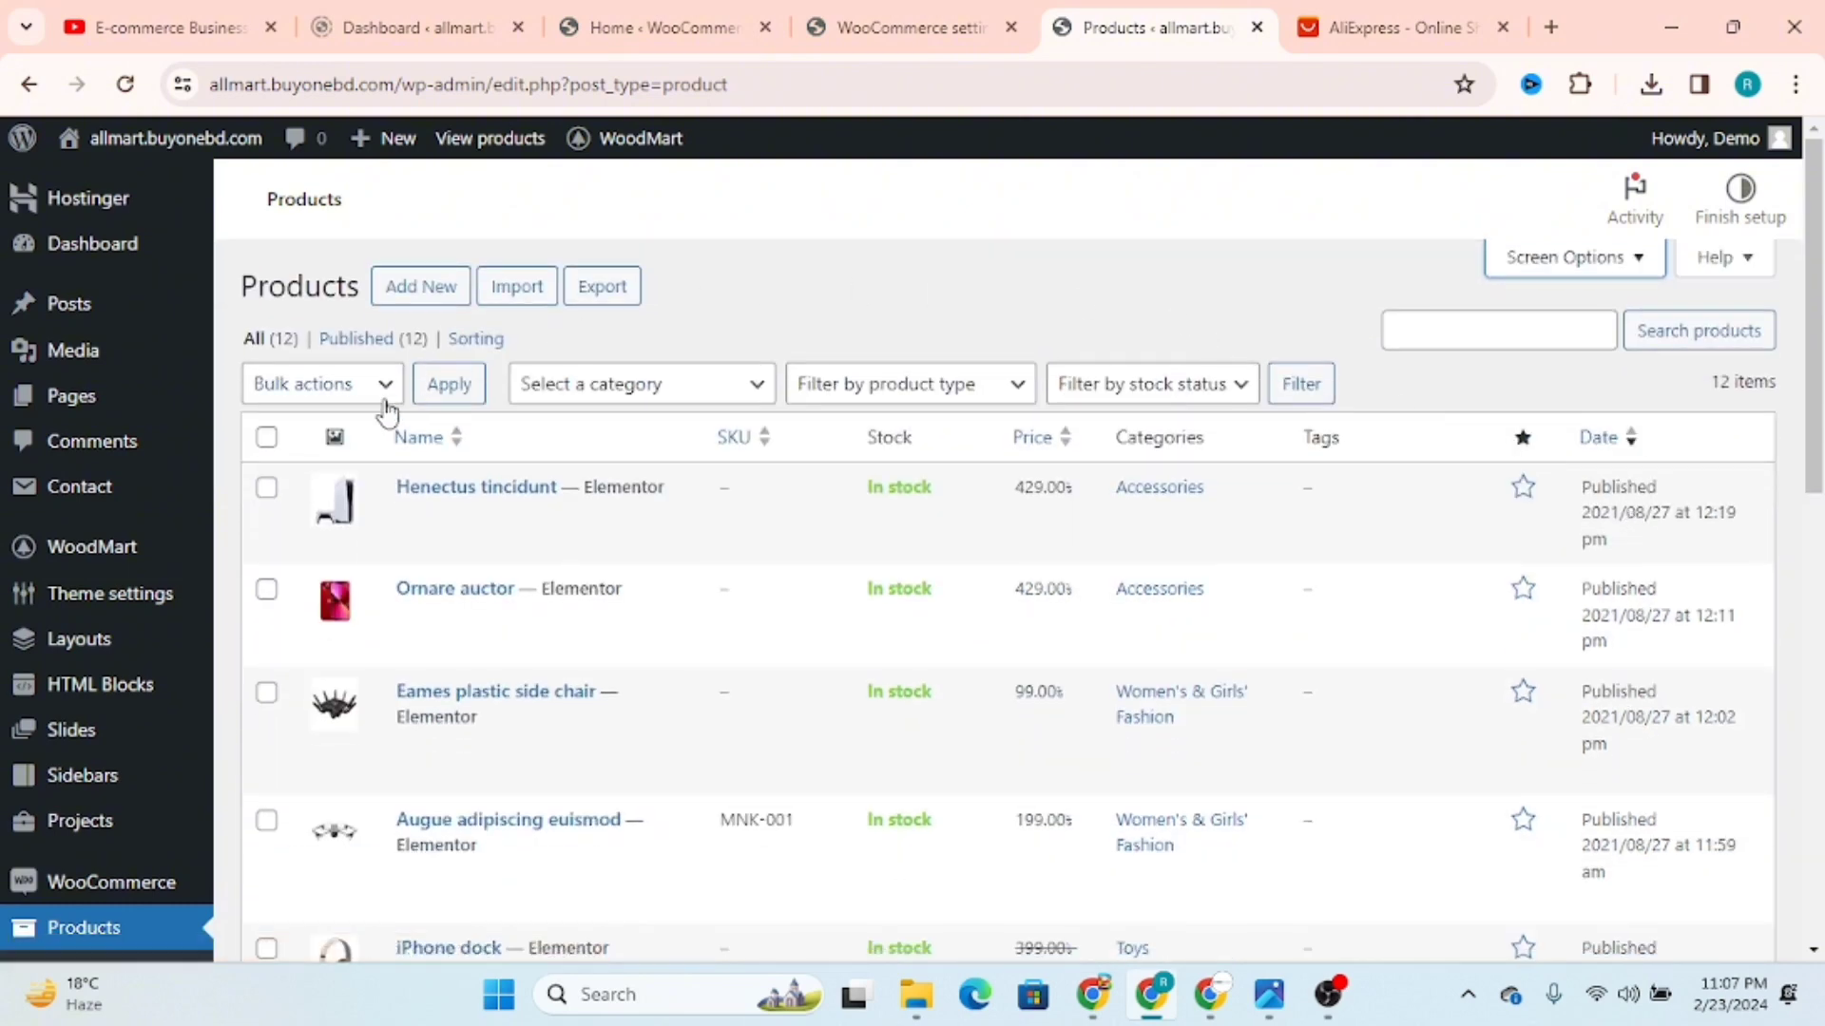
Step: Start adding a new product to the store, and browse the AliExpress home page for an example item
left_click(418, 290)
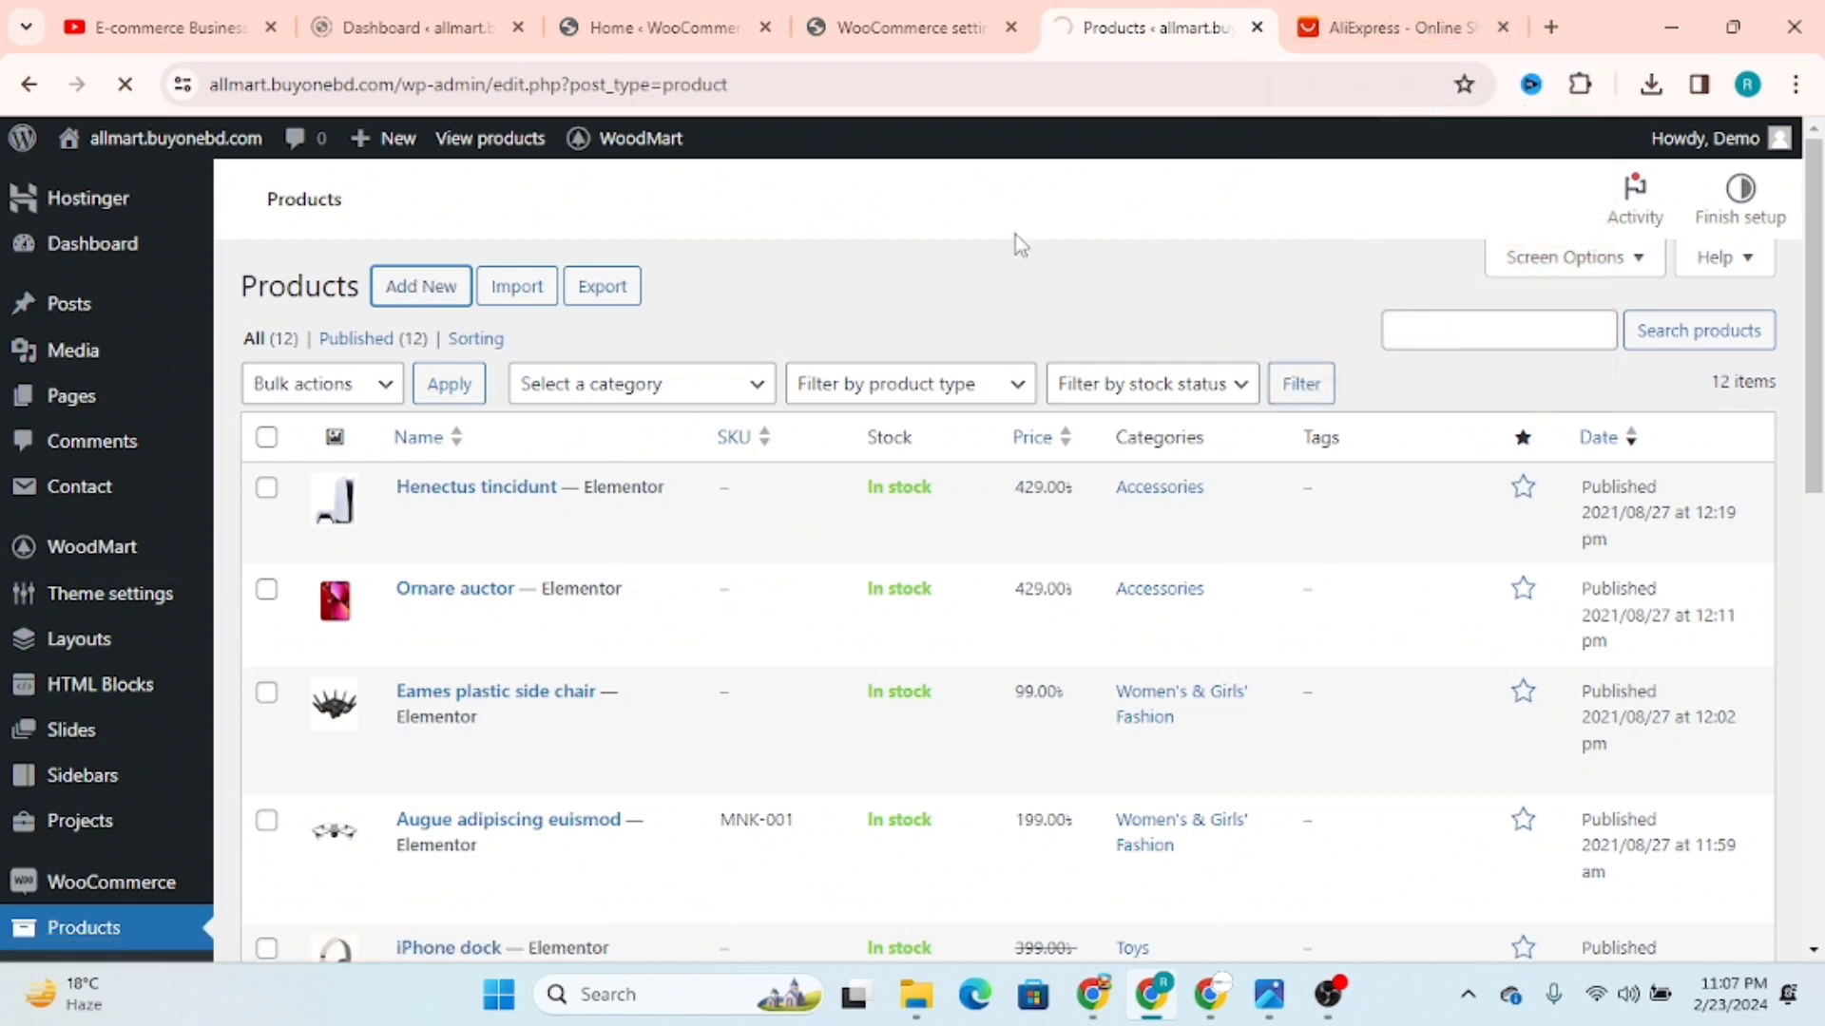
left_click(1397, 26)
scroll(1699, 618, "down", 5)
scroll(1654, 584, "up", 5)
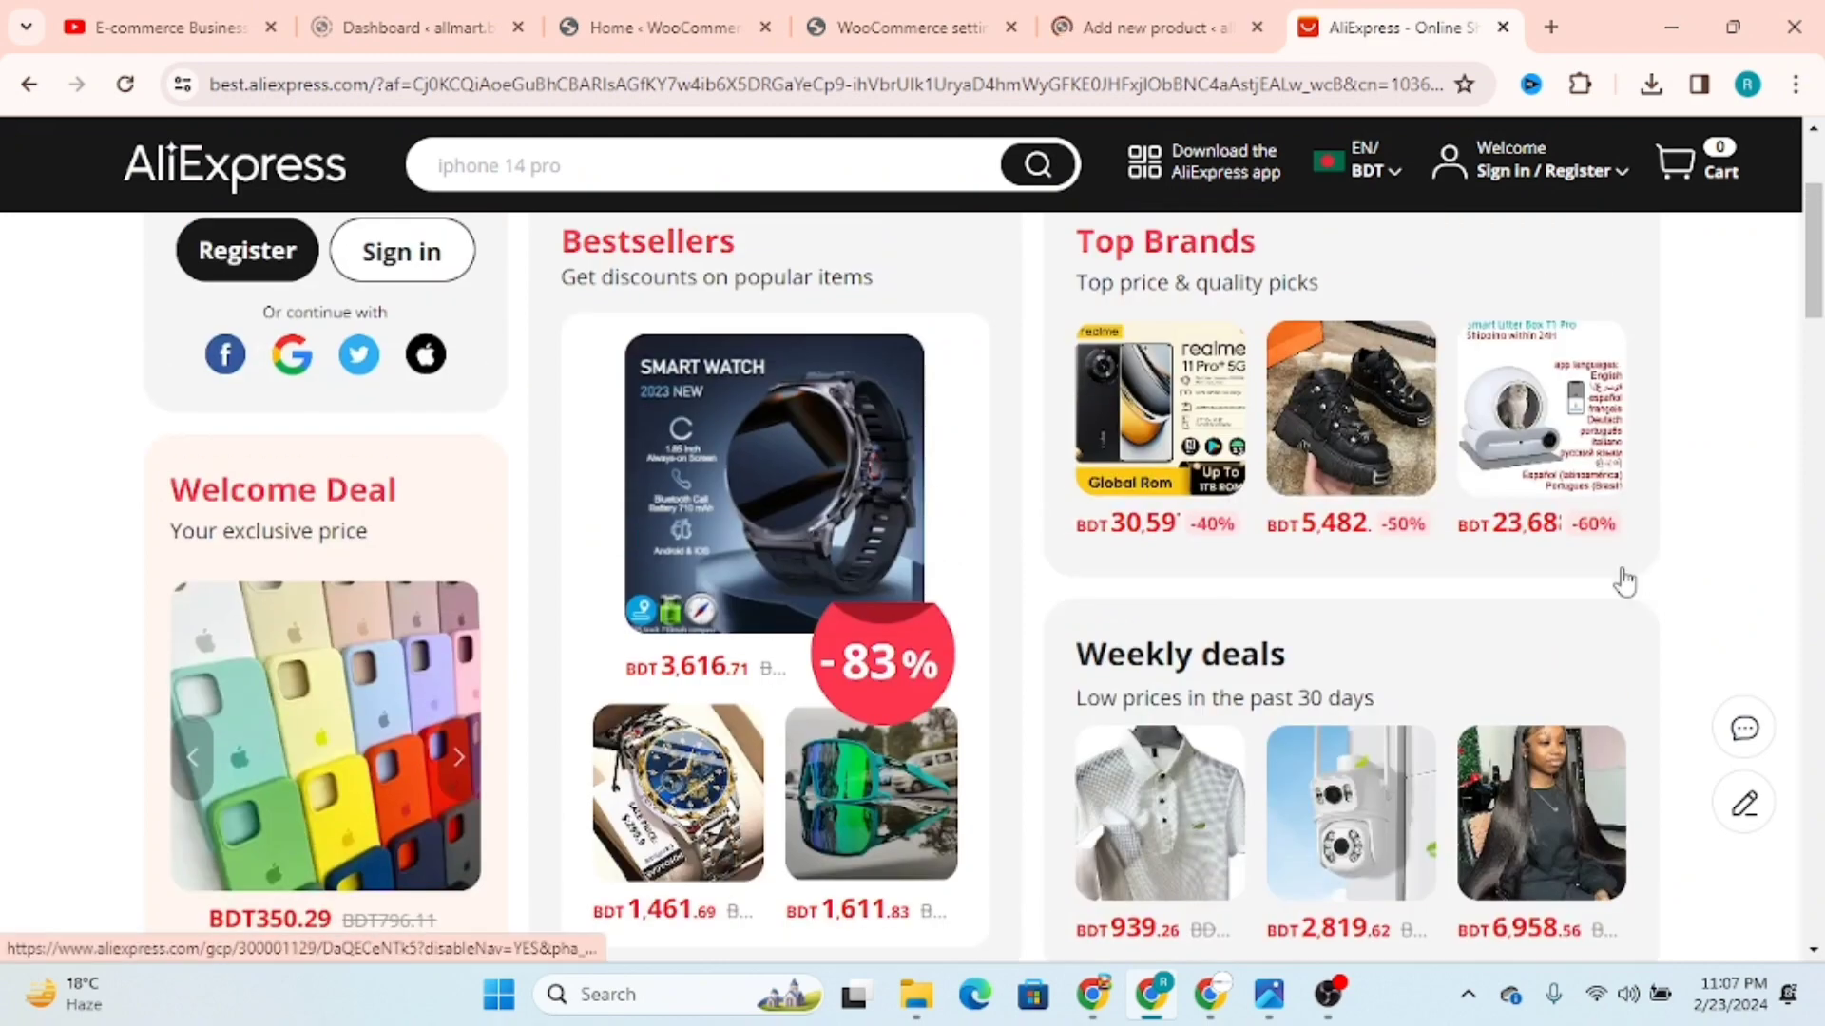
scroll(1620, 580, "down", 10)
scroll(1599, 590, "down", 3)
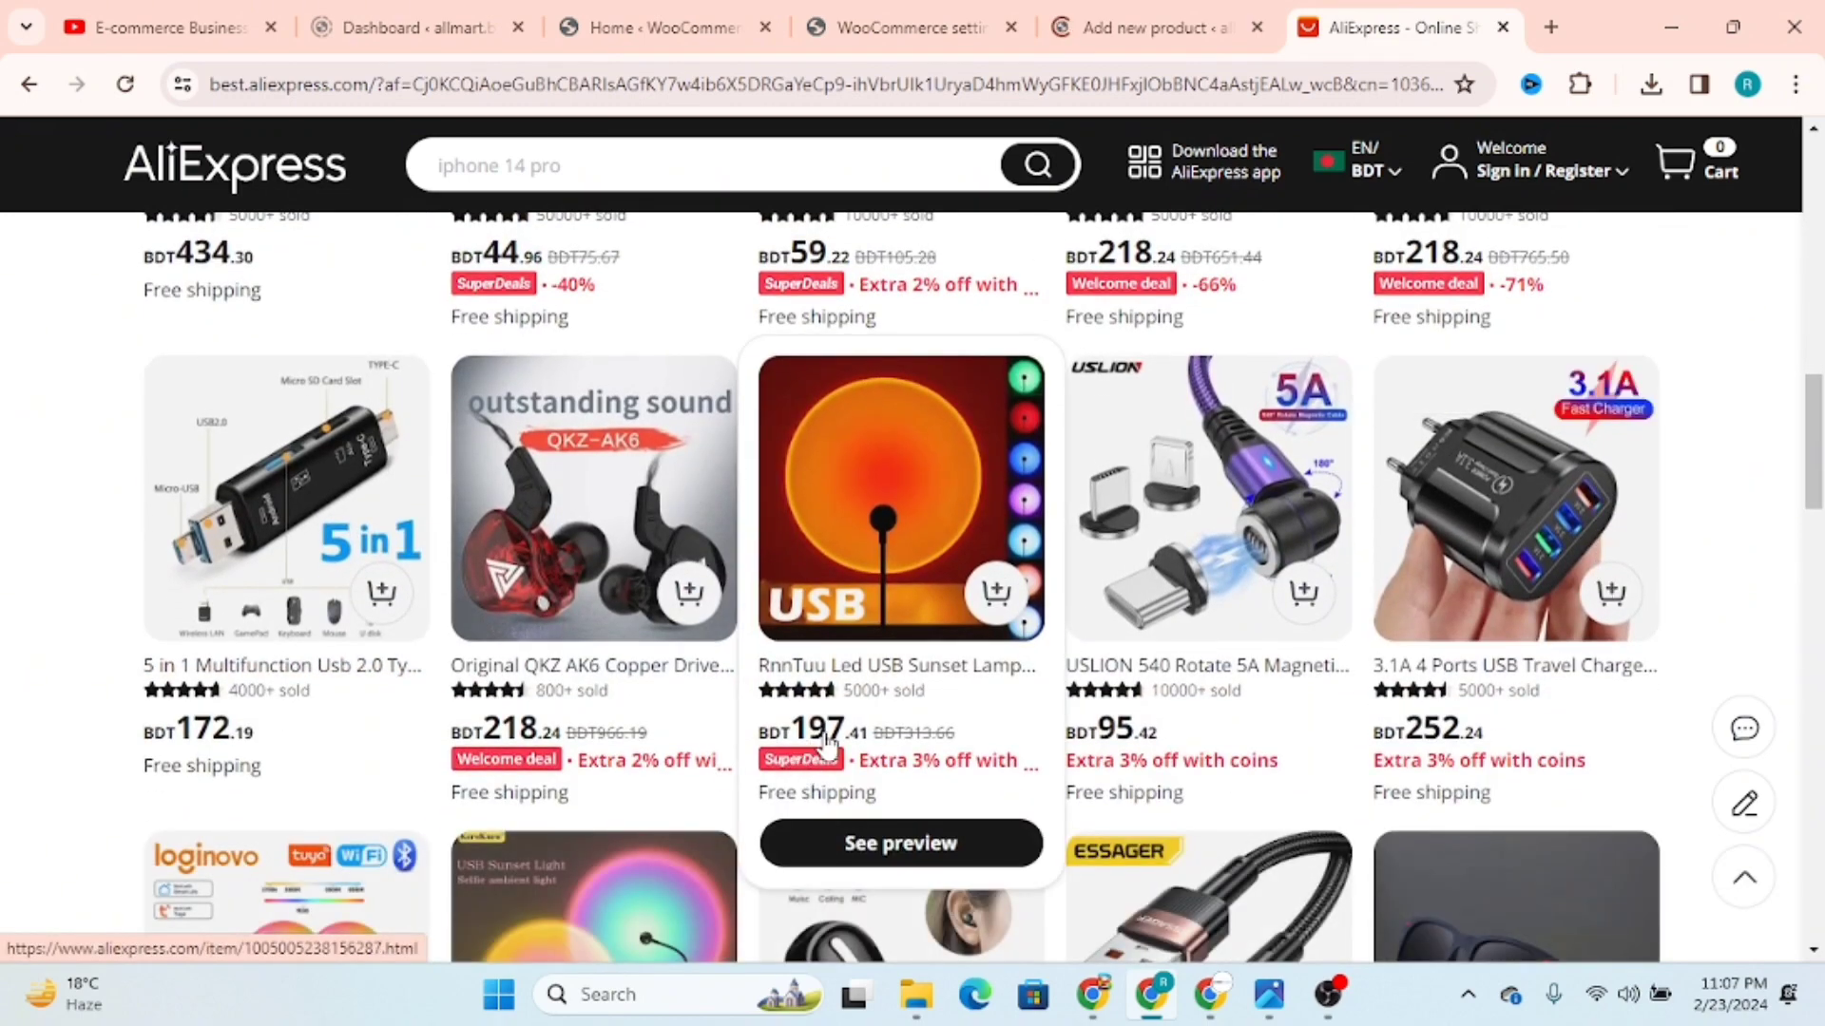
scroll(1199, 540, "down", 3)
scroll(1199, 540, "down", 3)
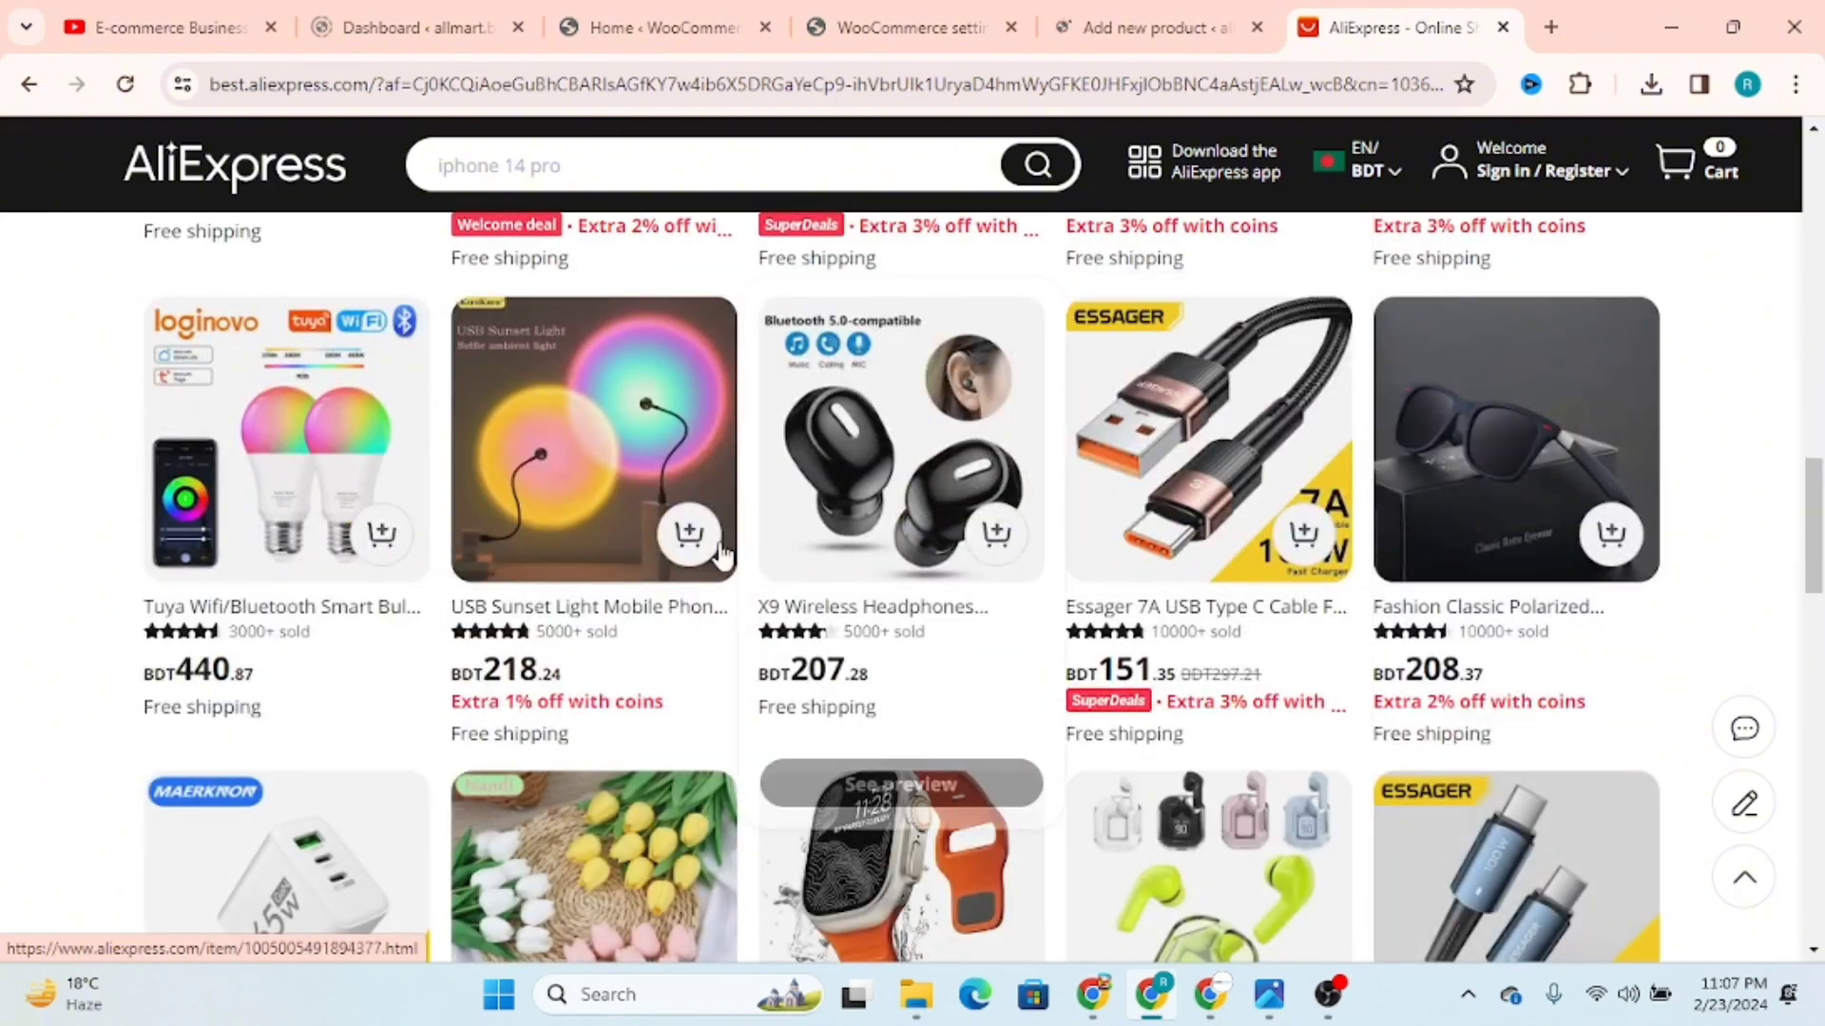
scroll(578, 563, "down", 3)
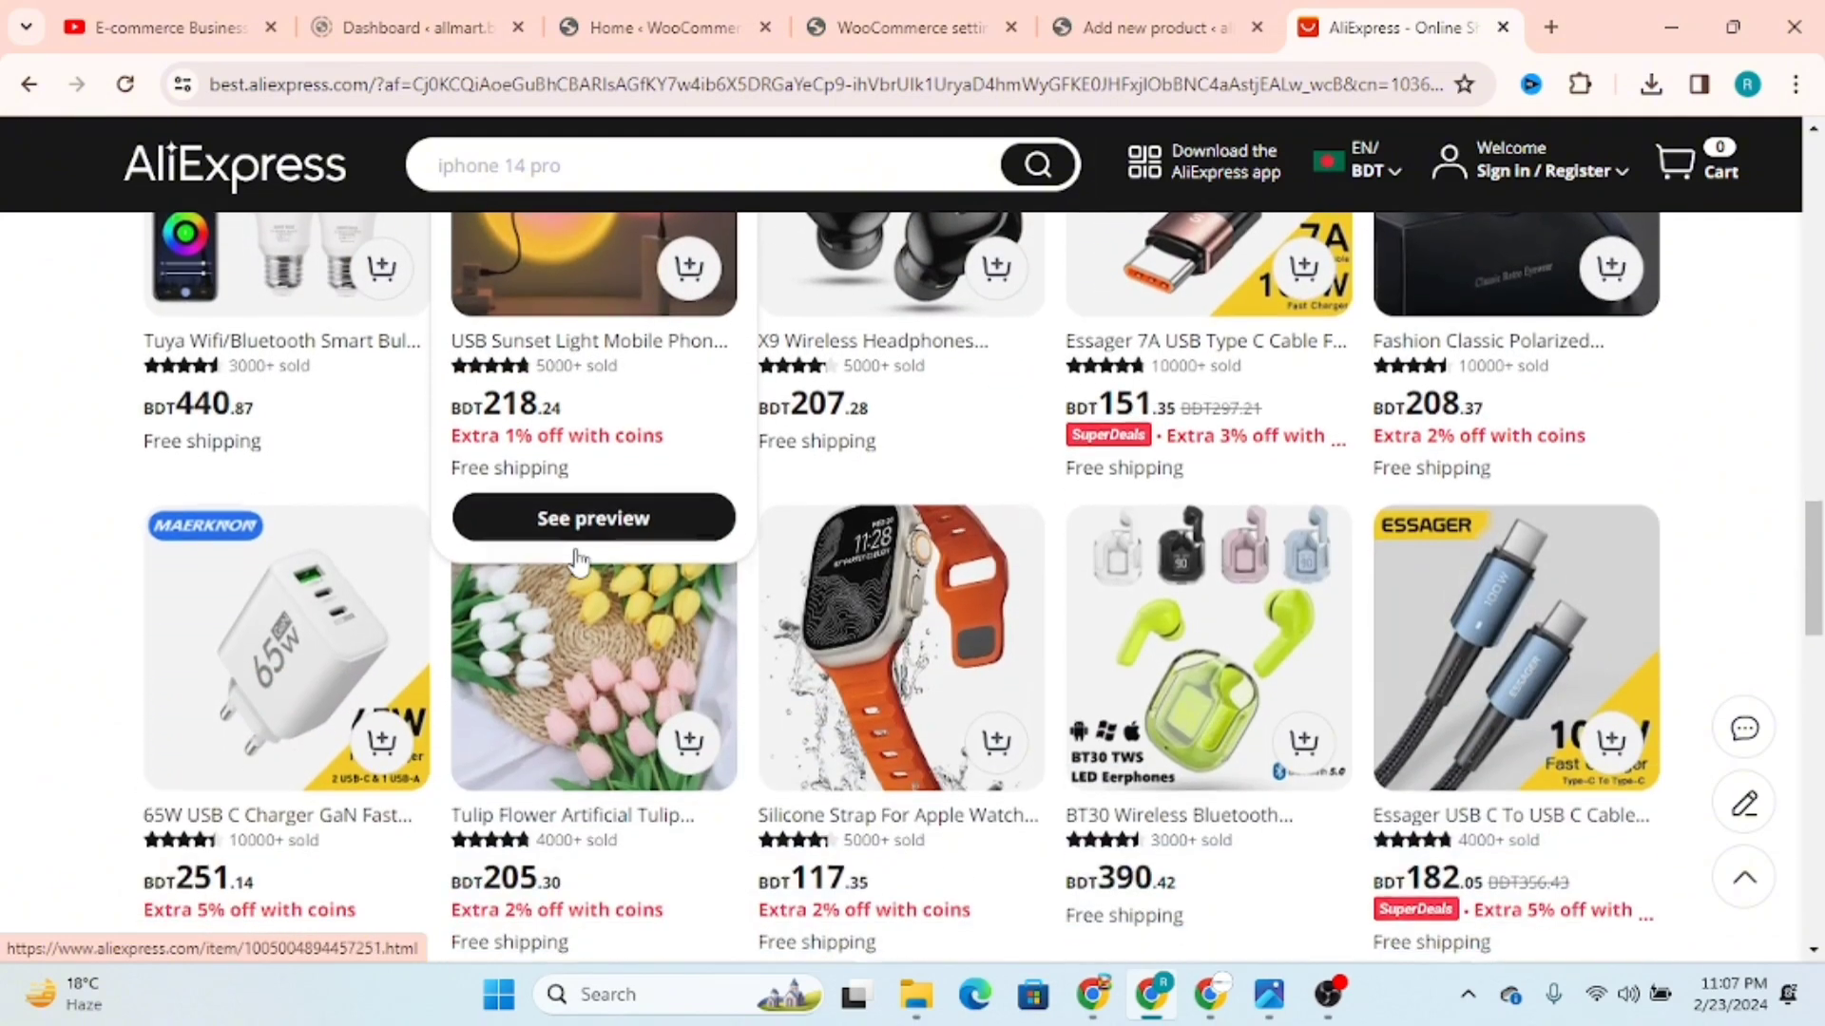
scroll(573, 544, "up", 3)
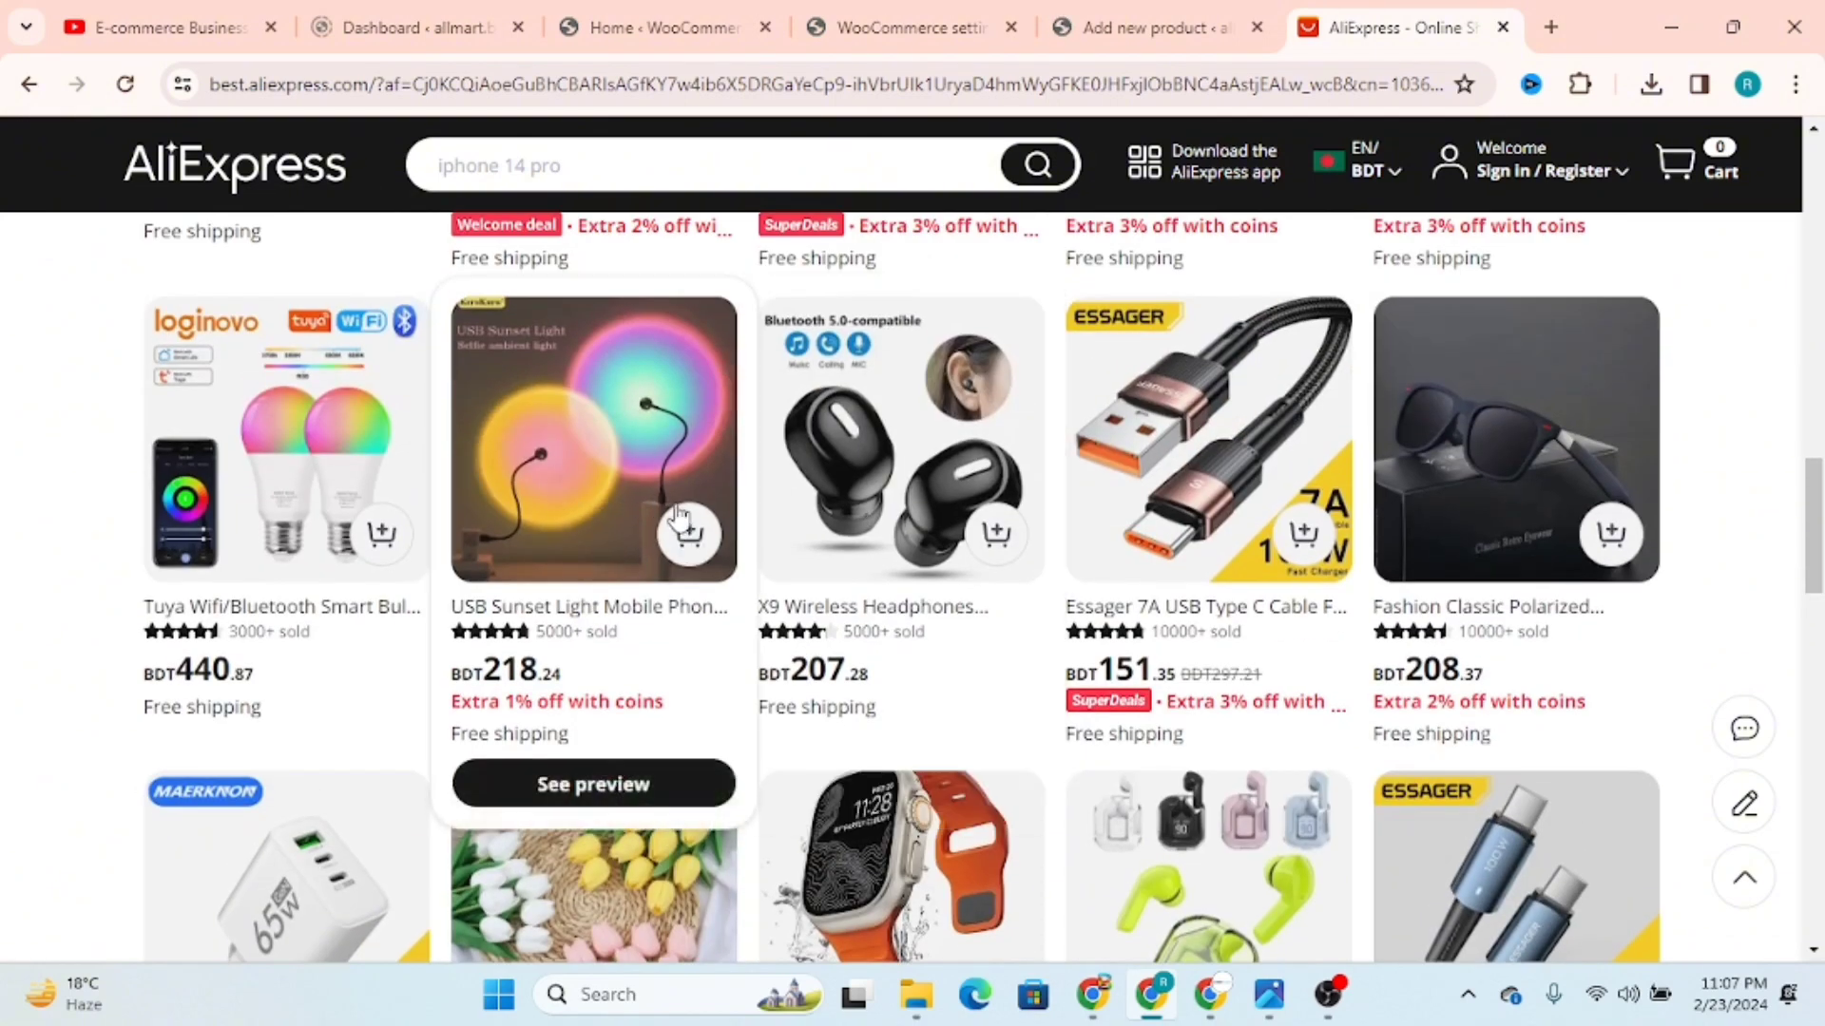
scroll(871, 511, "down", 7)
scroll(1054, 532, "up", 3)
scroll(1055, 532, "down", 5)
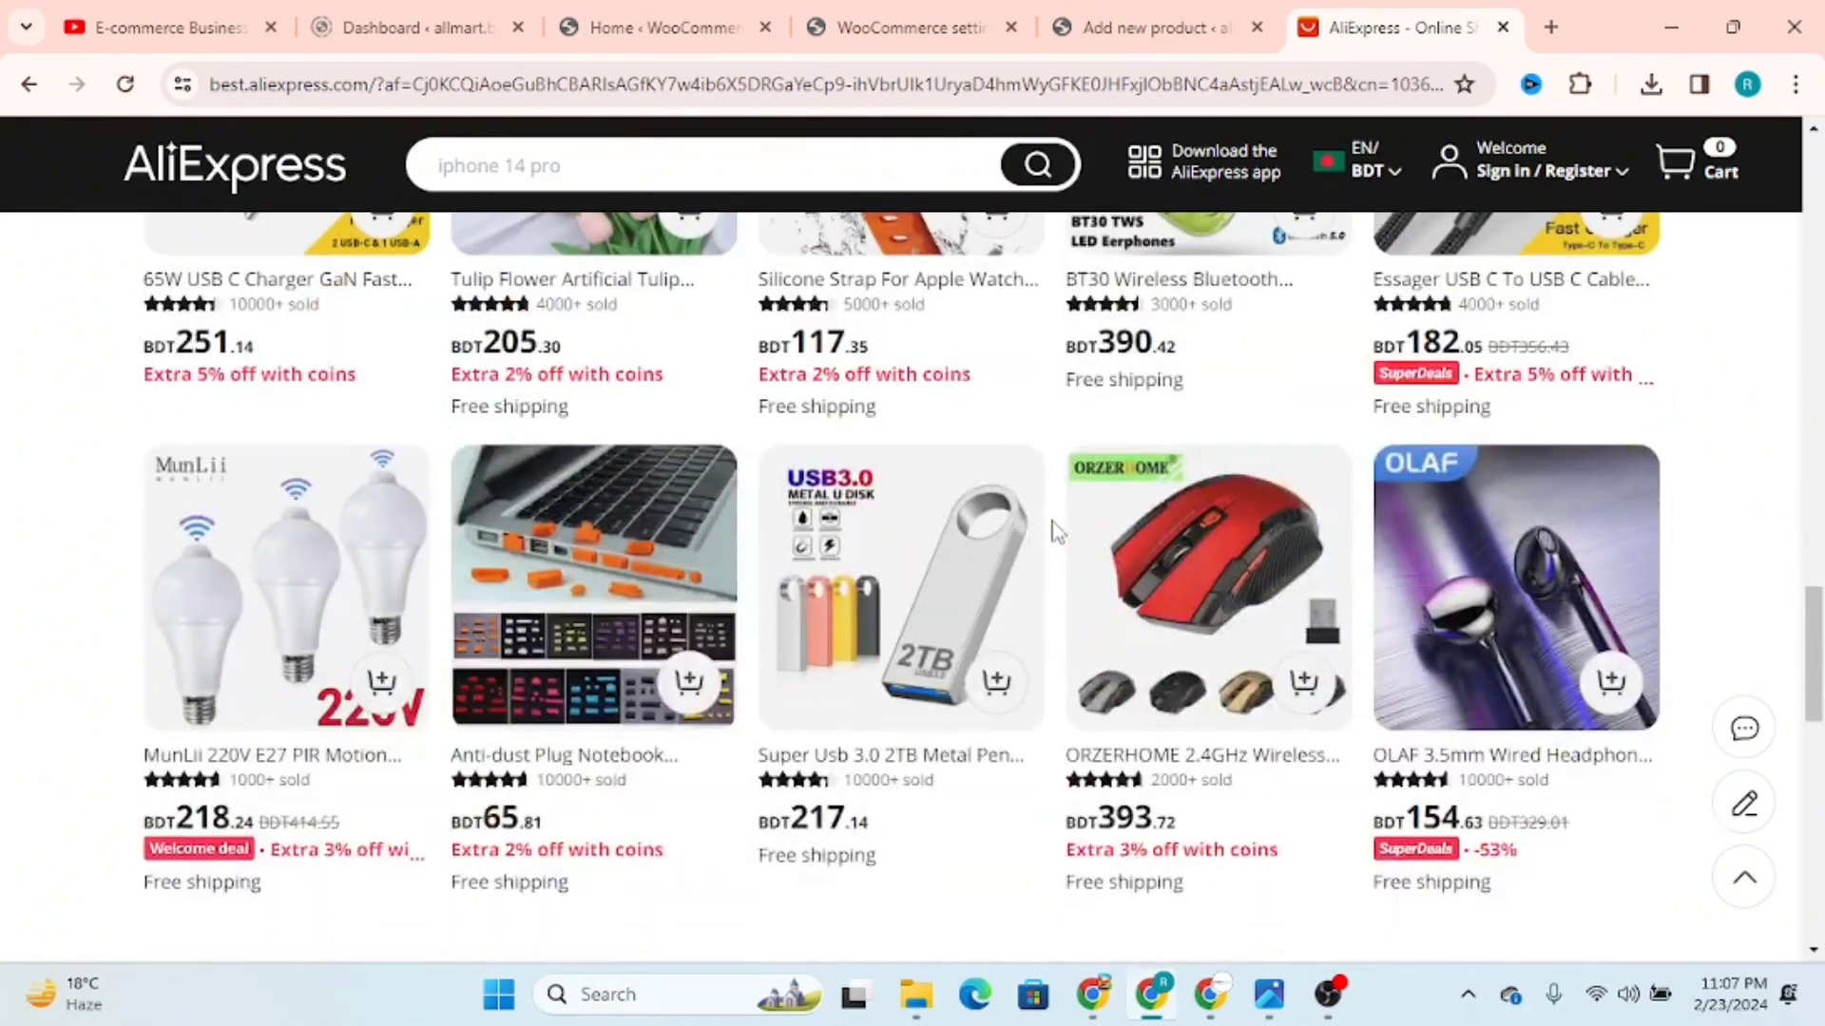
scroll(1055, 532, "up", 4)
right_click(914, 500)
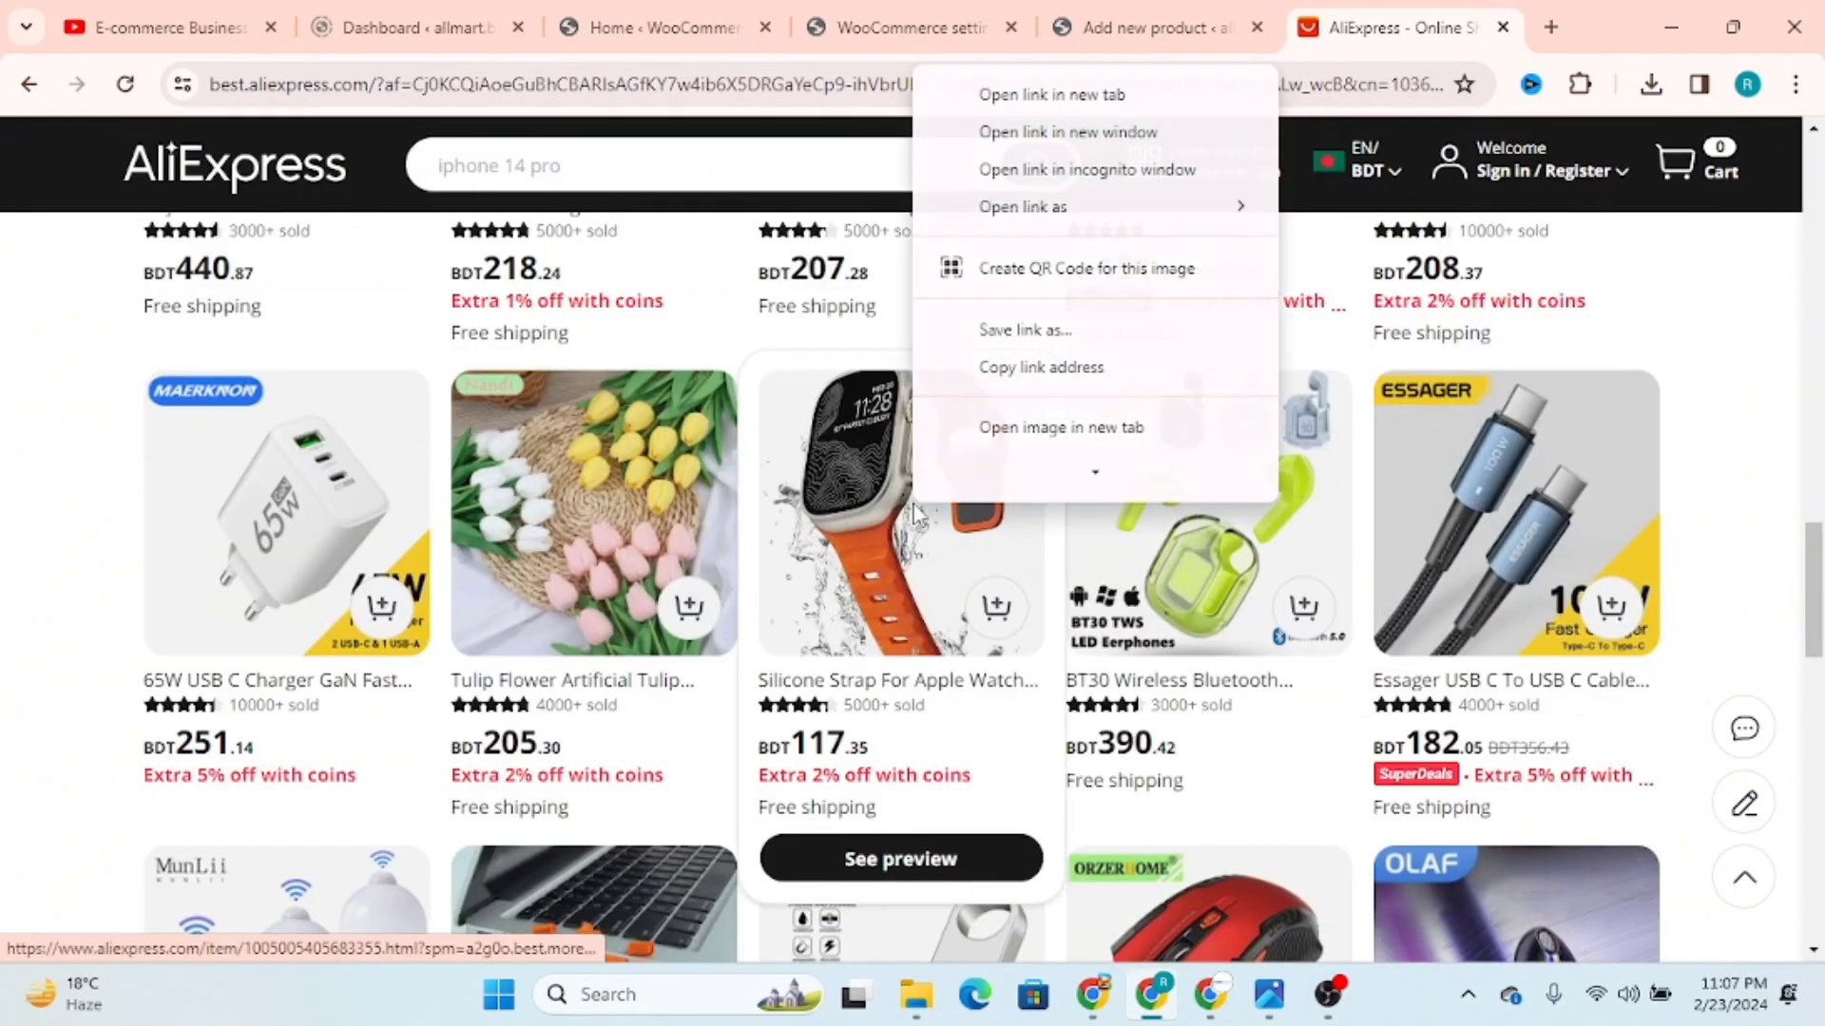
left_click(1063, 141)
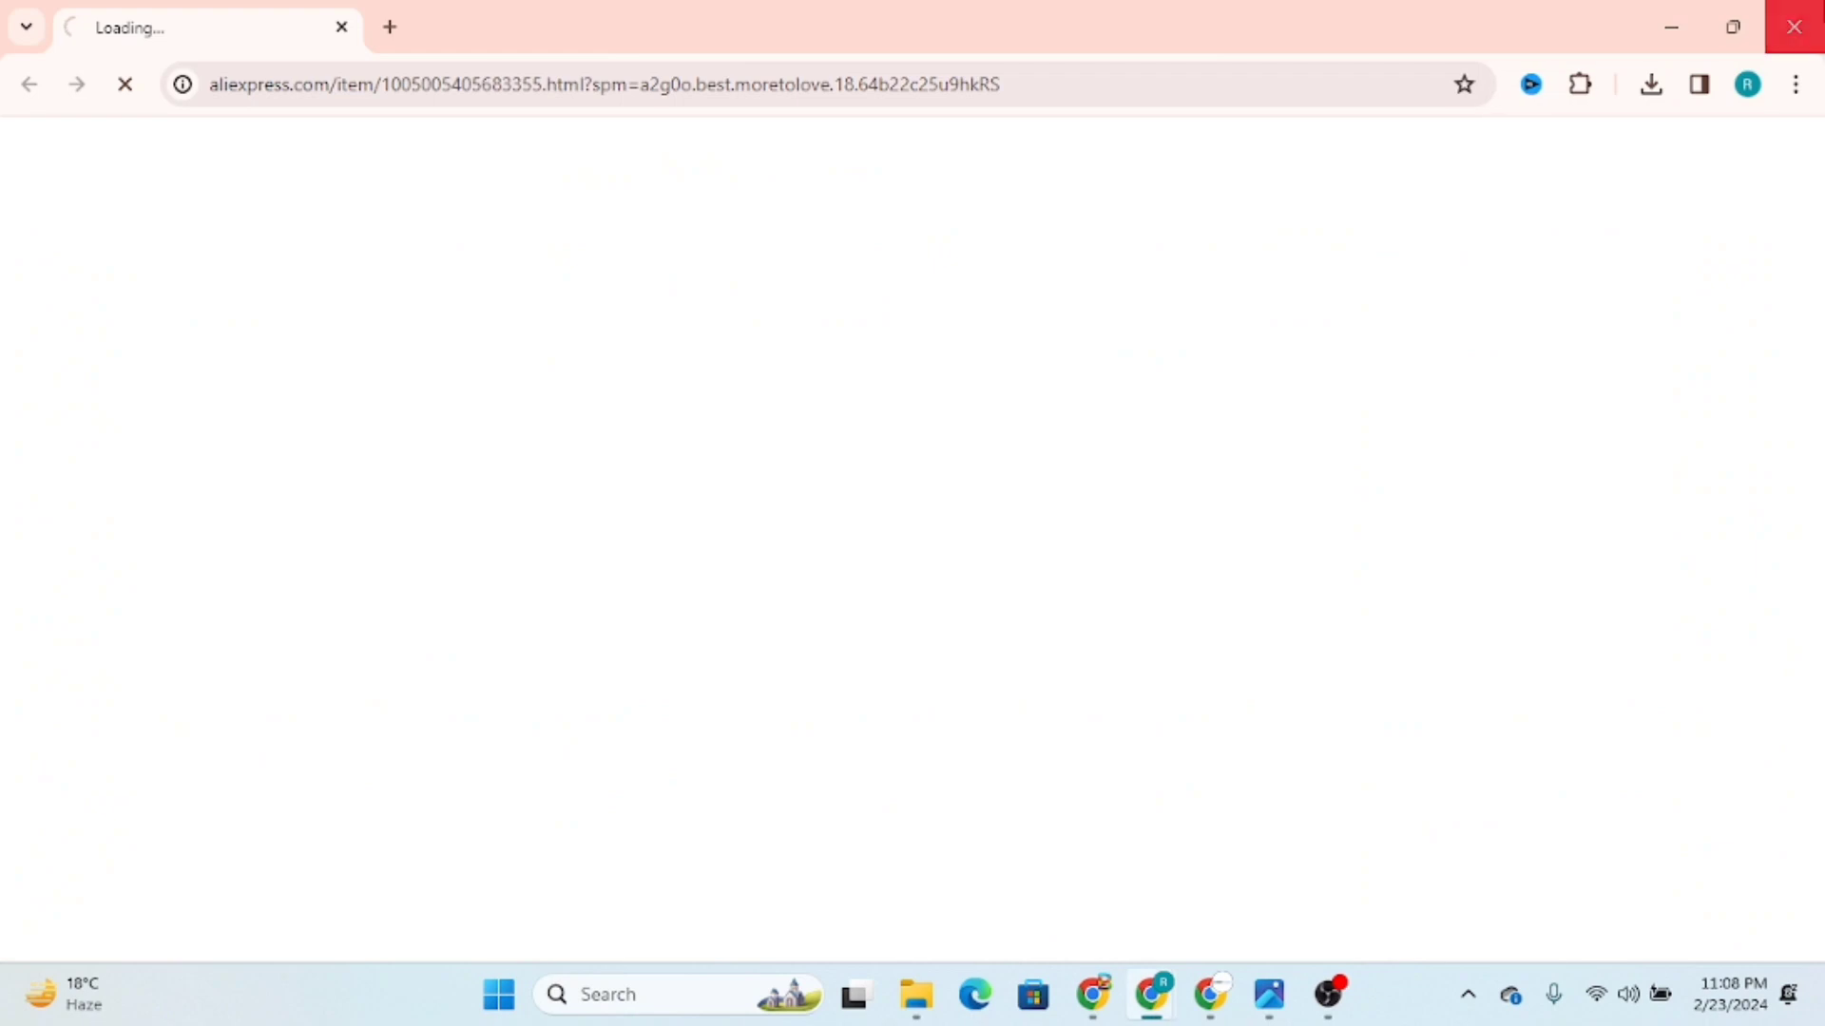
left_click(1794, 27)
Step: Open the Silicone Strap For Apple Watch listing in a new tab and return to the new product form
right_click(944, 583)
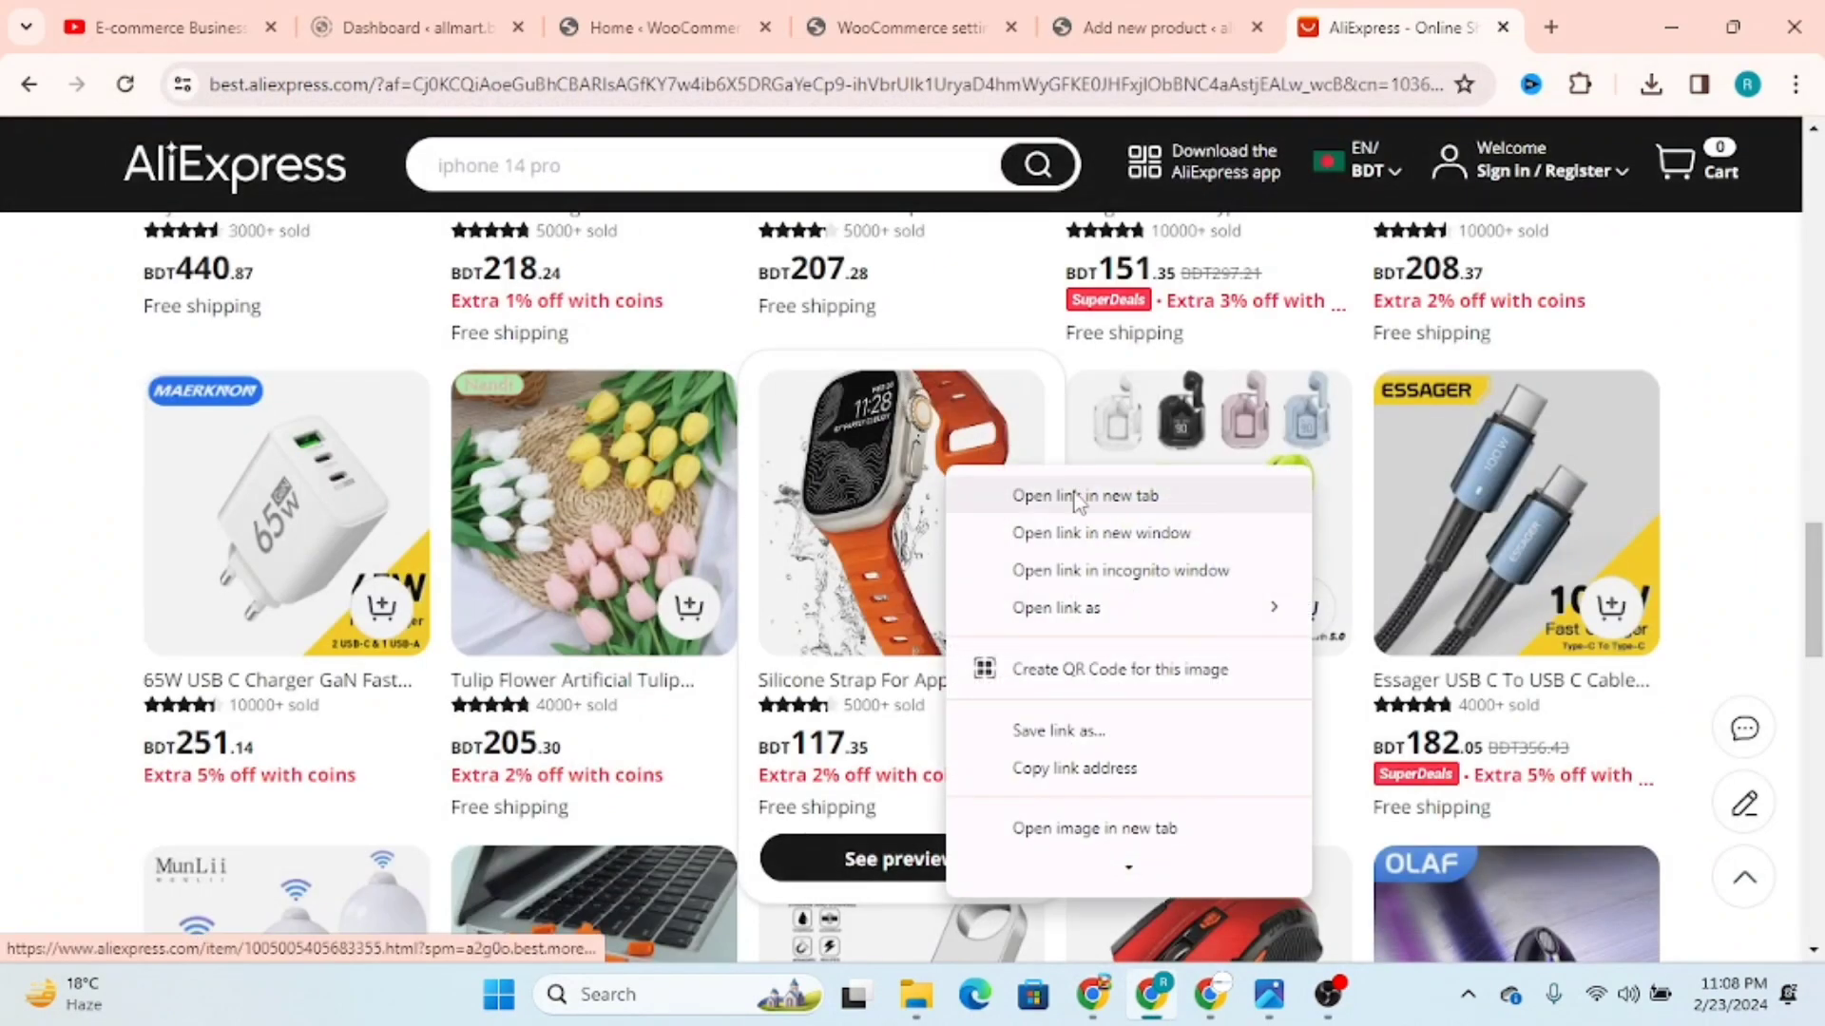
left_click(1045, 603)
left_click(988, 26)
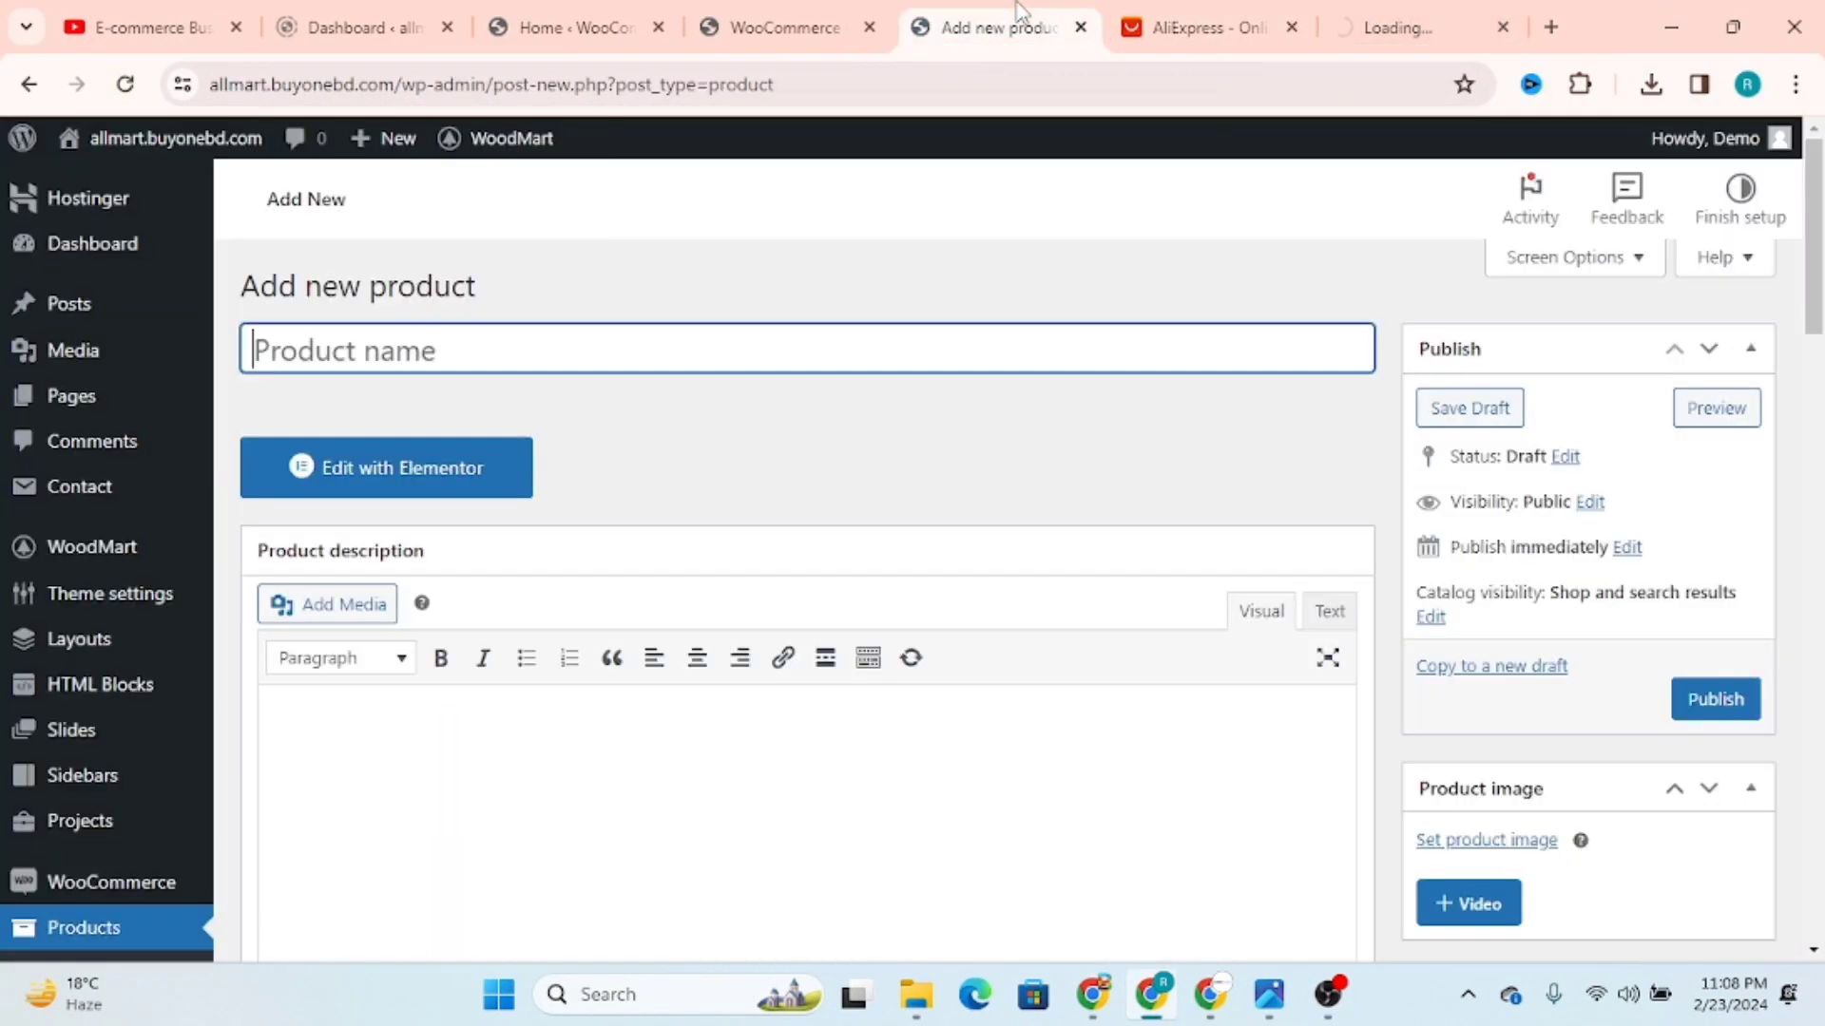
Step: Examine the new product form's name field, description editor, publish settings and product image section
left_click_drag(228, 285, 643, 273)
left_click(474, 347)
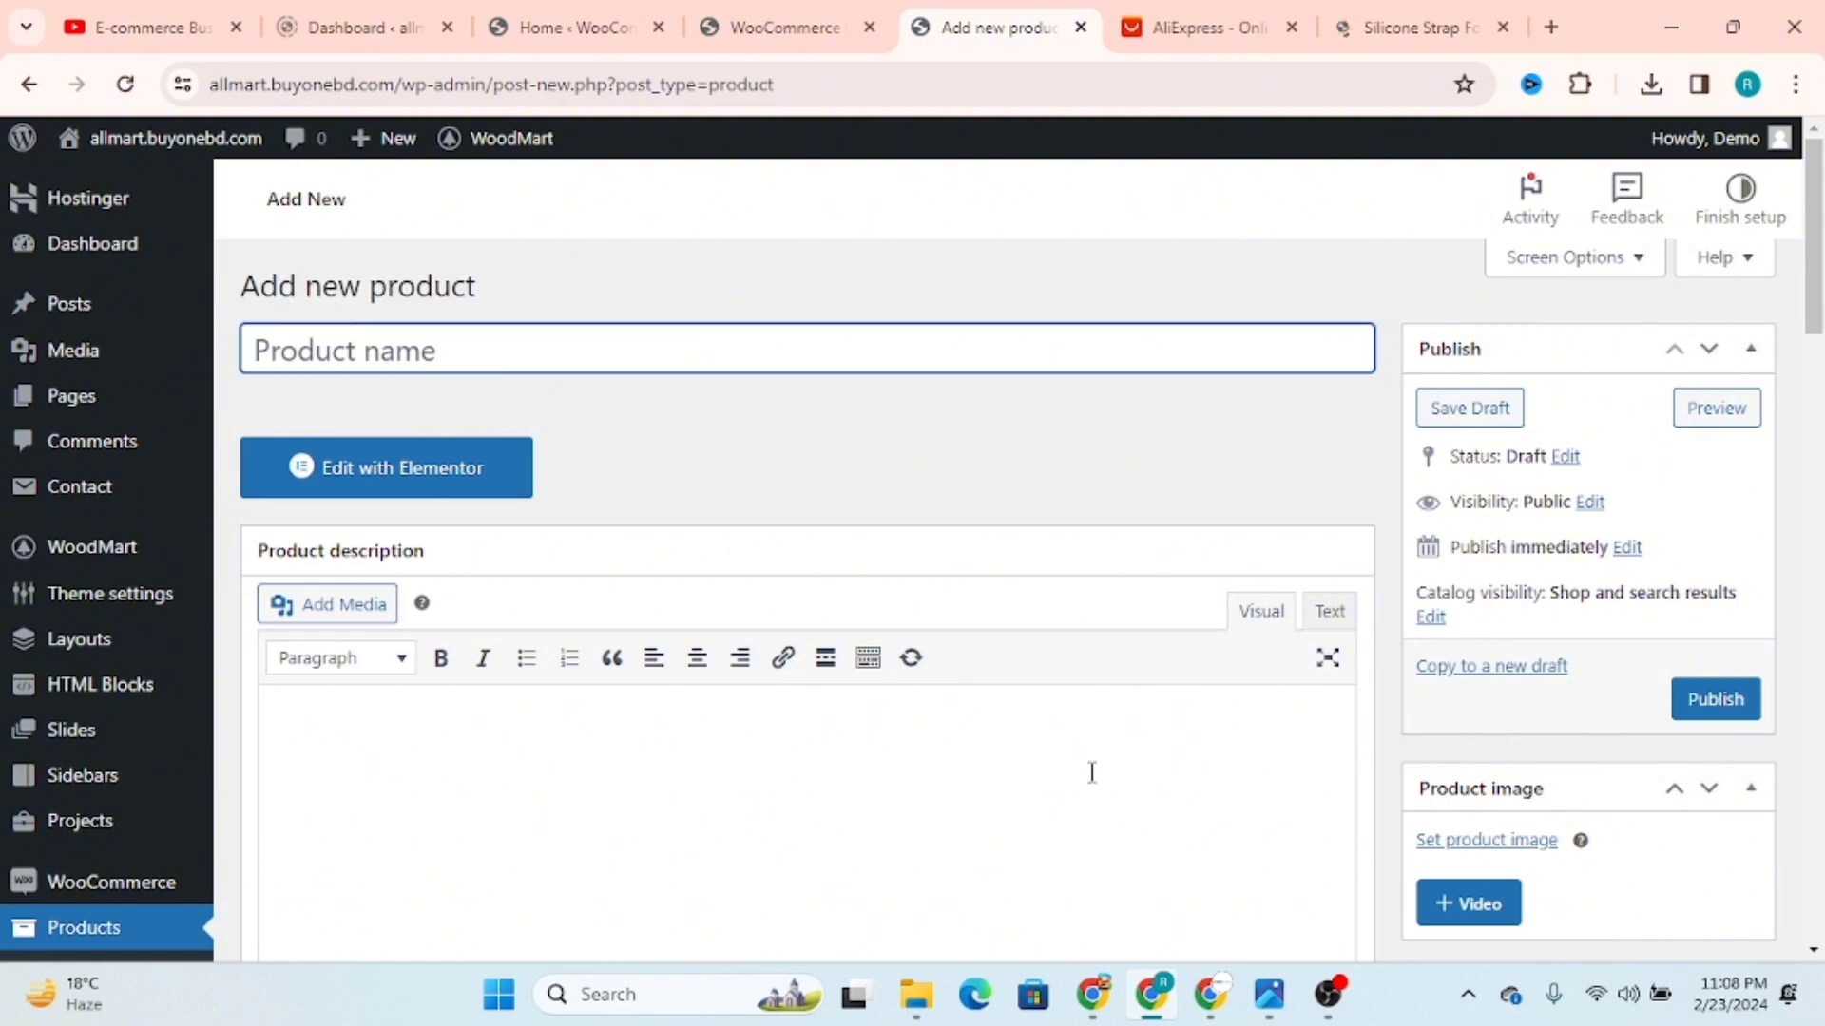
scroll(1473, 551, "down", 2)
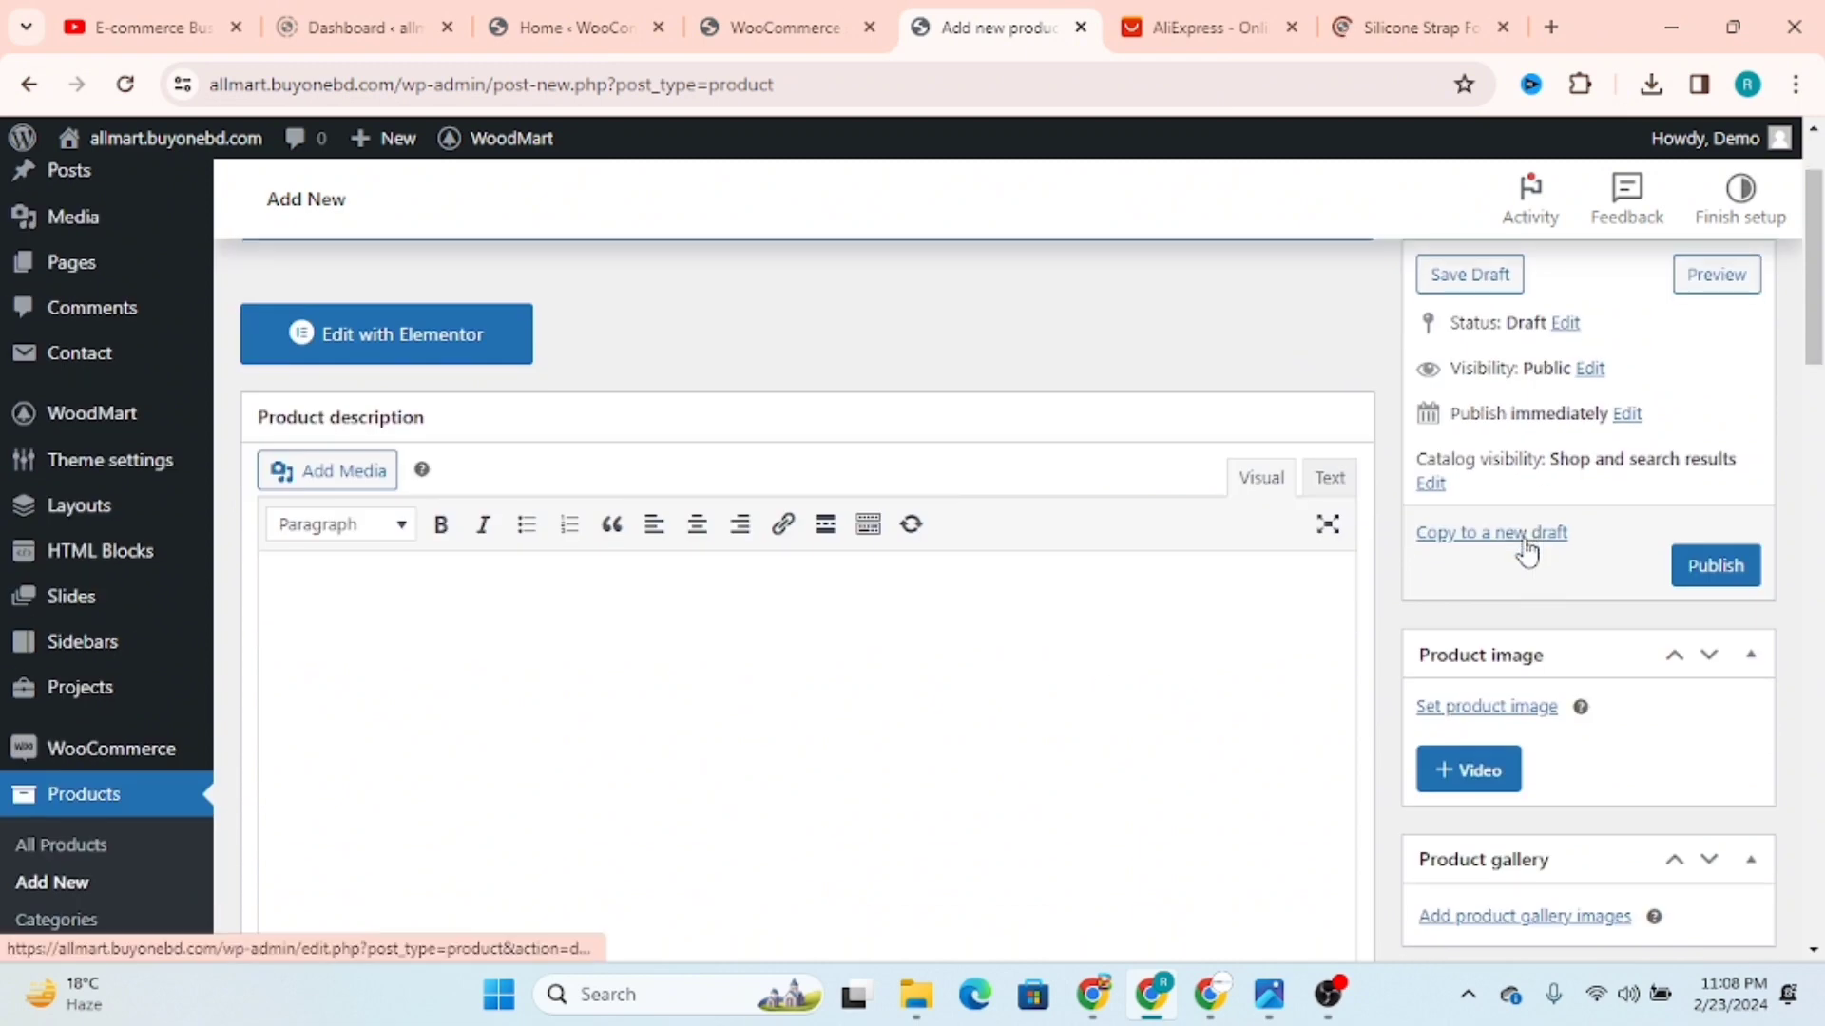
scroll(1521, 552, "up", 2)
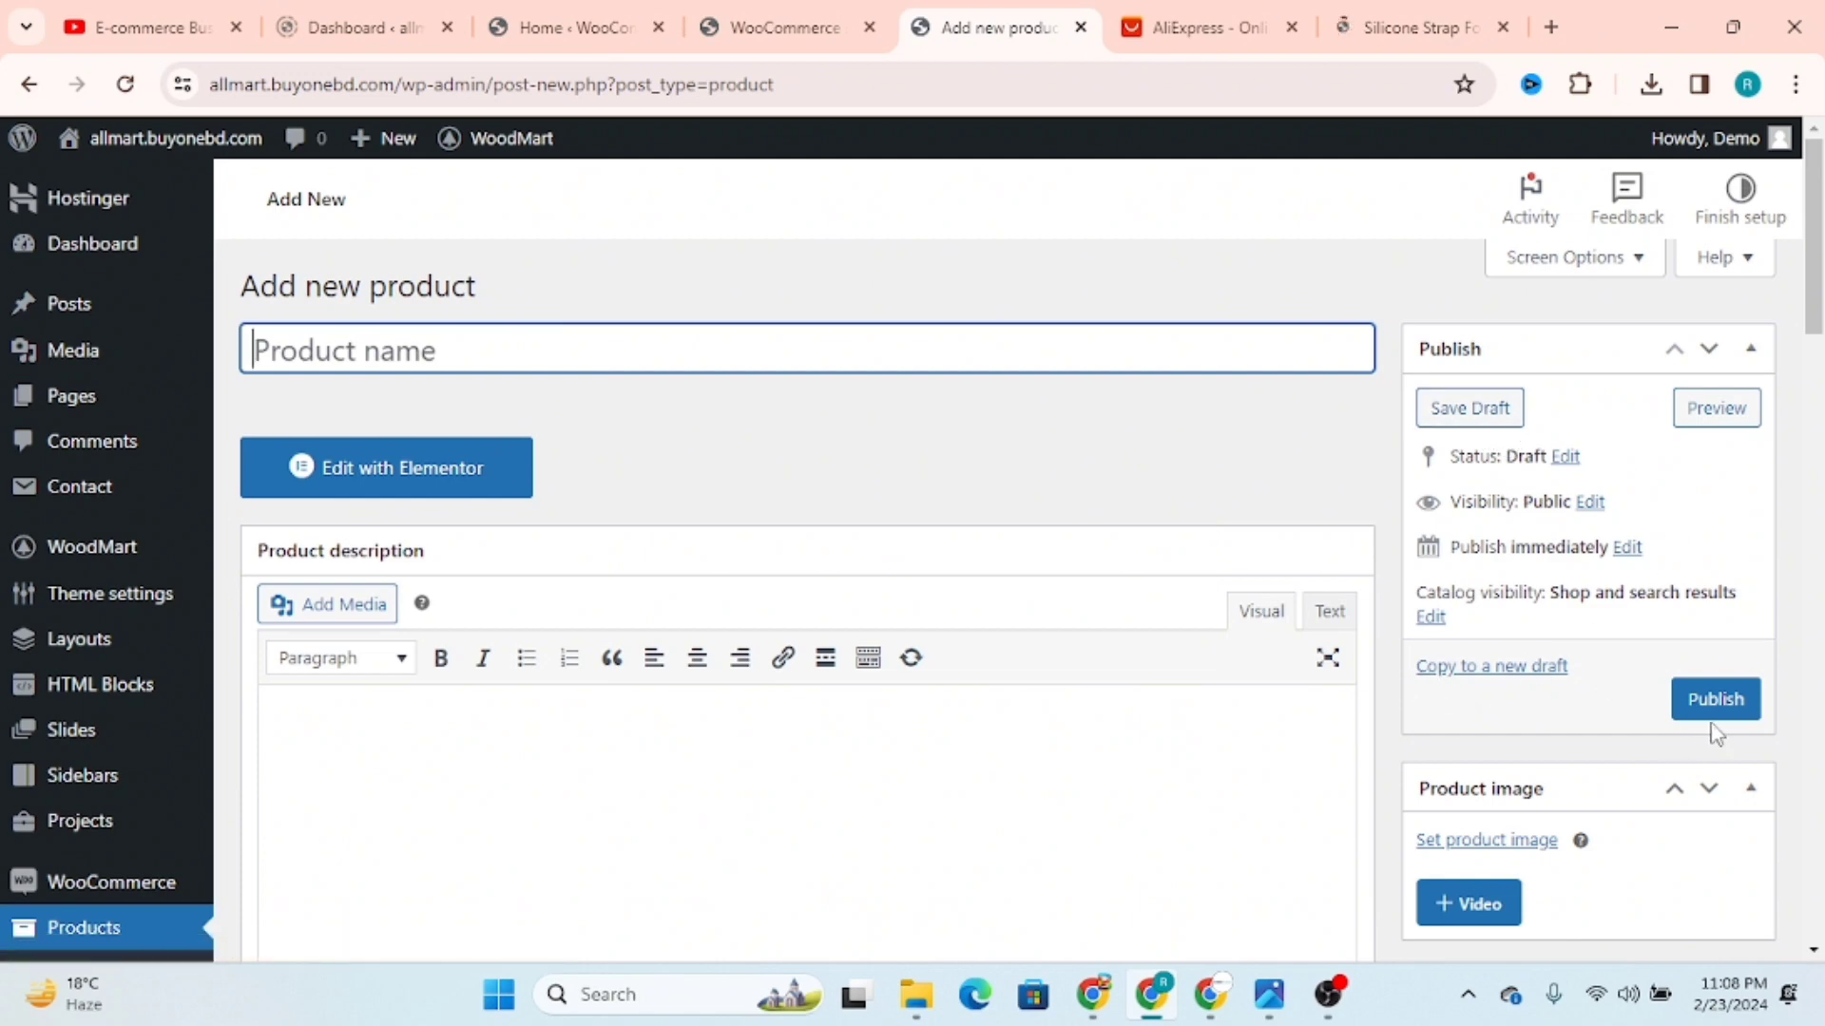
scroll(1701, 758, "down", 1)
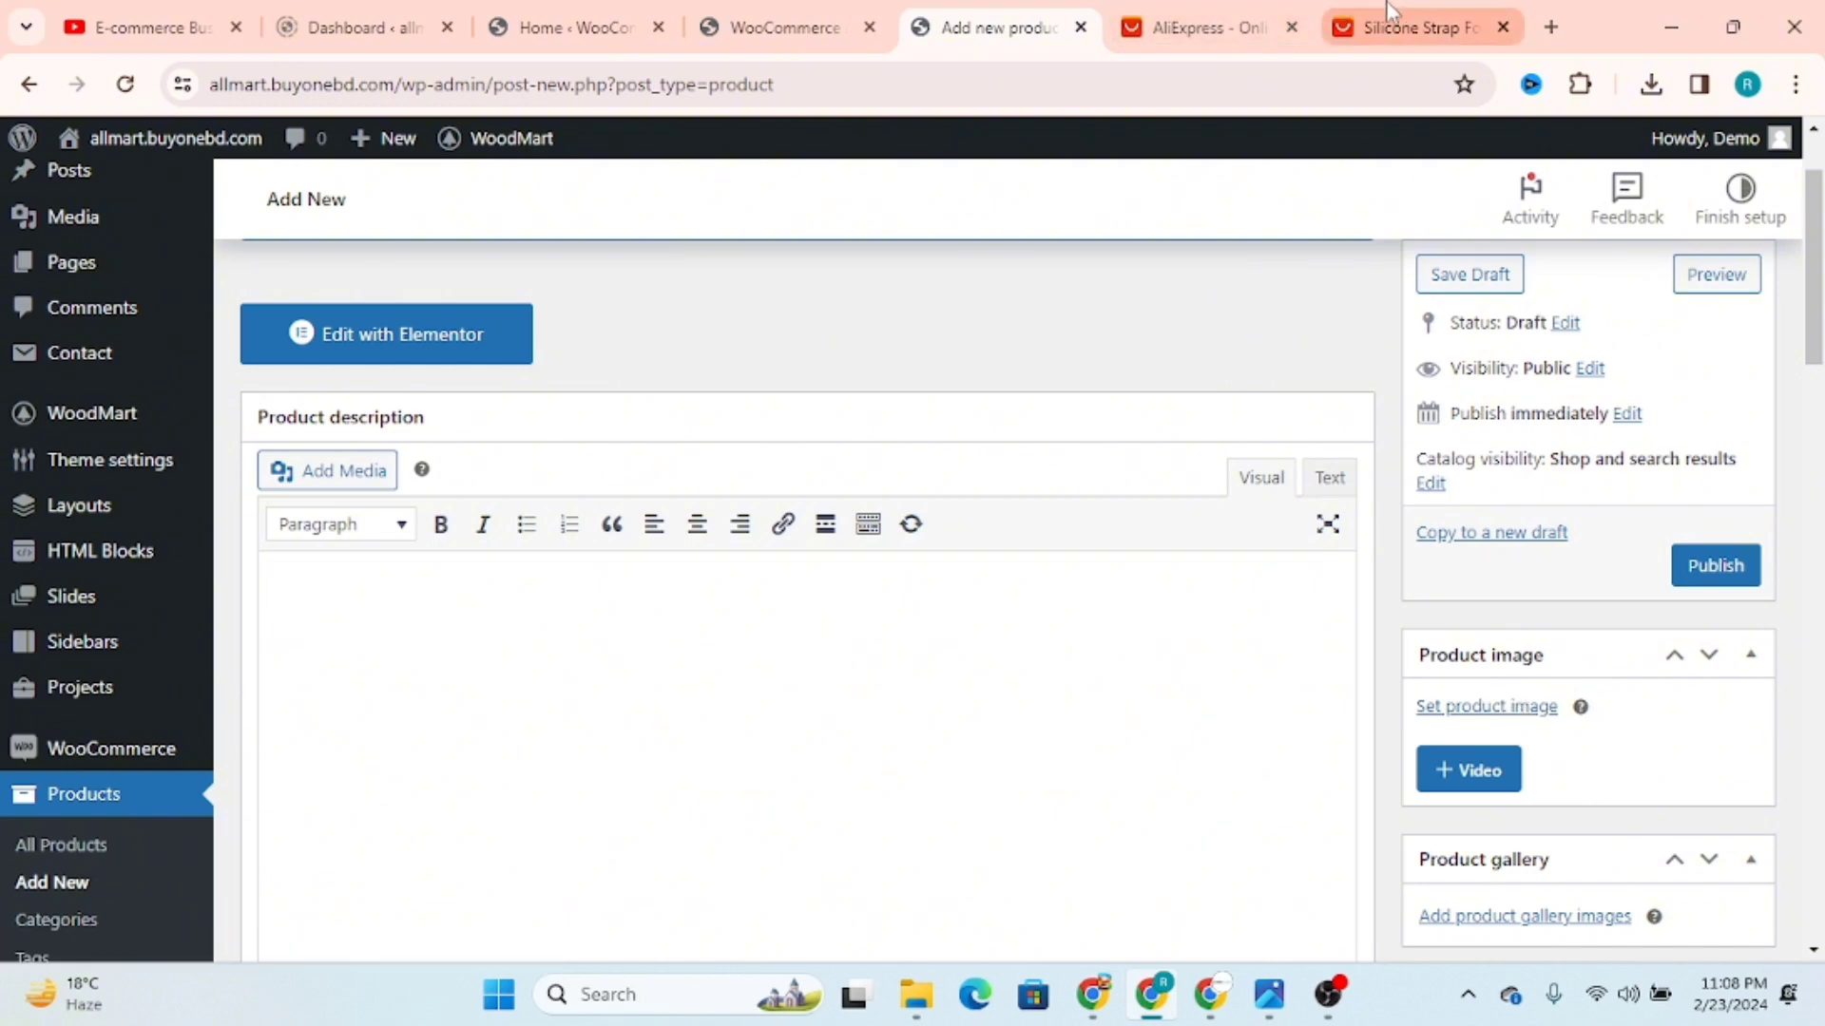
Step: Switch to the Apple Watch silicone strap listing and allow AliExpress to show notifications
left_click(1406, 26)
left_click(1226, 12)
mouse_move(953, 486)
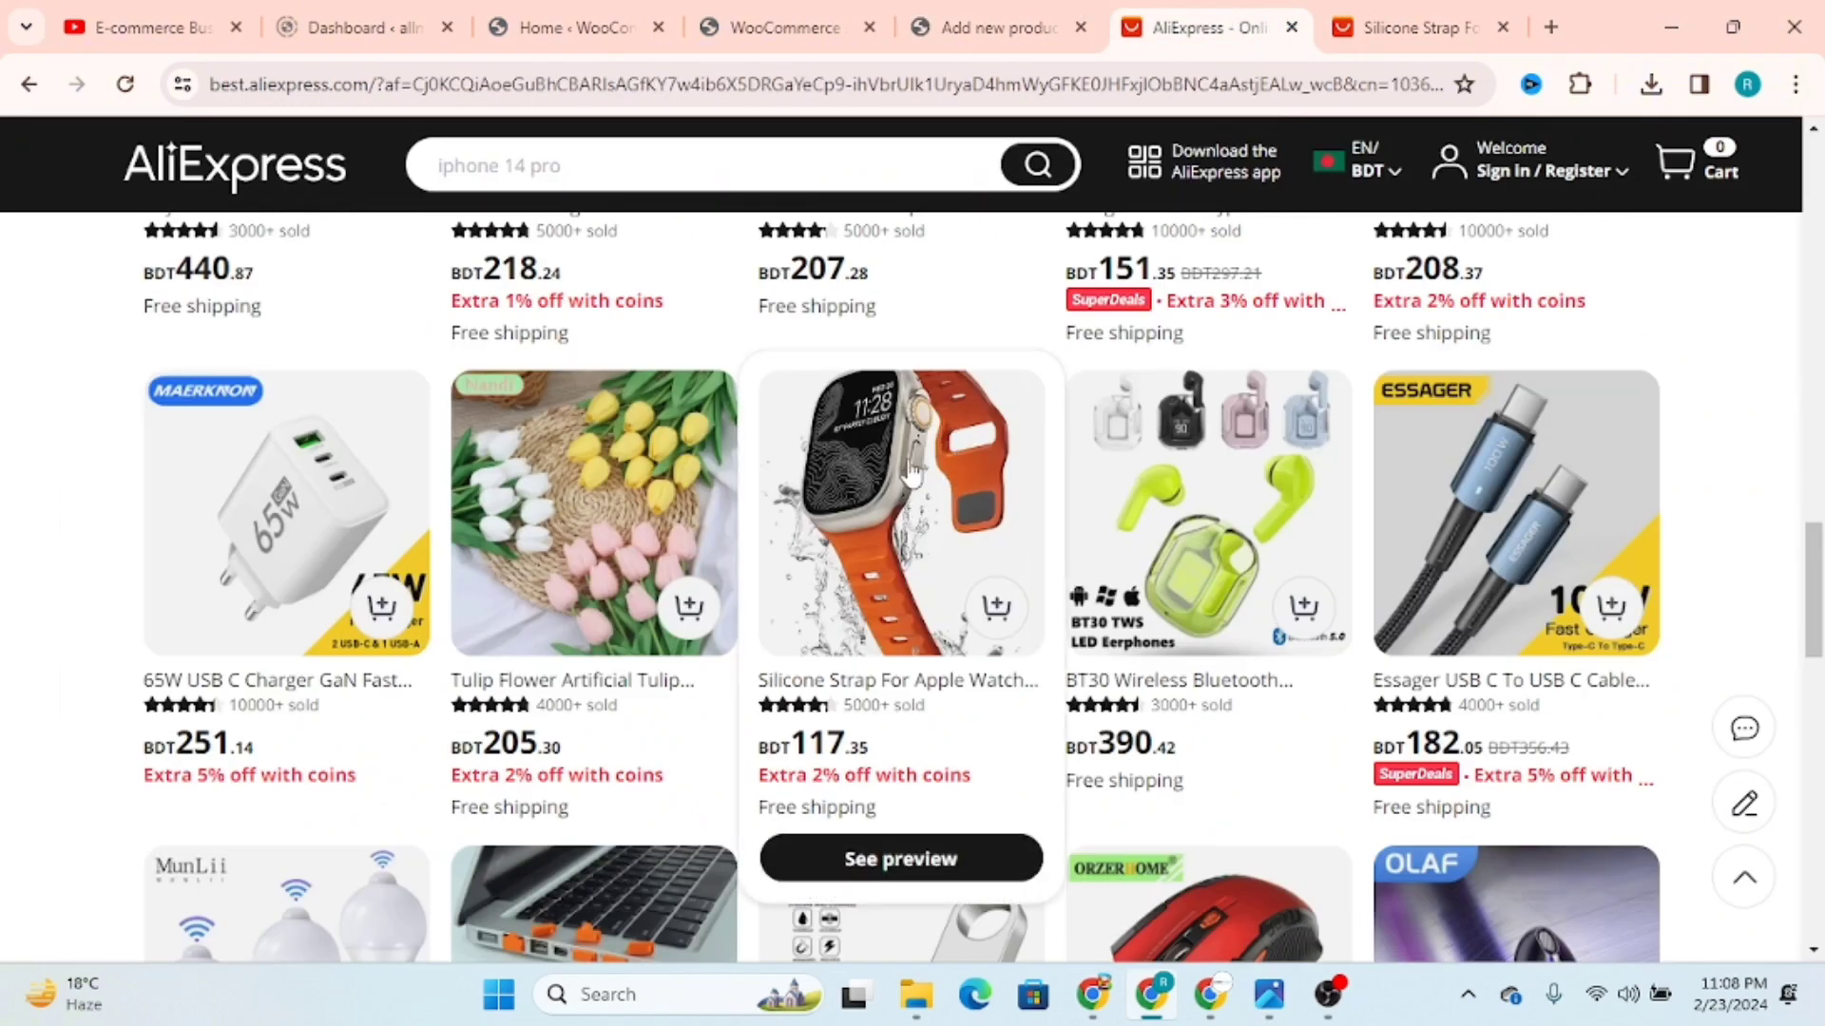
left_click(945, 26)
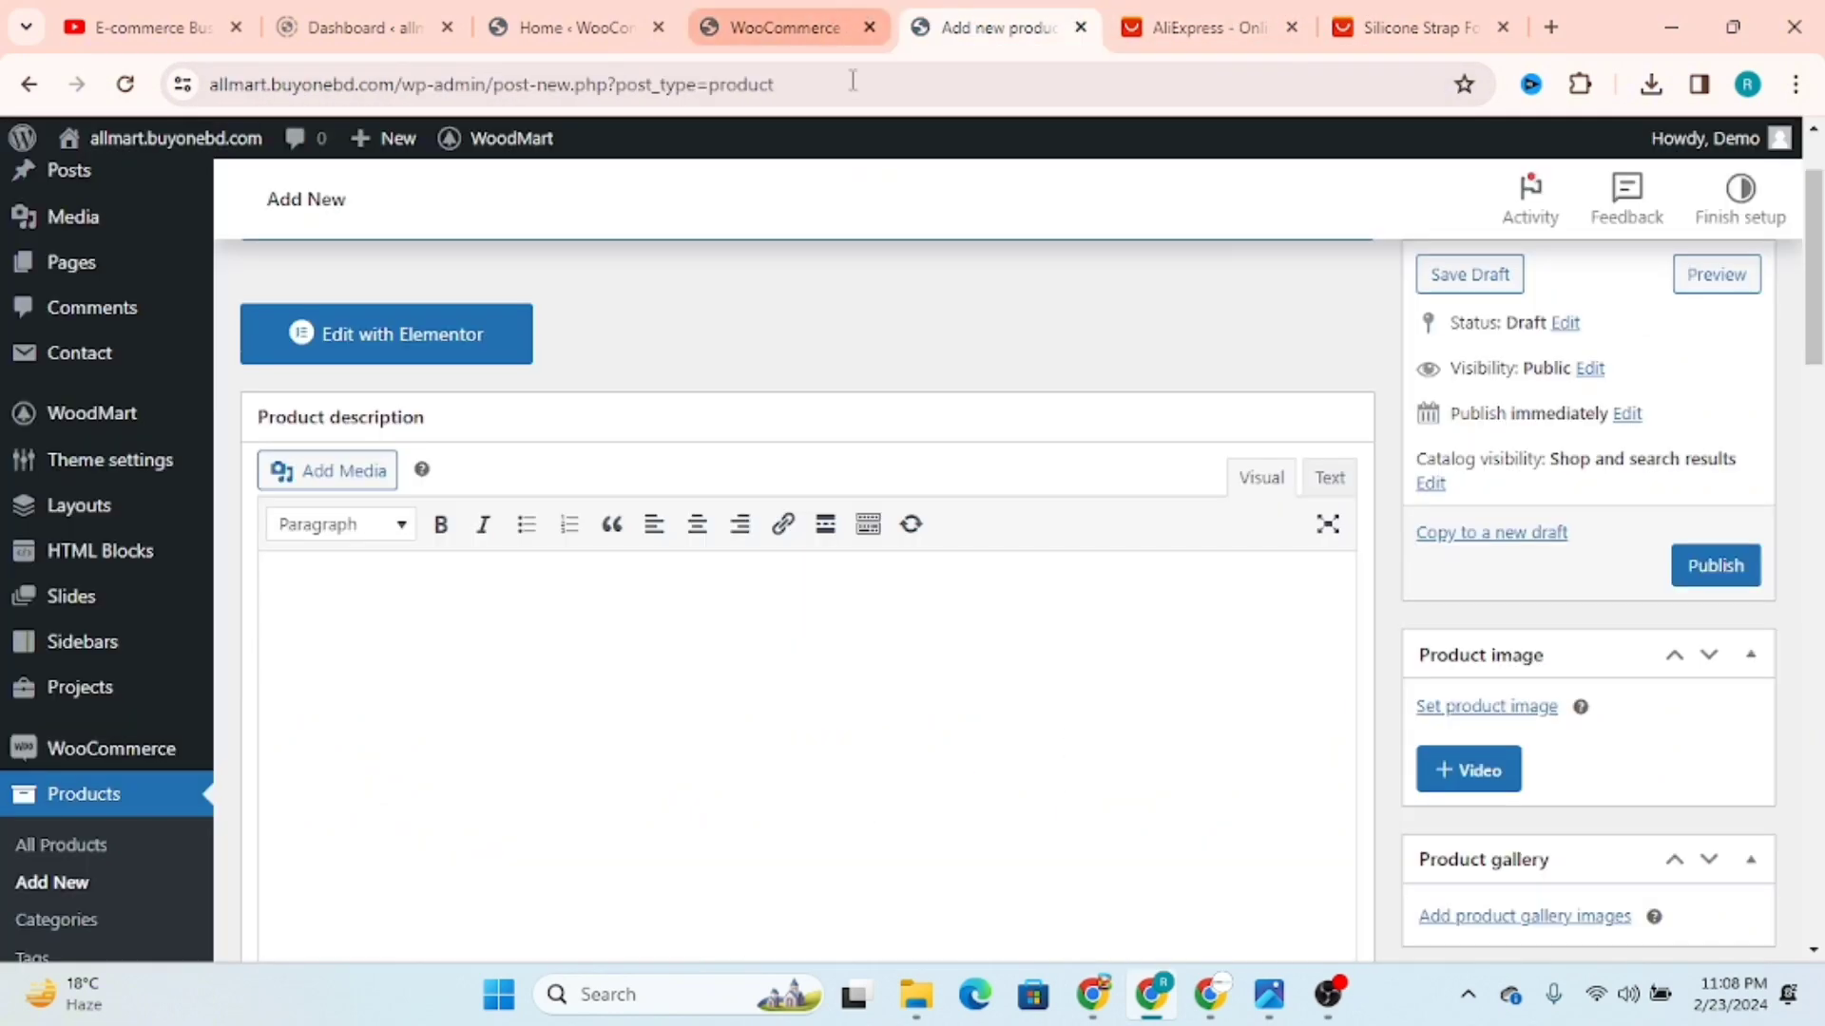
left_click(1416, 12)
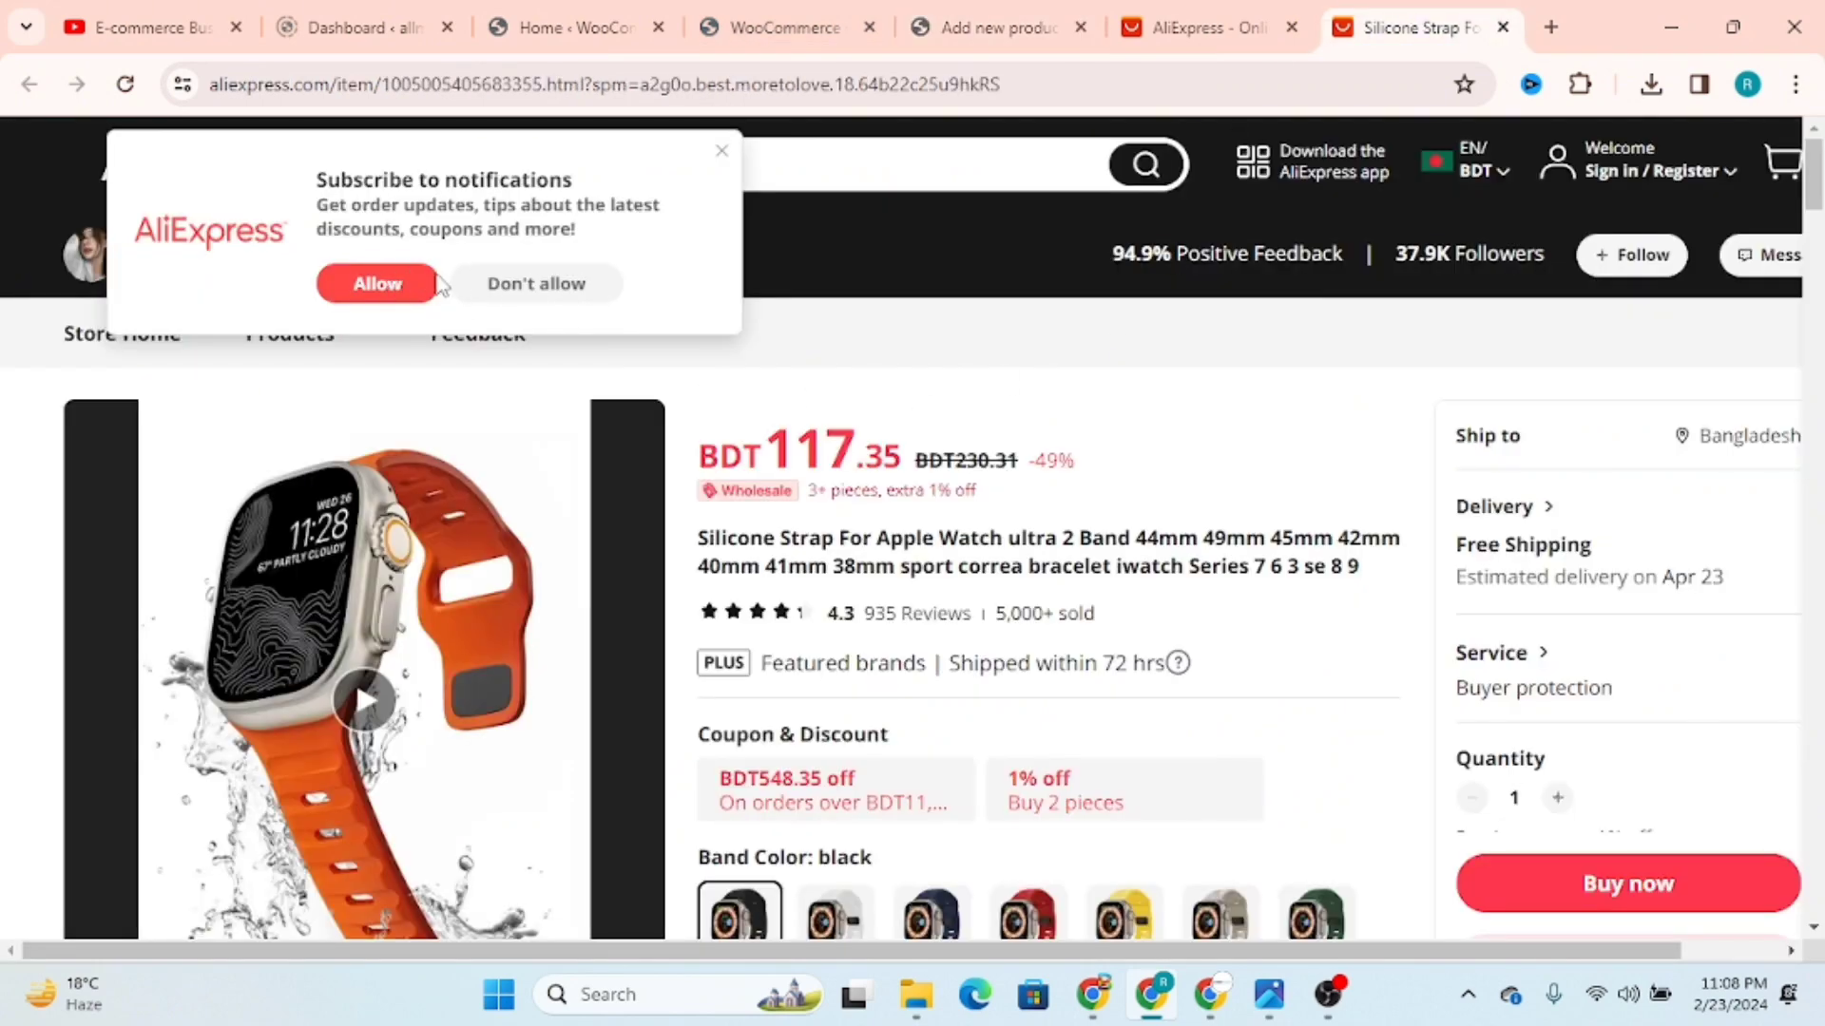
left_click(394, 282)
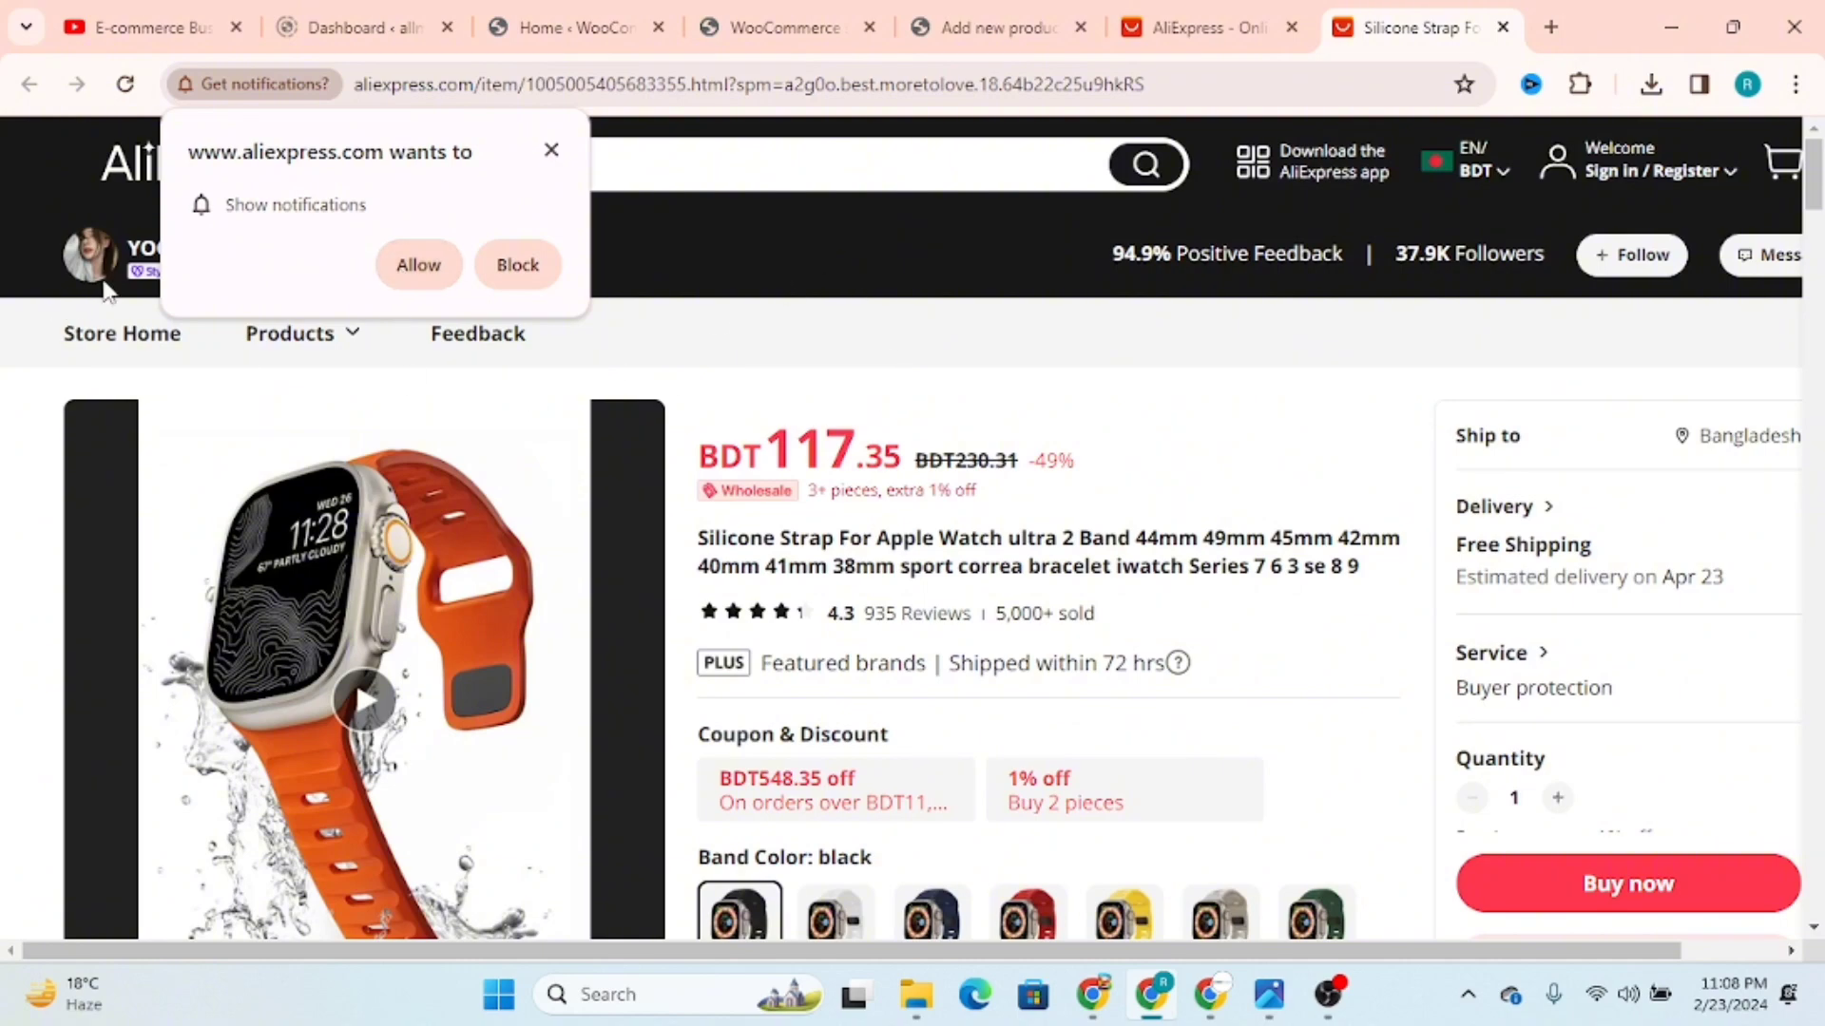
left_click(420, 267)
scroll(1259, 611, "up", 1)
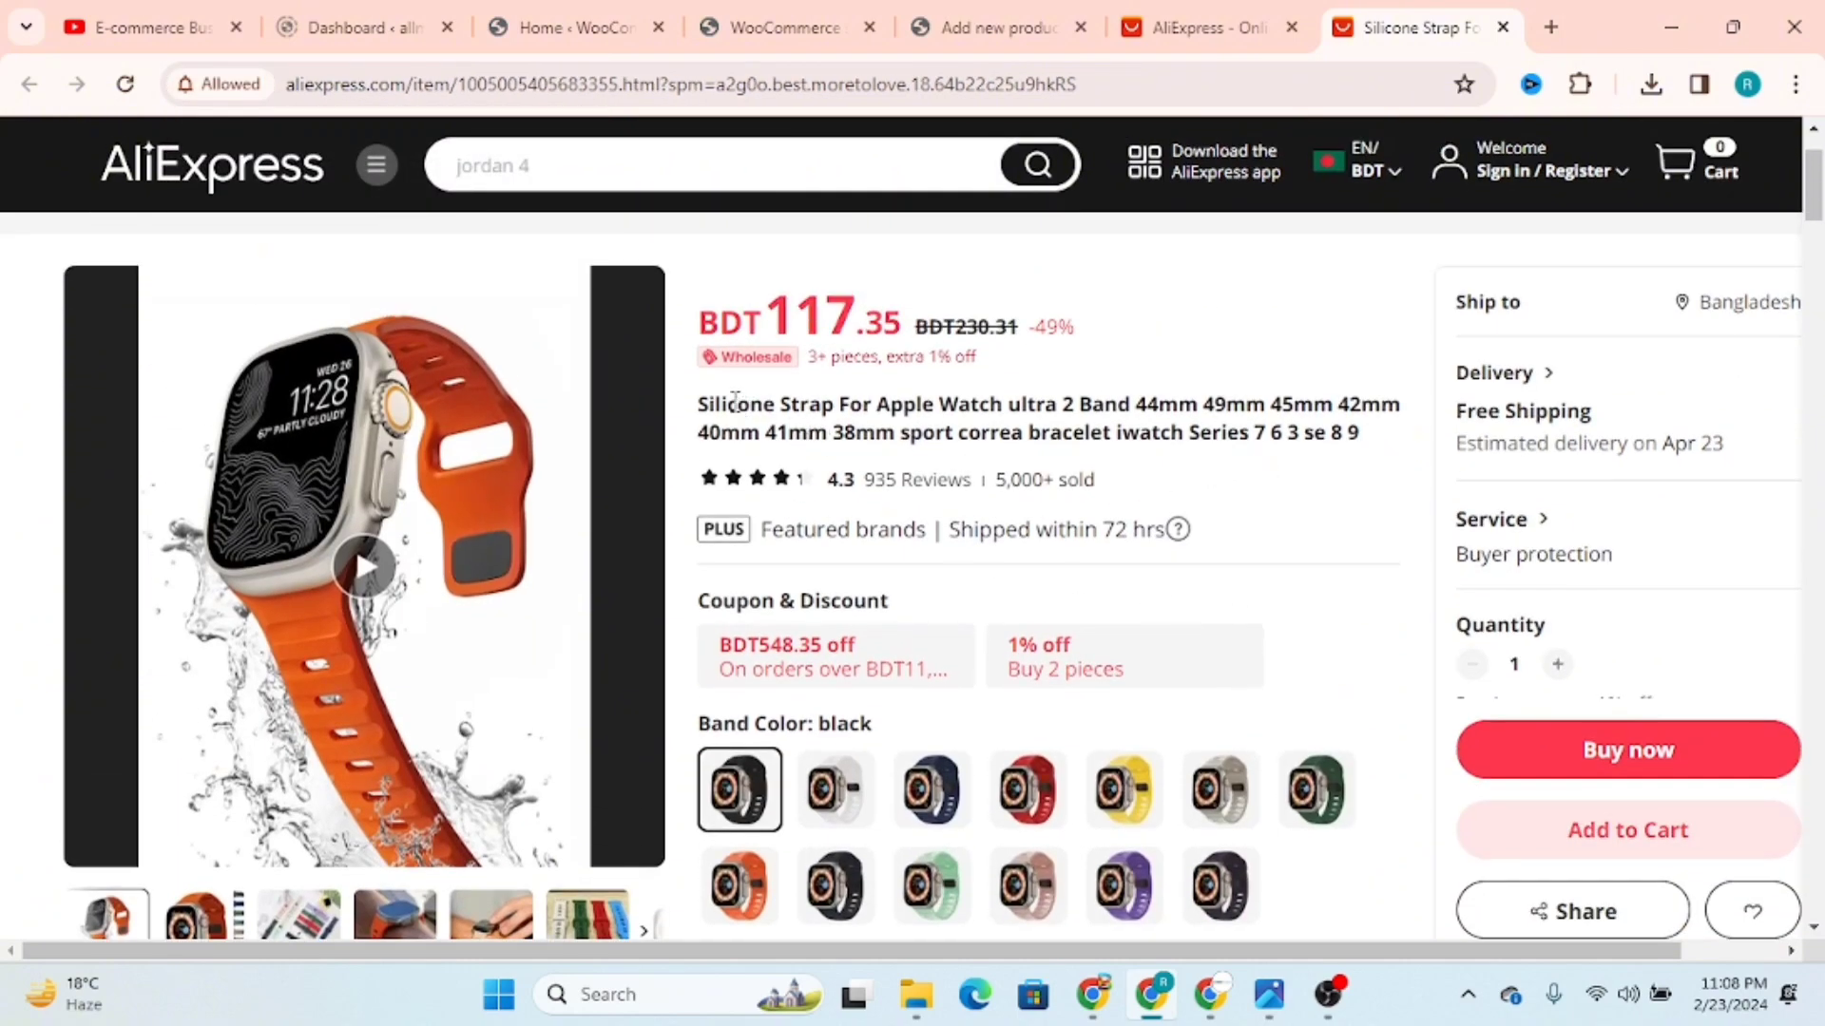
Step: Copy the full title of the Apple Watch silicone strap listing and paste it as the new product's name
left_click_drag(699, 400, 1380, 430)
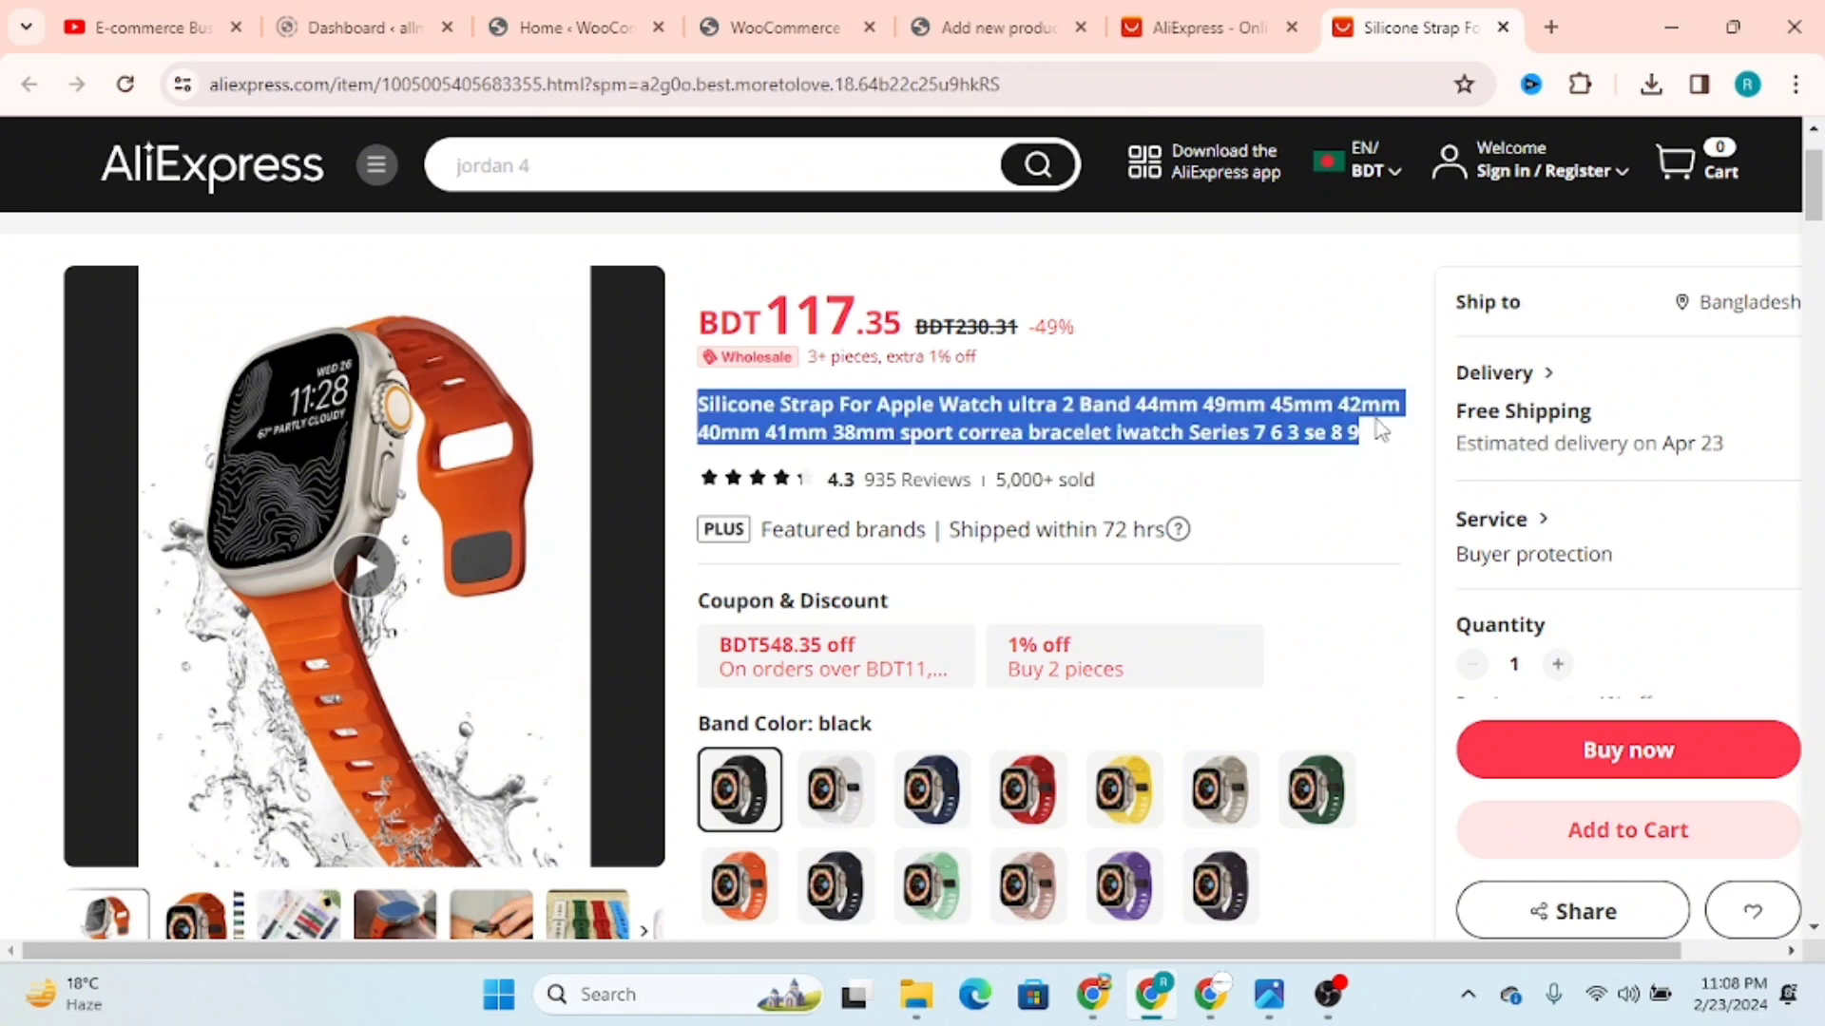
right_click(1133, 407)
left_click(1194, 430)
left_click(1193, 432)
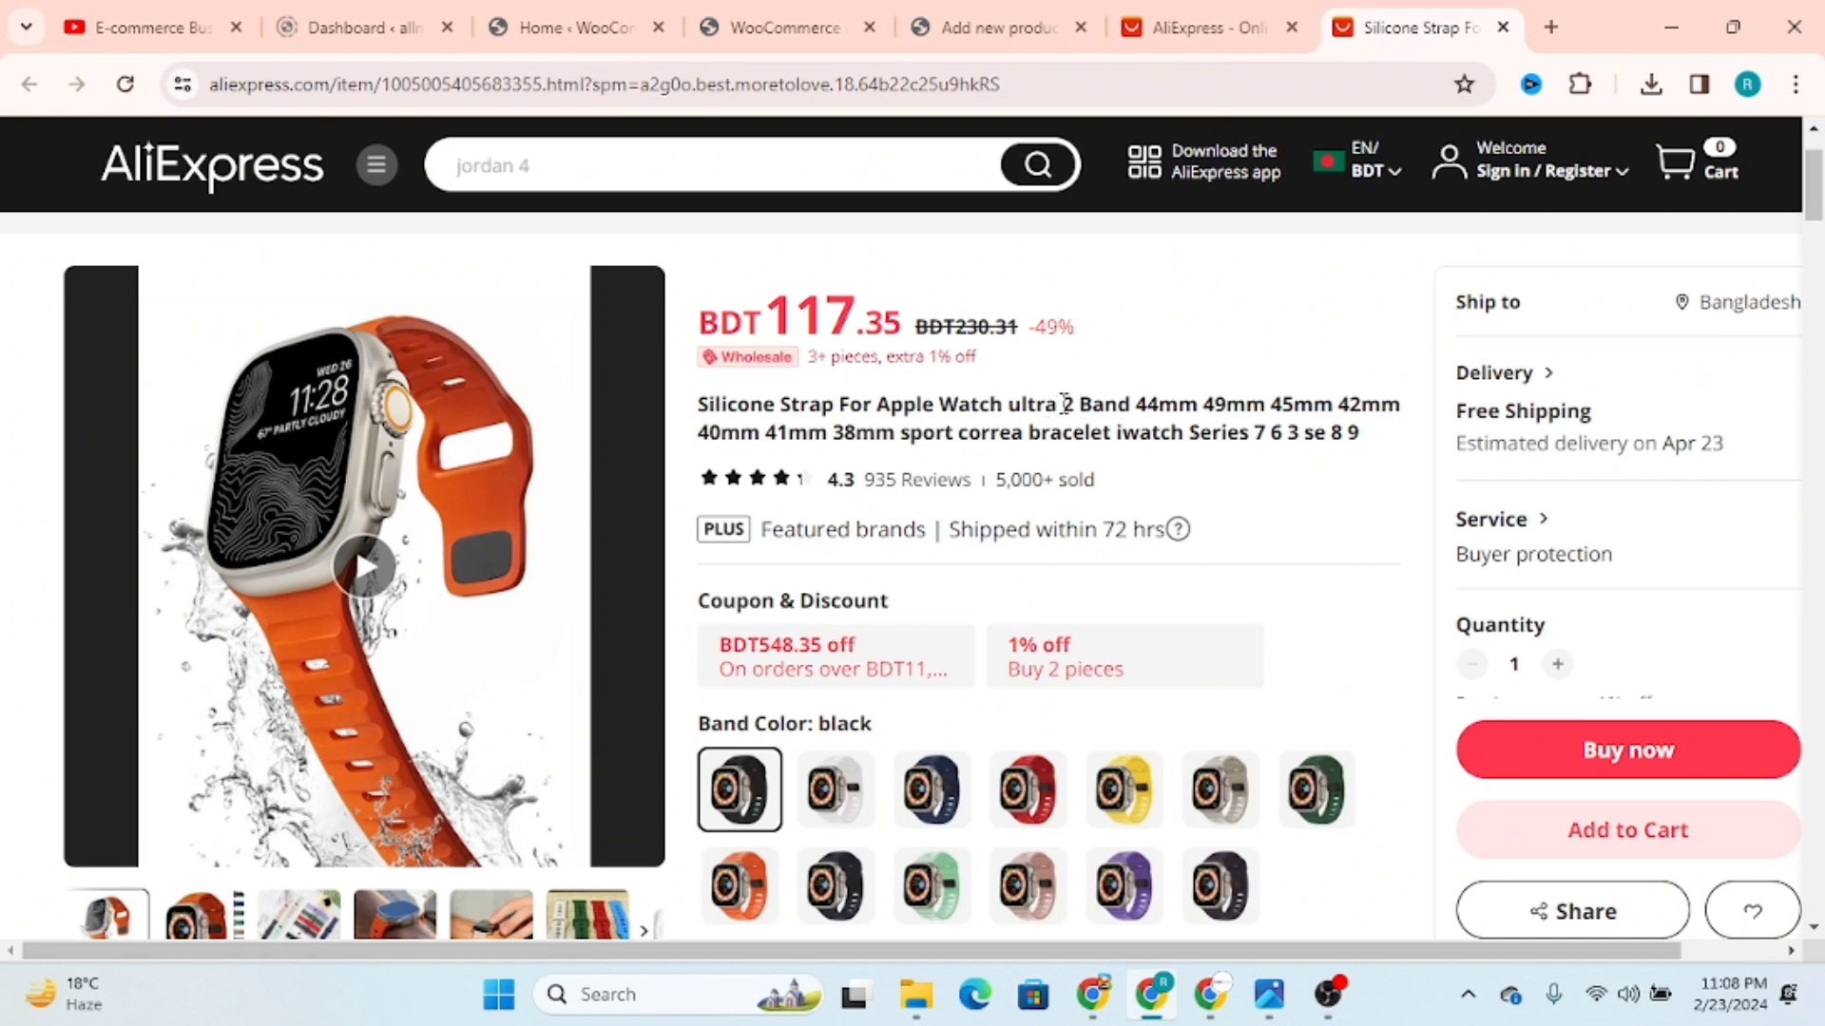
left_click_drag(1064, 404, 701, 409)
left_click_drag(1394, 439, 700, 407)
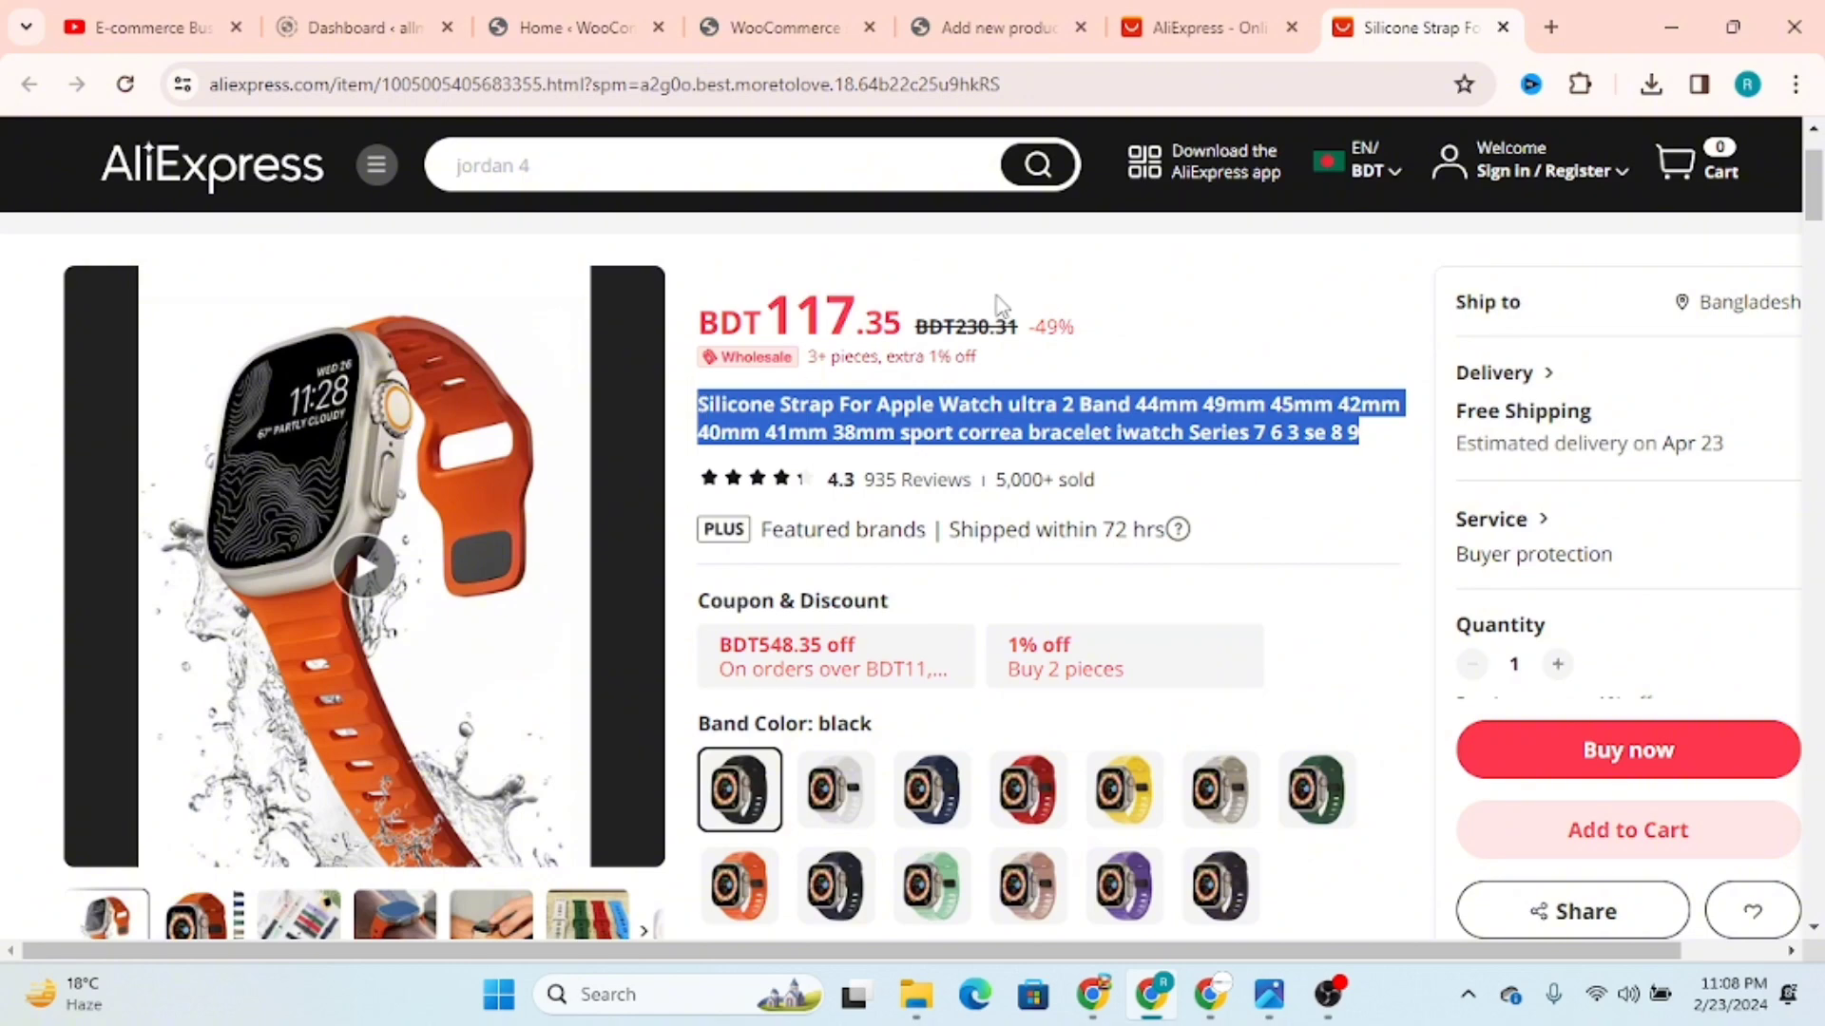
left_click(997, 27)
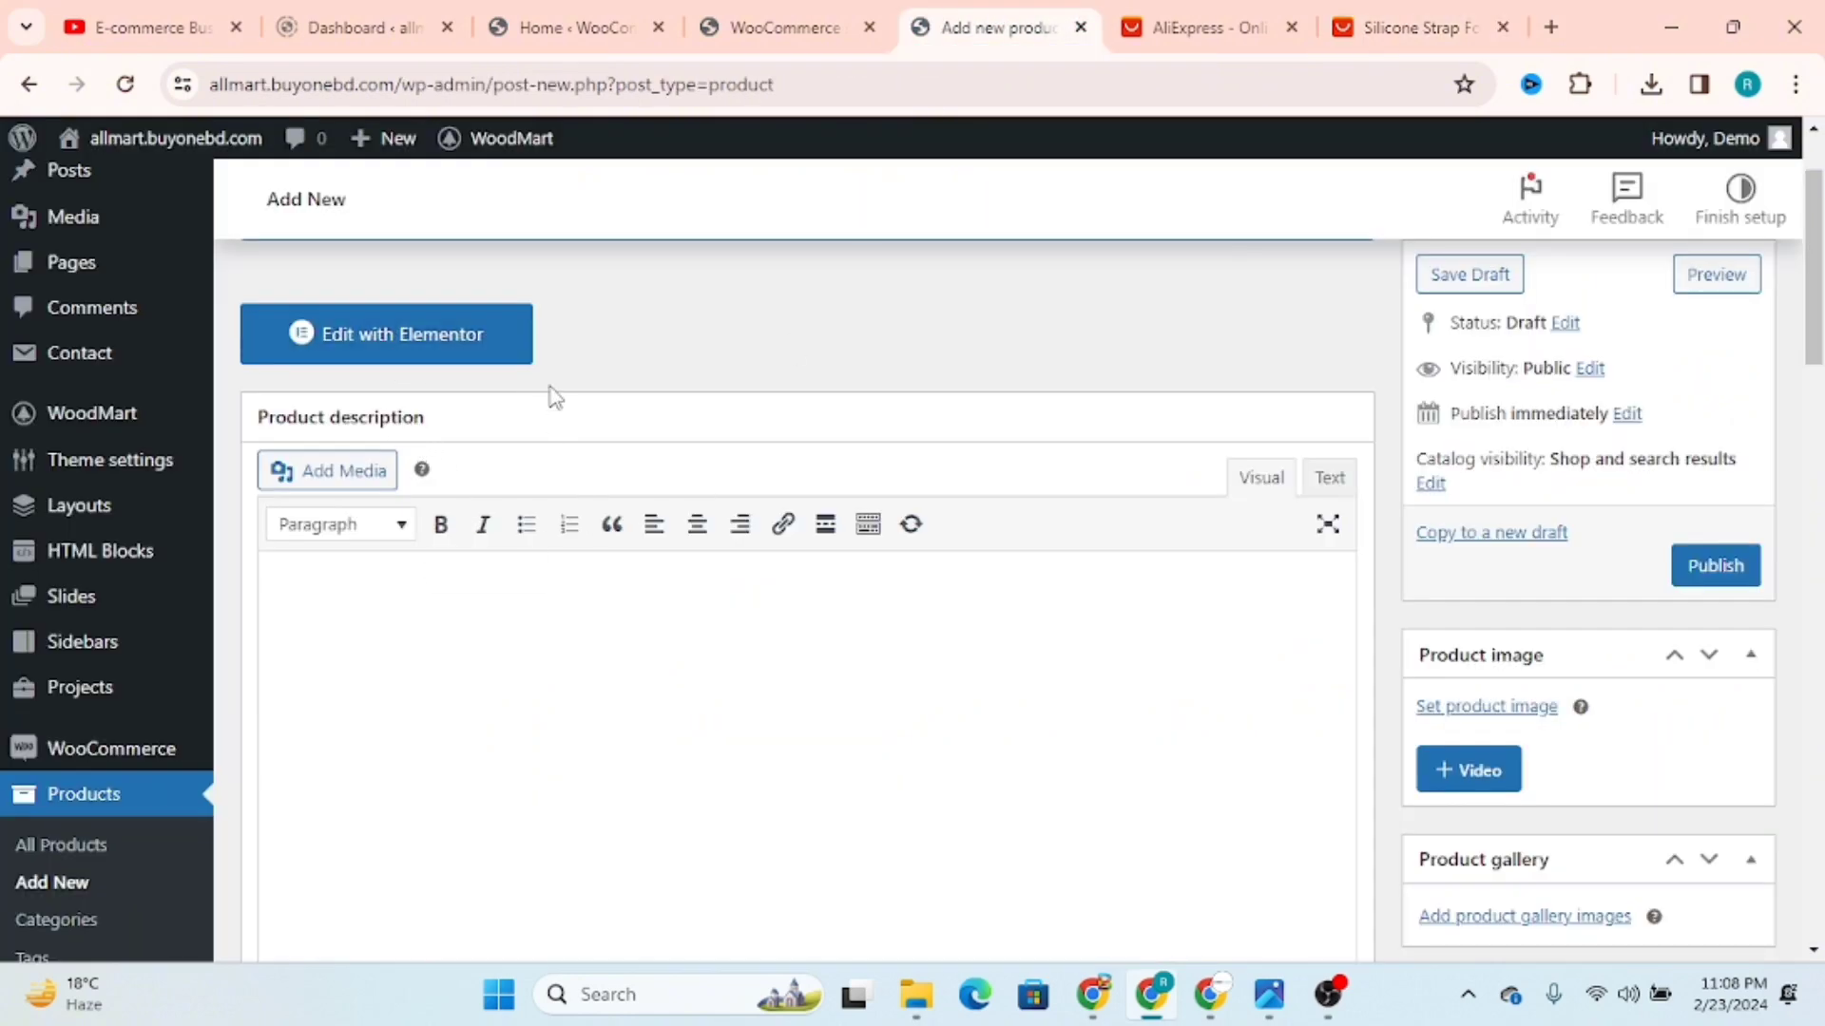
scroll(550, 395, "up", 1)
key("ctrl+v")
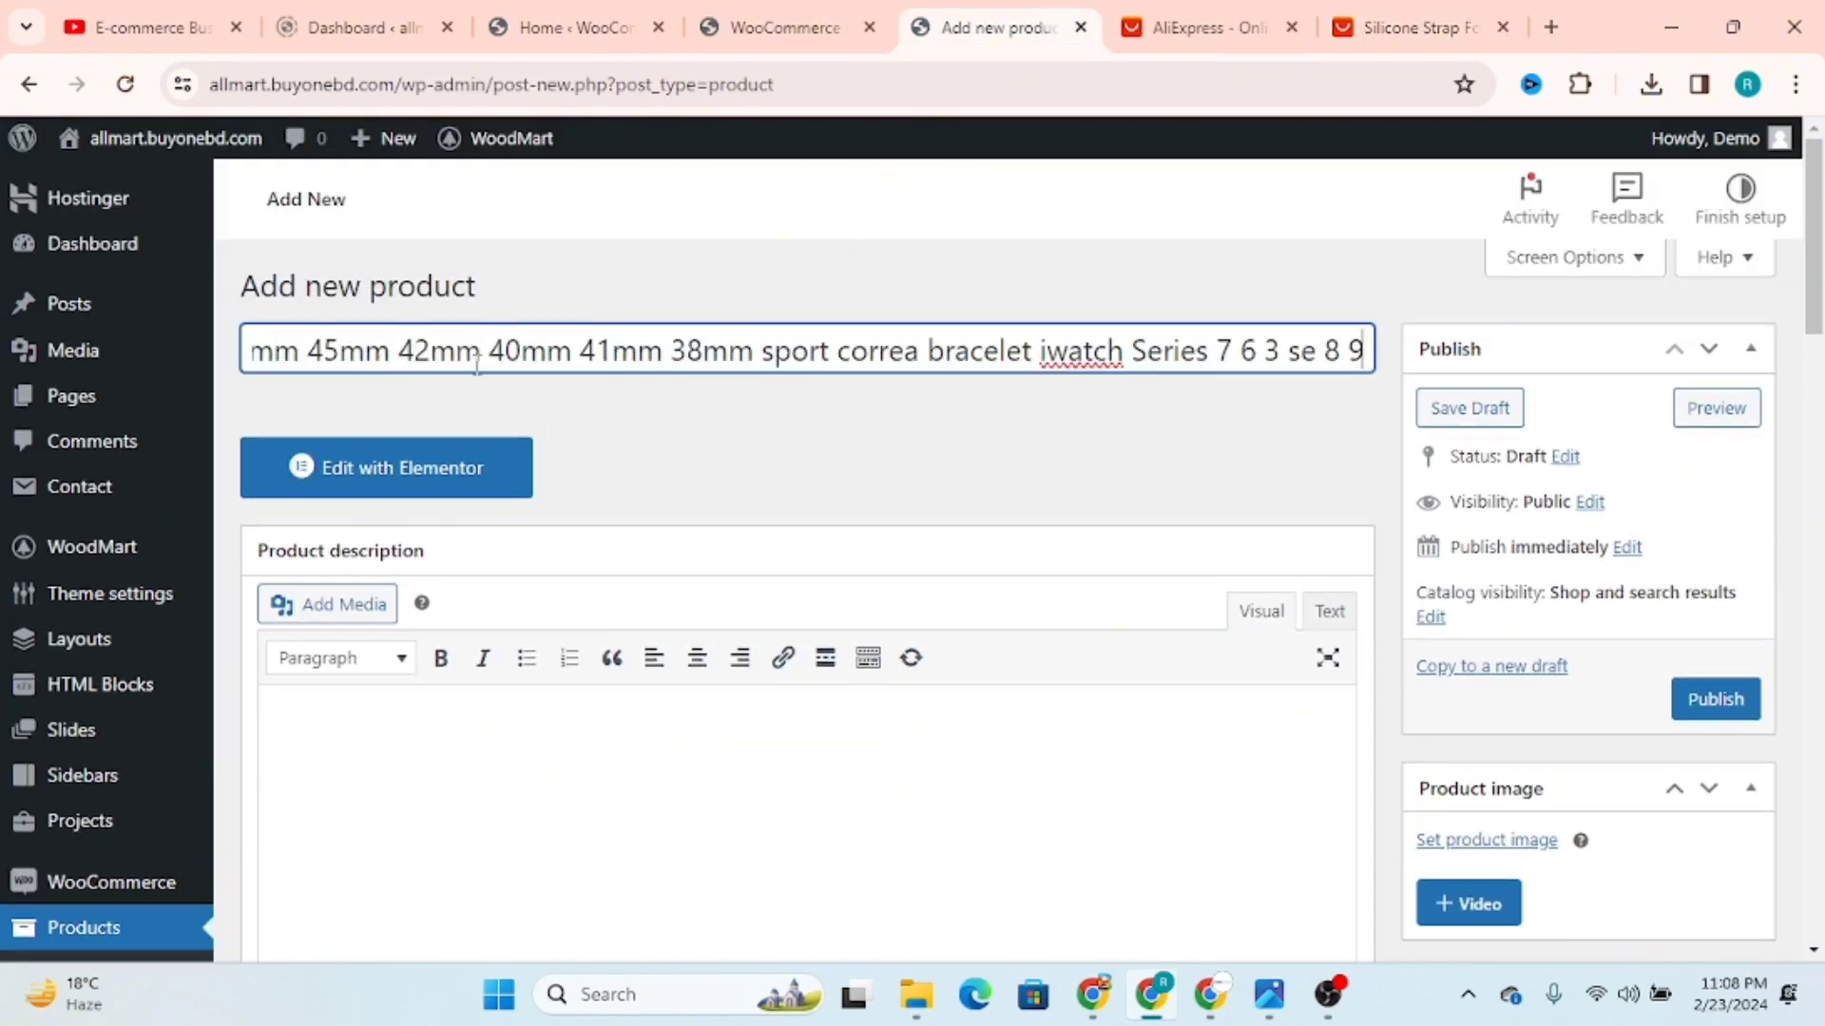
Step: Examine the strap listing's band color and band width options, expanding the full set of colors
left_click(1410, 8)
scroll(1153, 640, "down", 1)
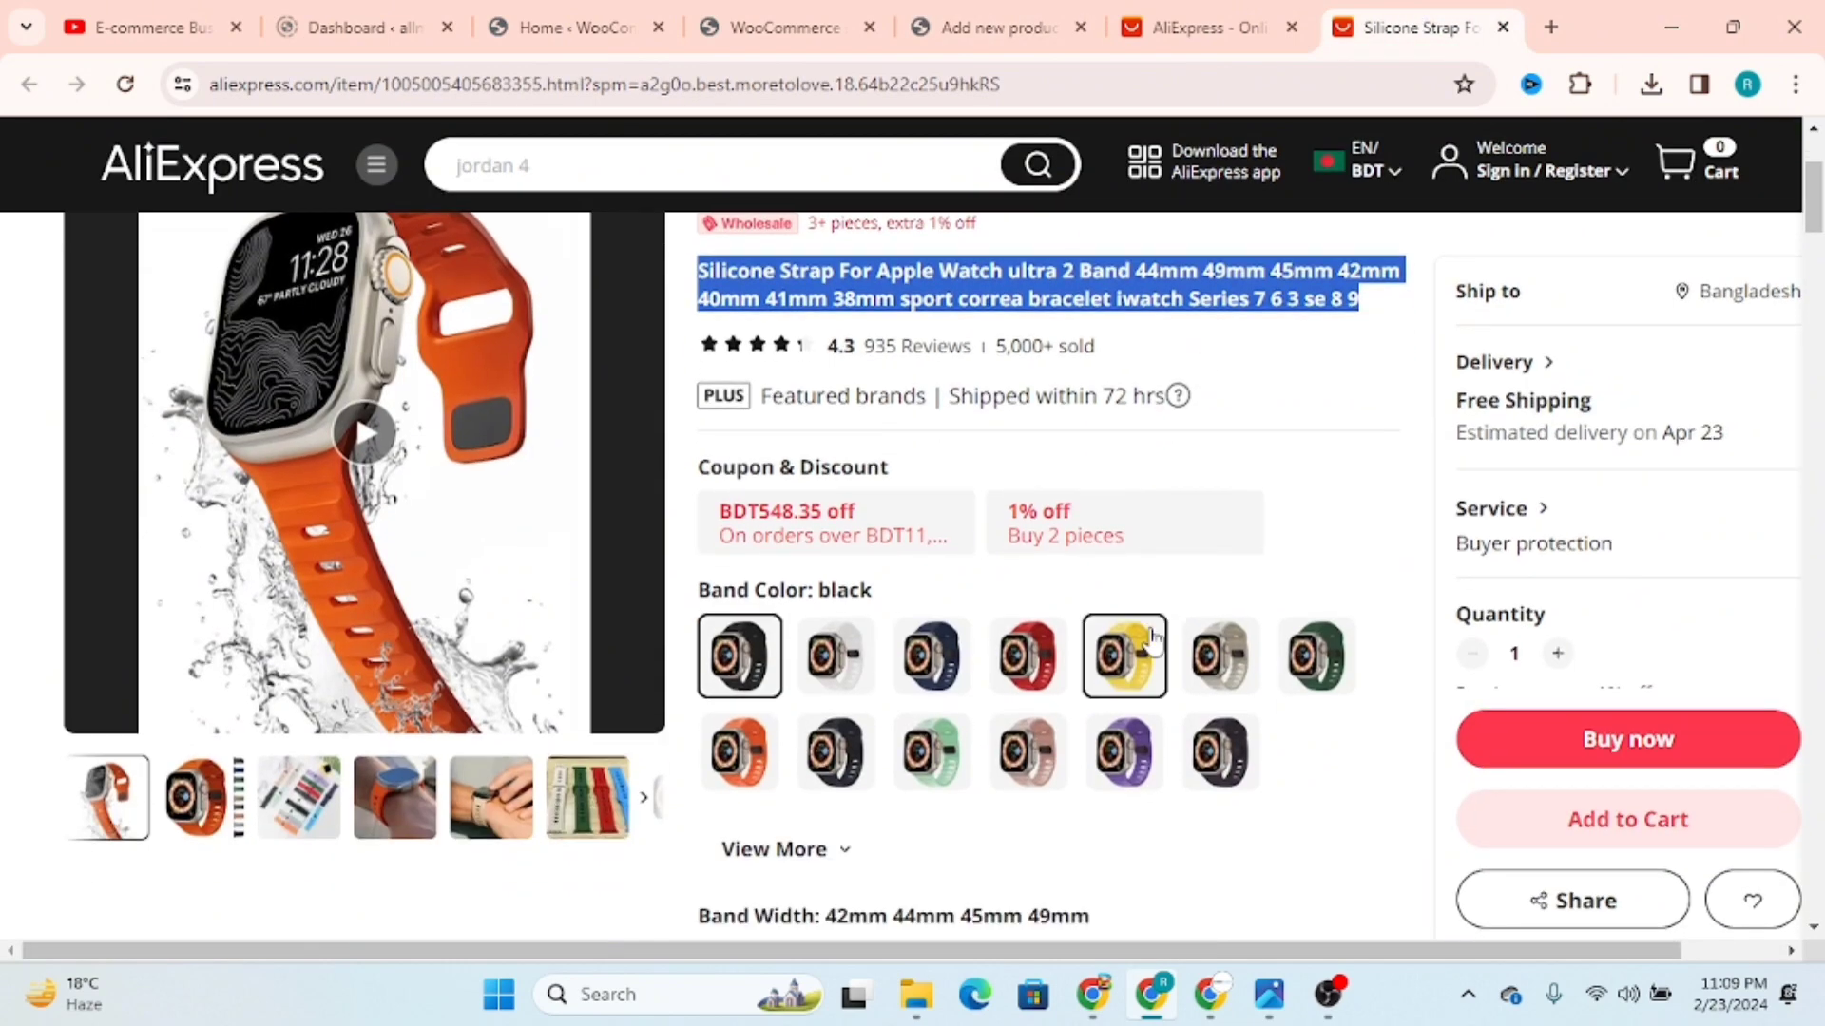
scroll(1257, 455, "down", 4)
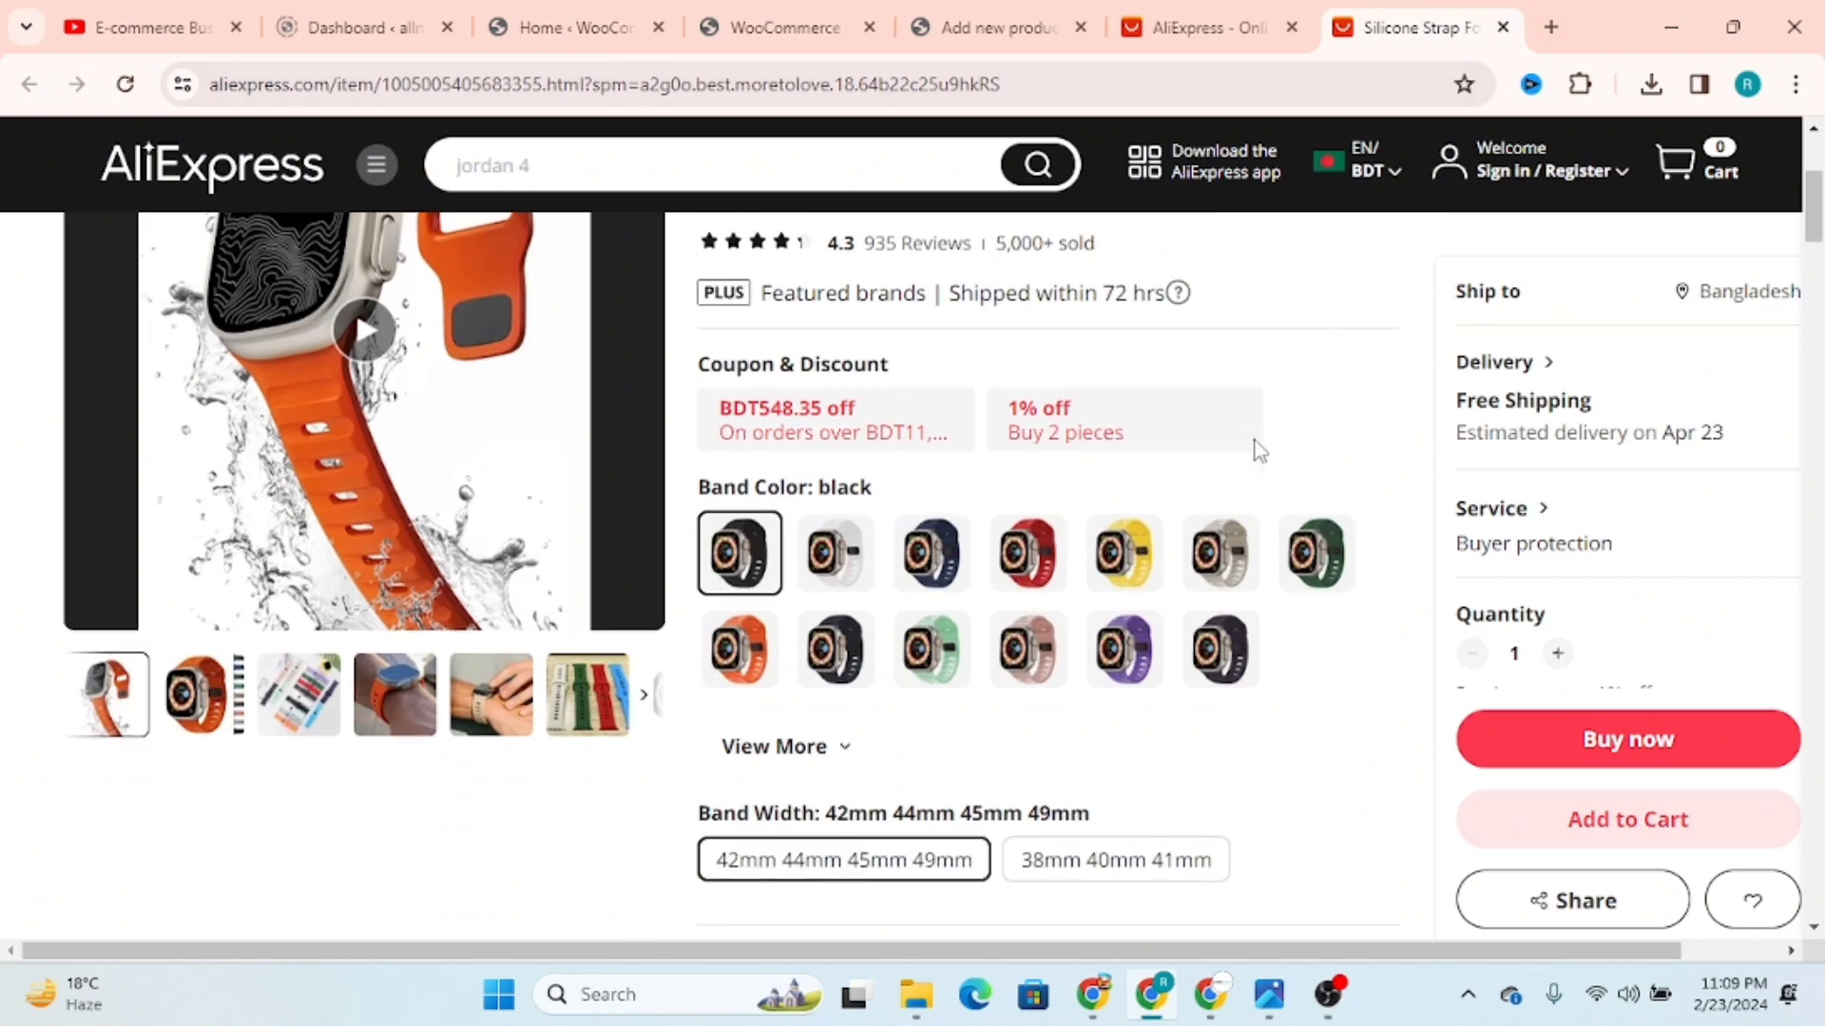
scroll(1259, 459, "down", 2)
scroll(1186, 529, "up", 3)
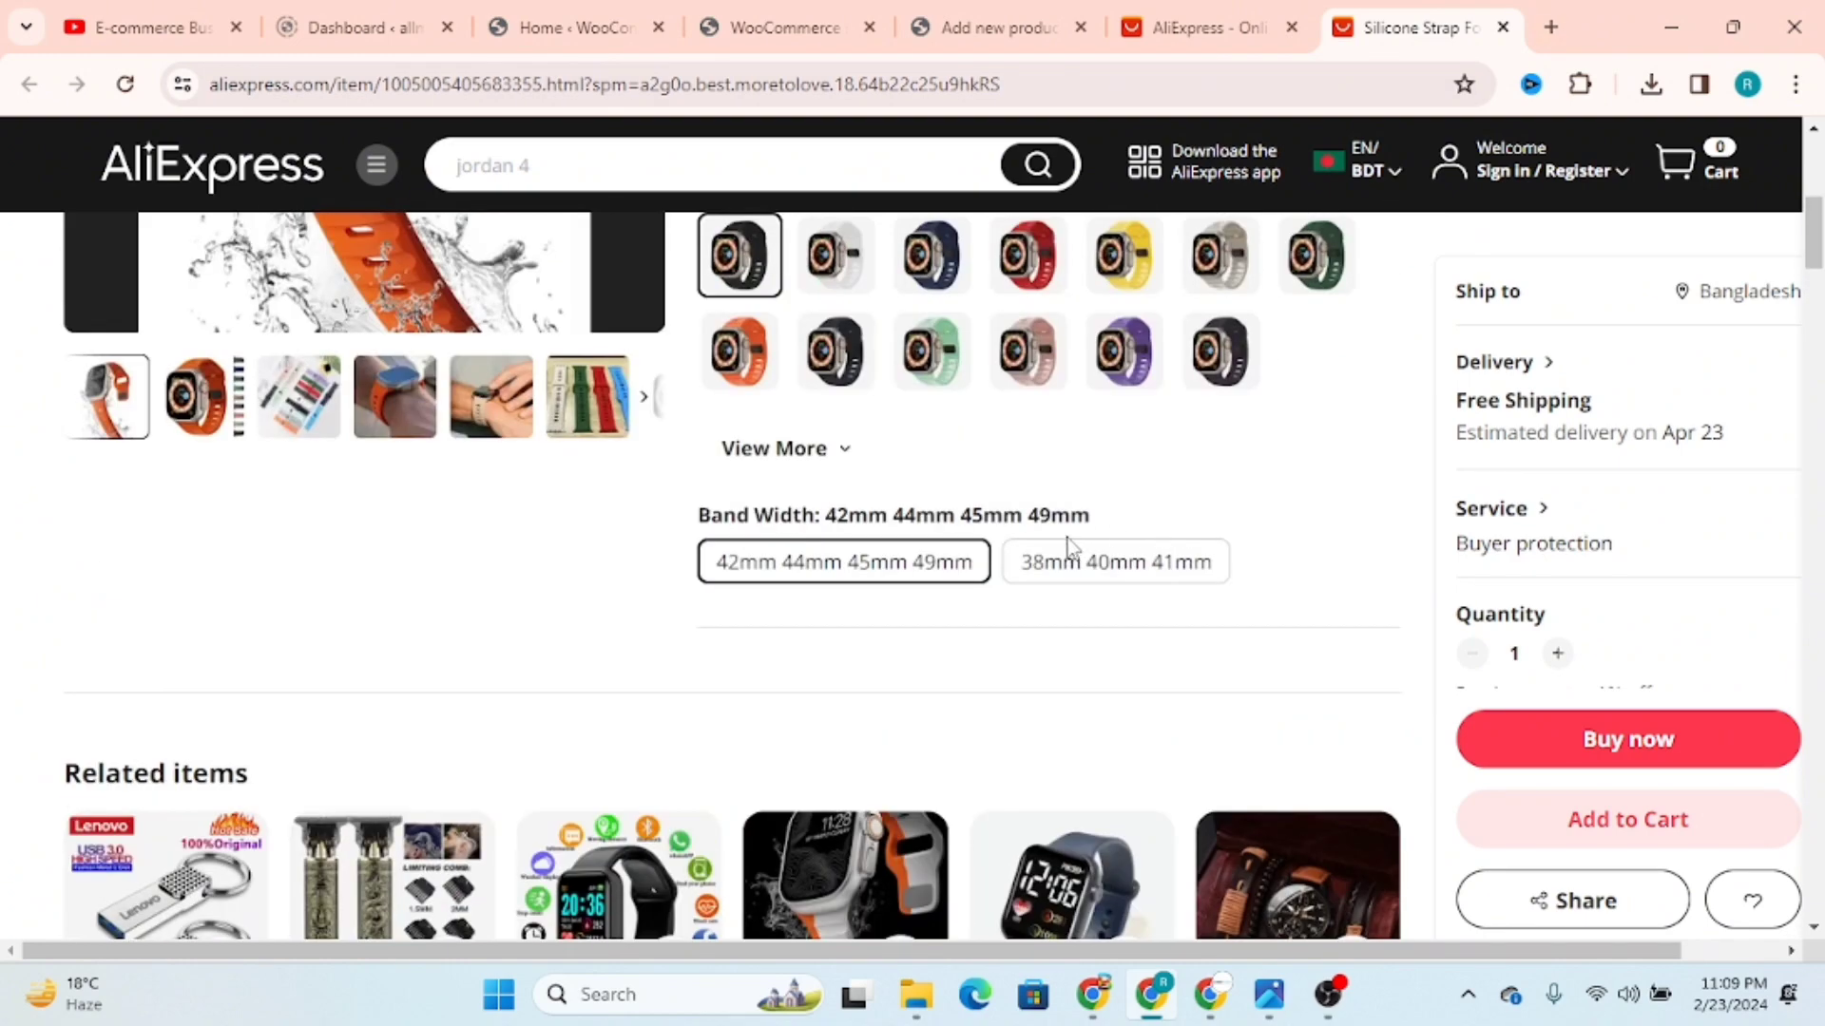
left_click(845, 452)
scroll(1223, 616, "up", 5)
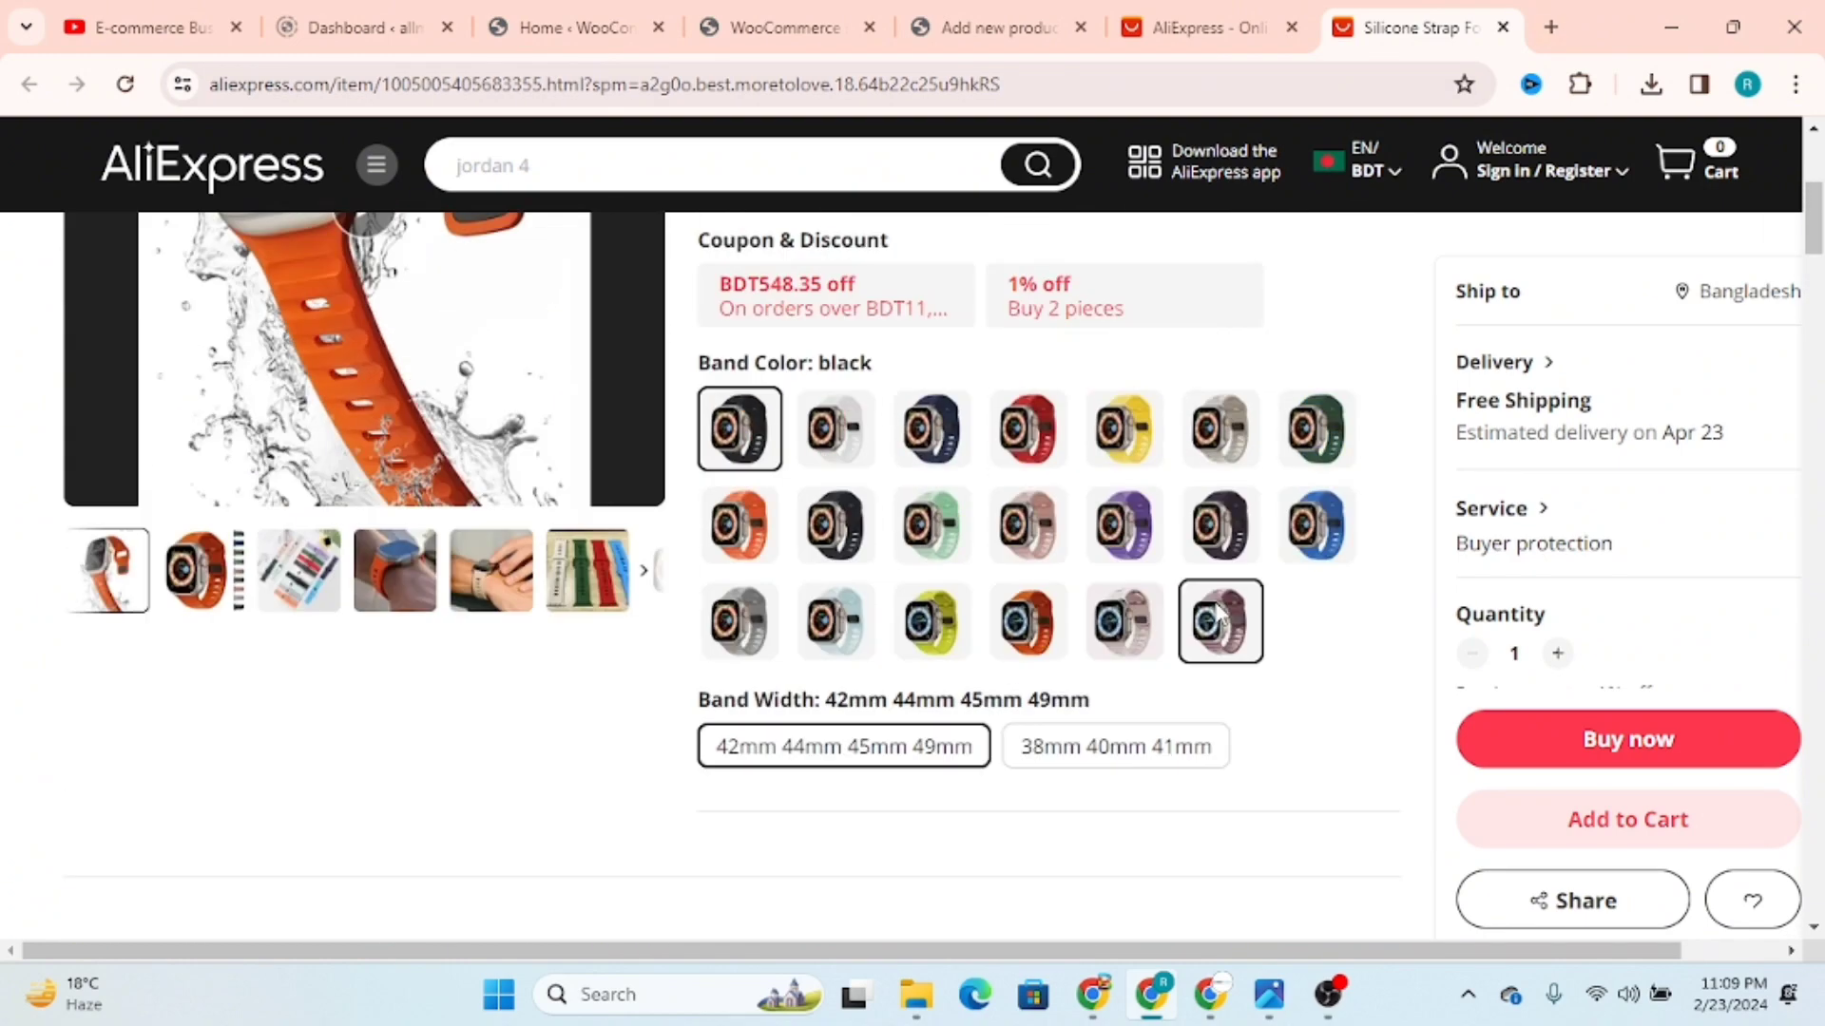
scroll(1188, 612, "down", 1)
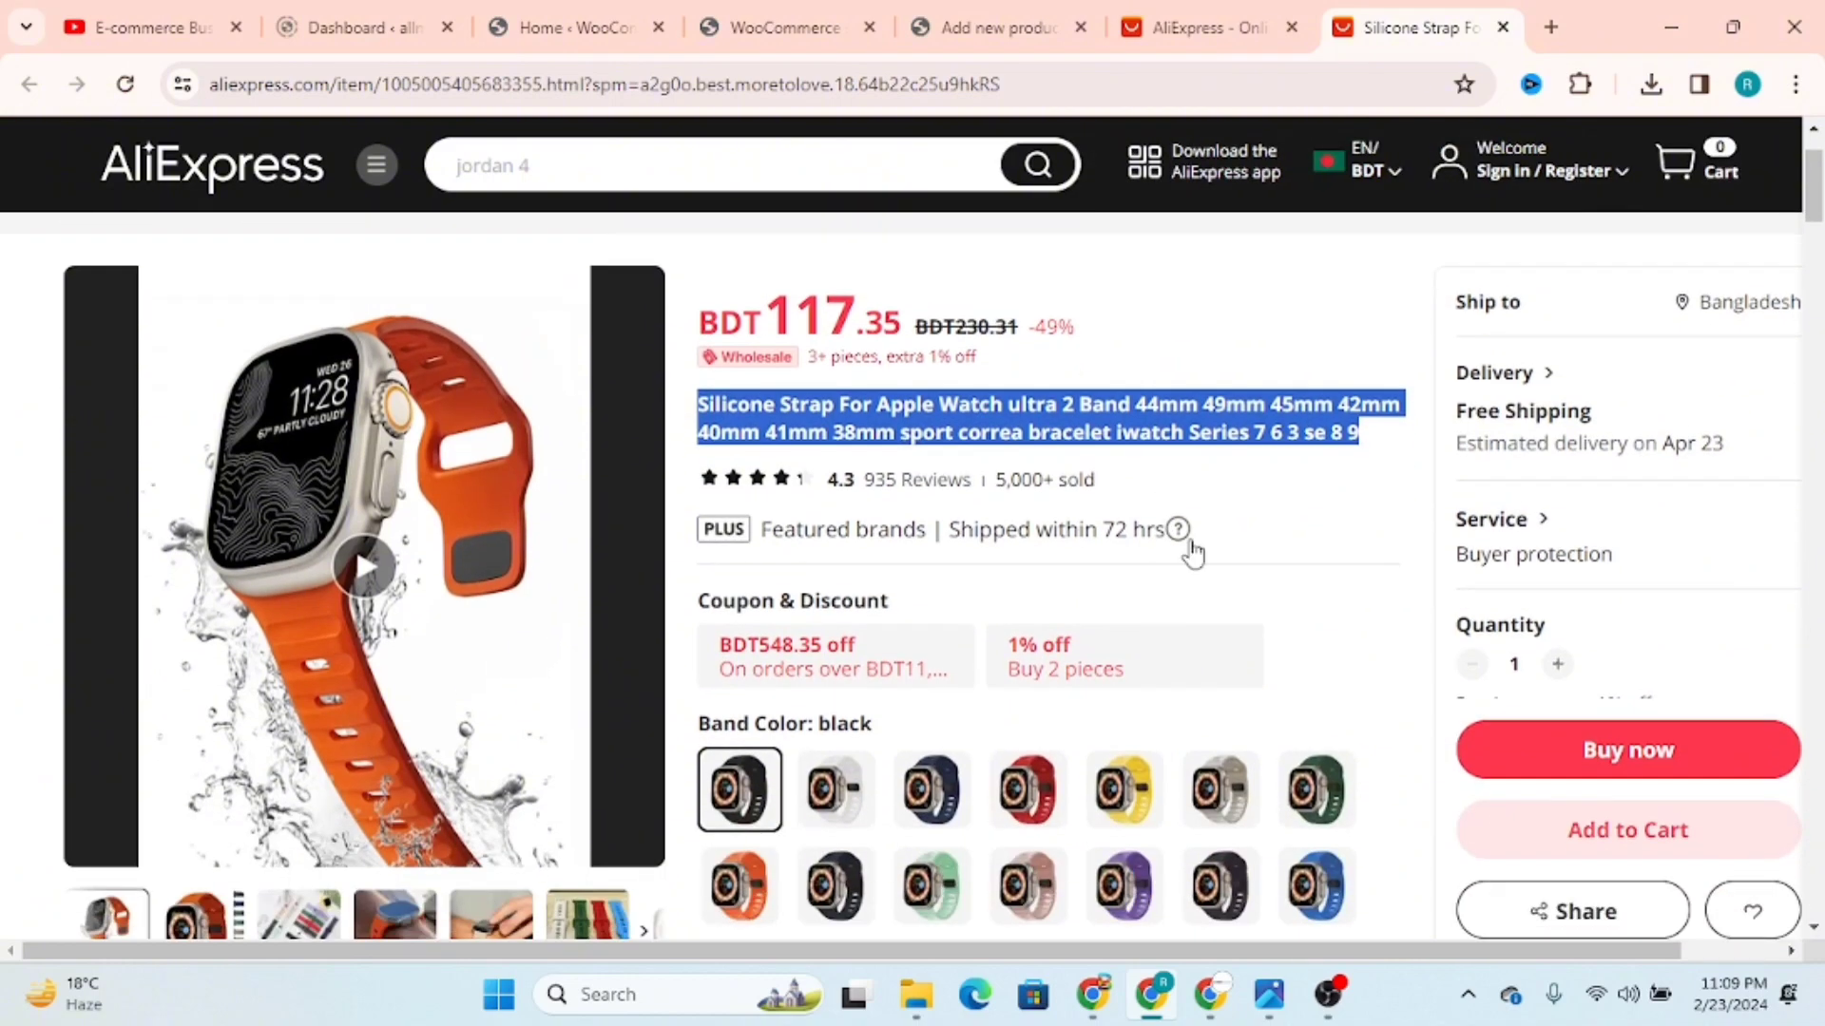
Step: Look through the strap listing's description section and highlight the bold heading text of the description
scroll(1188, 551, "down", 4)
scroll(1194, 552, "down", 6)
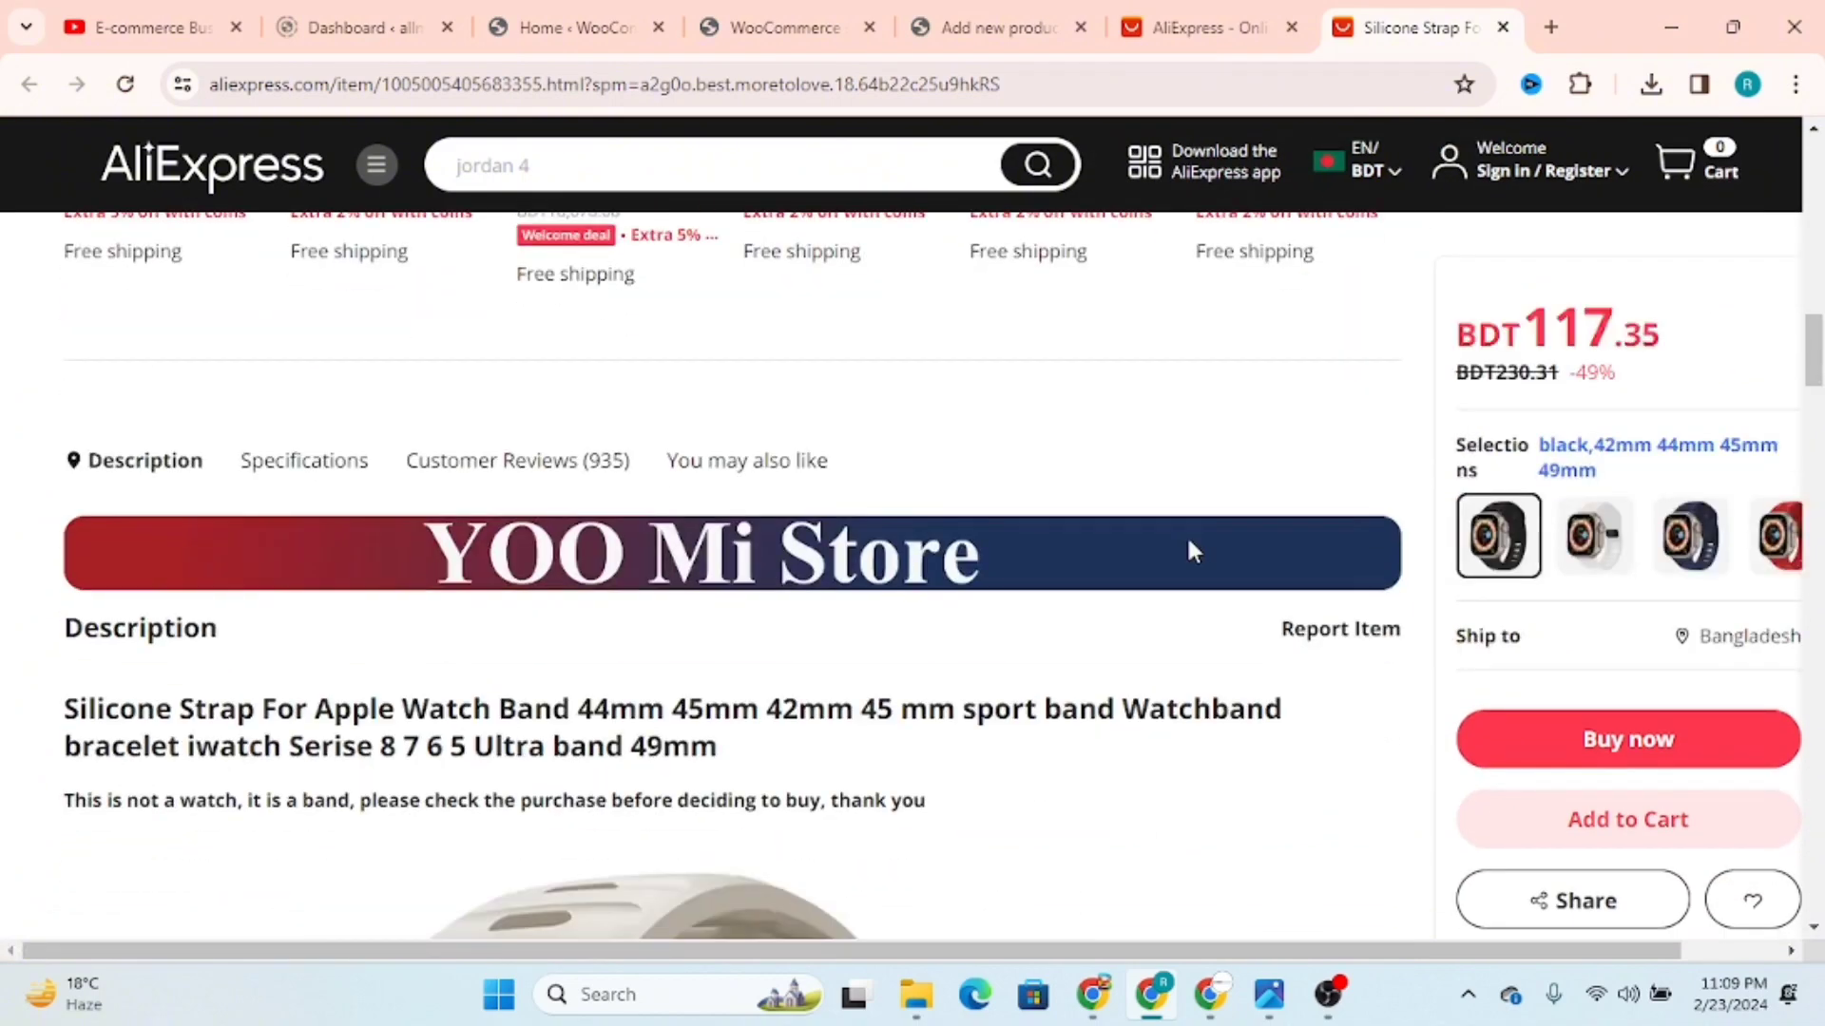
scroll(1194, 551, "down", 4)
scroll(1189, 549, "down", 5)
scroll(1190, 549, "up", 6)
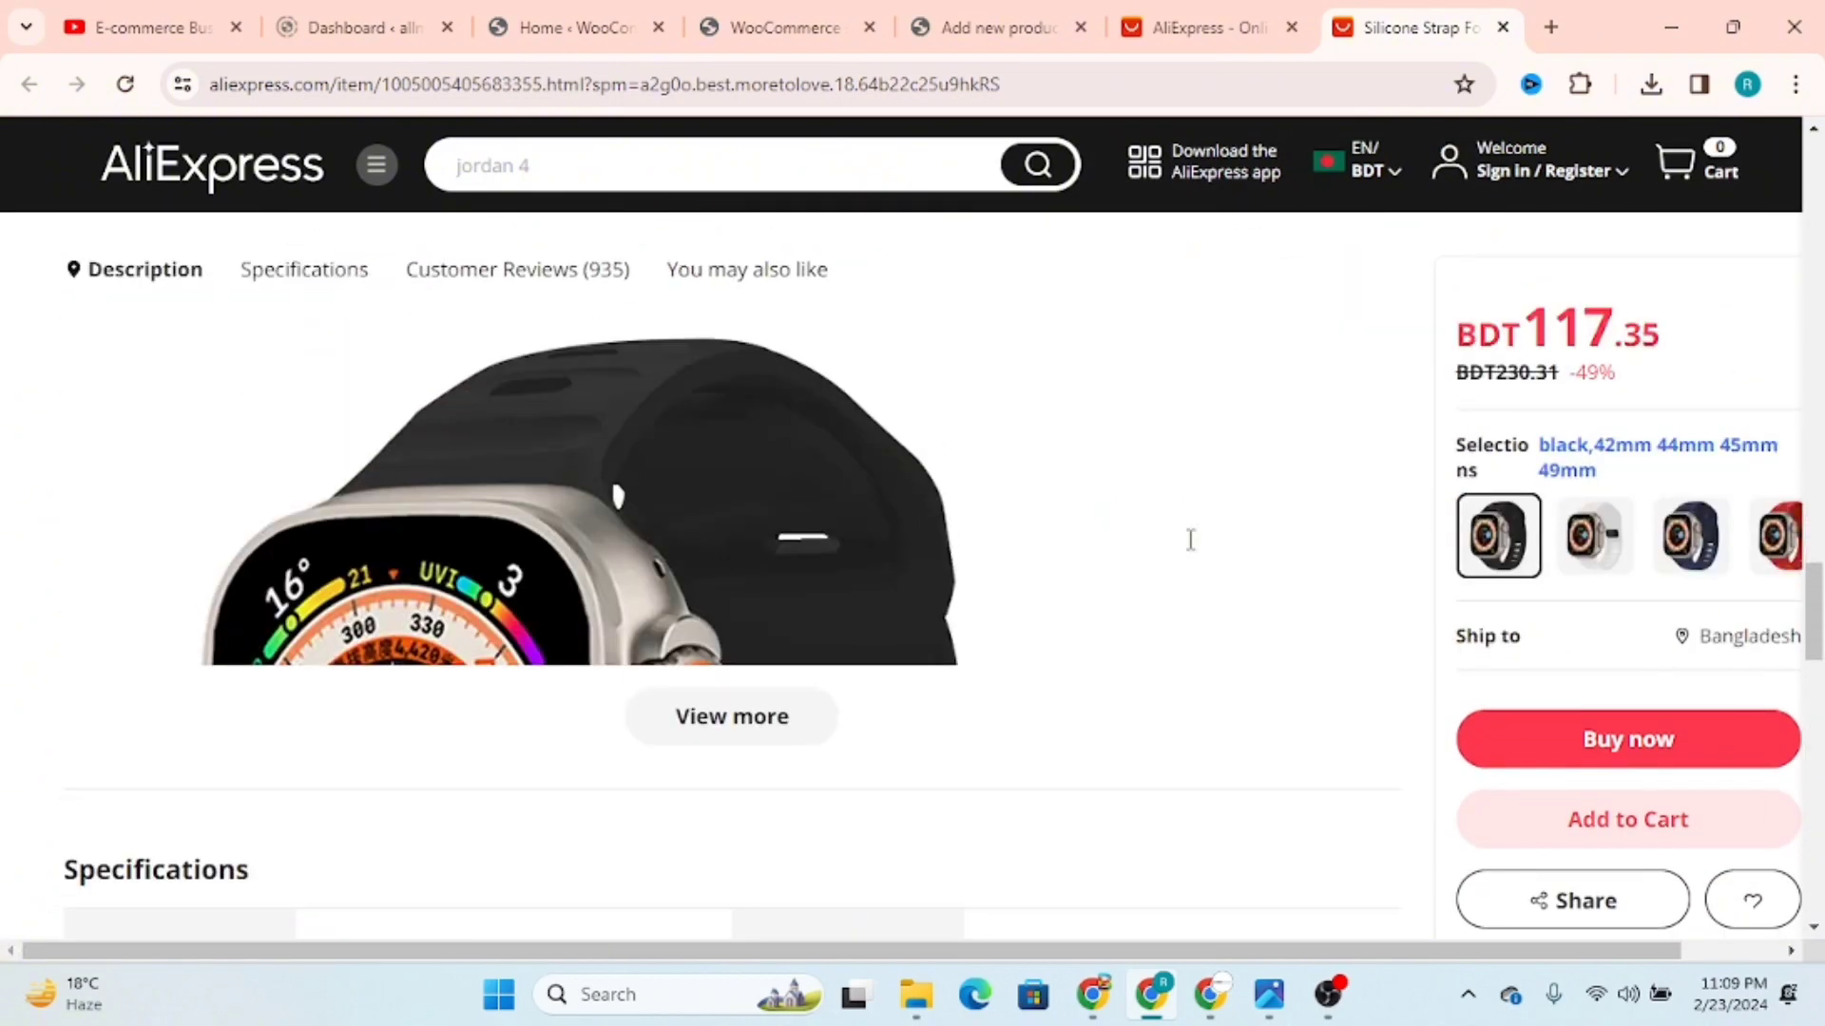
scroll(1194, 552, "up", 5)
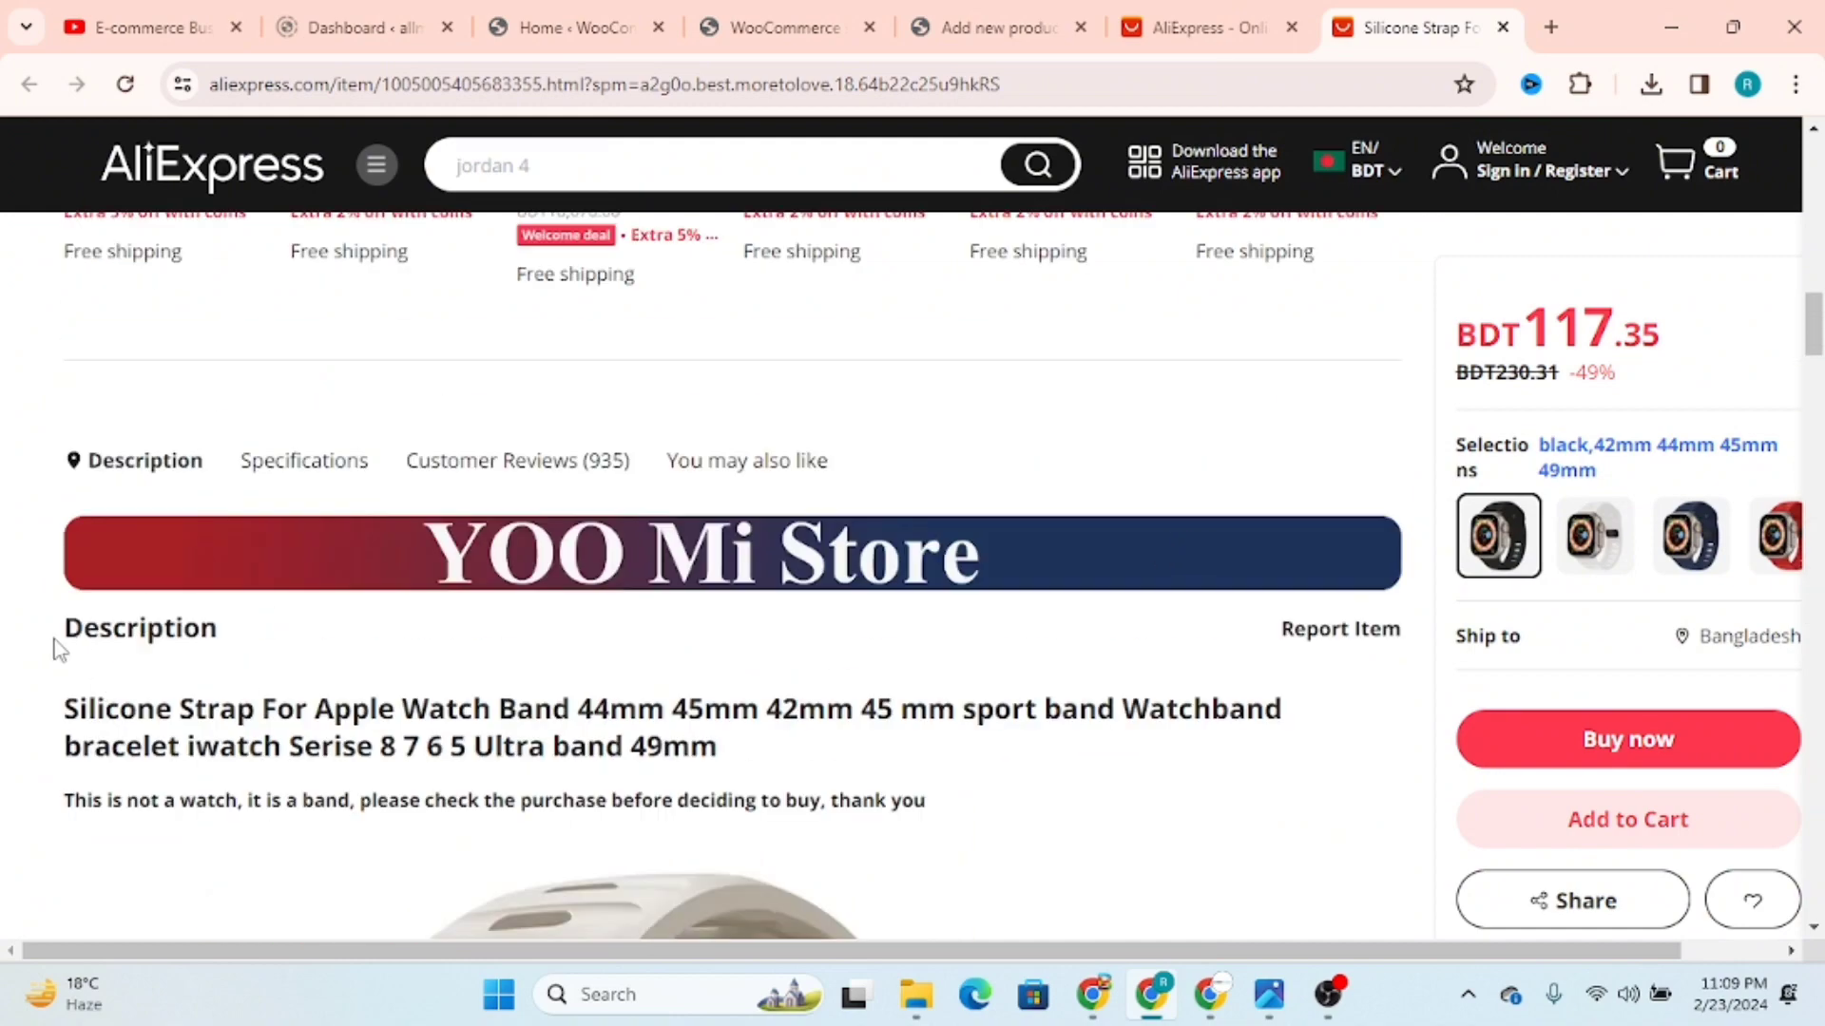
left_click_drag(64, 708, 551, 751)
Step: Expand the strap listing's full description and examine its product images, specifications and customer reviews
scroll(886, 773, "down", 3)
scroll(886, 772, "down", 10)
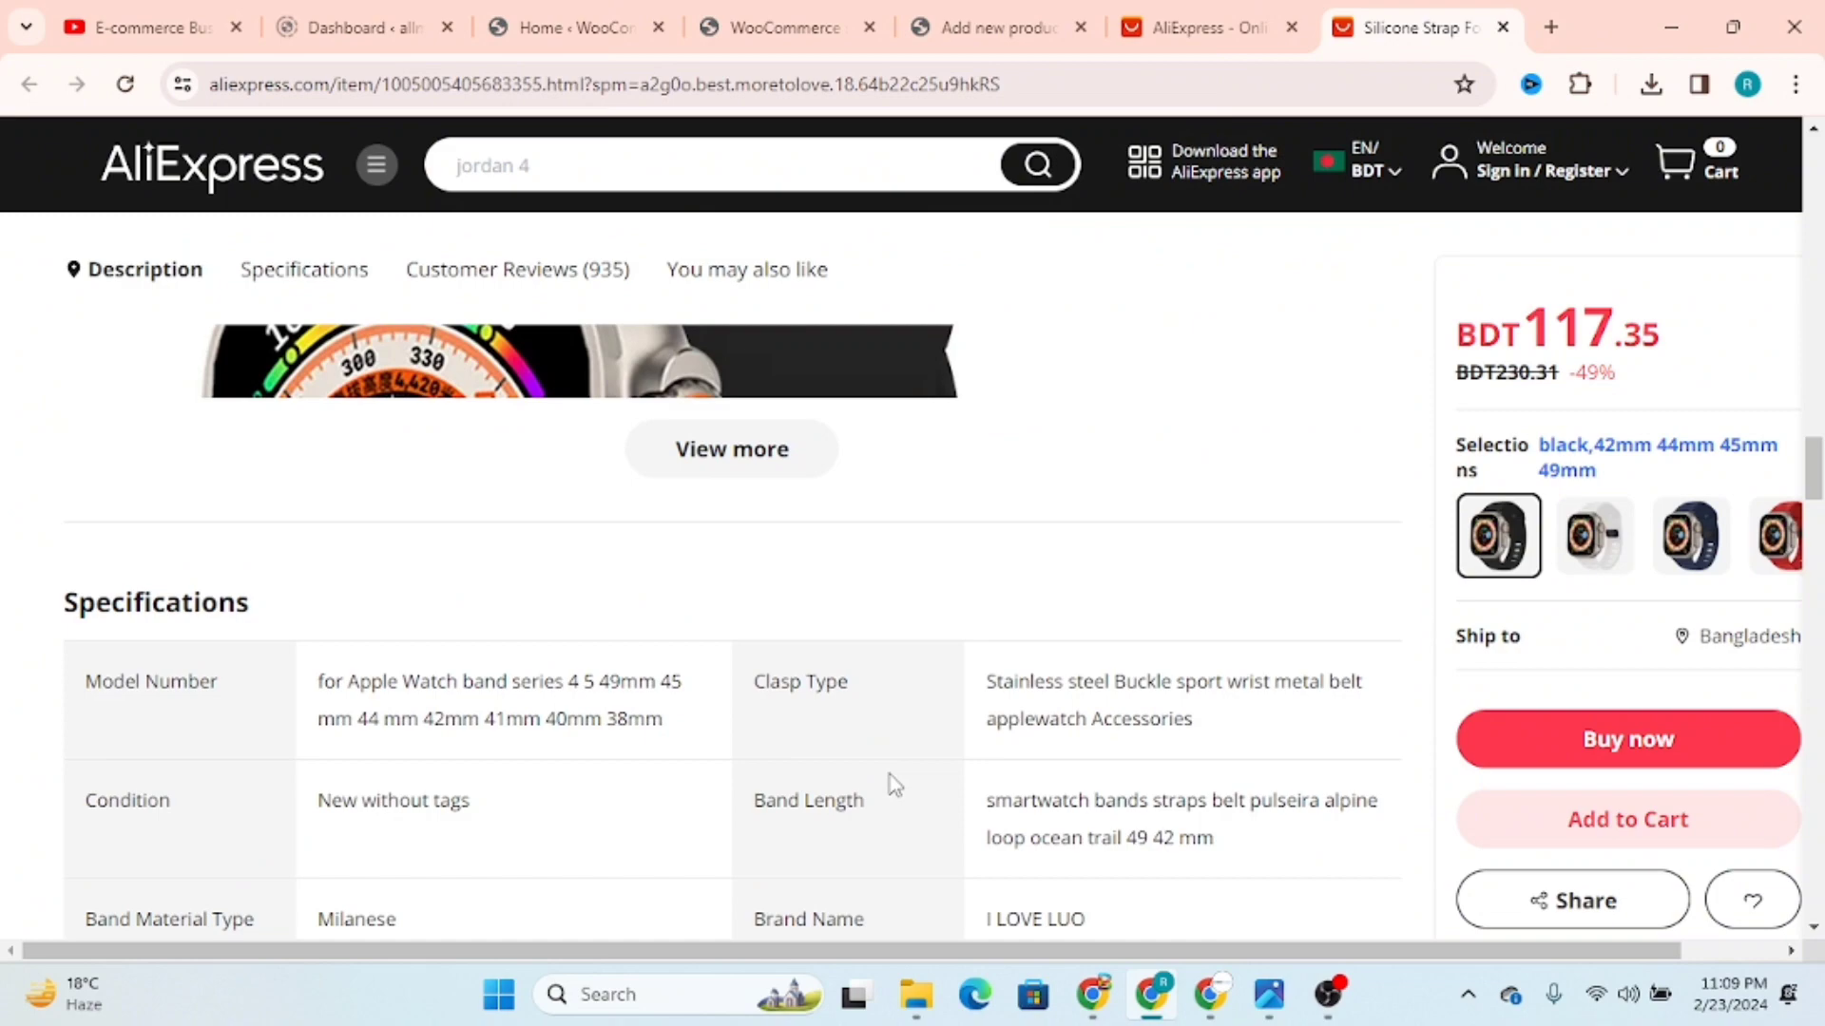
left_click(758, 465)
scroll(1109, 636, "down", 5)
scroll(1109, 636, "down", 15)
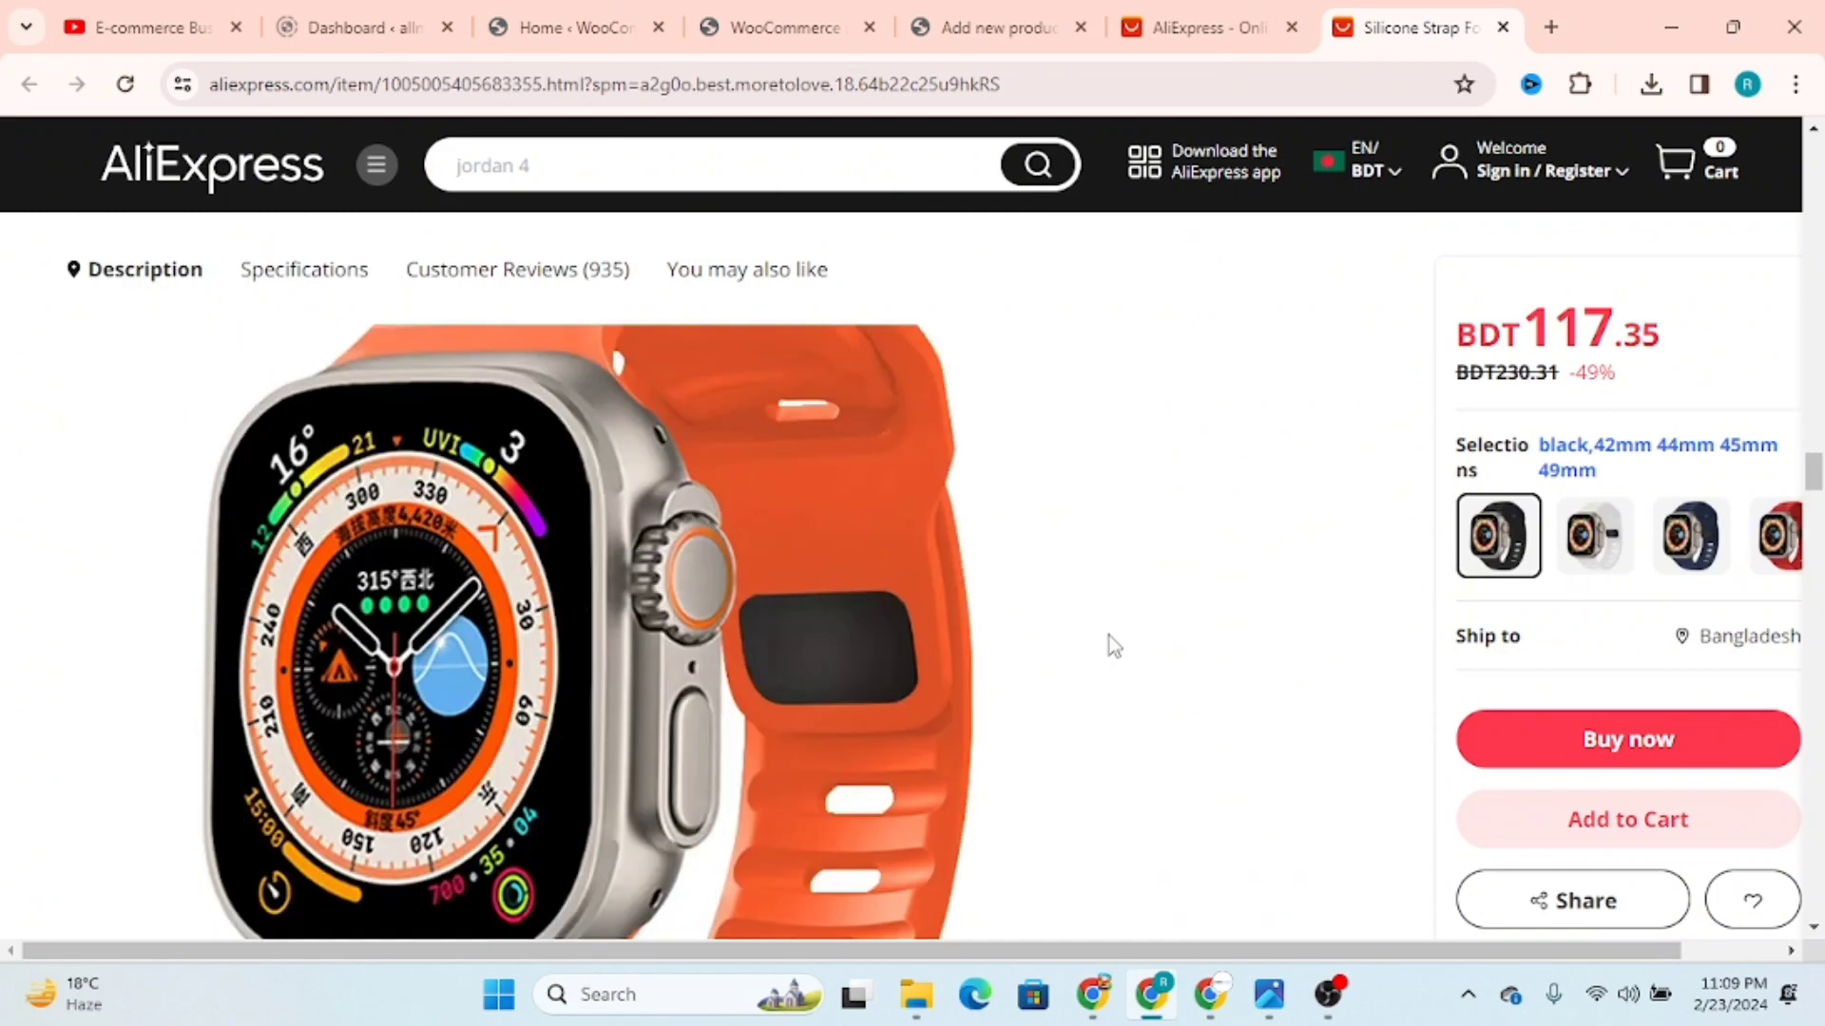
scroll(1099, 754, "up", 10)
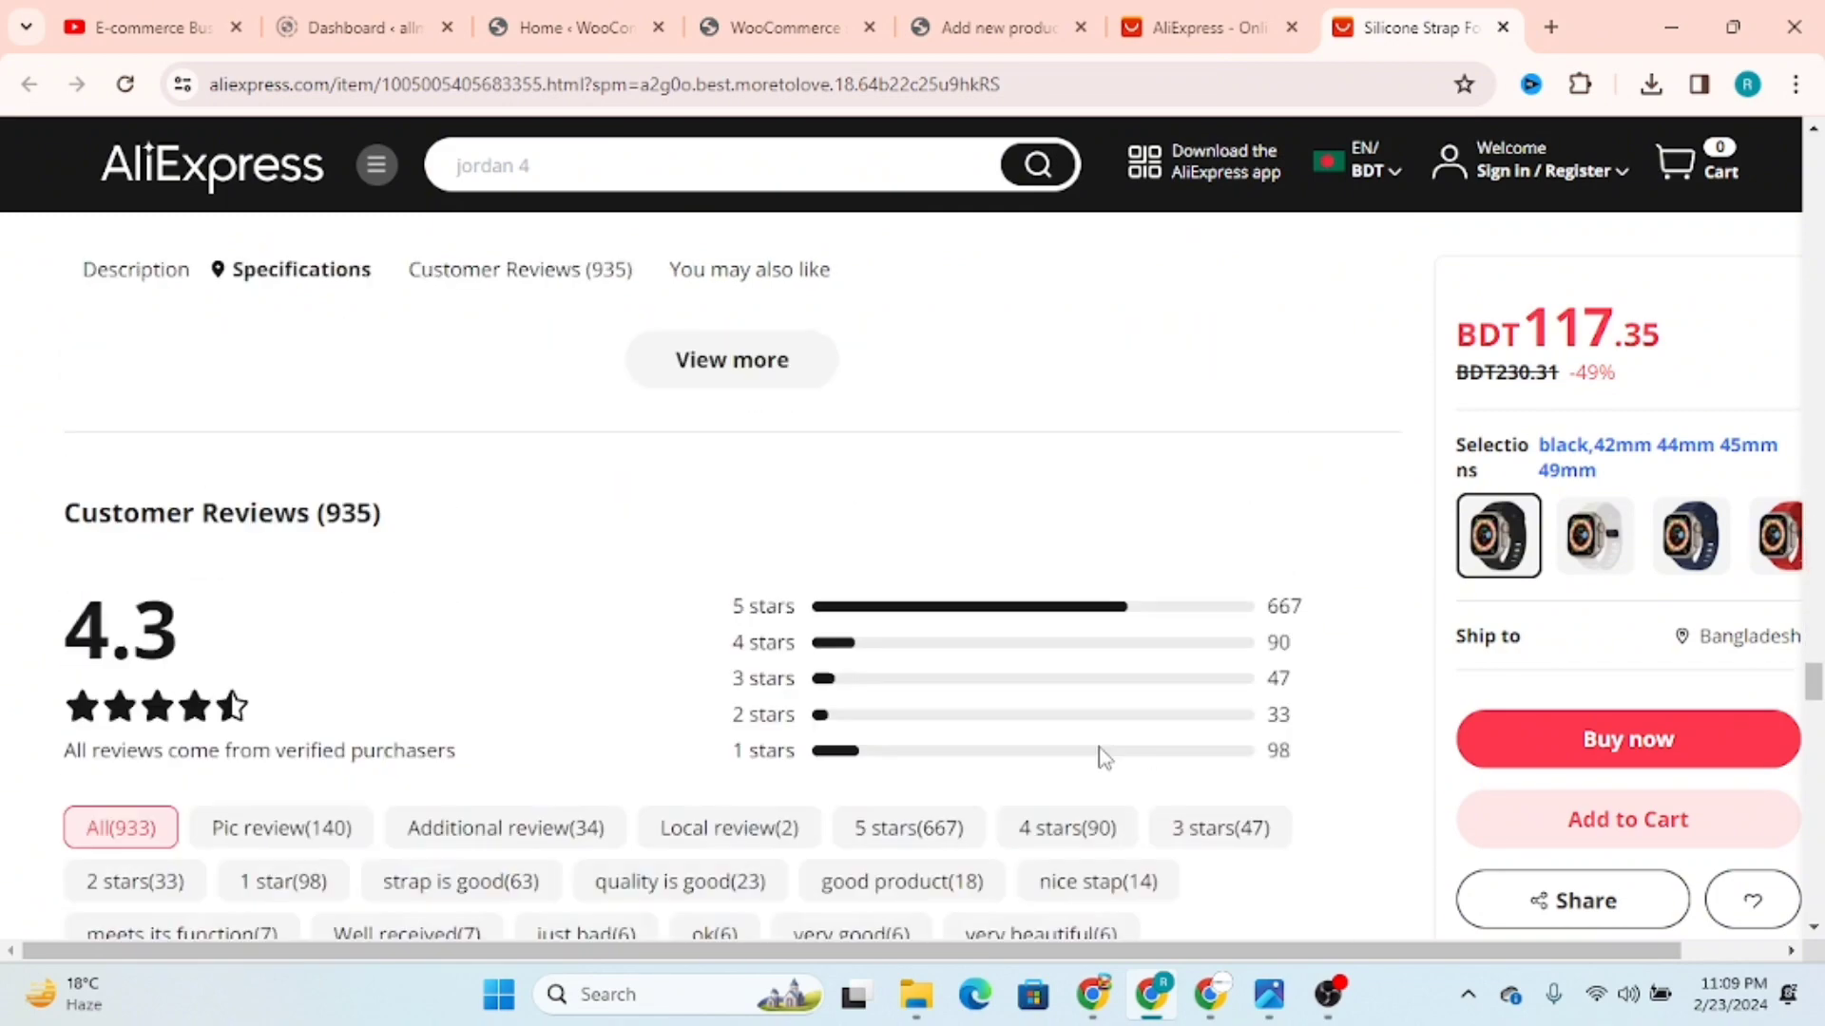
Step: Expand the strap listing's full specifications, copy the description through the specifications and paste it into the new product's description
scroll(1010, 725, "down", 5)
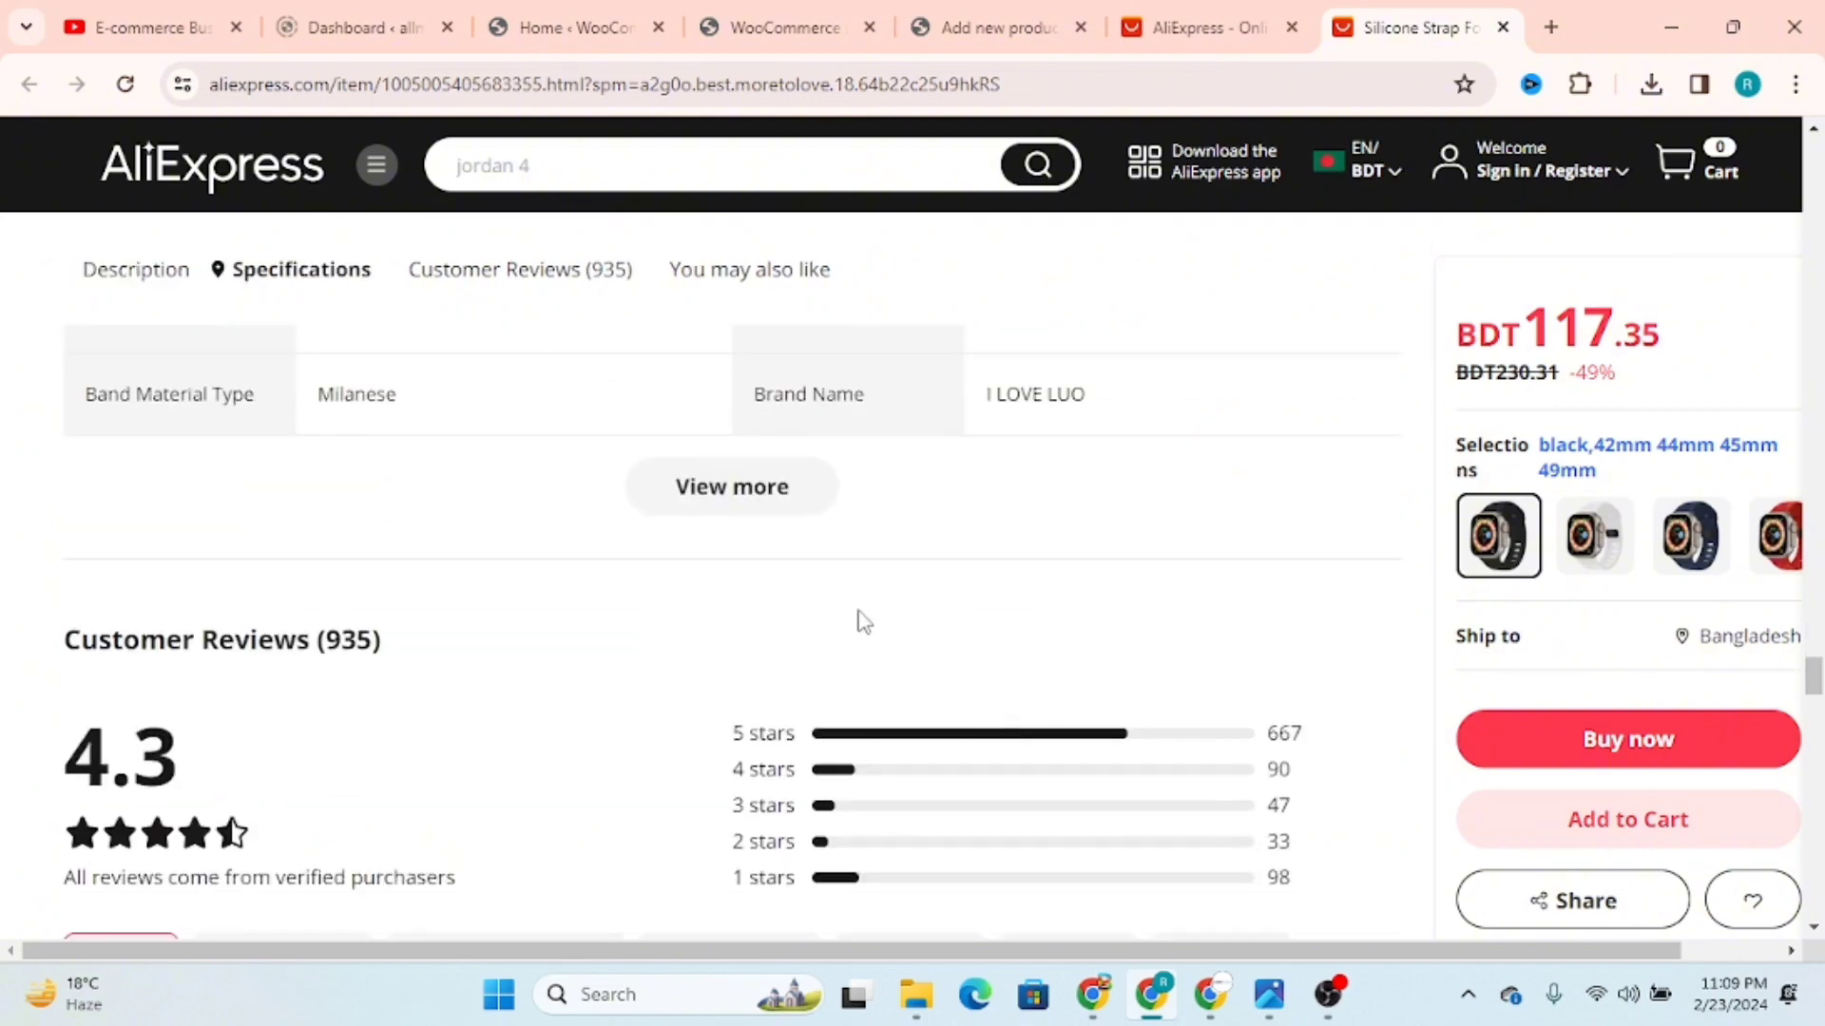
left_click(745, 505)
scroll(937, 566, "down", 8)
scroll(960, 599, "up", 3)
scroll(955, 597, "up", 3)
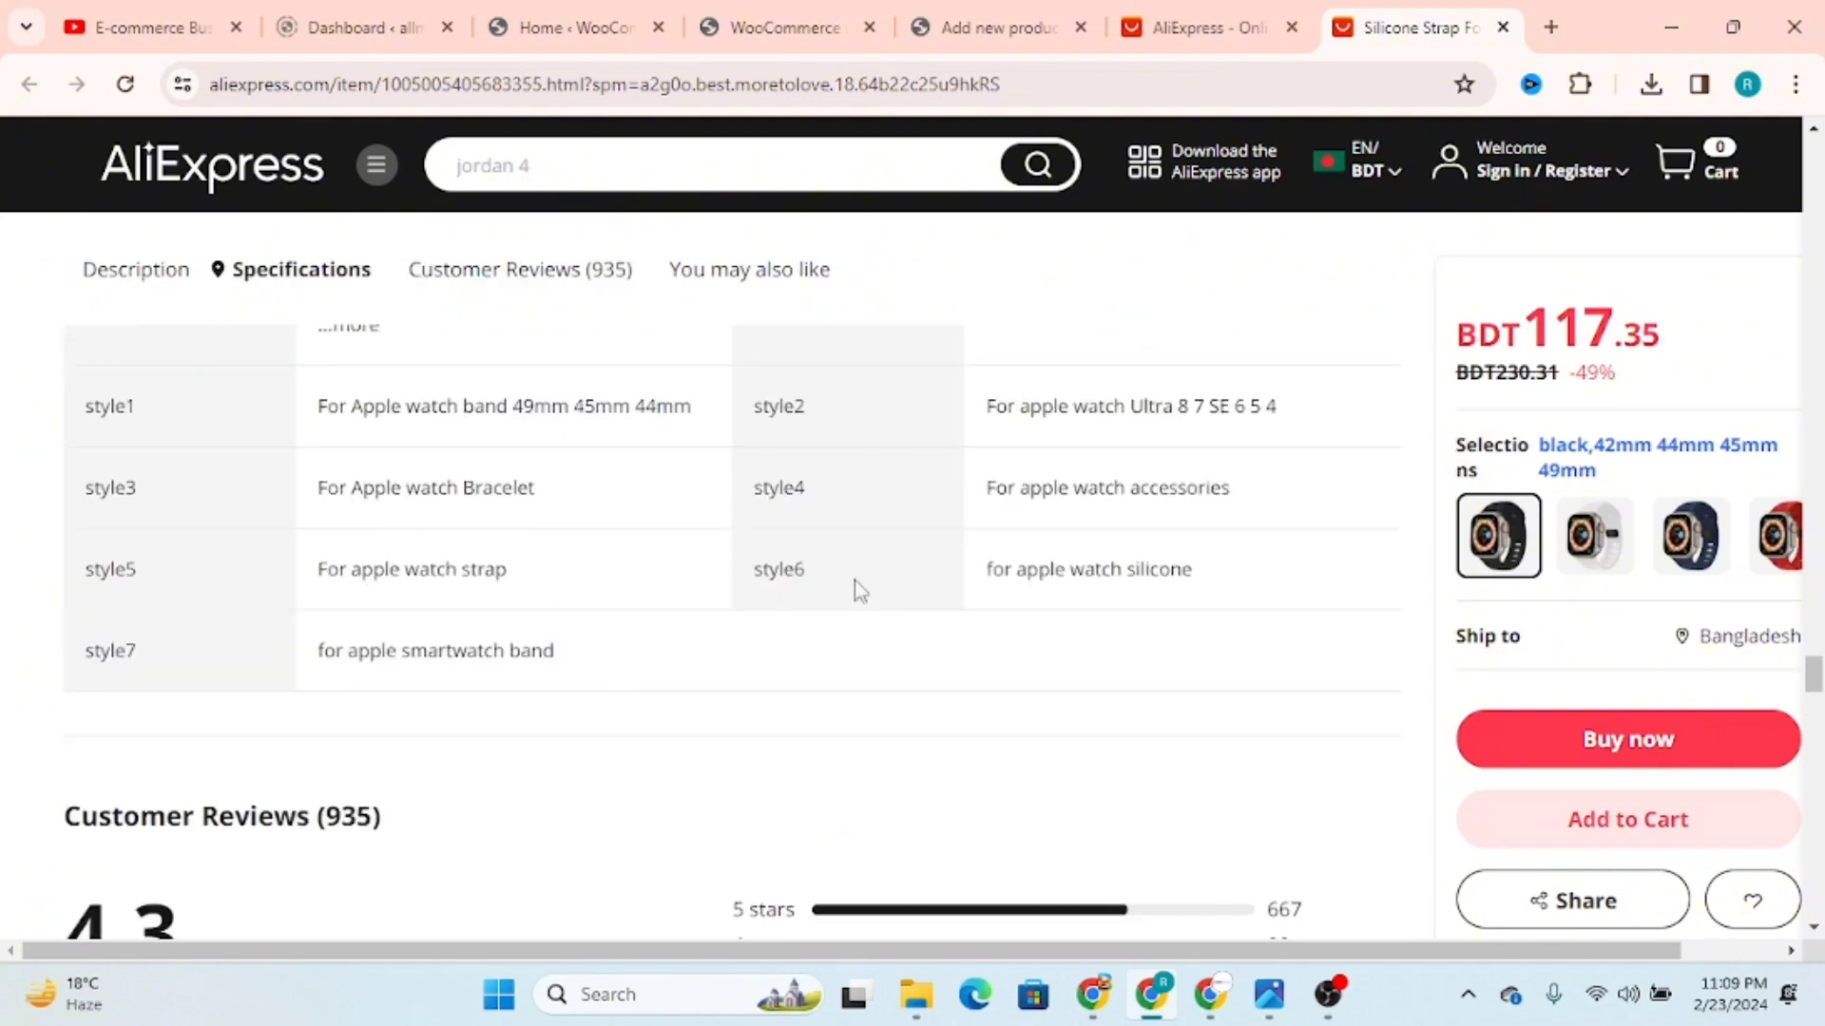
left_click(425, 833, "shift")
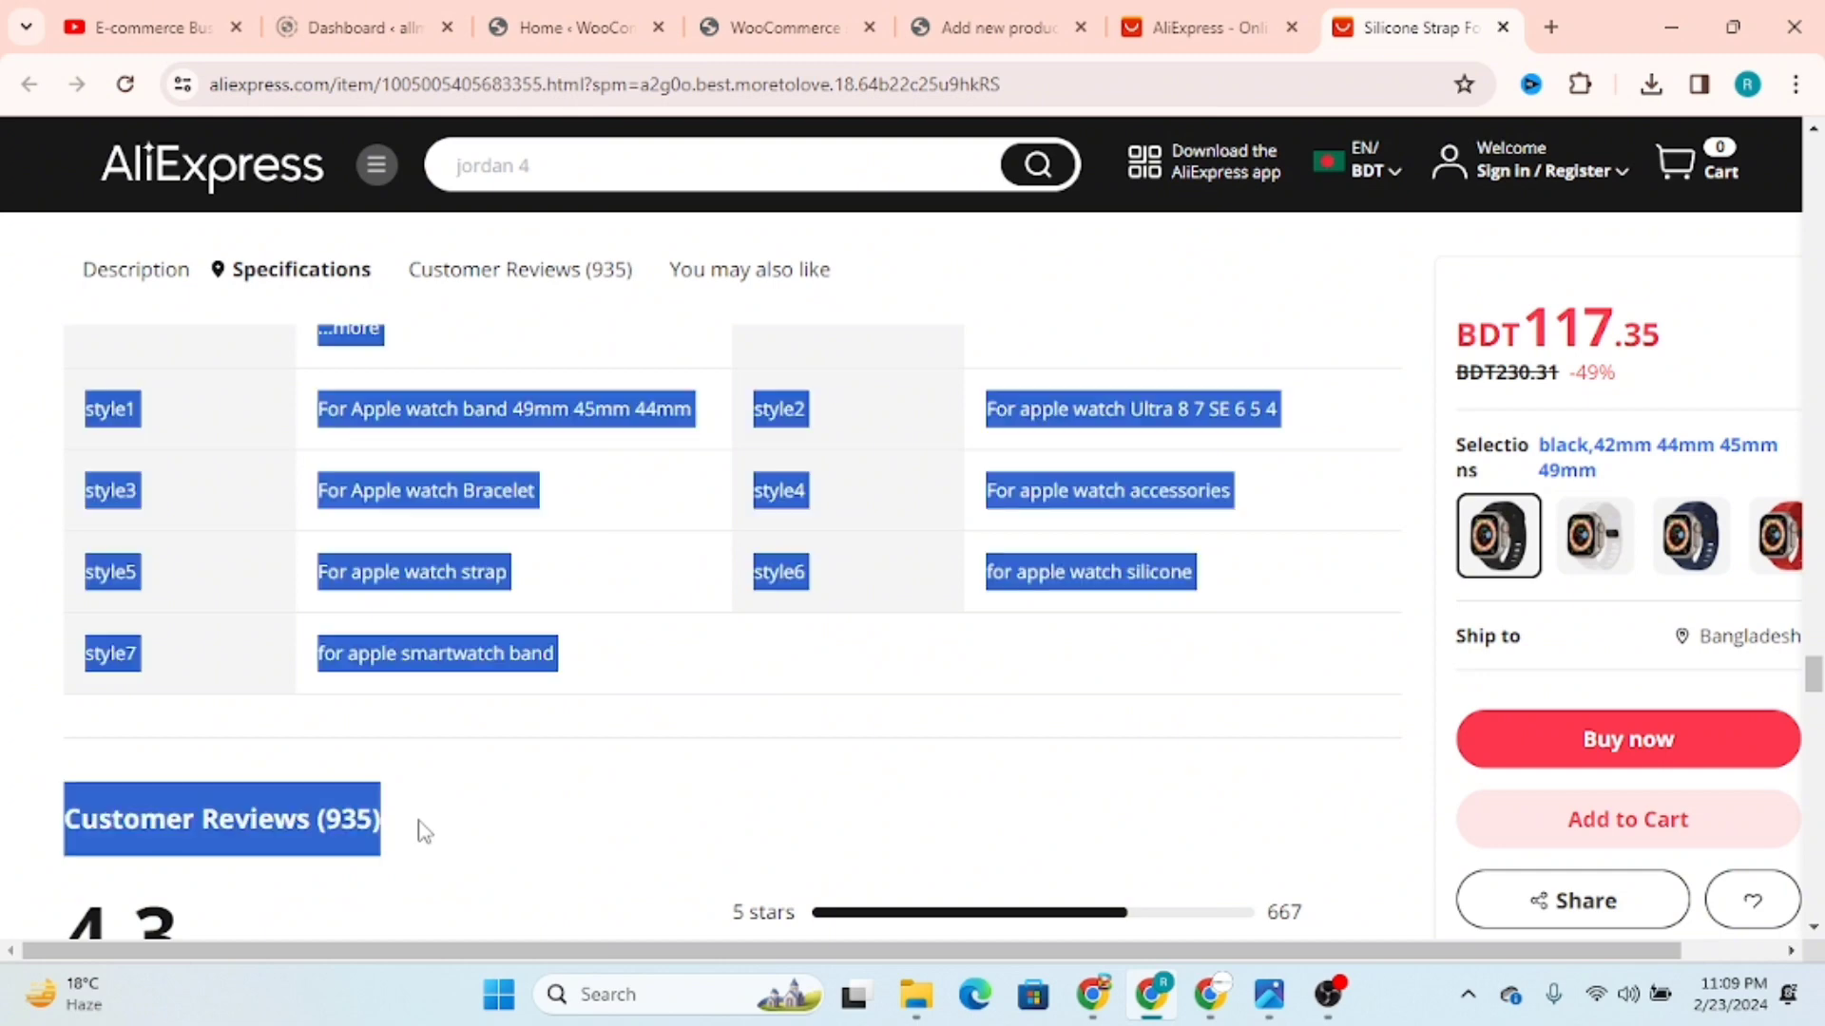
left_click(984, 13)
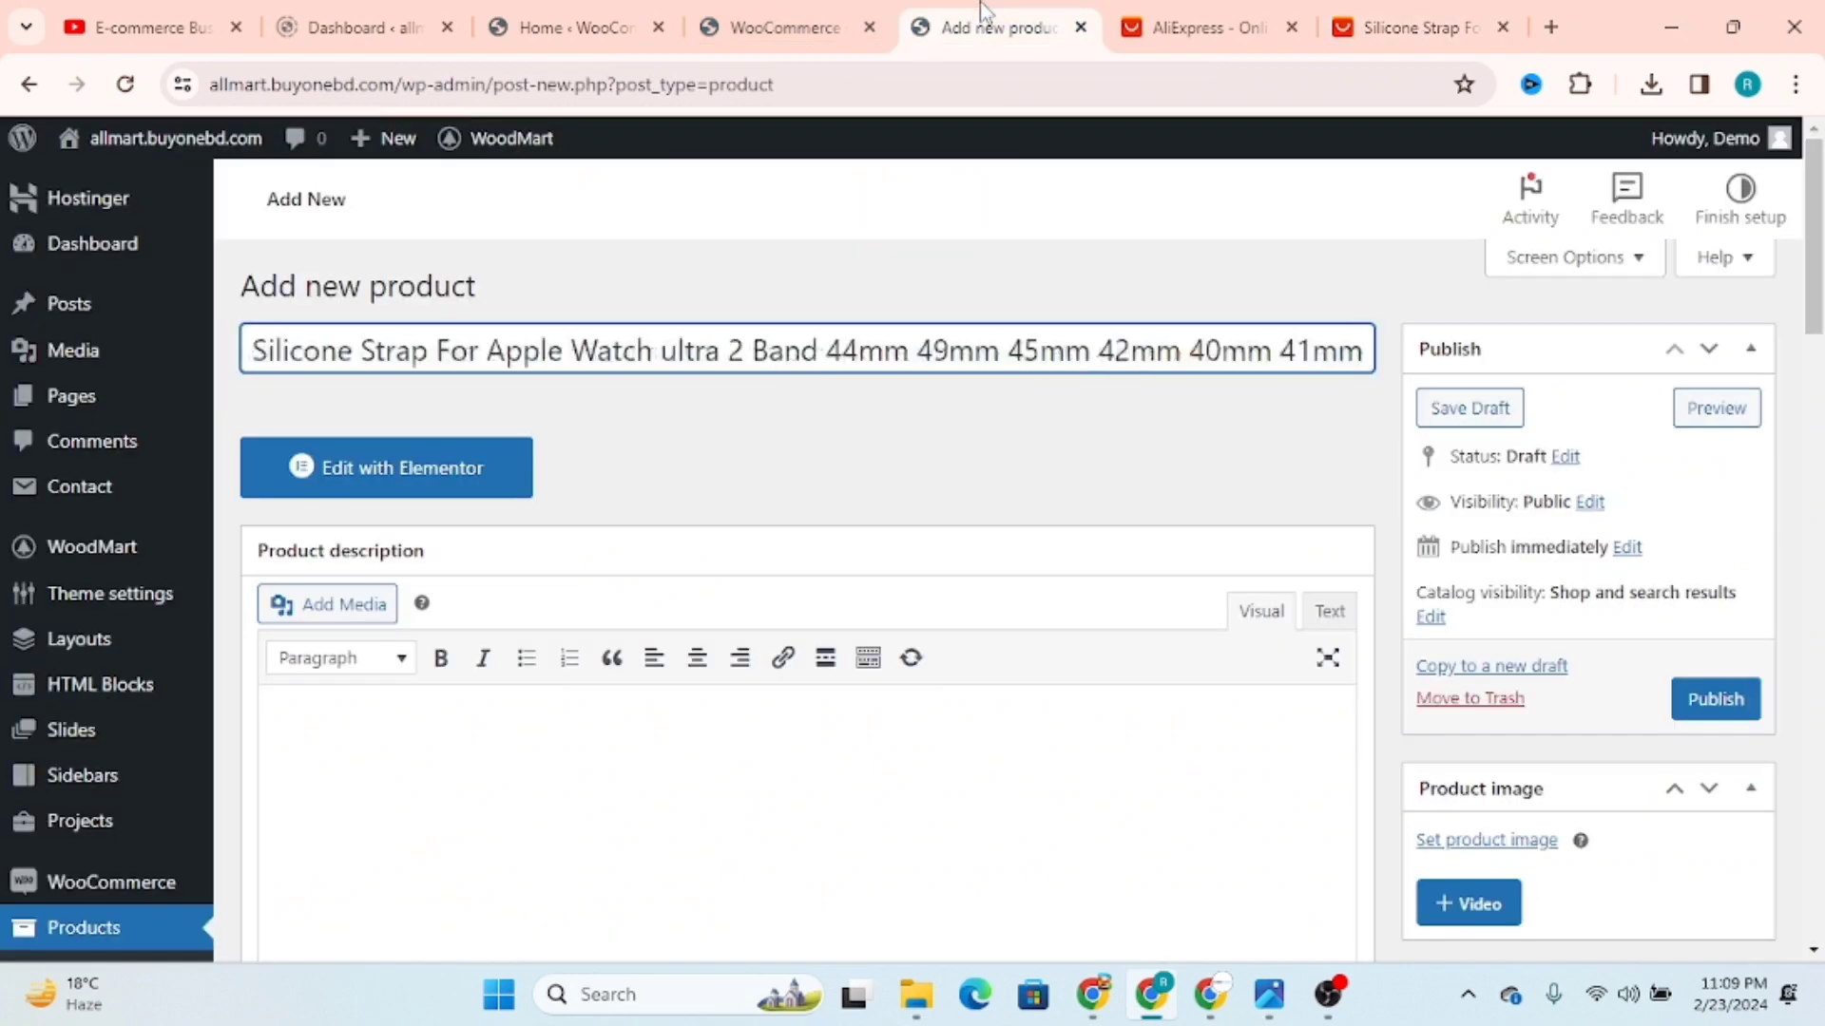
left_click(397, 739)
key("ctrl+v")
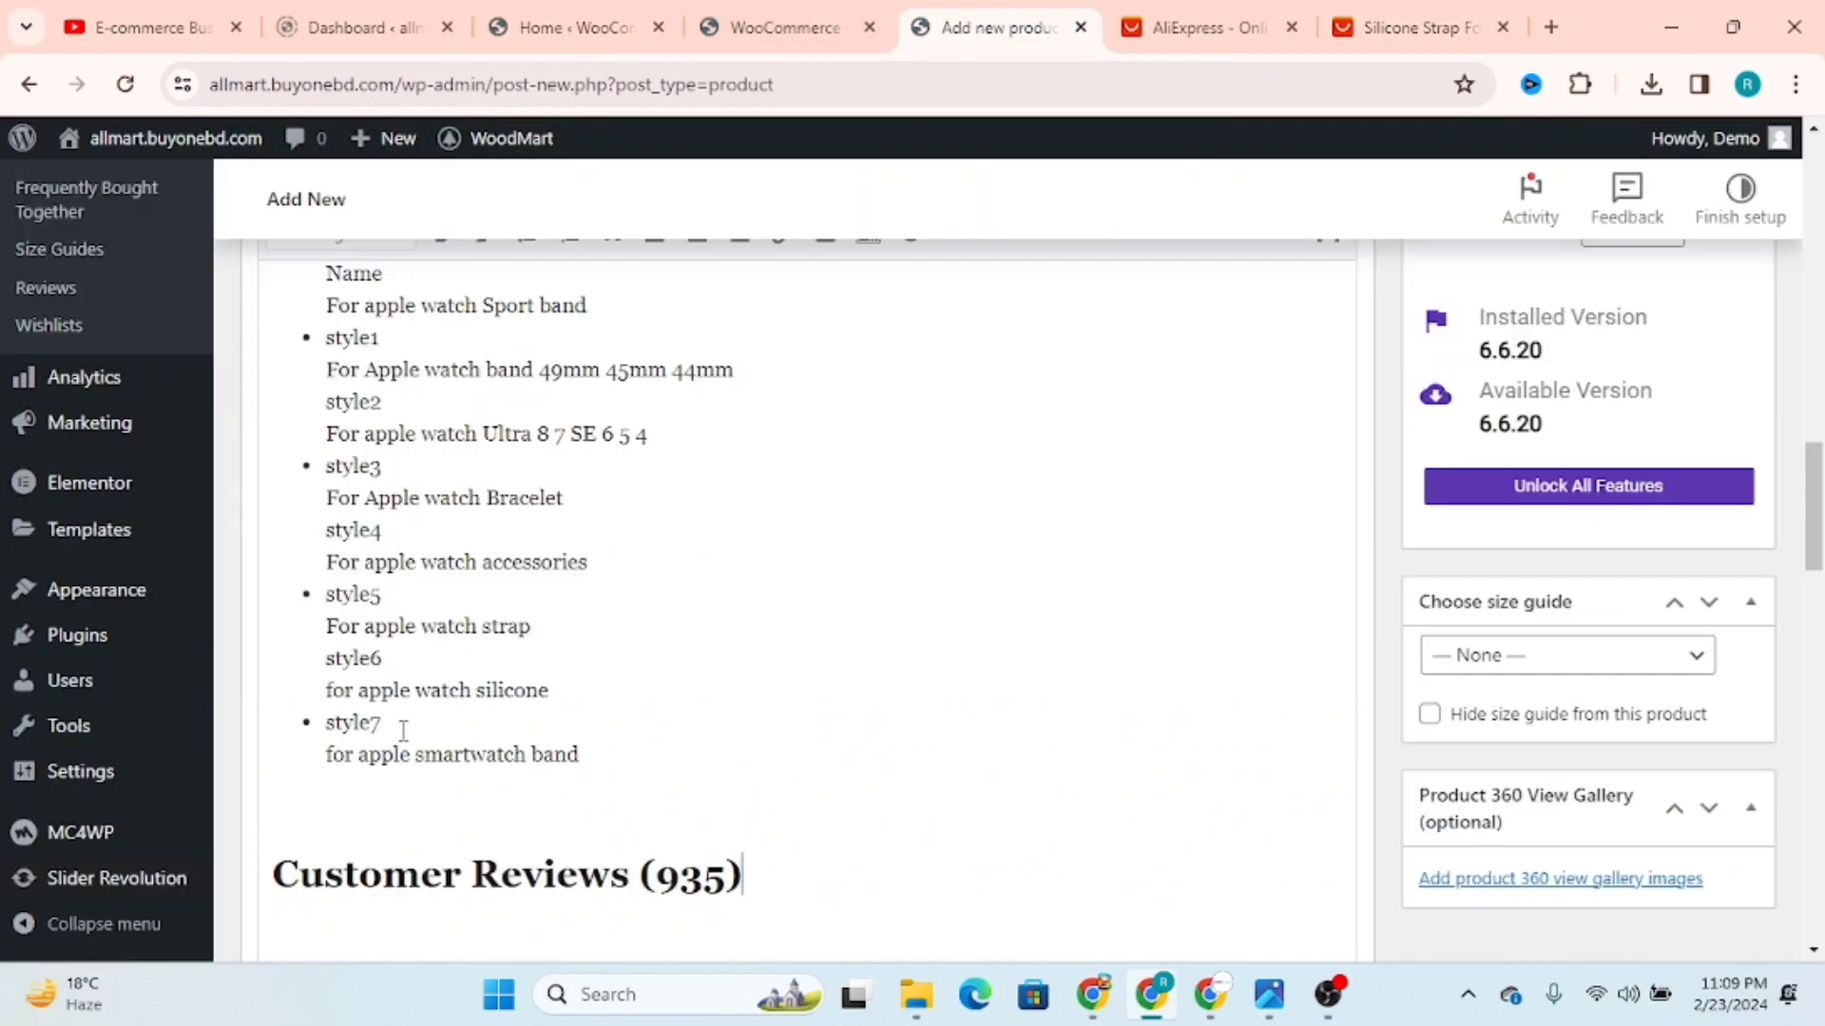
Step: Review the pasted product description from its heading through the product images to the specifications list
scroll(652, 745, "up", 15)
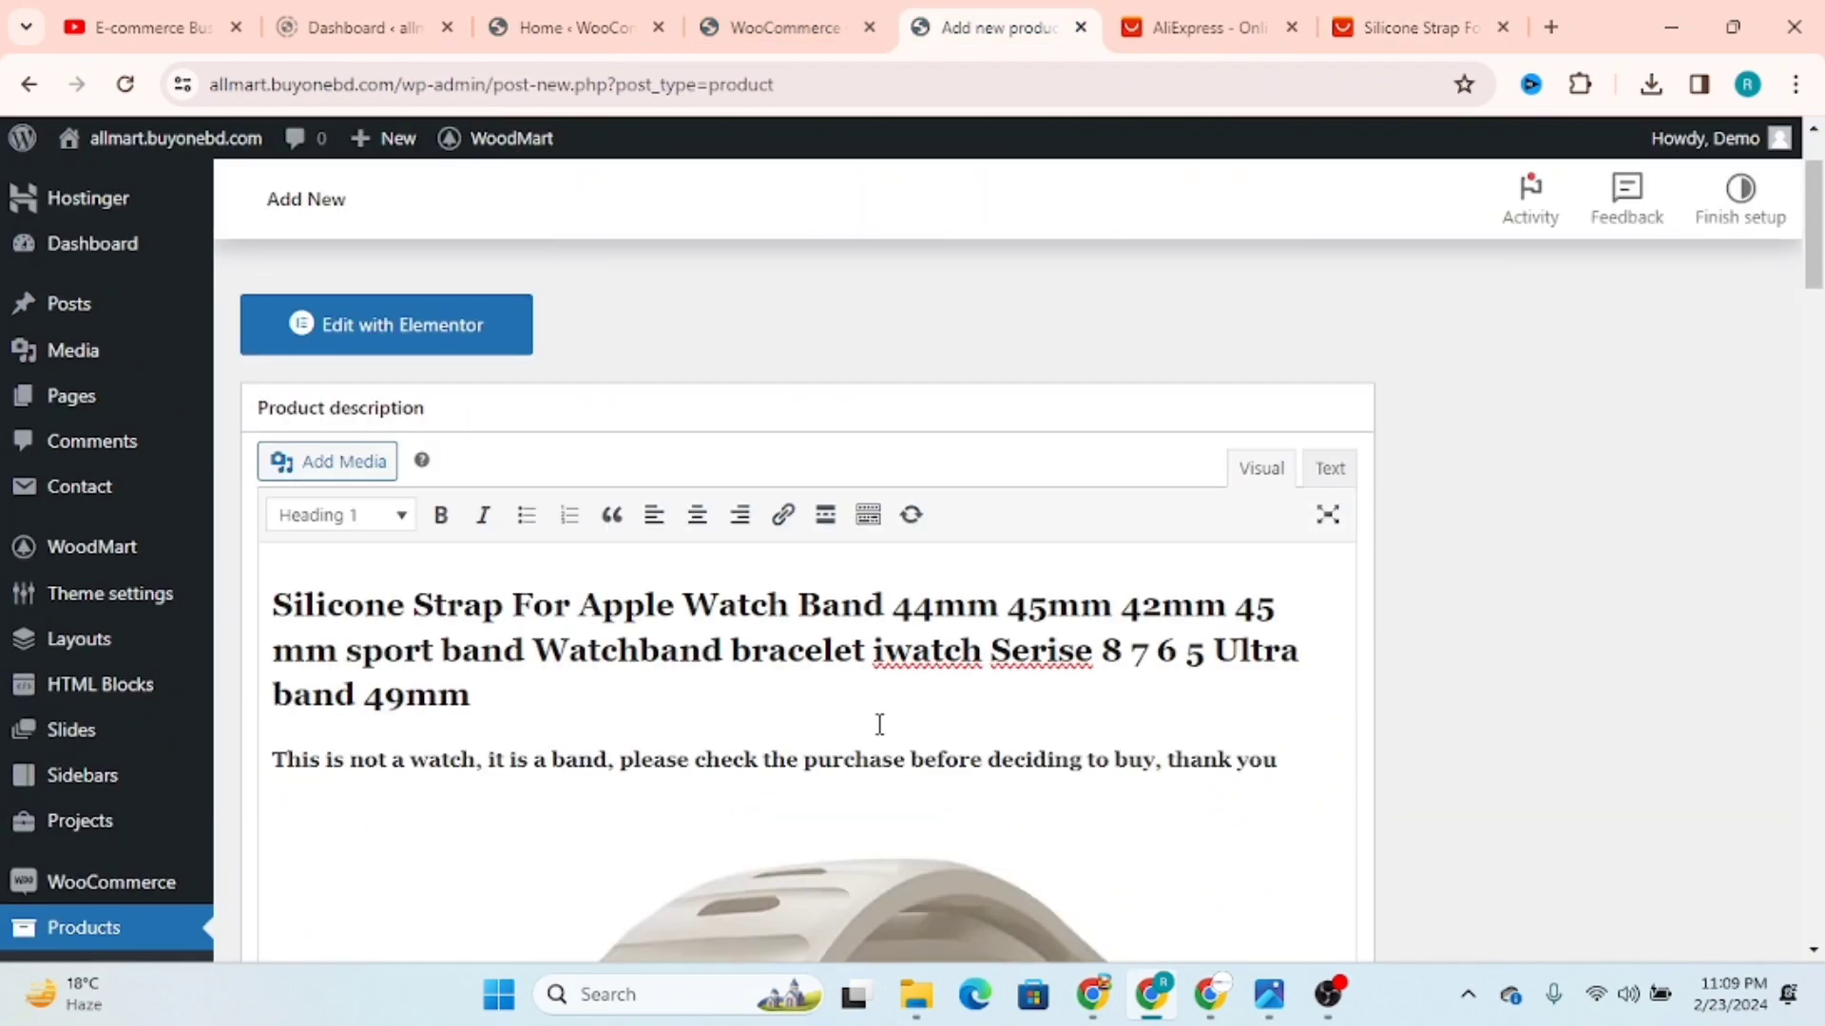
scroll(879, 728, "down", 3)
left_click(470, 449)
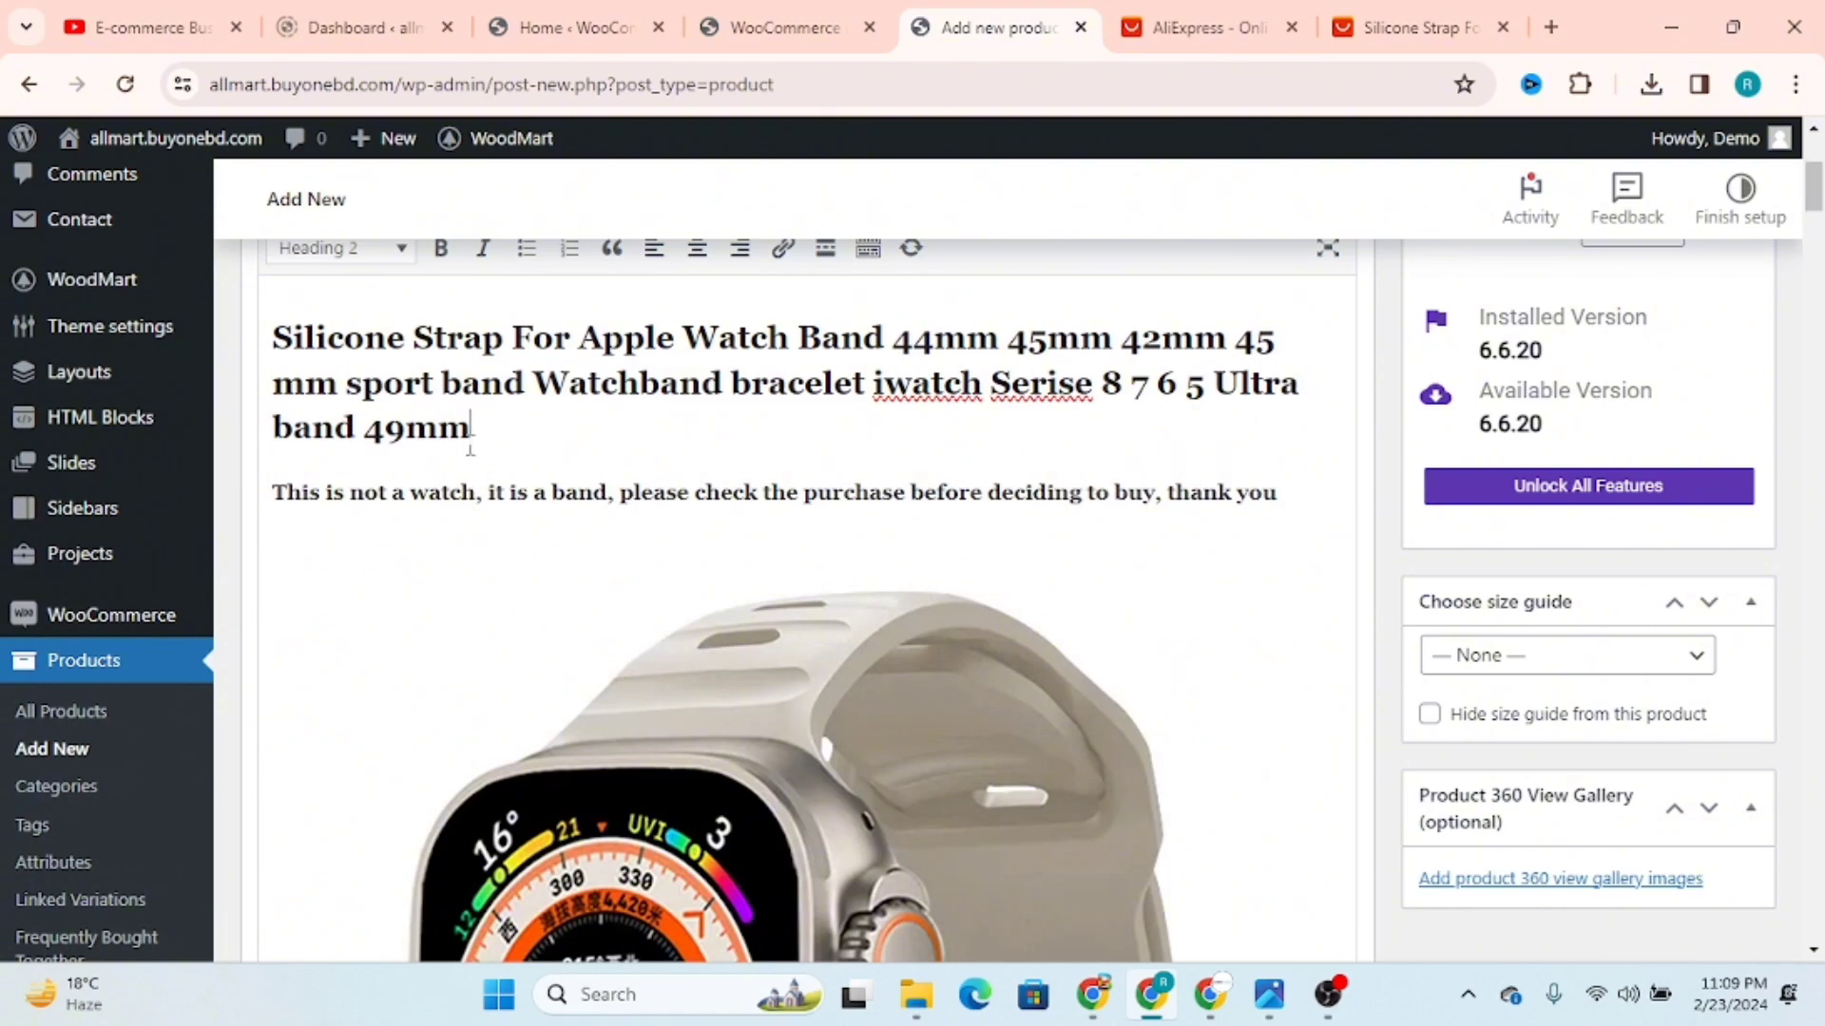
left_click_drag(511, 437, 282, 320)
scroll(608, 475, "up", 3)
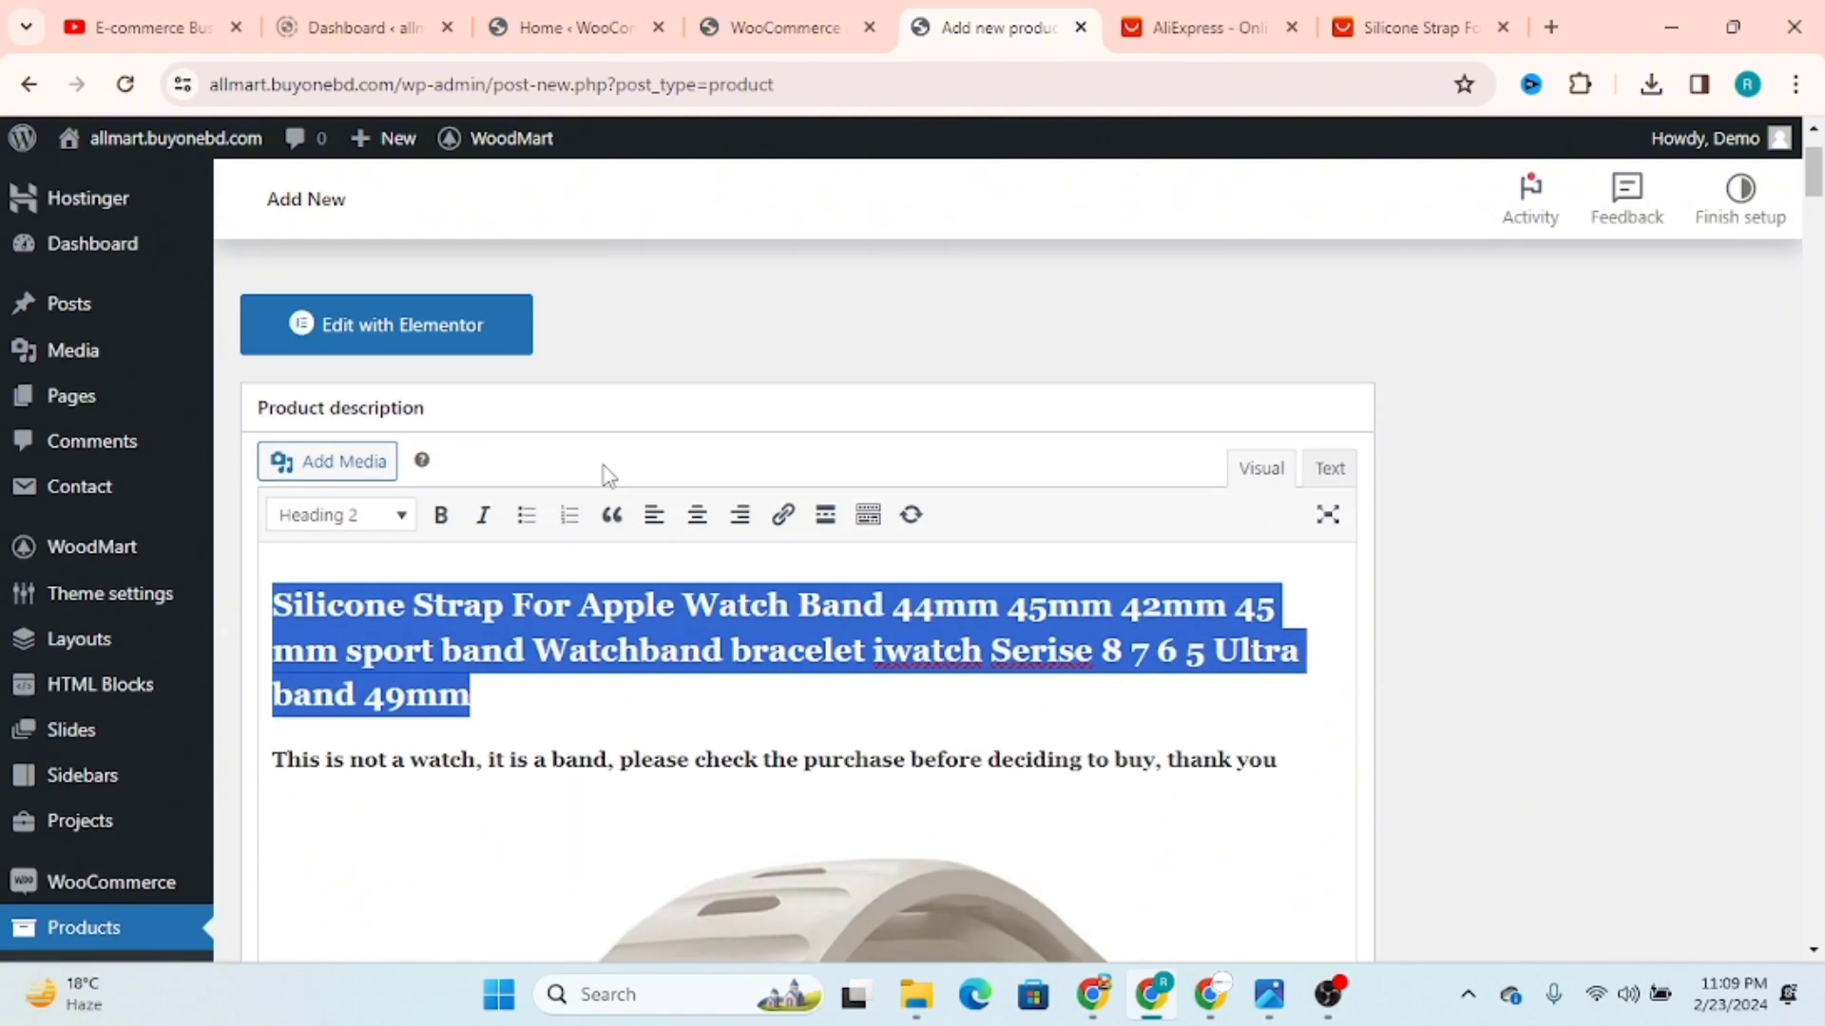
scroll(650, 652, "down", 15)
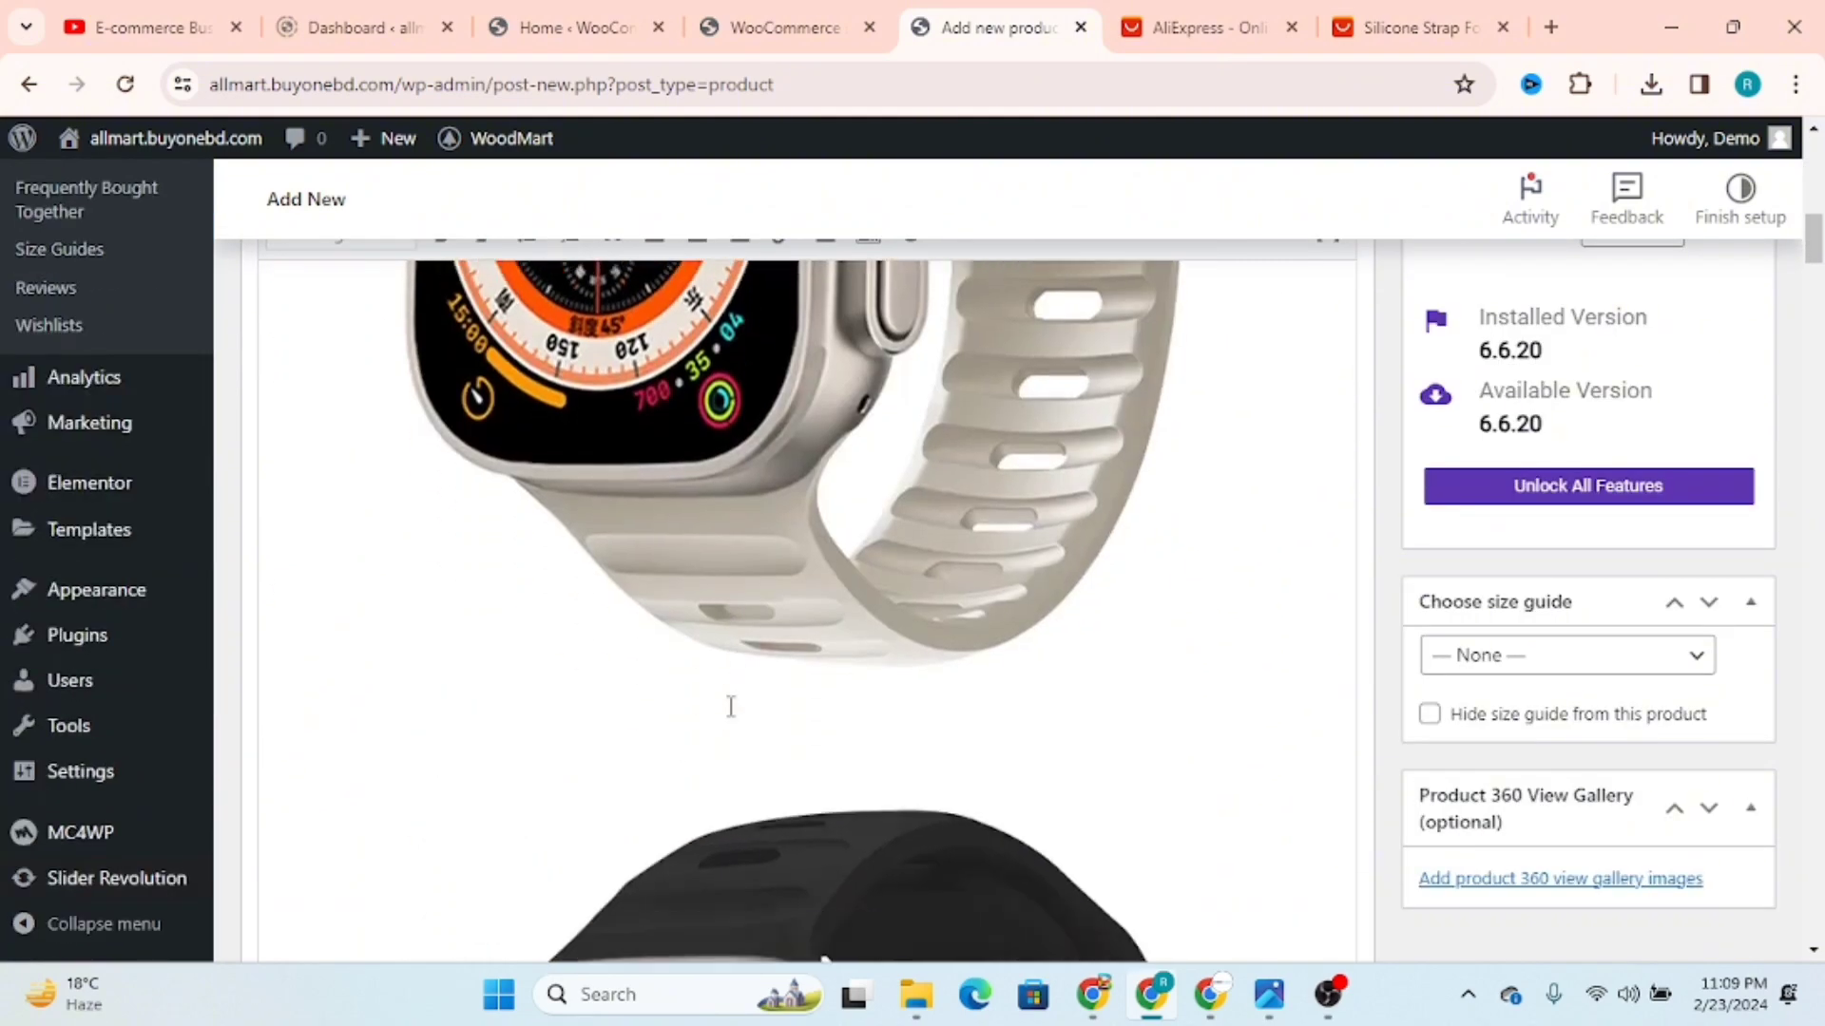
scroll(730, 705, "down", 20)
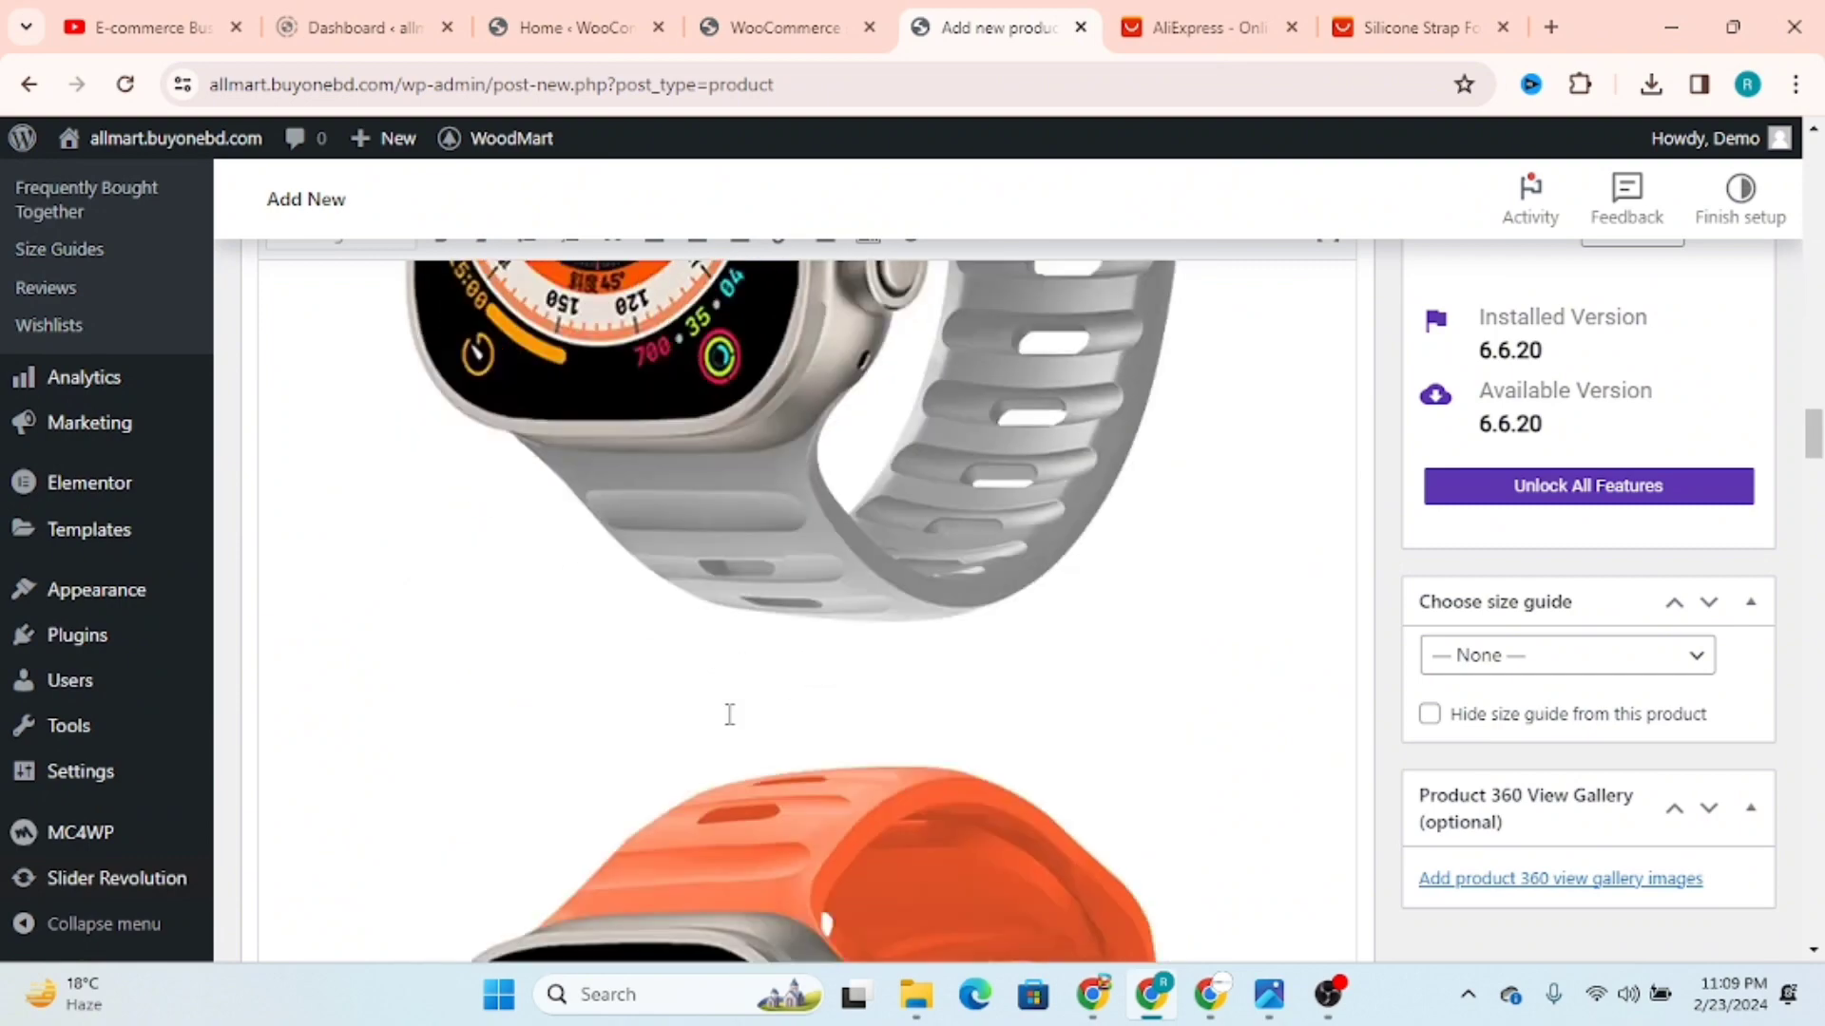
scroll(750, 708, "down", 20)
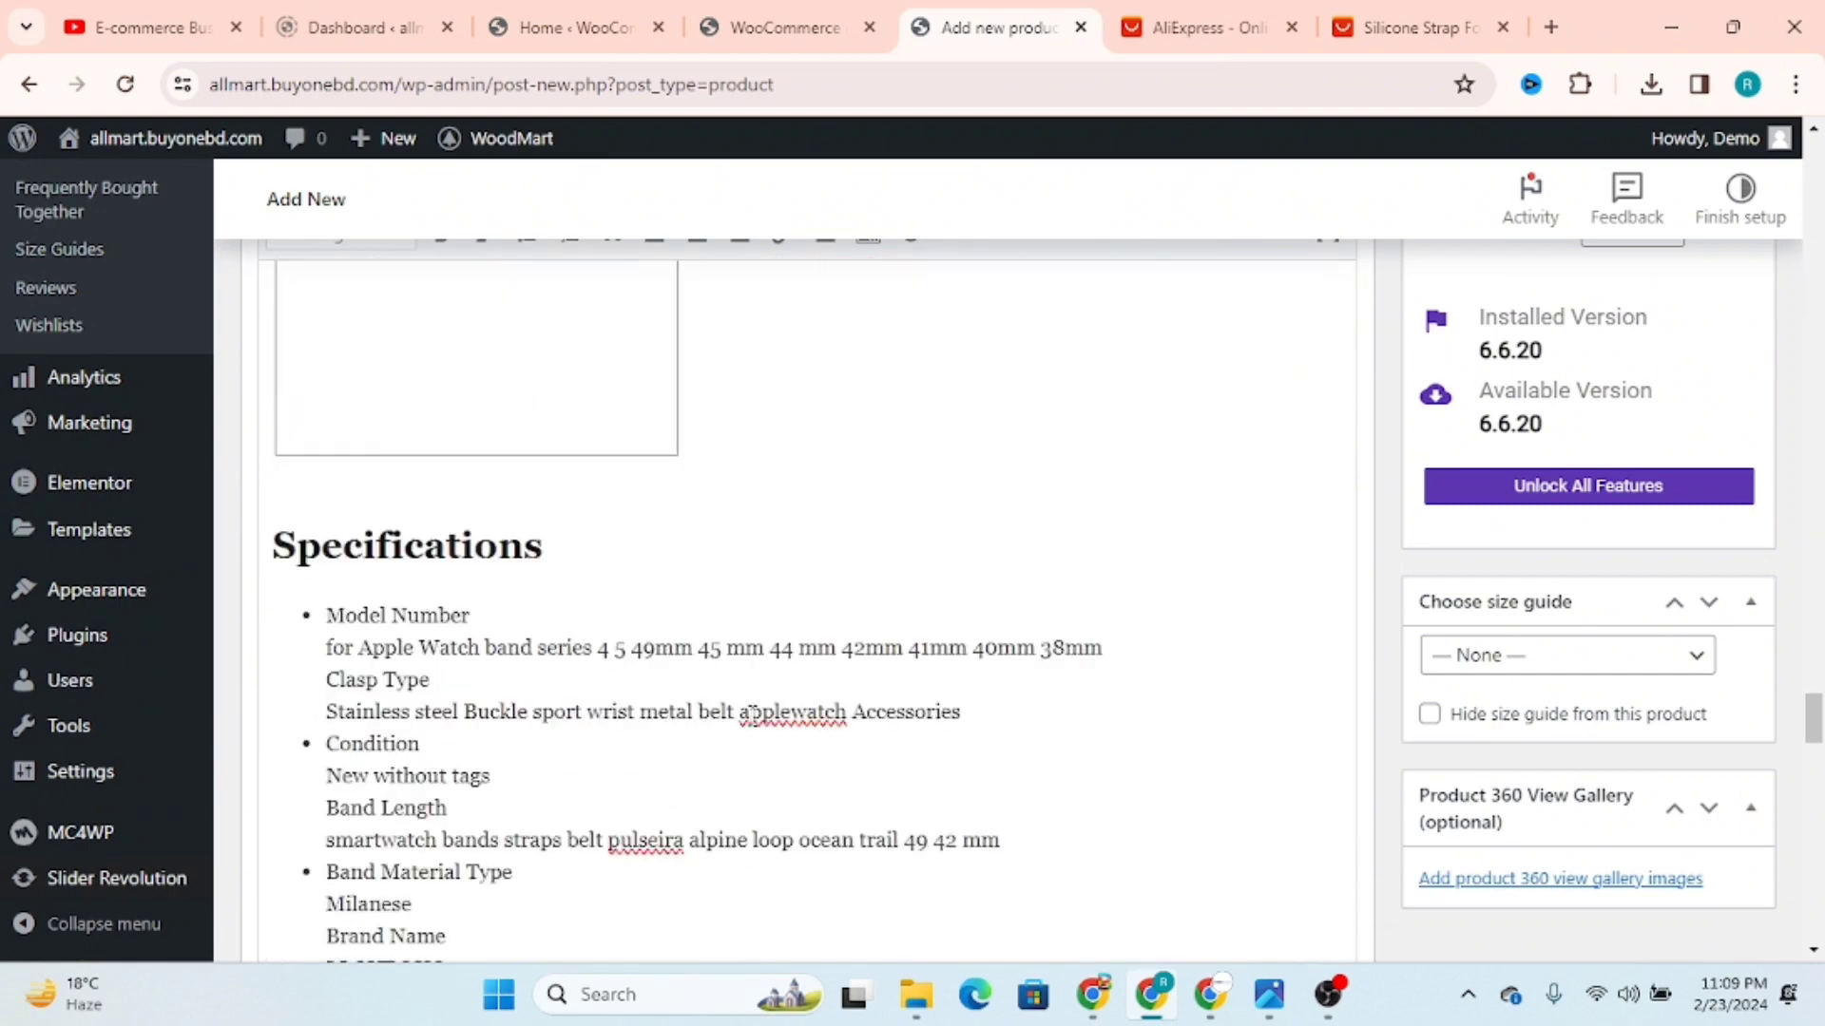
scroll(768, 711, "down", 5)
scroll(768, 710, "up", 10)
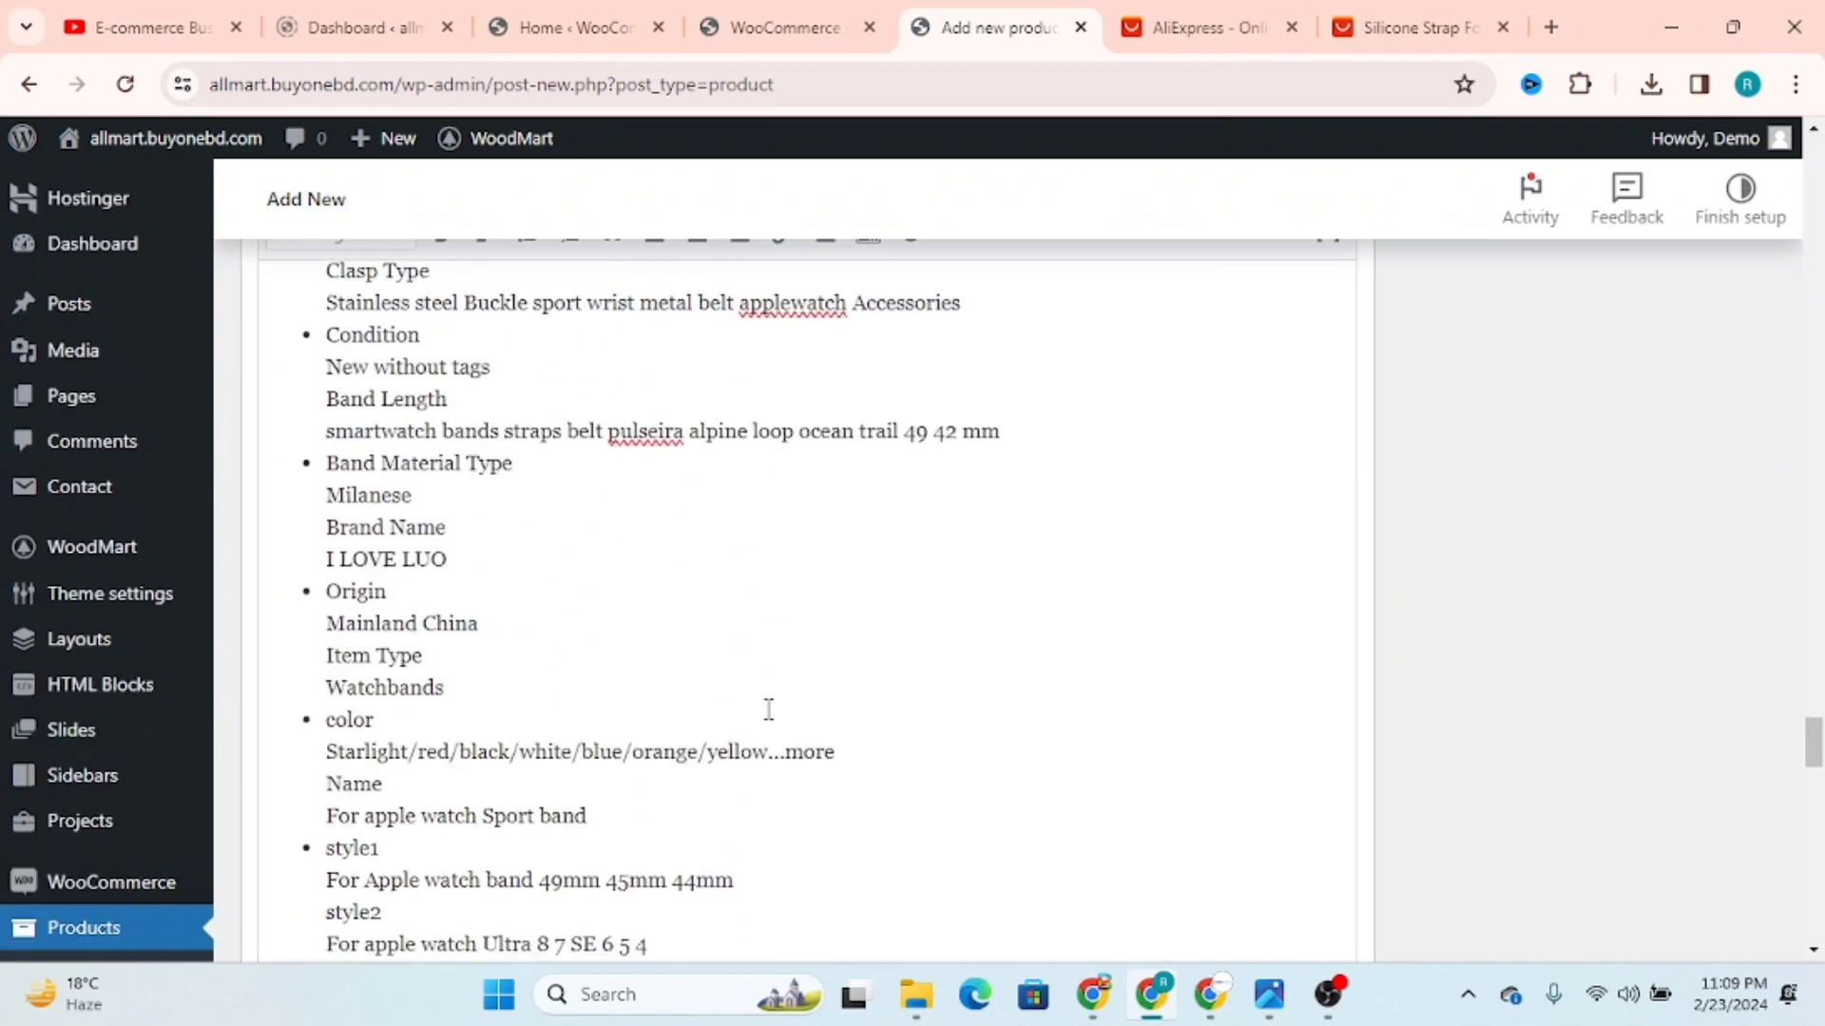
Step: Delete the "Customer Reviews (935)" heading from the end of the product description
scroll(767, 710, "down", 5)
left_click_drag(761, 590, 256, 592)
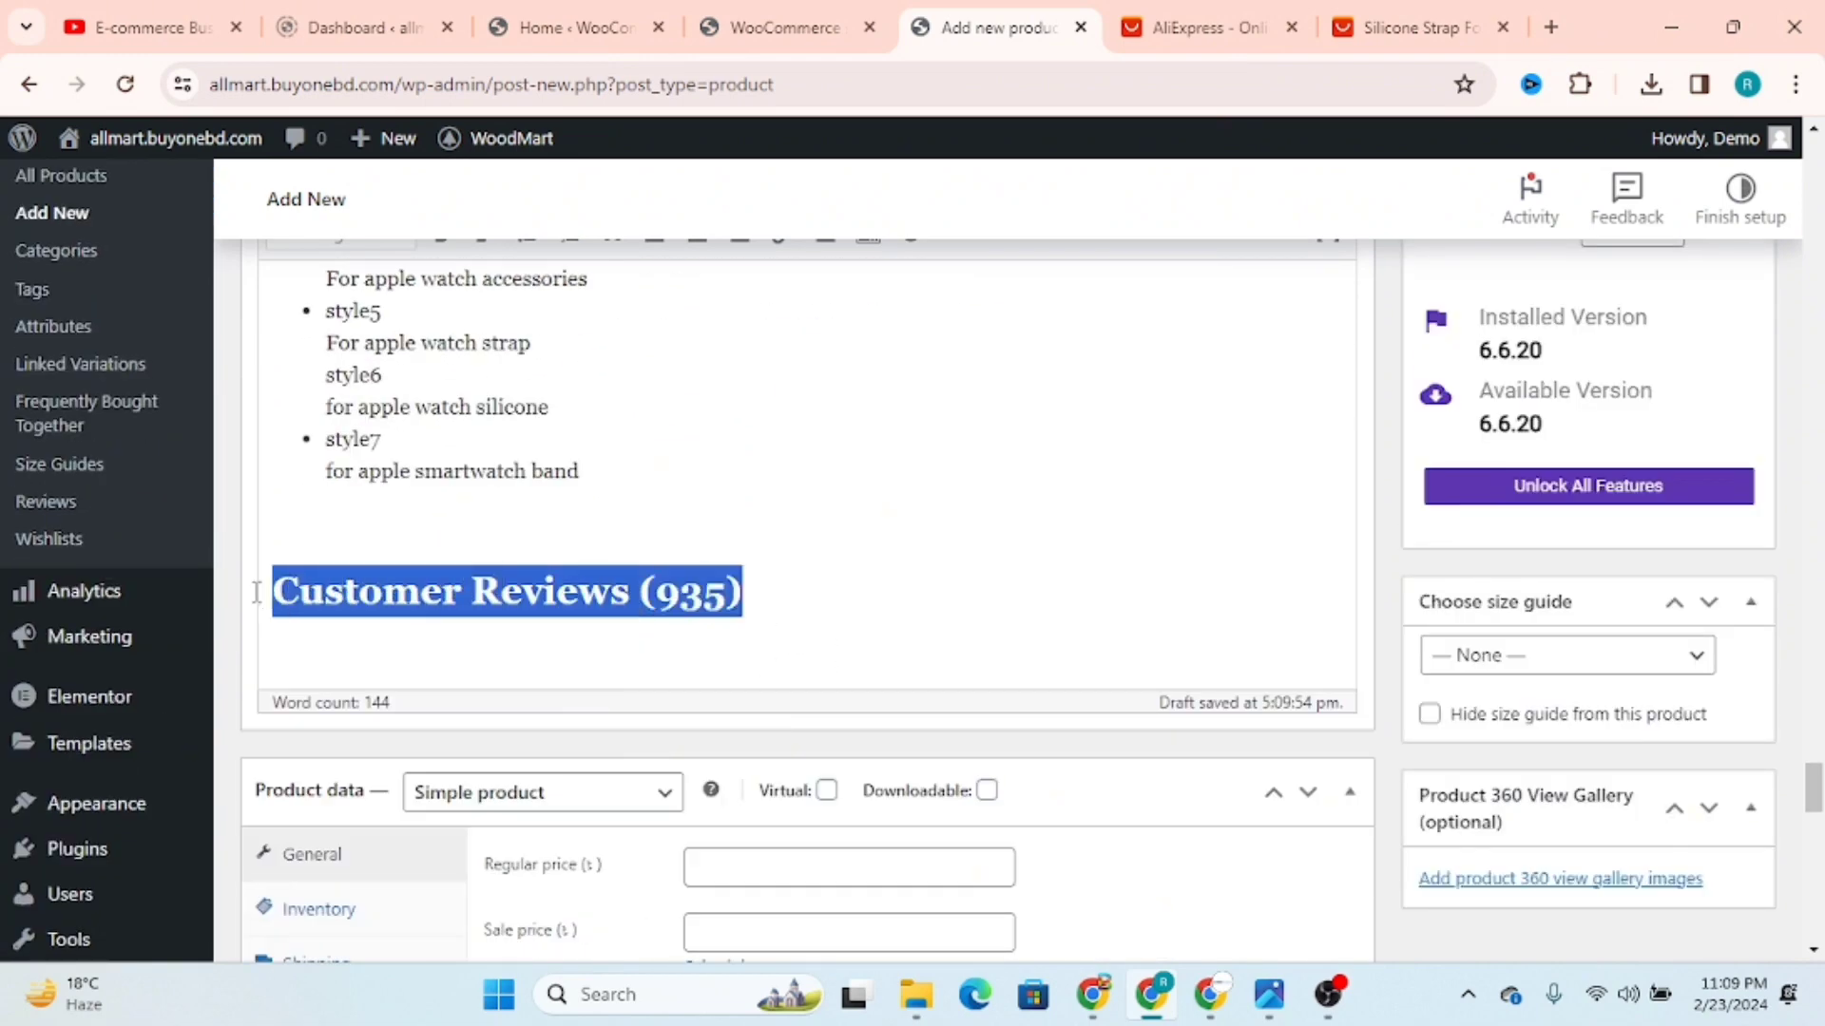
key("BackSpace")
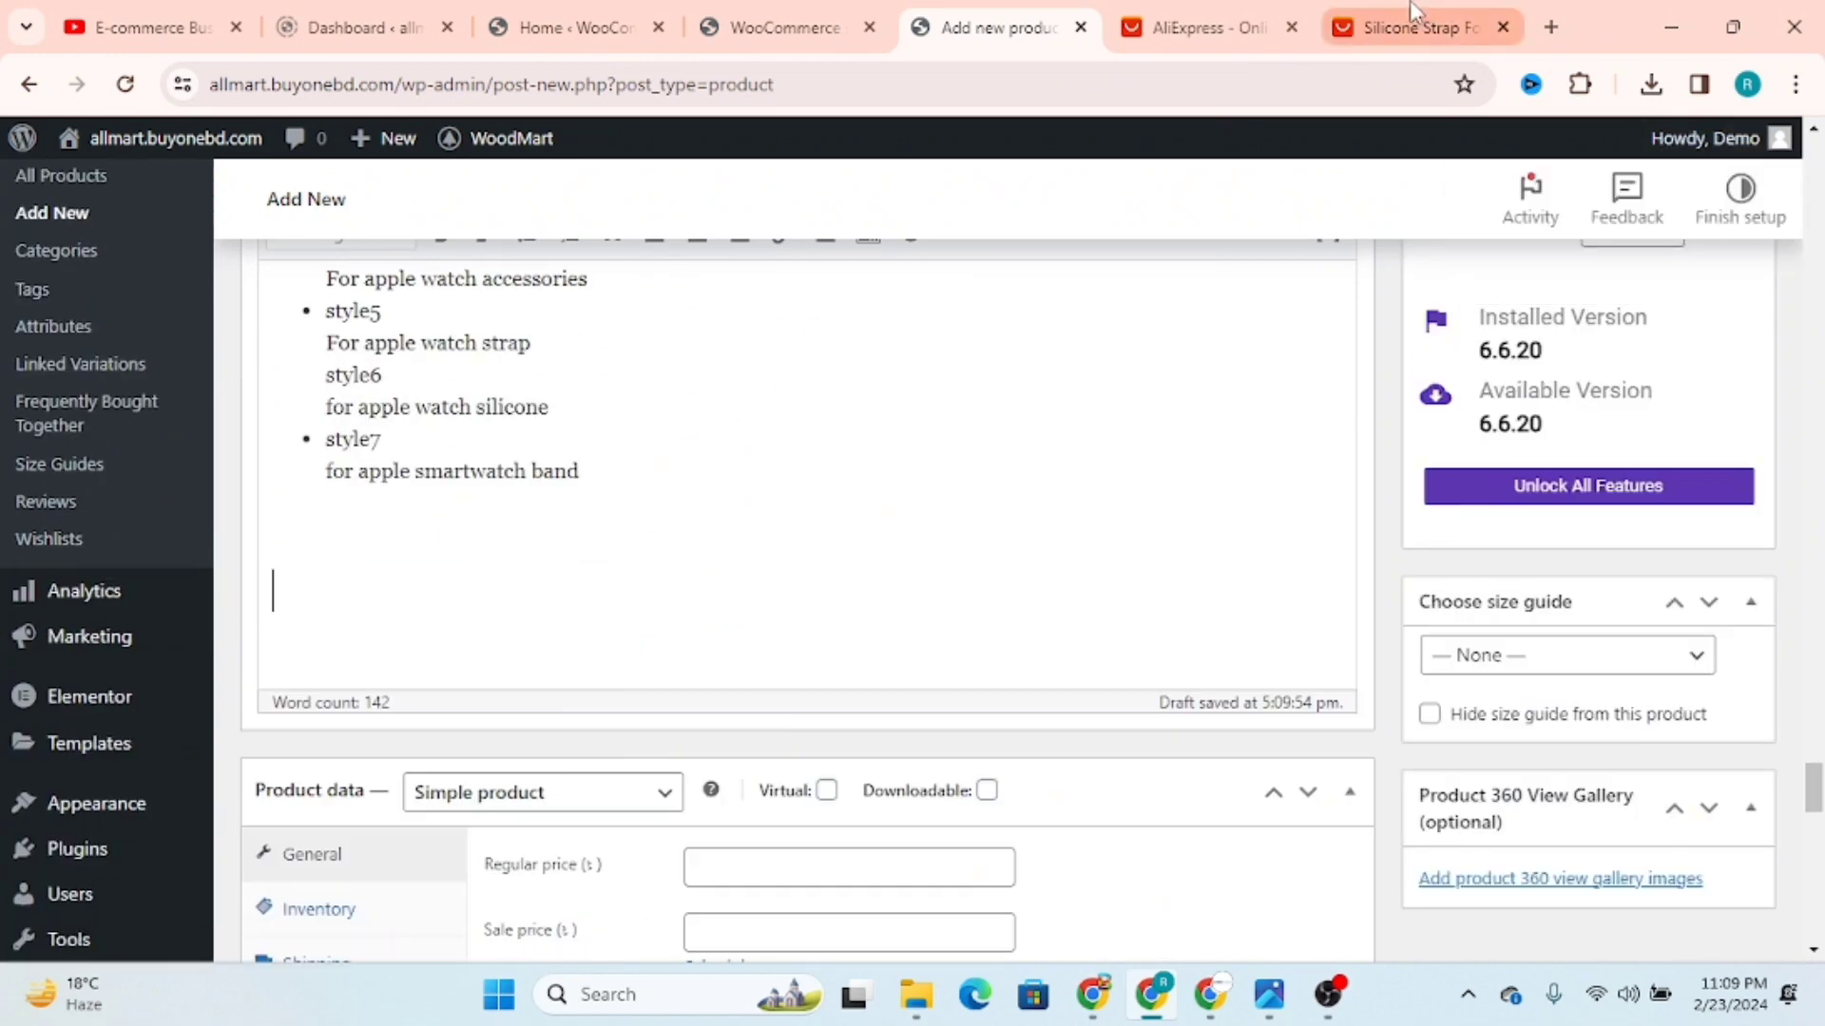
left_click(1416, 27)
left_click(1010, 807)
scroll(1017, 779, "up", 10)
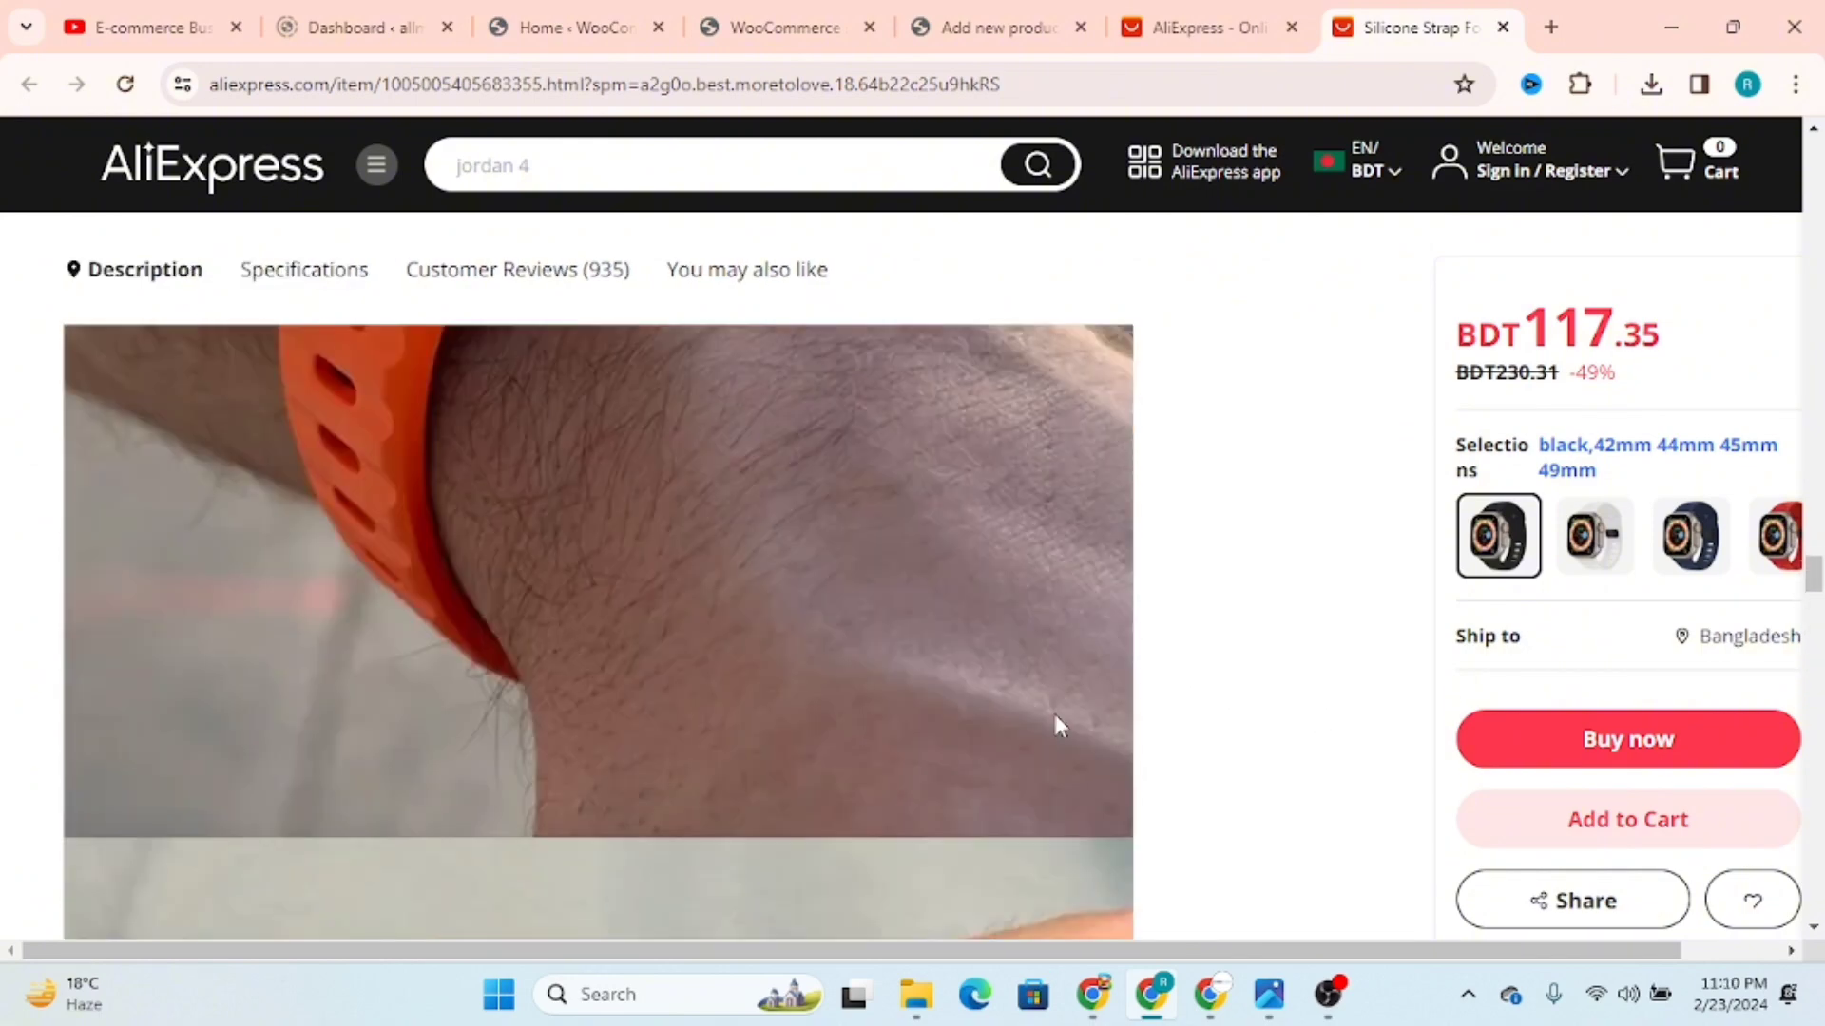
left_click(994, 27)
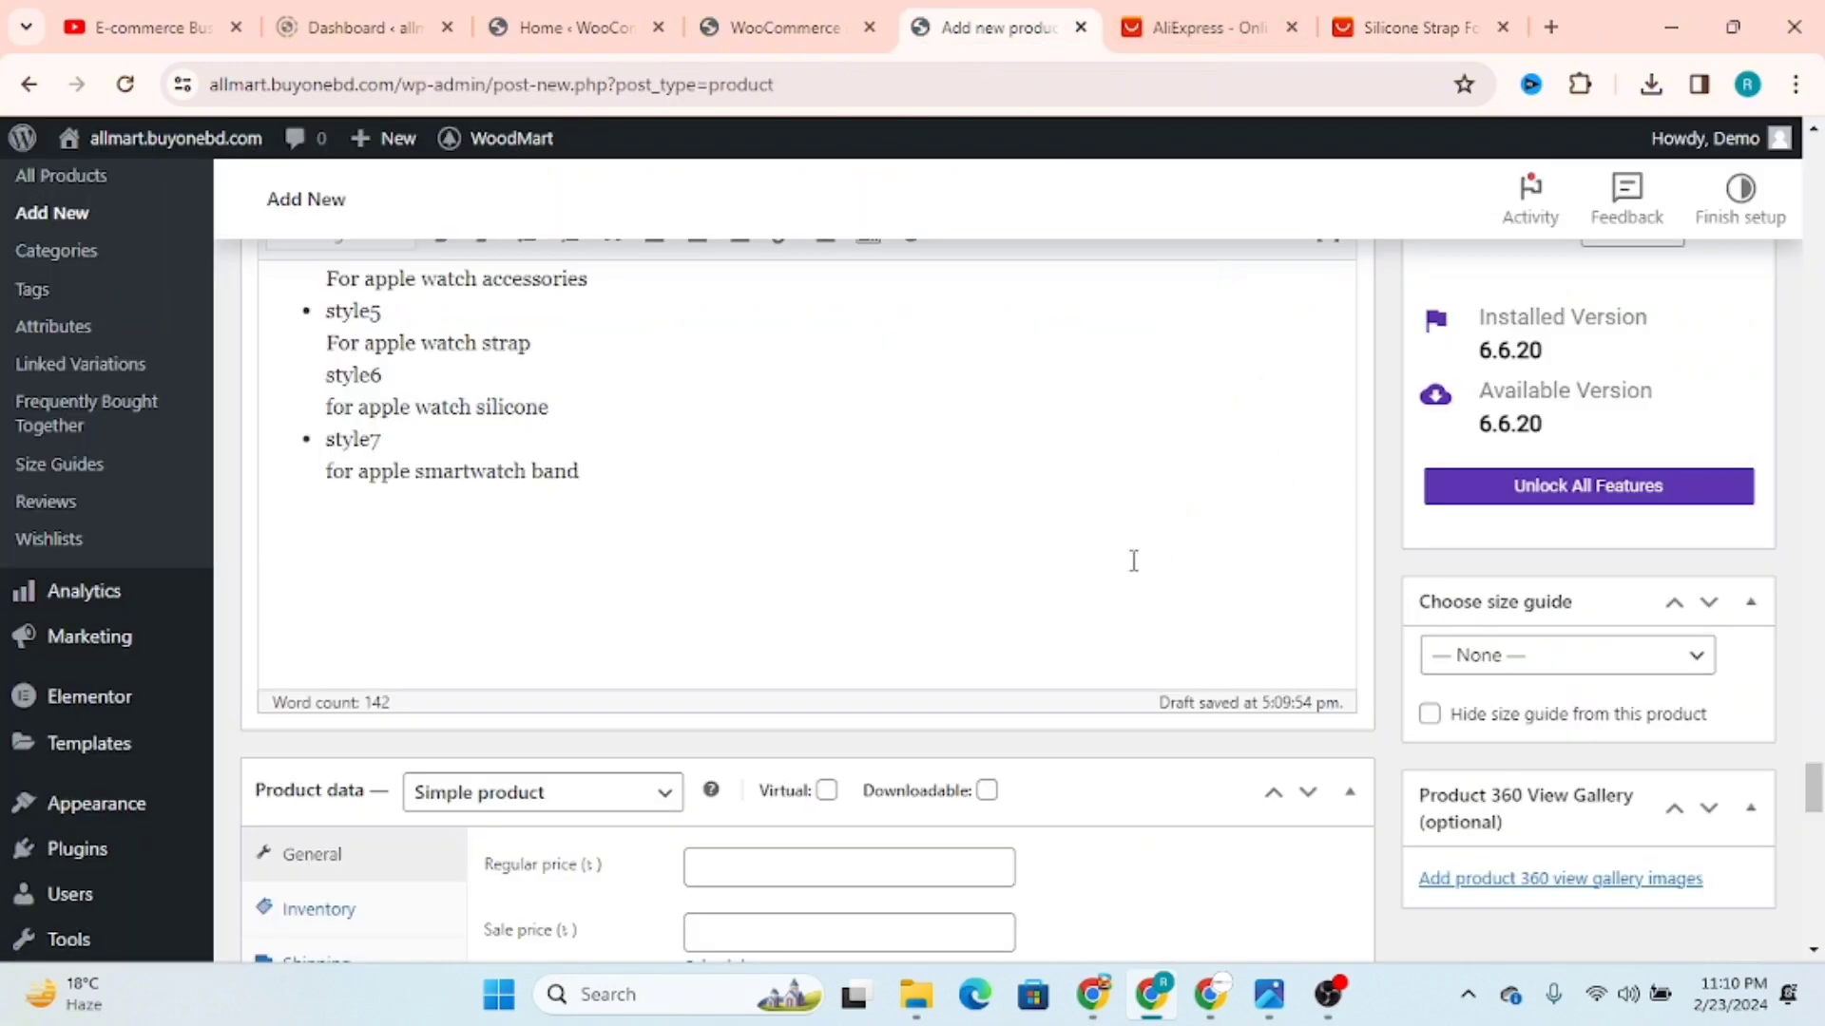
Step: View the available product types in the product data section, keeping Simple product and leaving the section expanded
scroll(1024, 572, "down", 1)
left_click(541, 522)
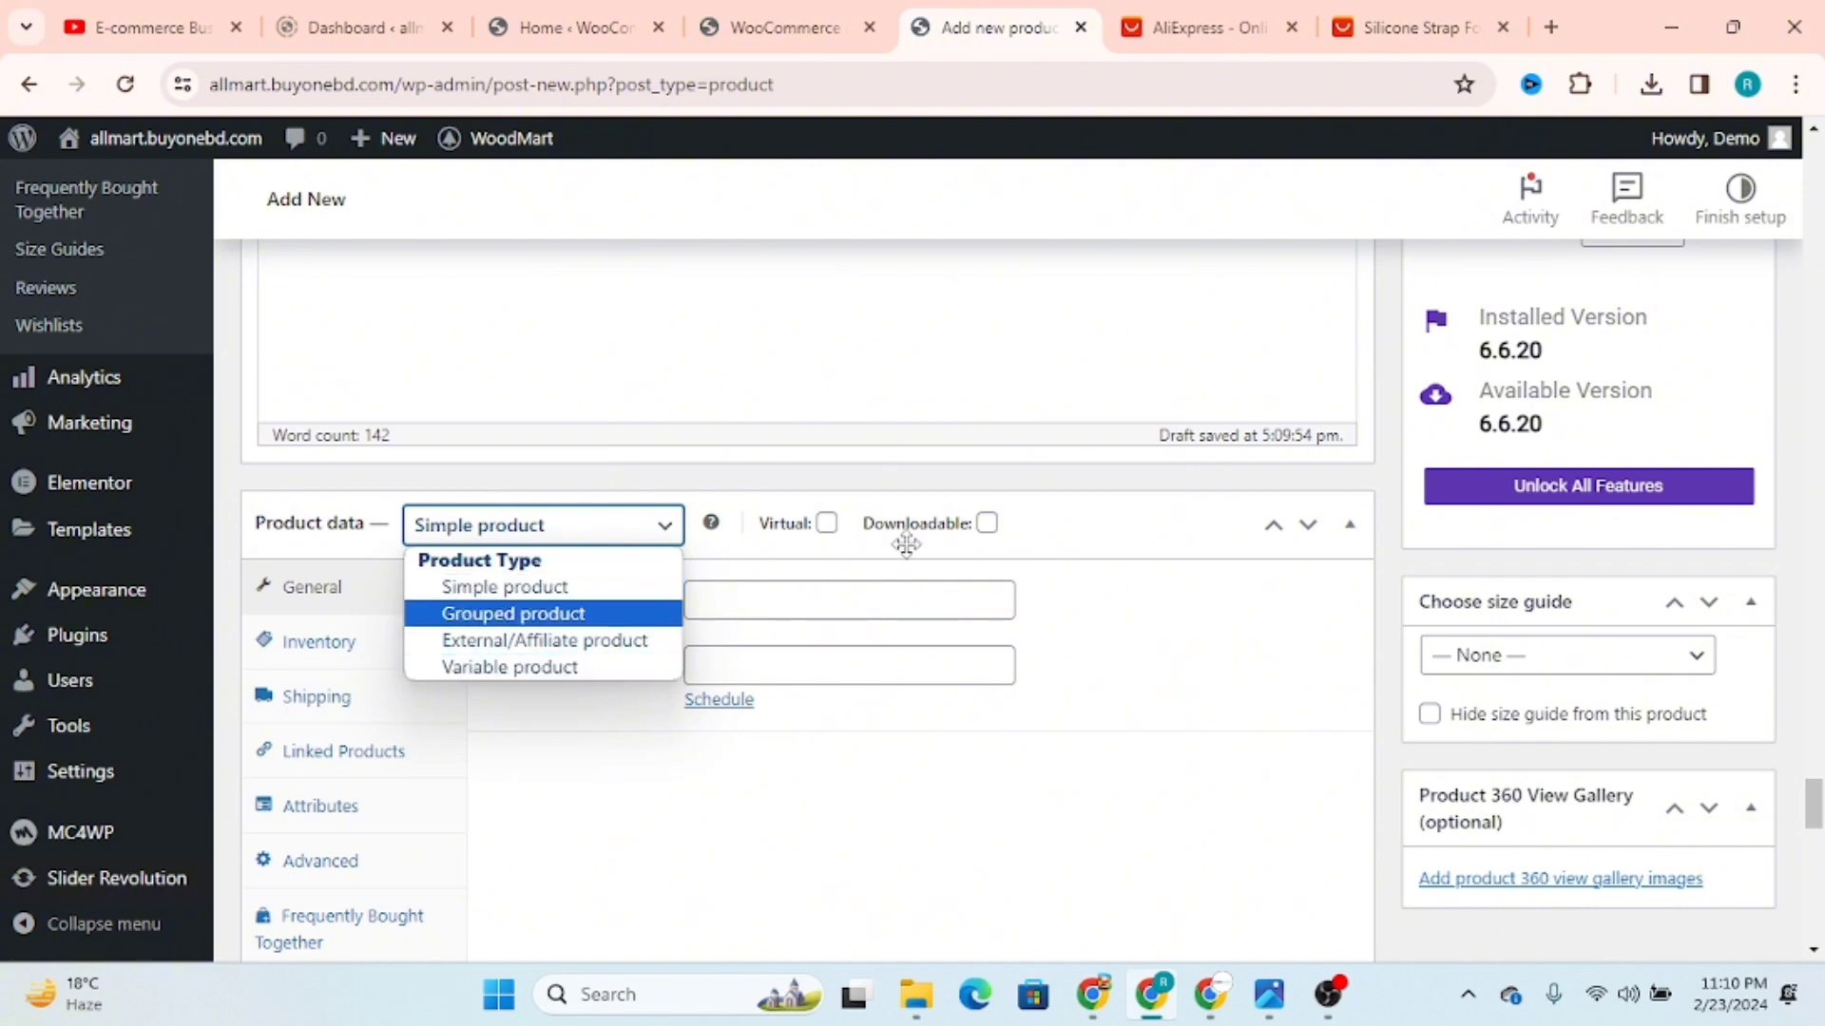
left_click(1014, 547)
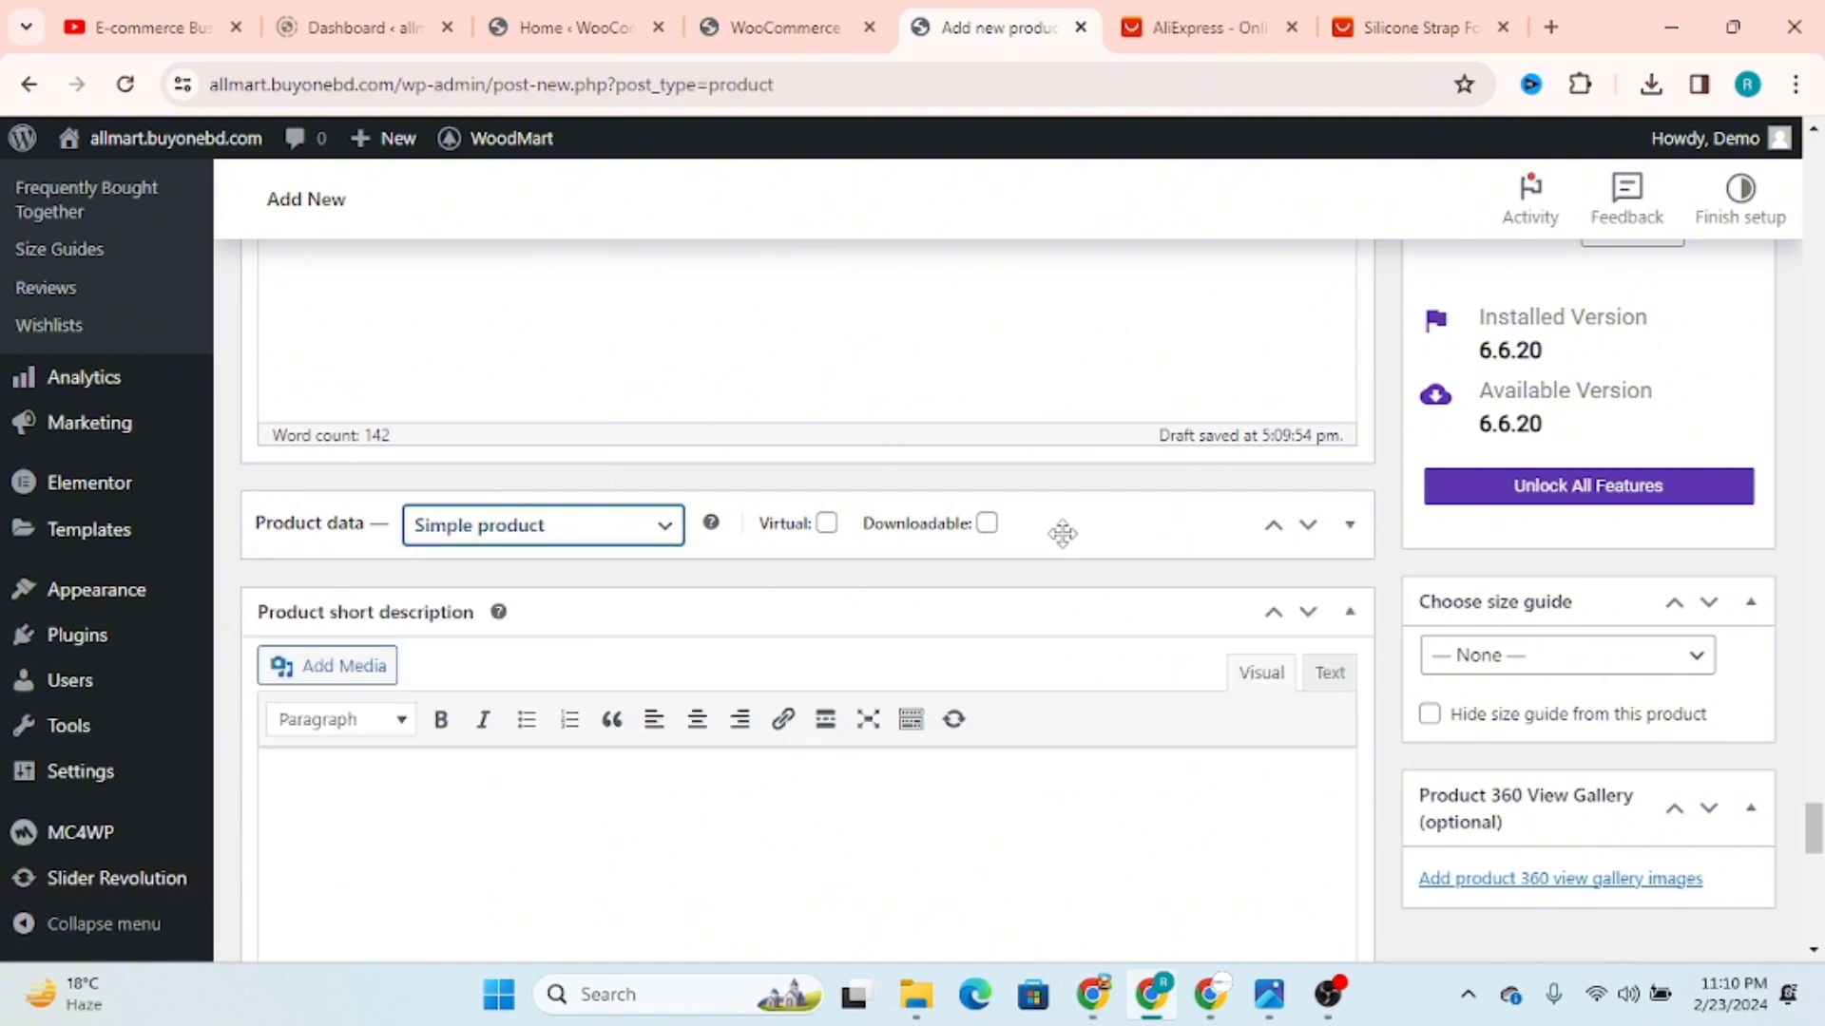
left_click(668, 528)
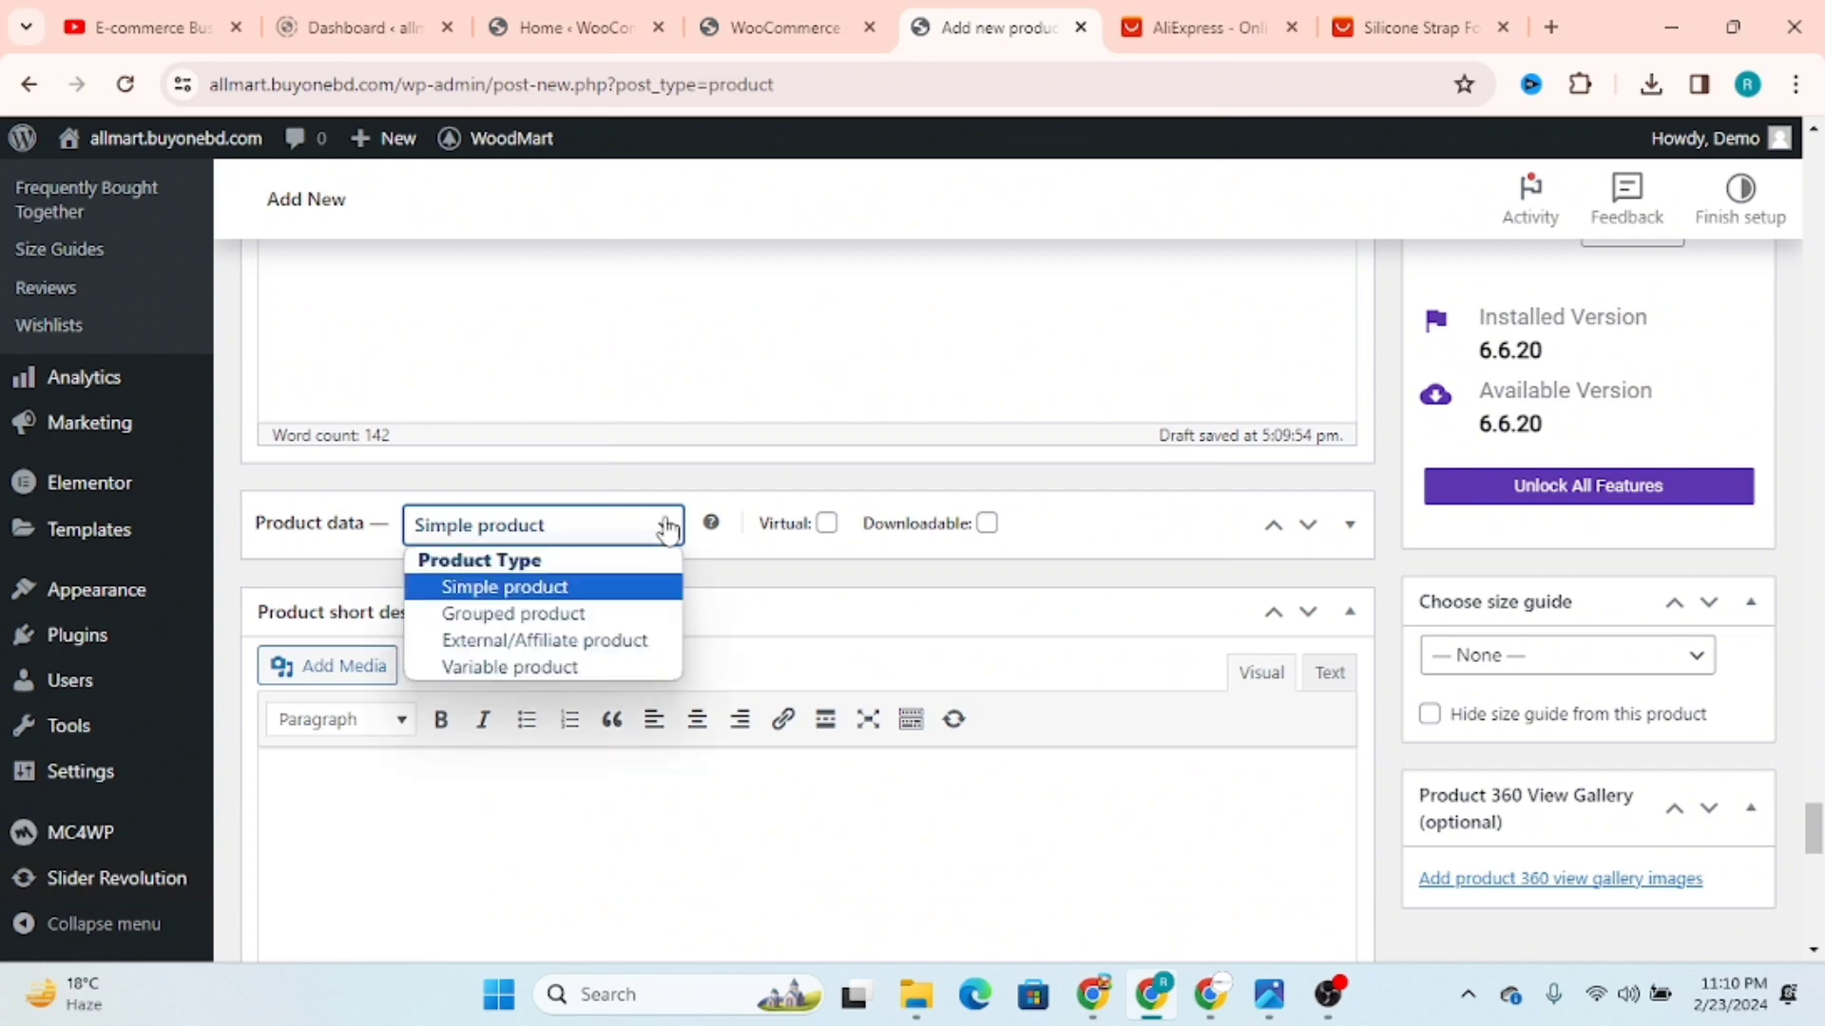
left_click(1349, 531)
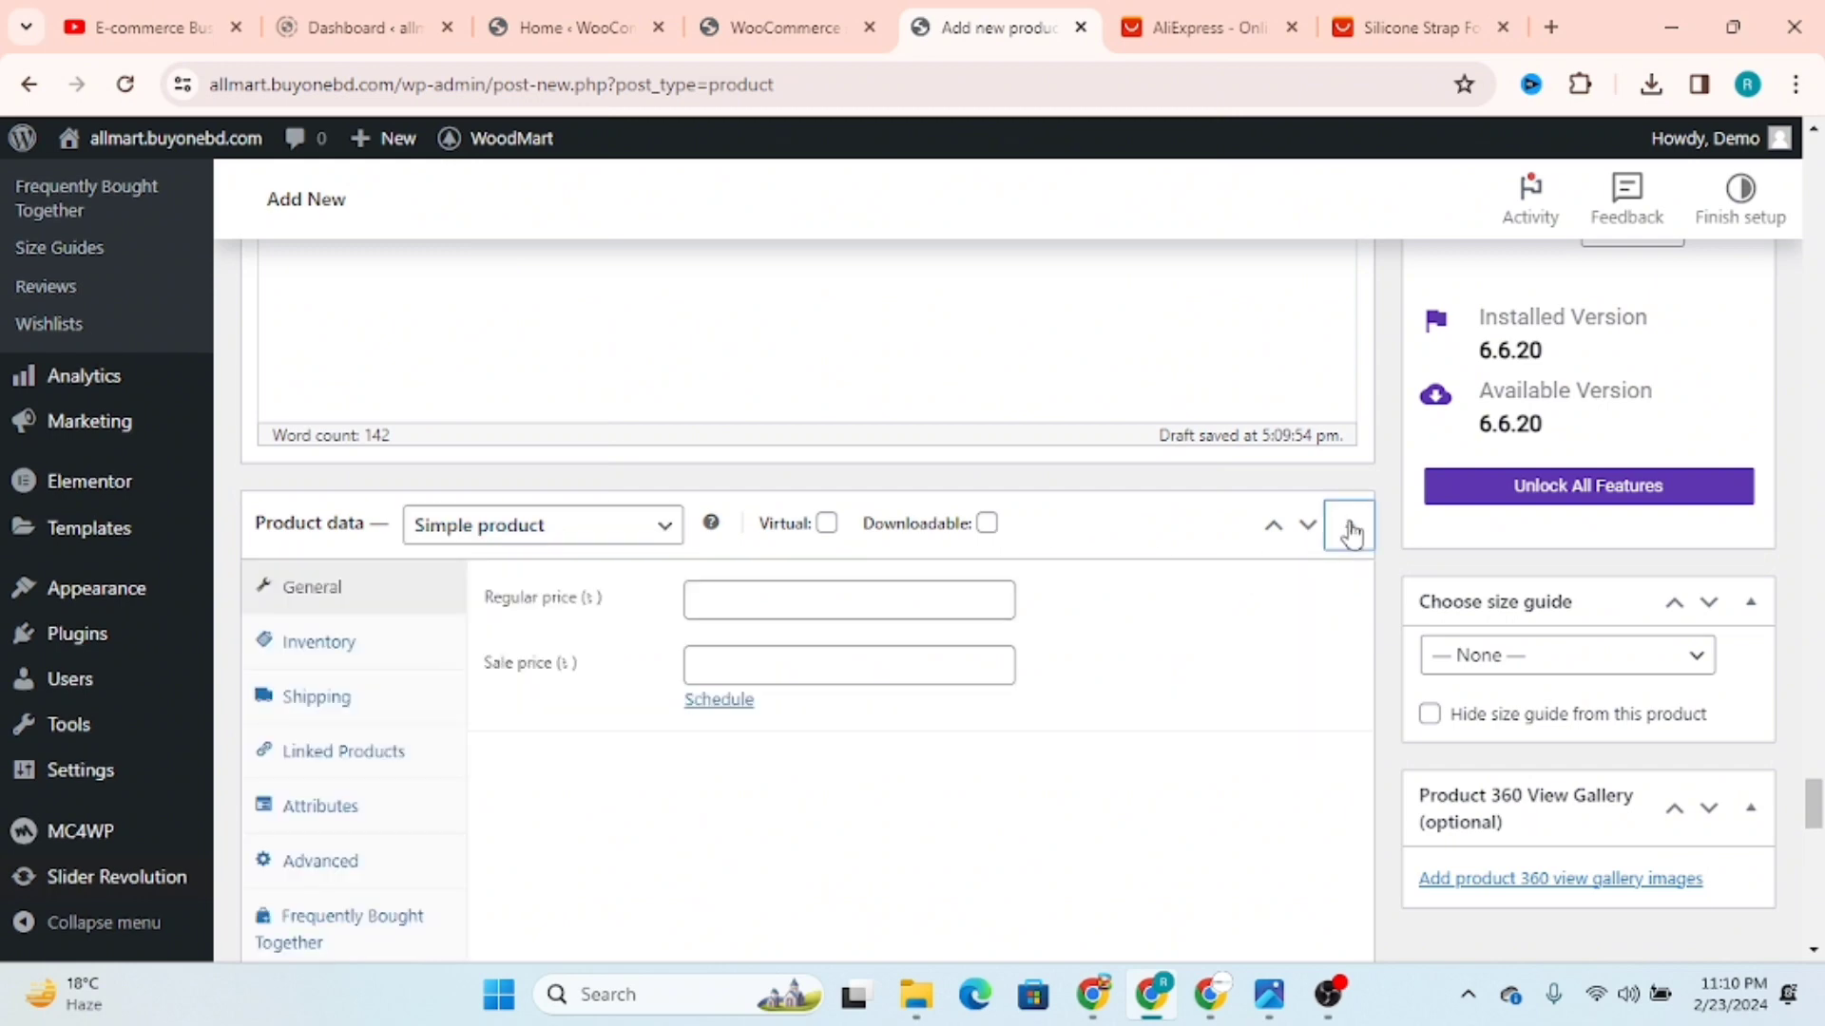
Step: Set the product's regular price to 230, based on the crossed-out original price in the strap listing
left_click(732, 594)
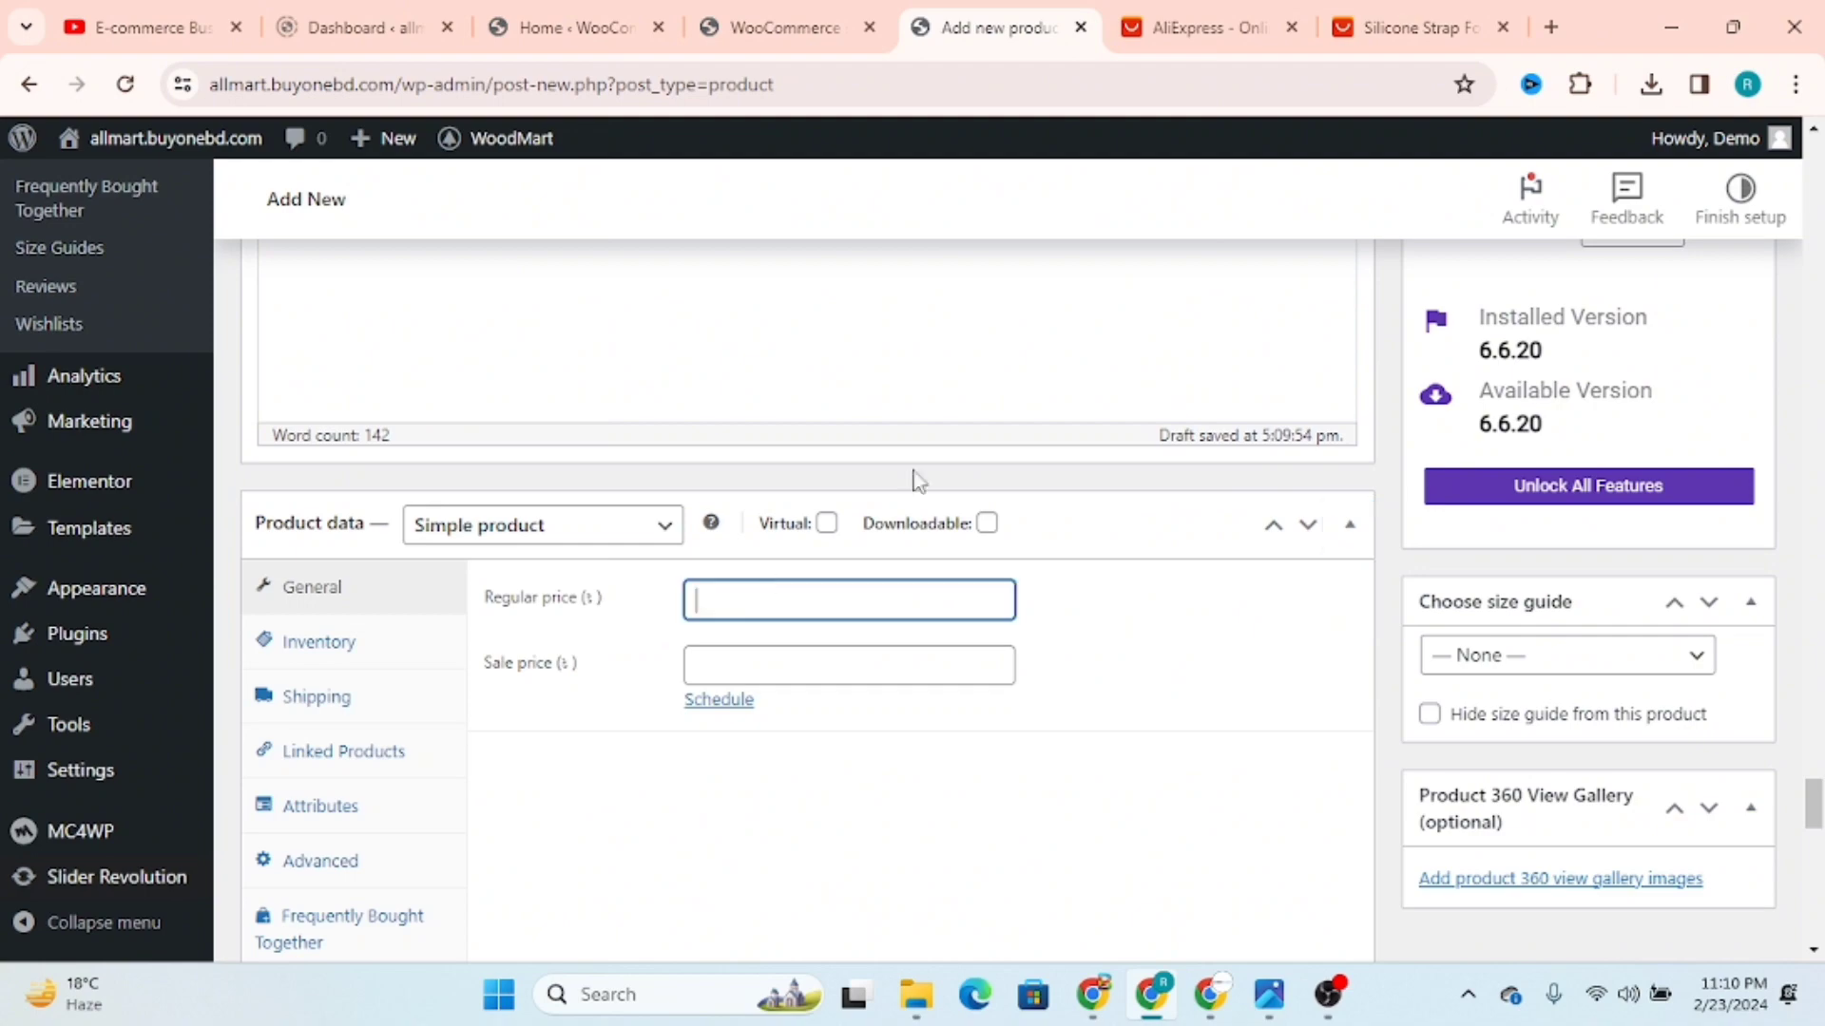
left_click(1202, 25)
left_click(1425, 25)
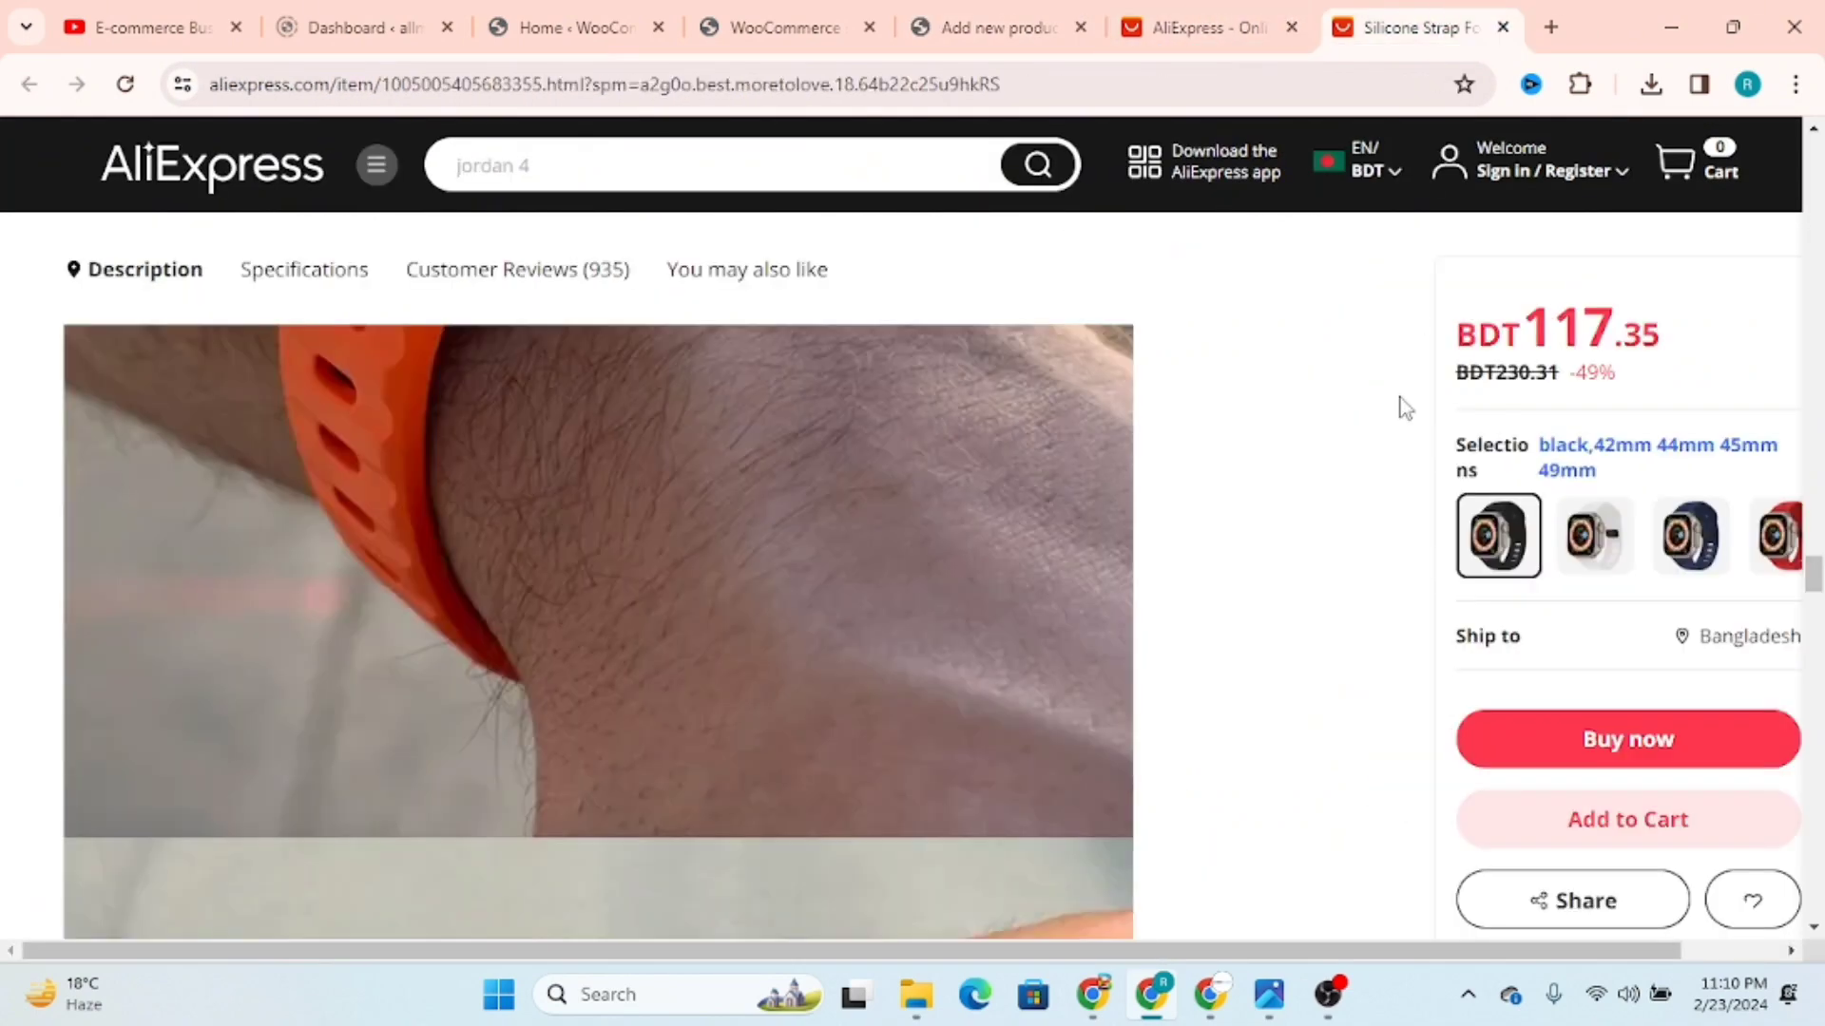
scroll(1310, 418, "up", 3)
scroll(1309, 418, "up", 15)
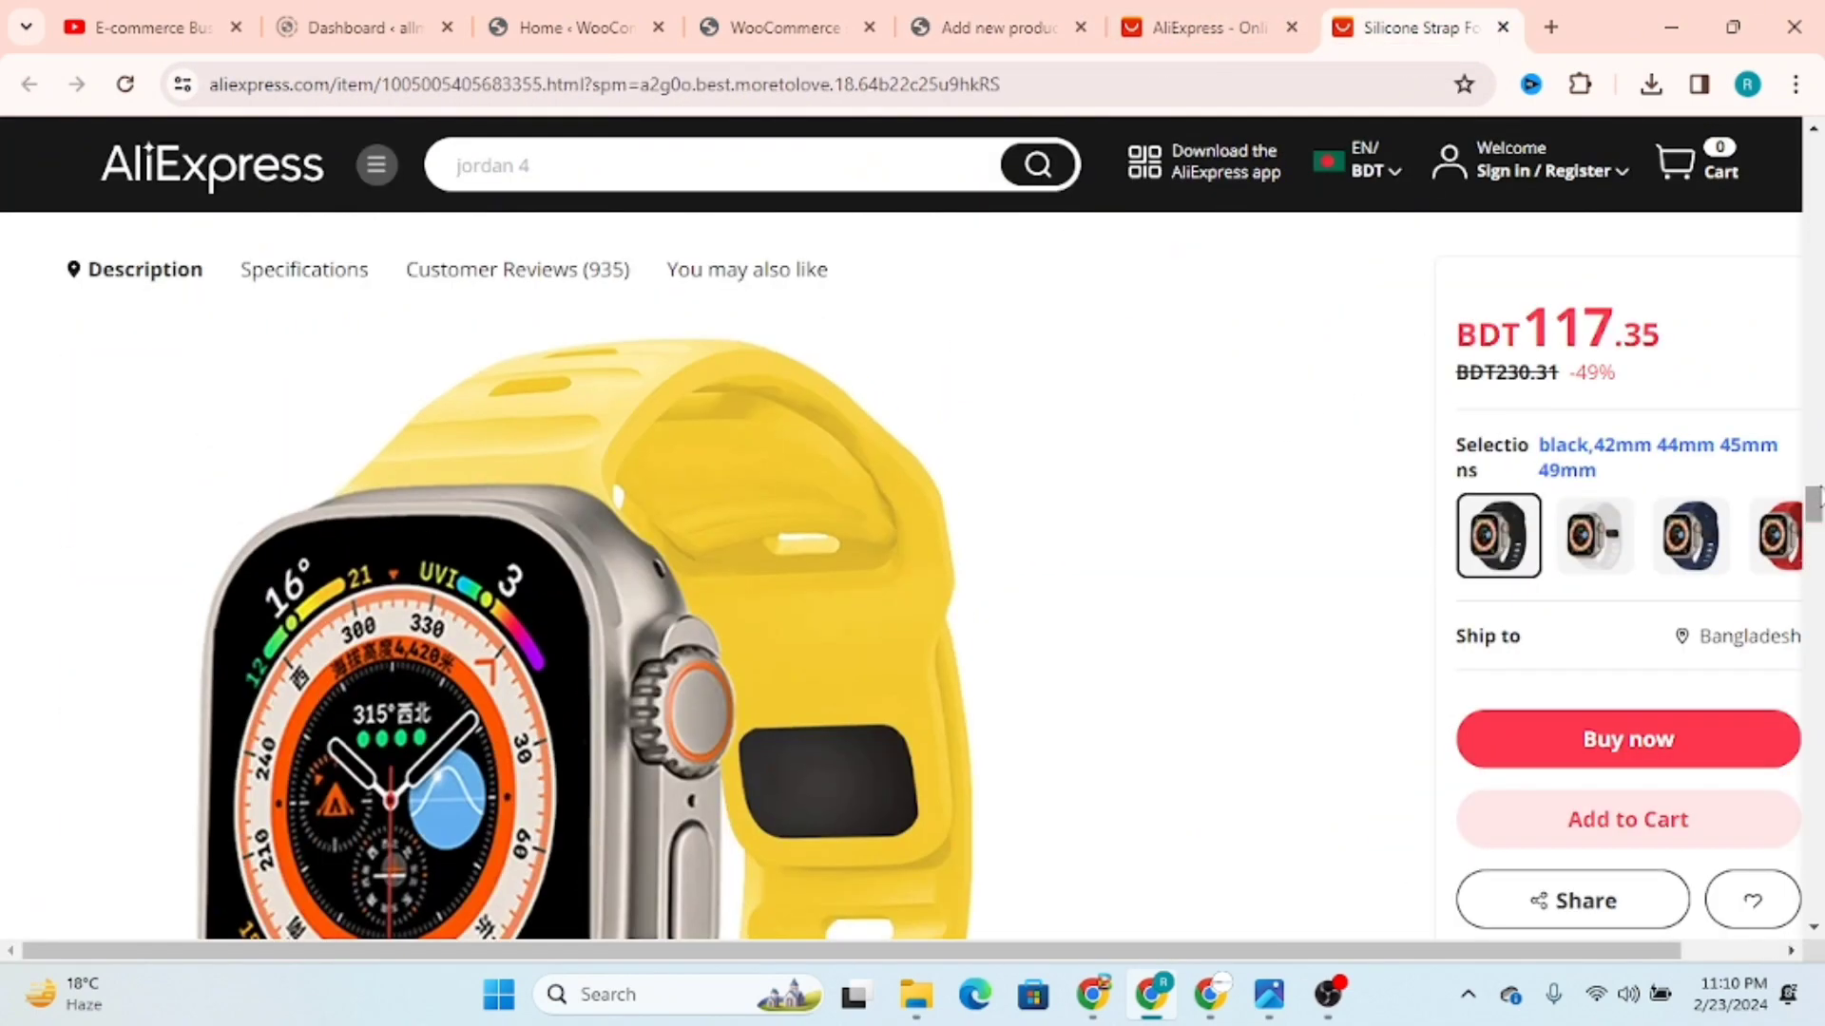
scroll(932, 570, "up", 6)
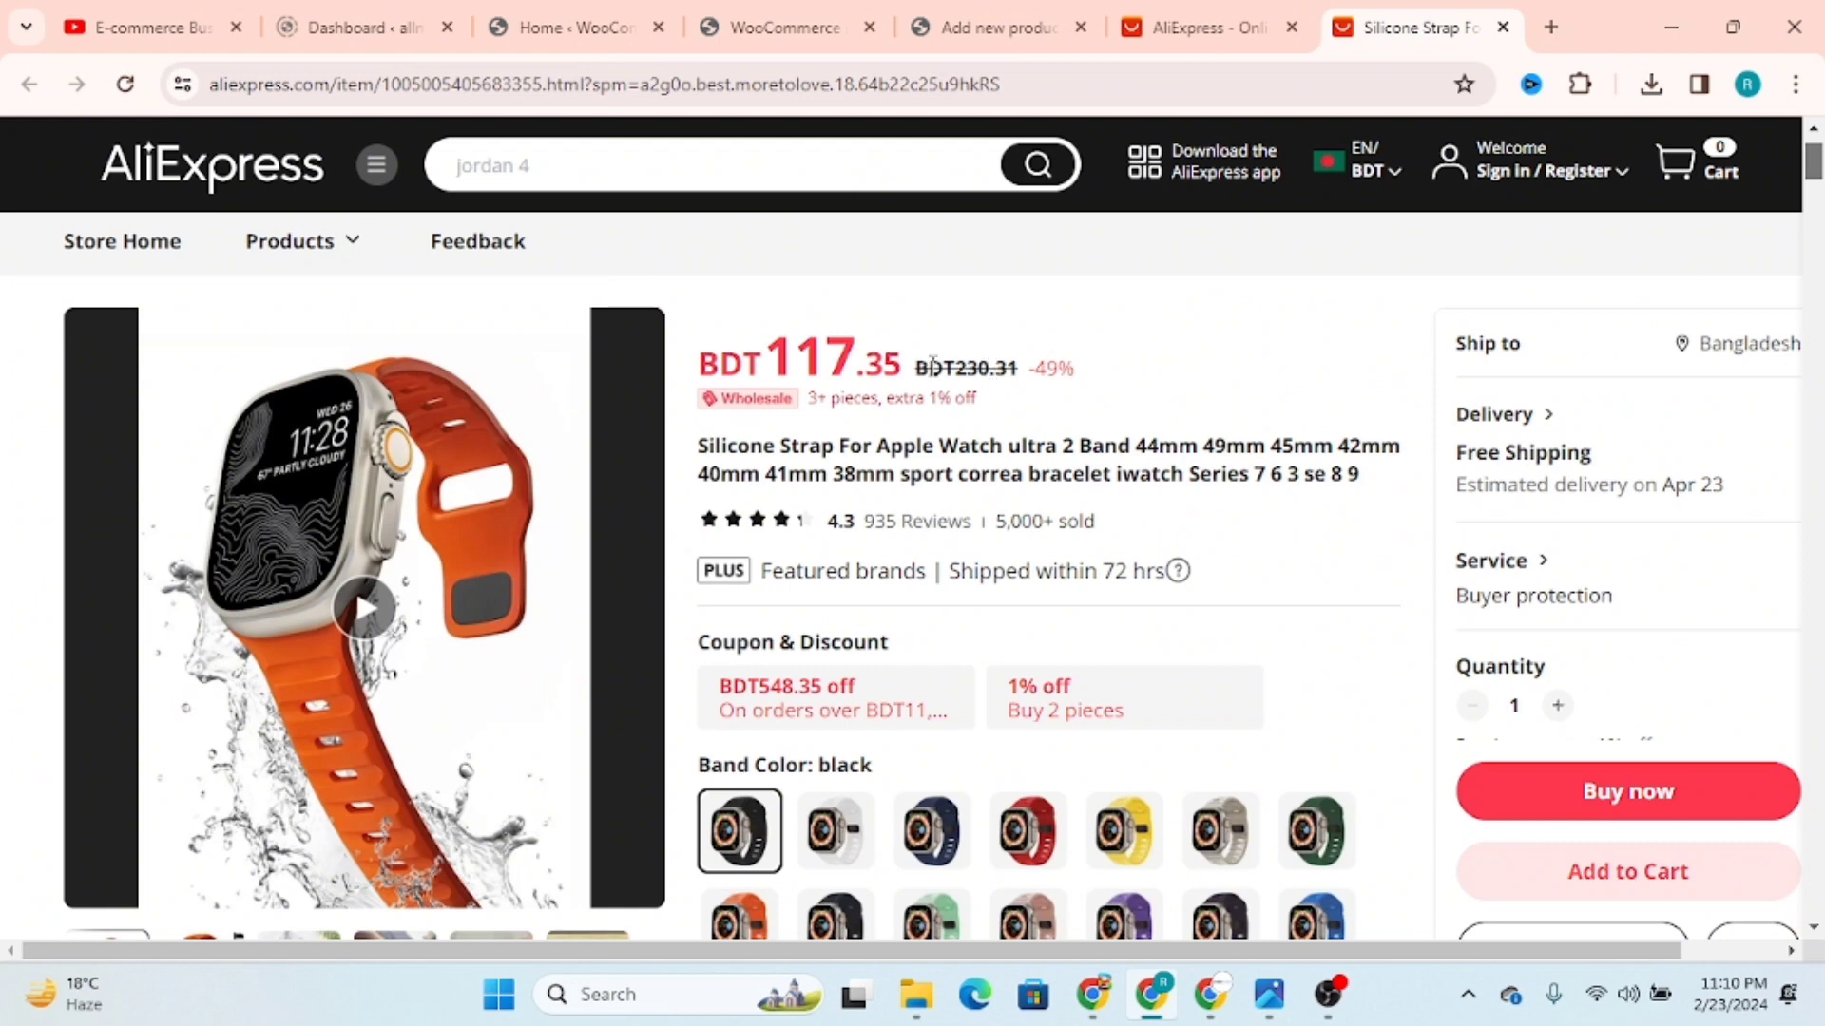
left_click_drag(933, 365, 1019, 368)
left_click(998, 27)
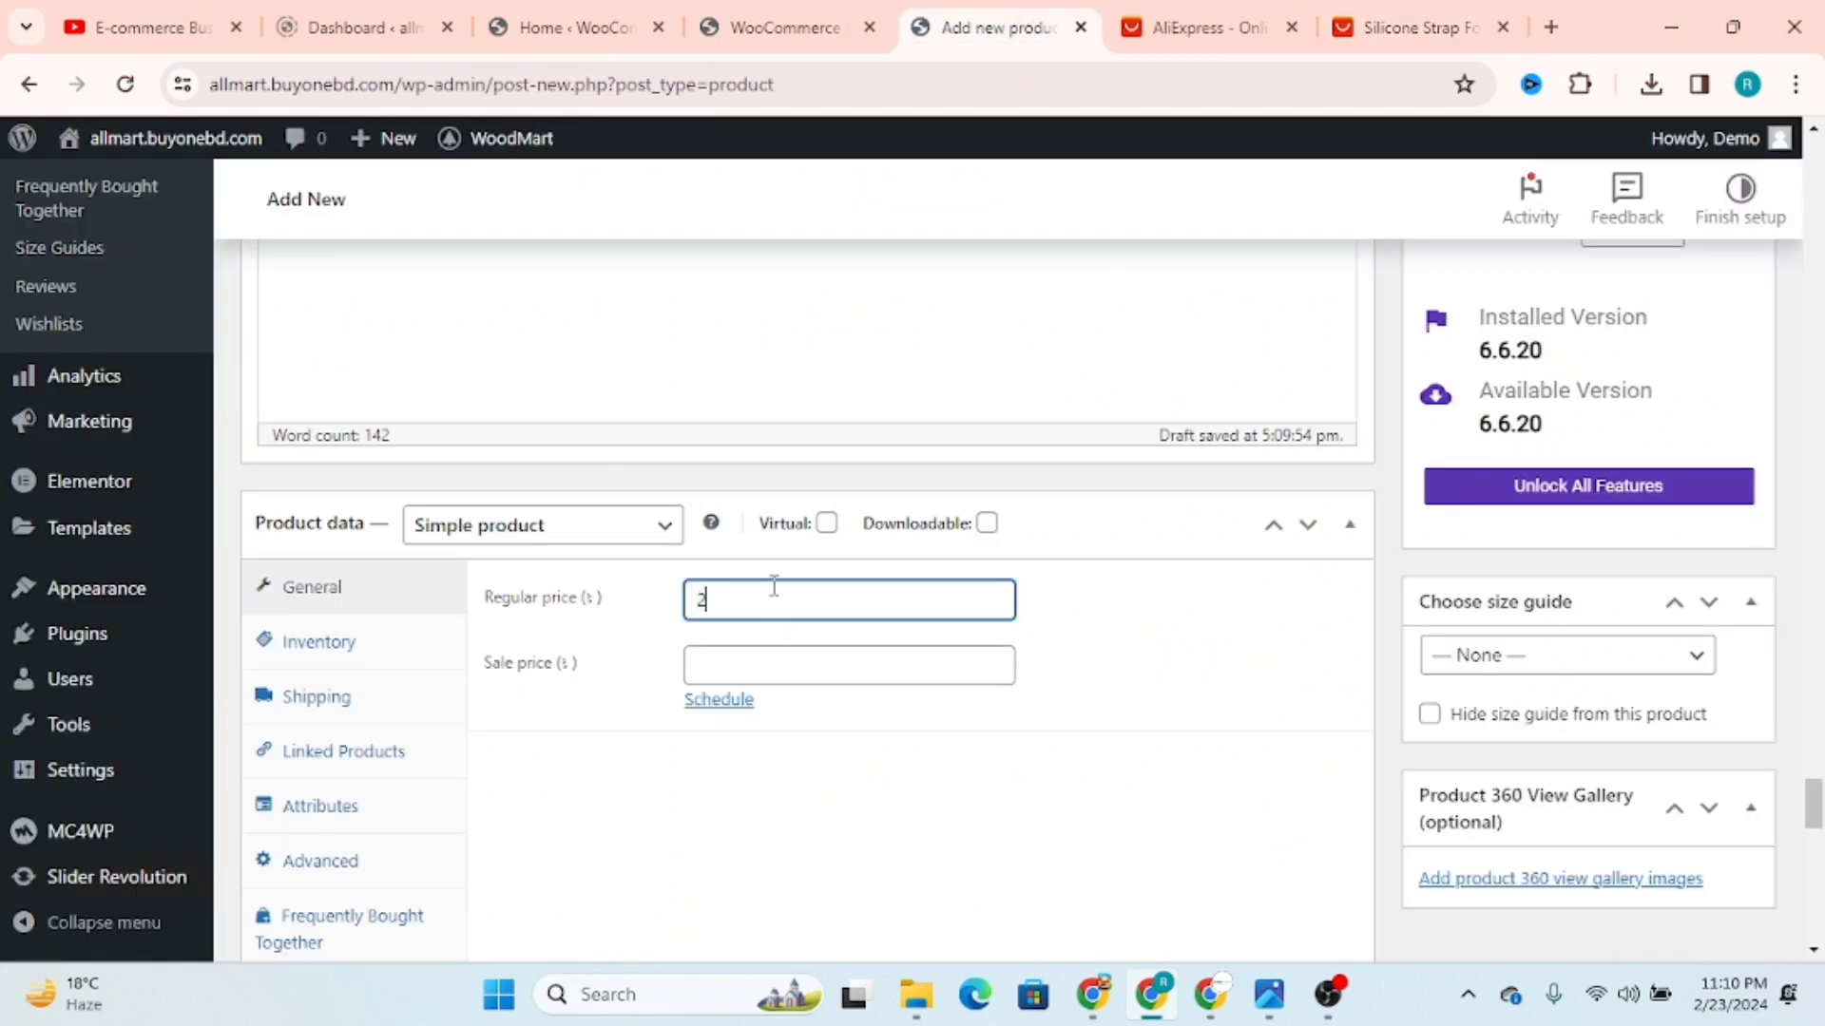
Step: Copy 117 from the strap listing's discounted price and enter it as the product's sale price
left_click(1429, 30)
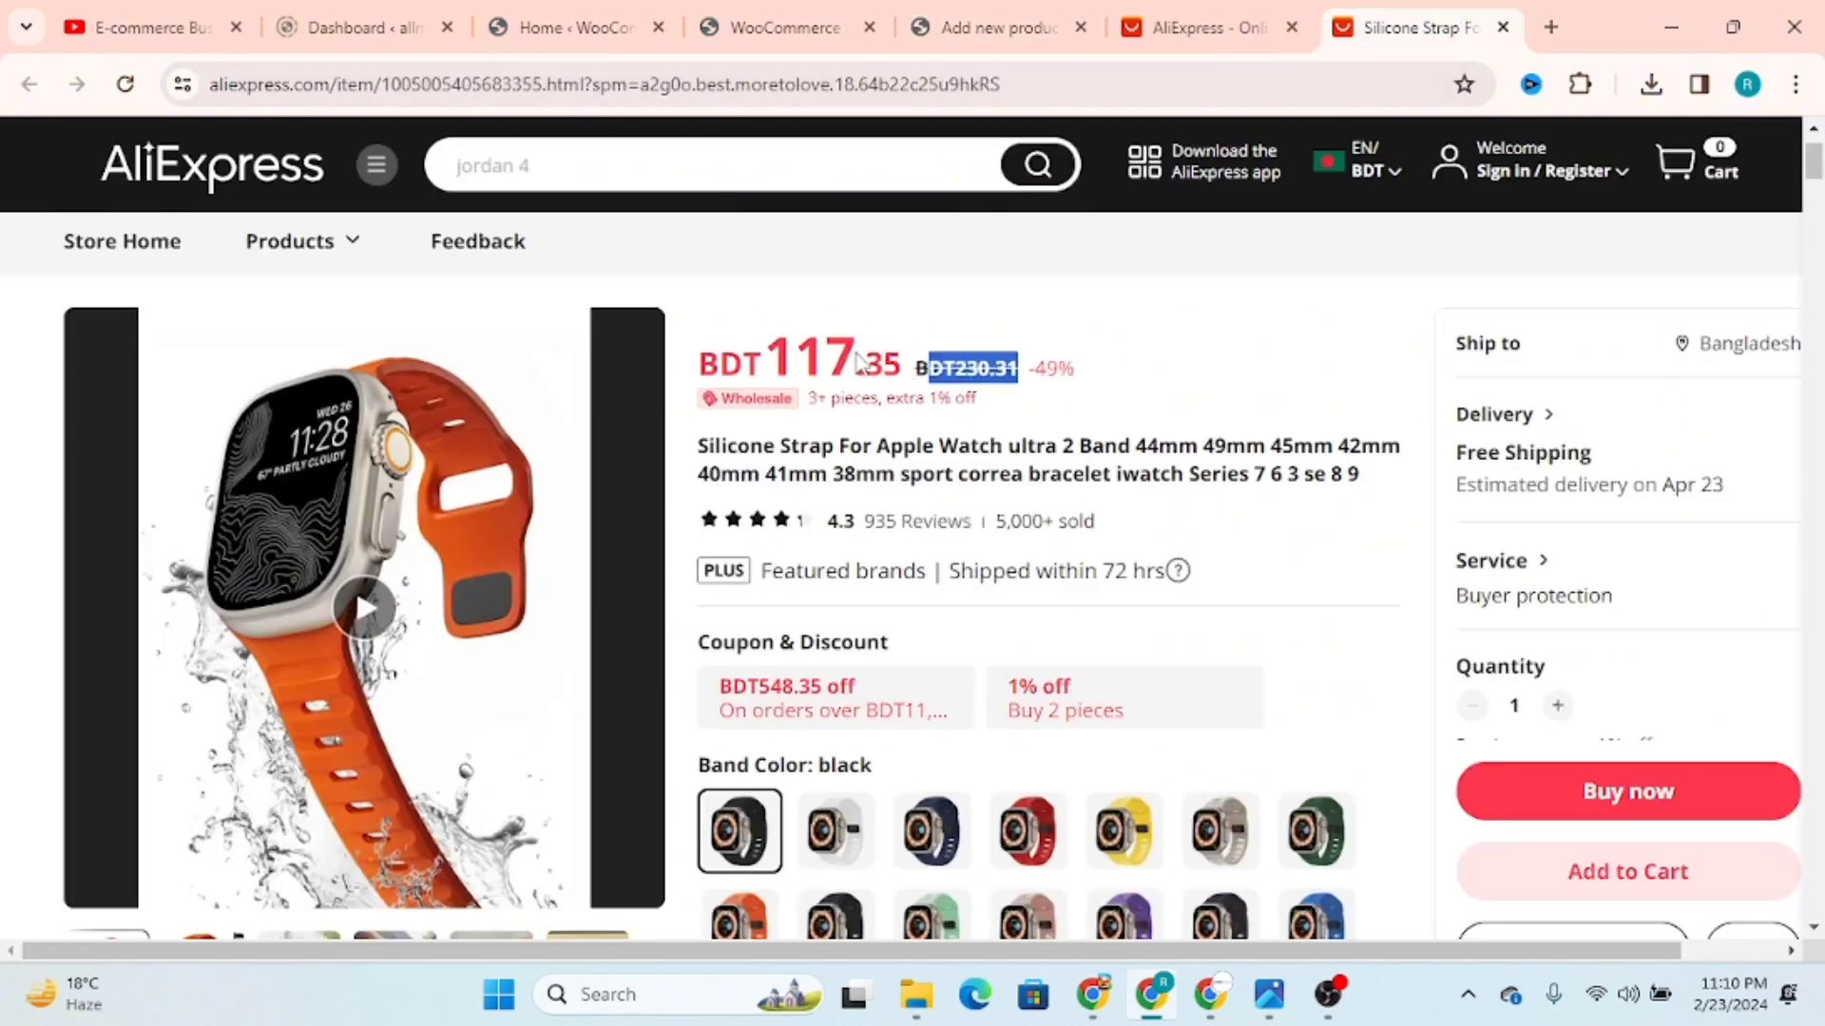
left_click_drag(858, 361, 774, 354)
key("ctrl+c")
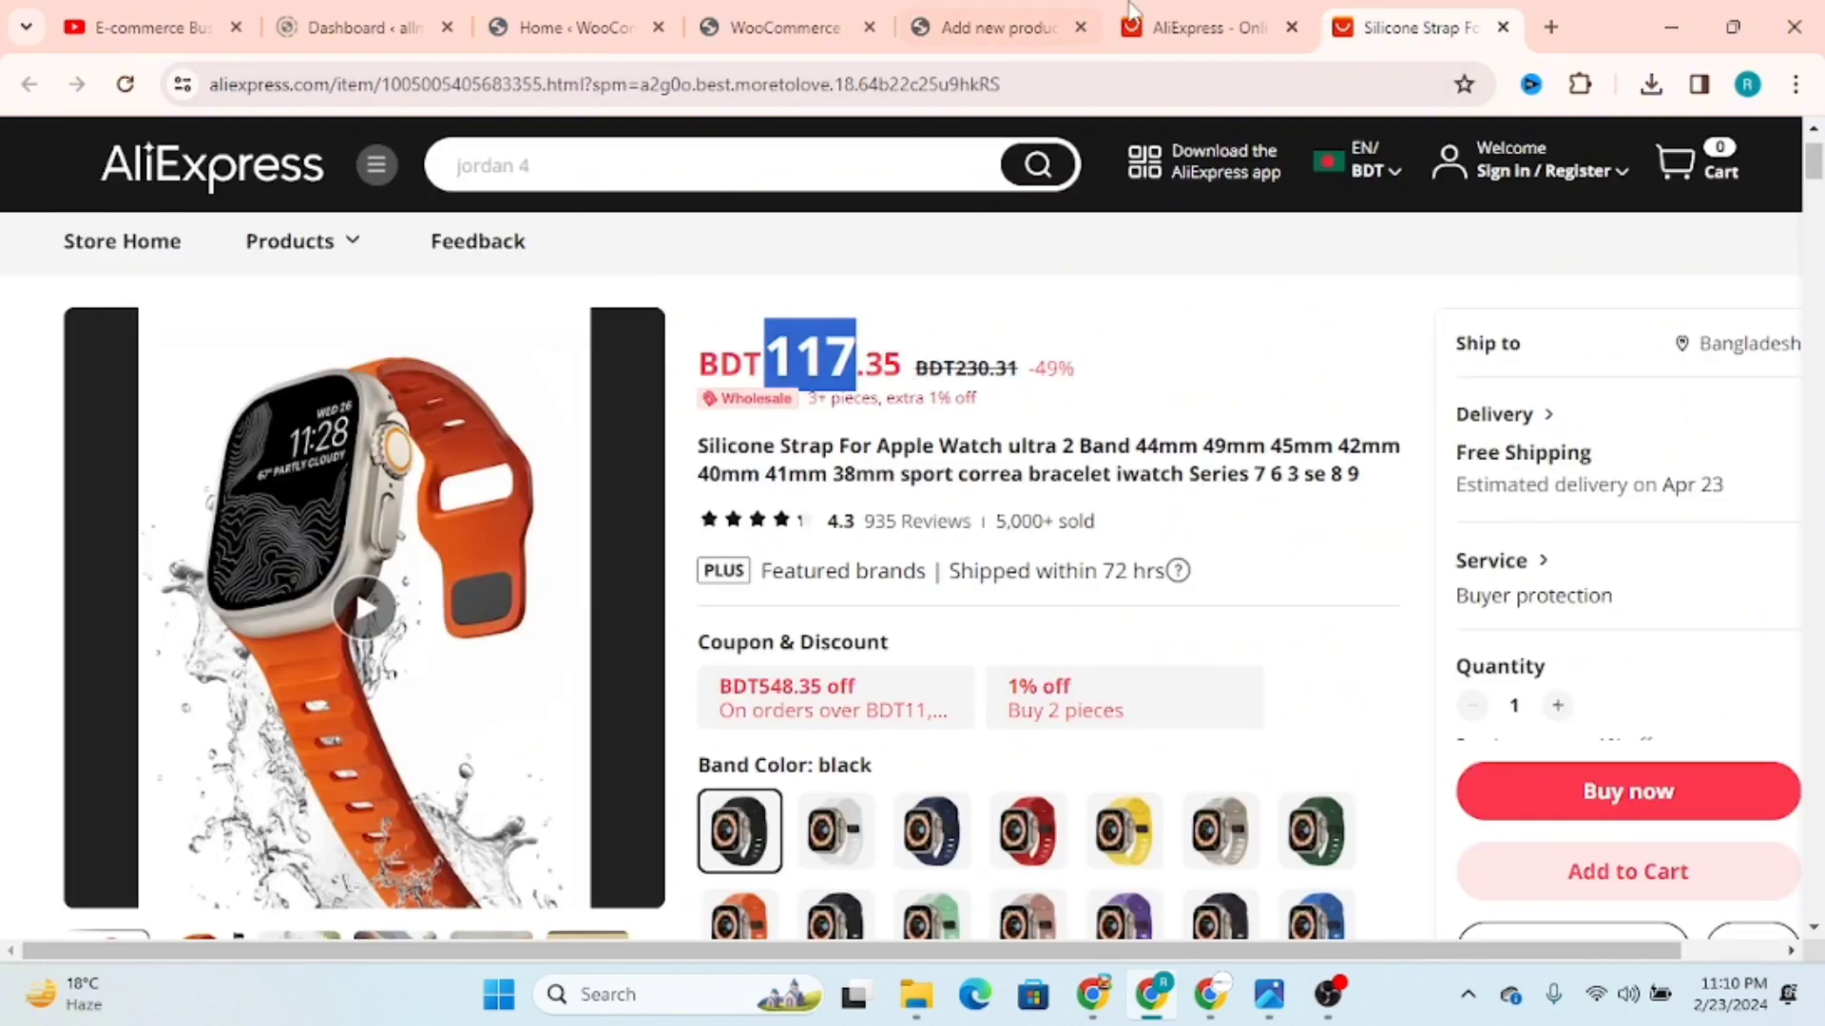
left_click(997, 26)
left_click(759, 667)
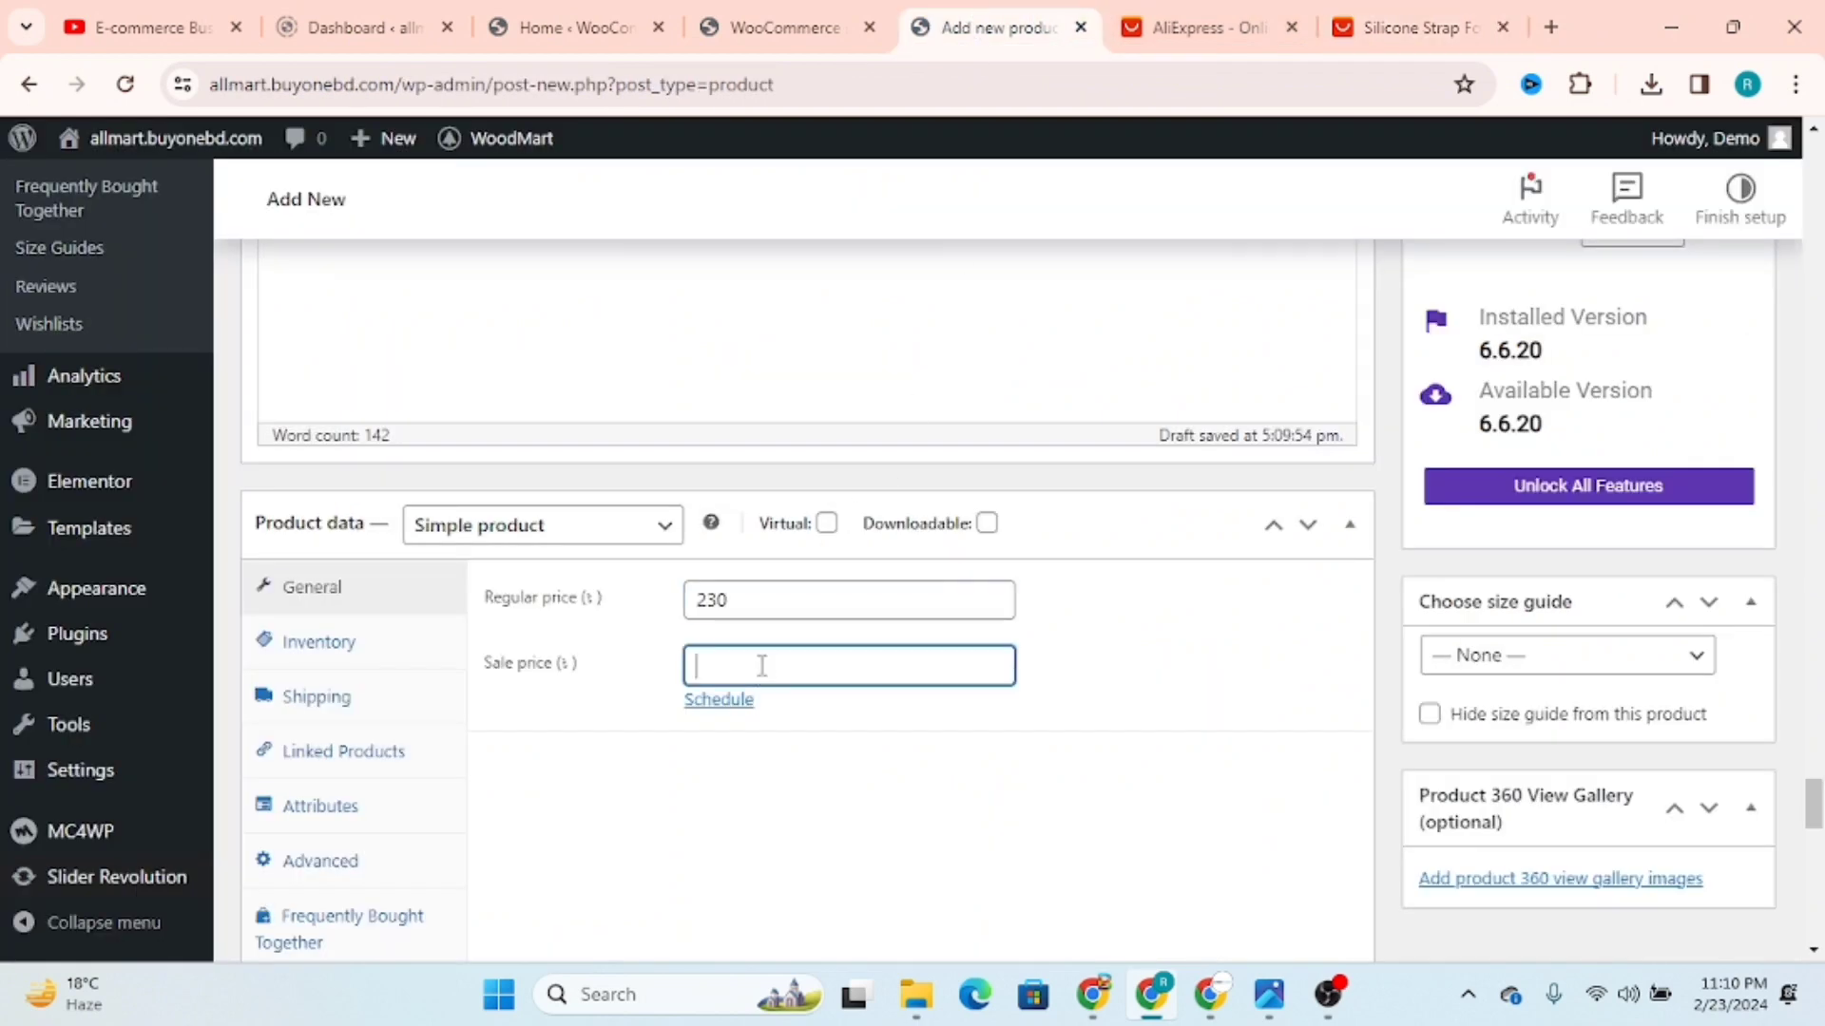
key("ctrl+v")
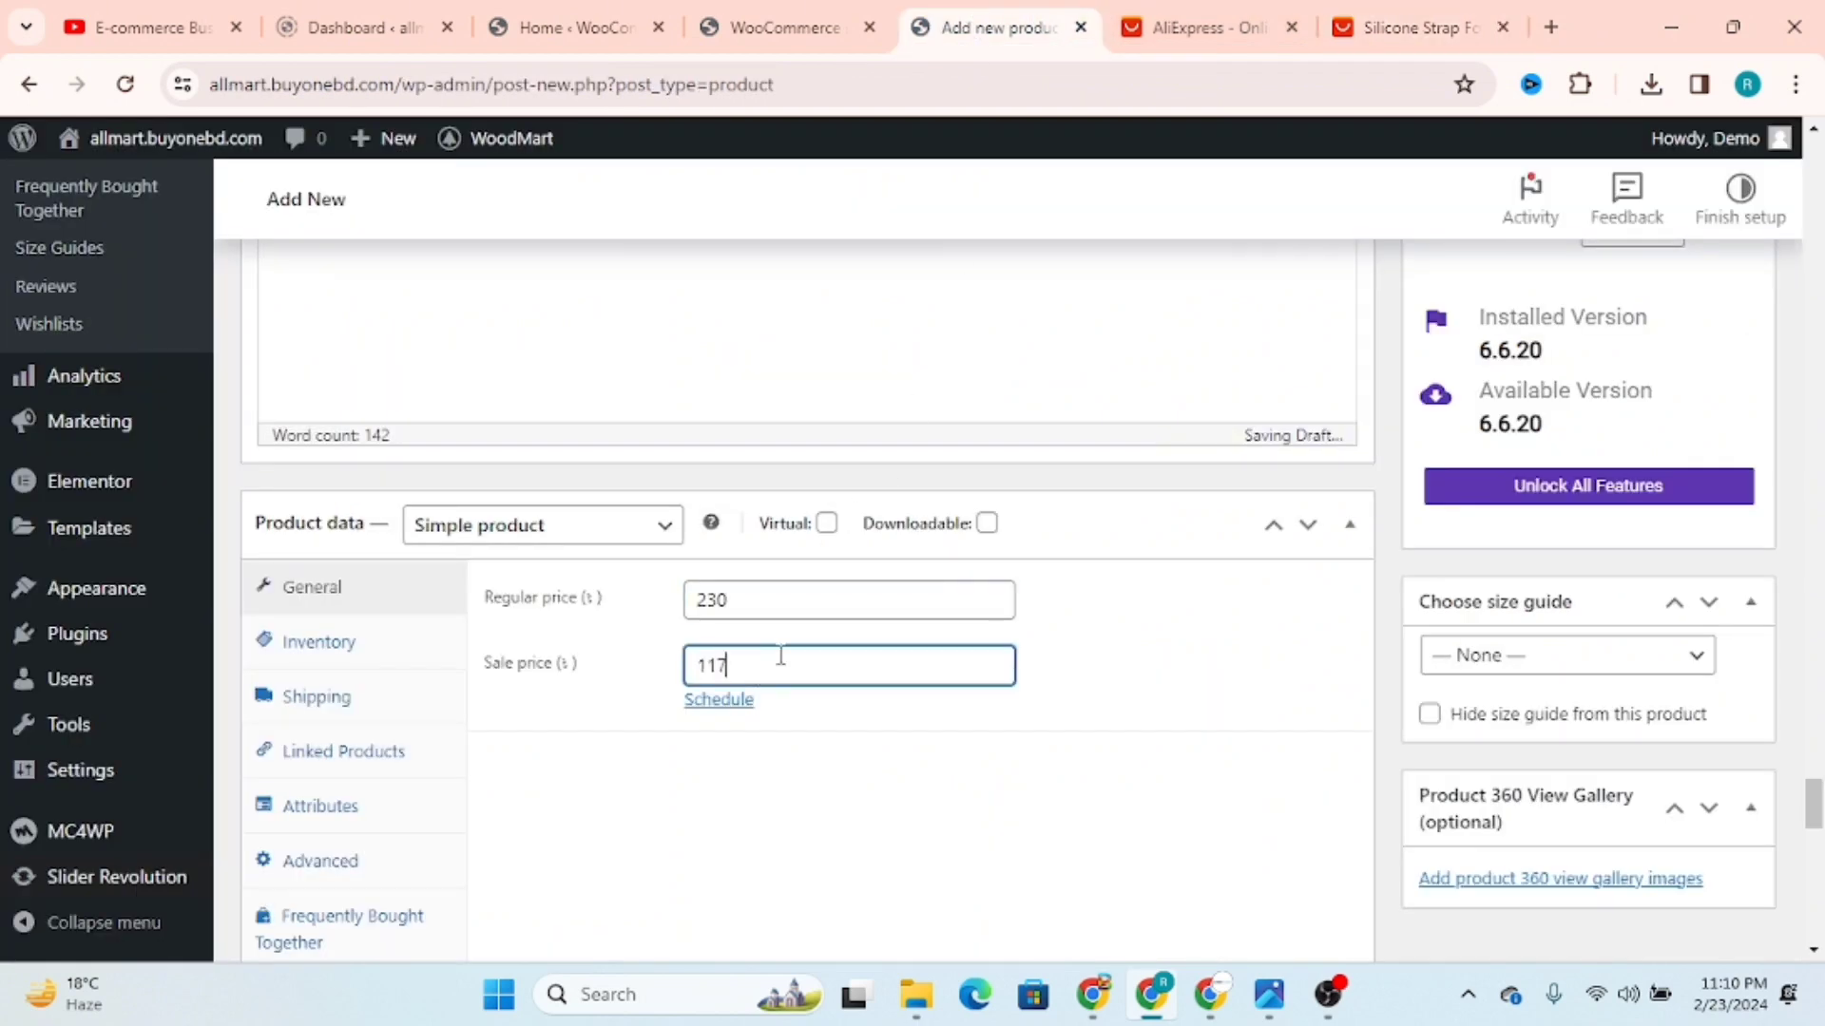
Step: Open the product's inventory settings at the SKU field and check the strap listing before returning to the product
left_click(353, 642)
scroll(894, 618, "down", 1)
left_click(747, 466)
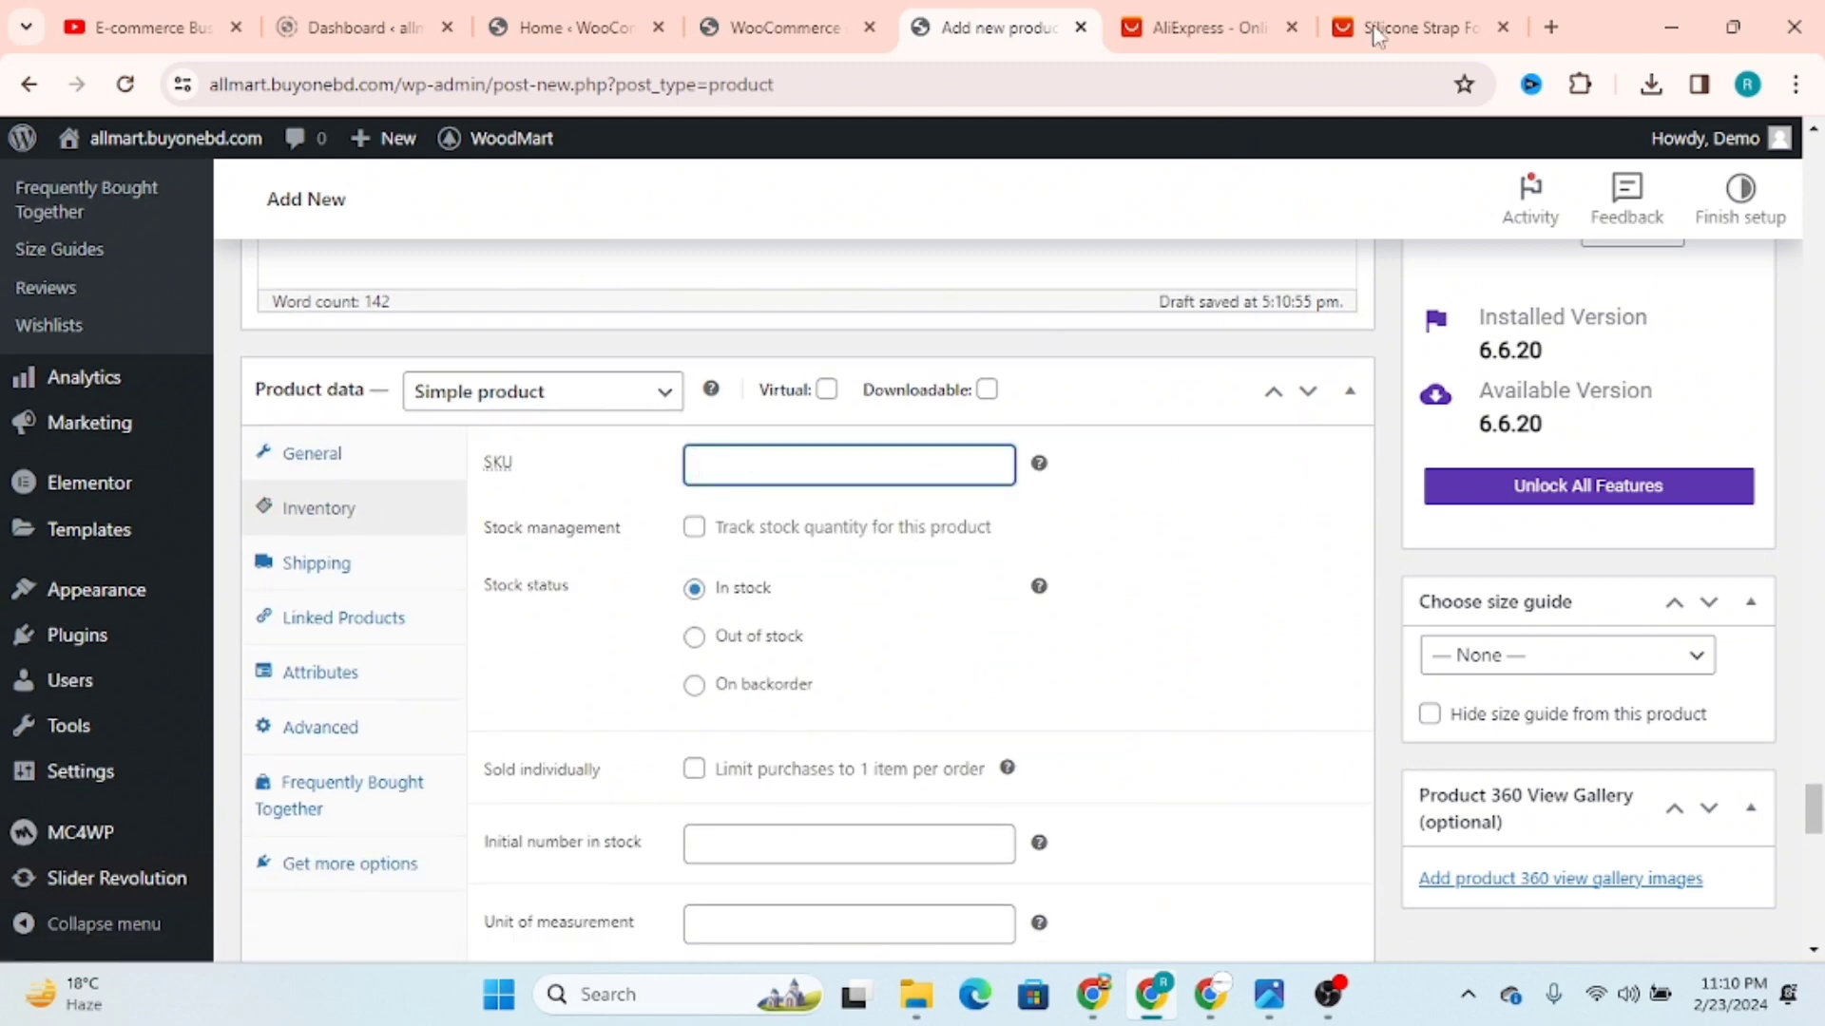
left_click(1418, 12)
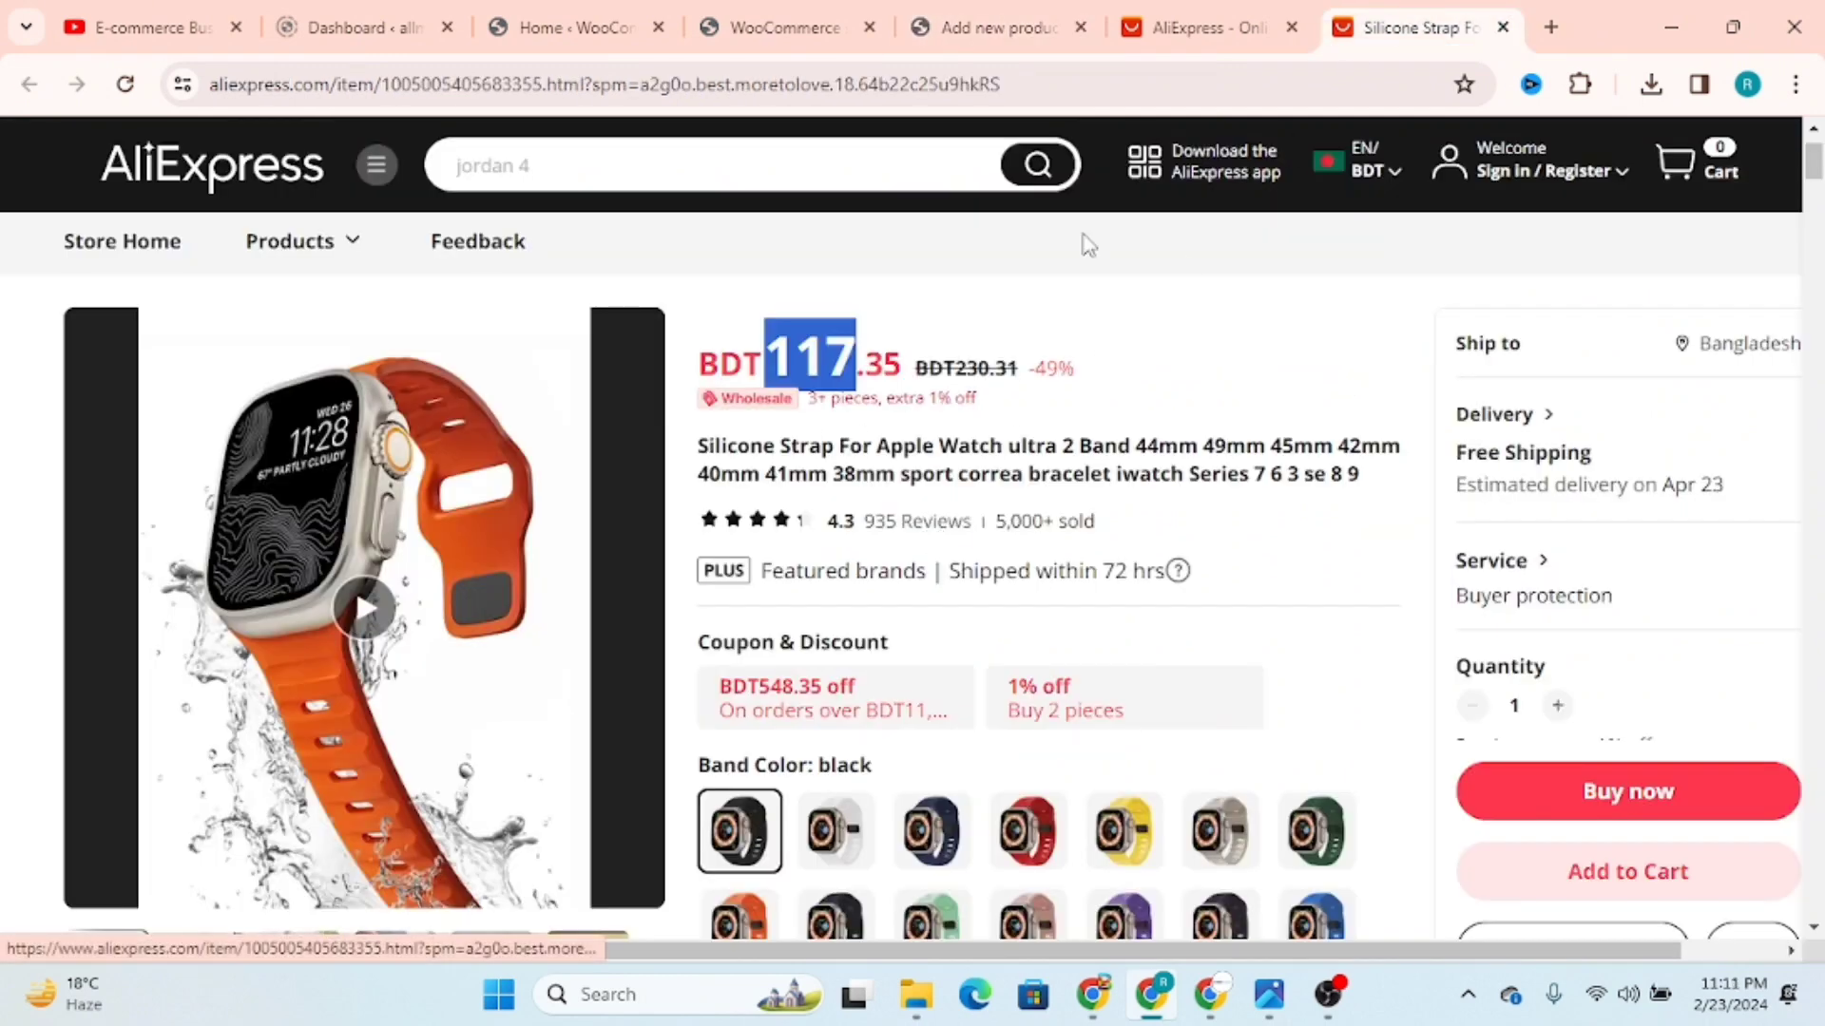
left_click(1129, 15)
left_click(1013, 34)
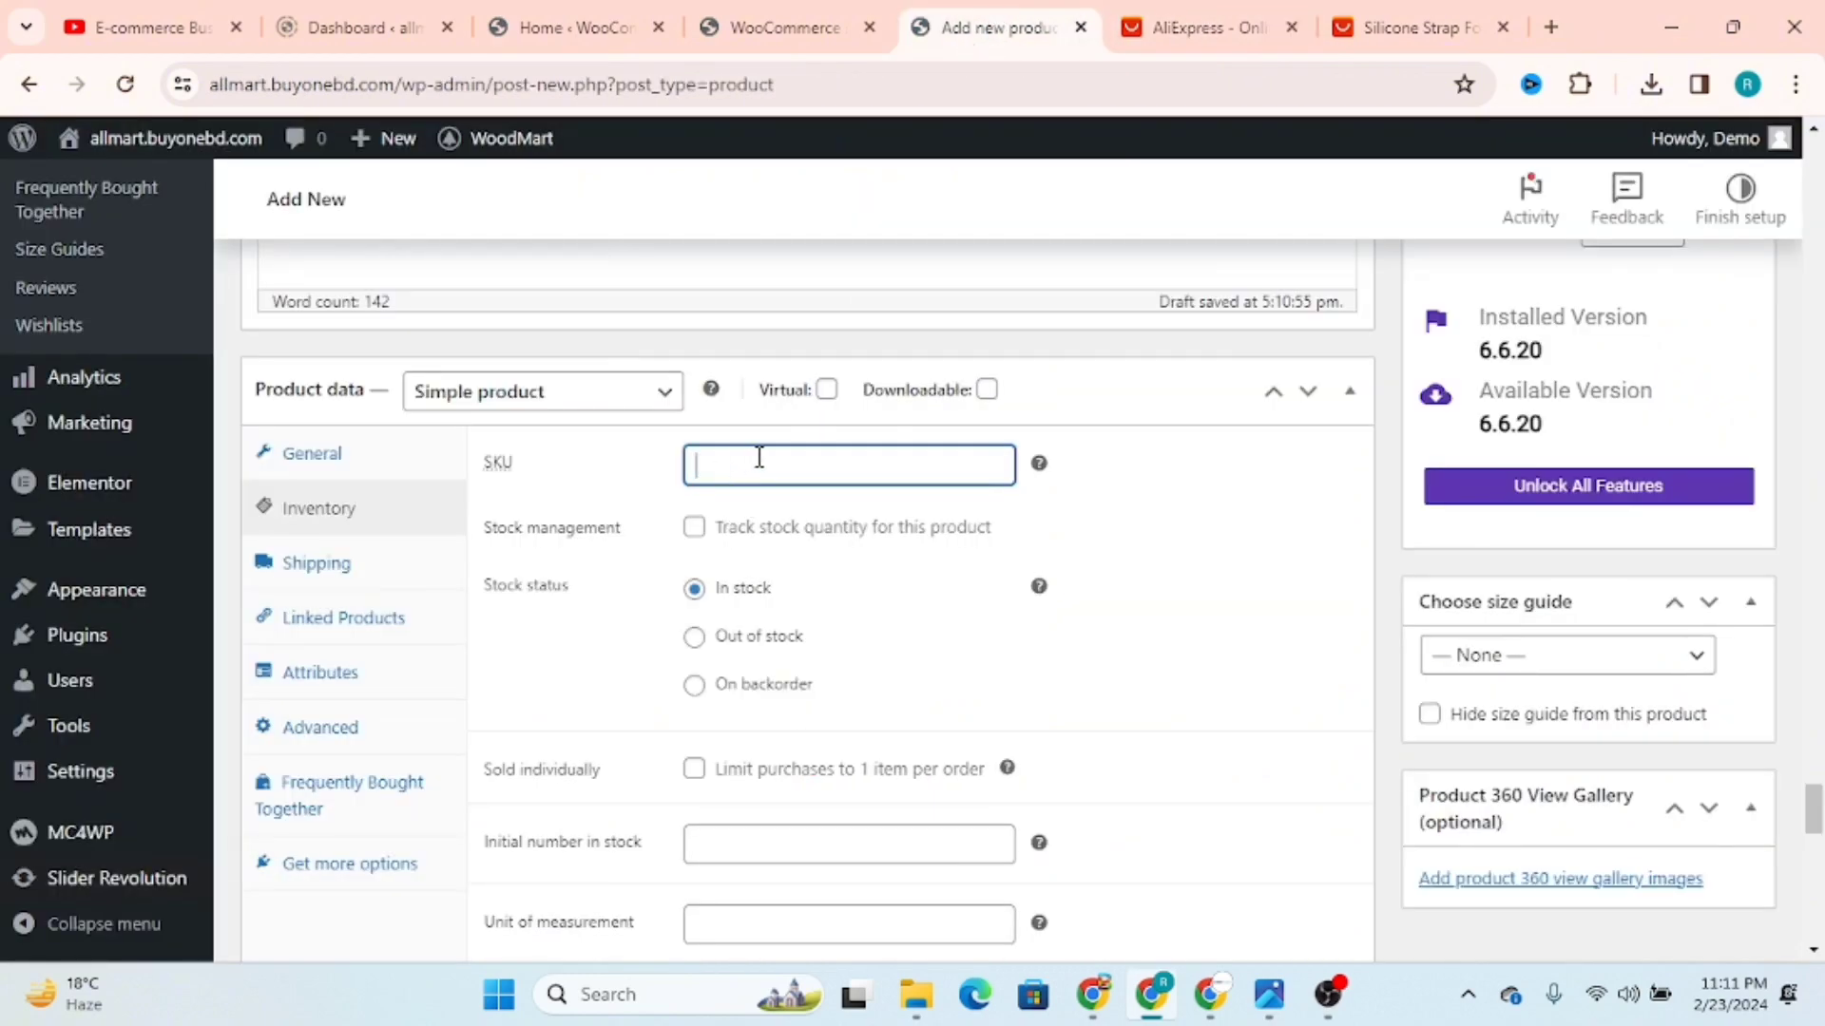
Step: Enable stock quantity tracking for the product with a quantity of 400, and make the SKU field active
left_click(694, 527)
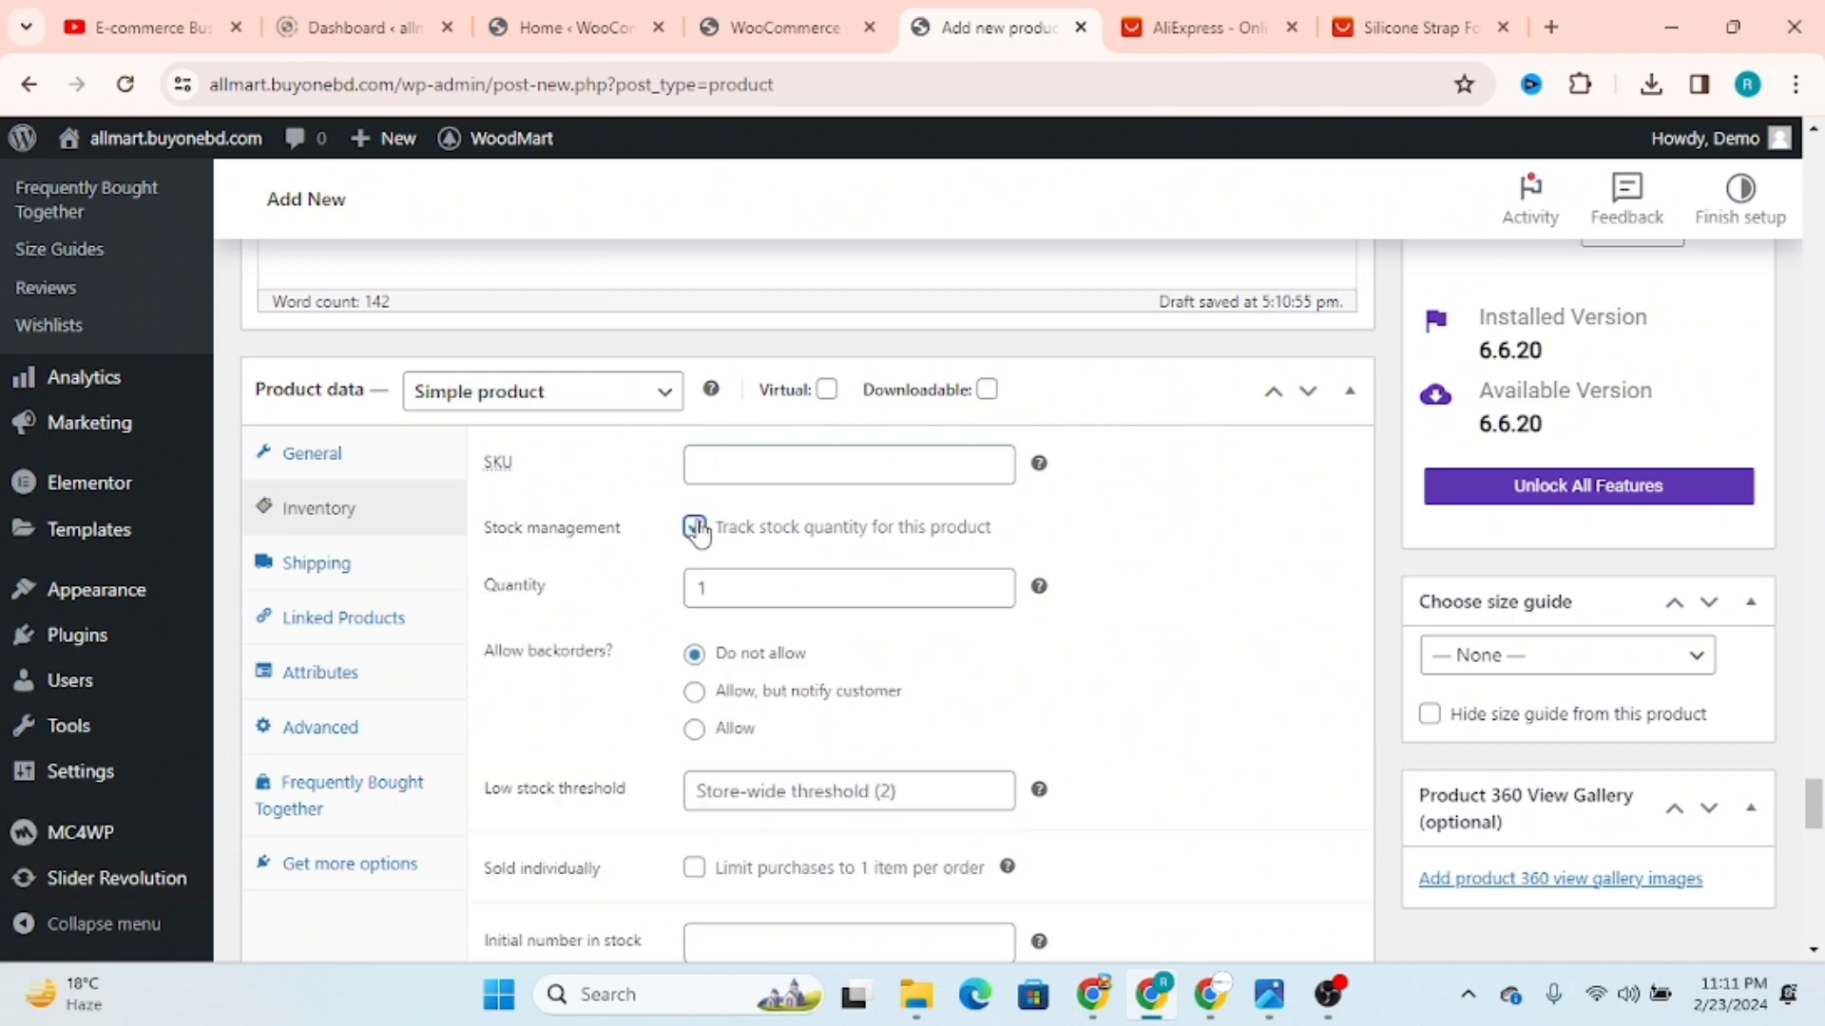
double_click(701, 587)
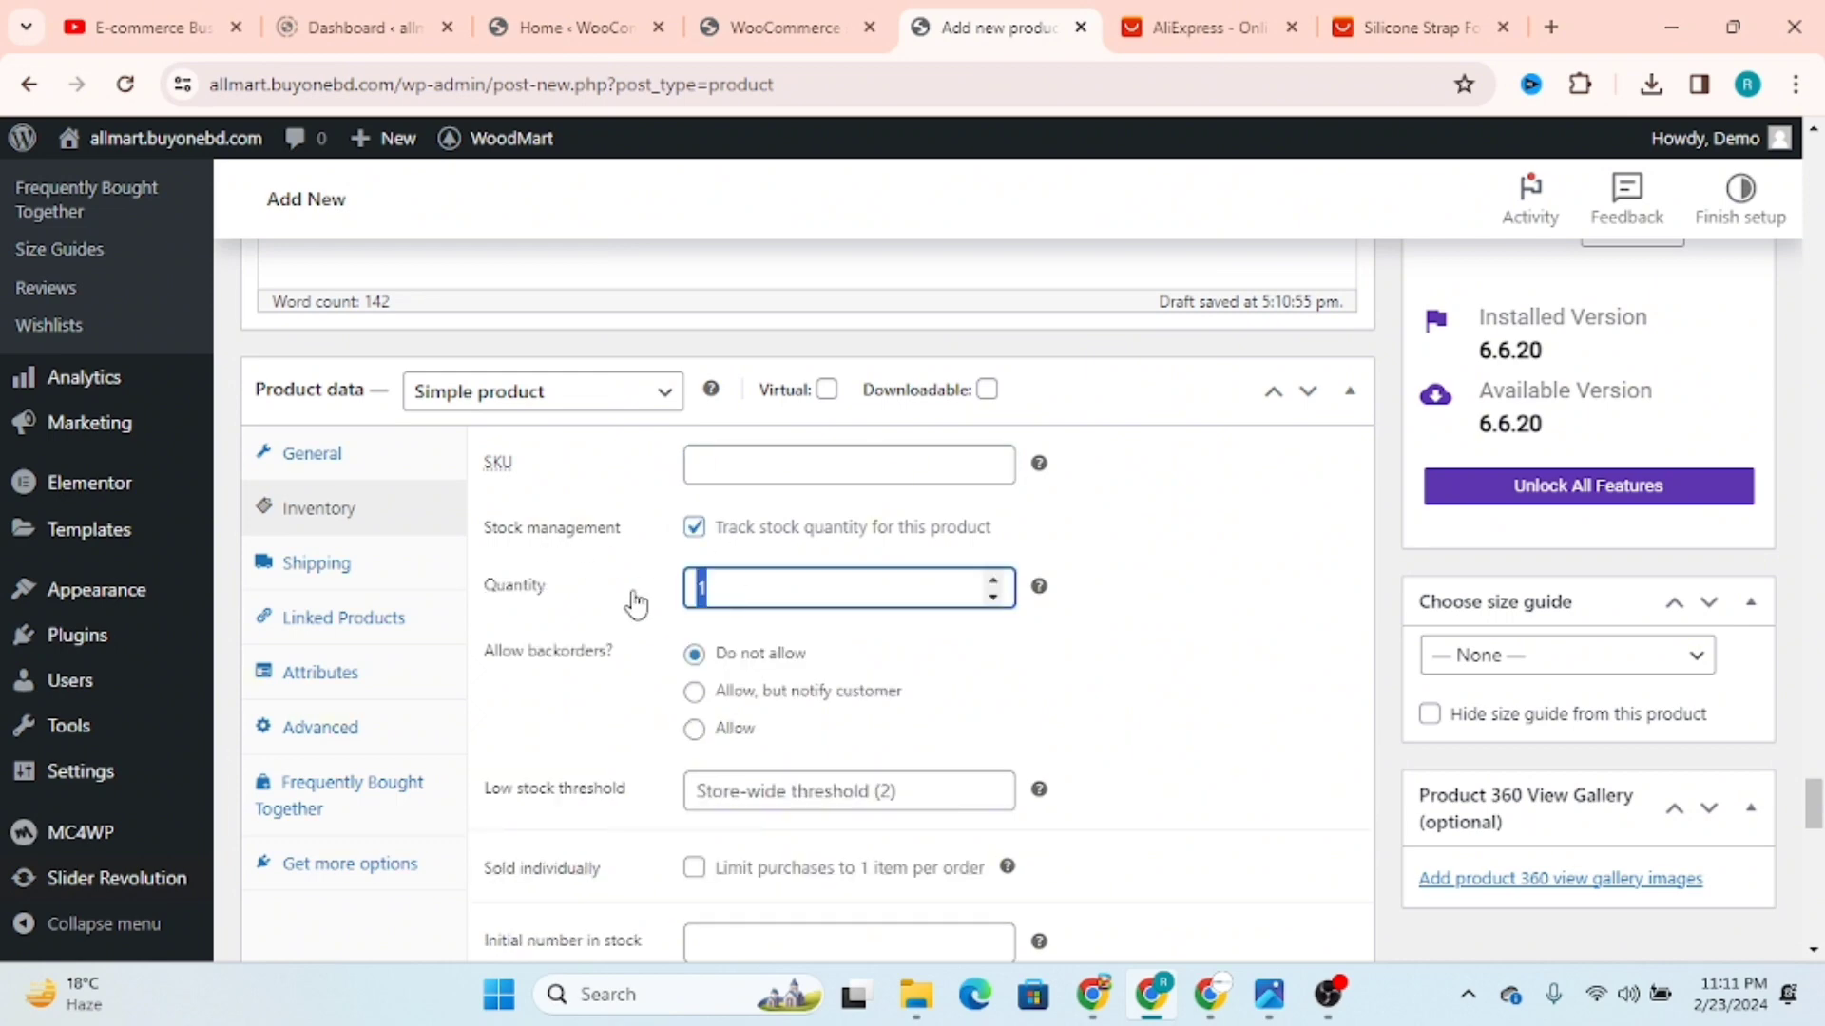
key("BackSpace")
key("BackSpace")
key("BackSpace")
type("4")
left_click_drag(756, 586, 655, 597)
left_click(731, 475)
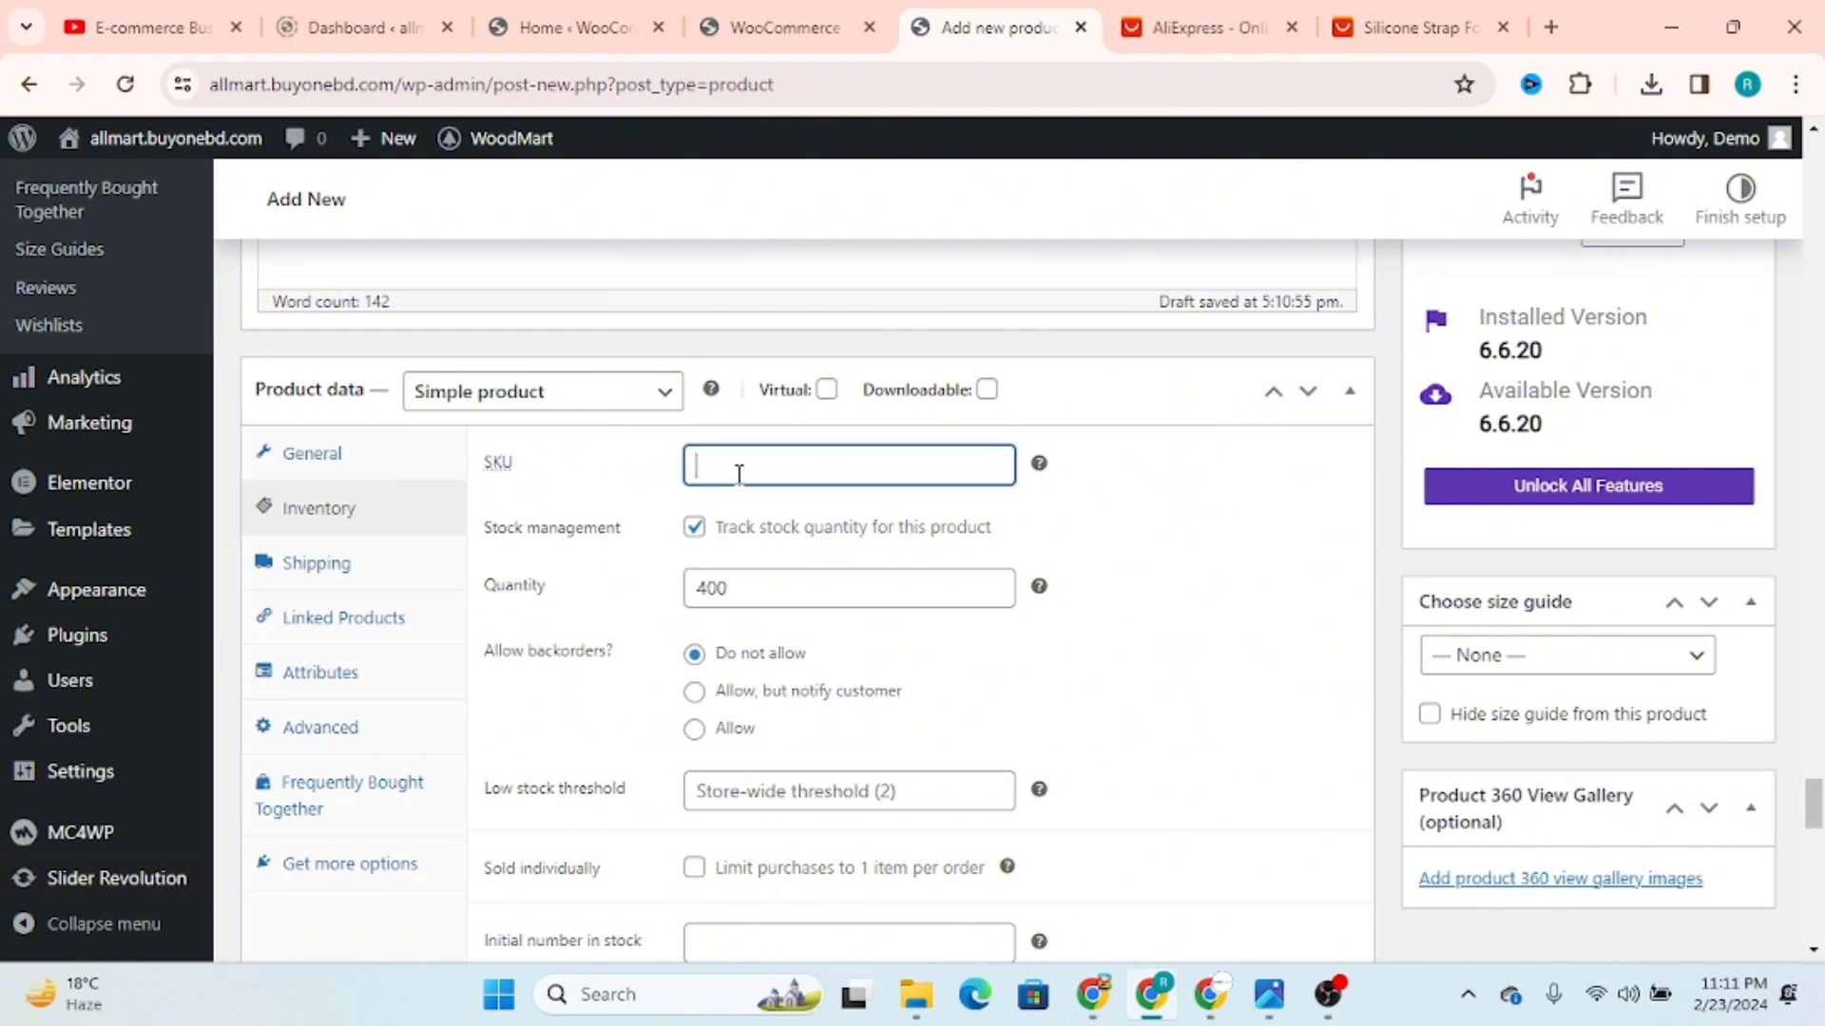
Step: Set the product's backorders option to Allow in the inventory settings
scroll(1053, 672, "down", 3)
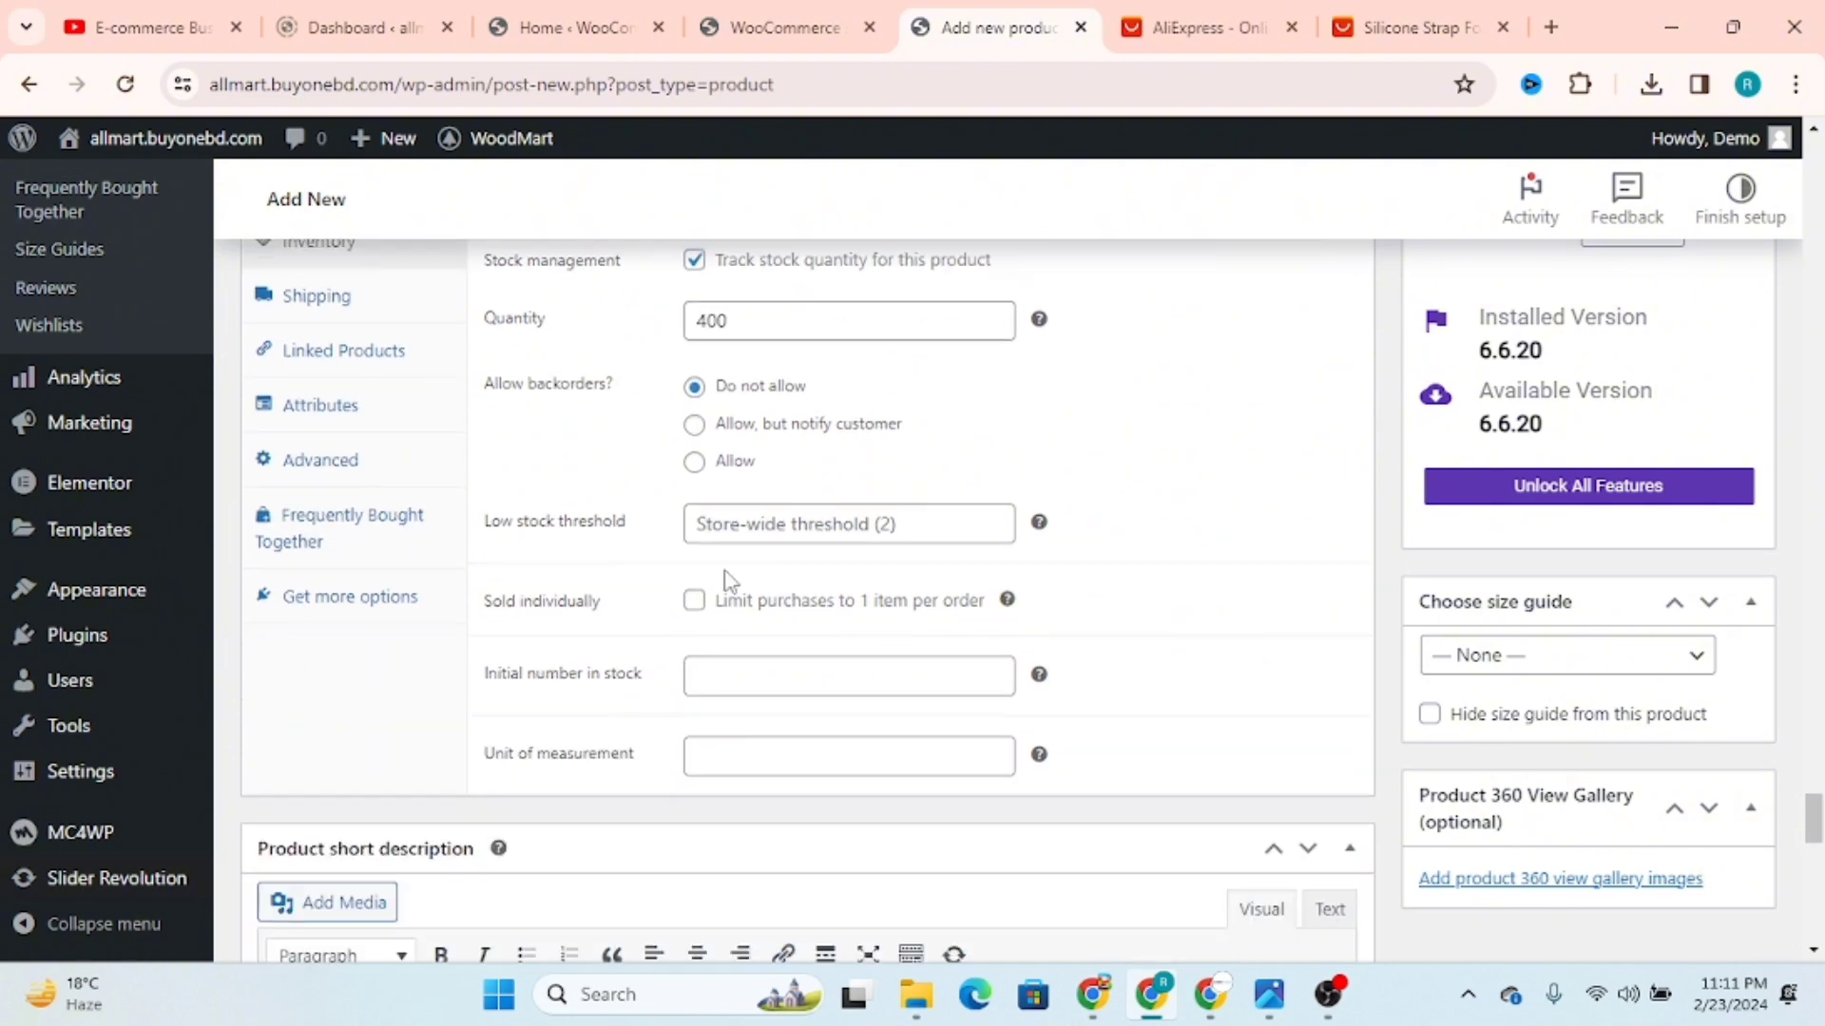
scroll(493, 513, "up", 3)
scroll(754, 595, "down", 2)
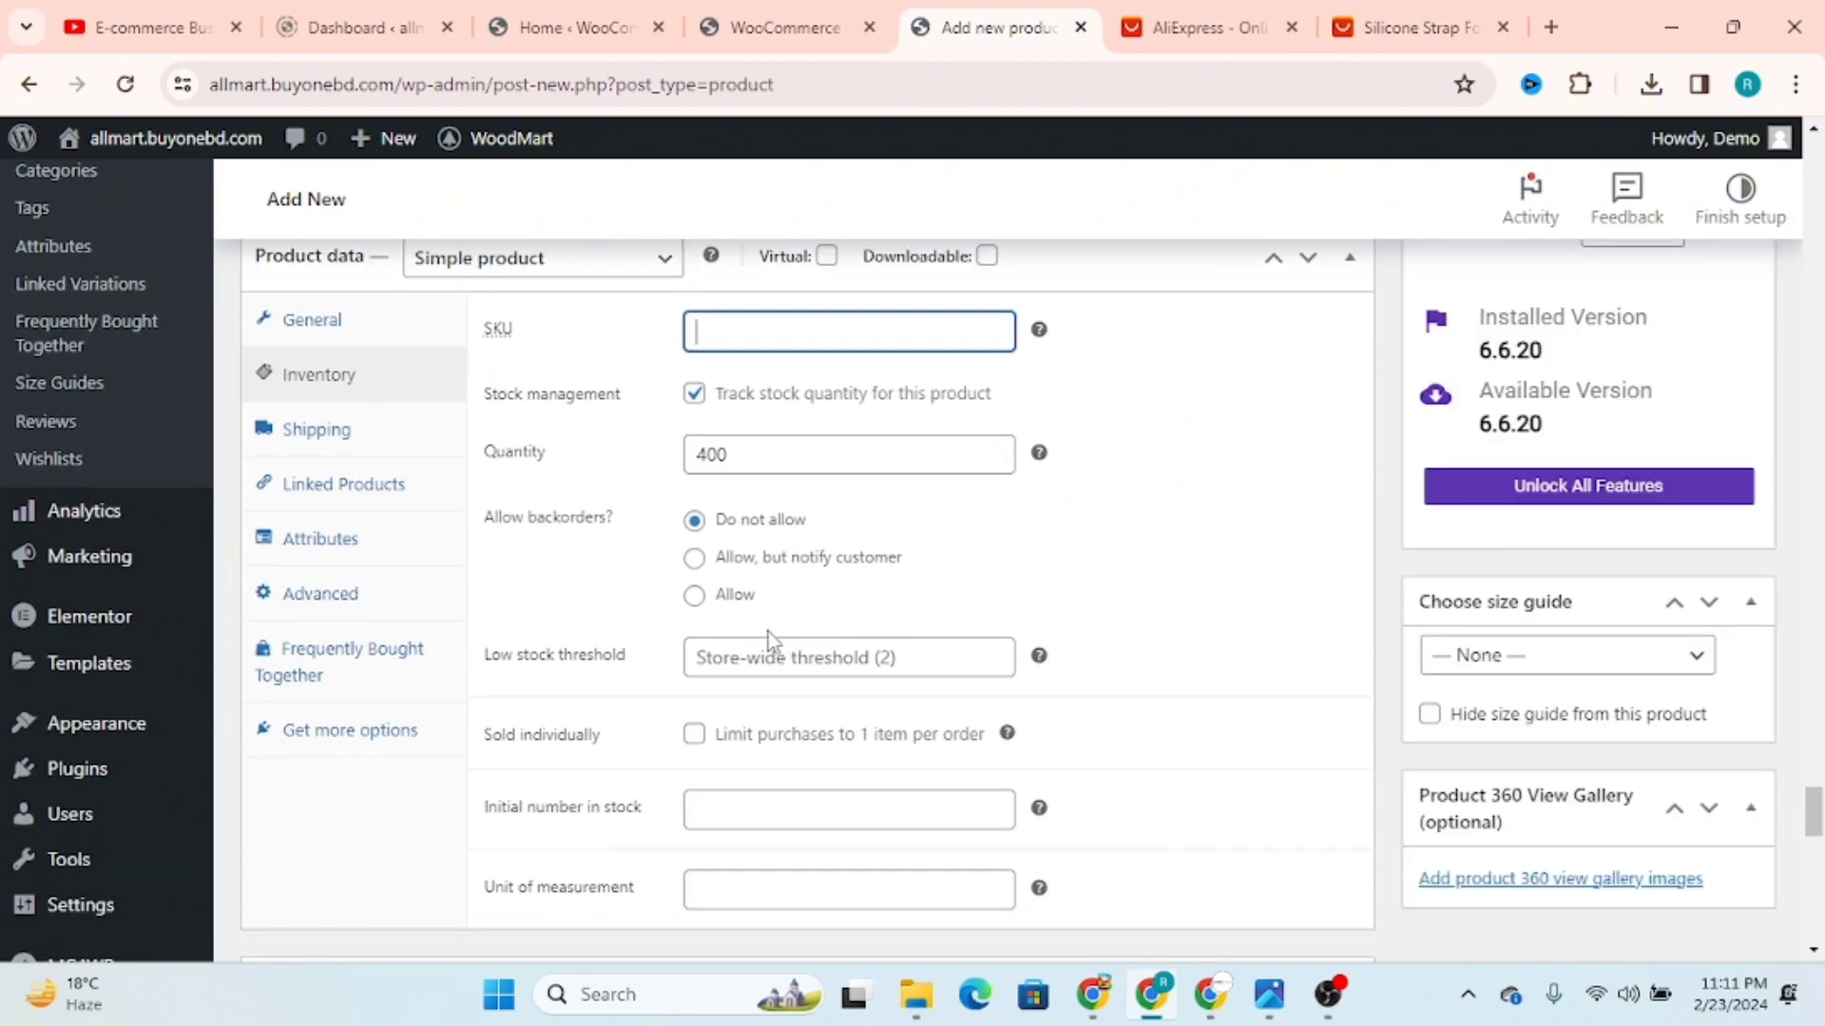
left_click(697, 601)
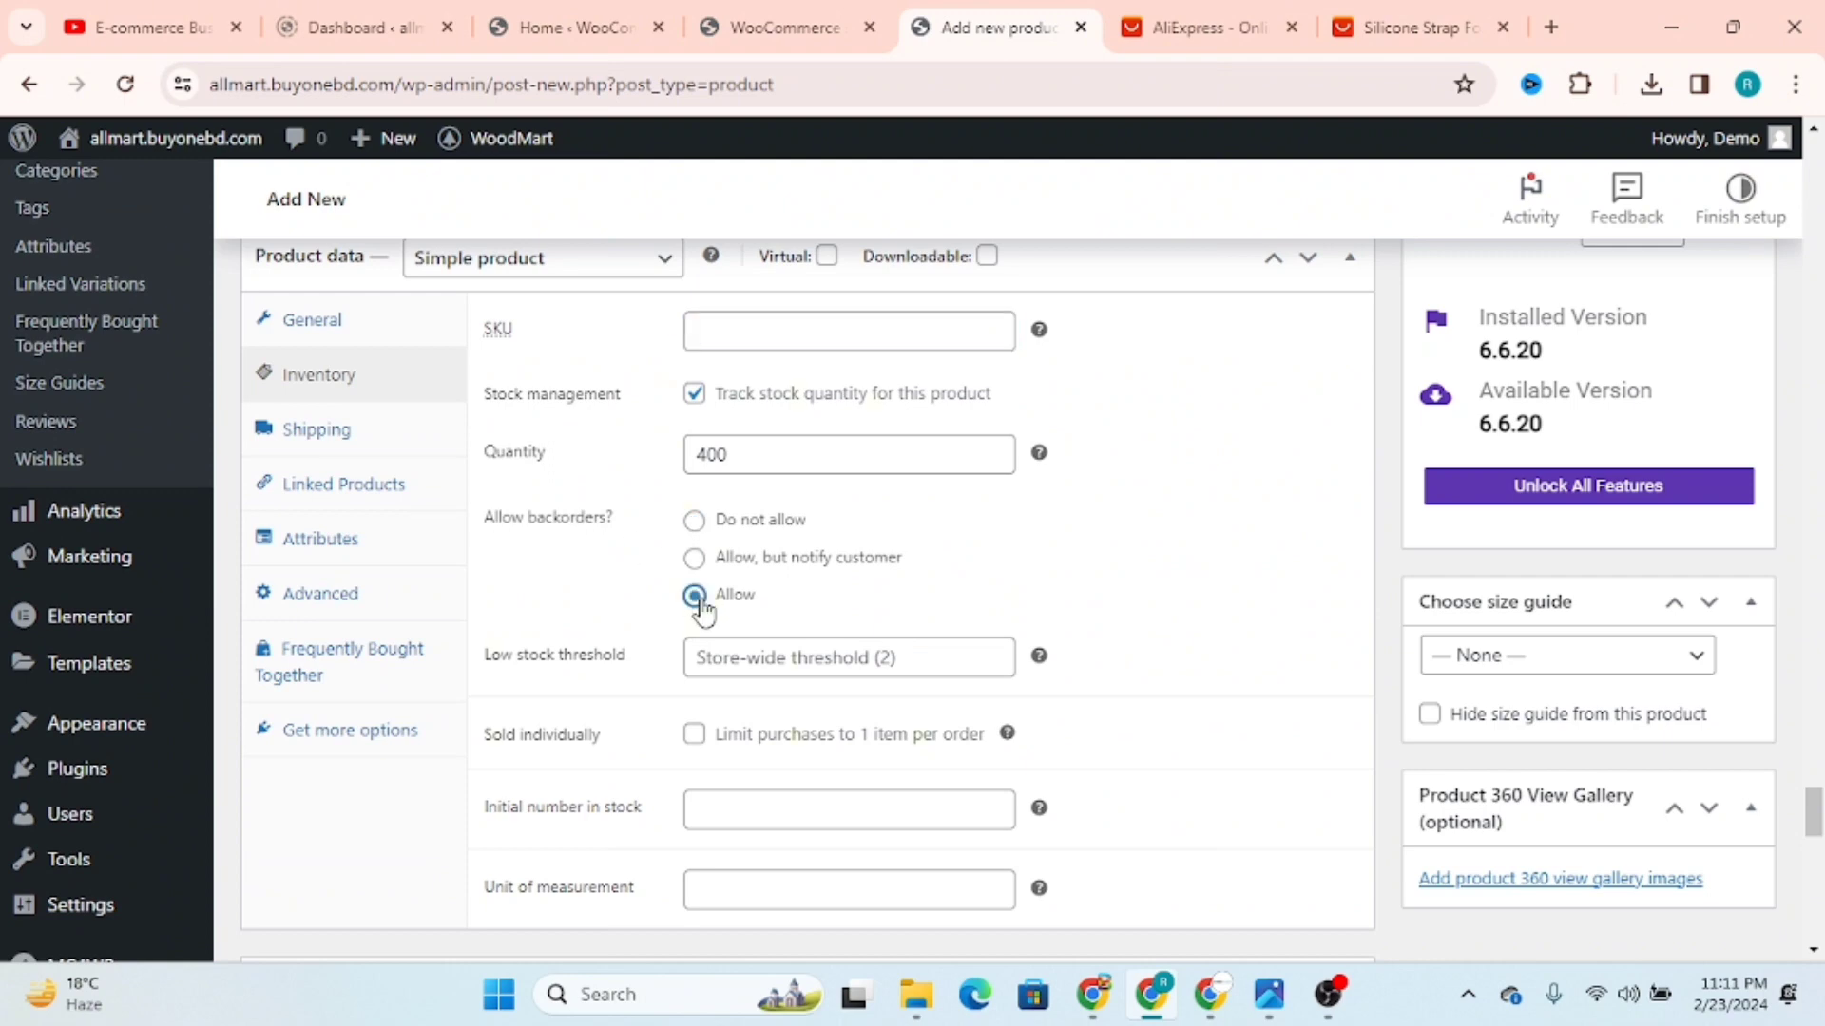
scroll(703, 613, "down", 3)
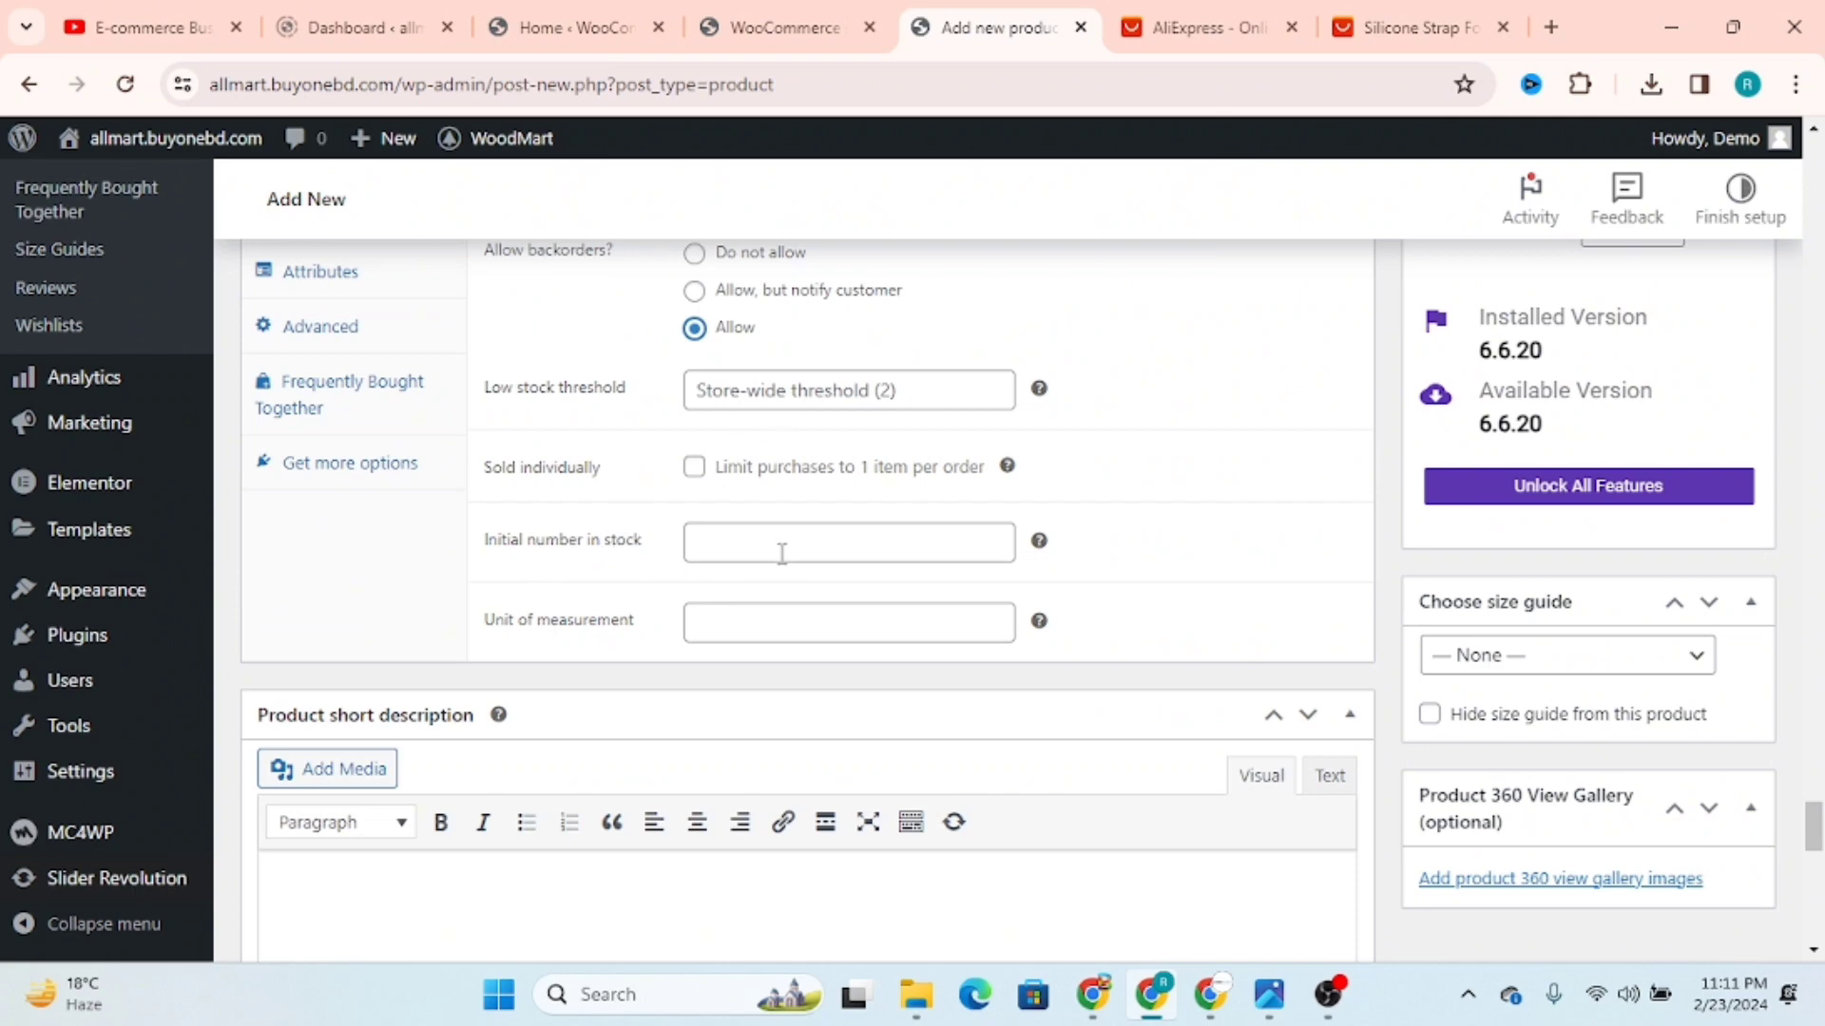
scroll(703, 666, "up", 3)
Step: Examine the product's shipping settings, including weight, dimensions and the available shipping classes
left_click(355, 439)
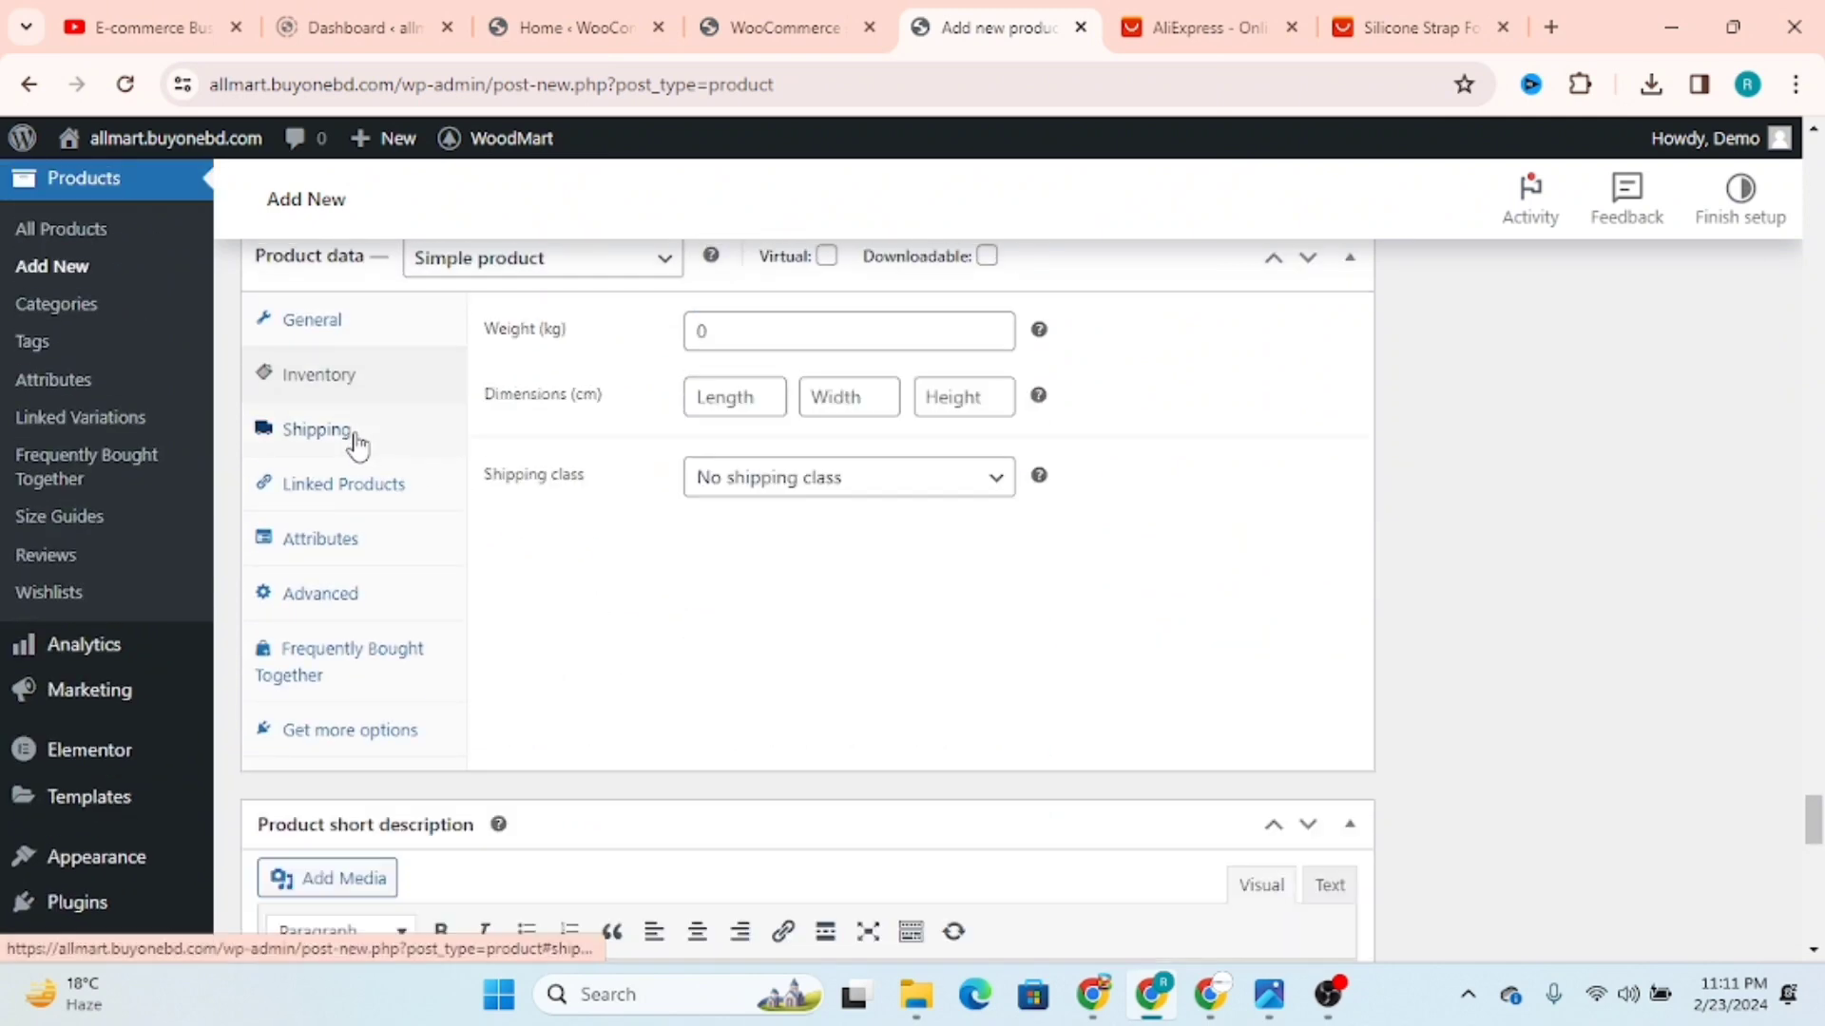
left_click(760, 331)
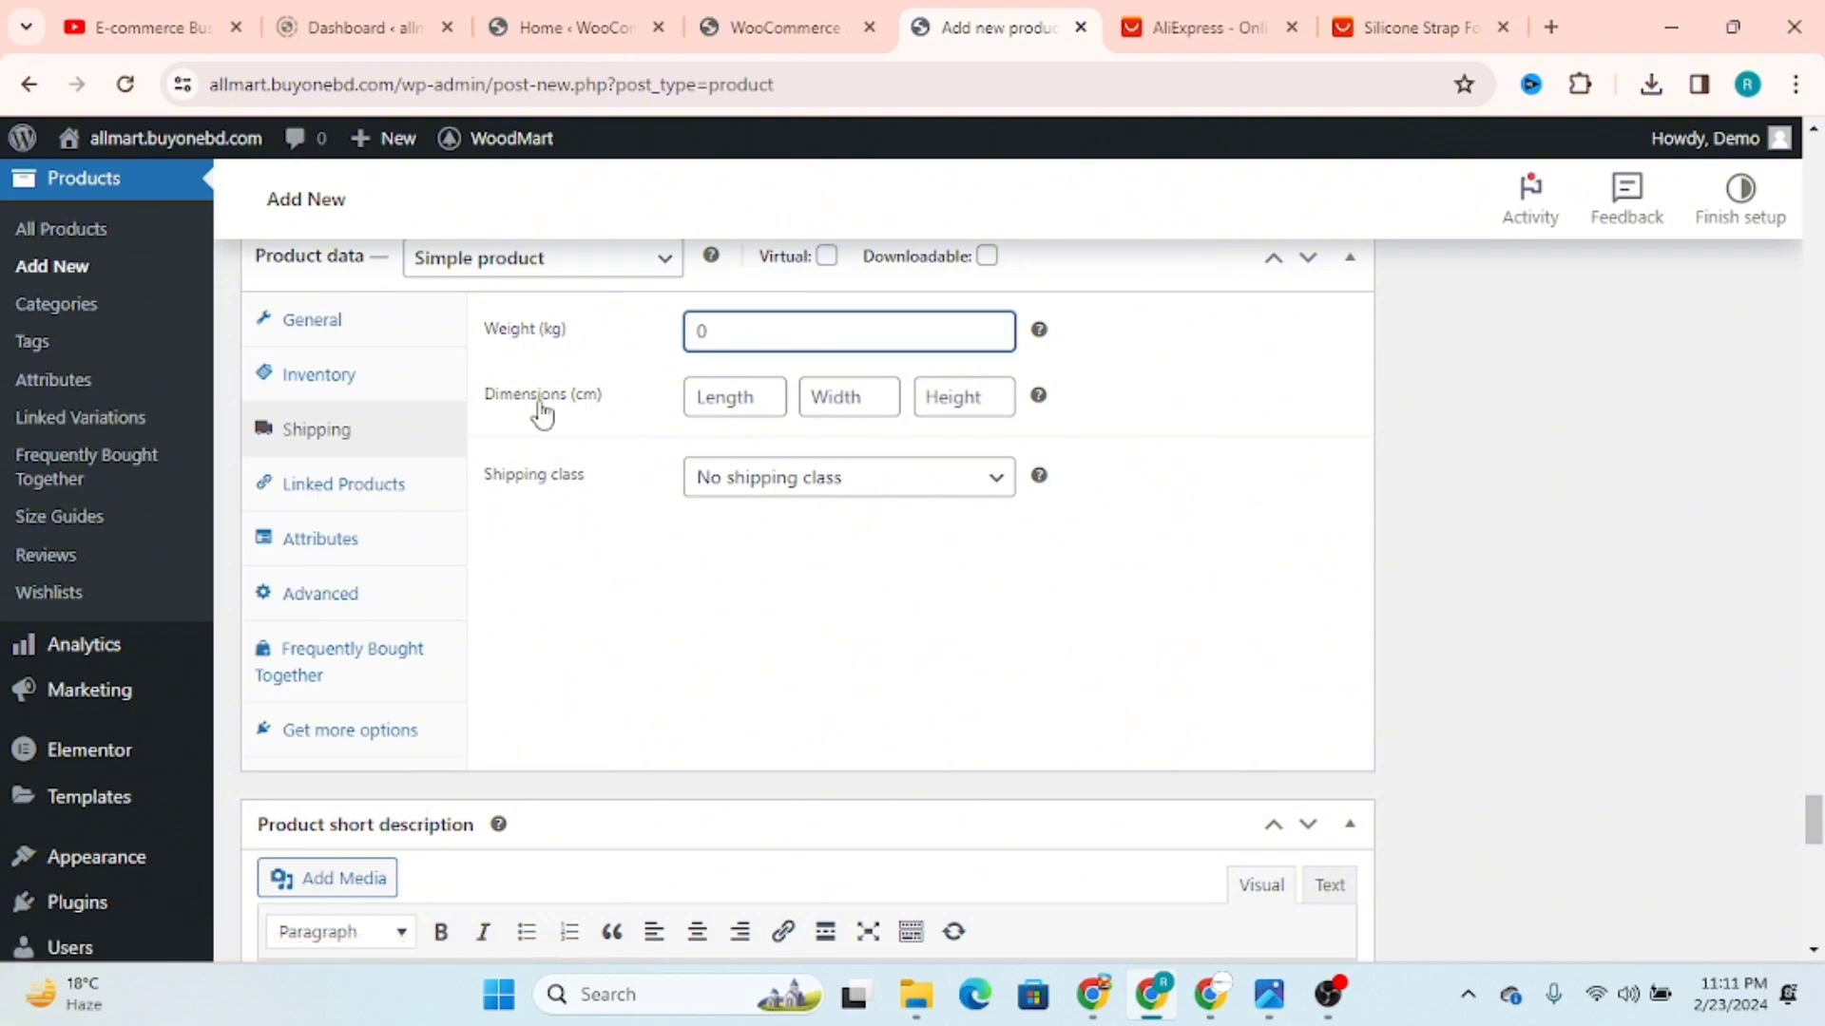
left_click(837, 489)
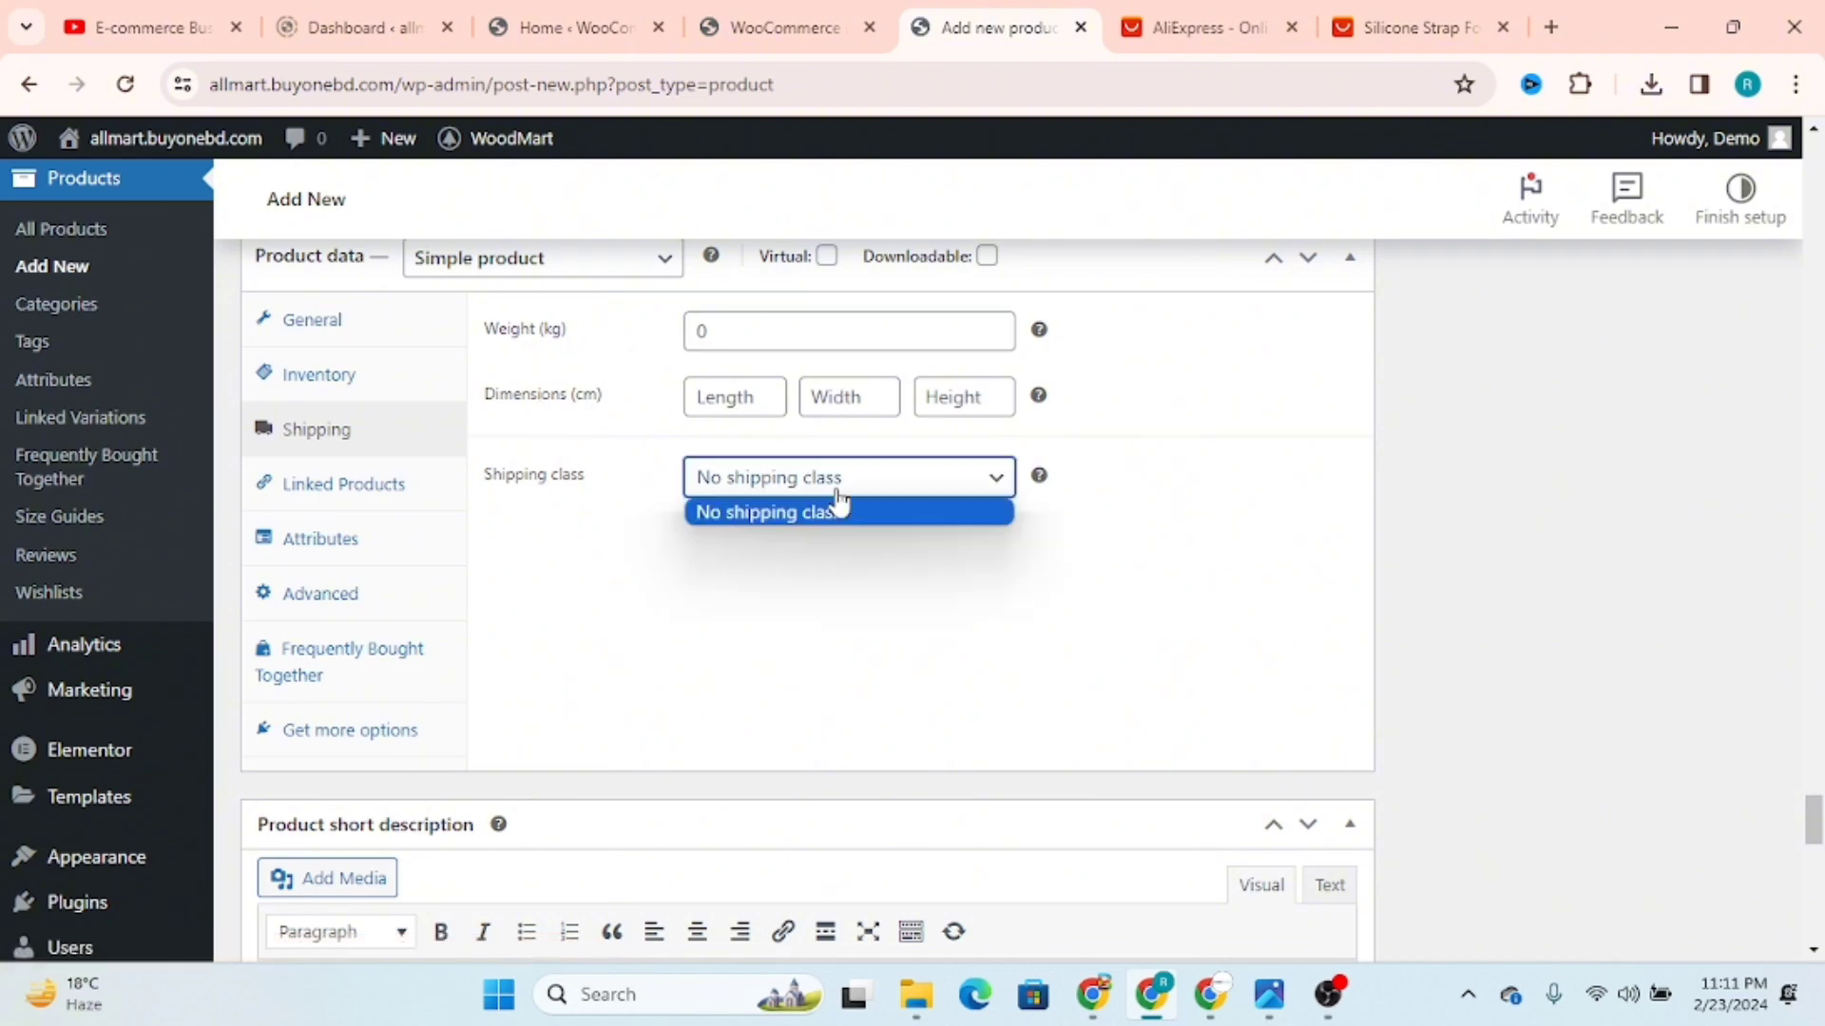
left_click(803, 483)
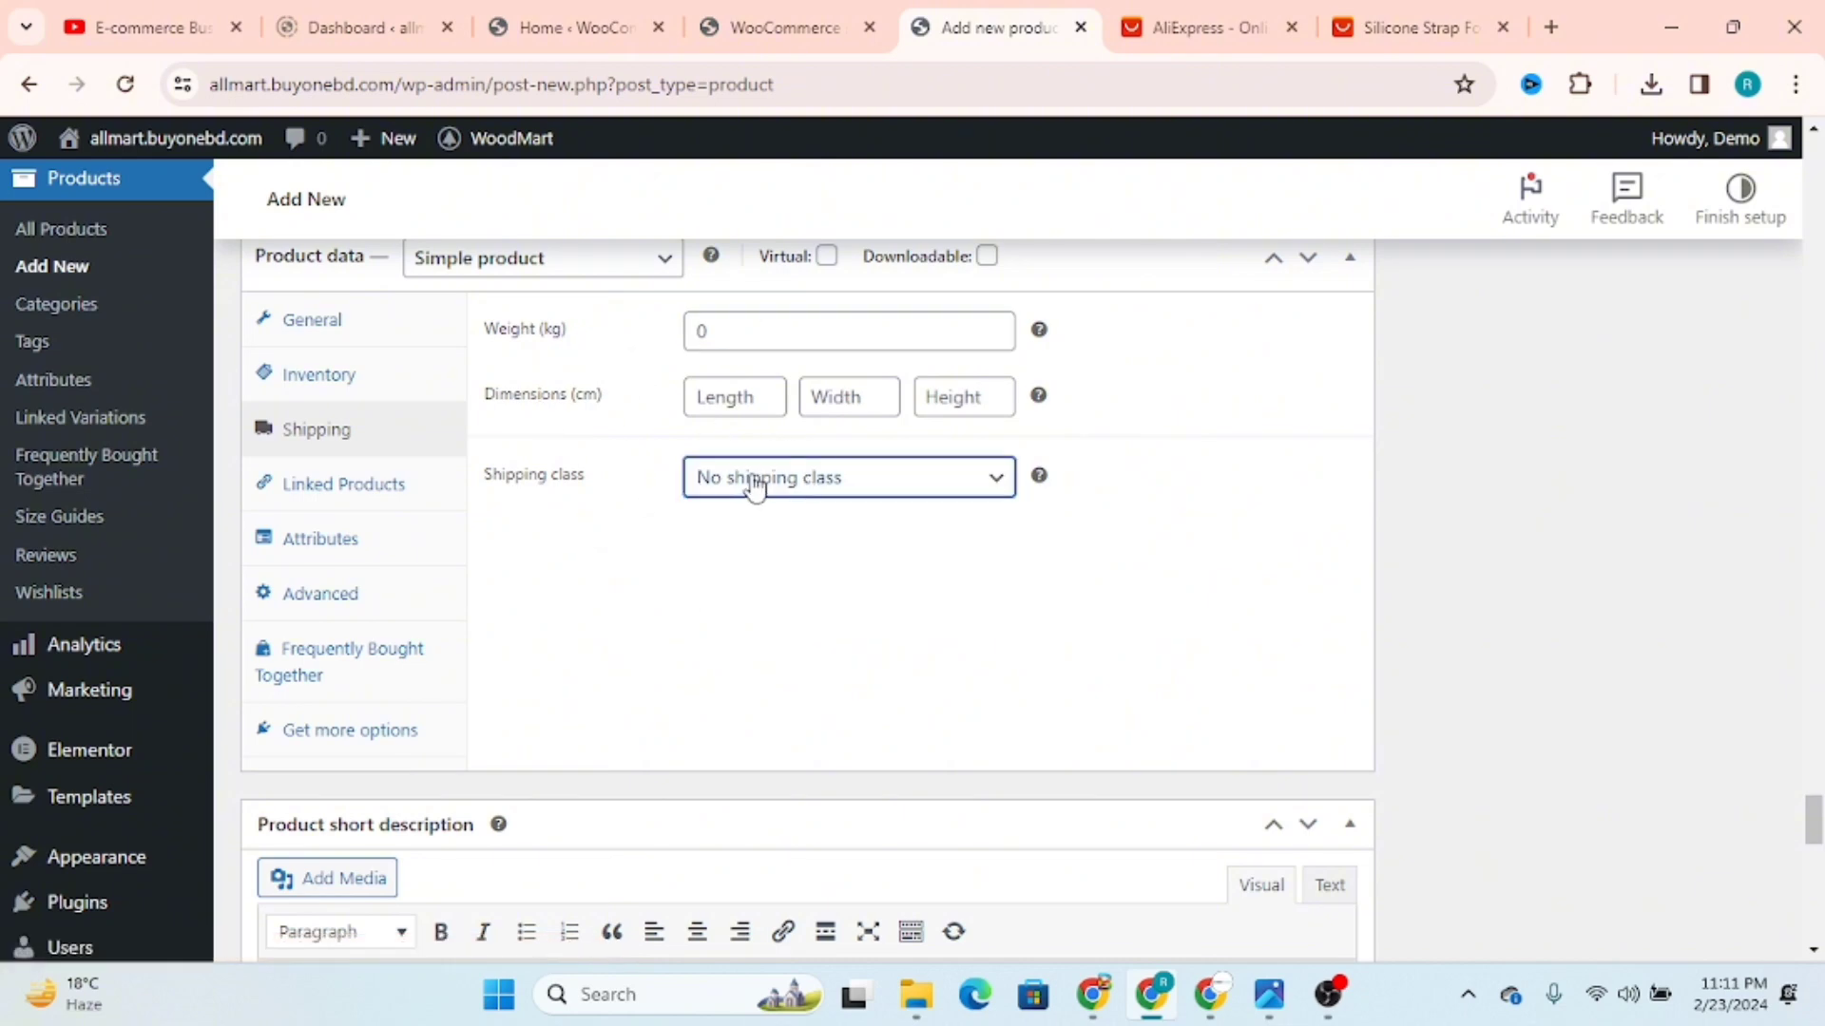
left_click(756, 487)
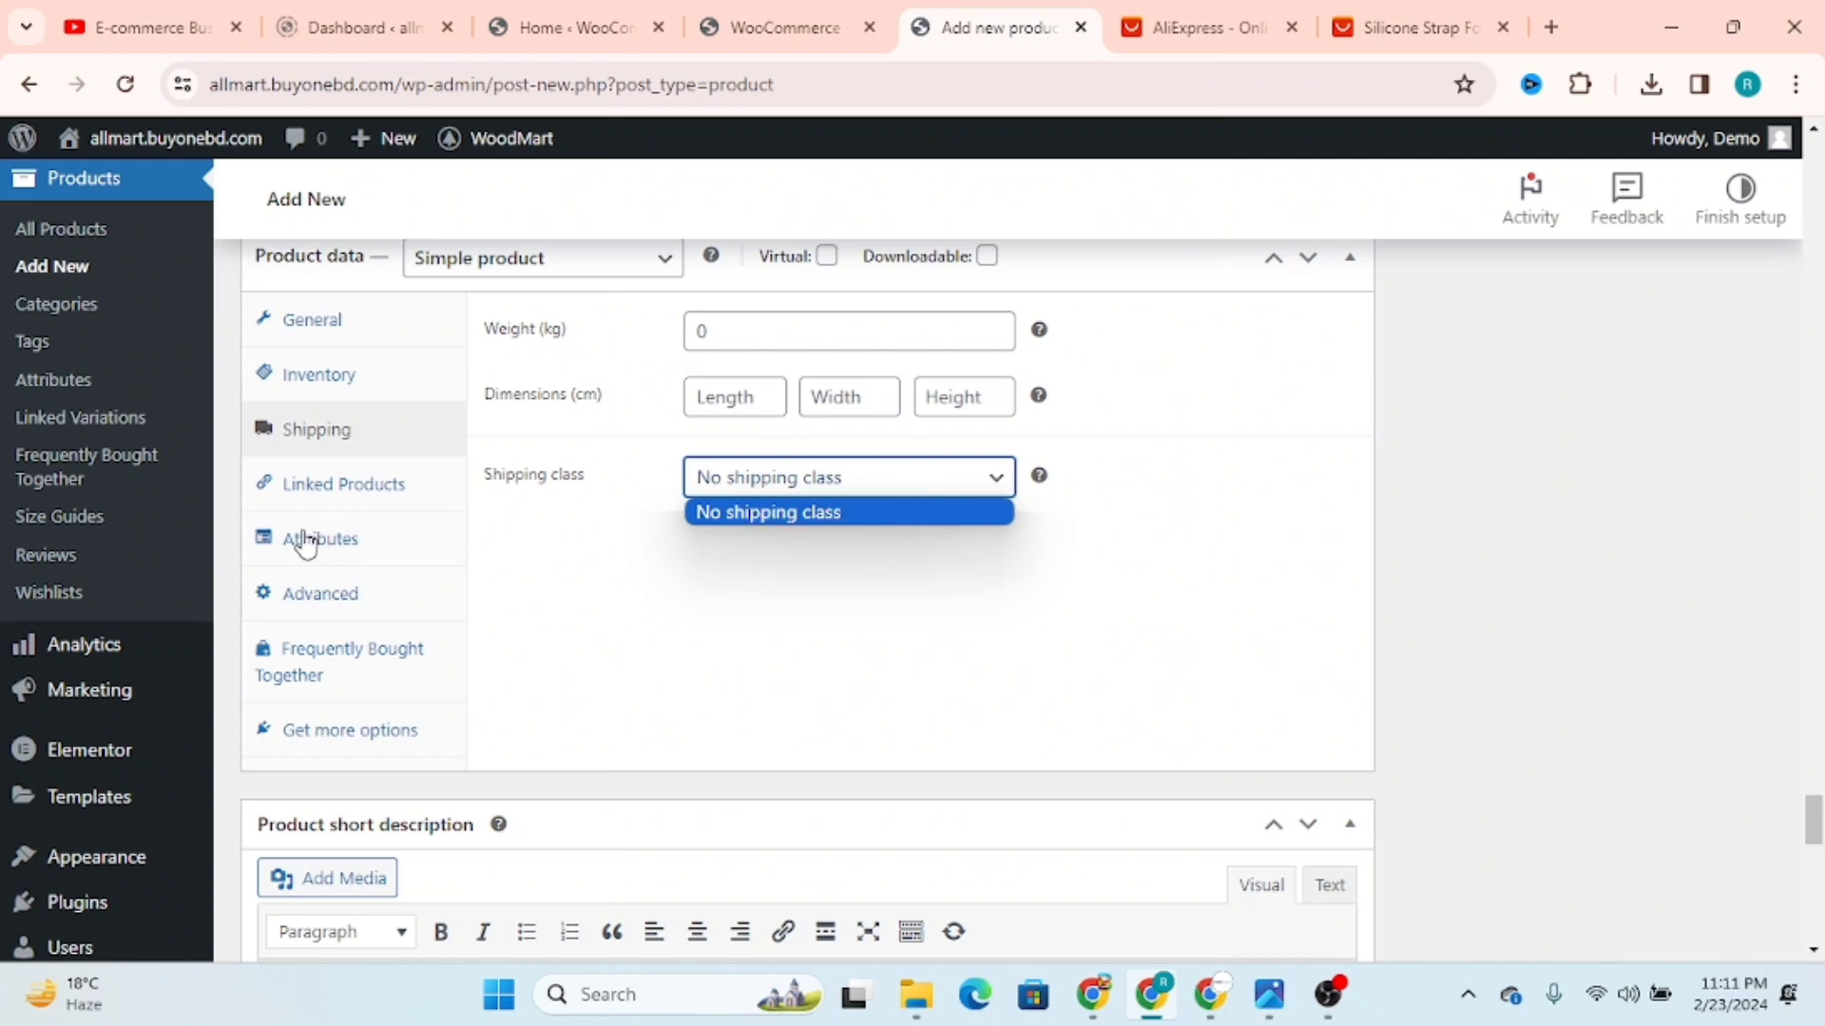
Step: Search for "iphone" in the linked products settings and add iPhone dock (#361) as both an upsell and a cross-sell
left_click(339, 490)
left_click(339, 489)
left_click(835, 337)
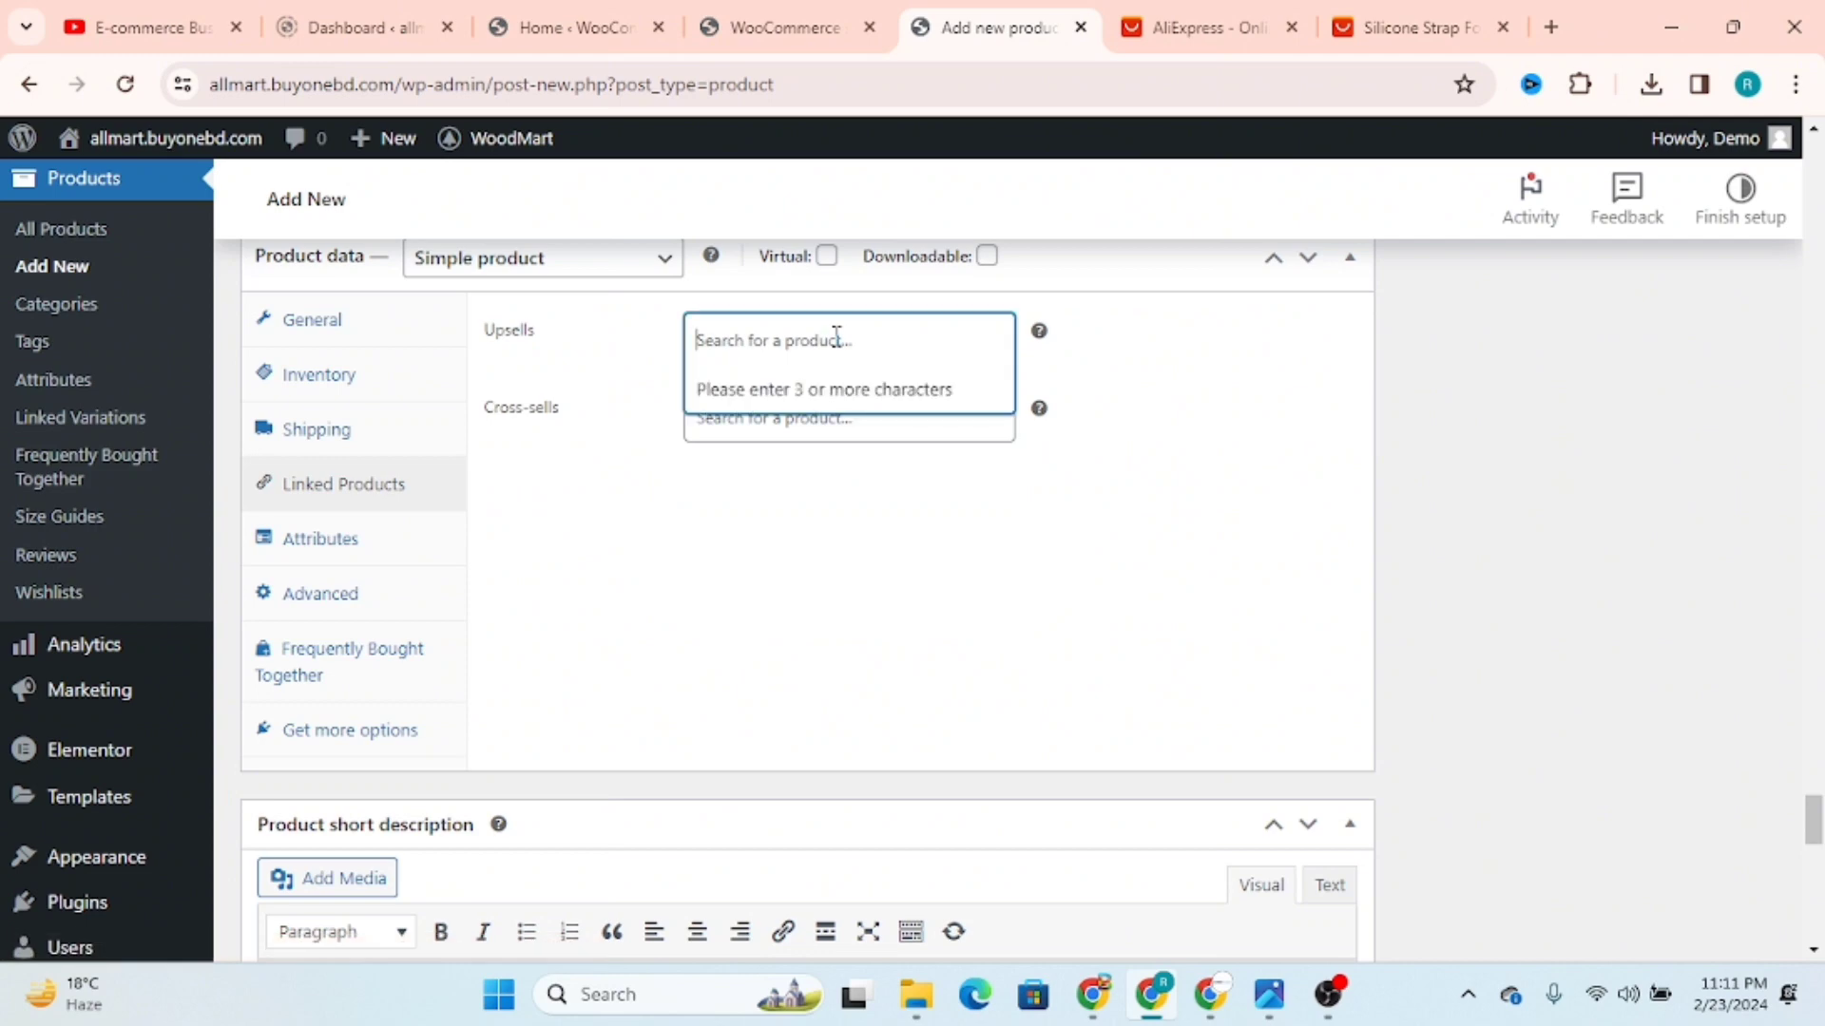
left_click(746, 348)
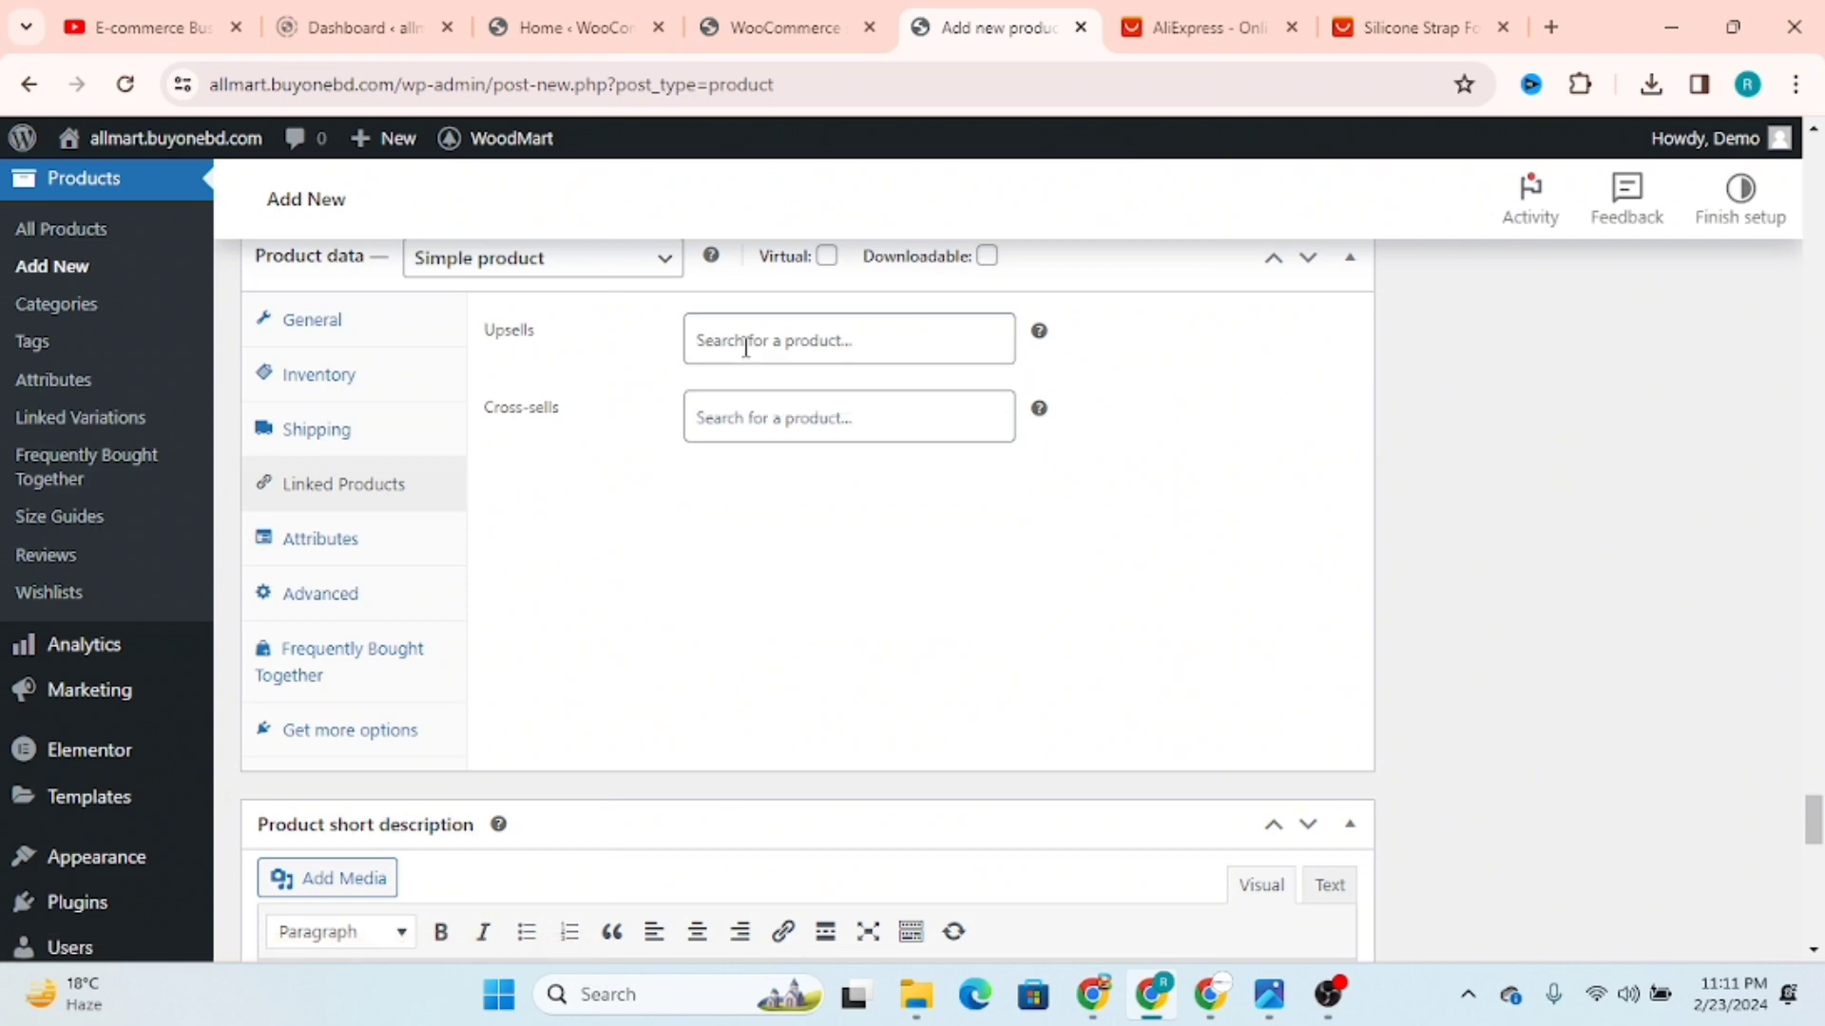
type("iphone")
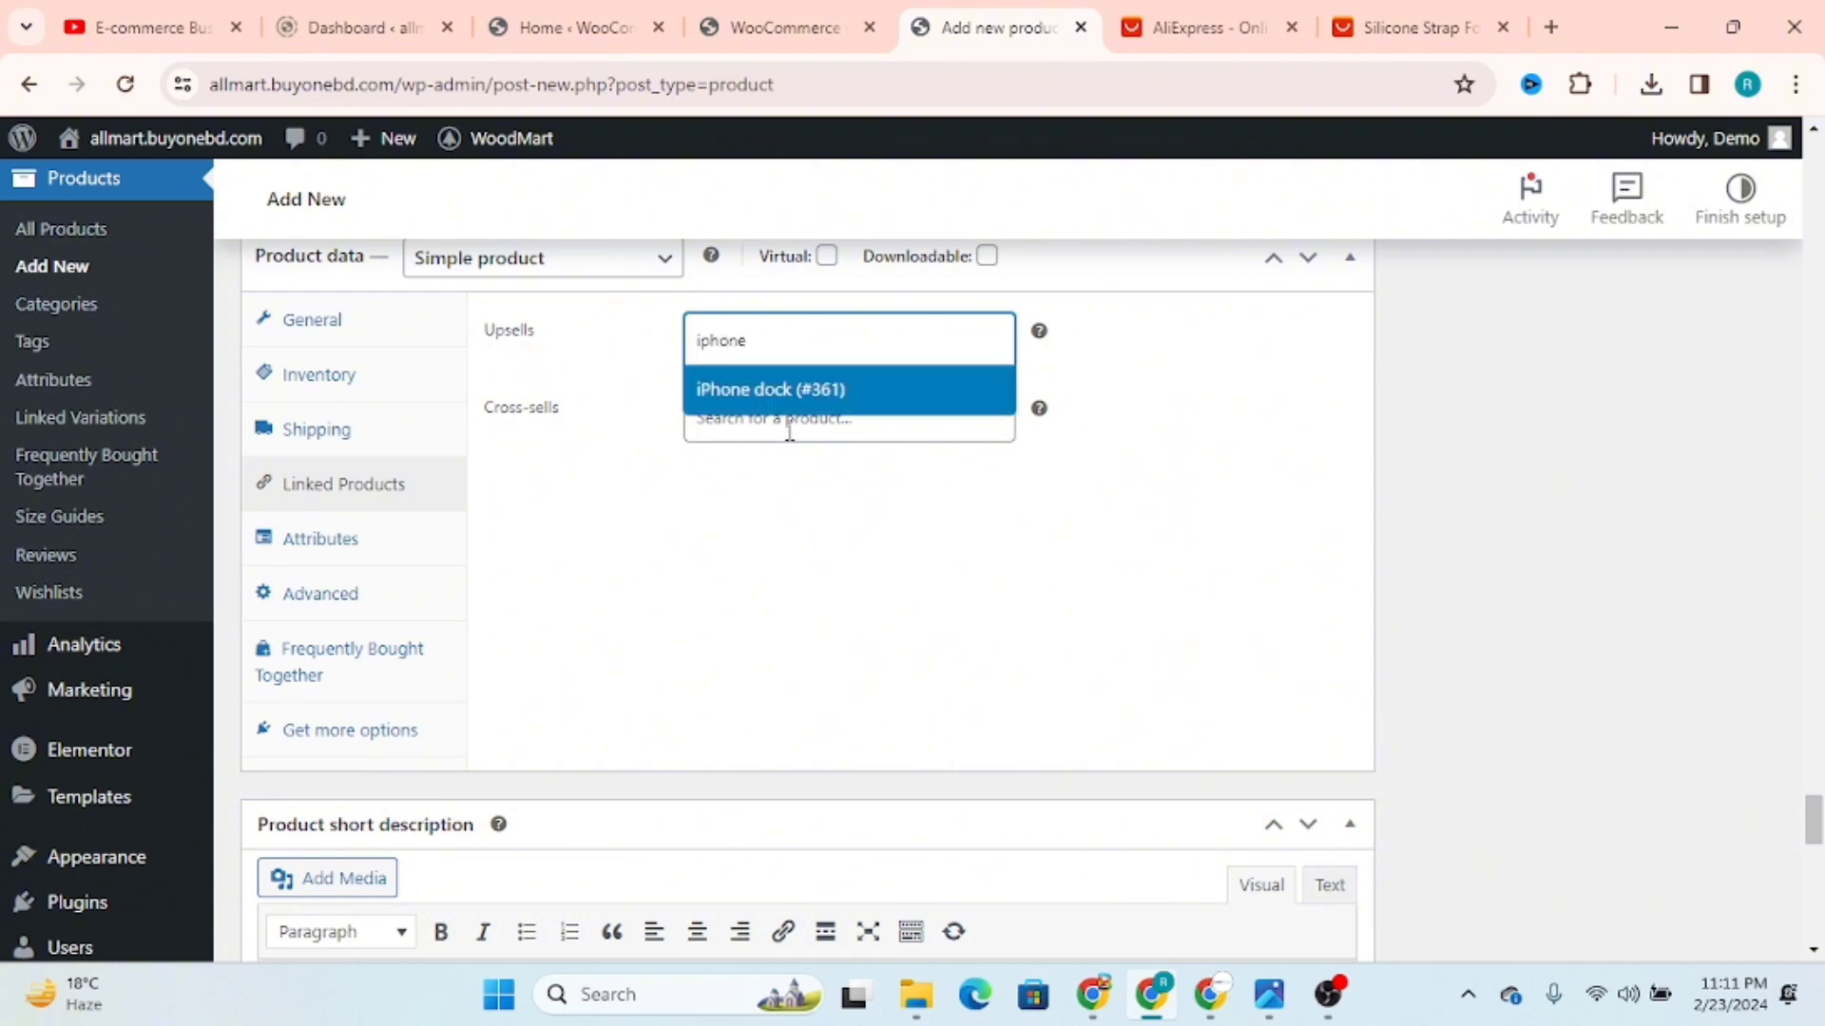
left_click(789, 389)
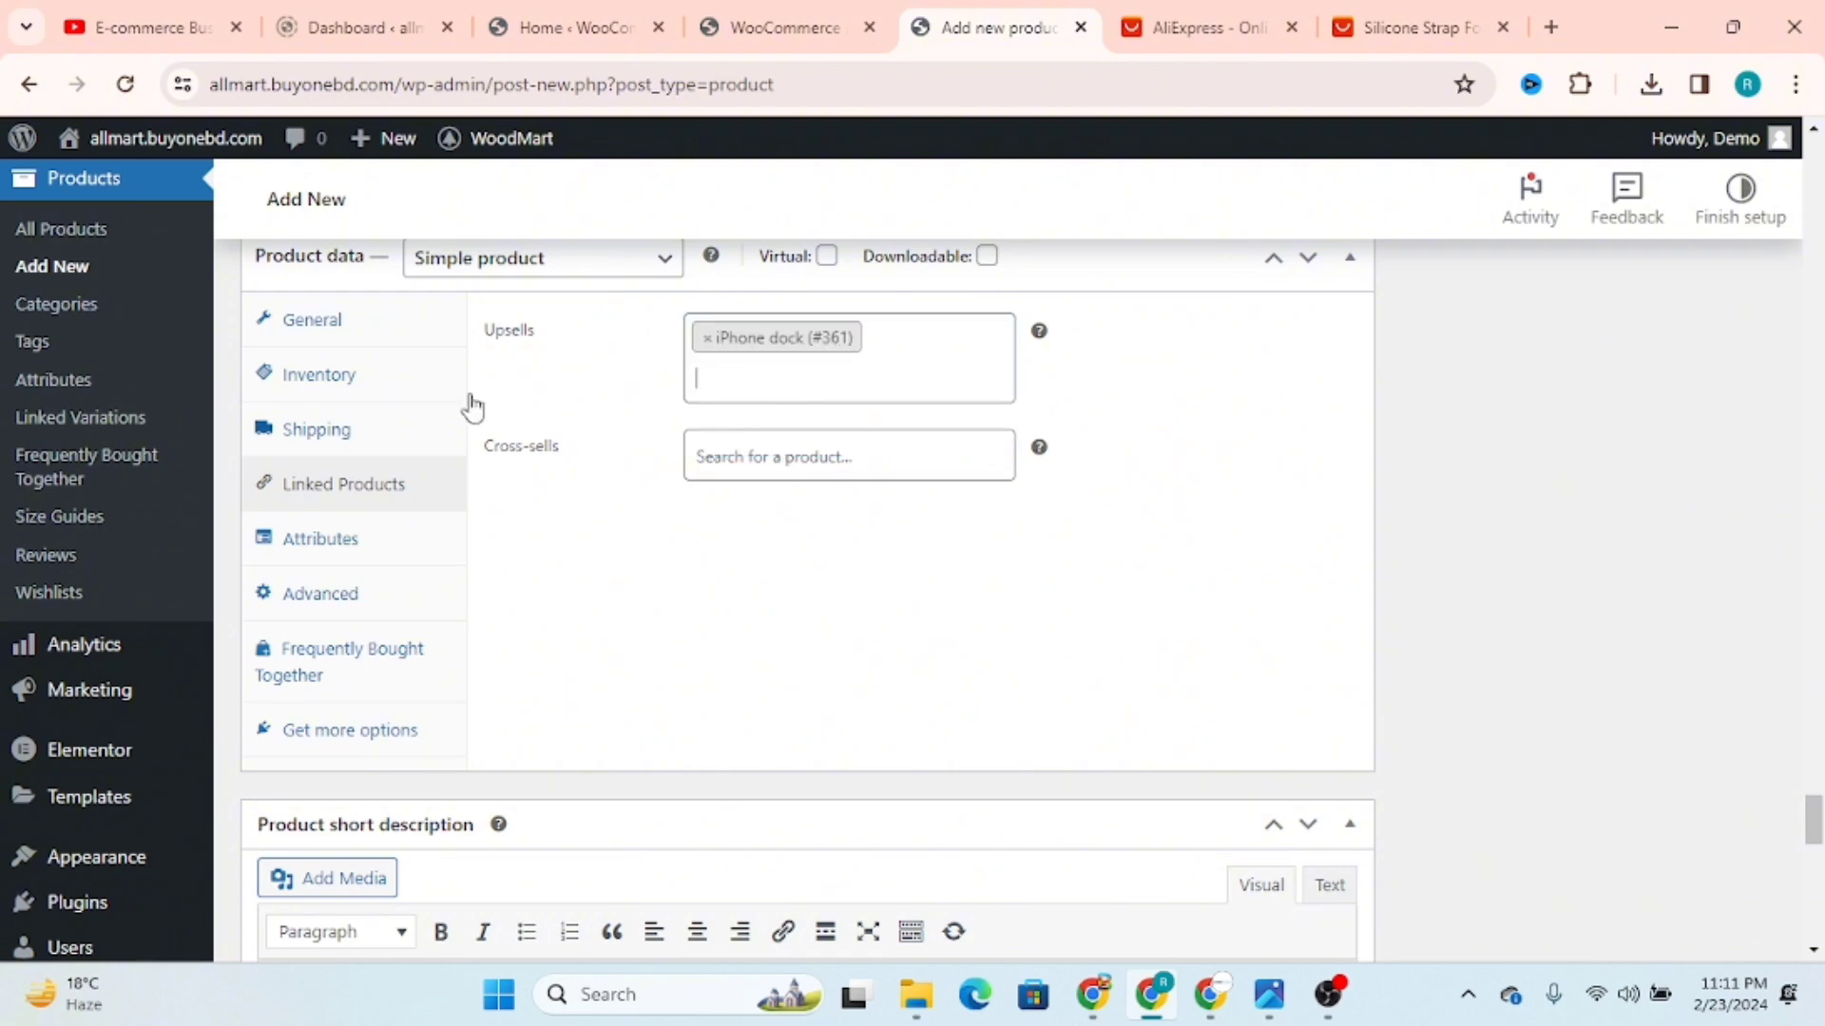
left_click(813, 478)
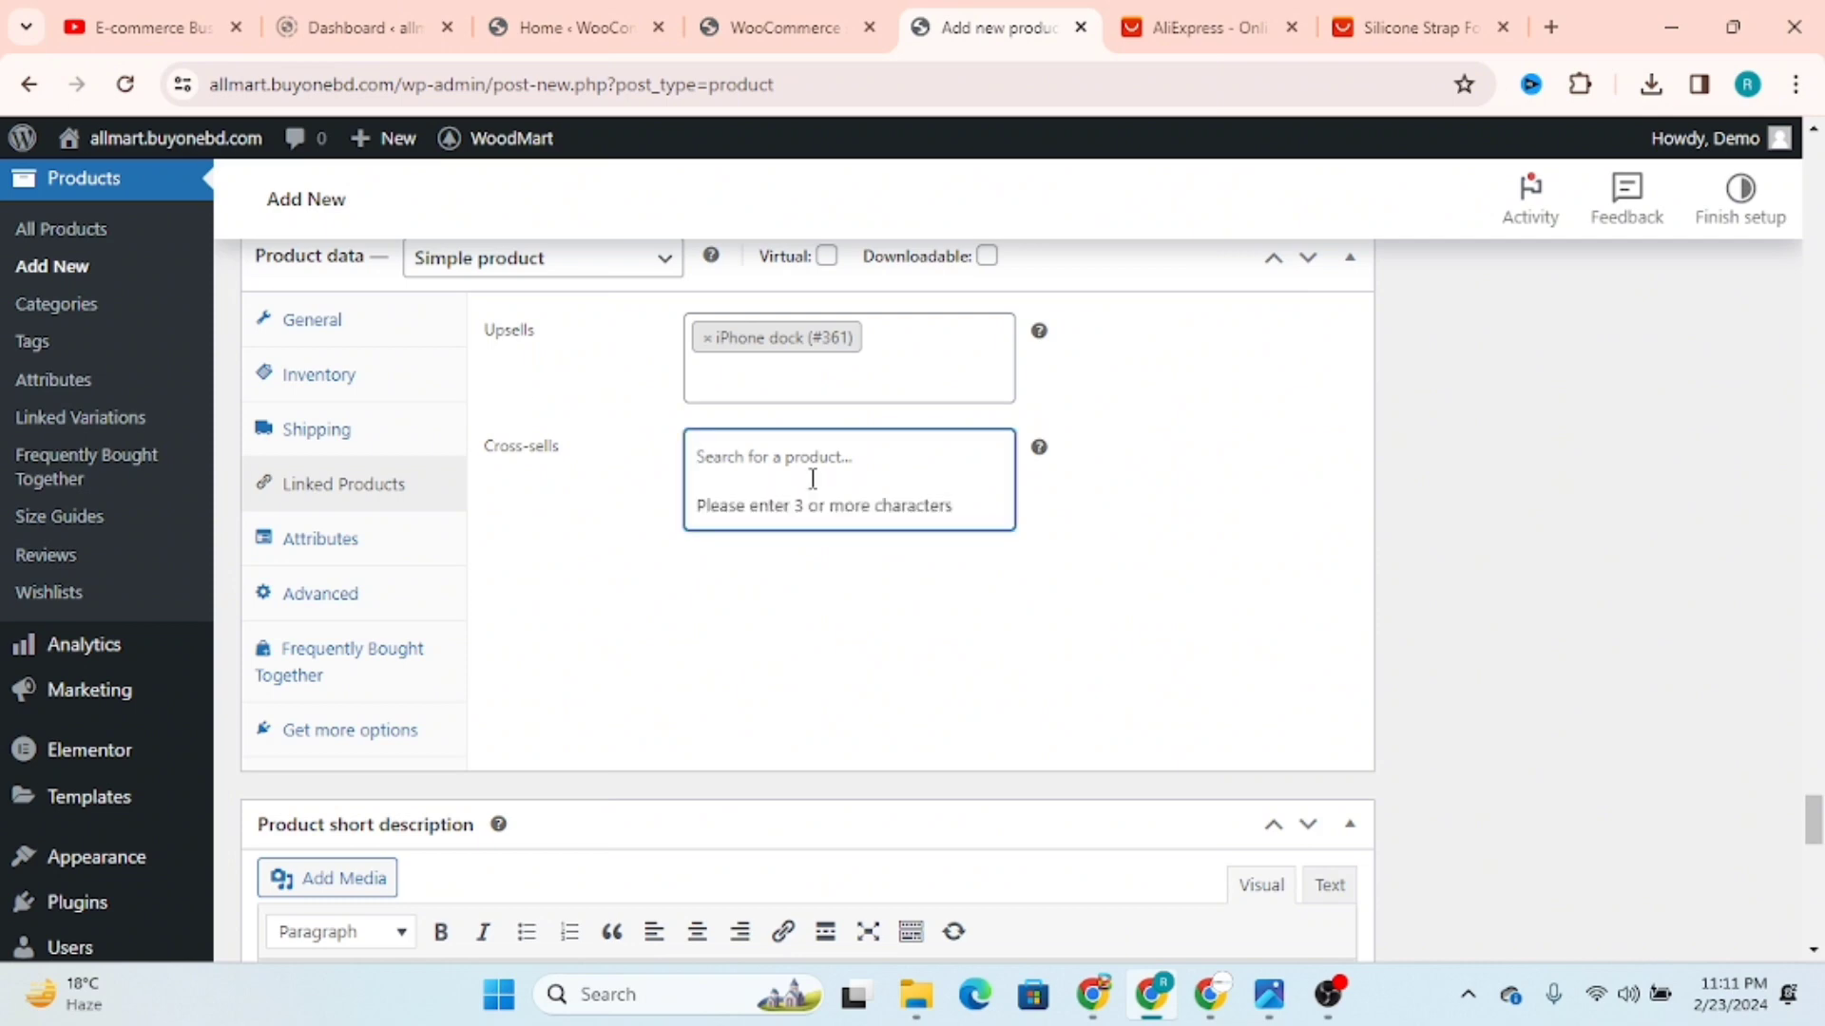
type("iphone dock (#361")
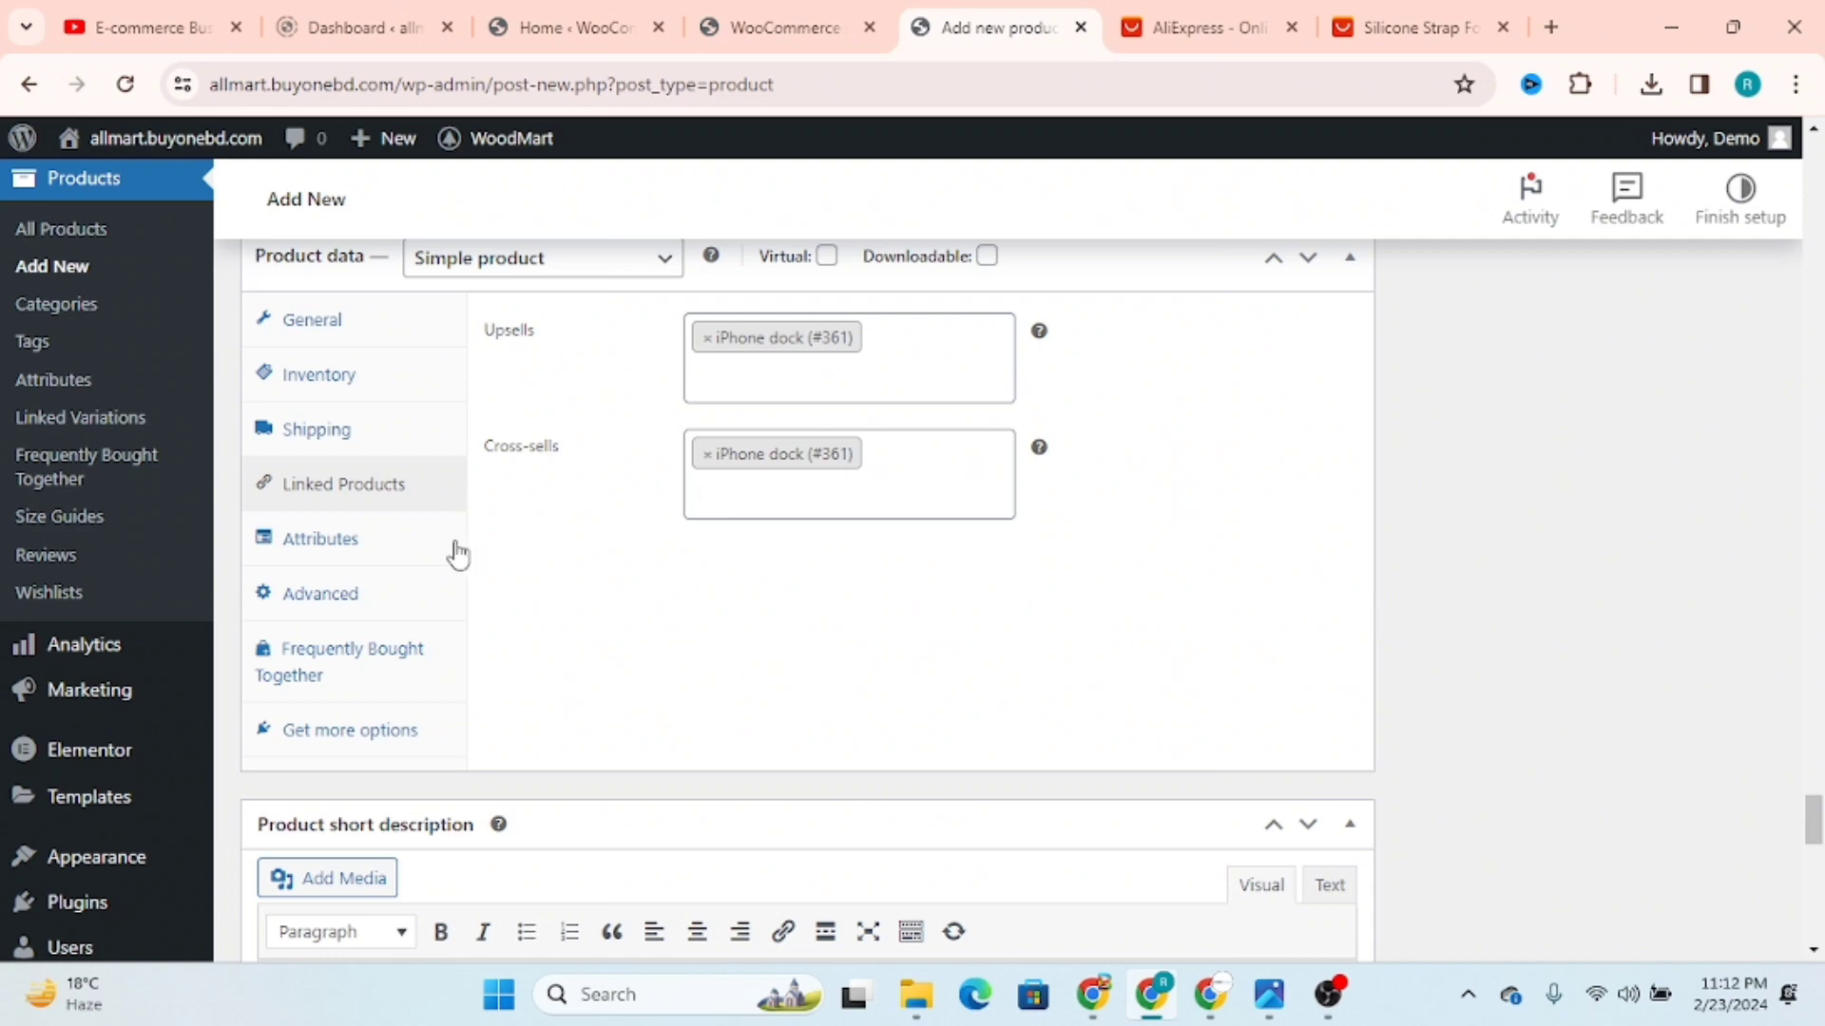
Step: Add a new custom attribute to the product and leave its name blank
left_click(314, 539)
left_click(534, 447)
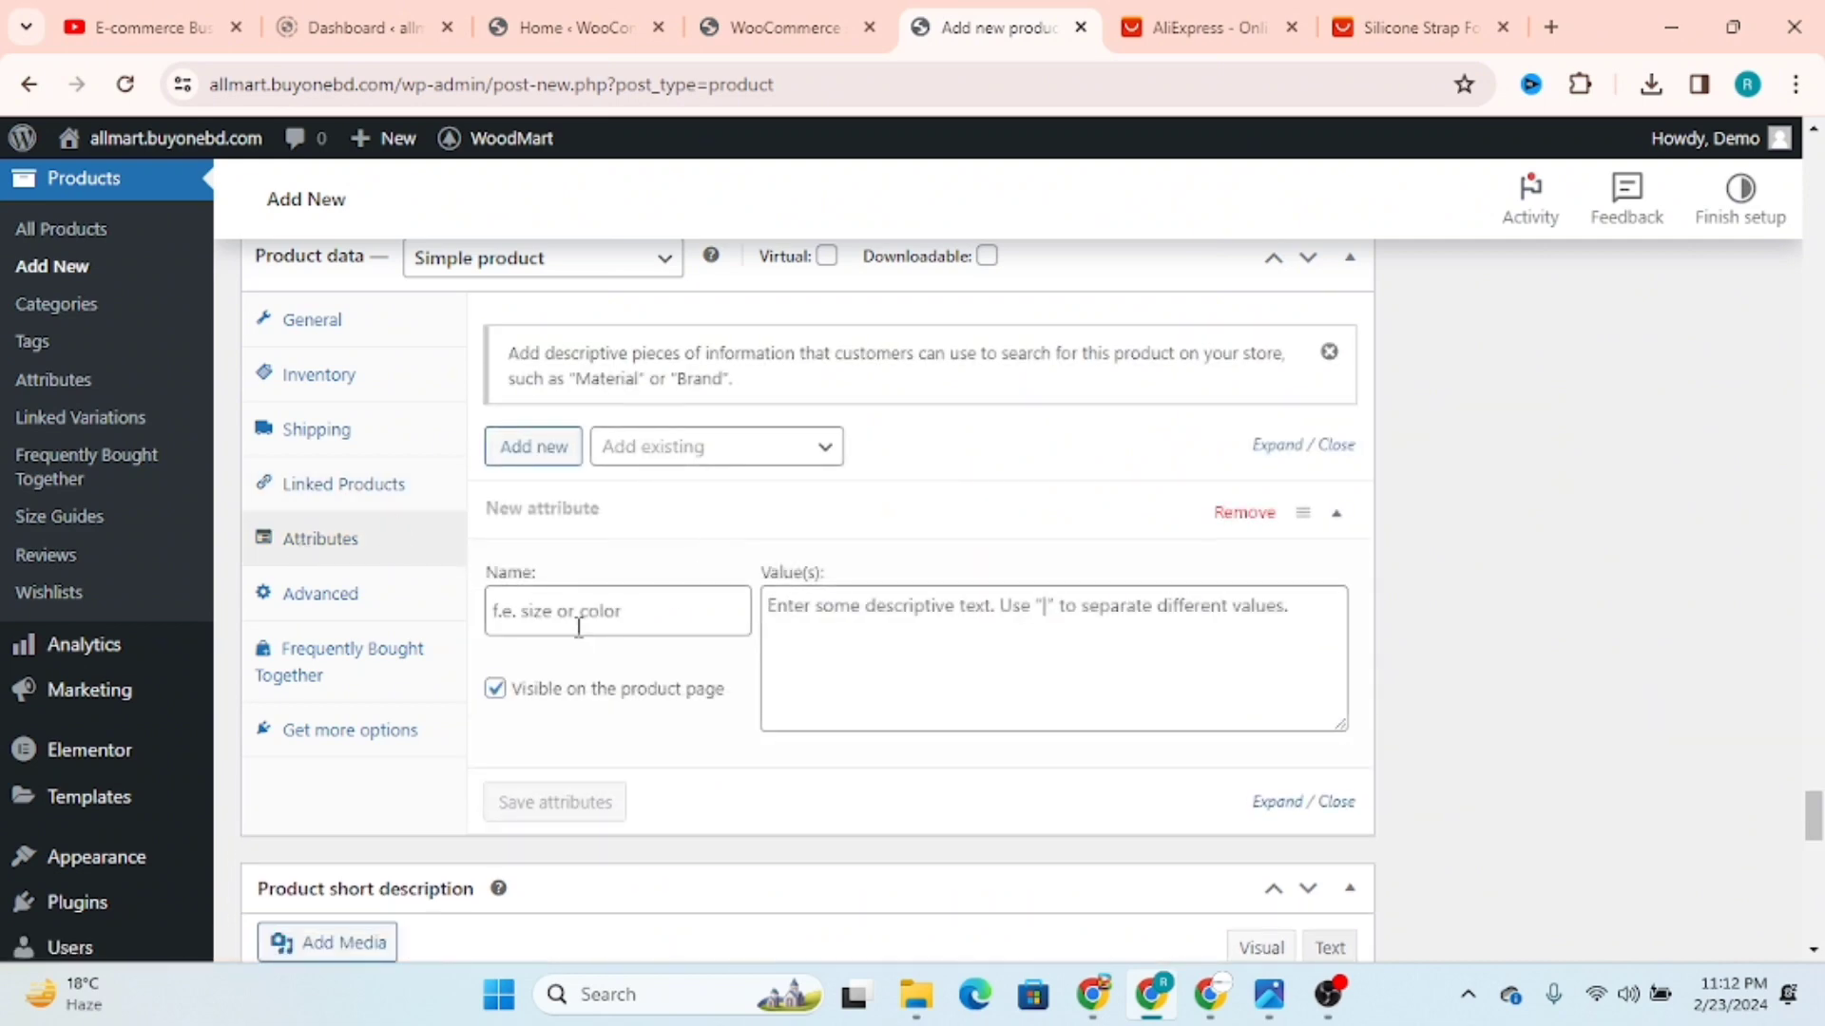
left_click(509, 599)
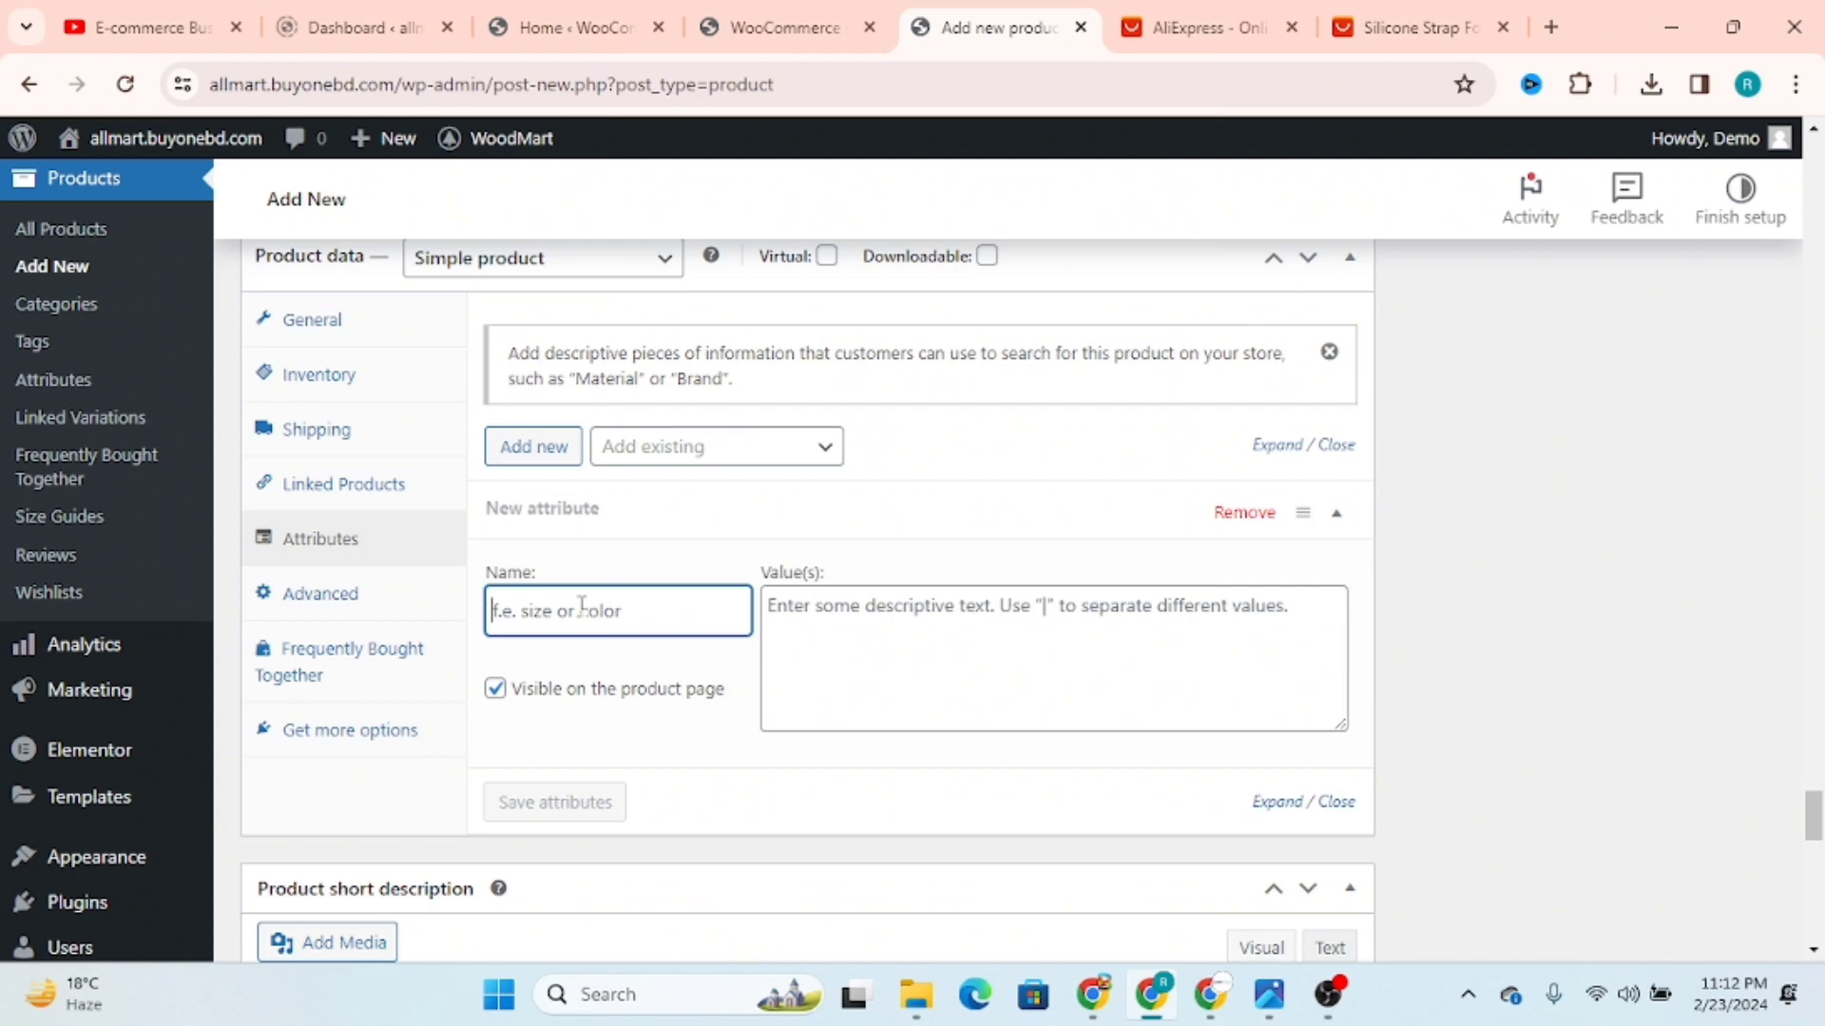
type("c")
key("BackSpace")
Step: Review the product's purchase note and menu order settings, the Frequently Bought Together bundles and the suggested extension options
left_click(330, 596)
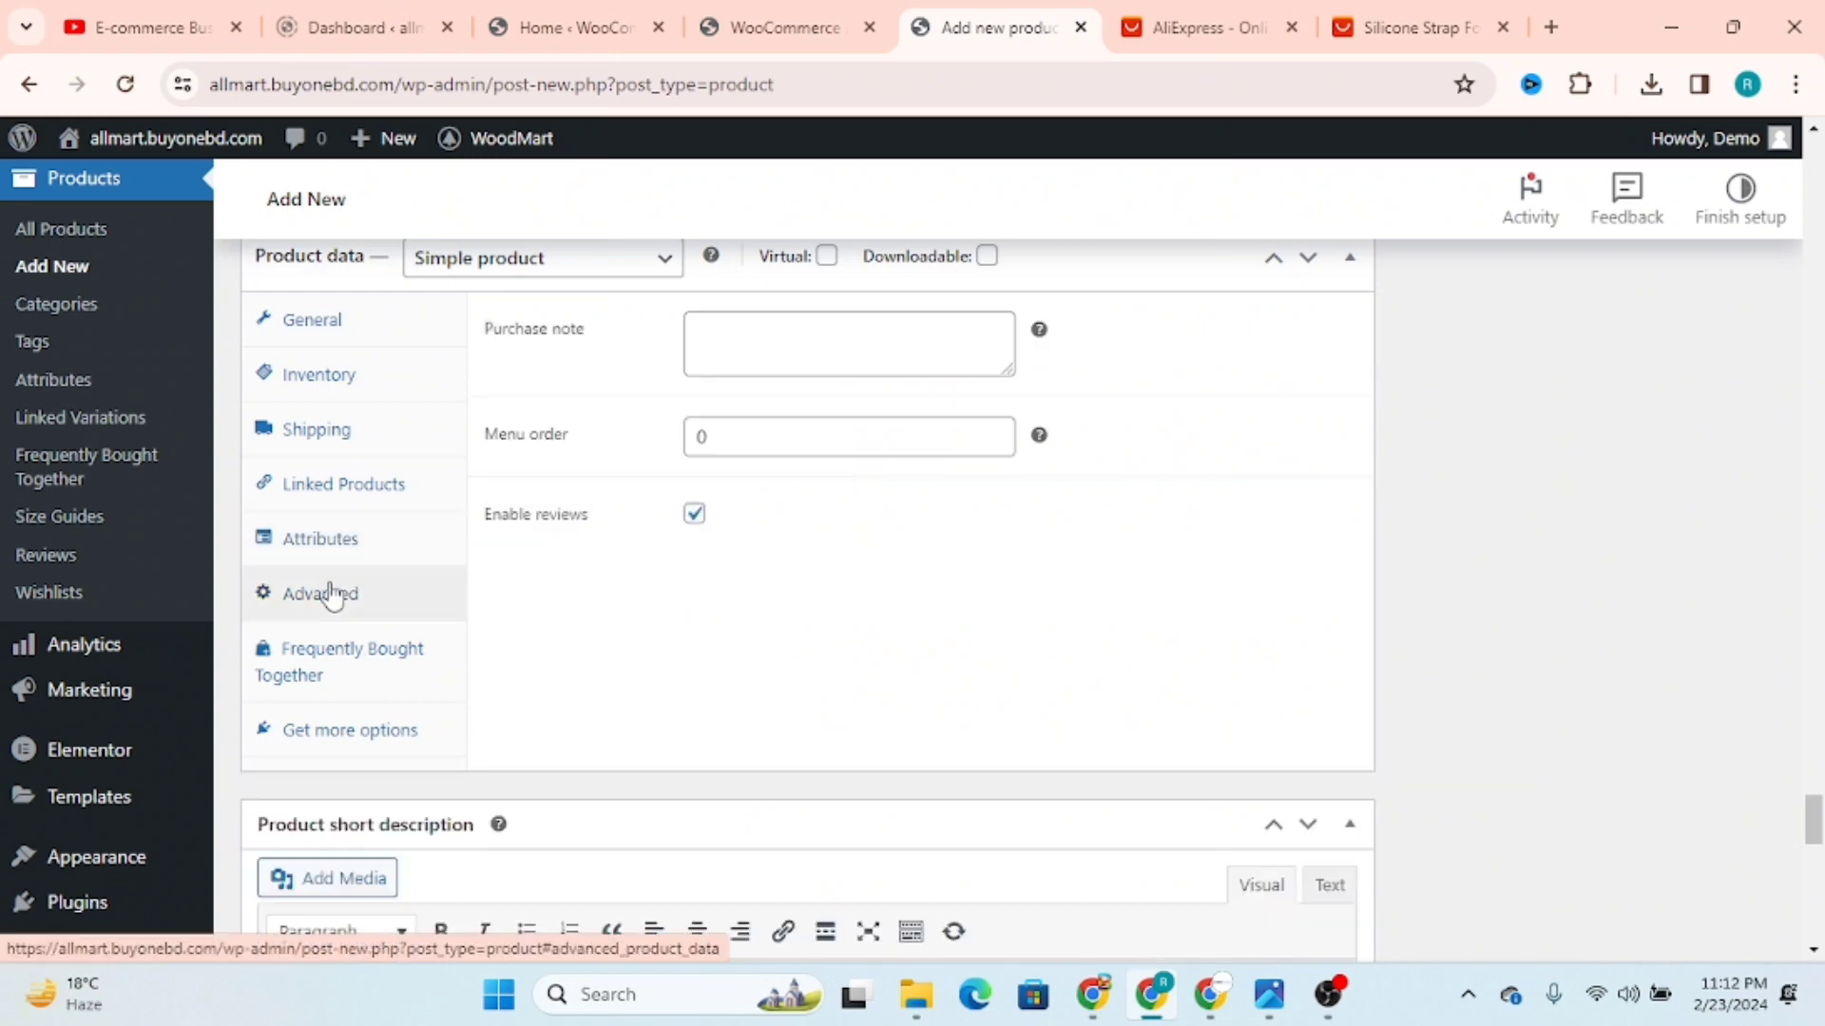
left_click(854, 345)
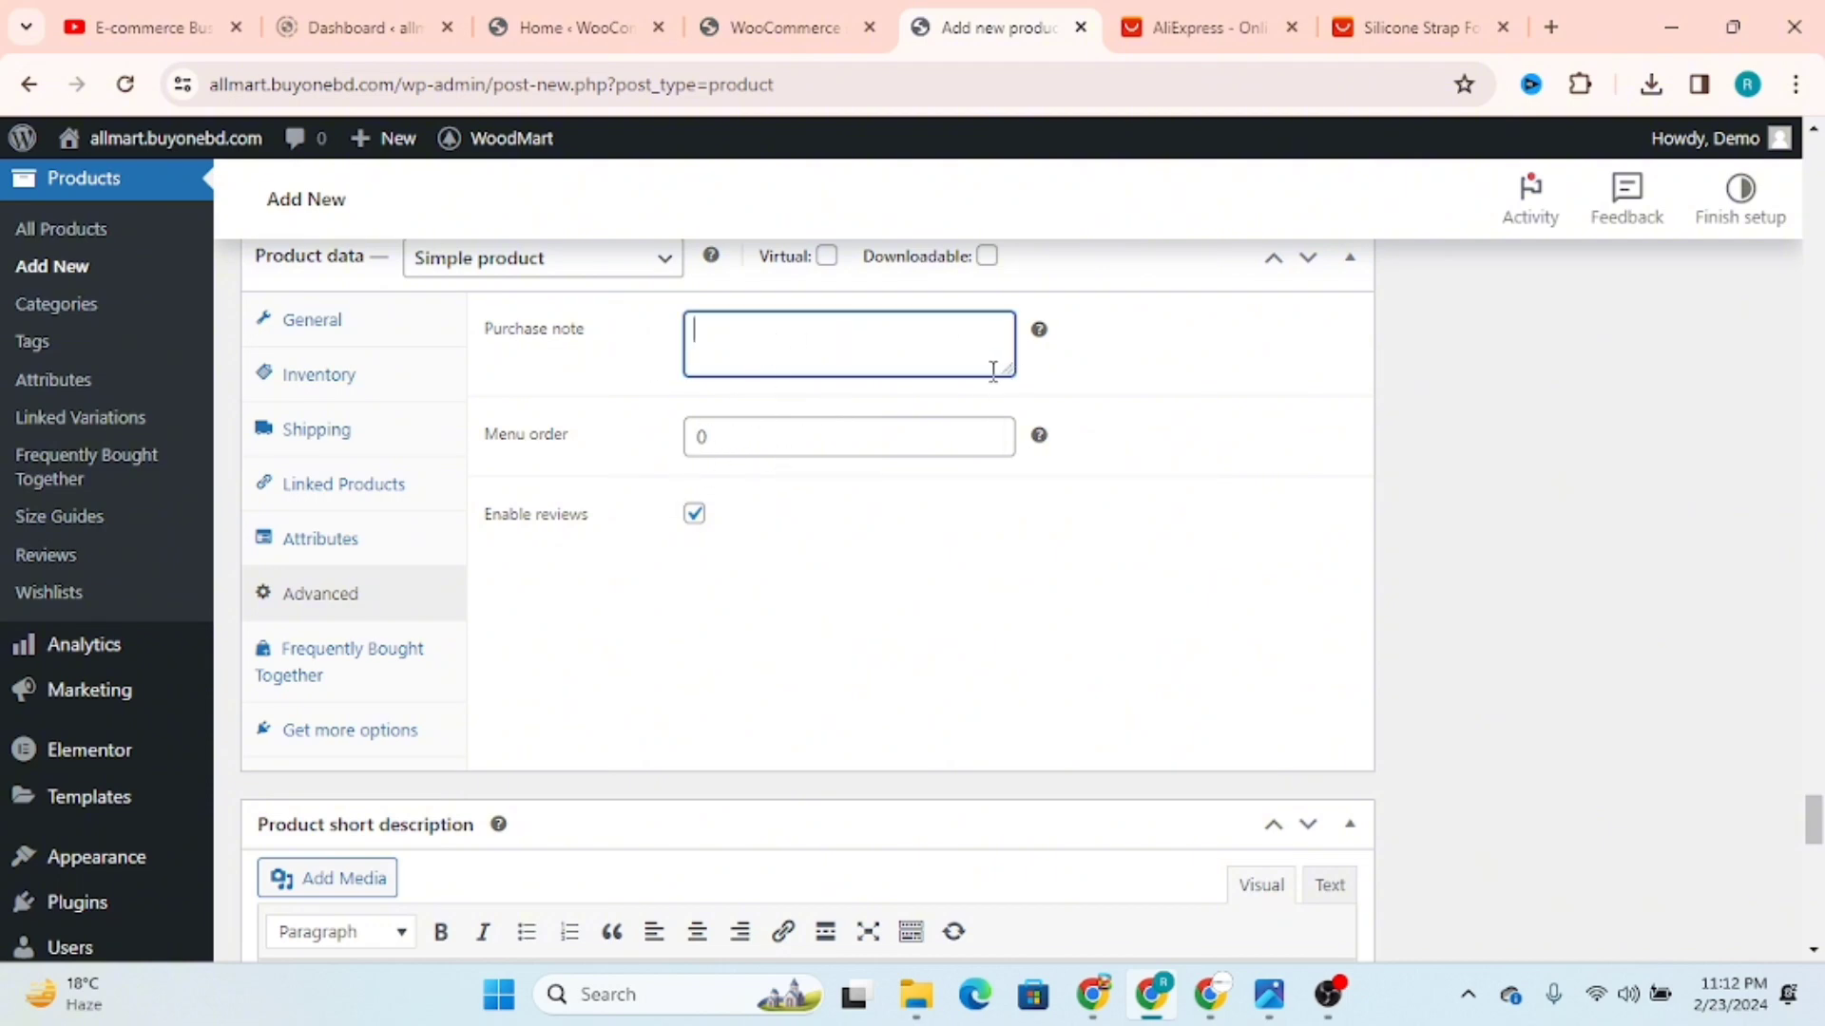
left_click(747, 433)
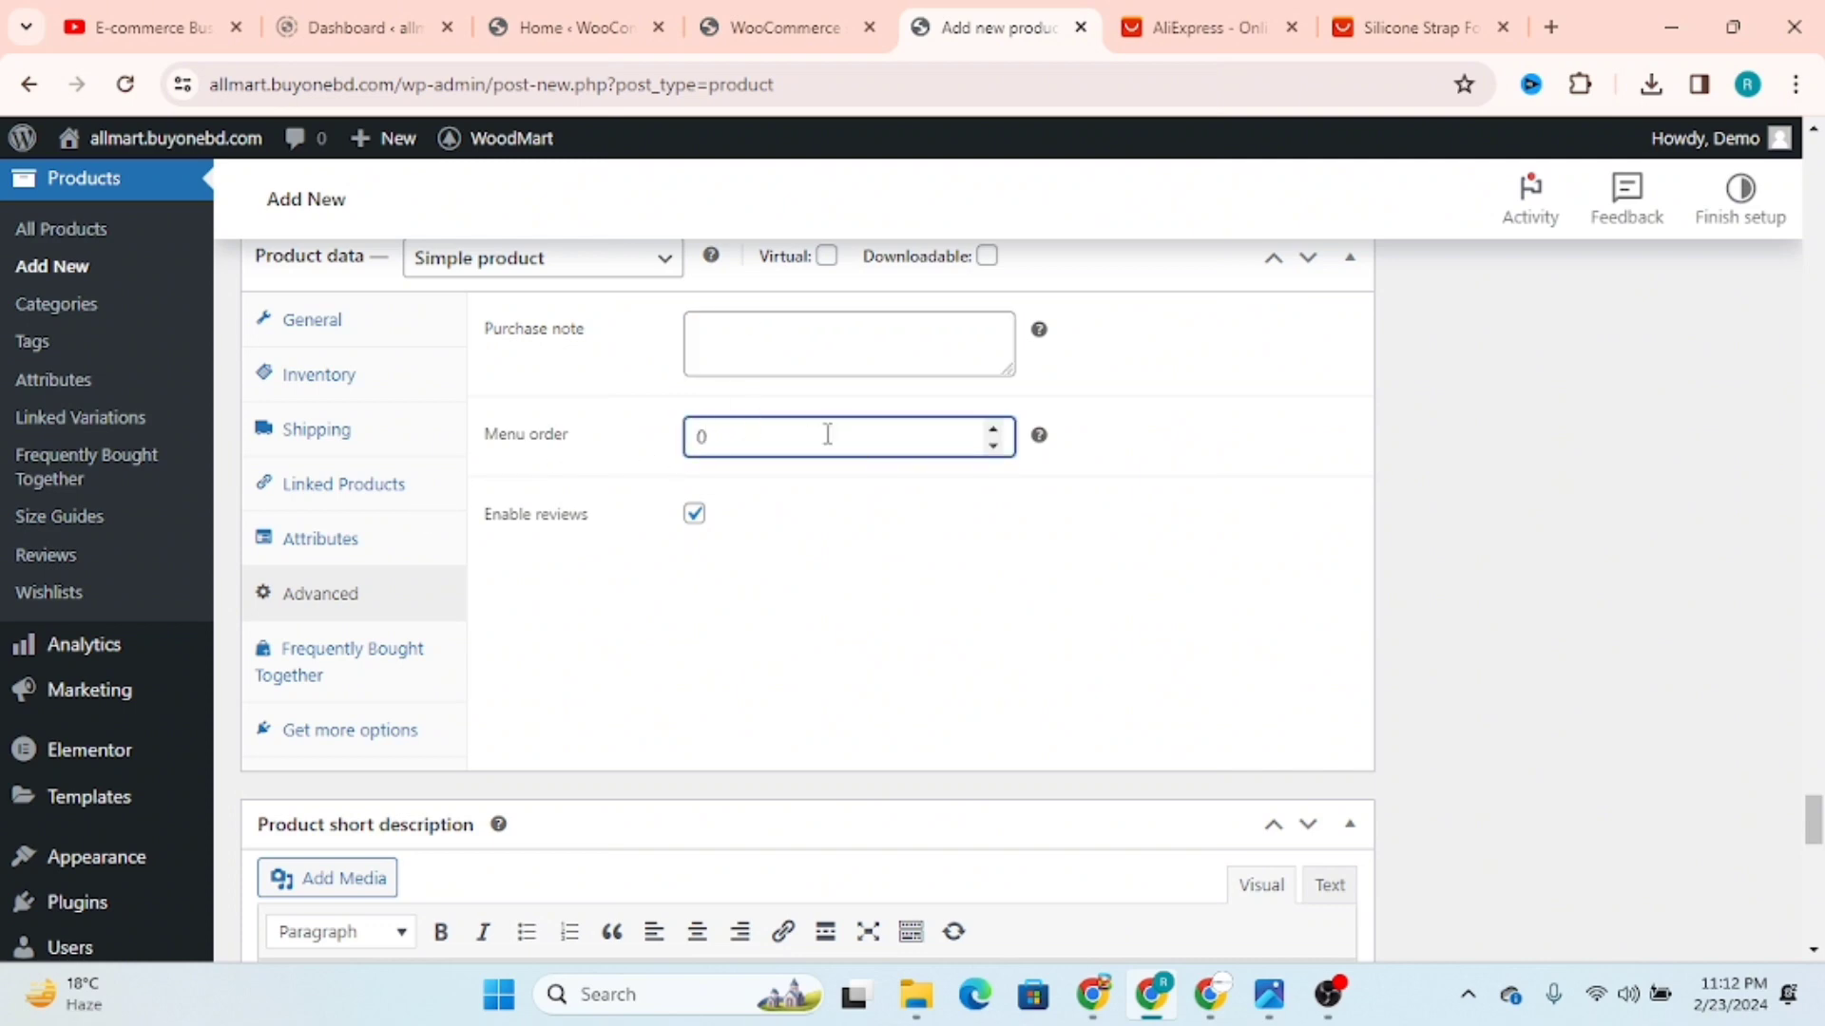
left_click(366, 683)
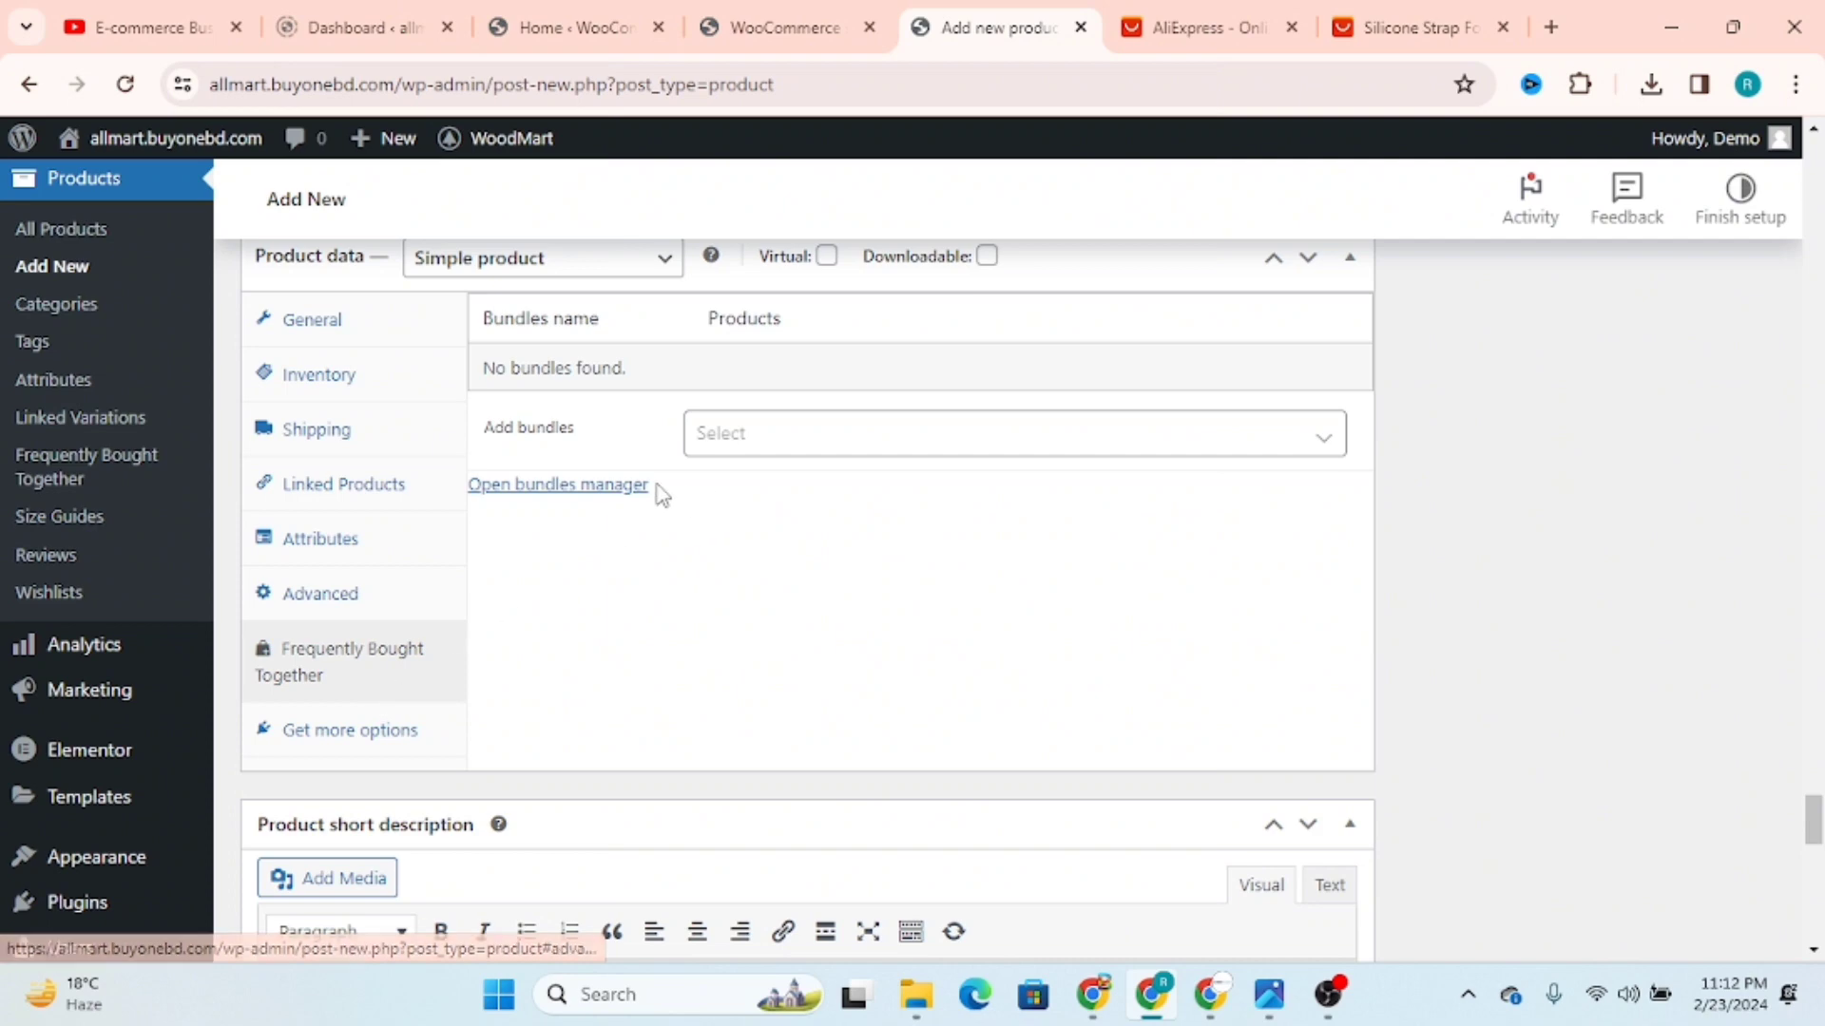
left_click(714, 443)
left_click(731, 445)
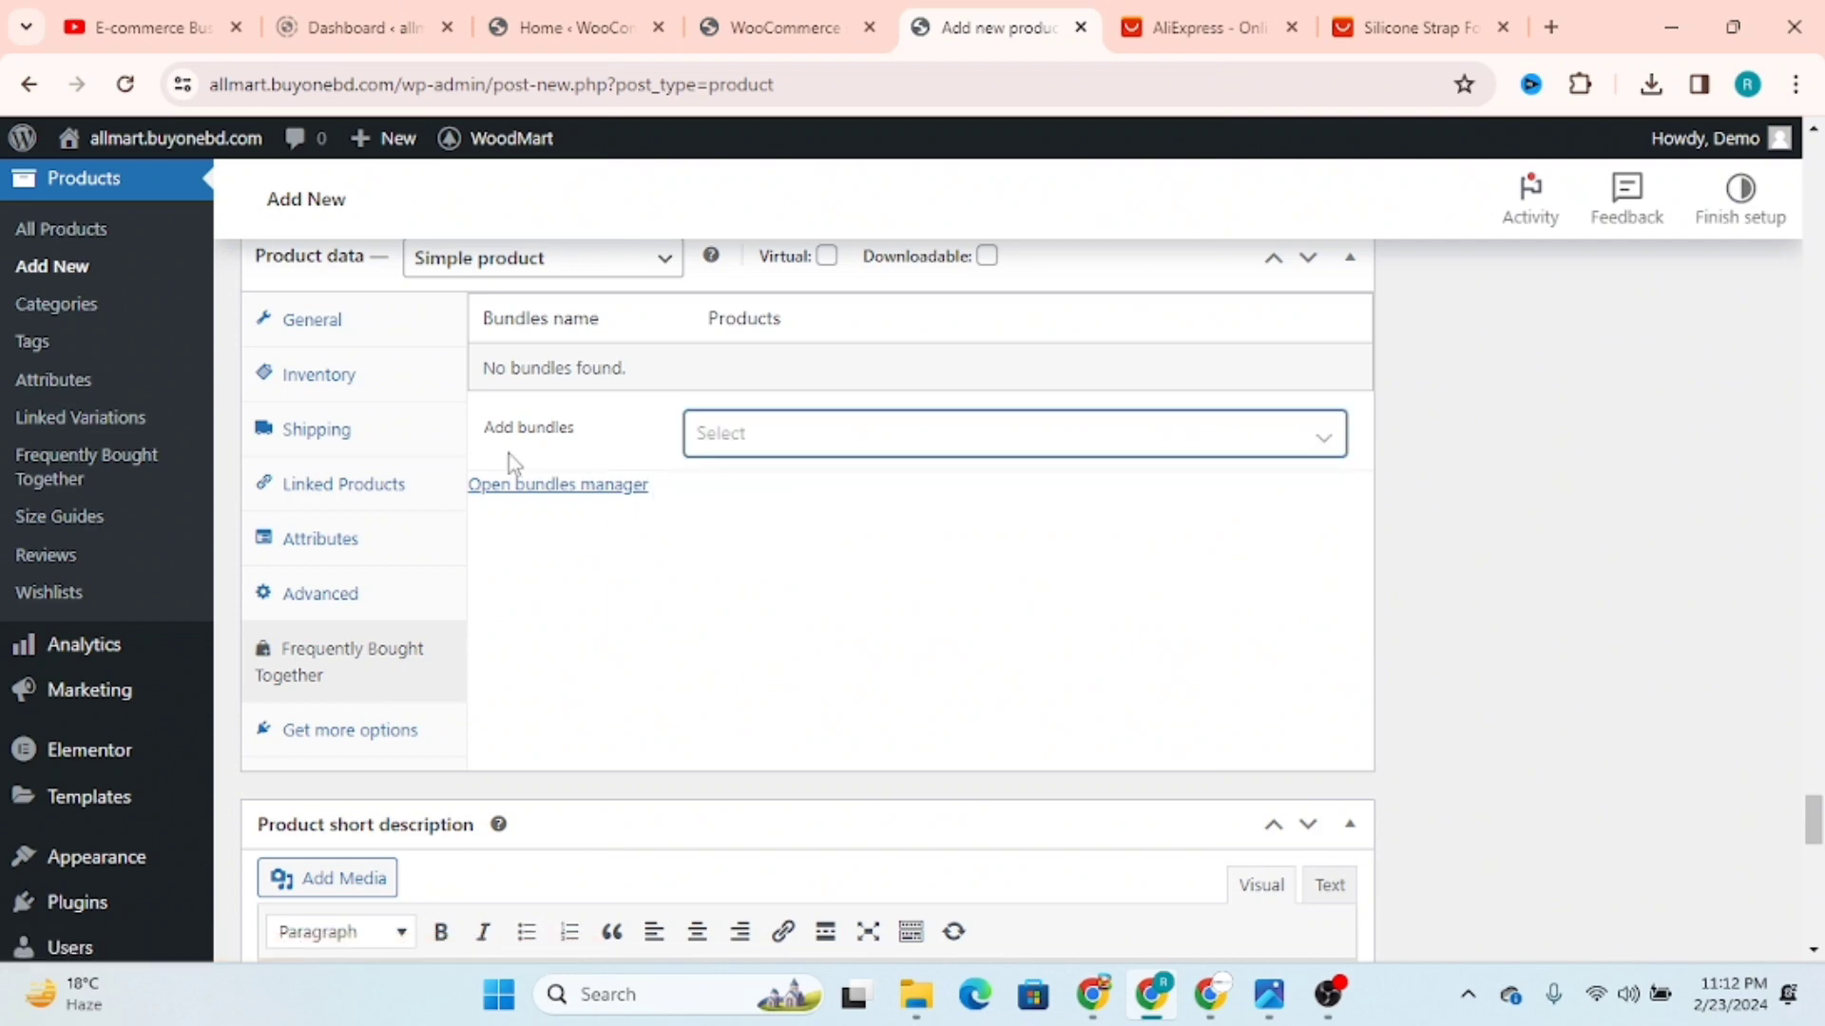
scroll(629, 654, "down", 1)
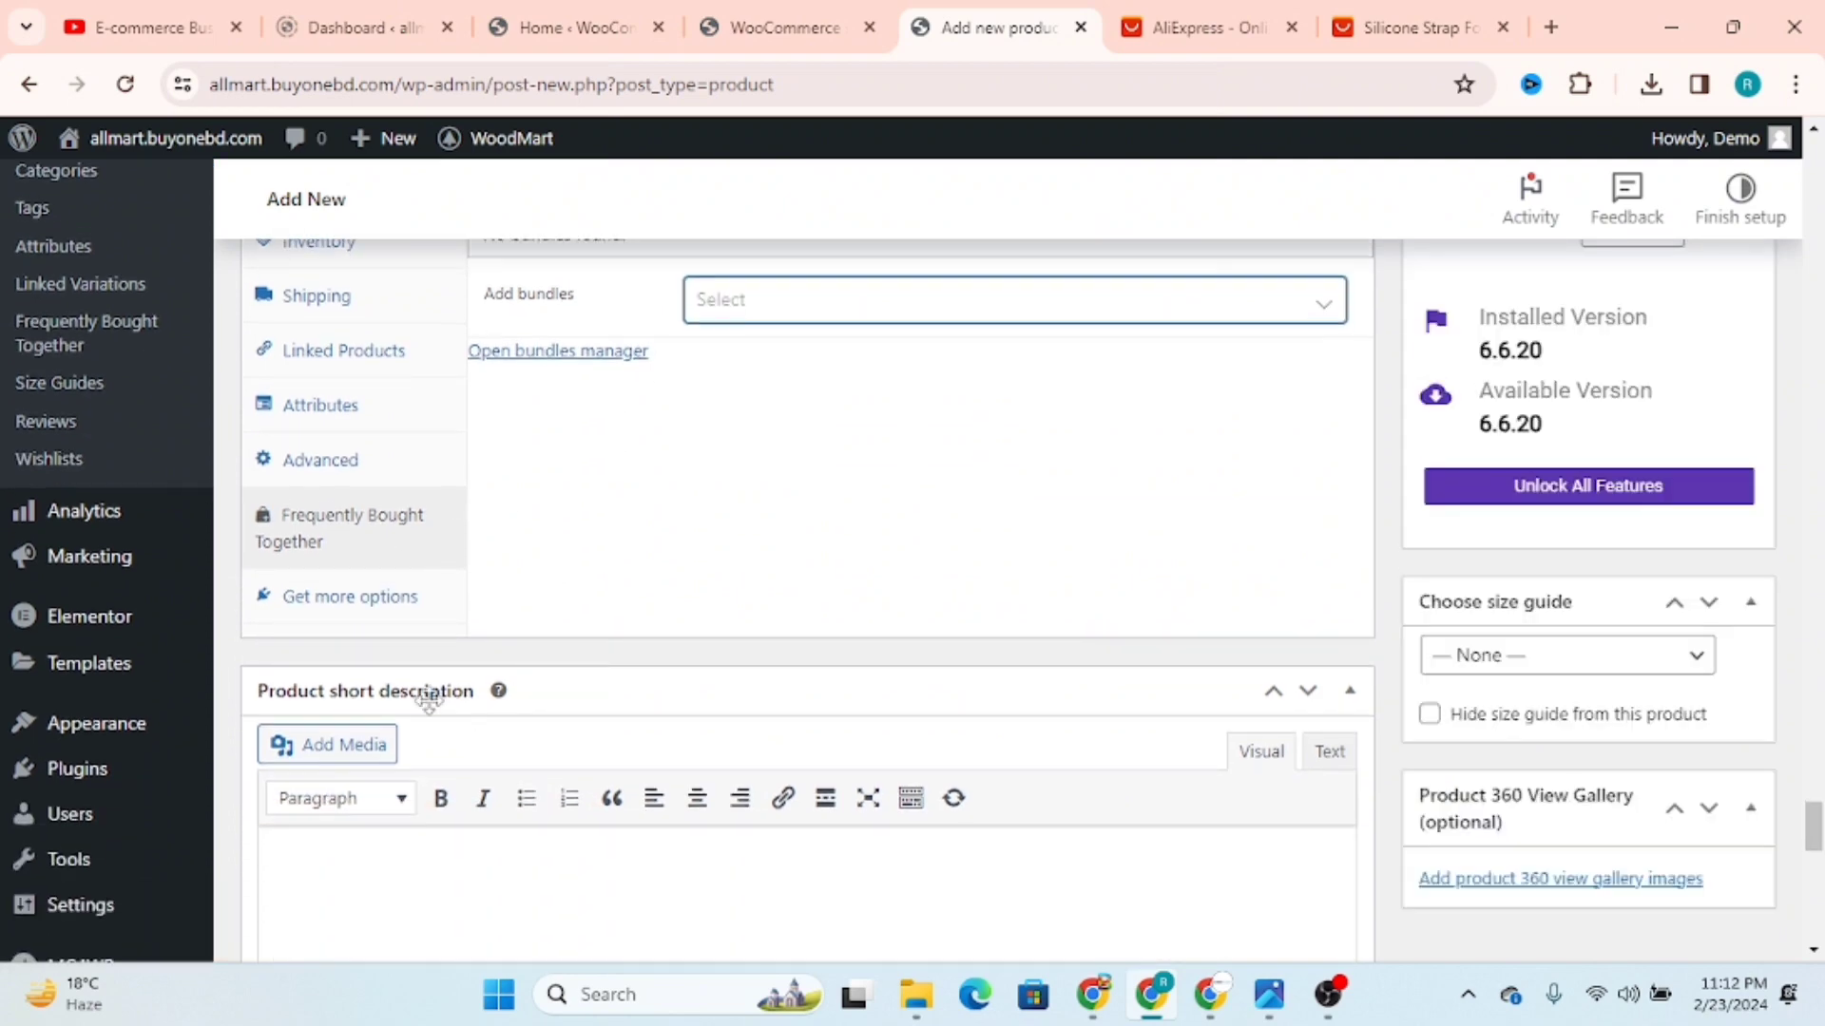
left_click(340, 611)
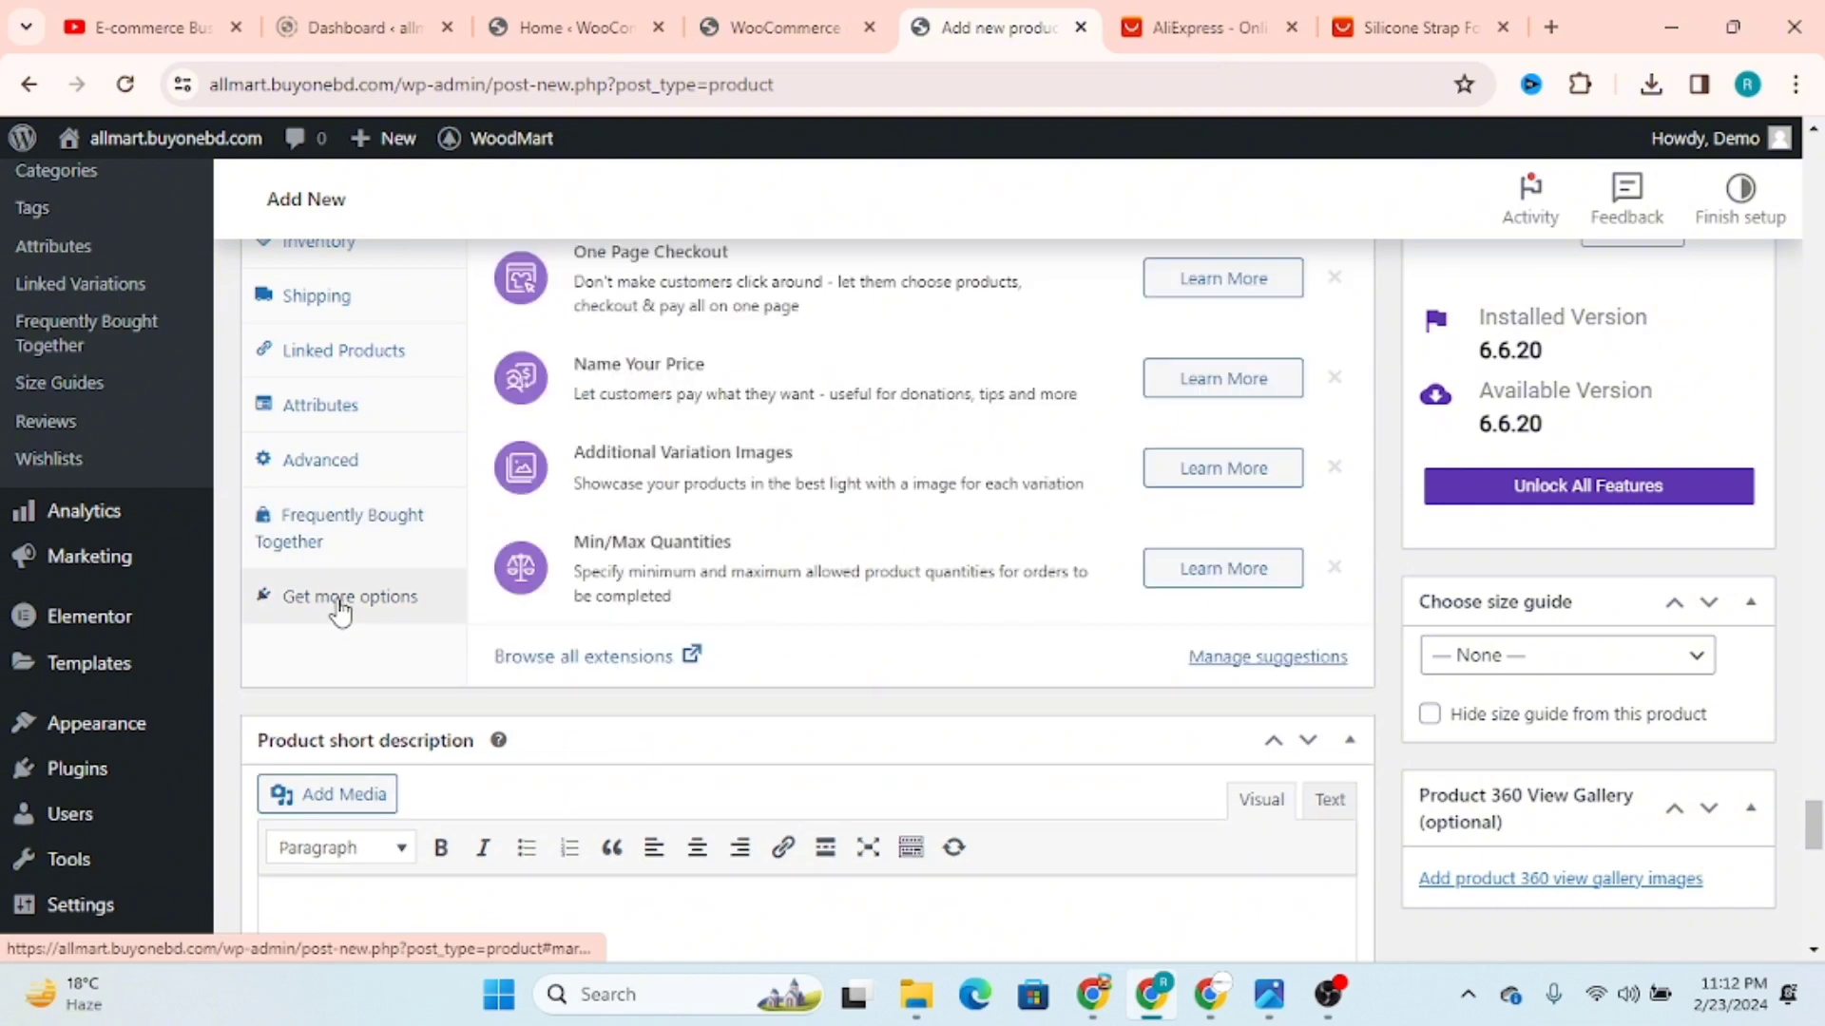
Step: Copy the full product title from the AliExpress Apple Watch silicone strap listing
scroll(361, 611, "down", 3)
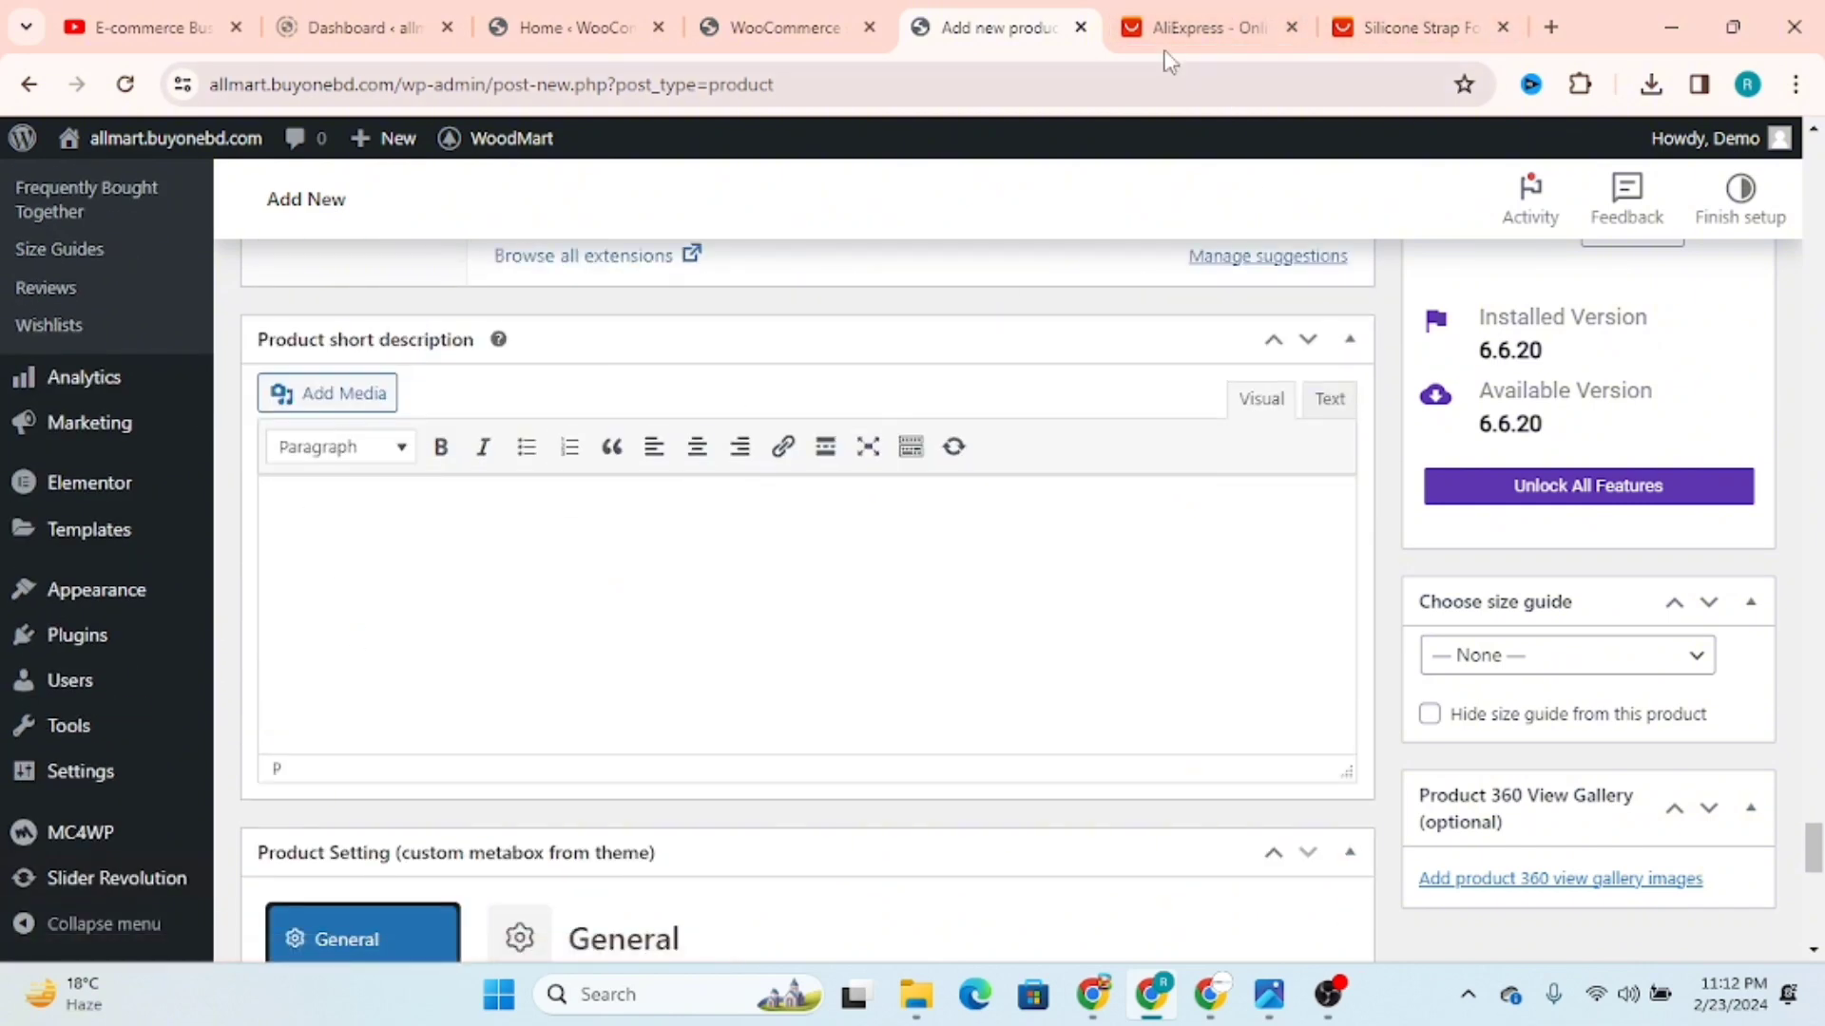
left_click(1199, 12)
key("ctrl+Tab")
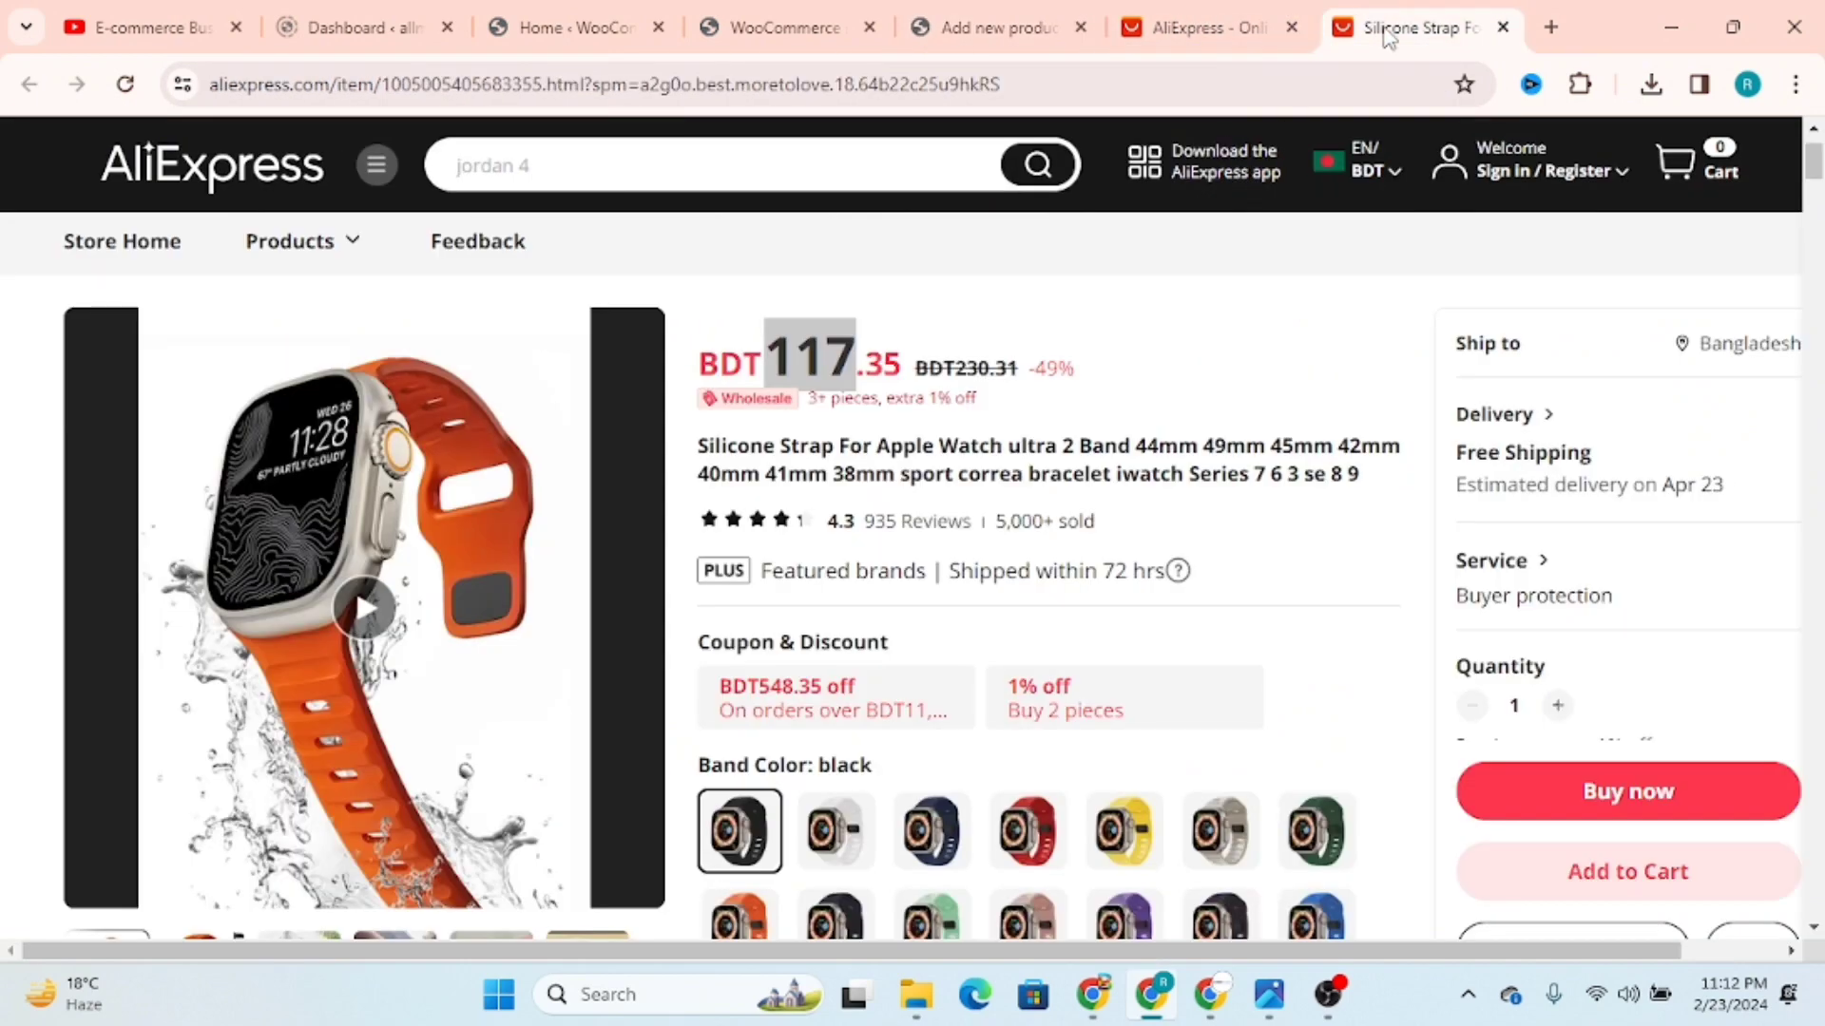
scroll(1195, 599, "down", 3)
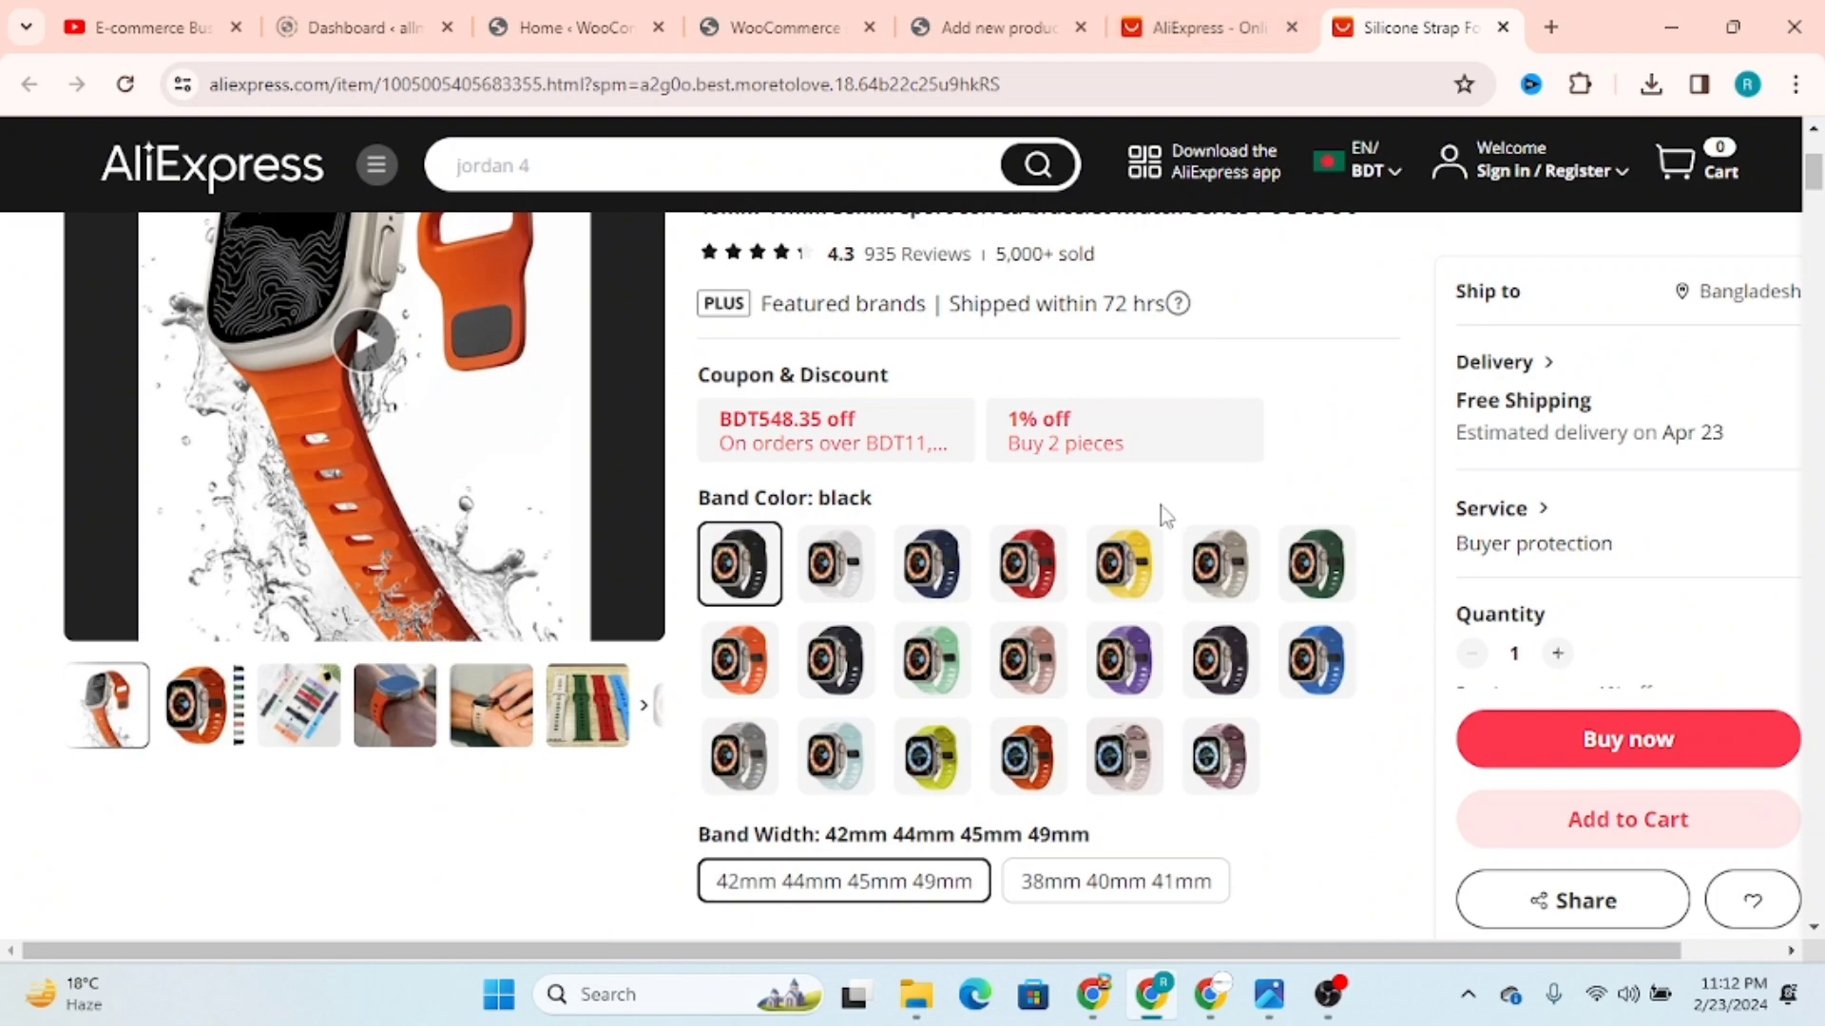
scroll(1161, 537, "up", 3)
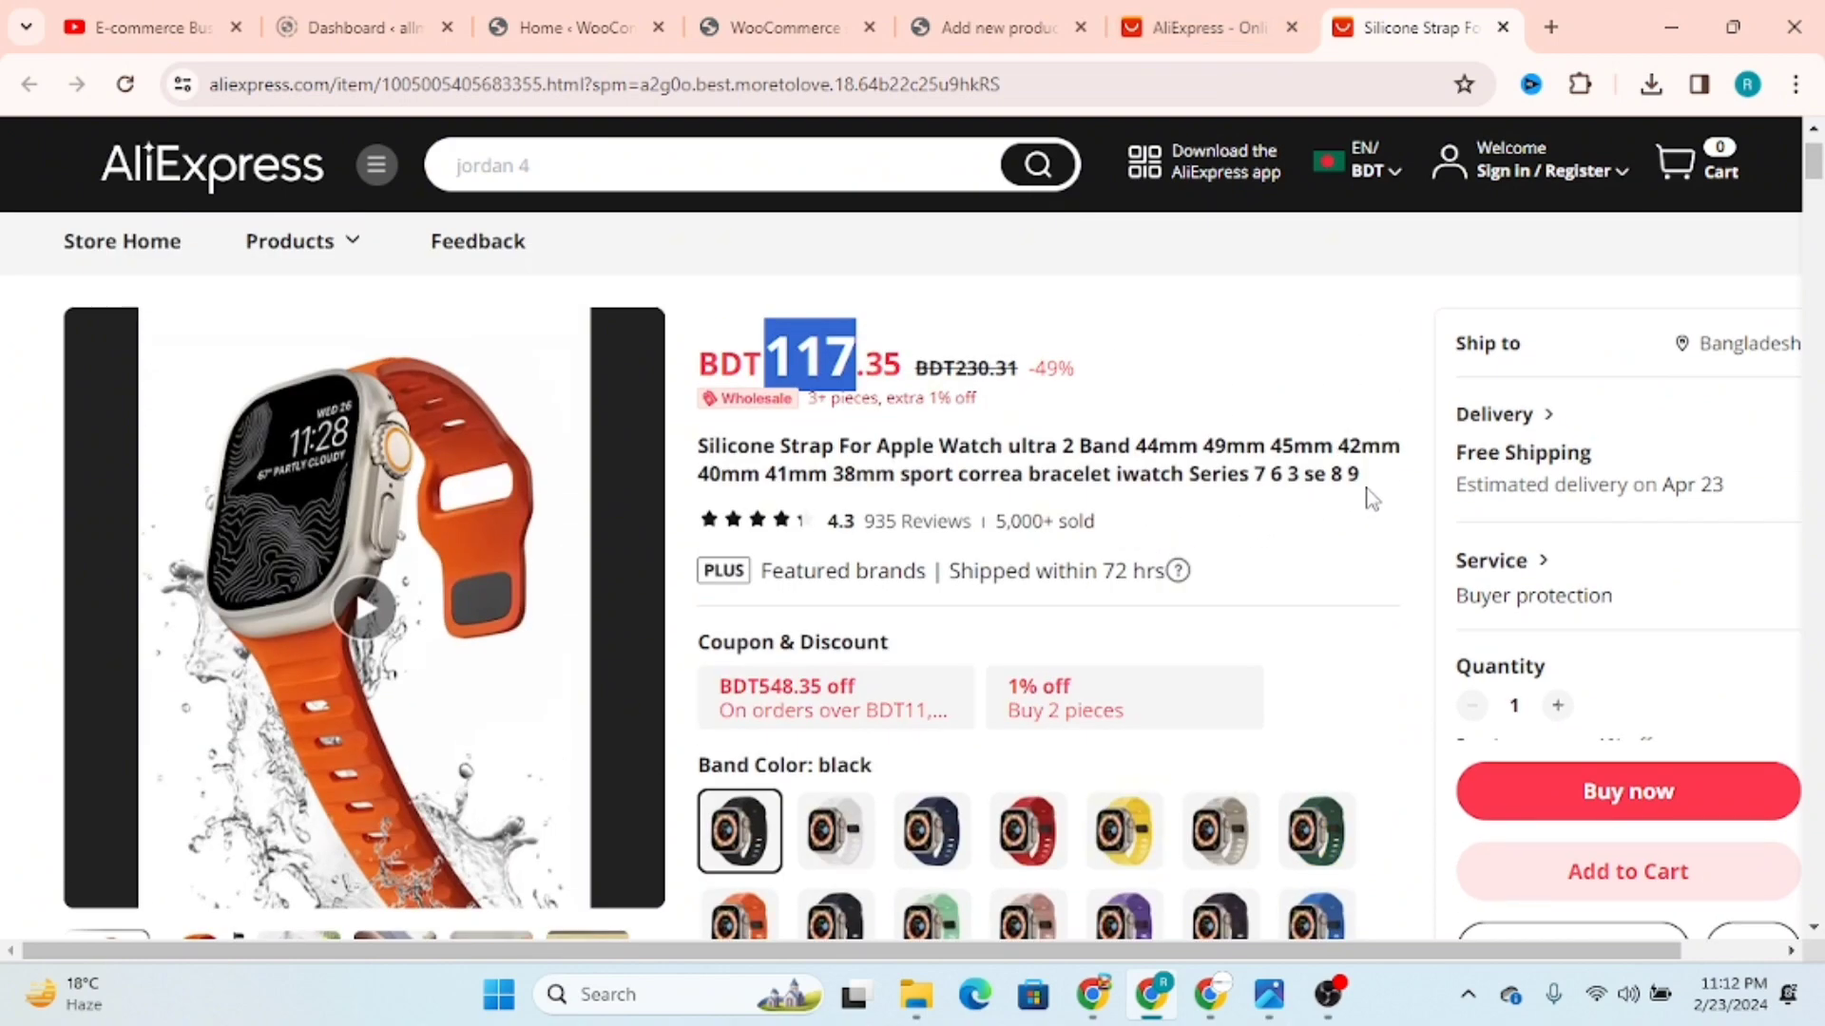
left_click_drag(1366, 489, 762, 454)
left_click(1344, 542)
left_click_drag(1403, 489, 691, 443)
key("ctrl+c")
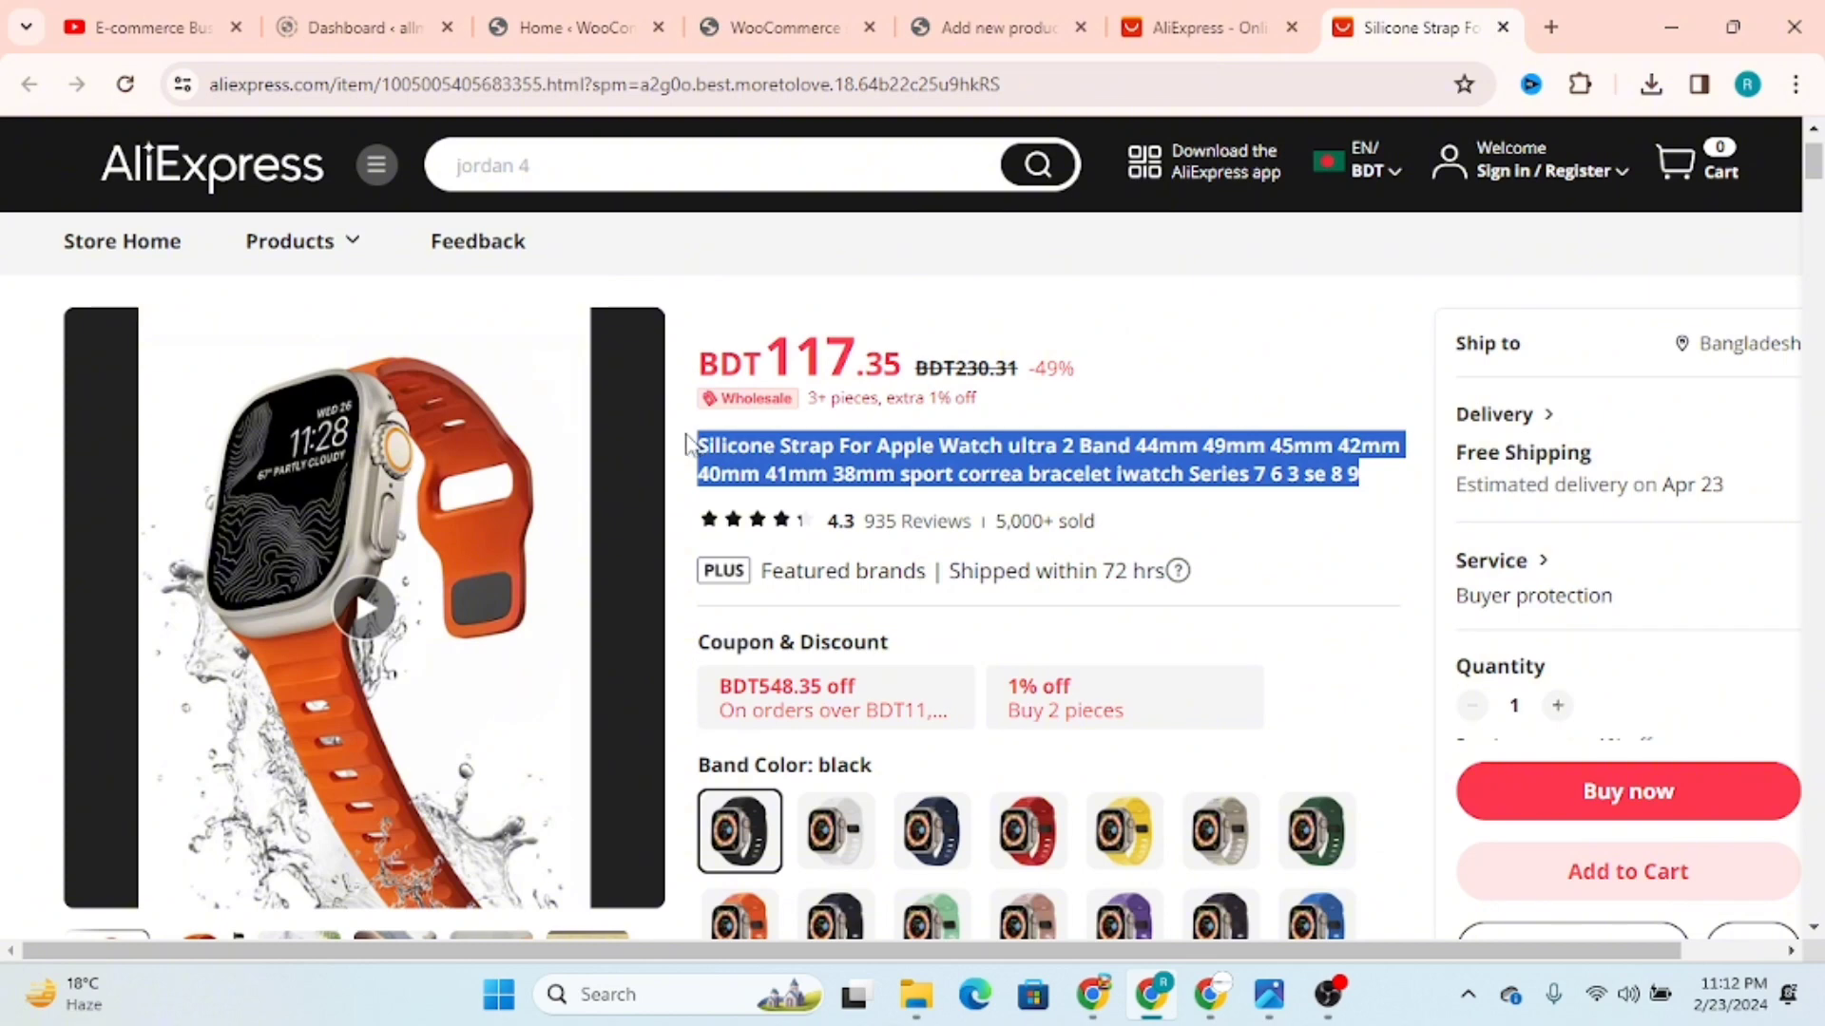
Step: Return to the new product and paste the copied strap title twice into its short description
left_click(988, 27)
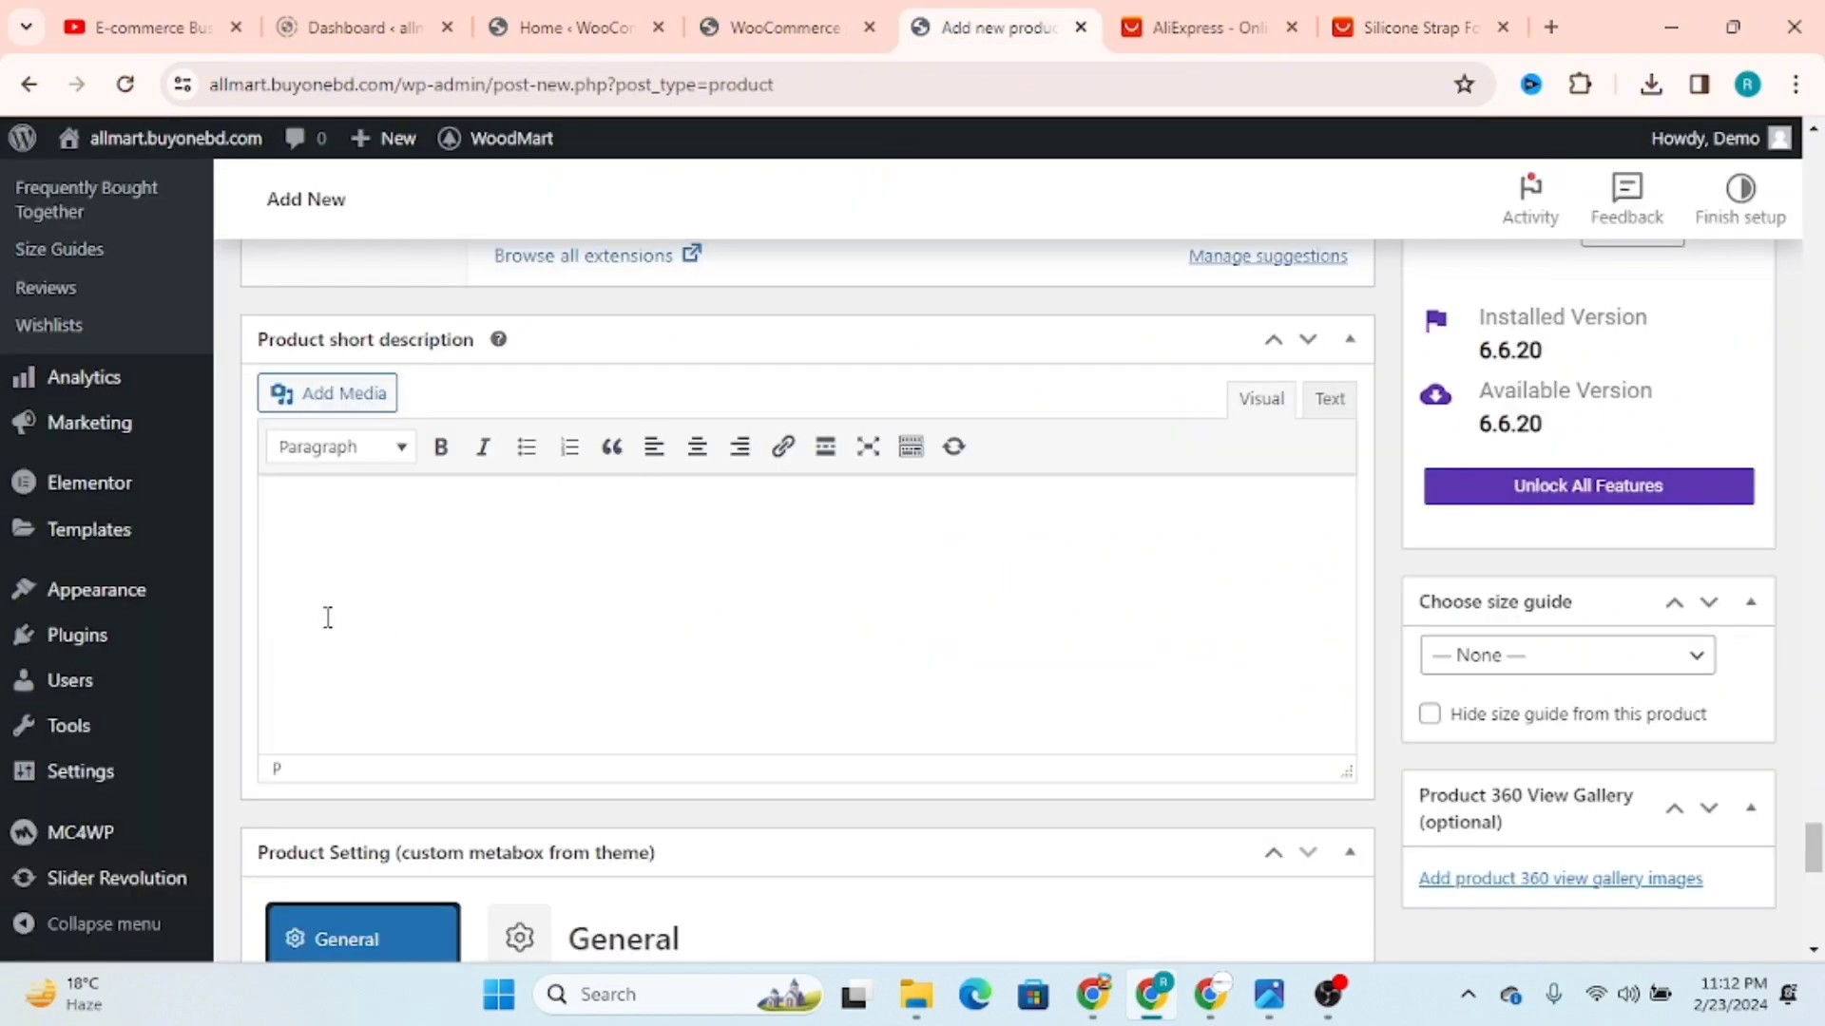
key("ctrl+v")
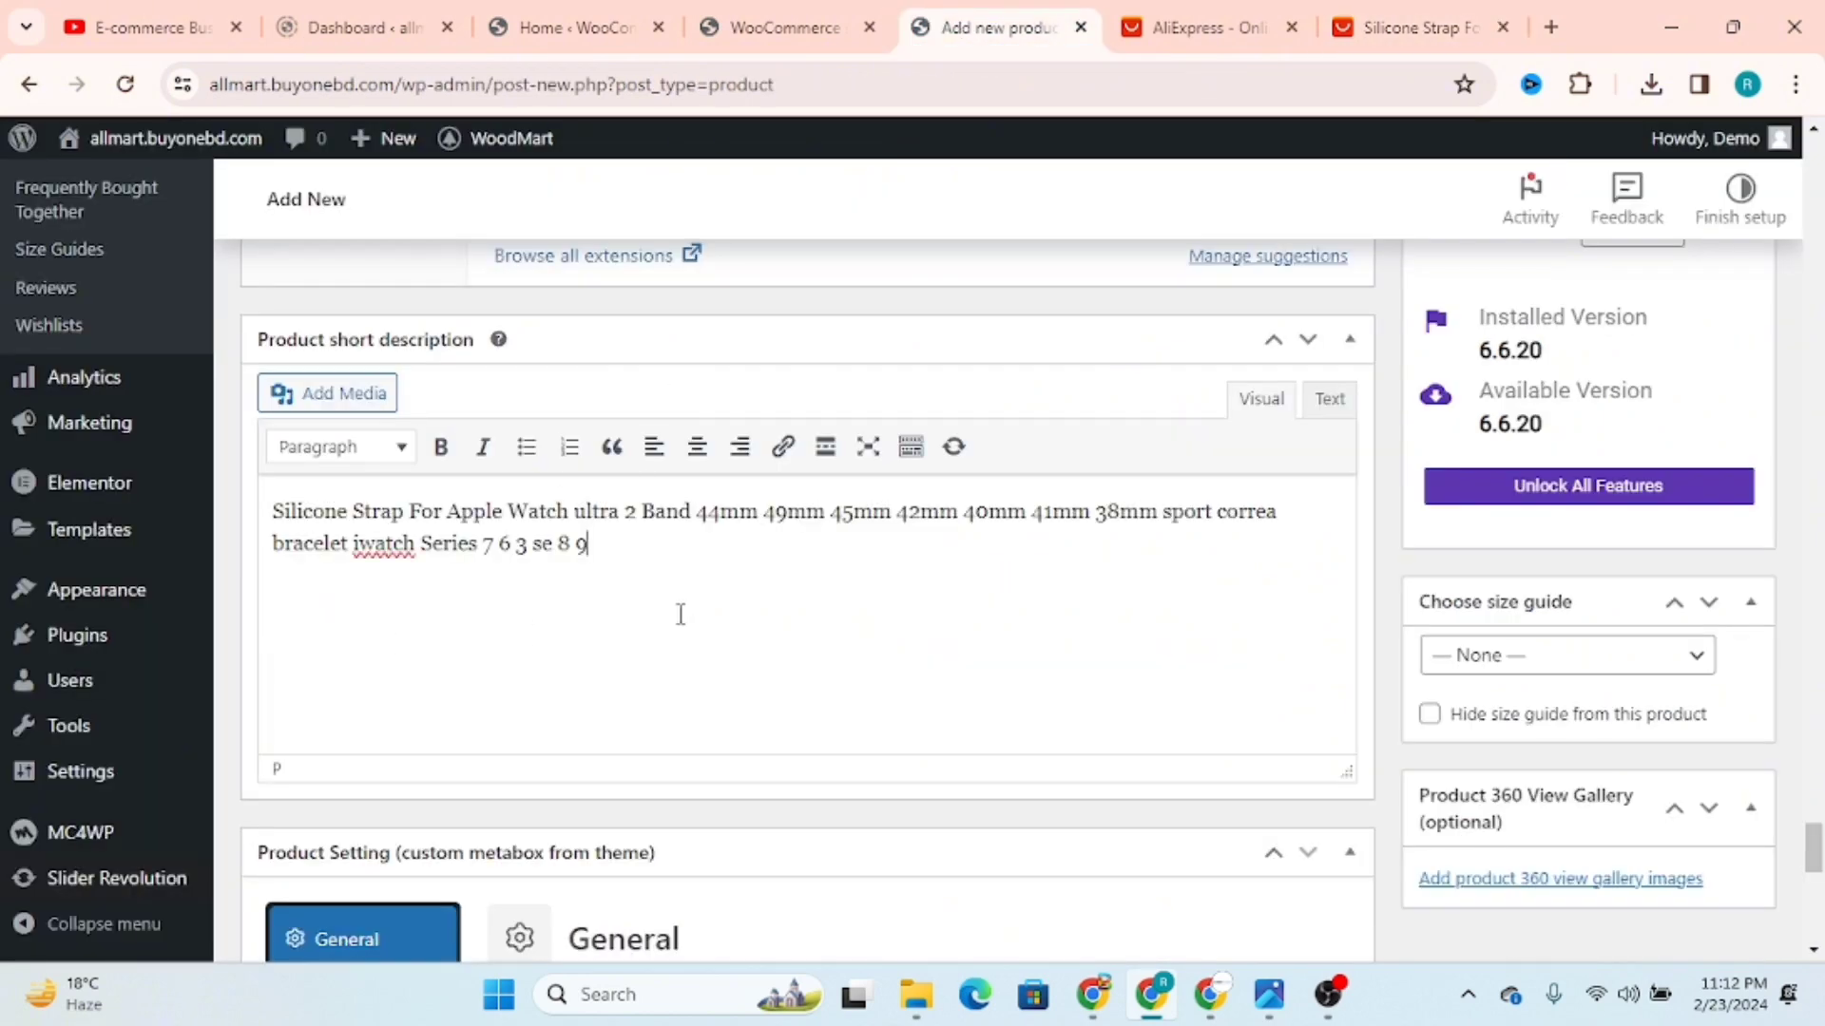
key("ctrl+v")
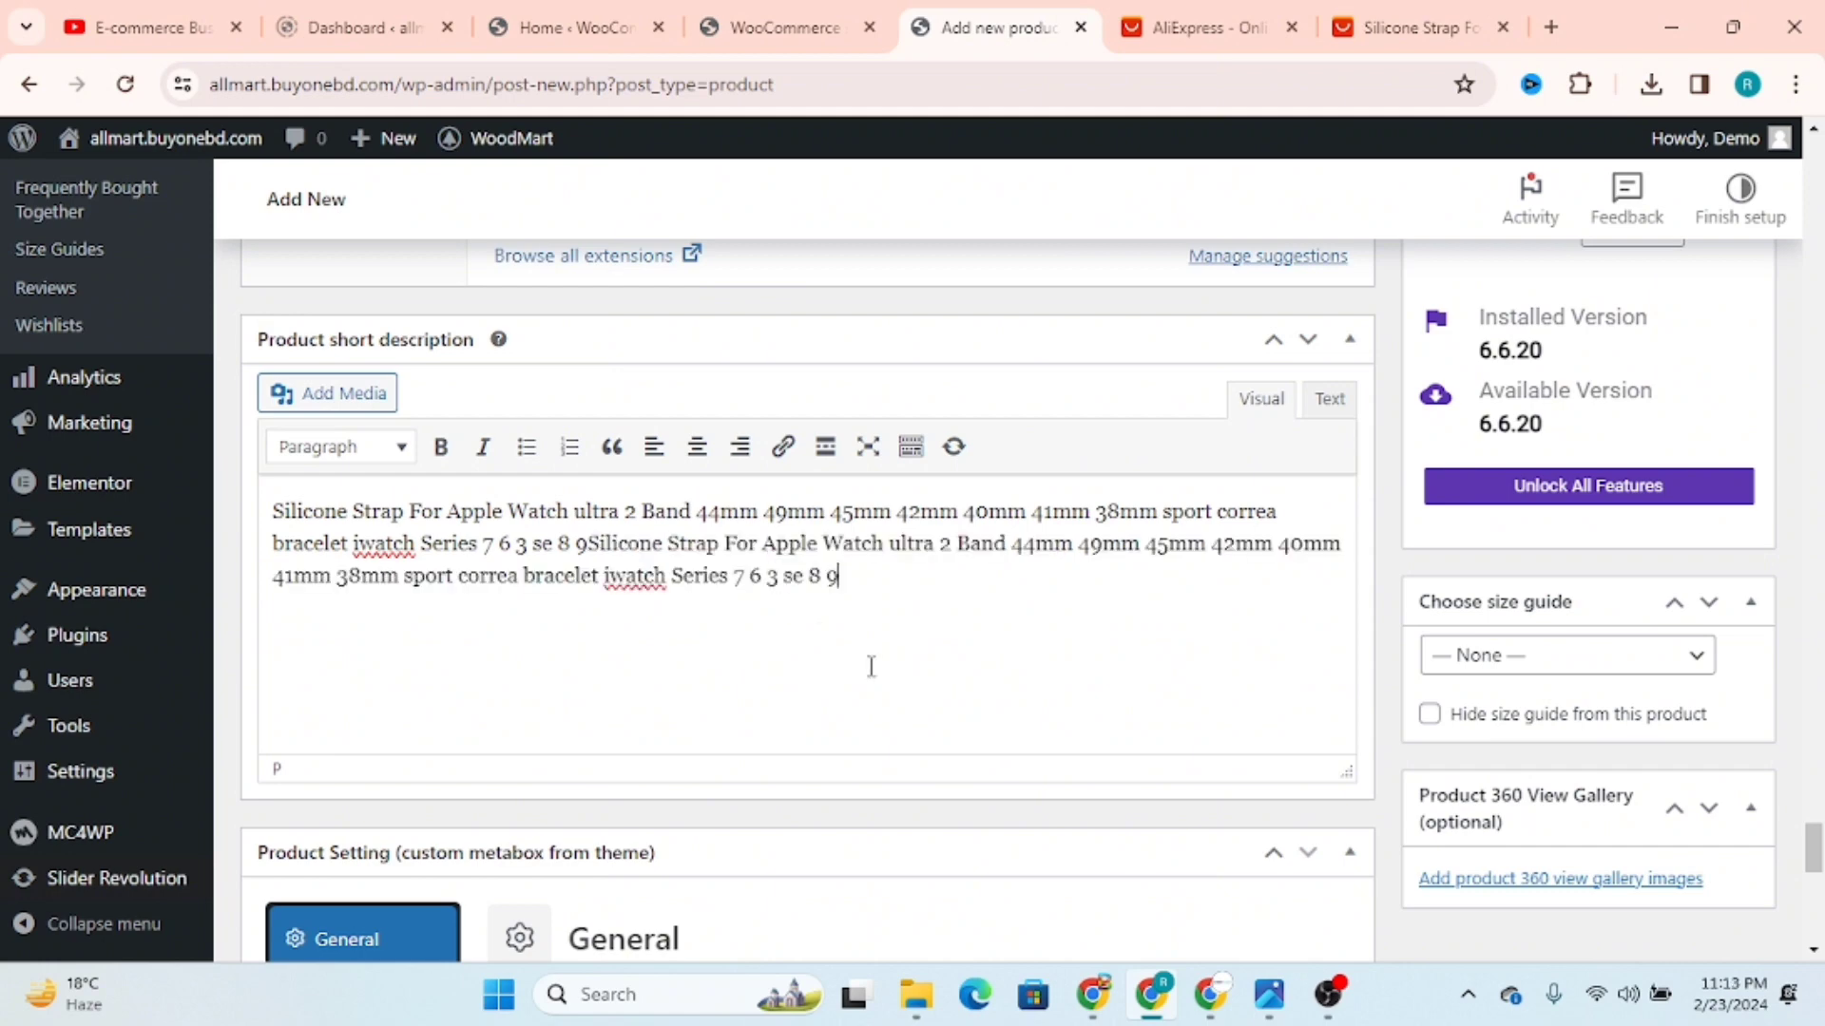
Step: Review the new product's short description, product data and long description images
scroll(895, 659, "down", 4)
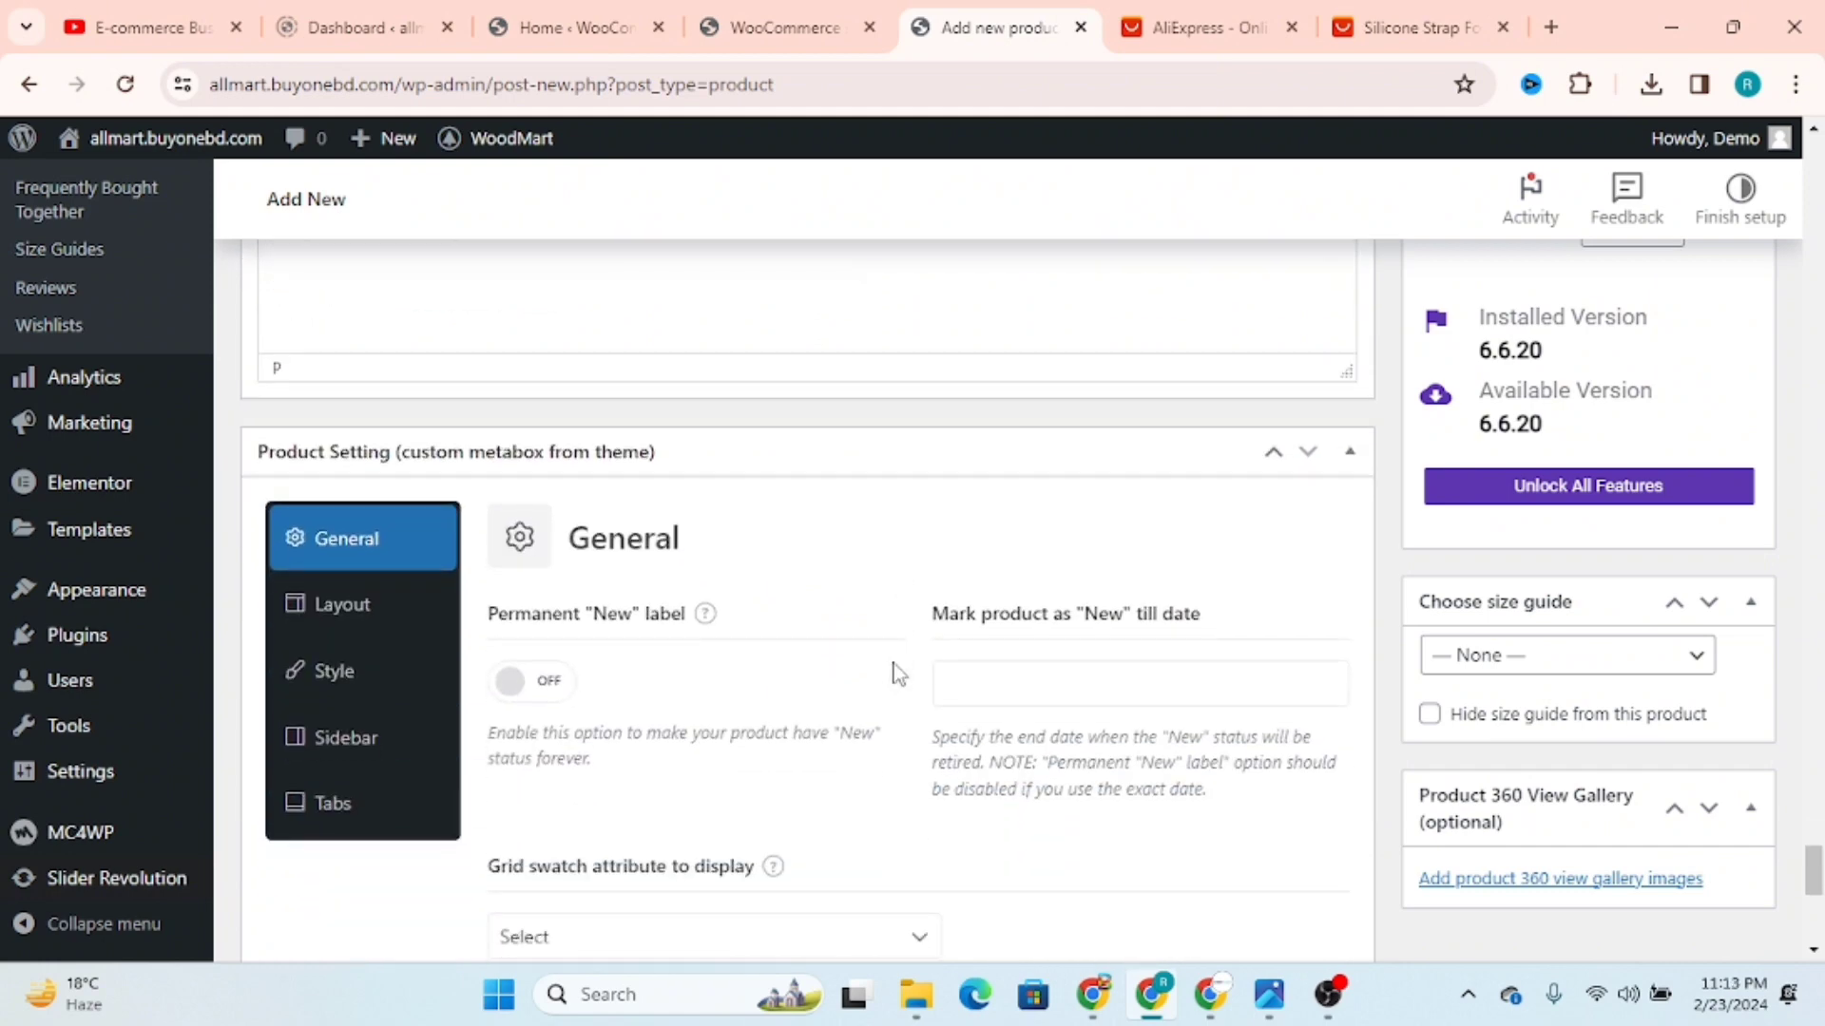
scroll(894, 659, "up", 2)
scroll(893, 661, "up", 3)
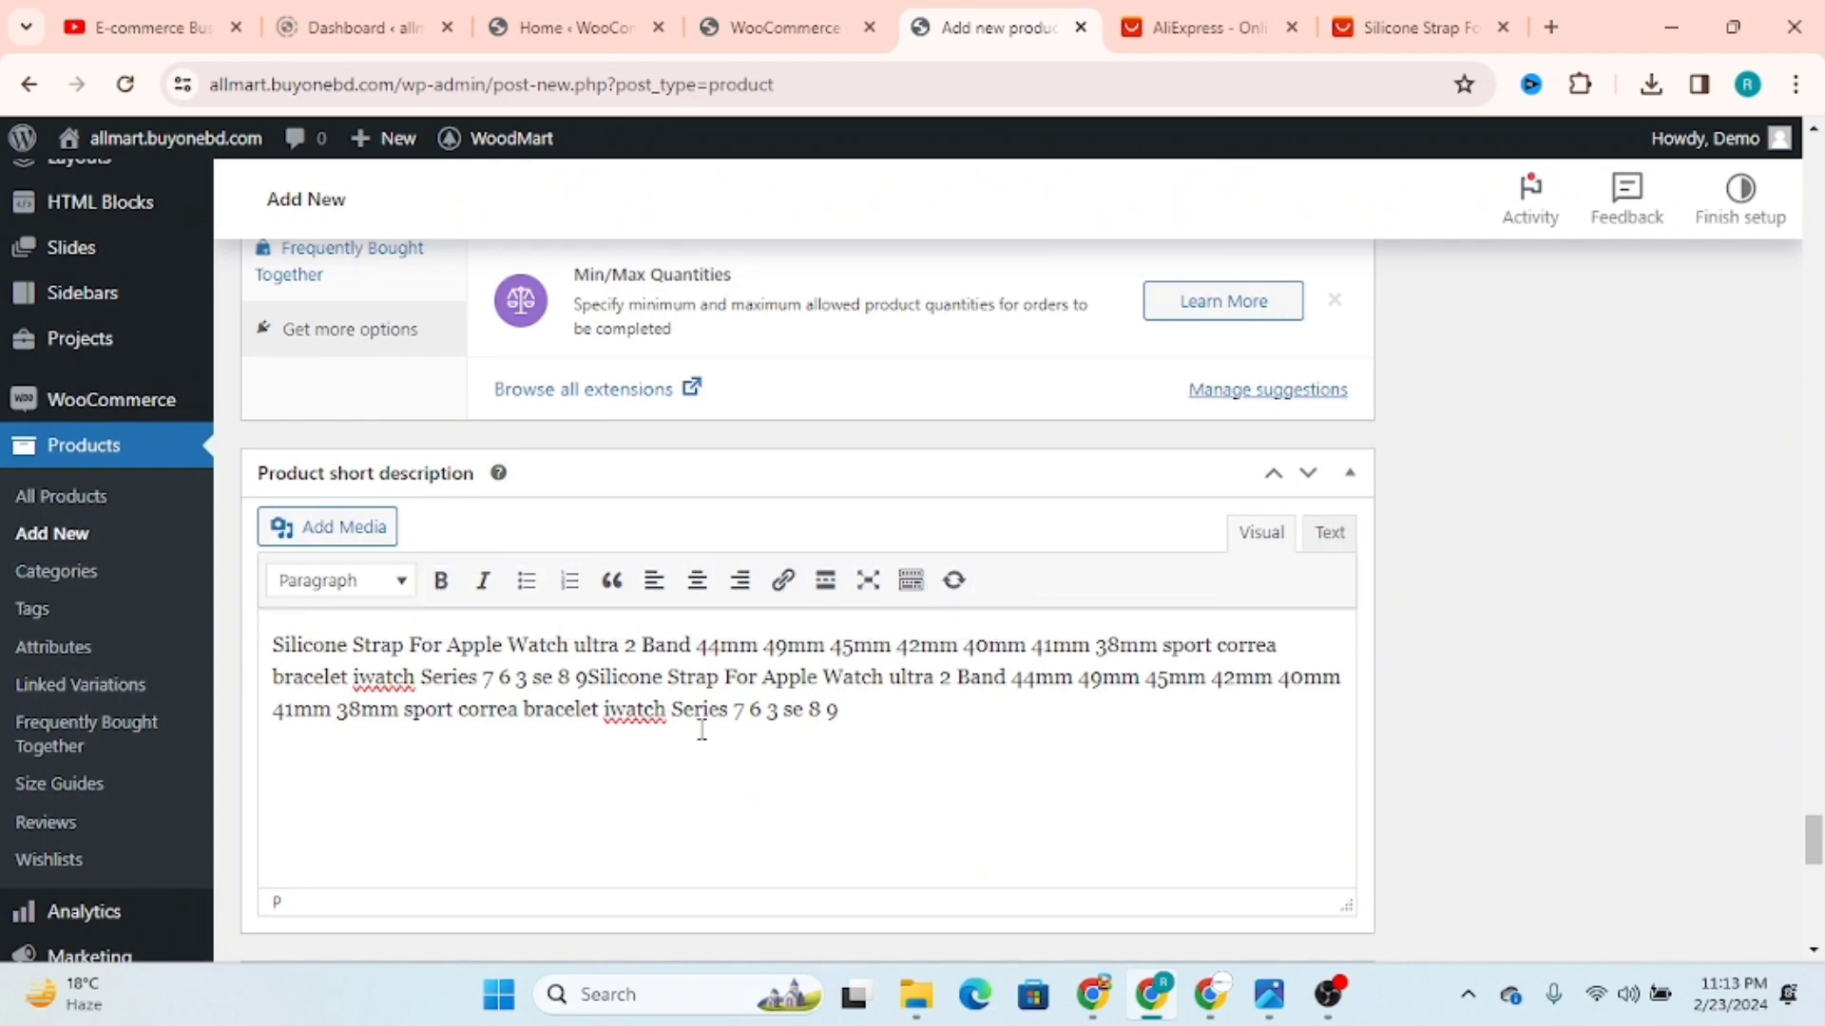
left_click_drag(729, 716, 688, 719)
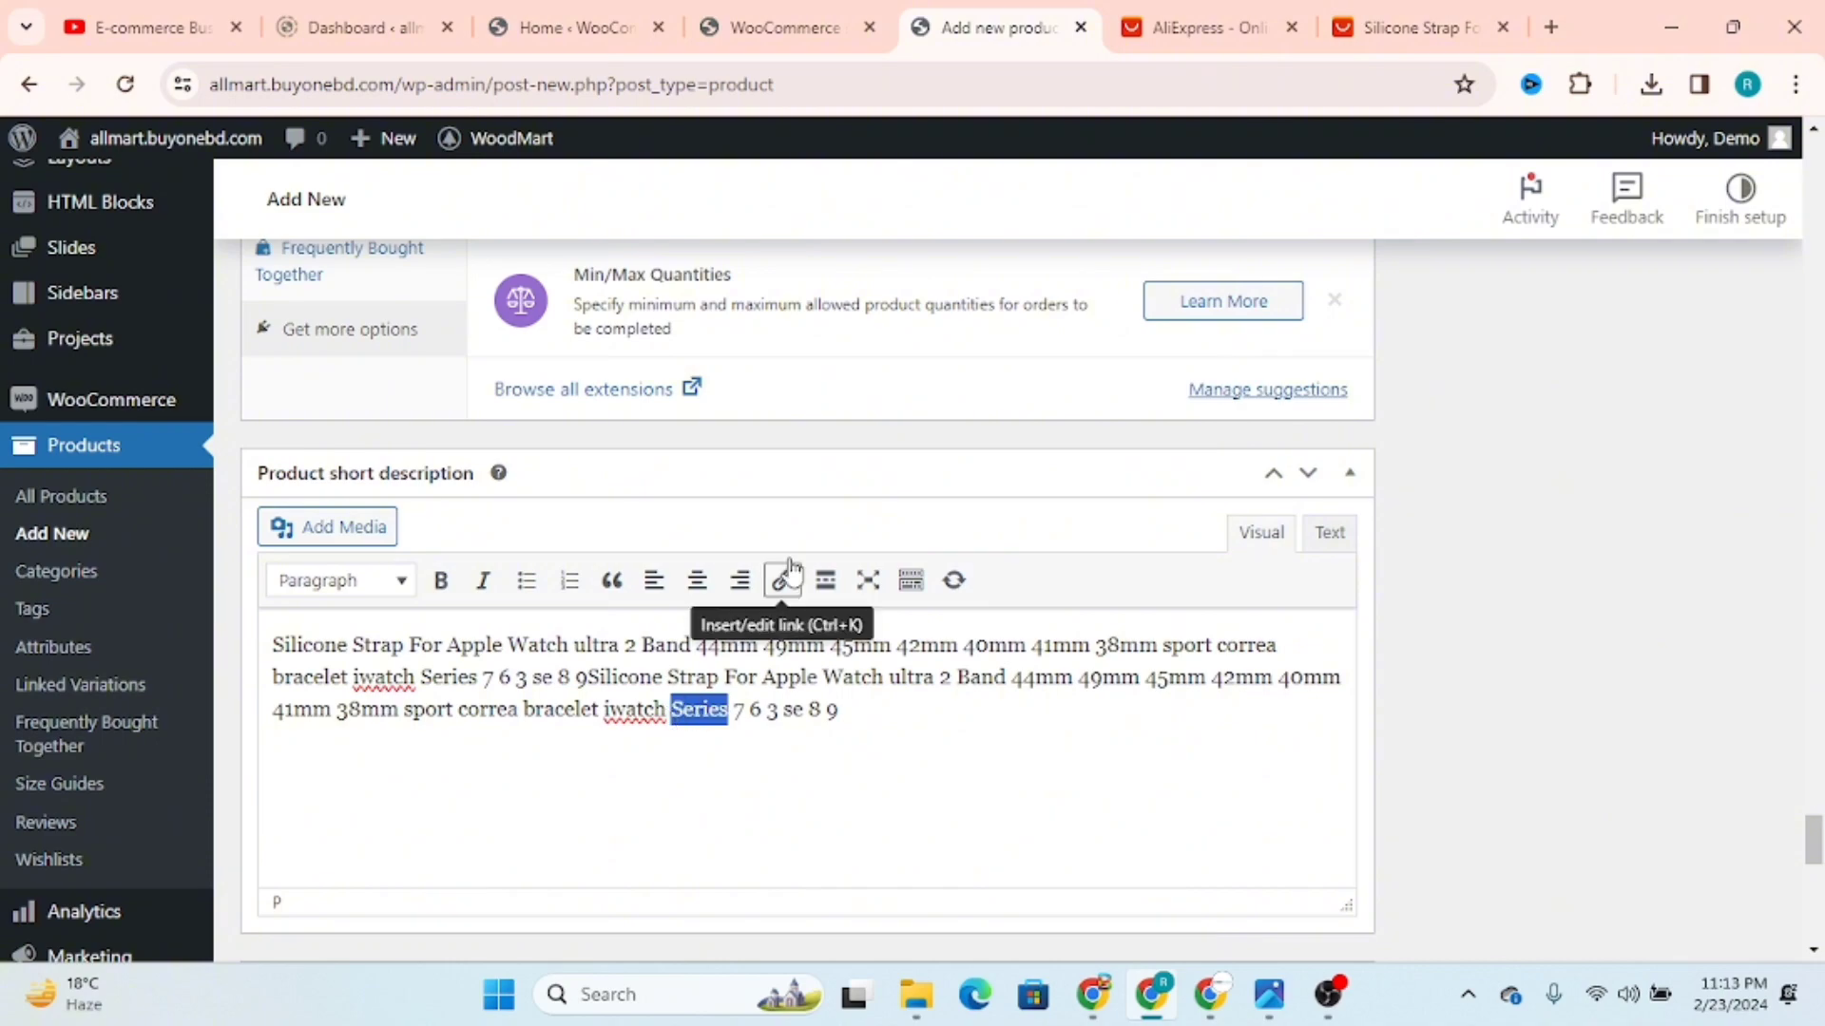
left_click(898, 765)
scroll(898, 765, "up", 4)
scroll(898, 765, "up", 1)
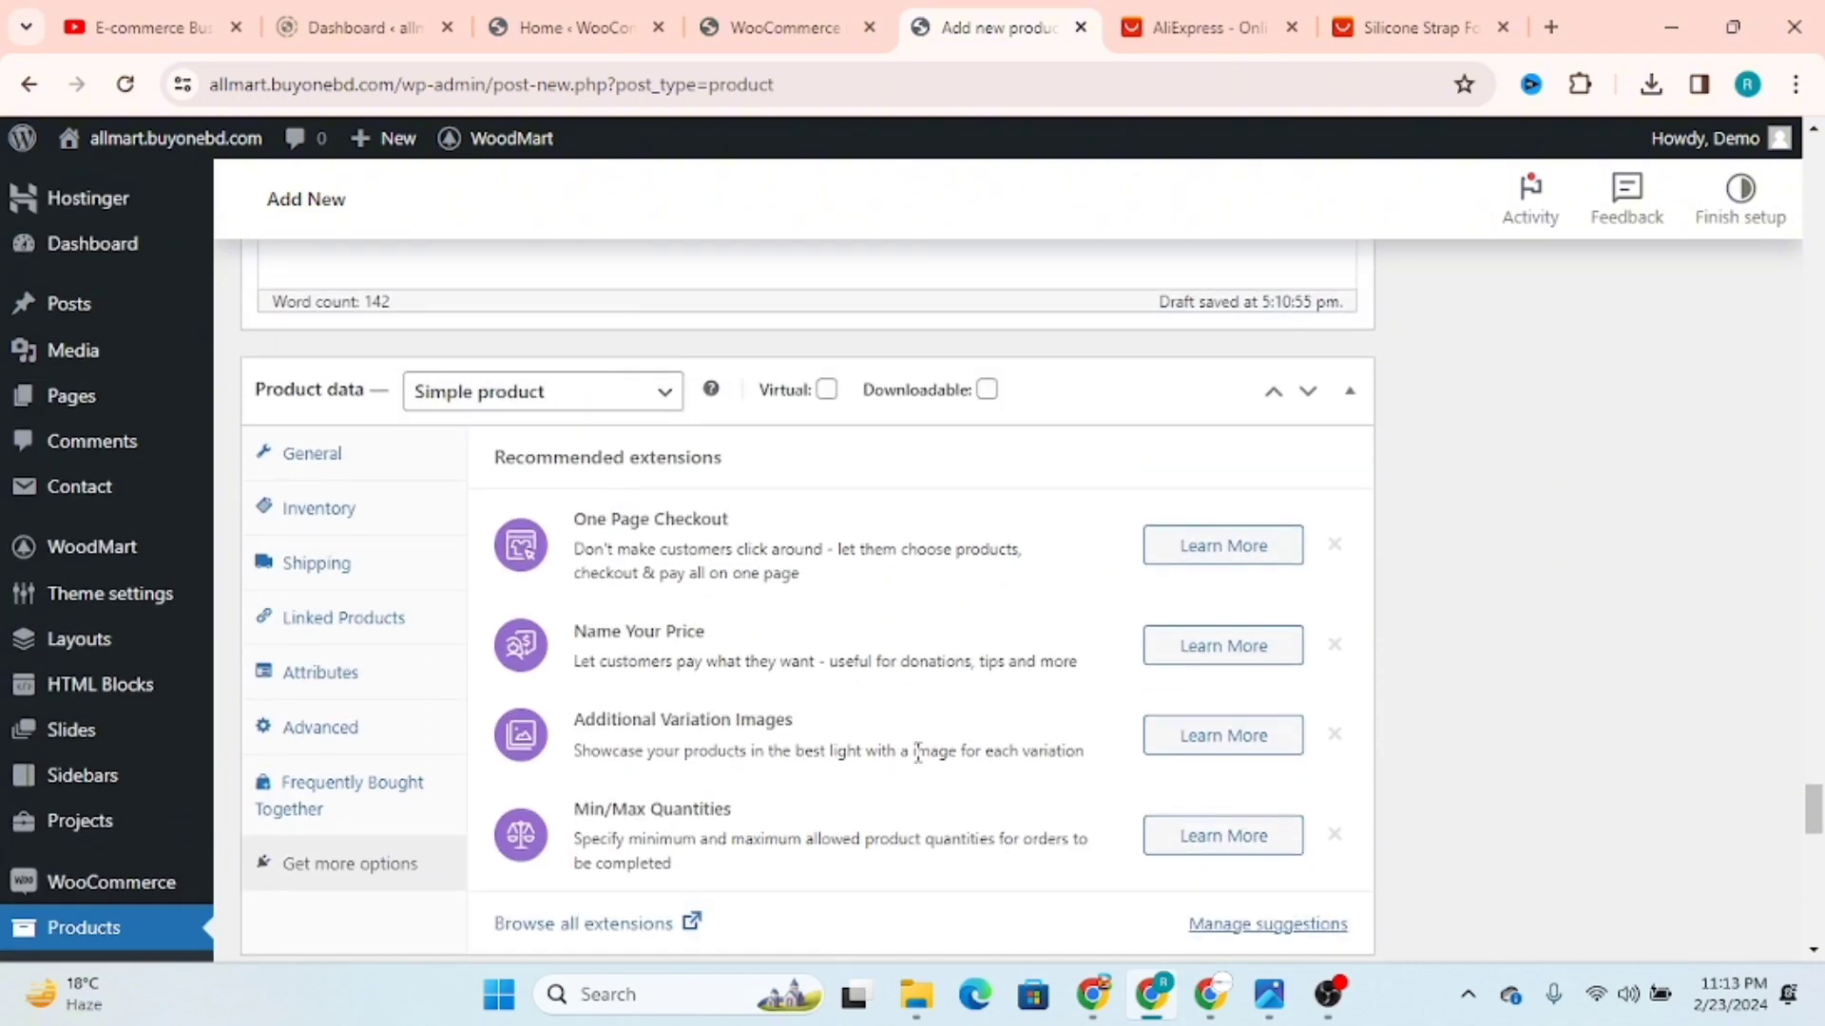
scroll(924, 755, "up", 15)
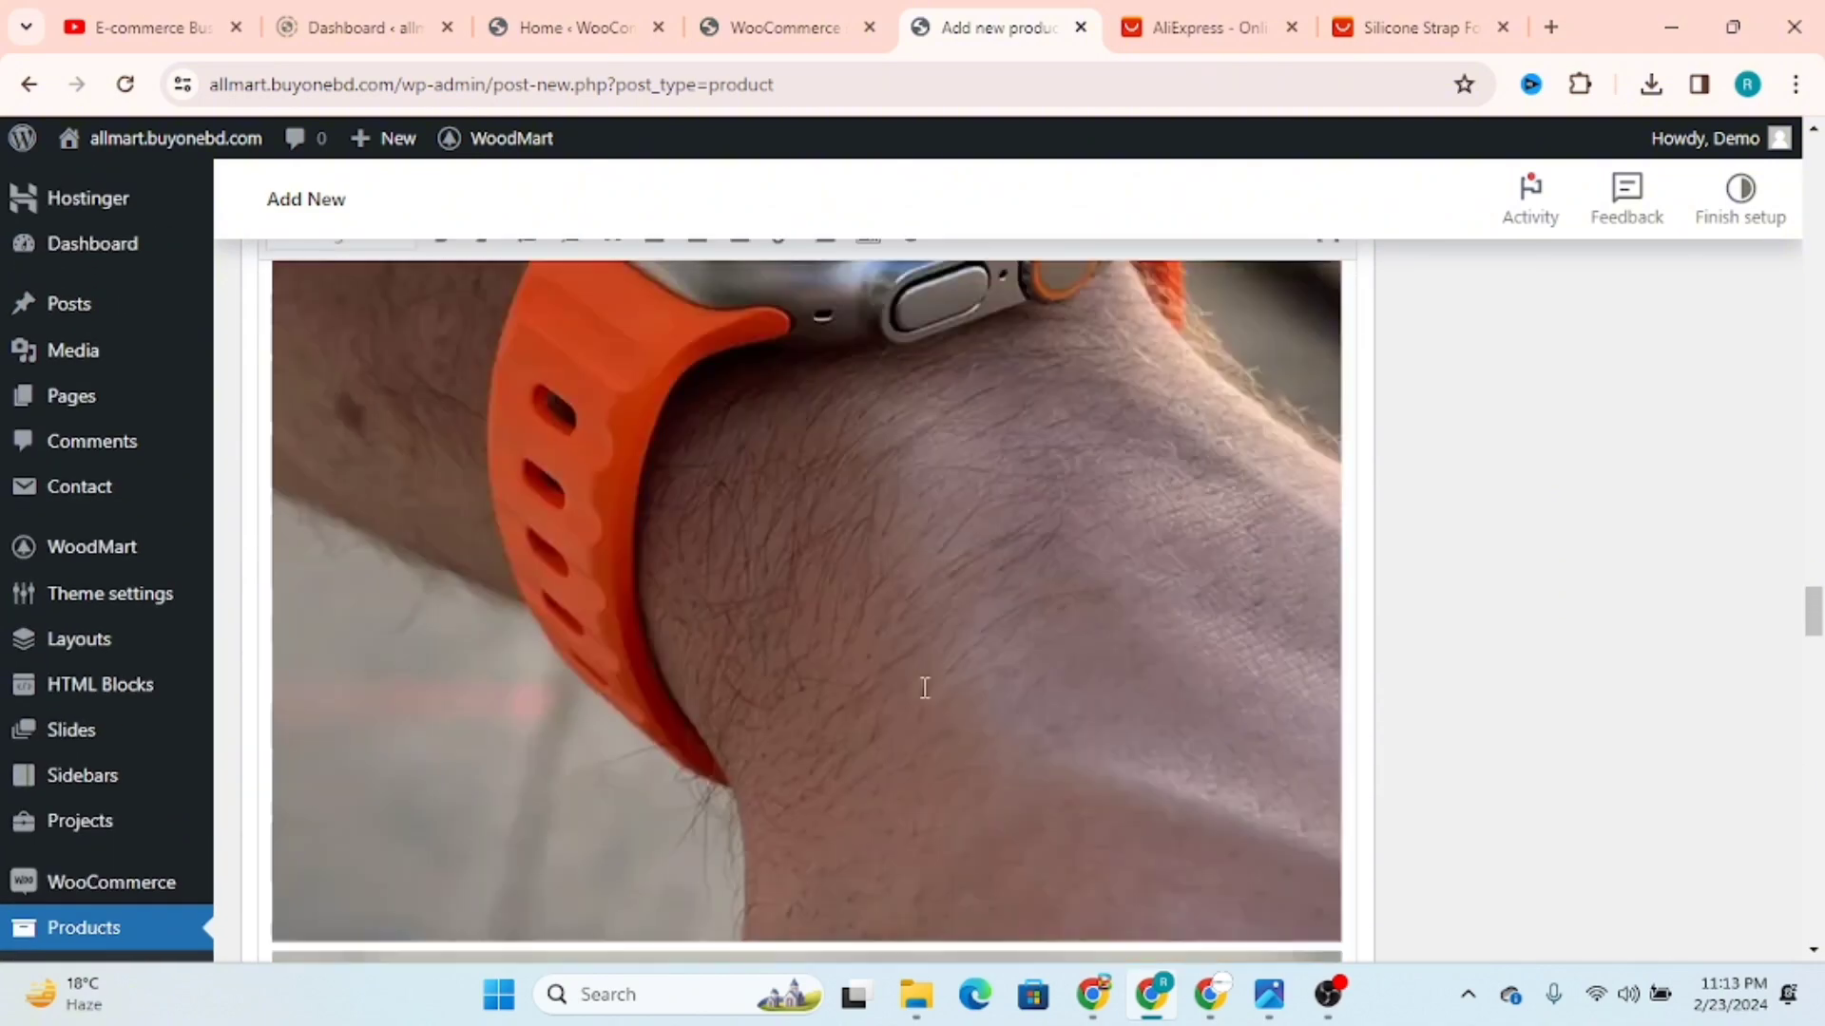
scroll(928, 661, "up", 20)
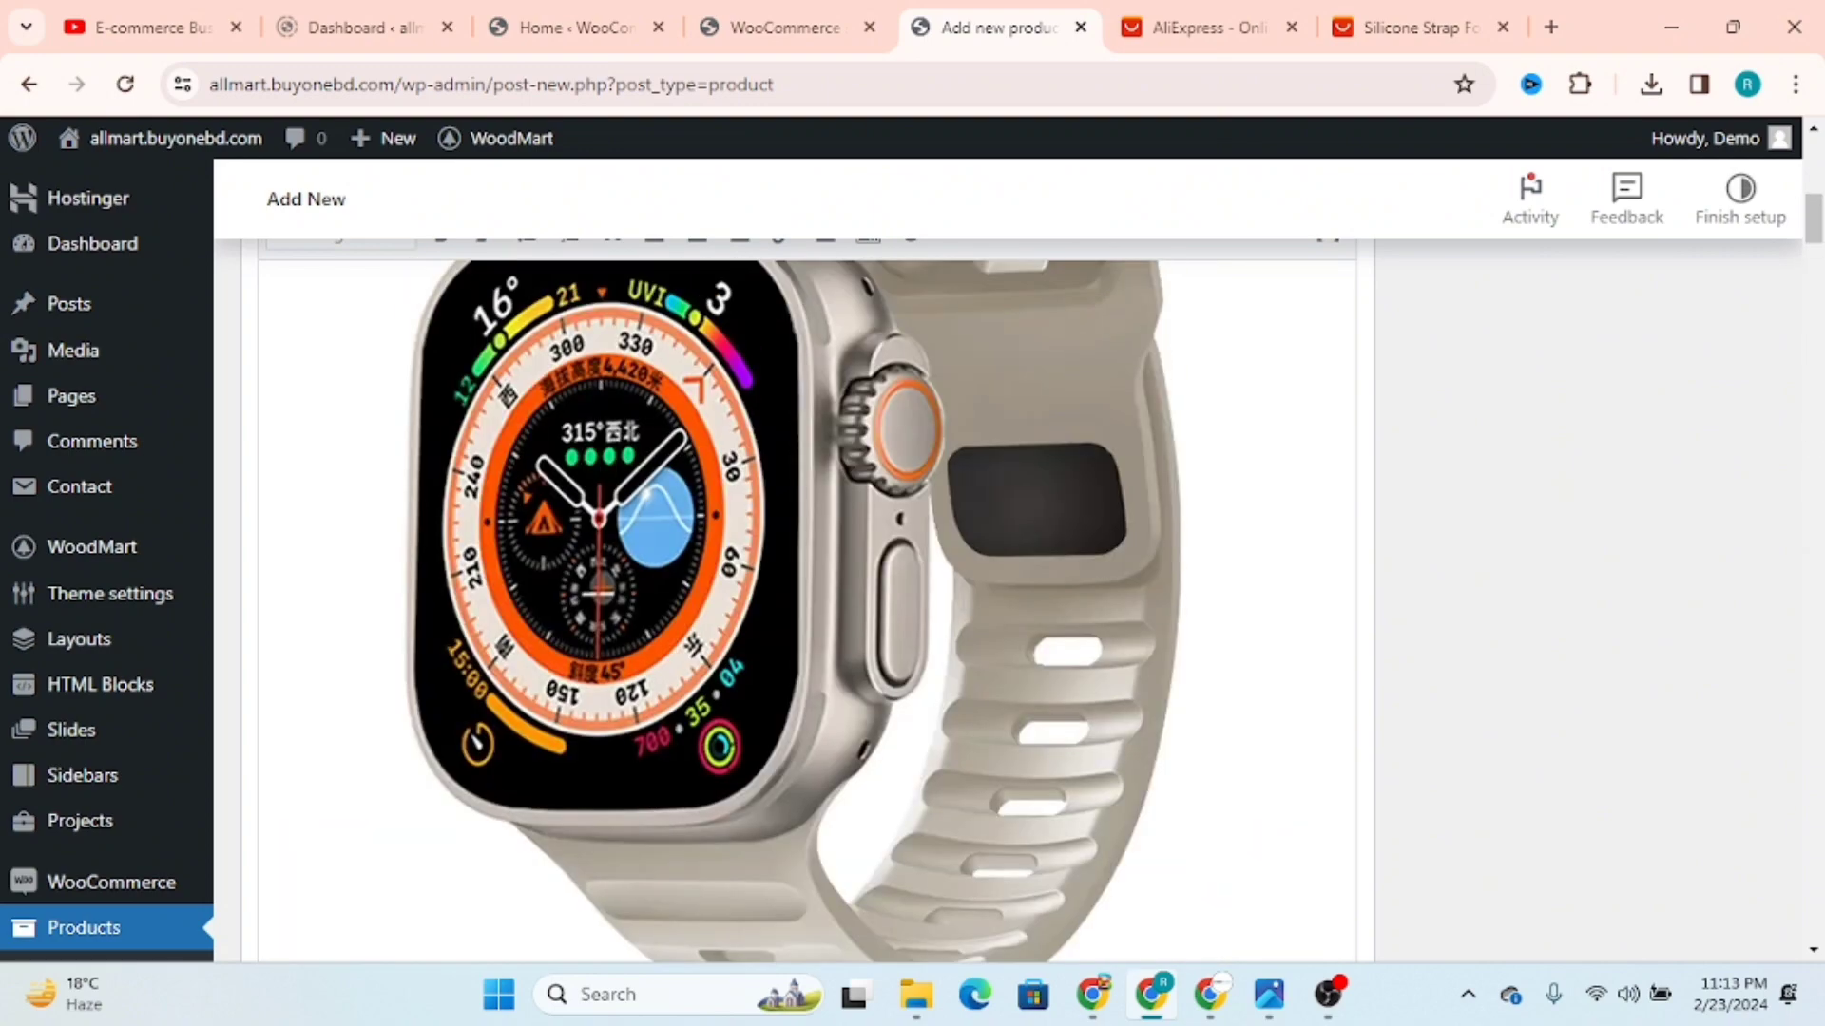
scroll(589, 594, "down", 5)
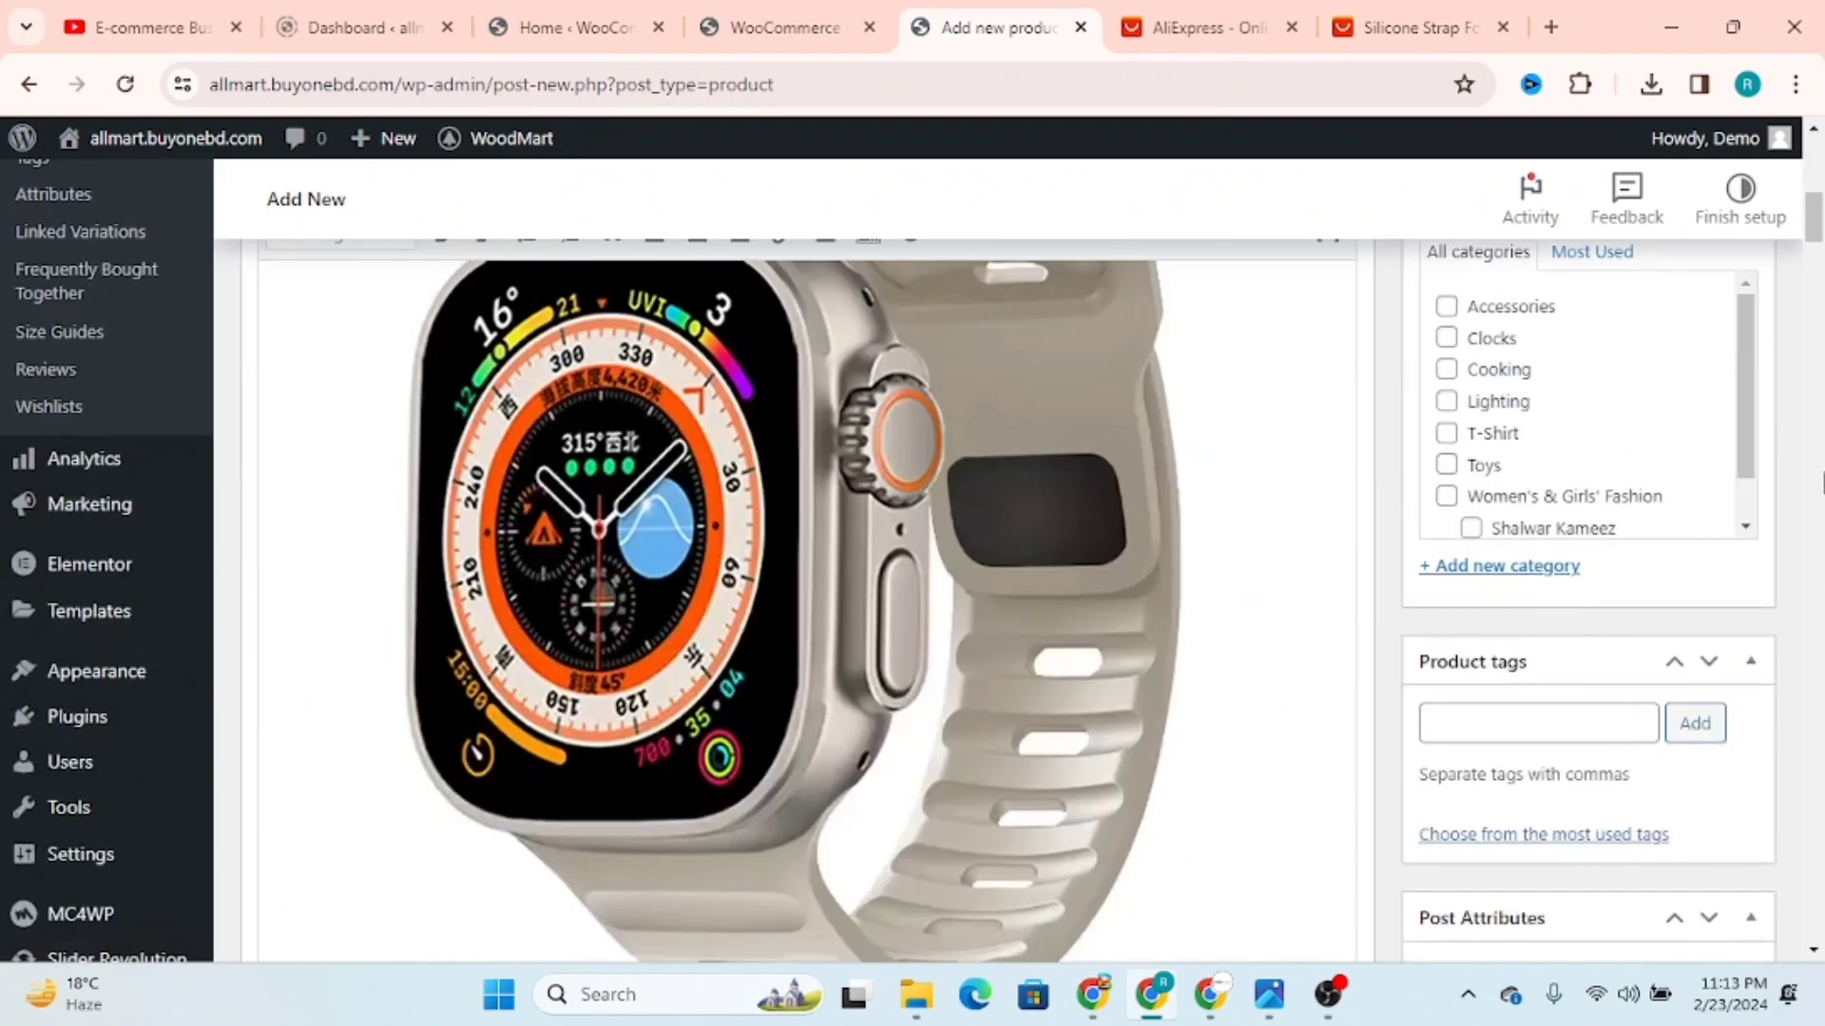
Step: Check the theme's custom General and Layout product settings, and return to the product image and gallery options
left_click_drag(1816, 226, 1816, 922)
scroll(779, 818, "up", 5)
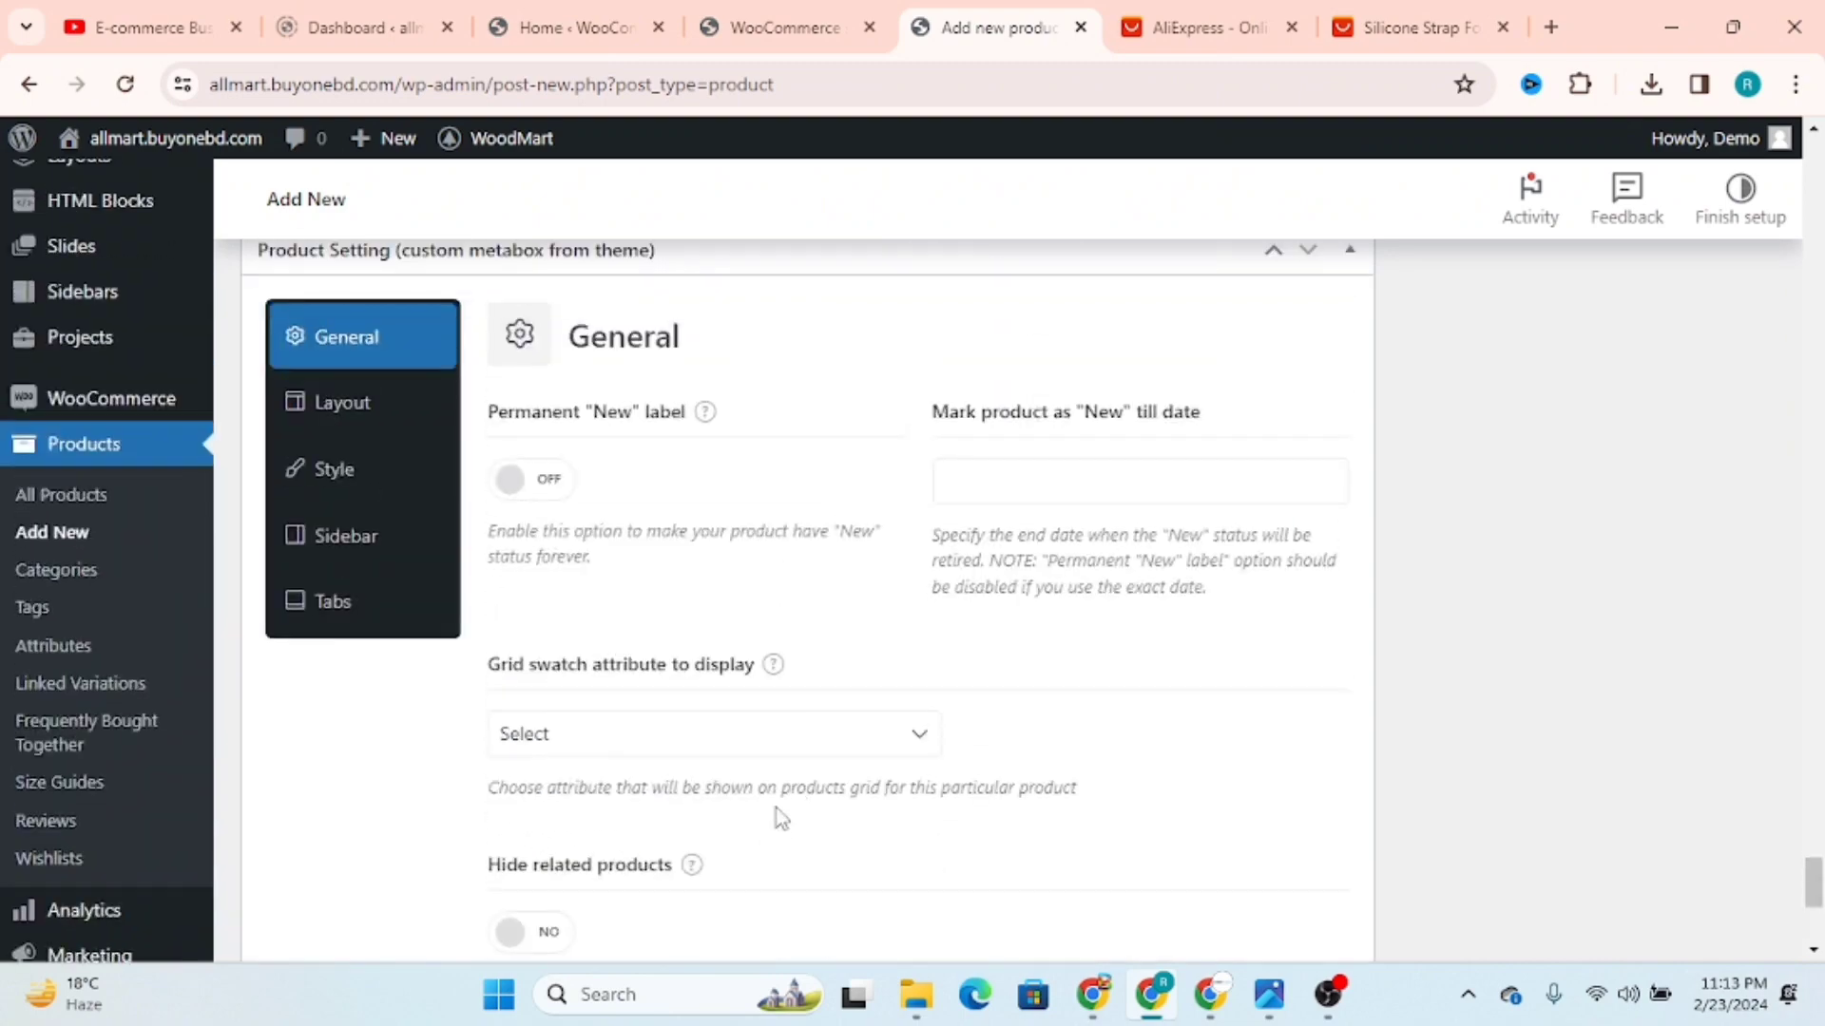
left_click(332, 405)
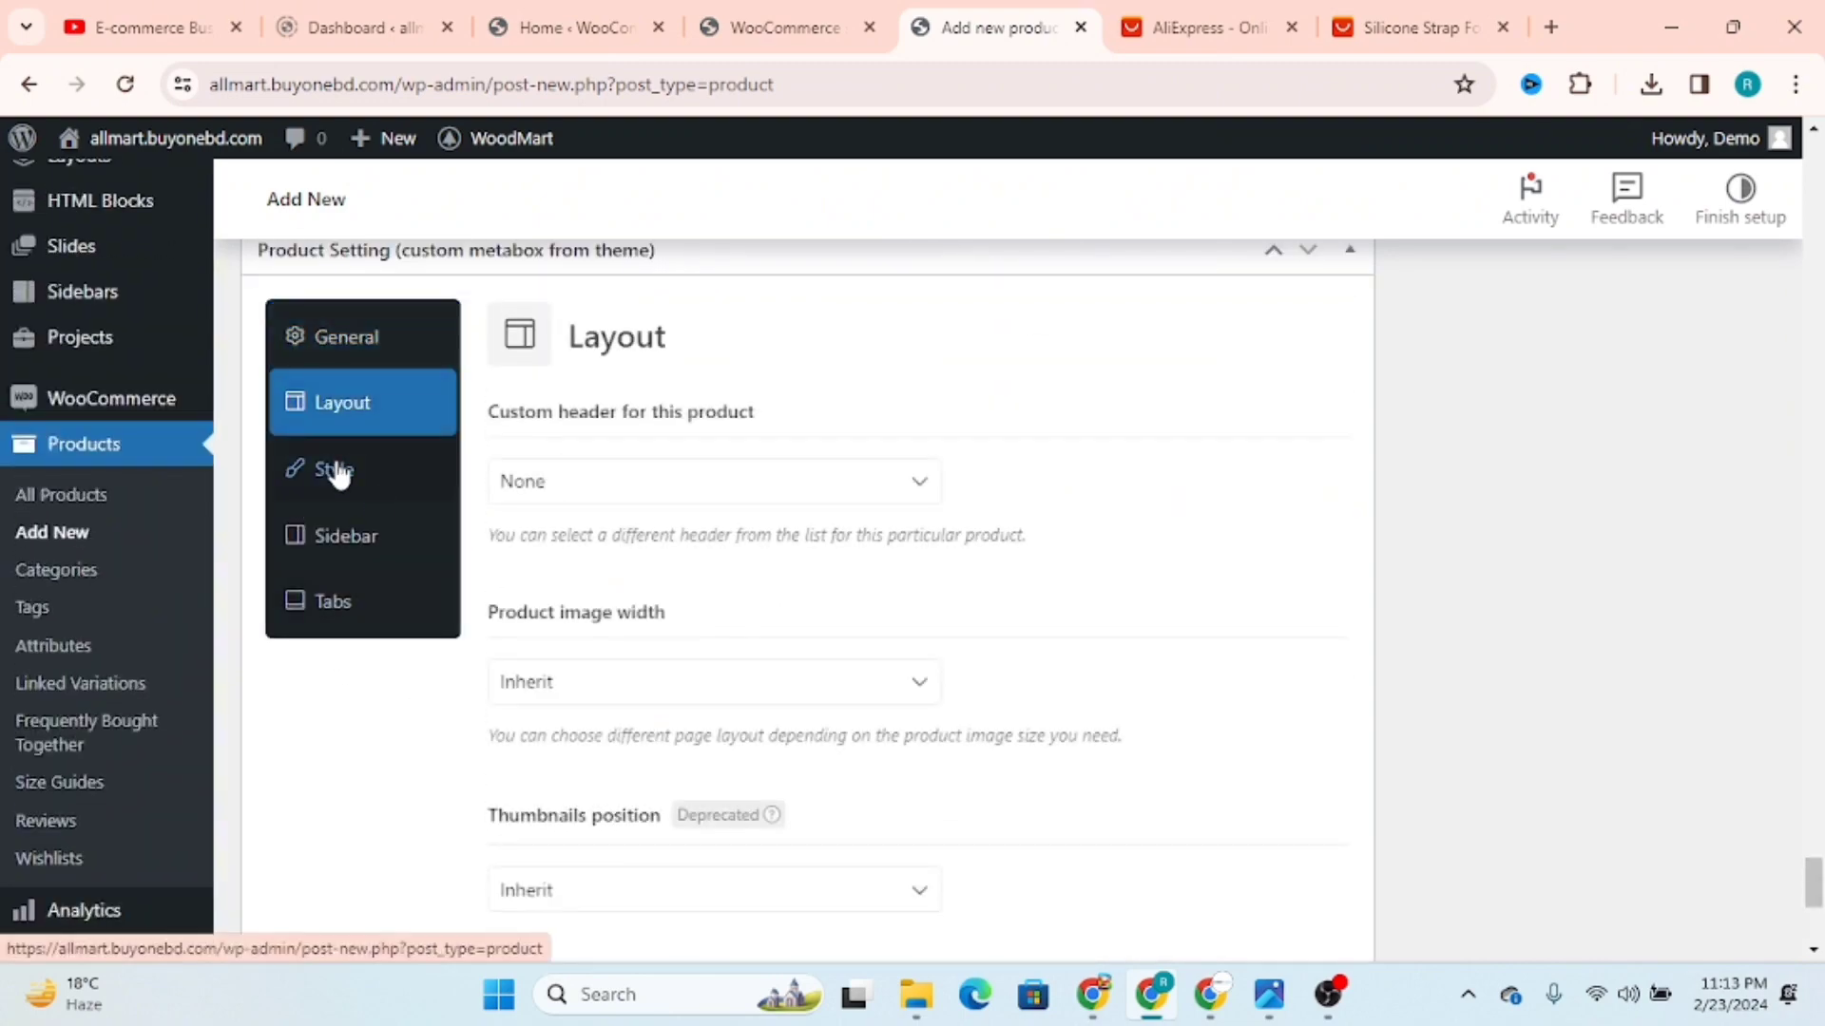
scroll(1153, 598, "up", 3)
scroll(1153, 598, "up", 20)
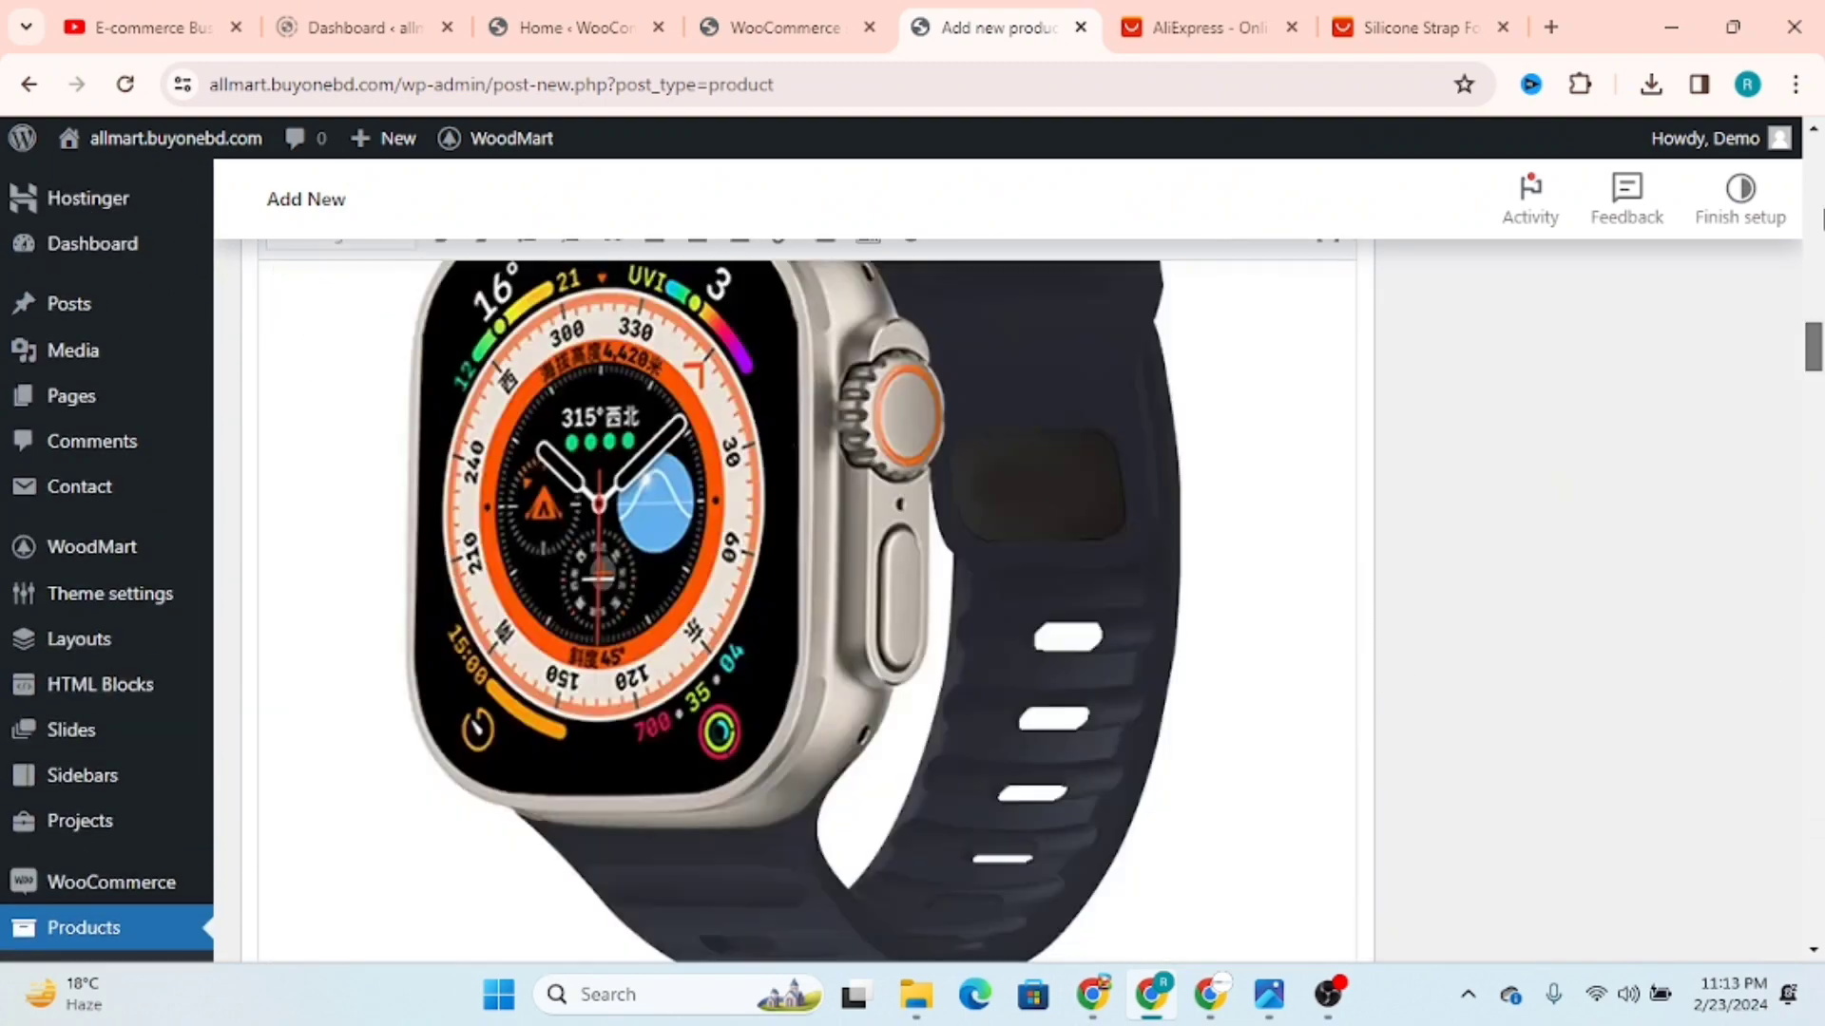
scroll(1662, 390, "down", 3)
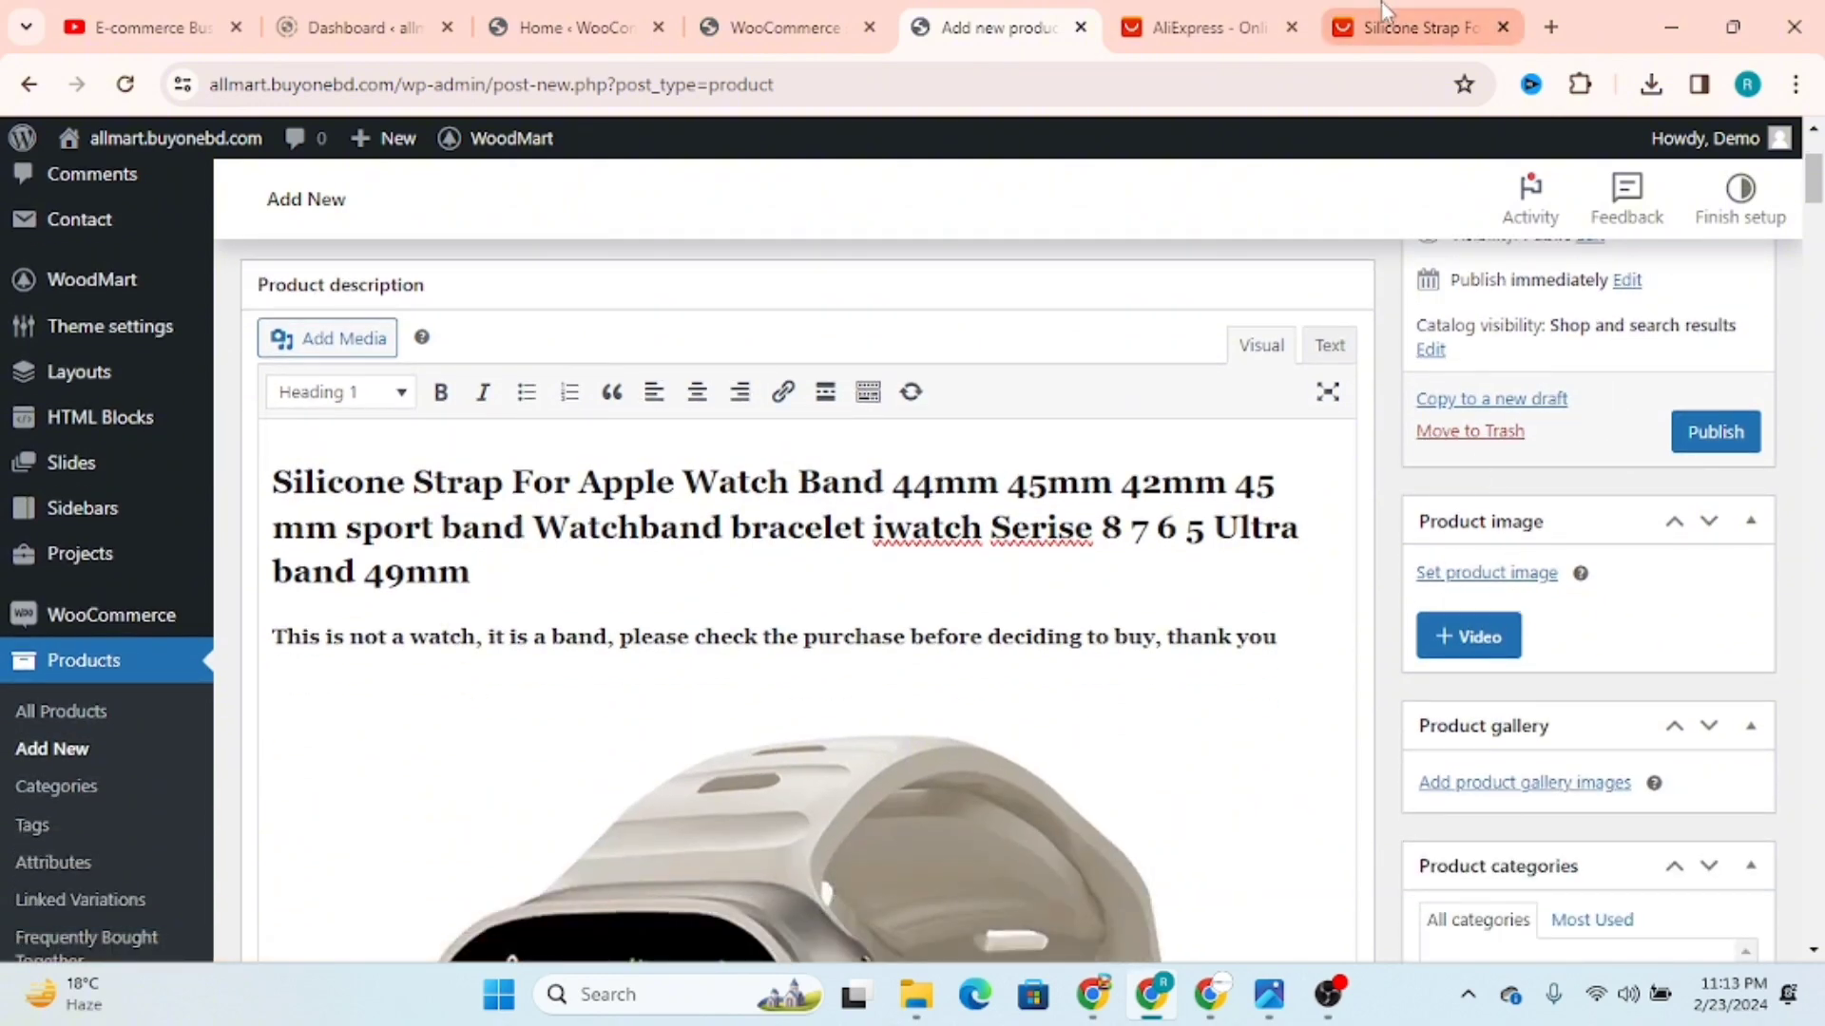
Step: Switch to the AliExpress strap listing and check the save options for the first gallery item
left_click(1380, 24)
left_click(1205, 26)
mouse_move(884, 508)
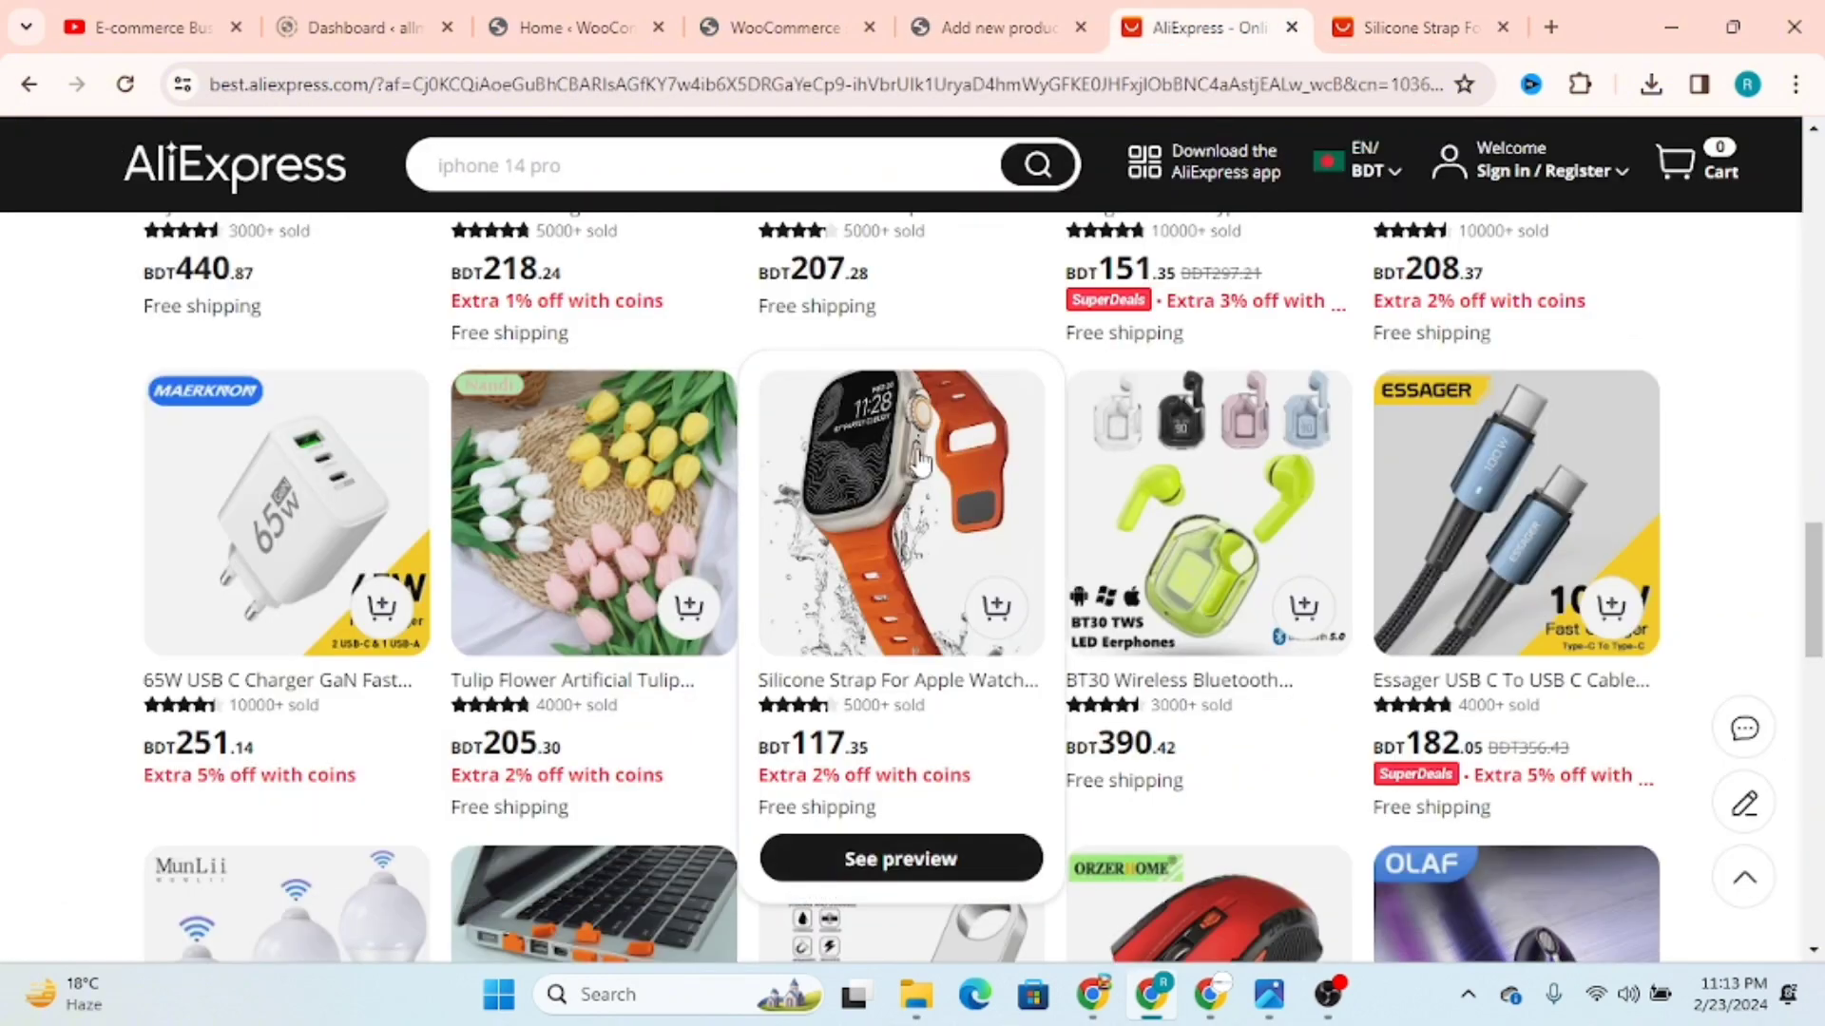
left_click(1416, 27)
right_click(305, 492)
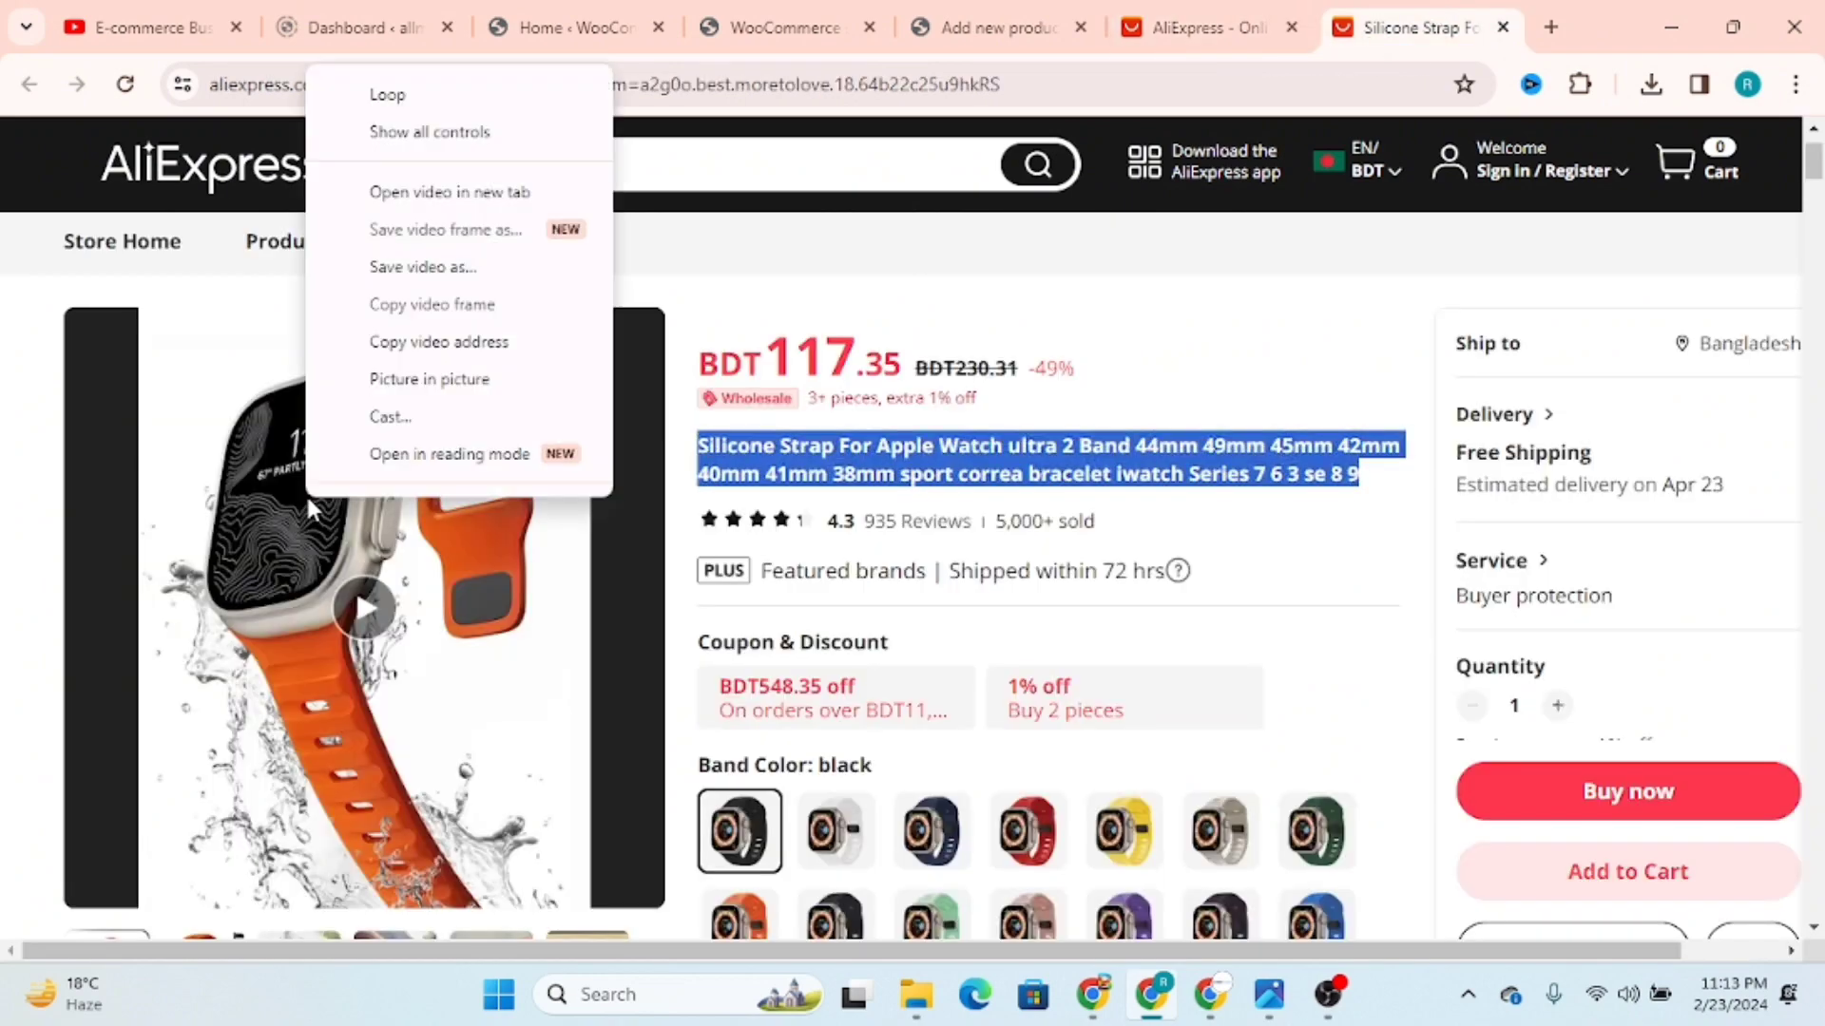
left_click(433, 652)
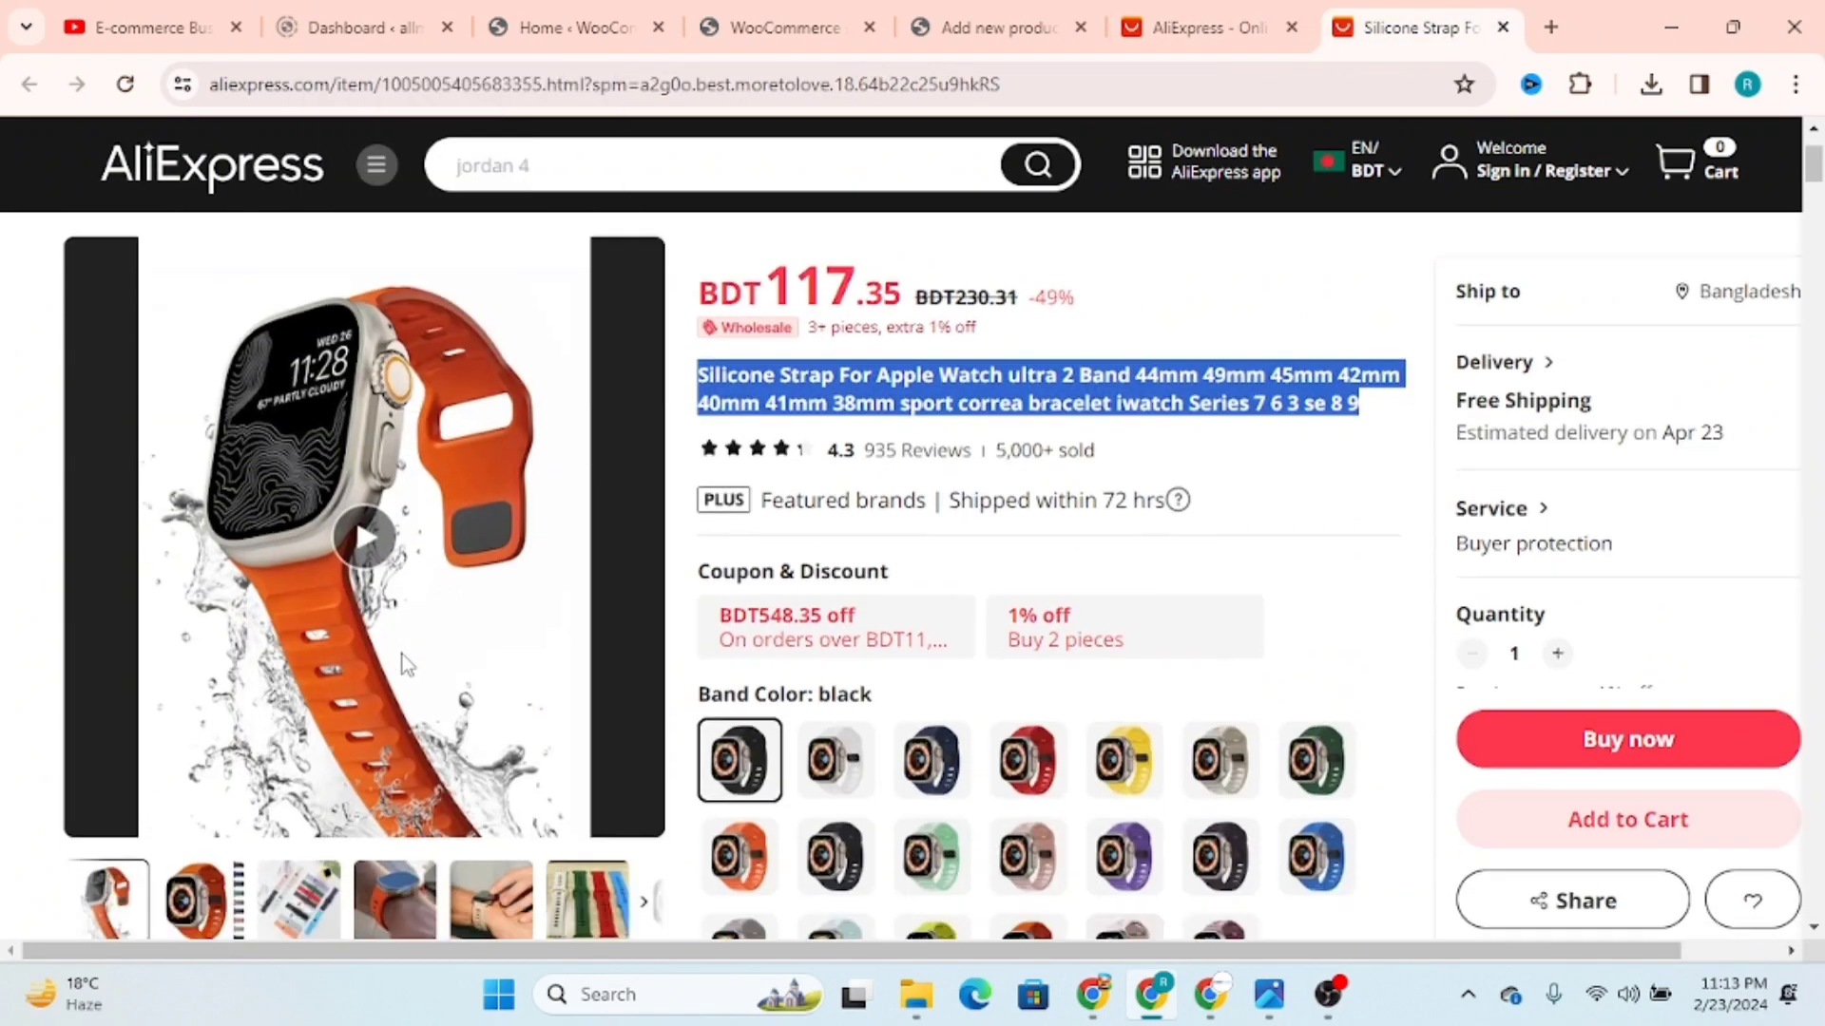
scroll(380, 665, "down", 3)
left_click(121, 711)
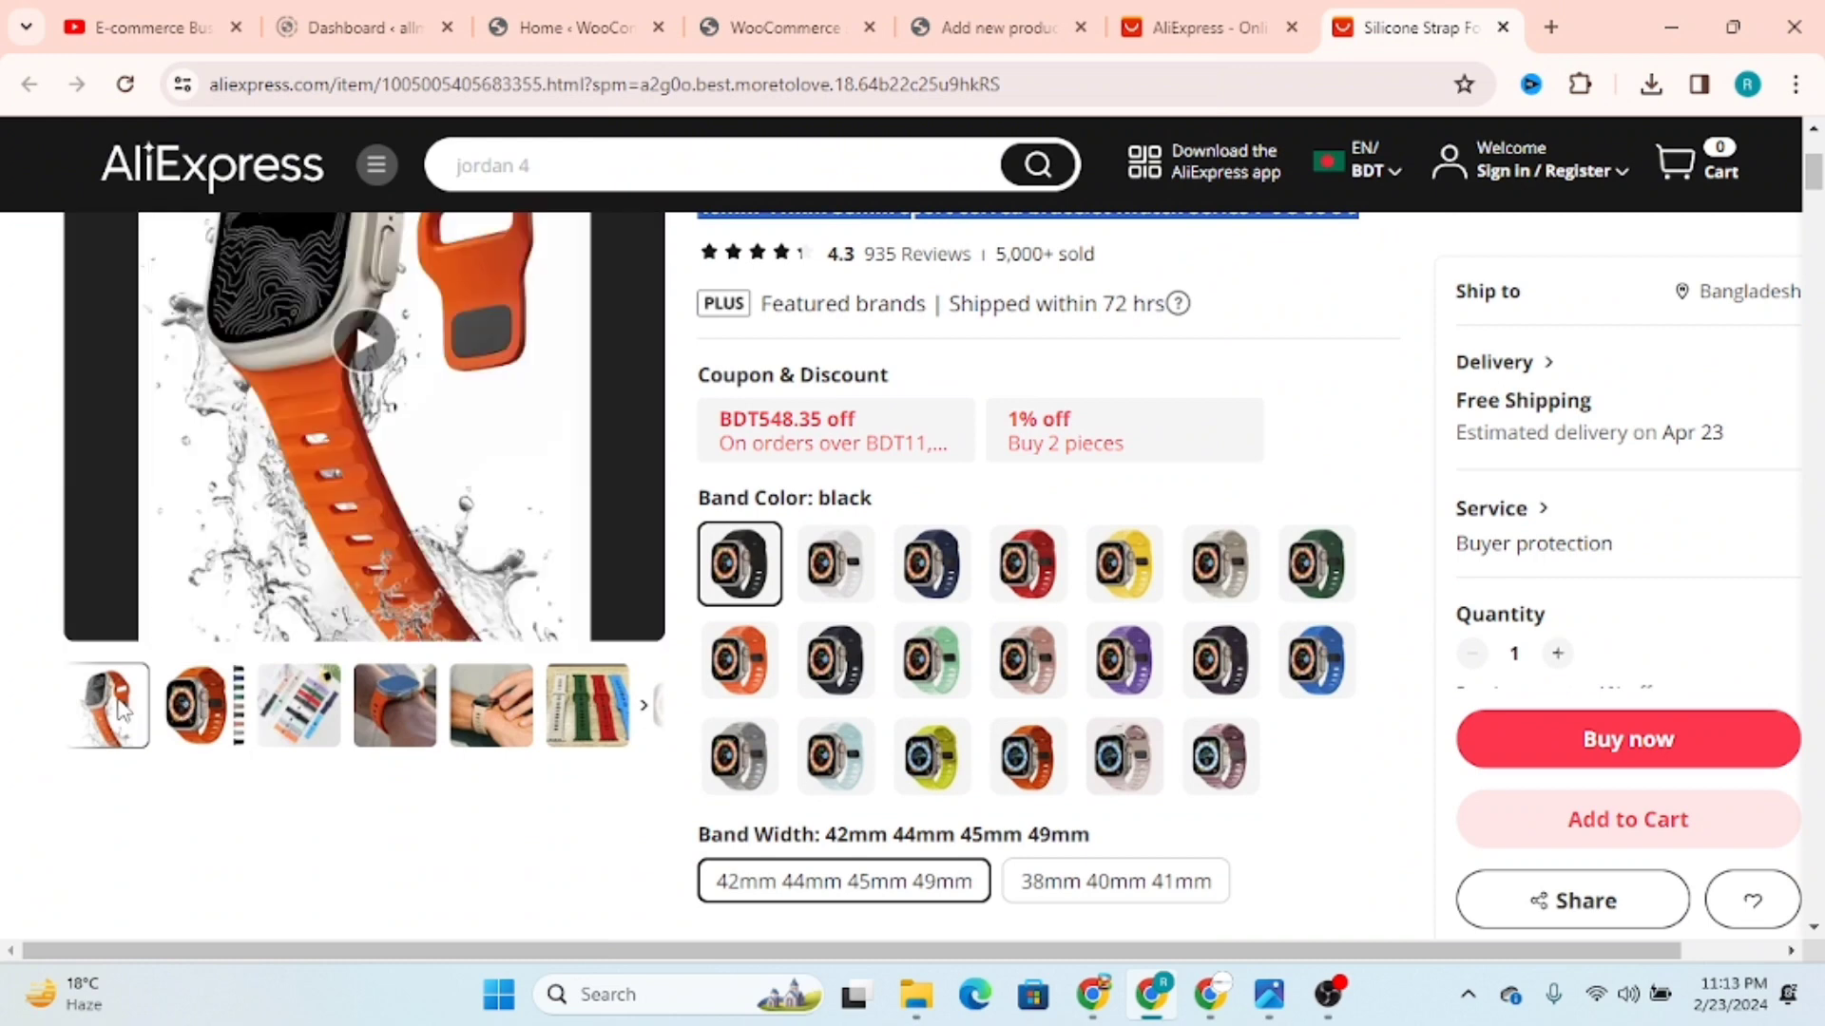
right_click(306, 505)
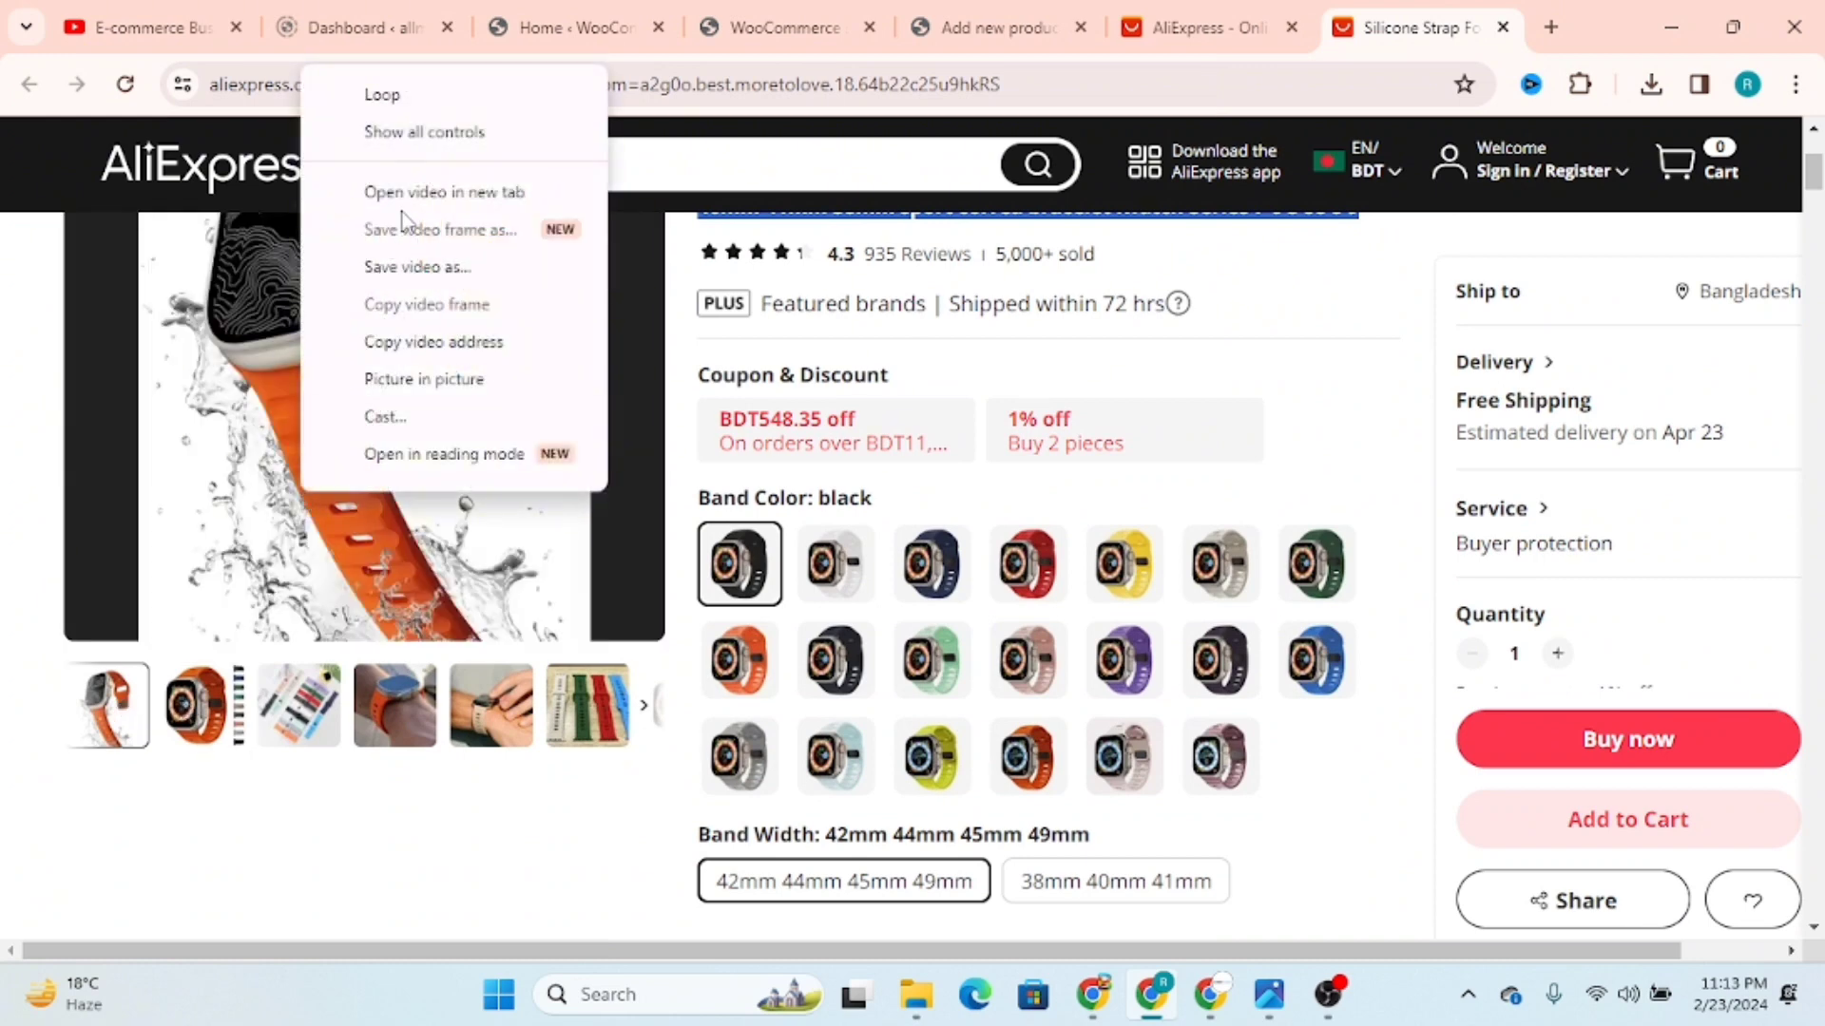
Step: Show the listing's second gallery image, the orange strap, and check for a way to save the enlarged picture
left_click(197, 719)
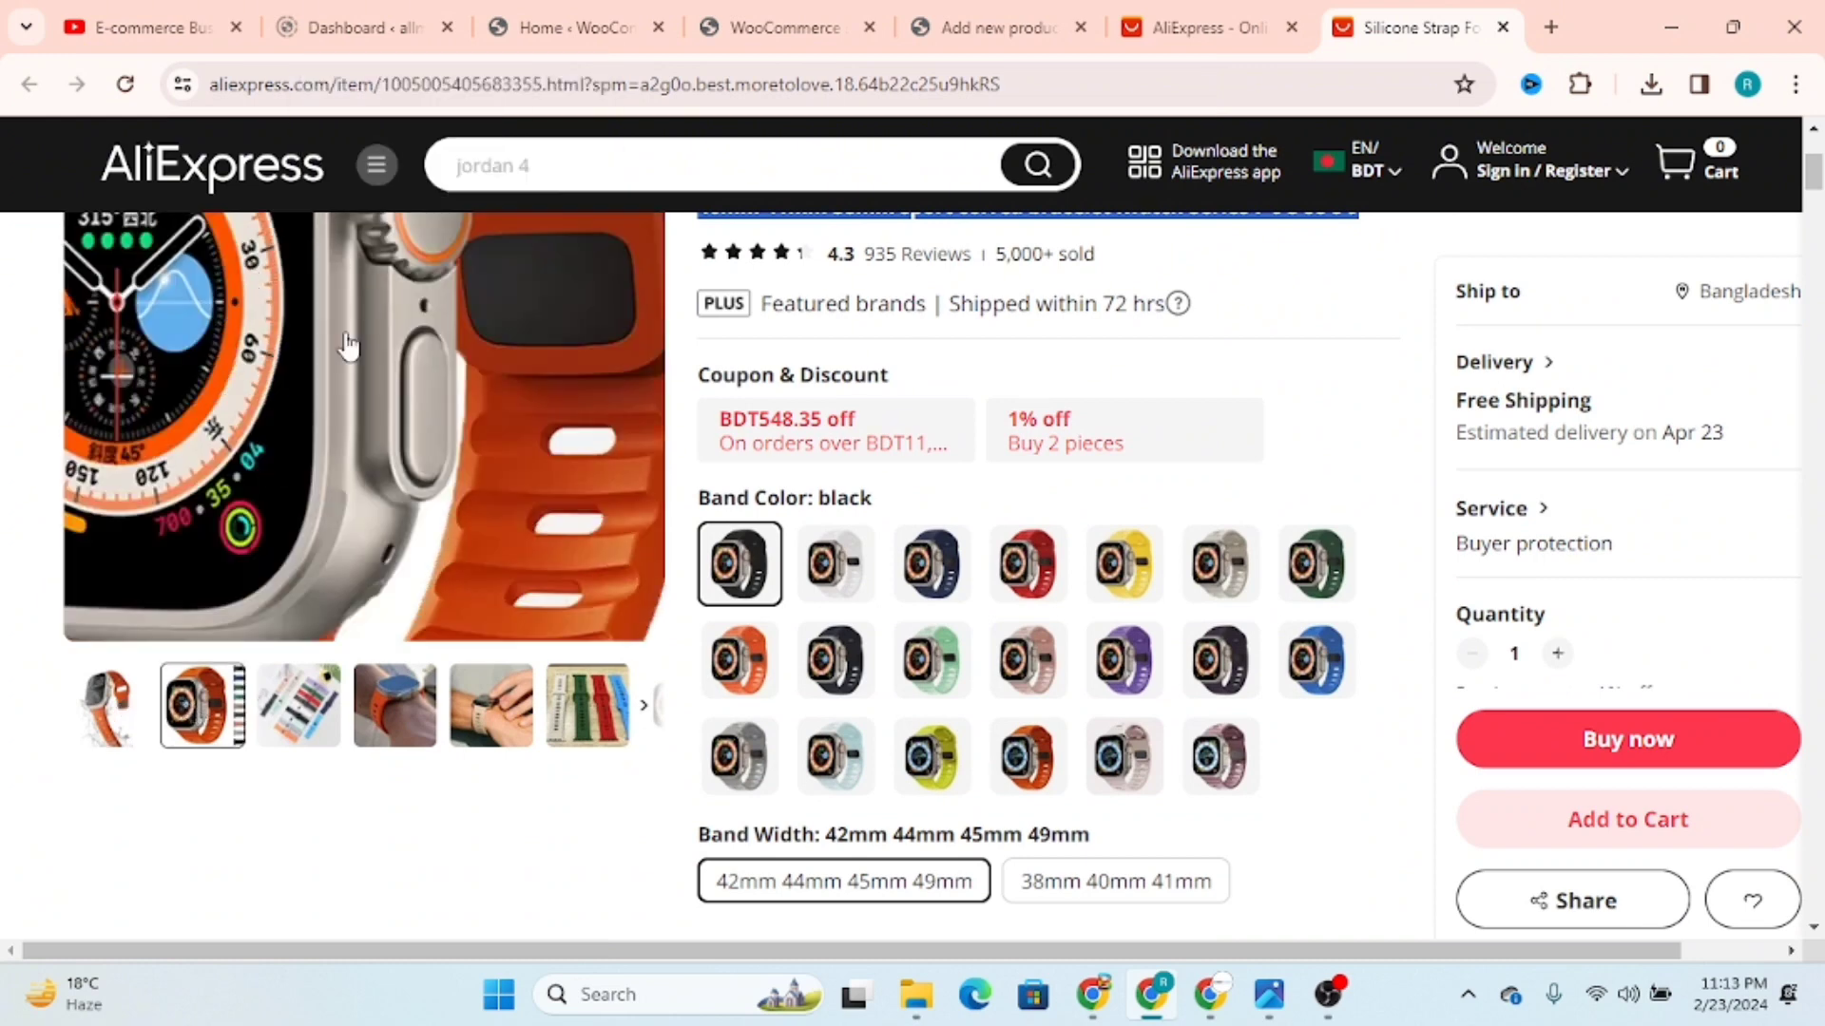
right_click(347, 304)
right_click(241, 437)
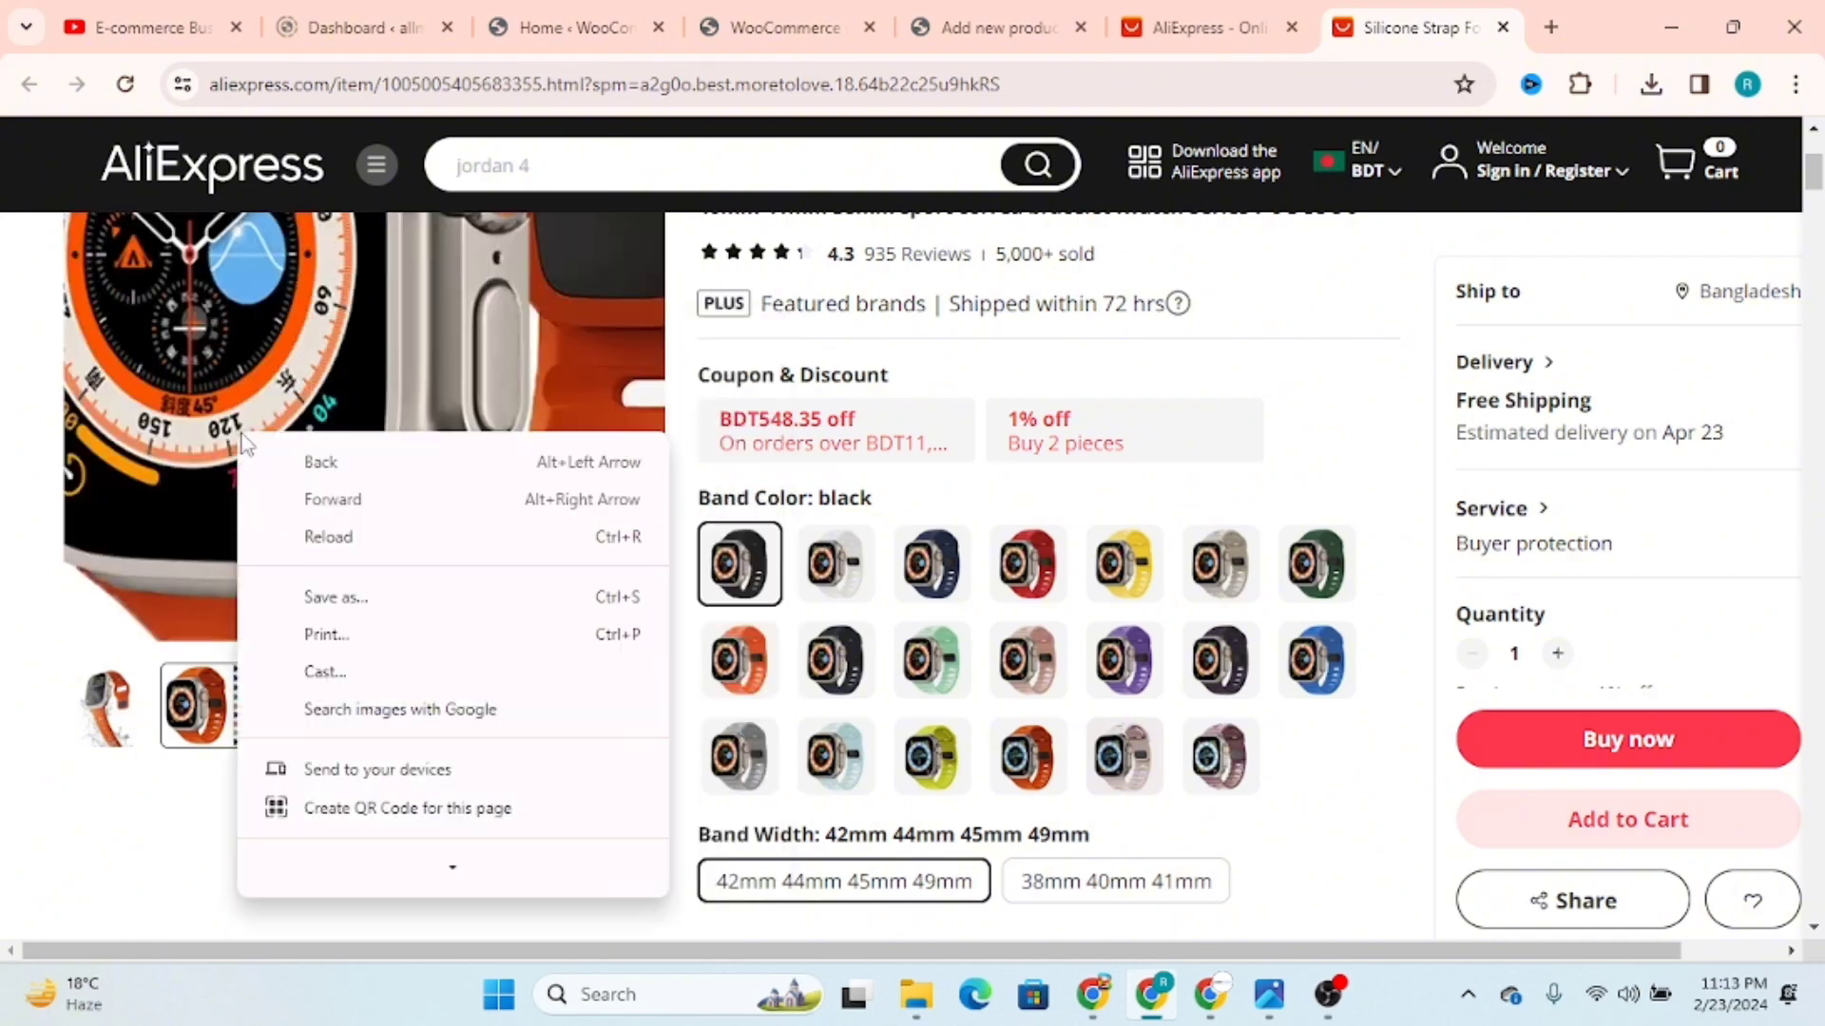
scroll(390, 656, "down", 1)
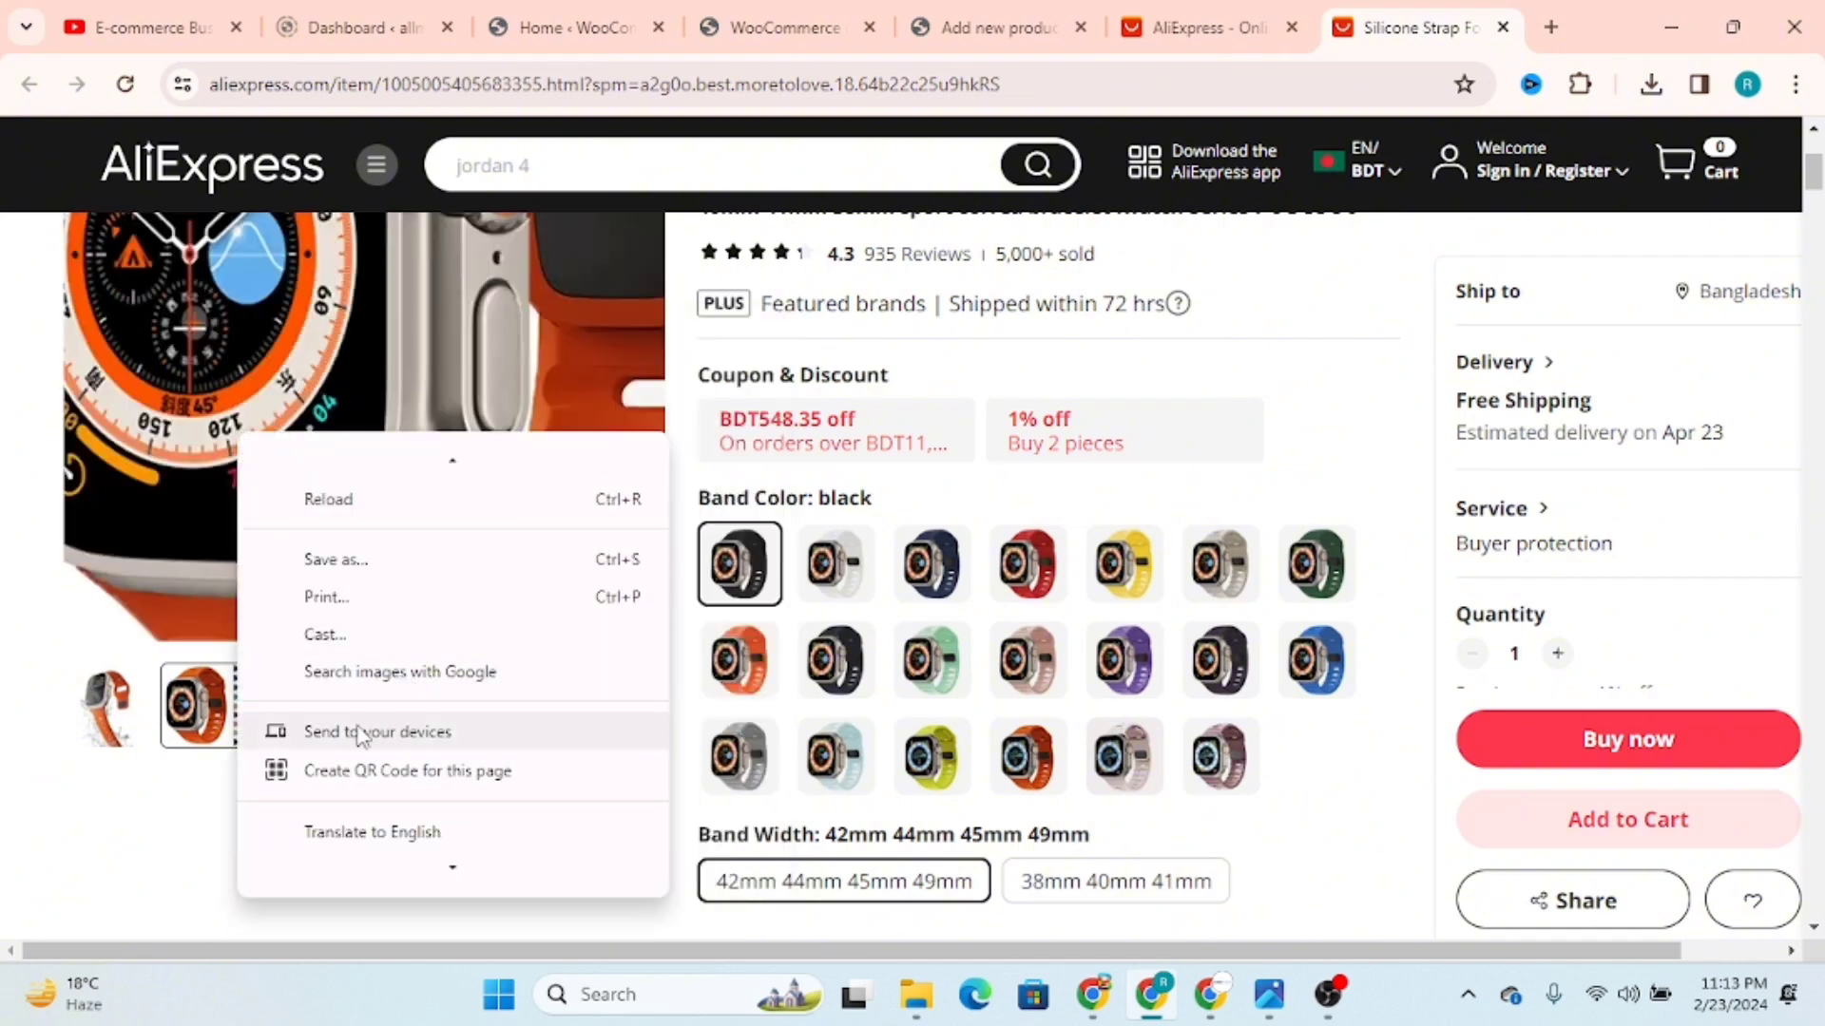
left_click(169, 844)
right_click(304, 492)
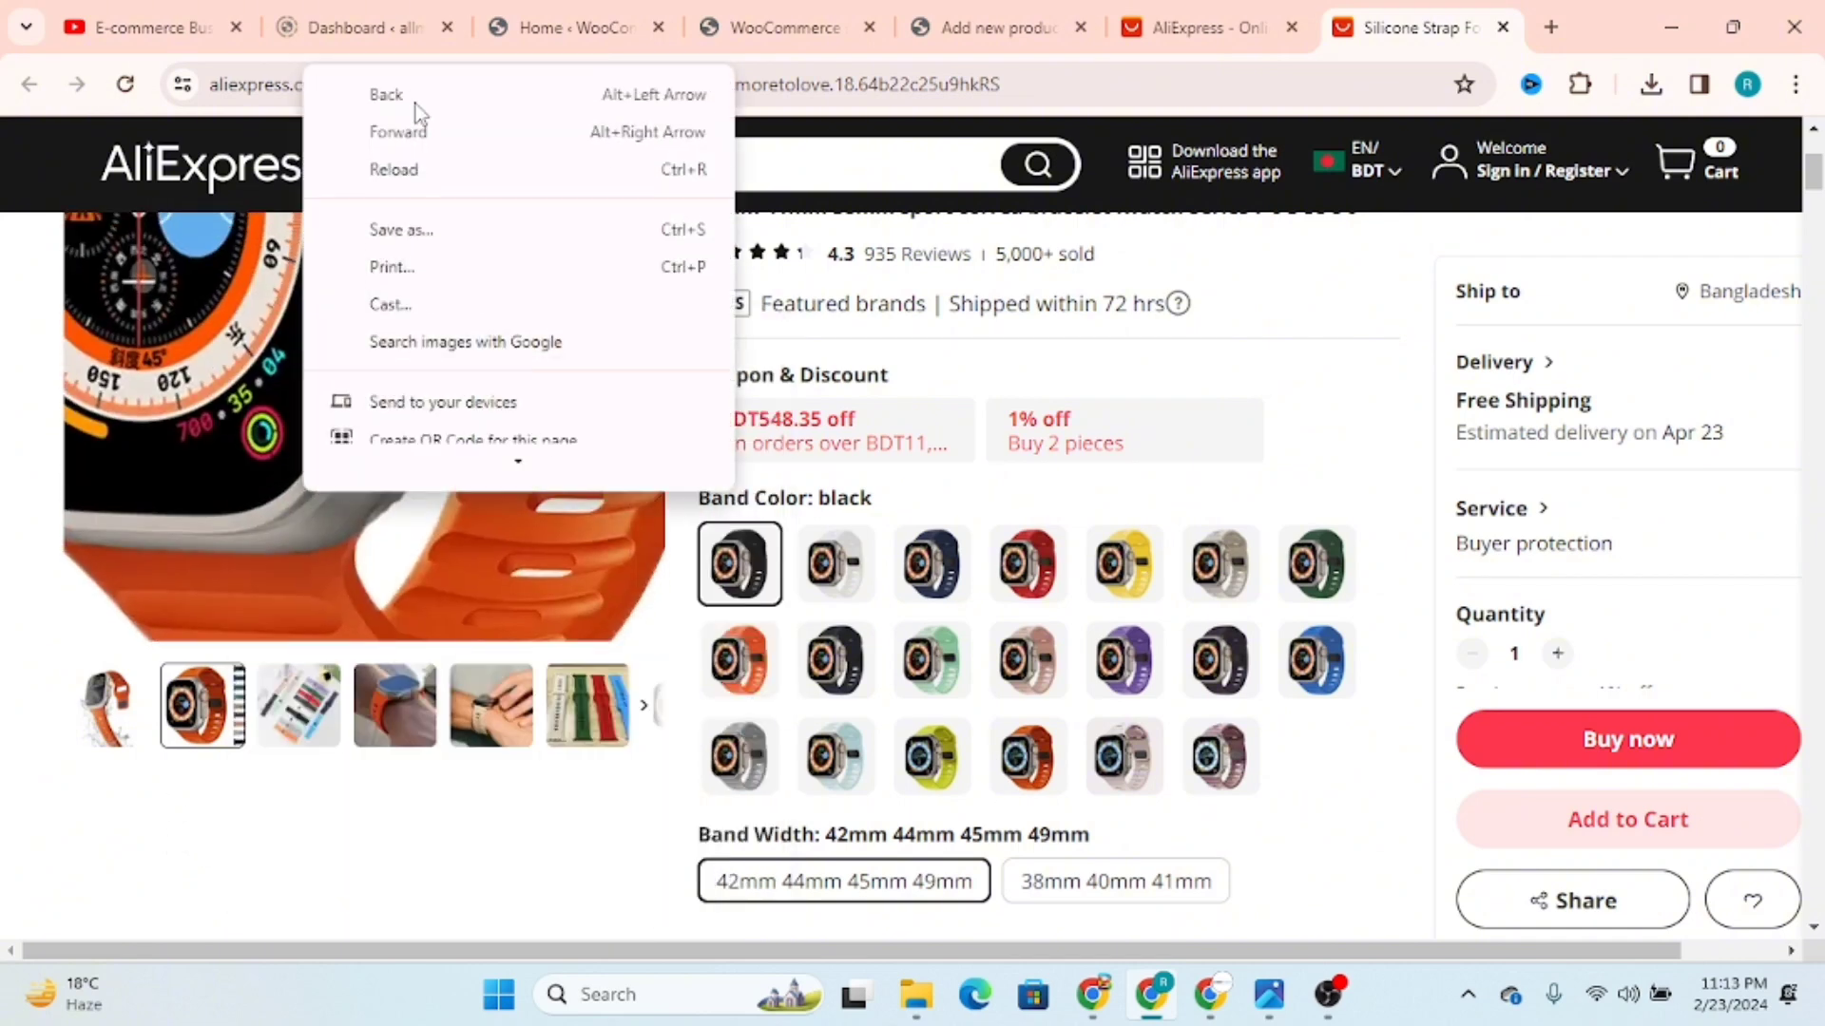
Step: Open the orange strap gallery thumbnail in a new tab and return to the strap listing
left_click(187, 719)
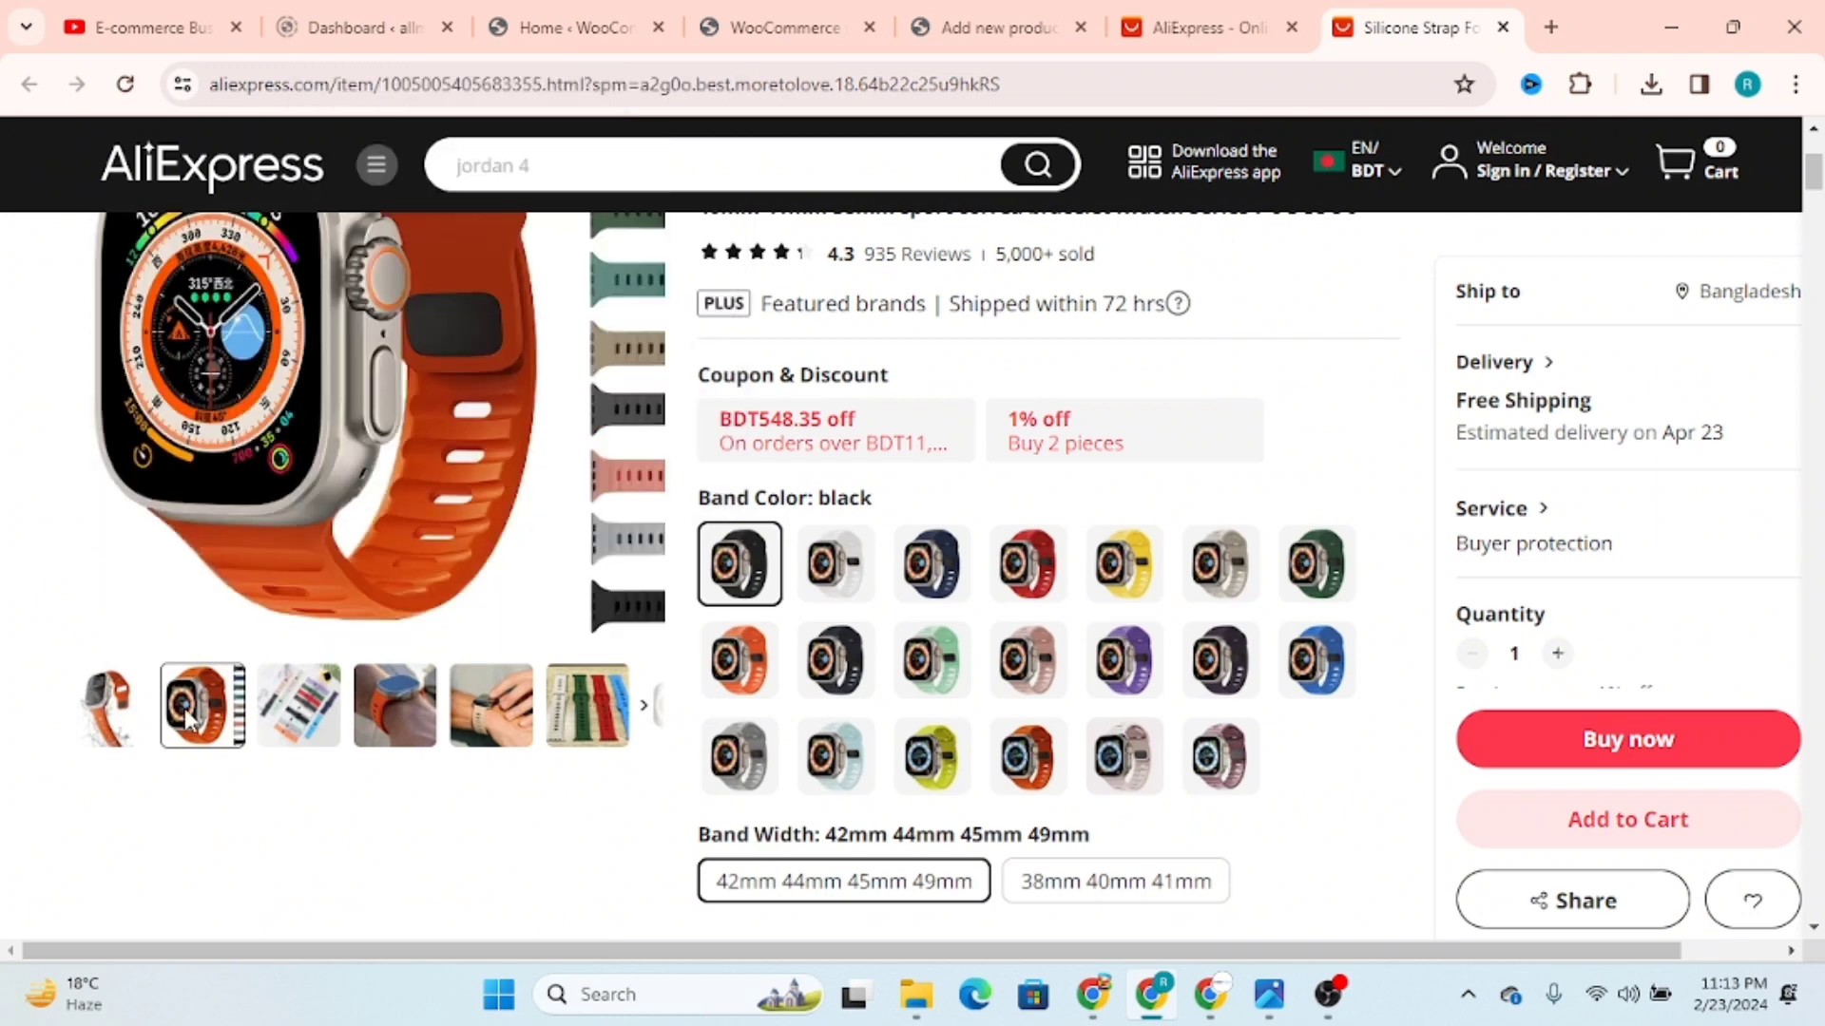
right_click(187, 722)
left_click(276, 400)
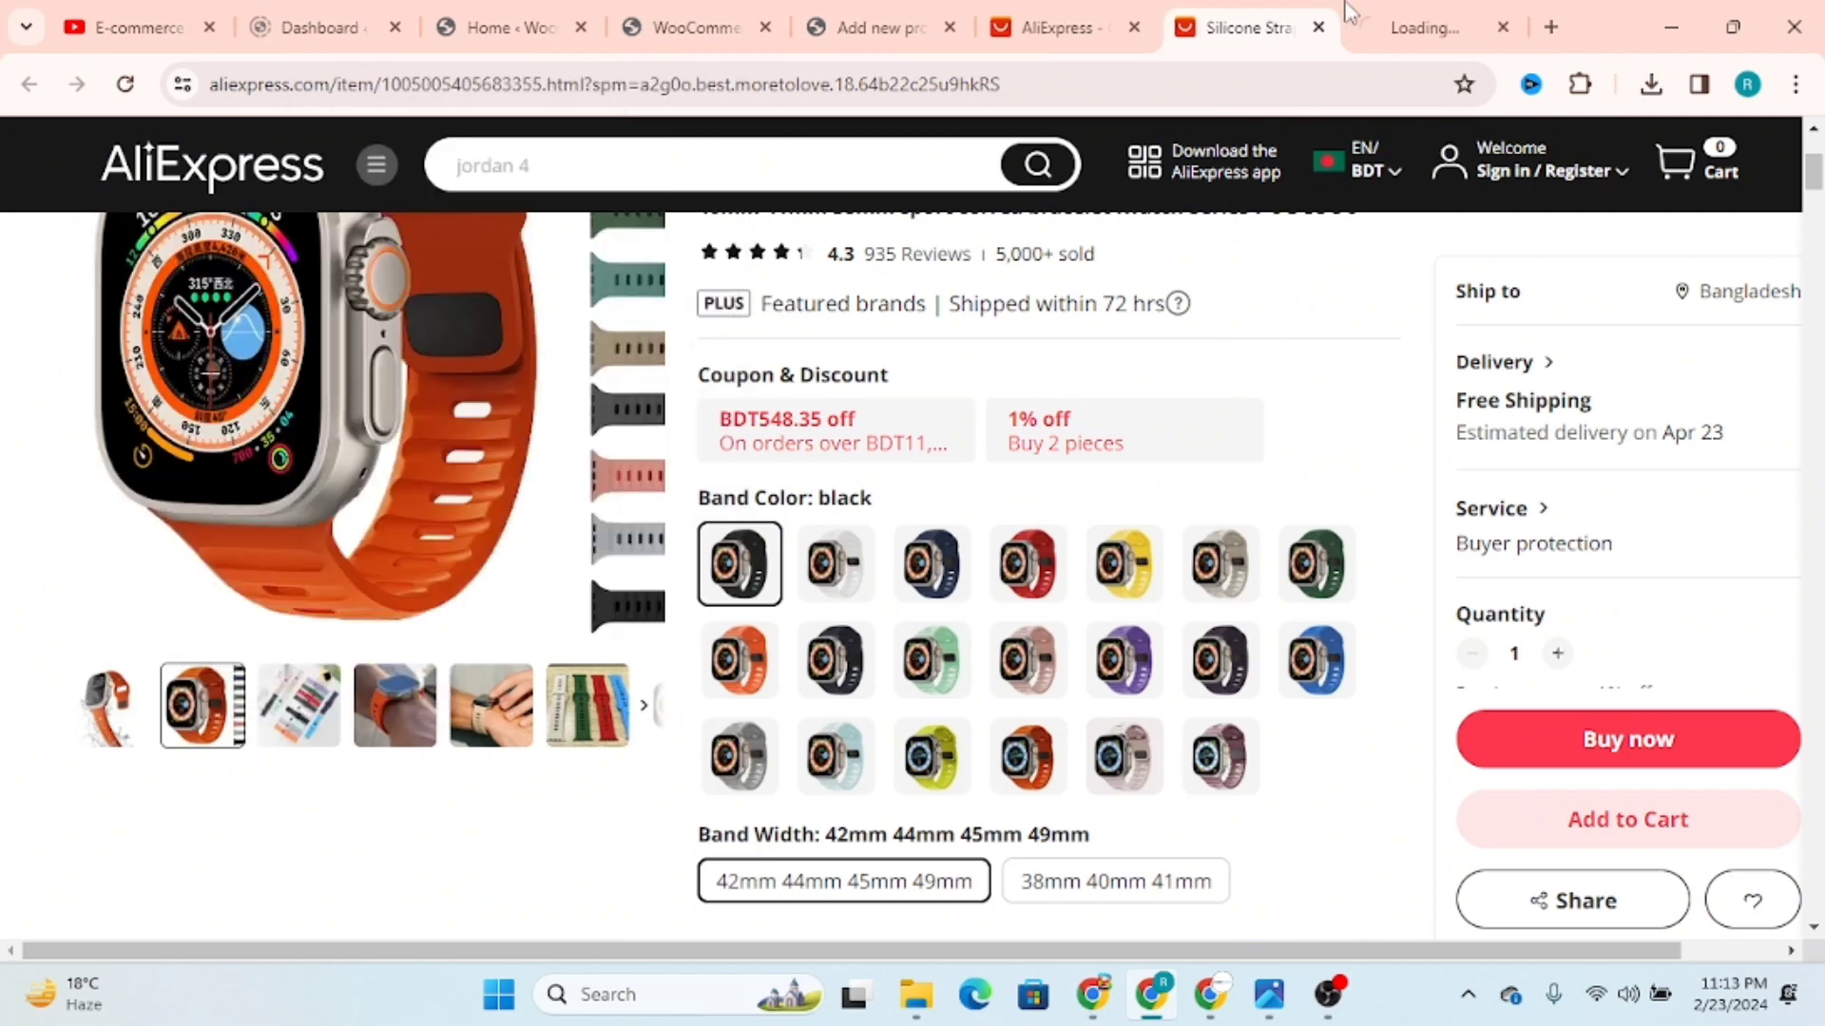
left_click(1414, 13)
left_click(1238, 28)
Step: Inspect the enlarged orange strap image with the browser's developer tools
right_click(321, 473)
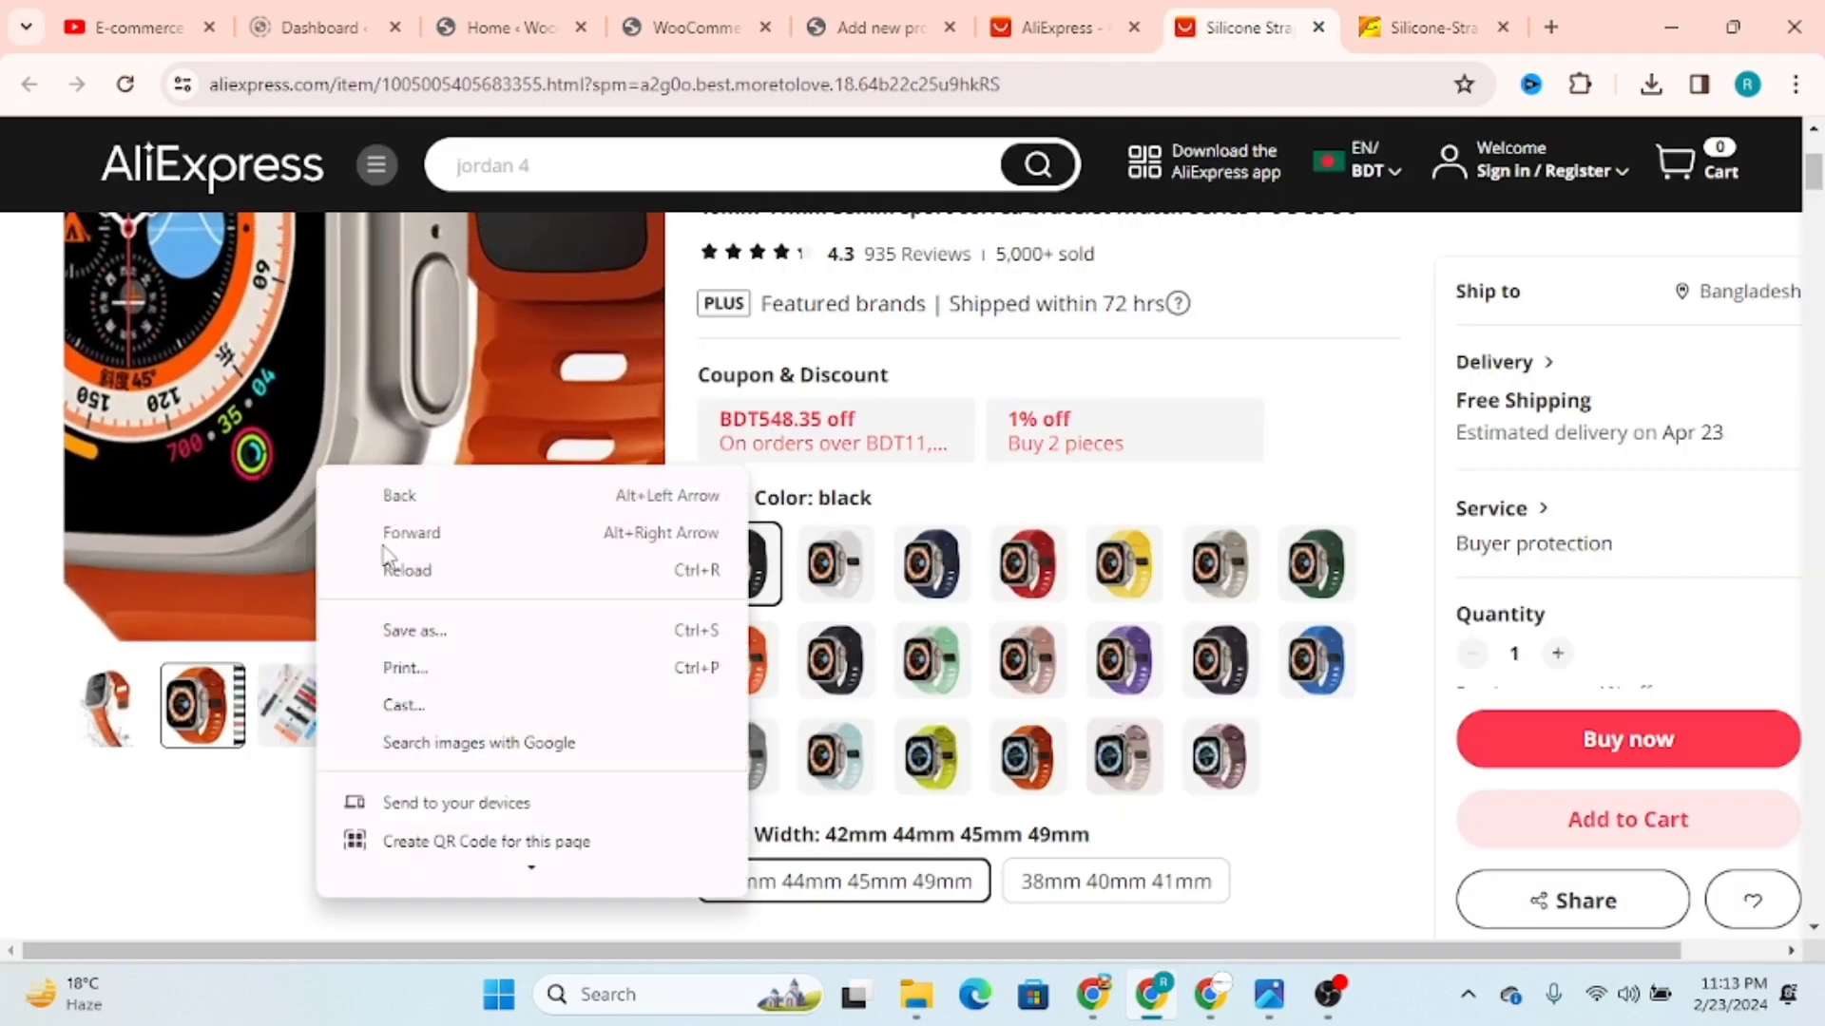
right_click(211, 374)
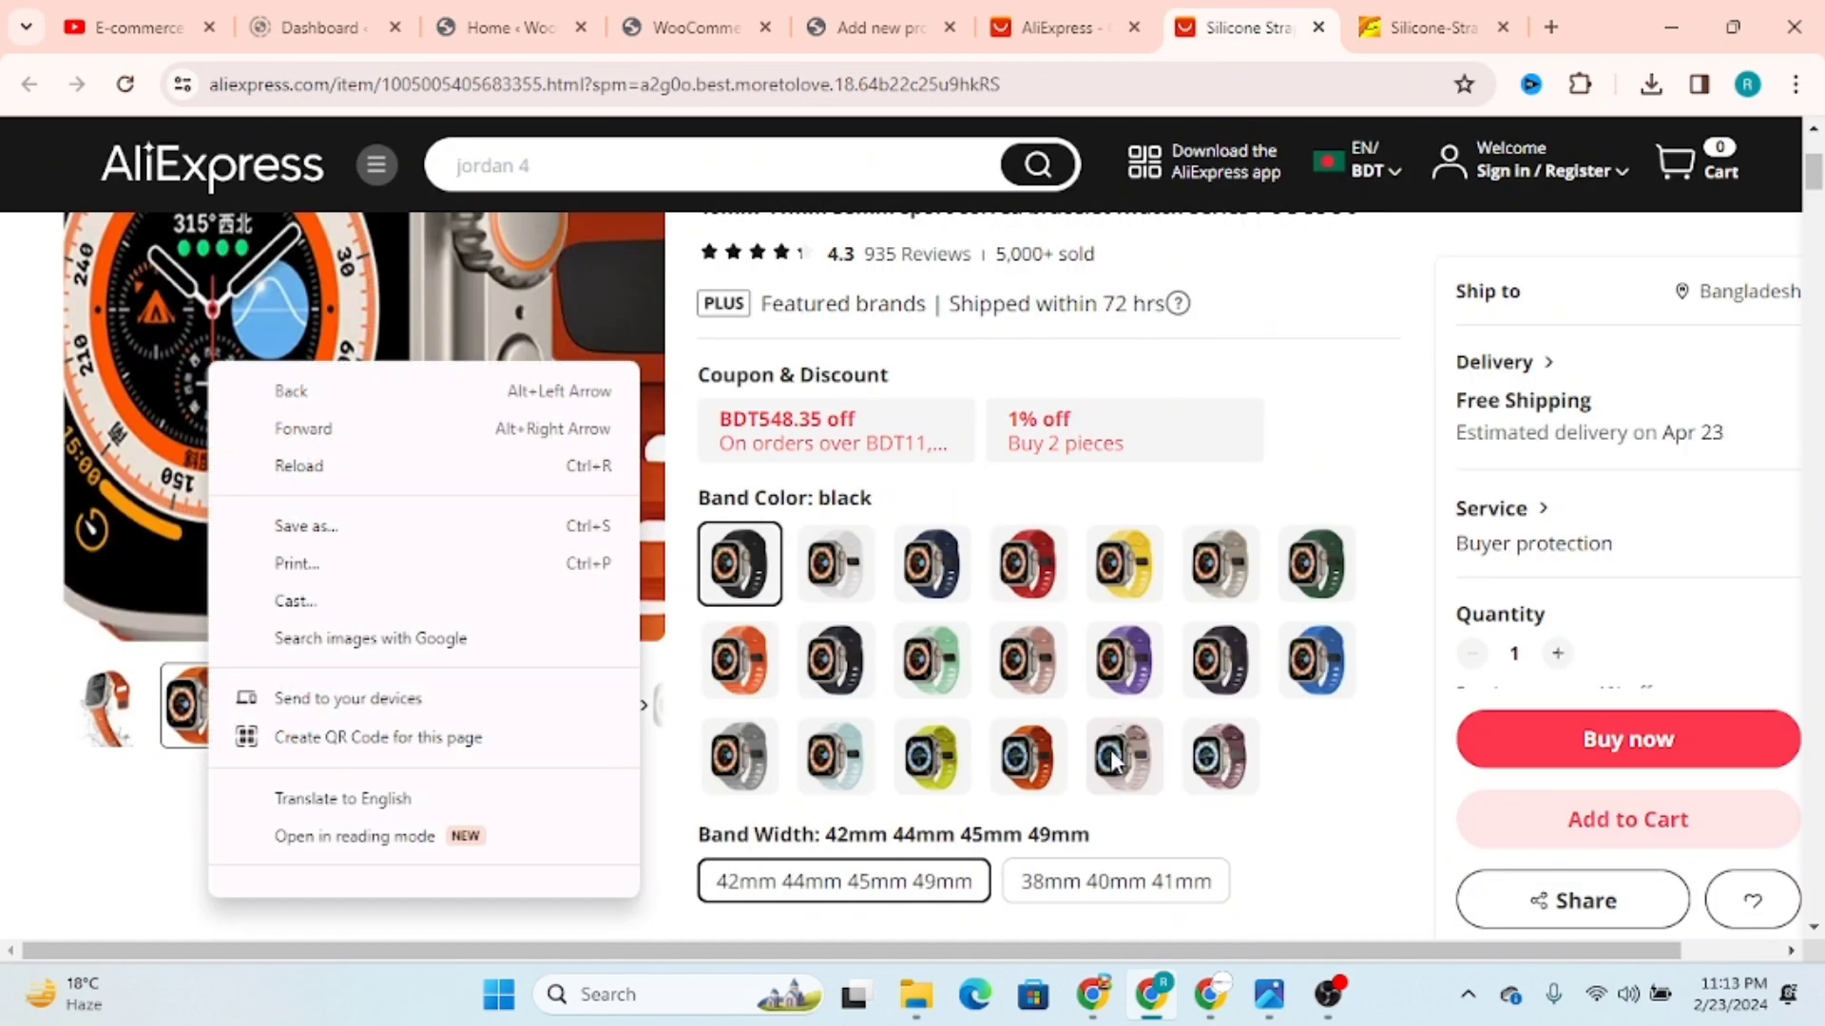
scroll(813, 584, "up", 3)
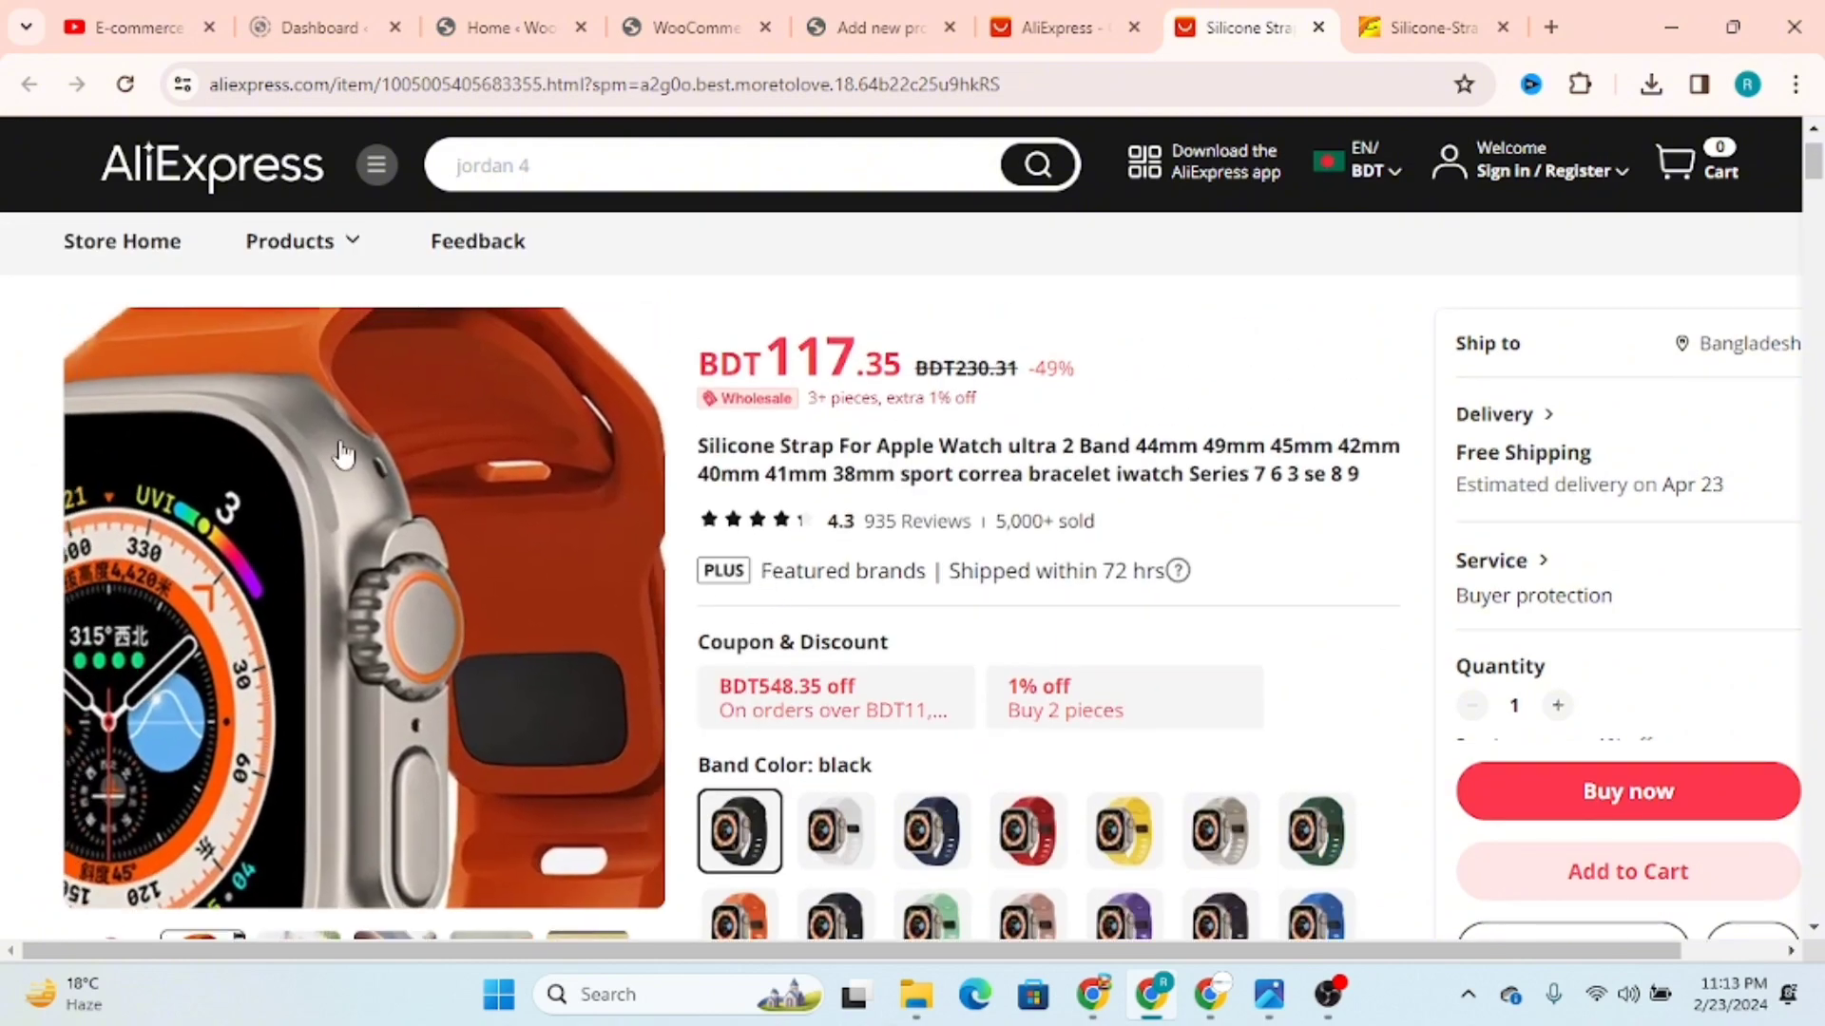
right_click(337, 445)
scroll(418, 618, "down", 3)
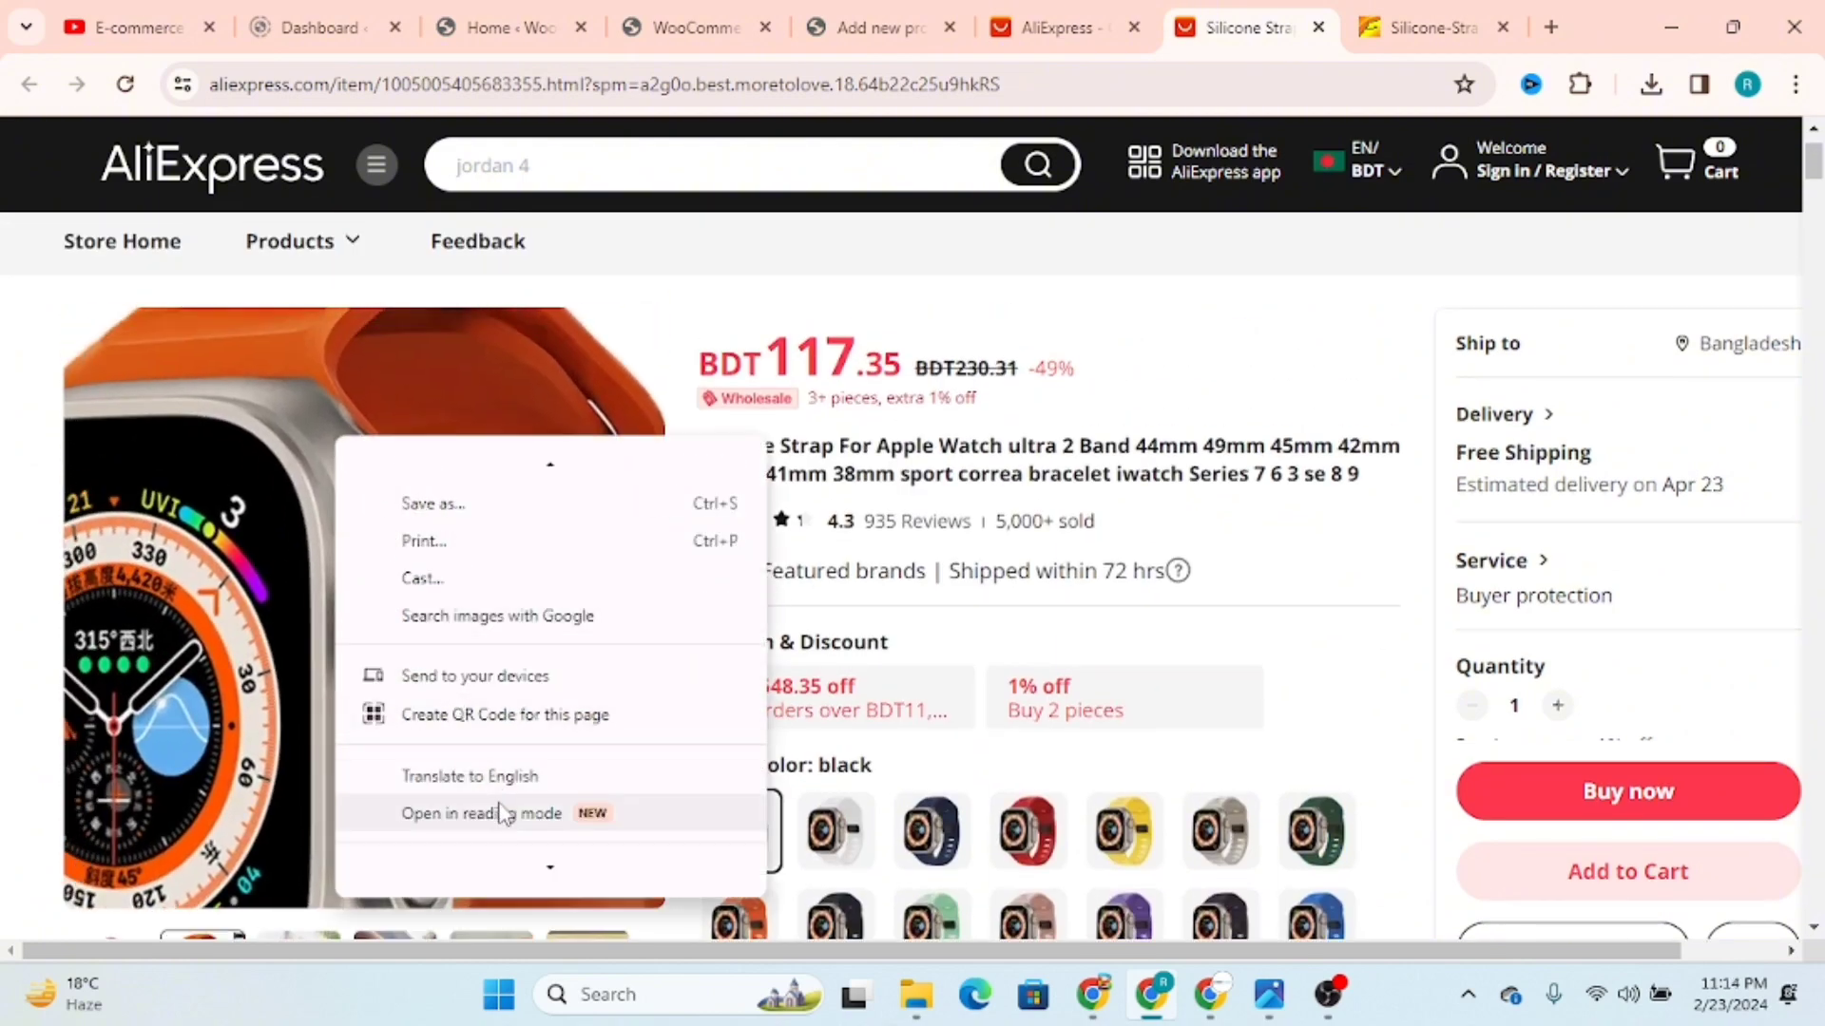
scroll(501, 815, "down", 2)
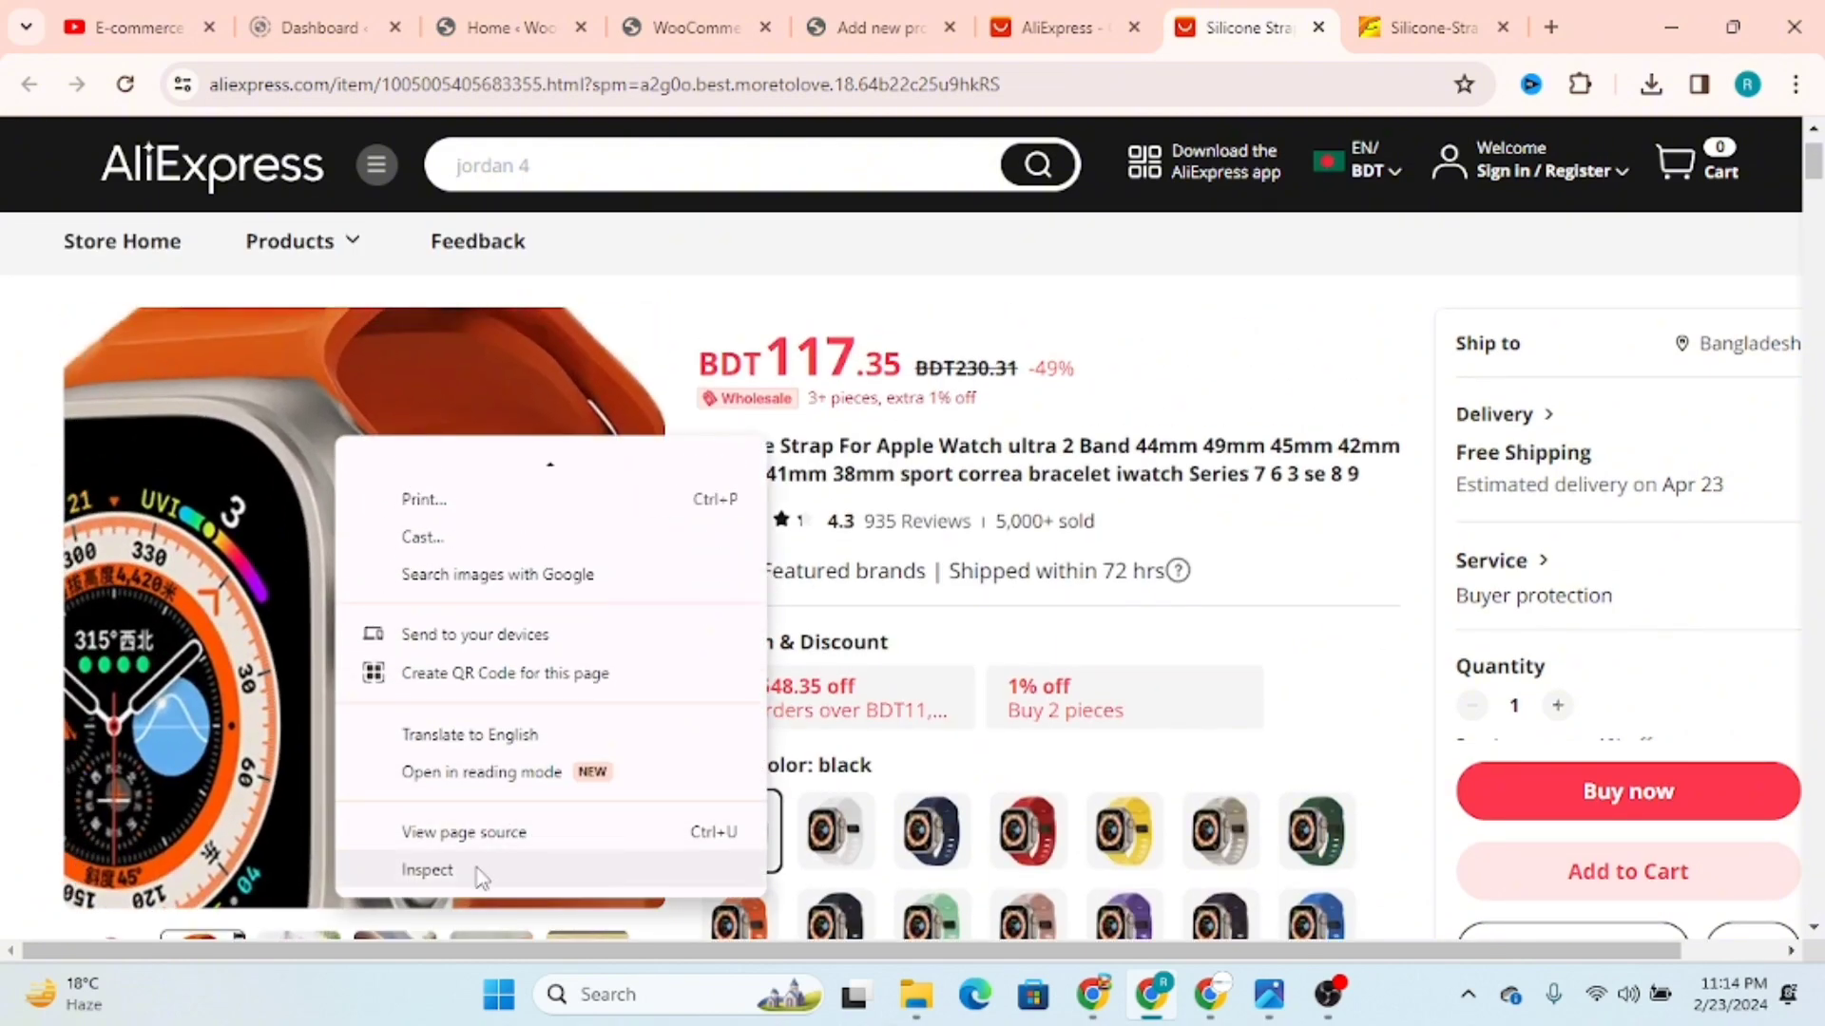
left_click(428, 870)
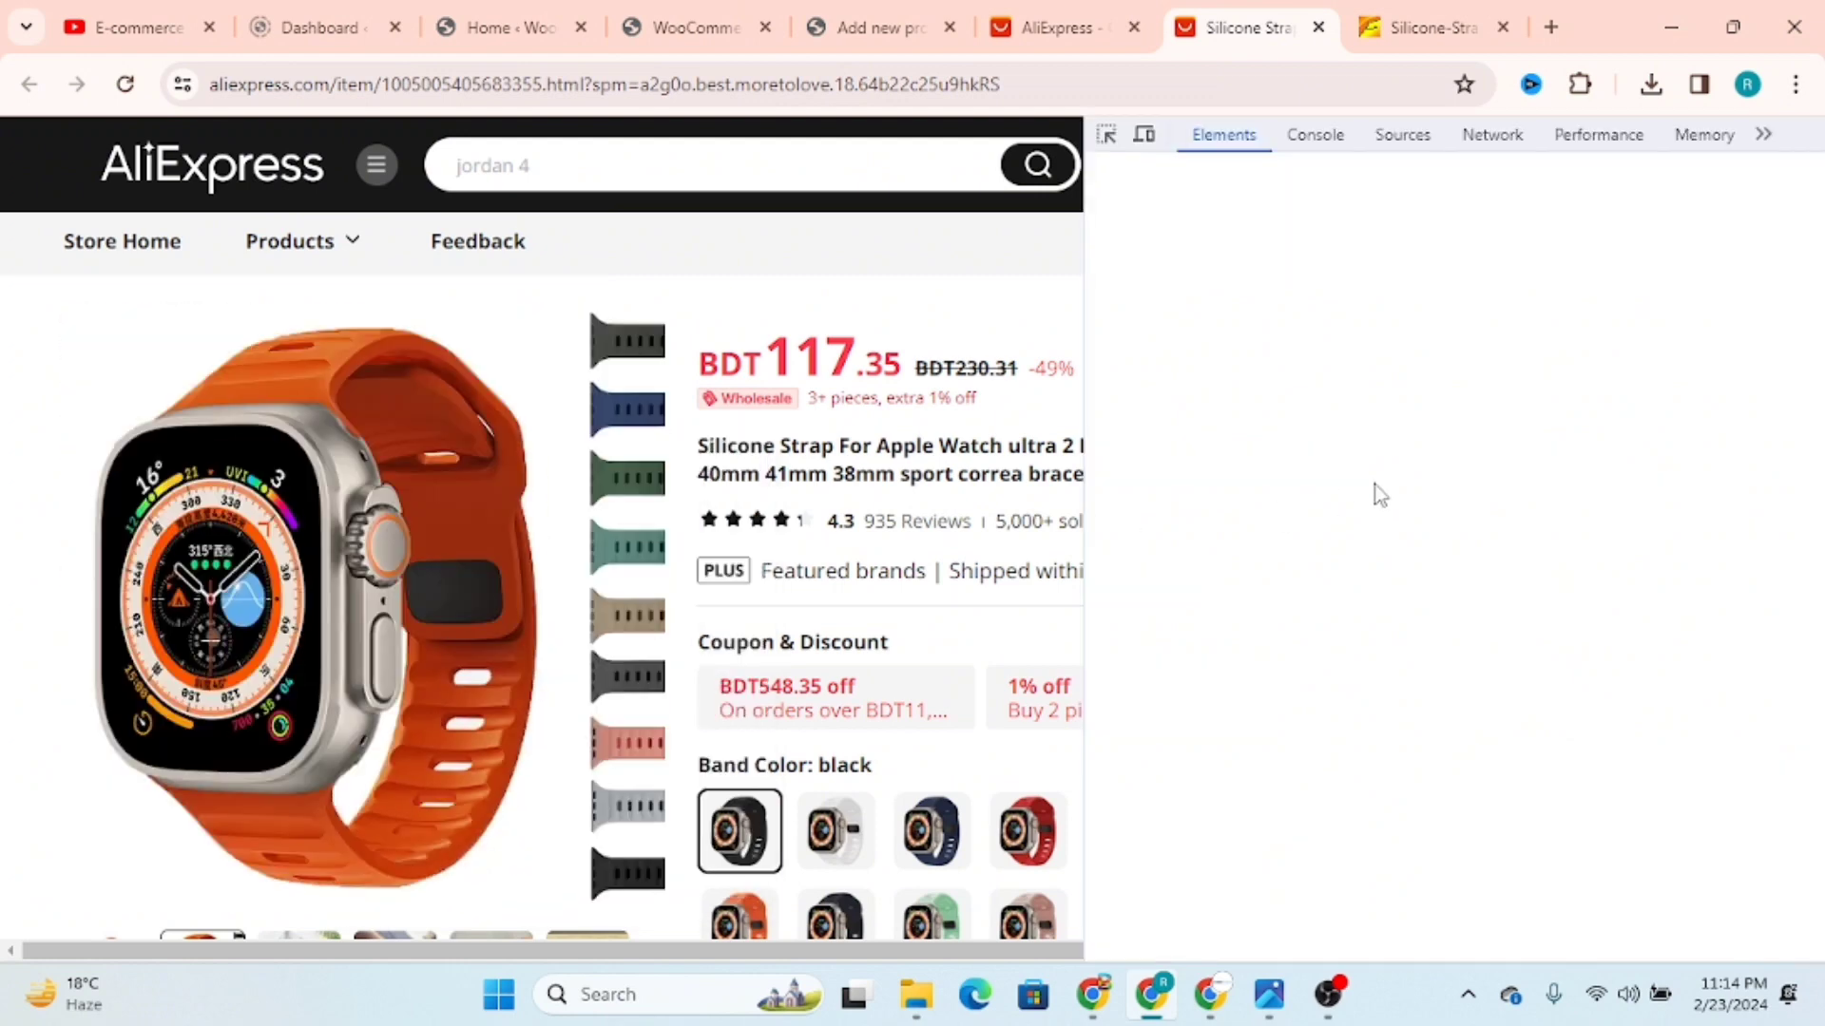
Step: Look through the listing's page sources in the developer tools for the image files, then close the developer tools
left_click(1403, 134)
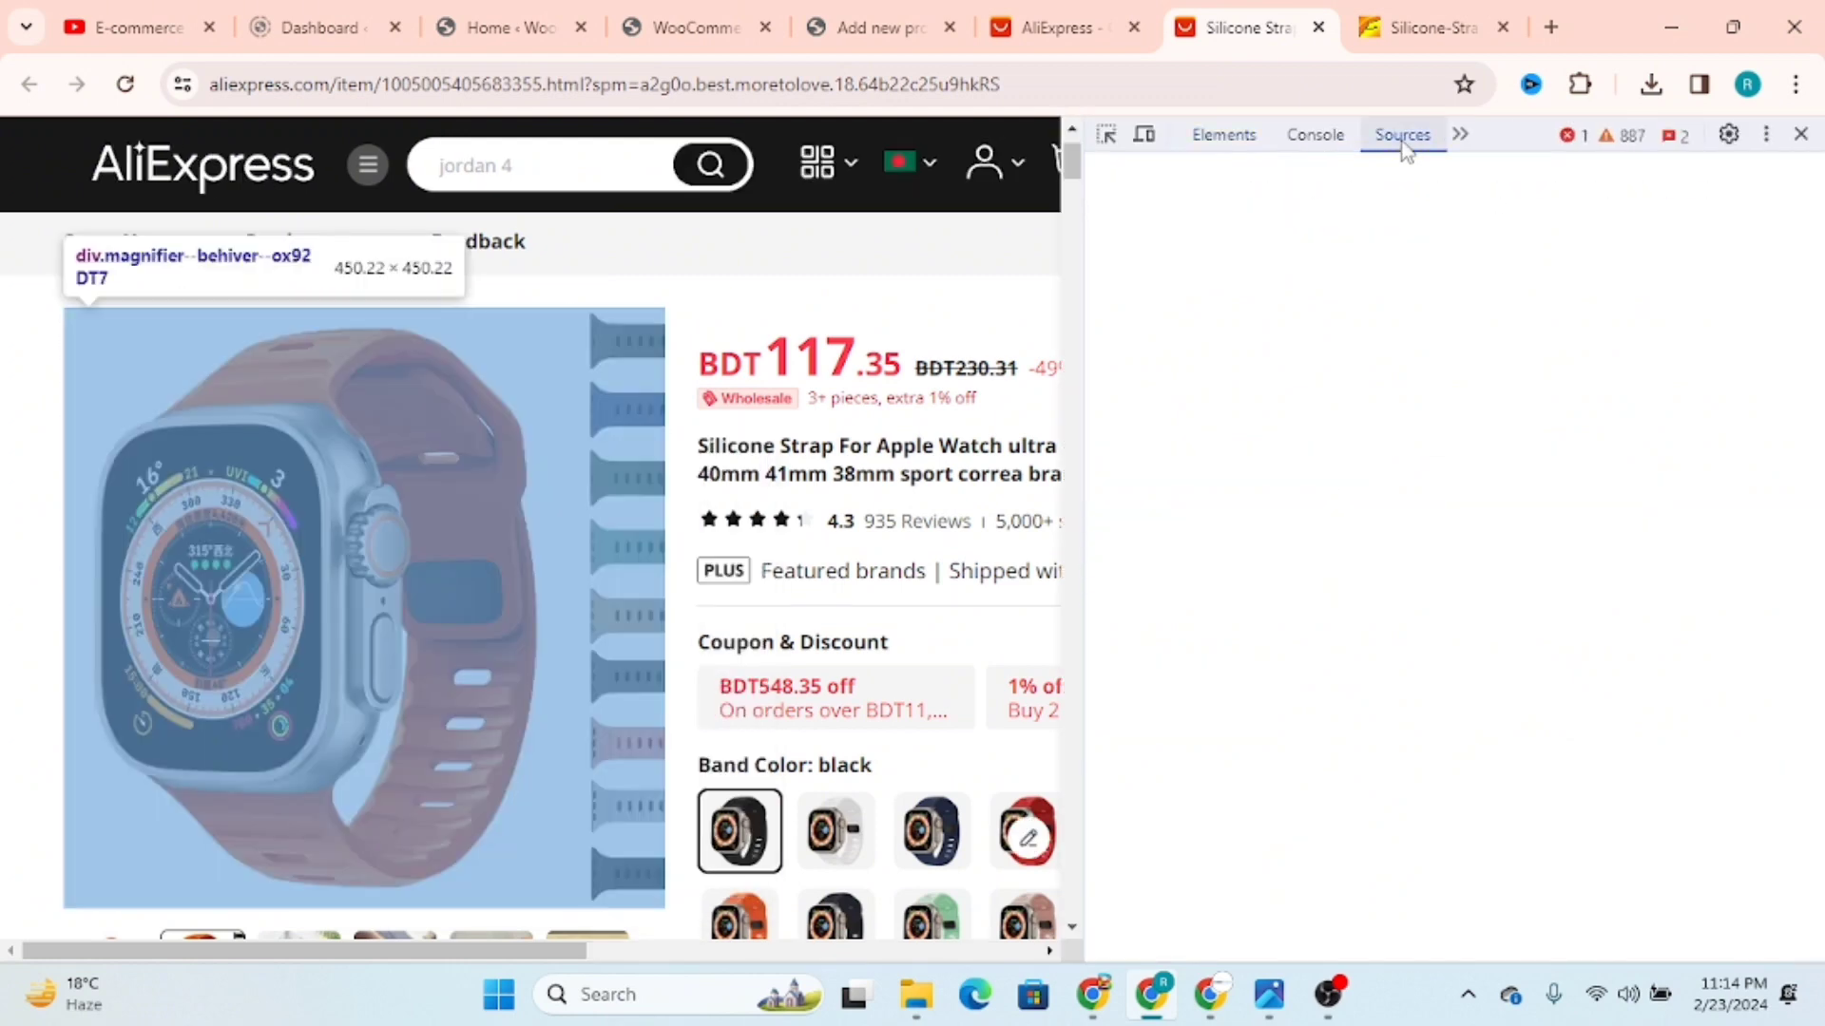
scroll(1269, 597, "down", 3)
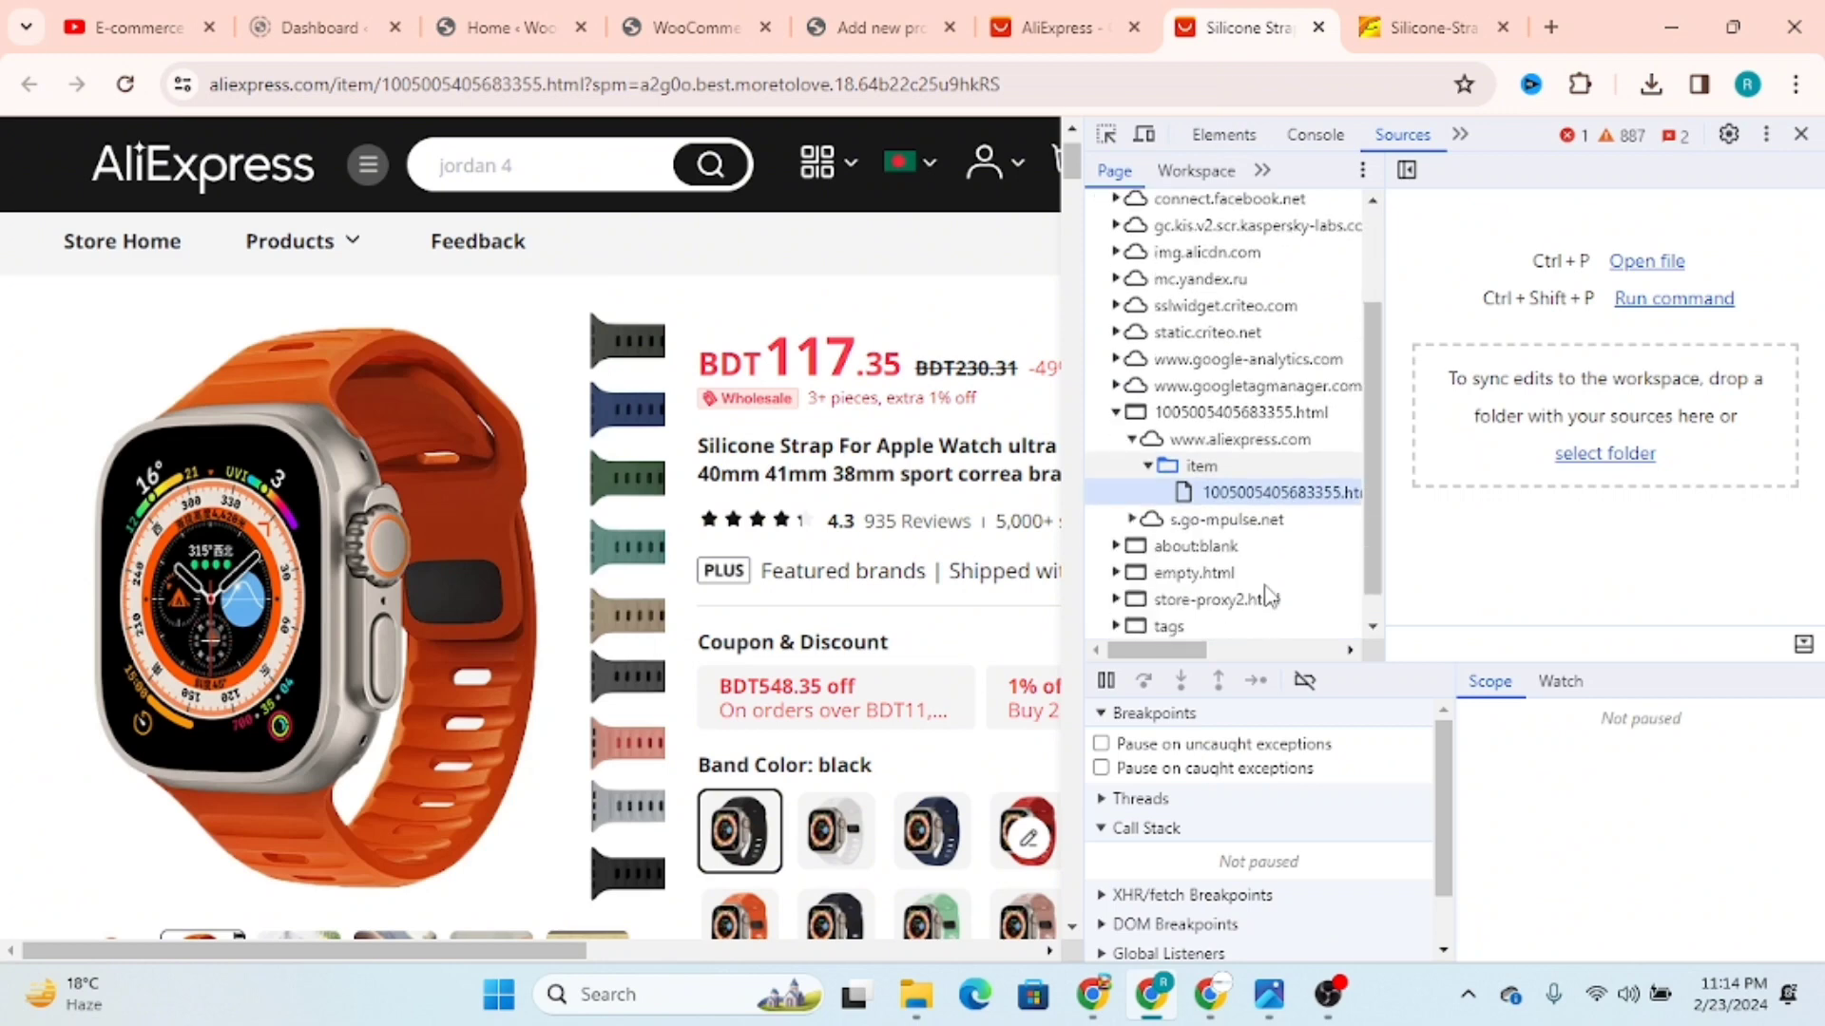
scroll(1226, 408, "up", 3)
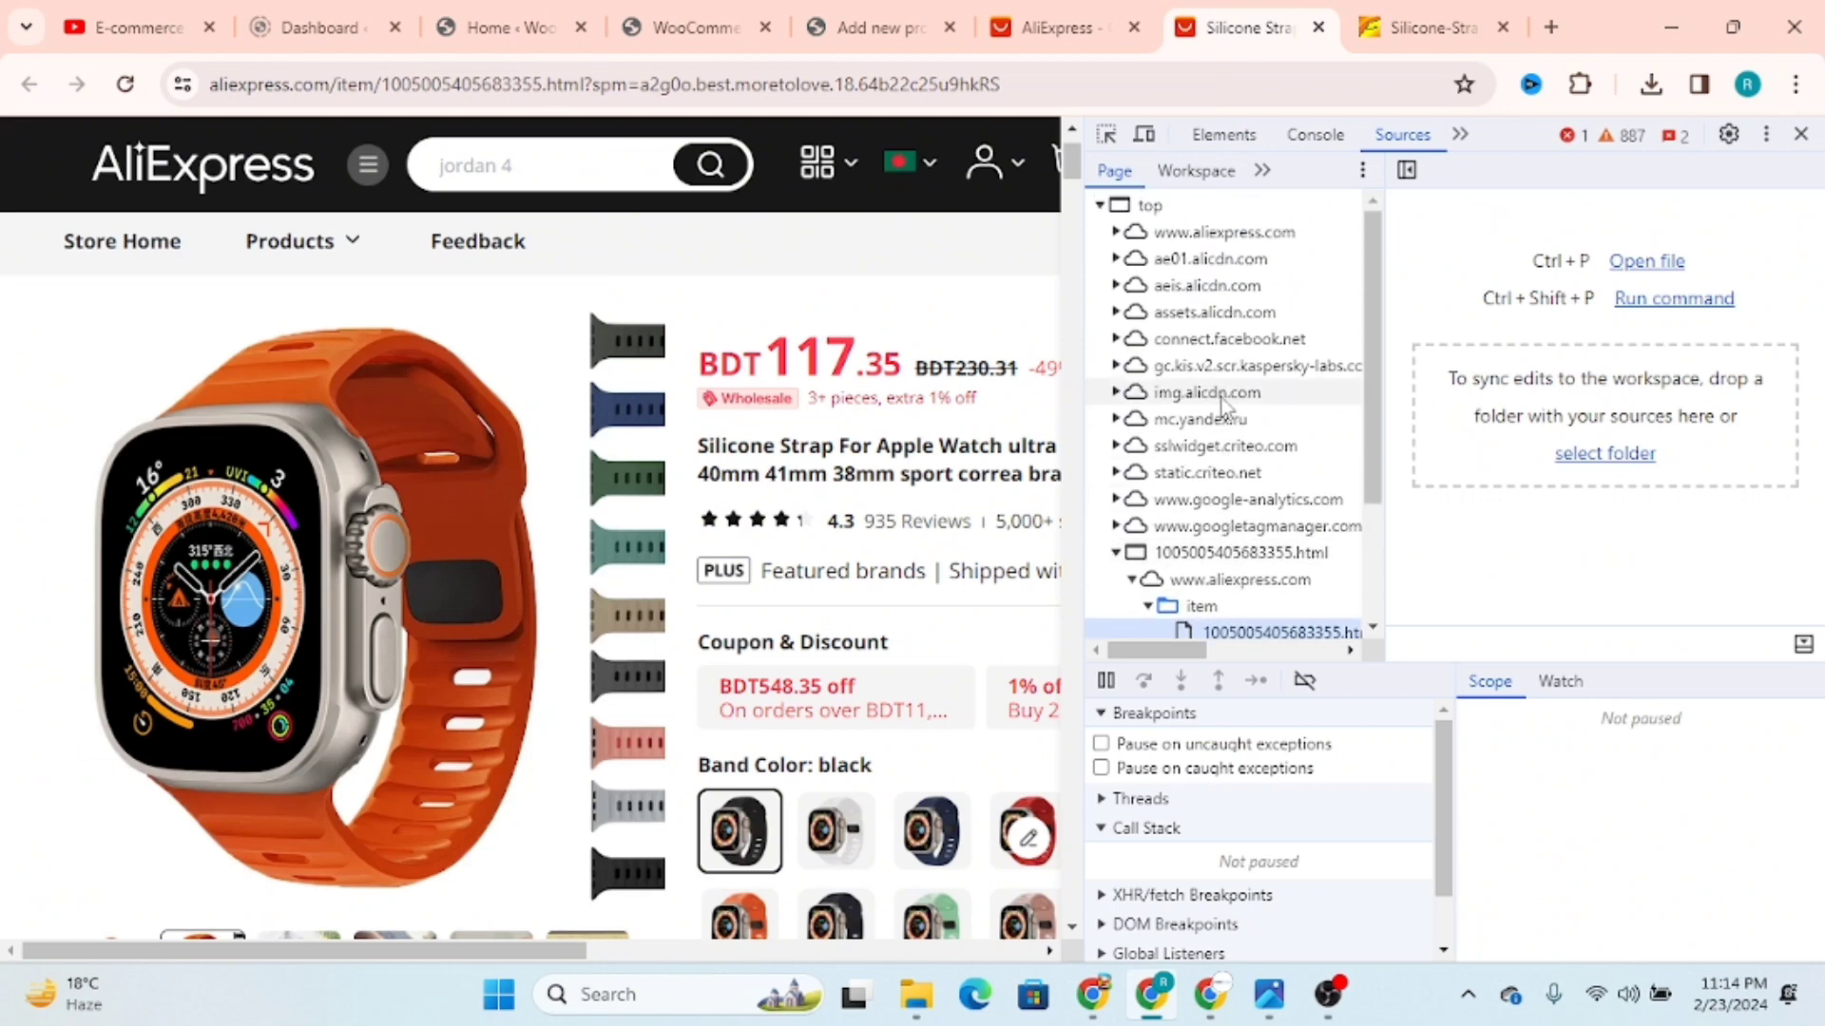
left_click(1240, 265)
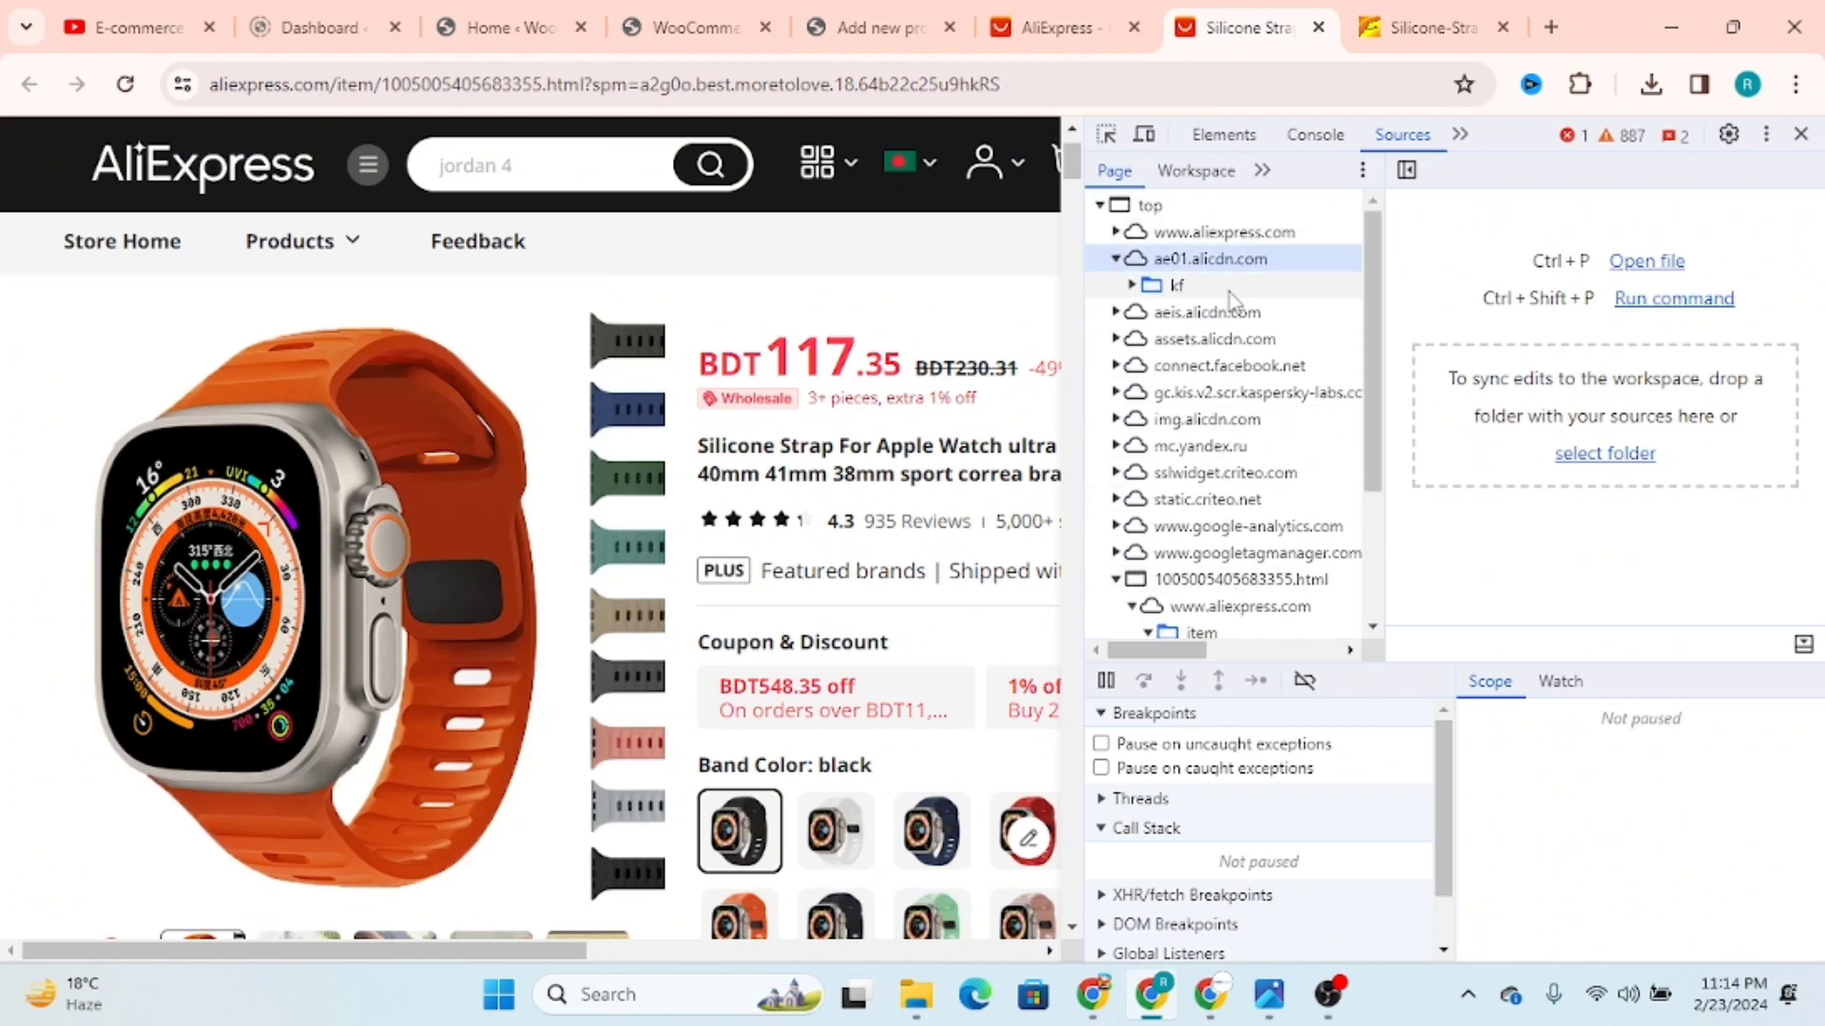
left_click(1226, 235)
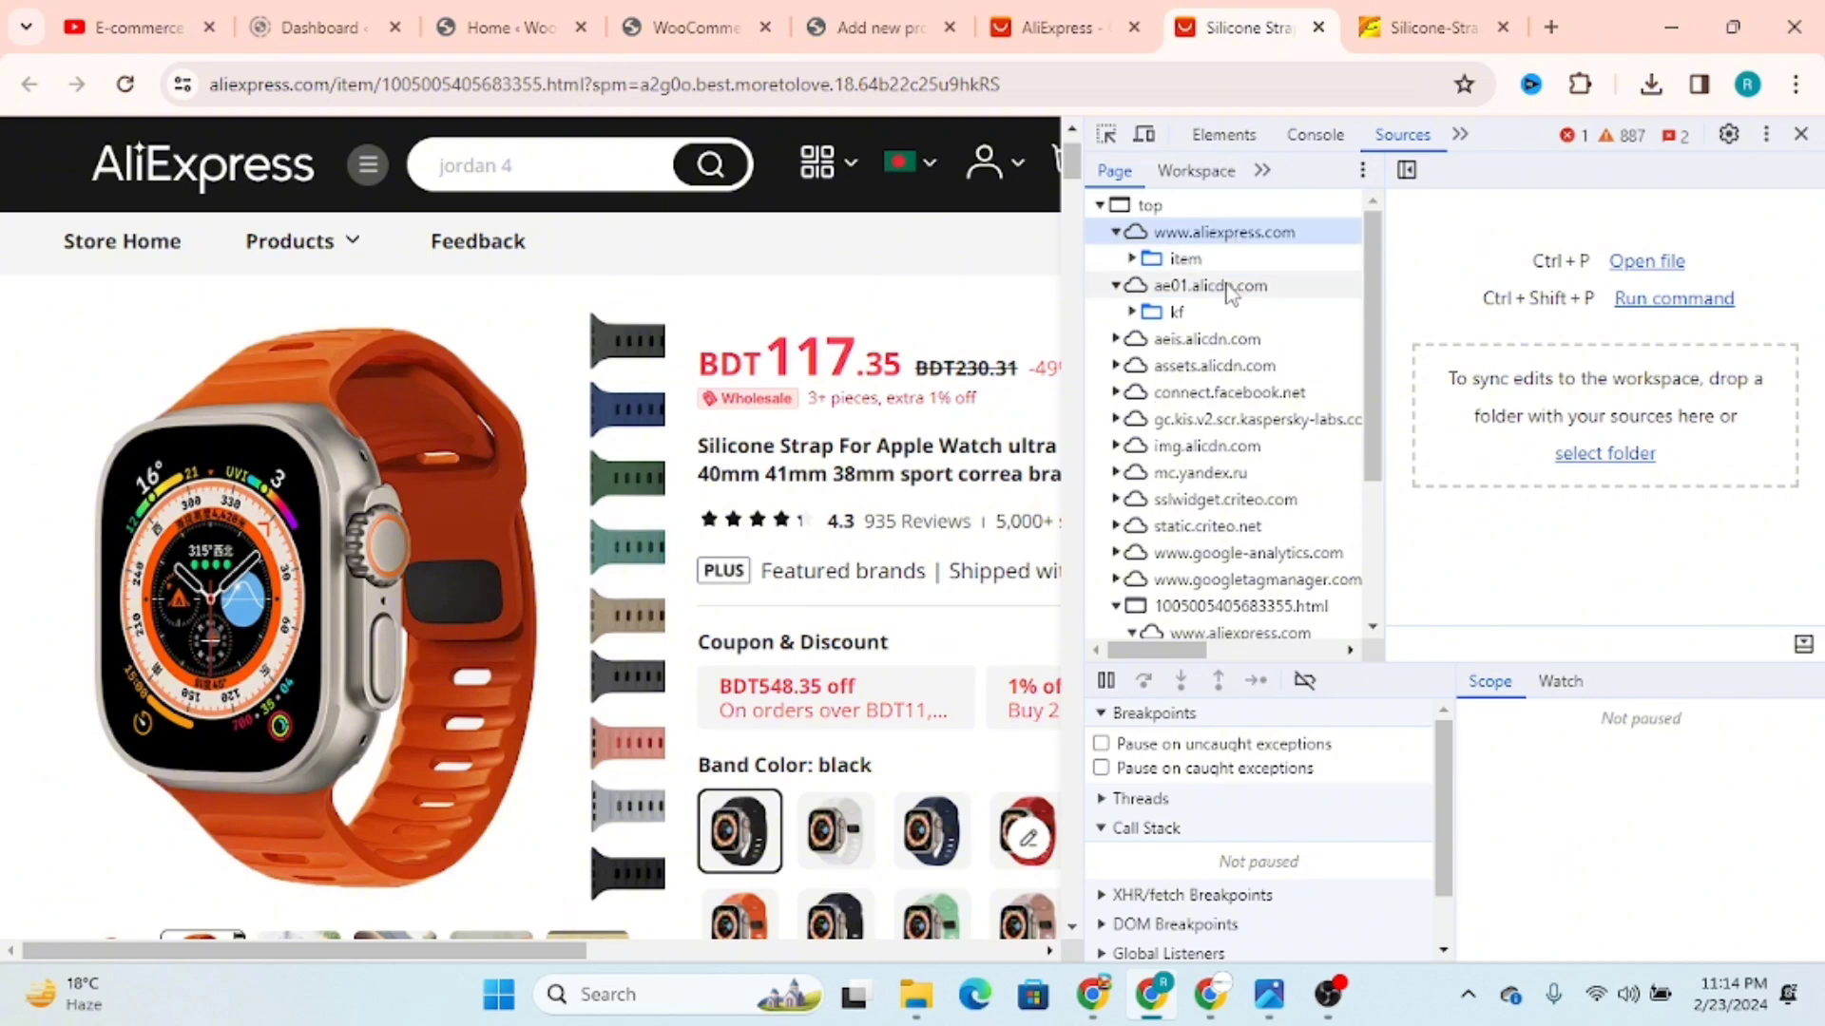
left_click(1226, 265)
left_click(1228, 284)
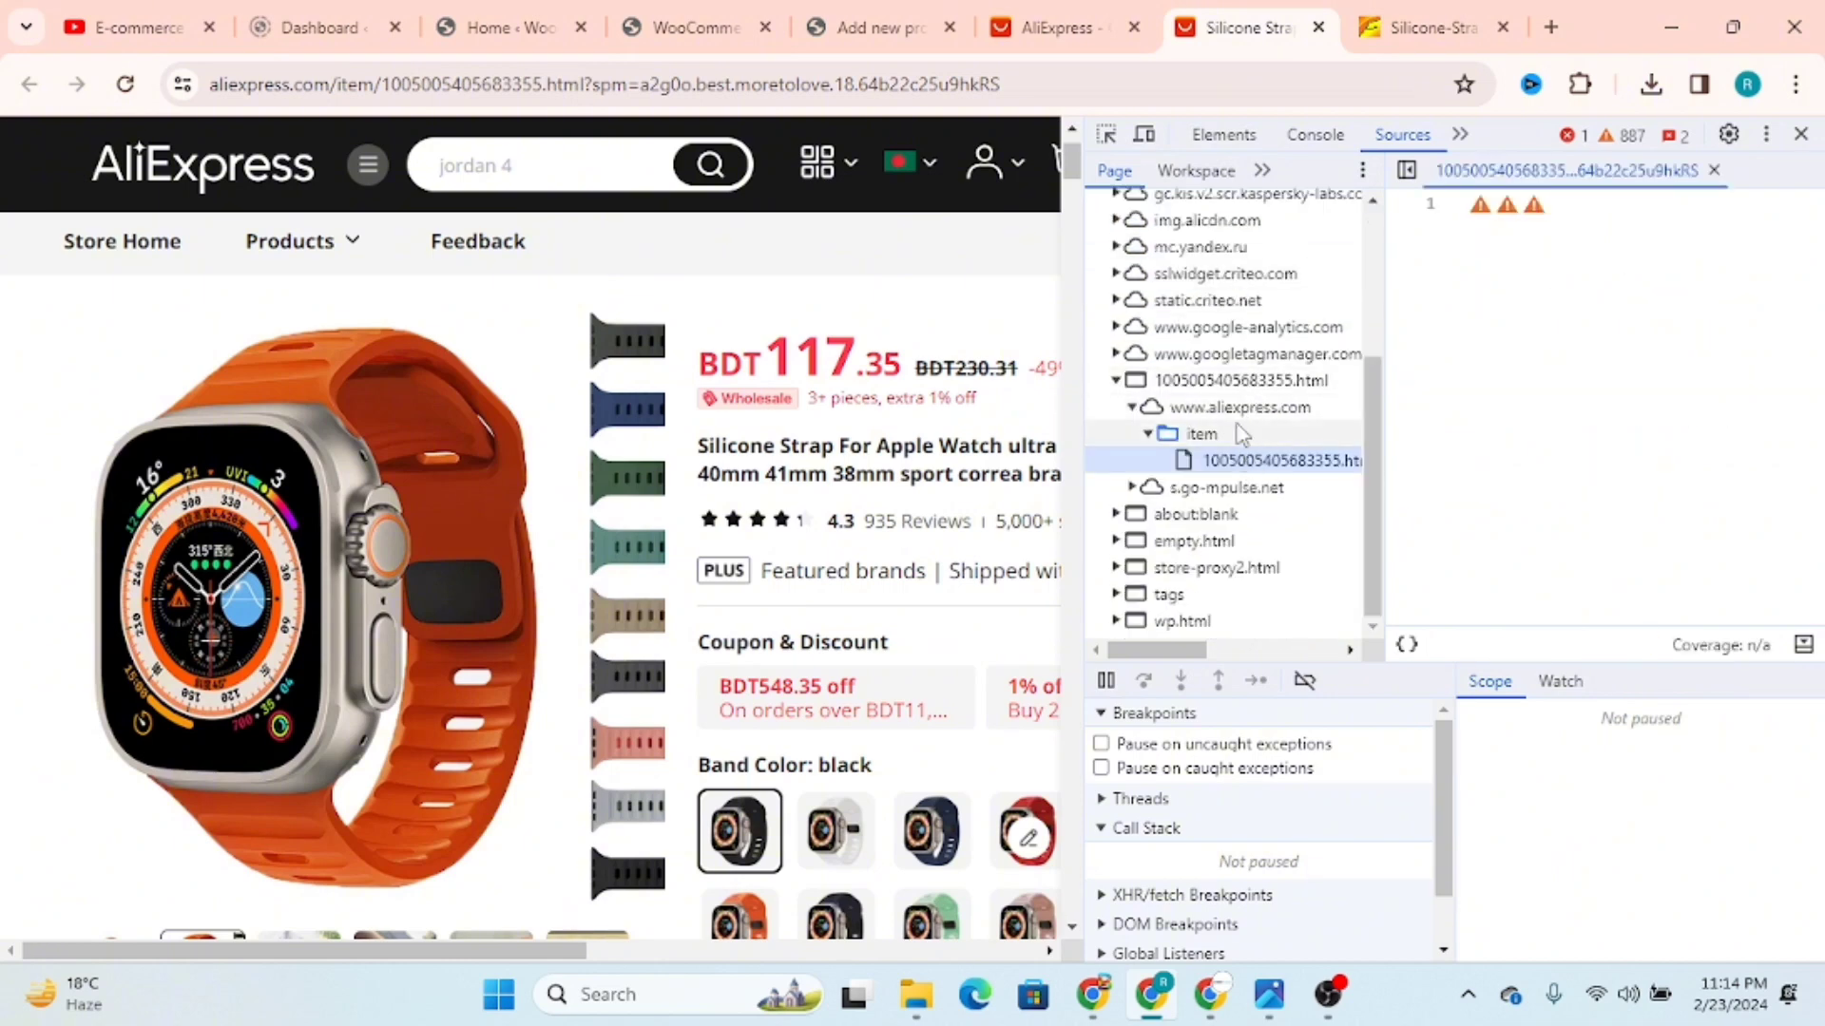
scroll(1232, 317, "up", 2)
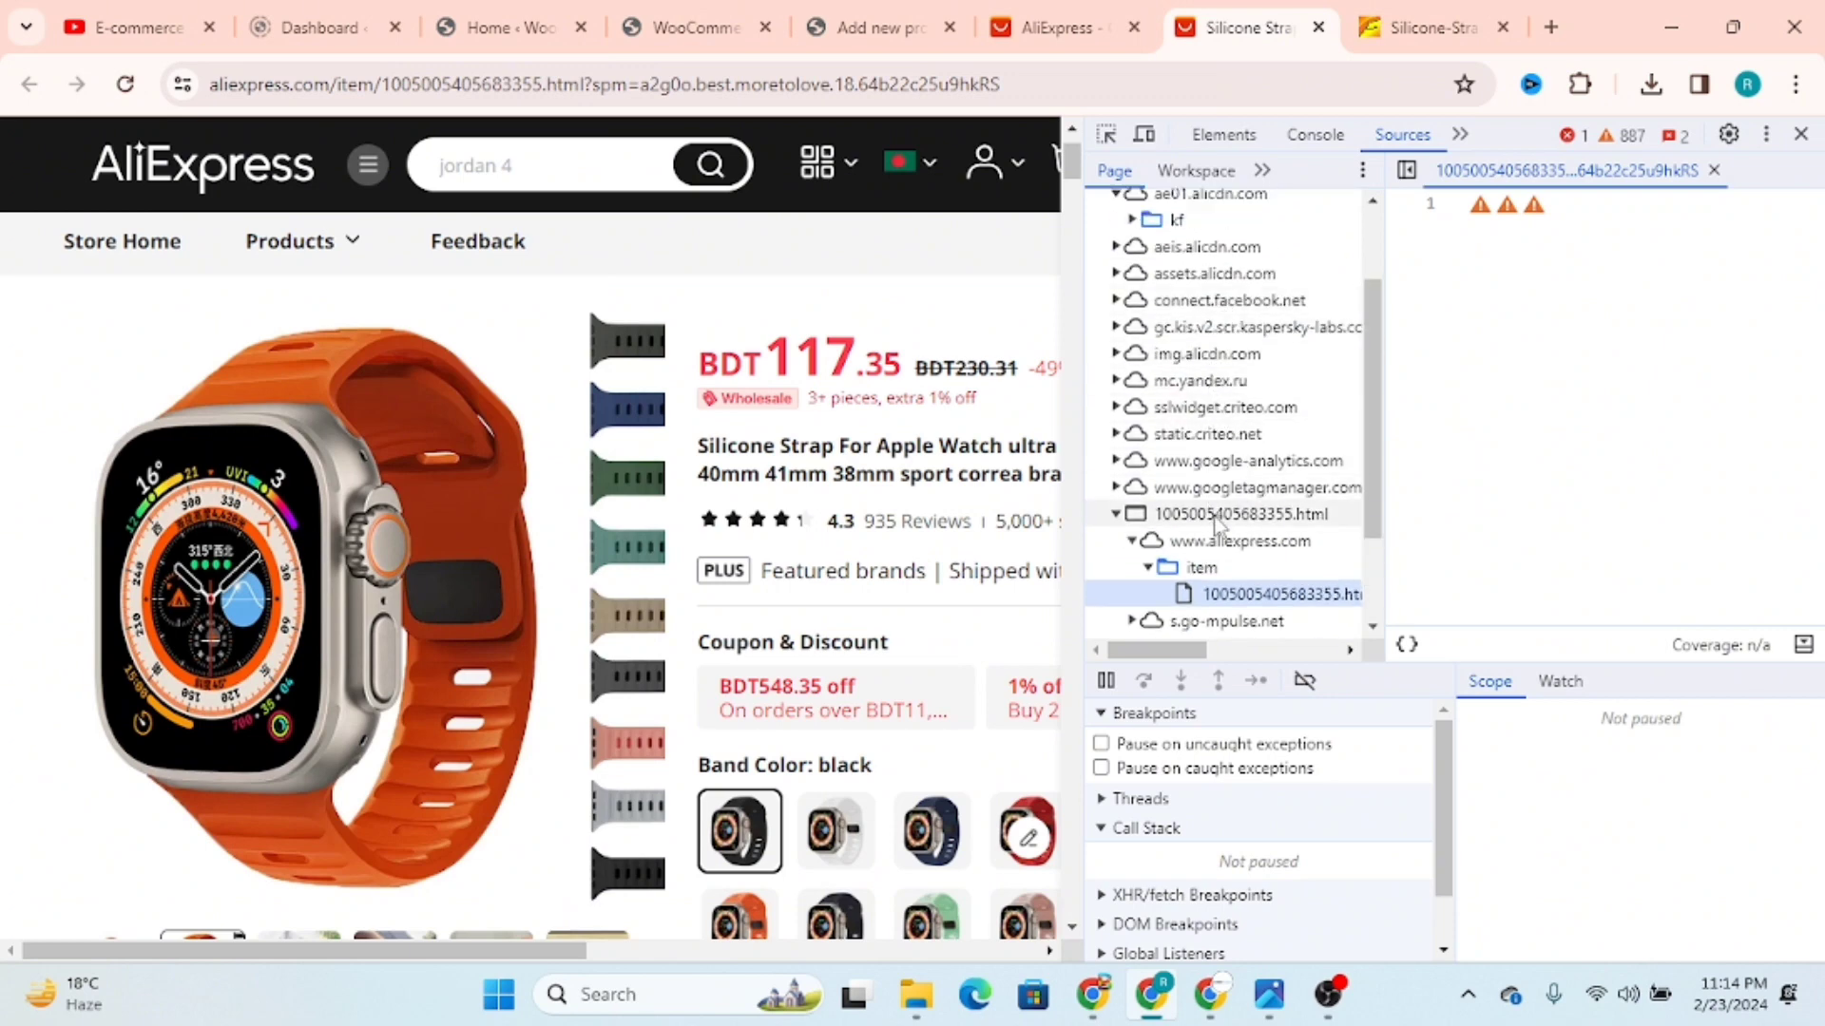
scroll(1224, 561, "down", 3)
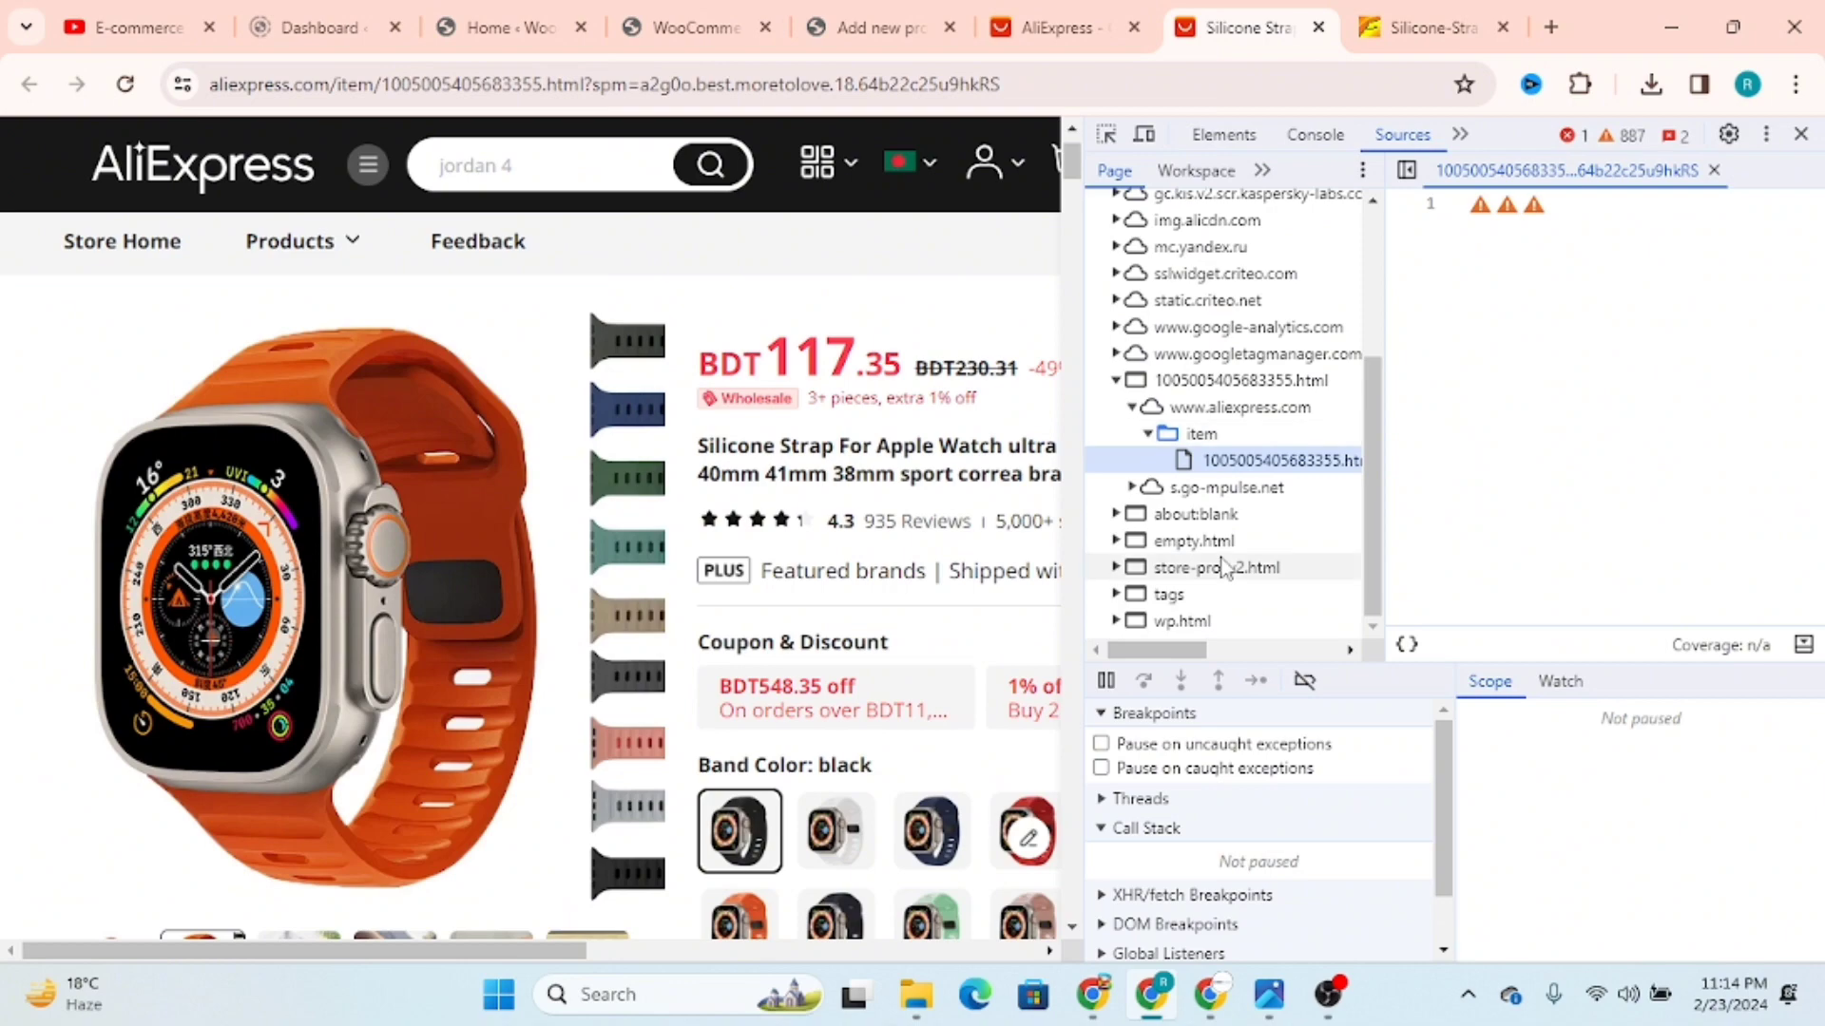
left_click(1801, 134)
Step: Check the save options for the black band colour swatch
scroll(1129, 398, "down", 3)
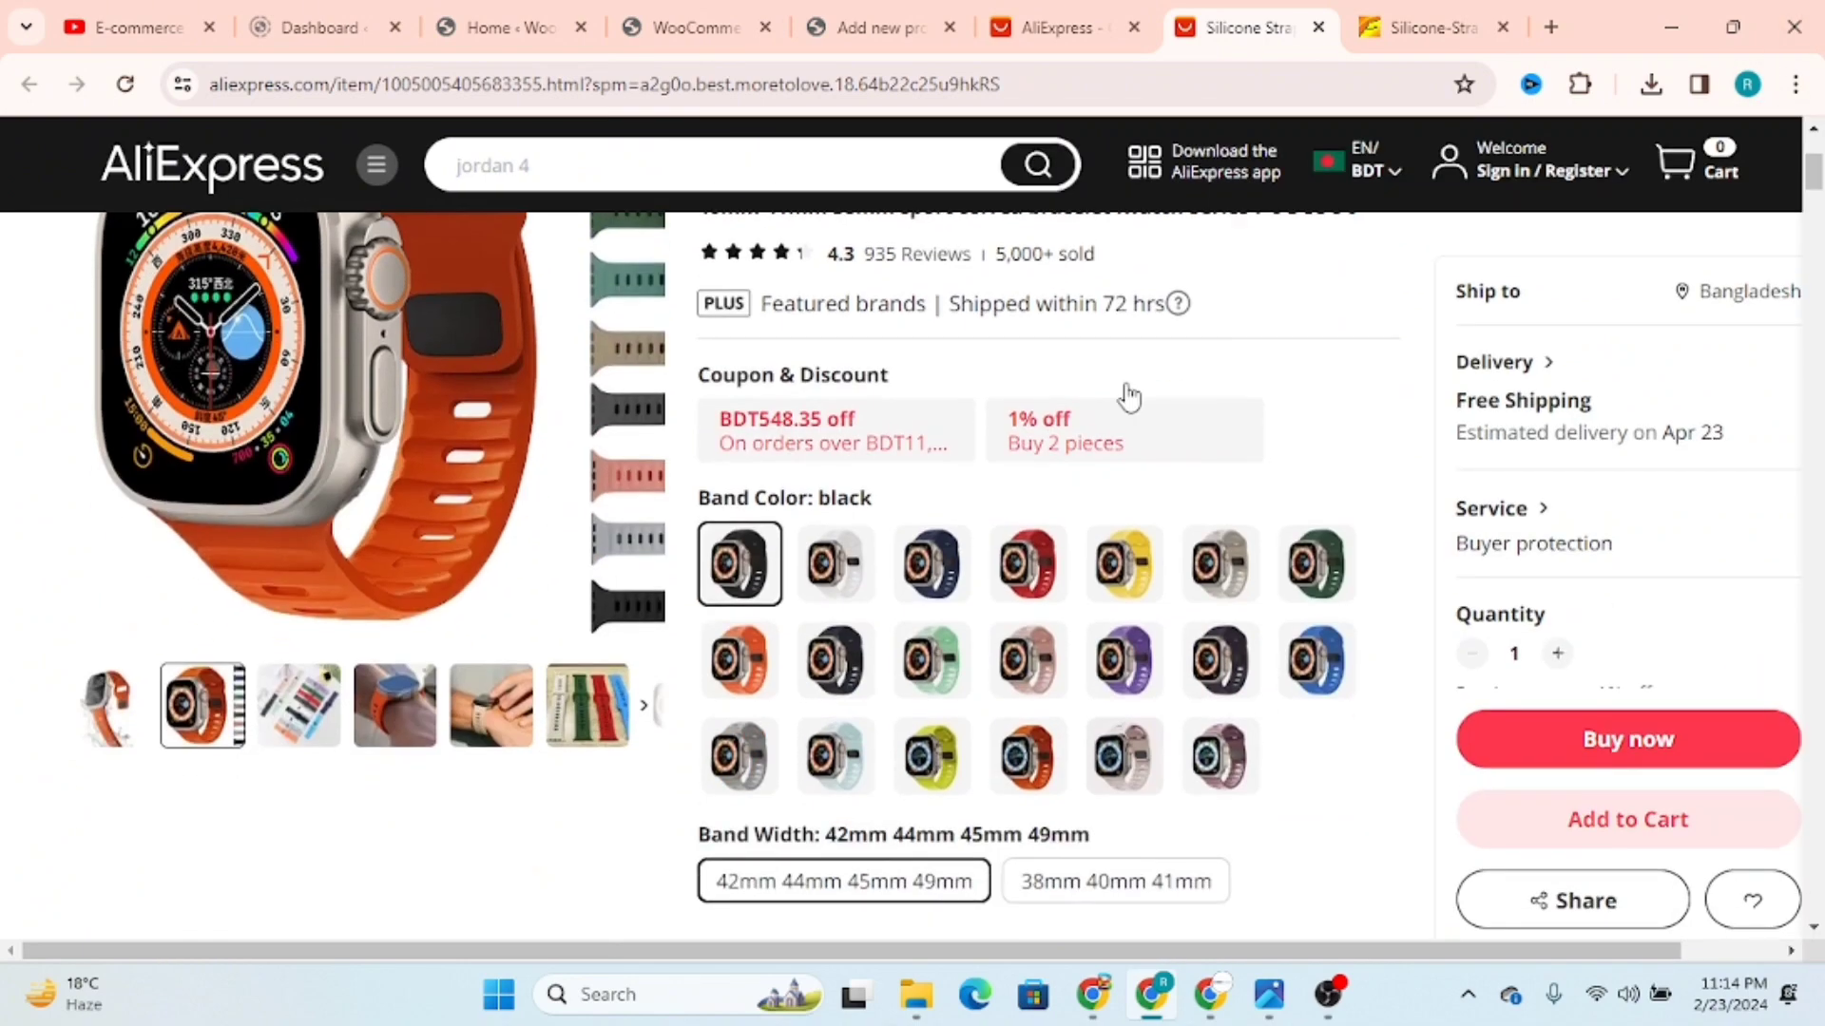
right_click(751, 561)
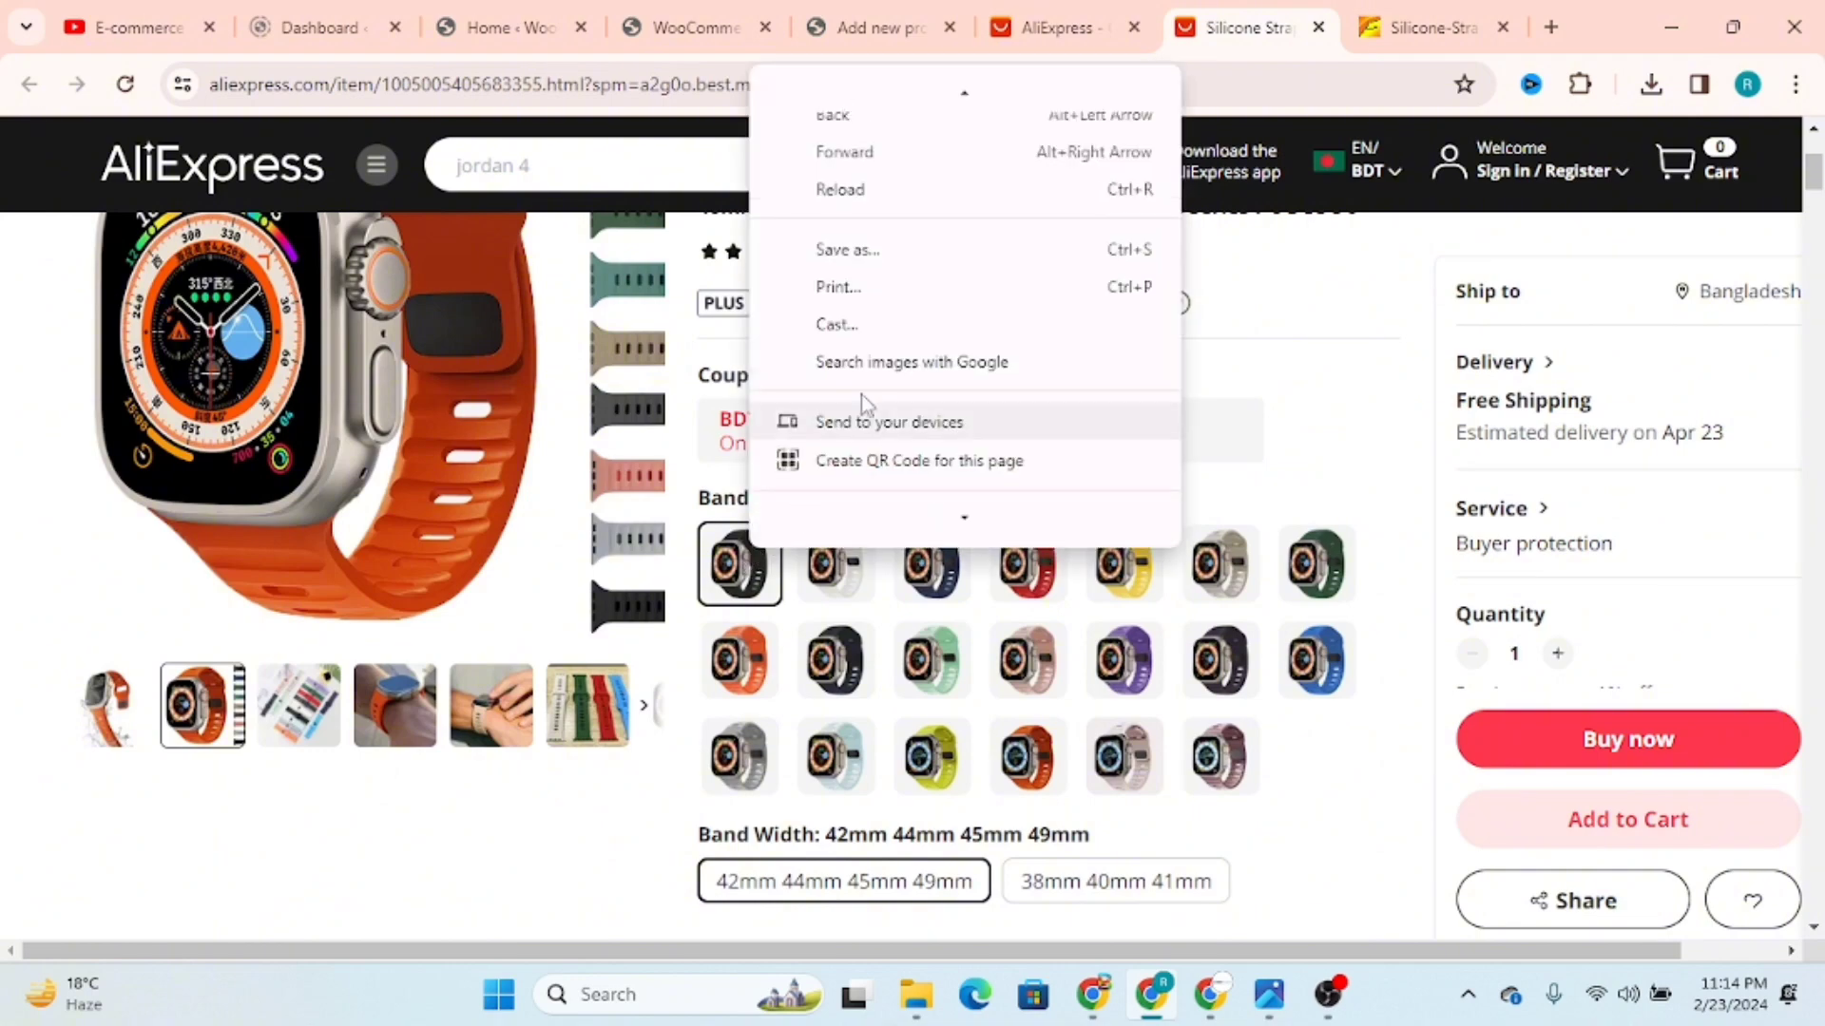
scroll(921, 570, "up", 3)
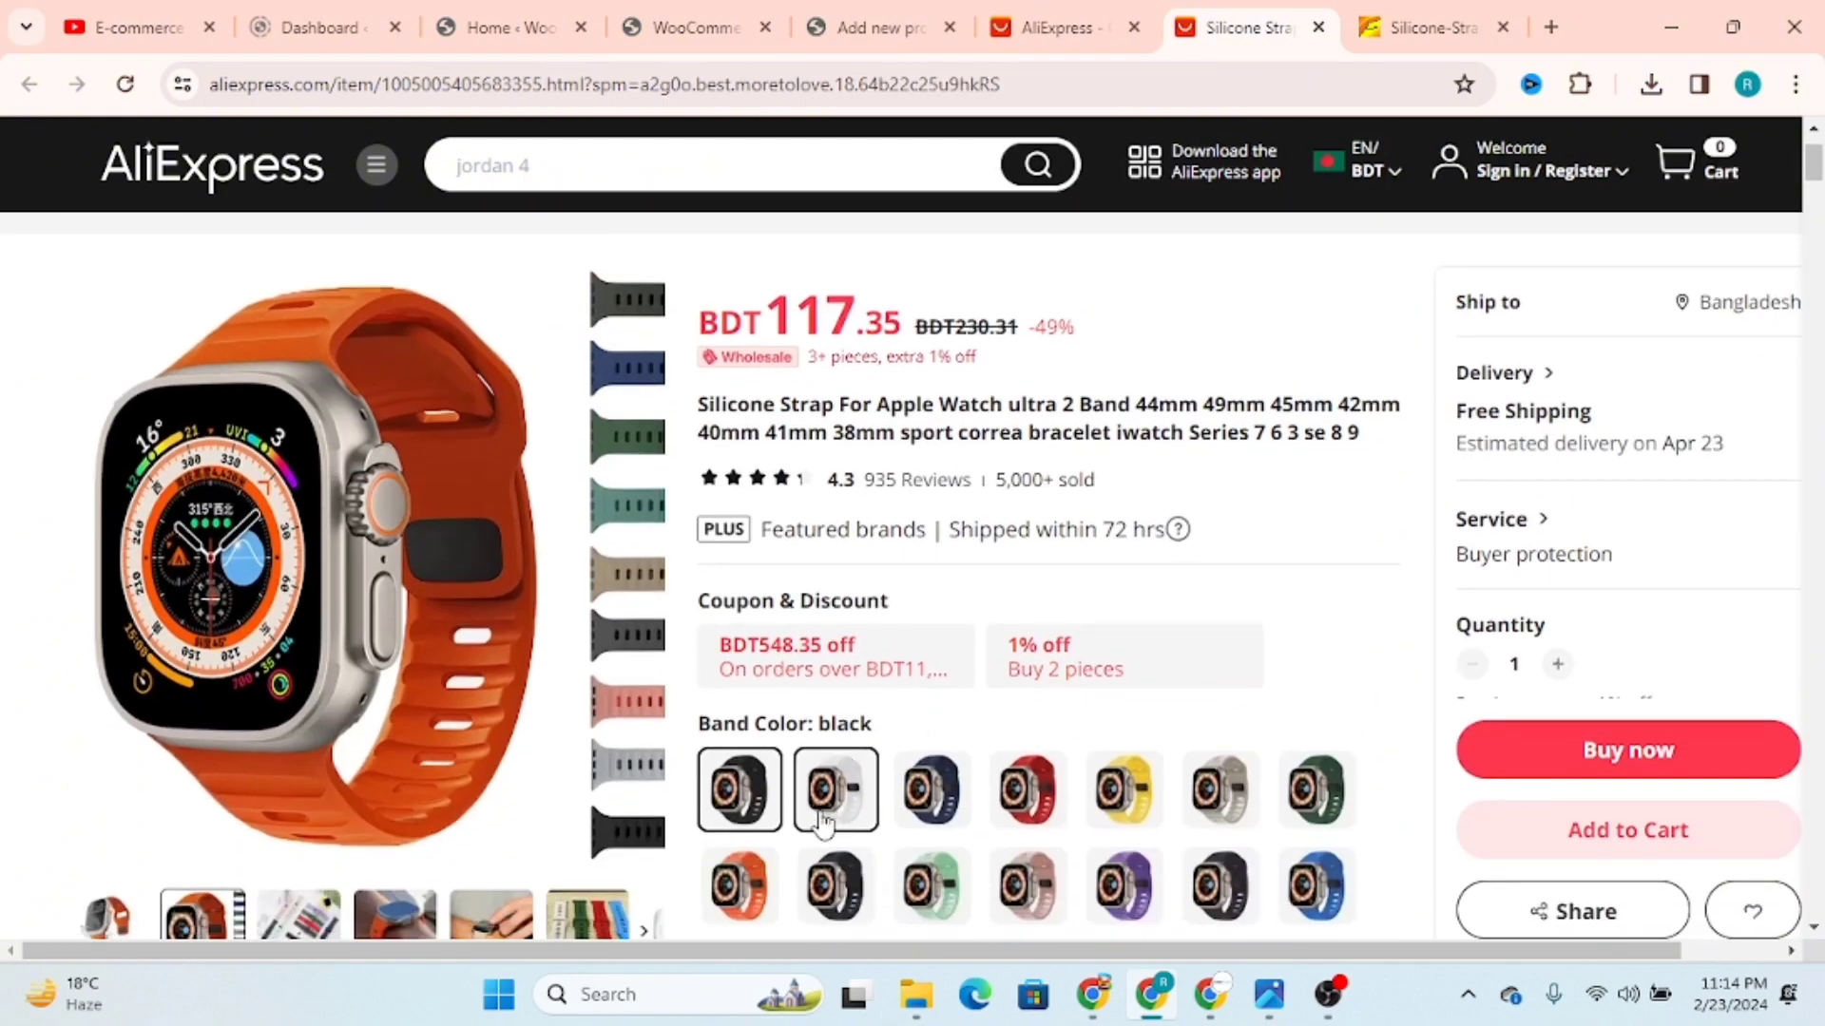
Step: Select the White band colour and check its main product picture for a save option
left_click(822, 812)
right_click(530, 576)
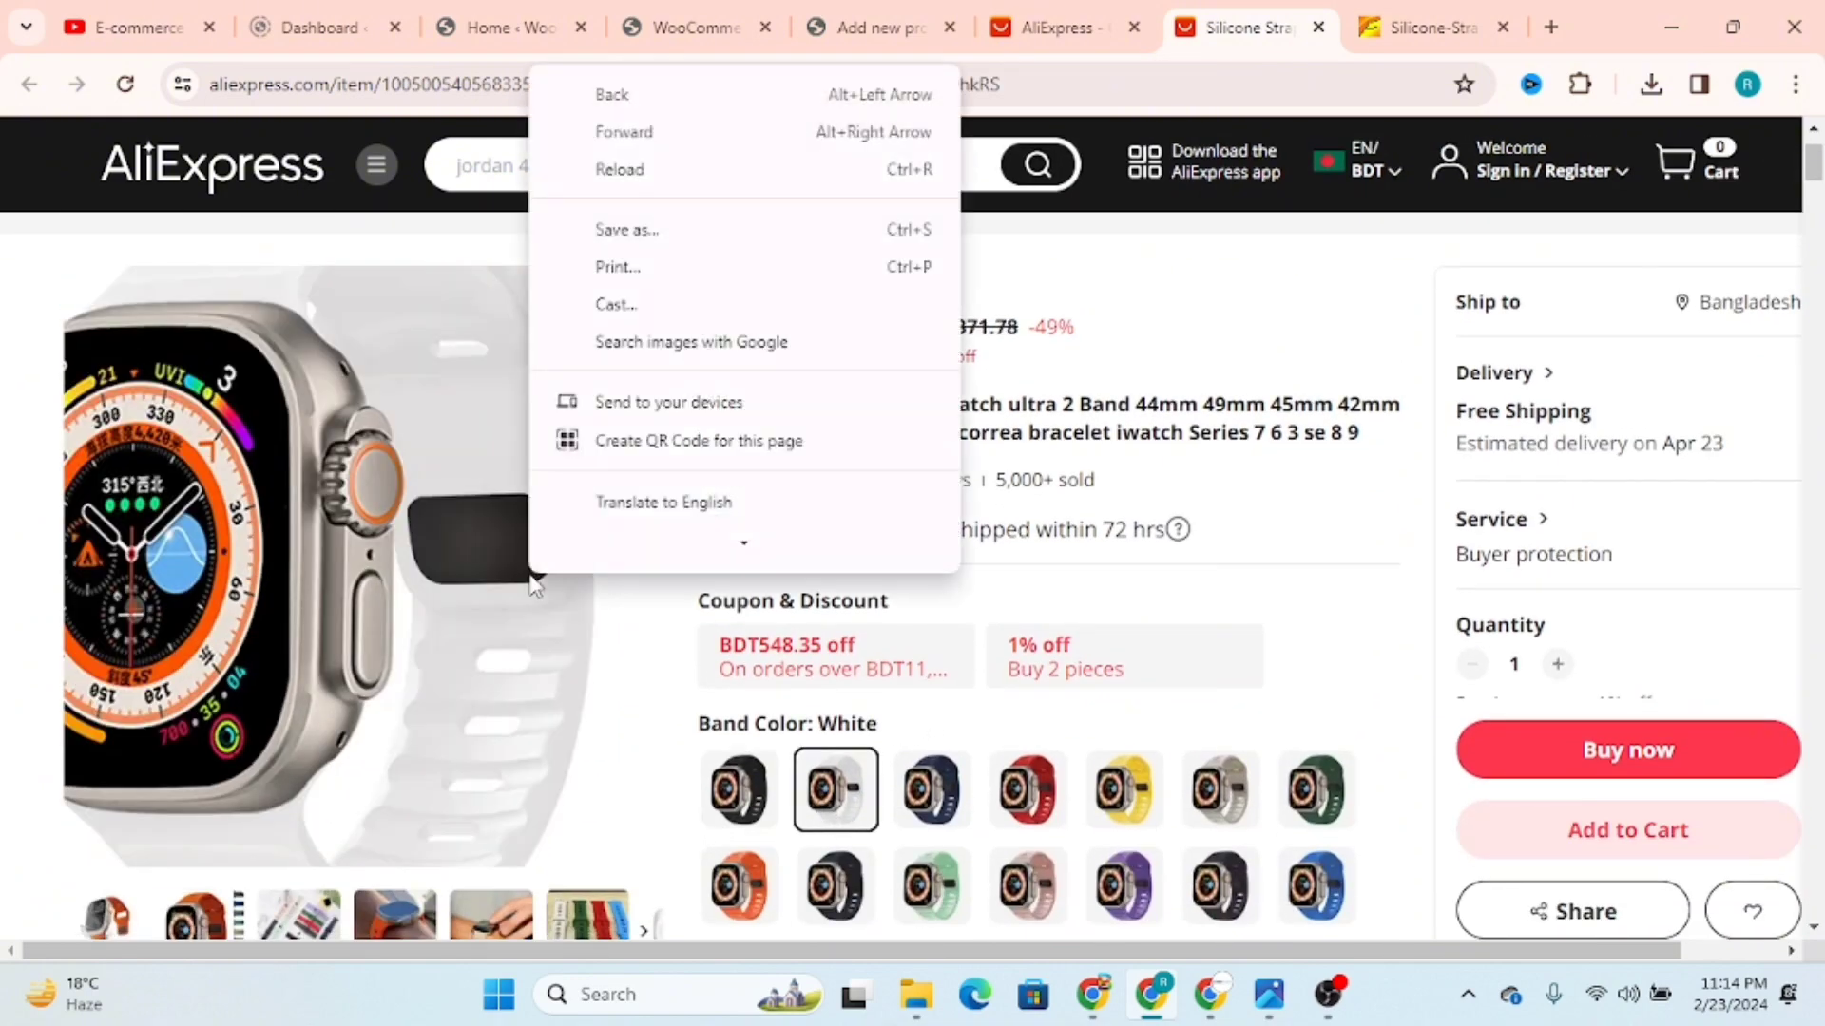
scroll(860, 414, "down", 1)
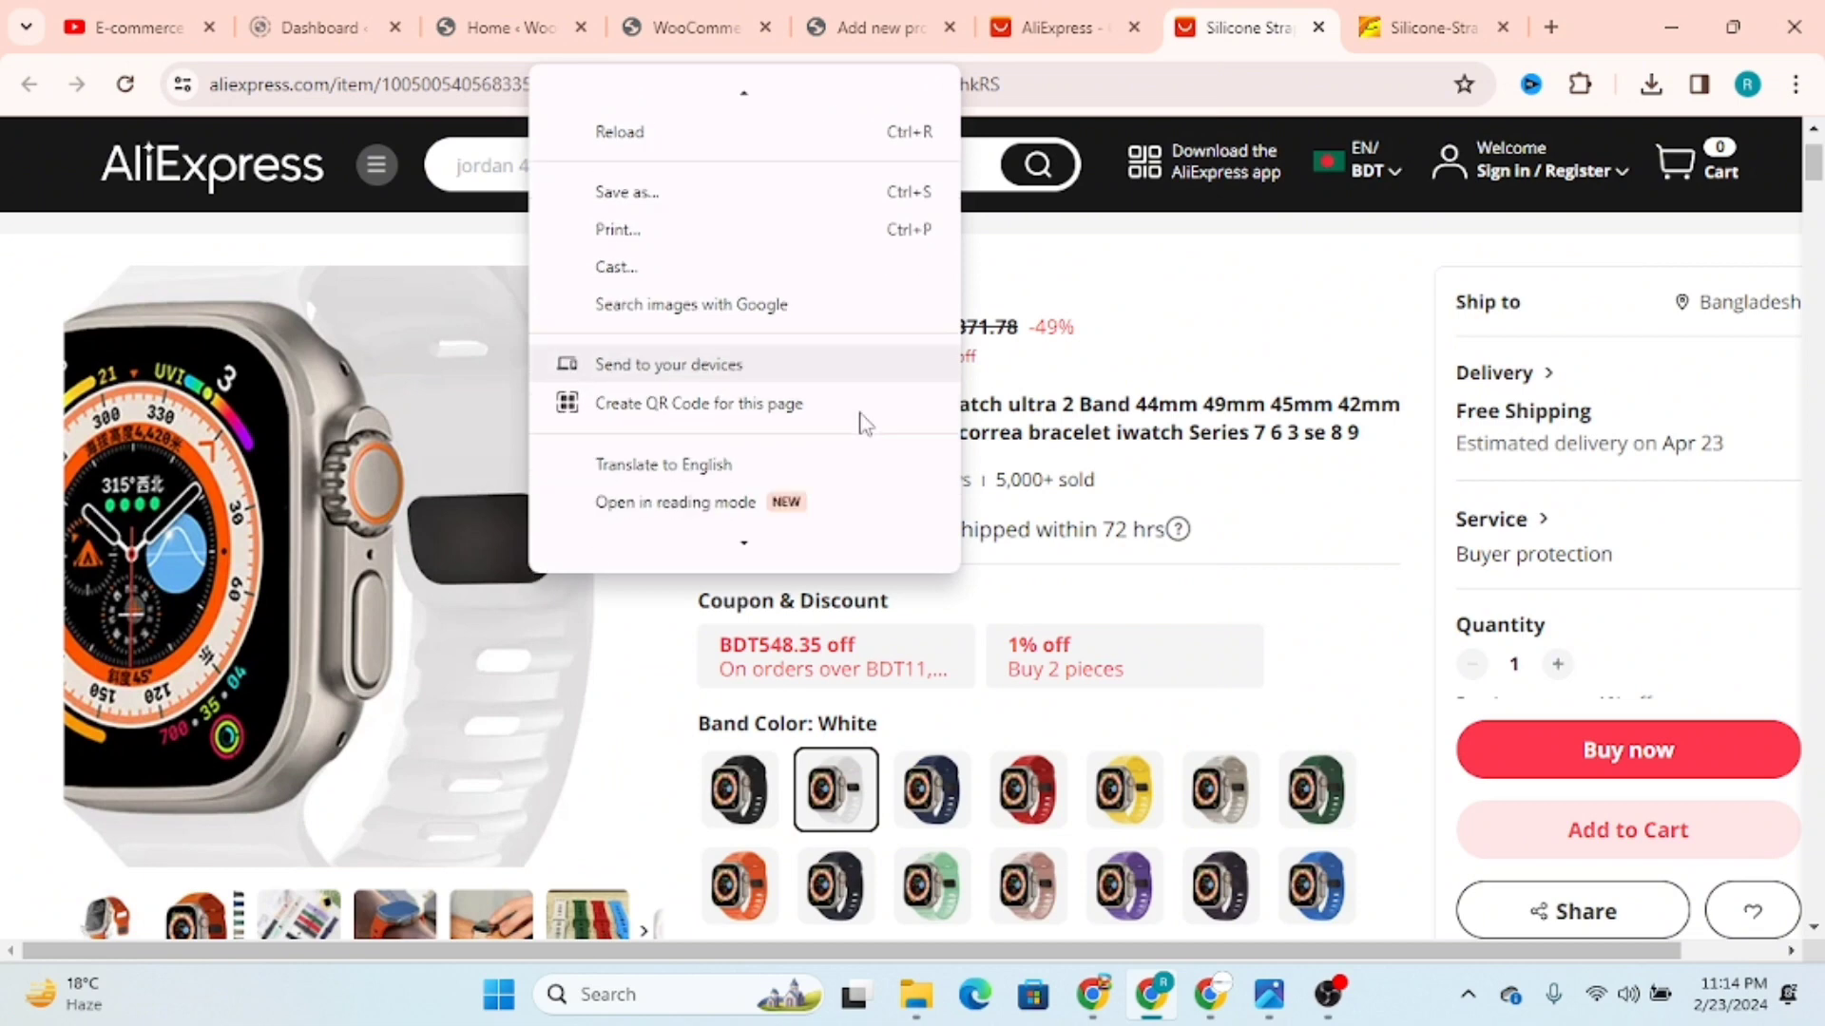
left_click(1331, 652)
scroll(1321, 627, "down", 3)
right_click(270, 380)
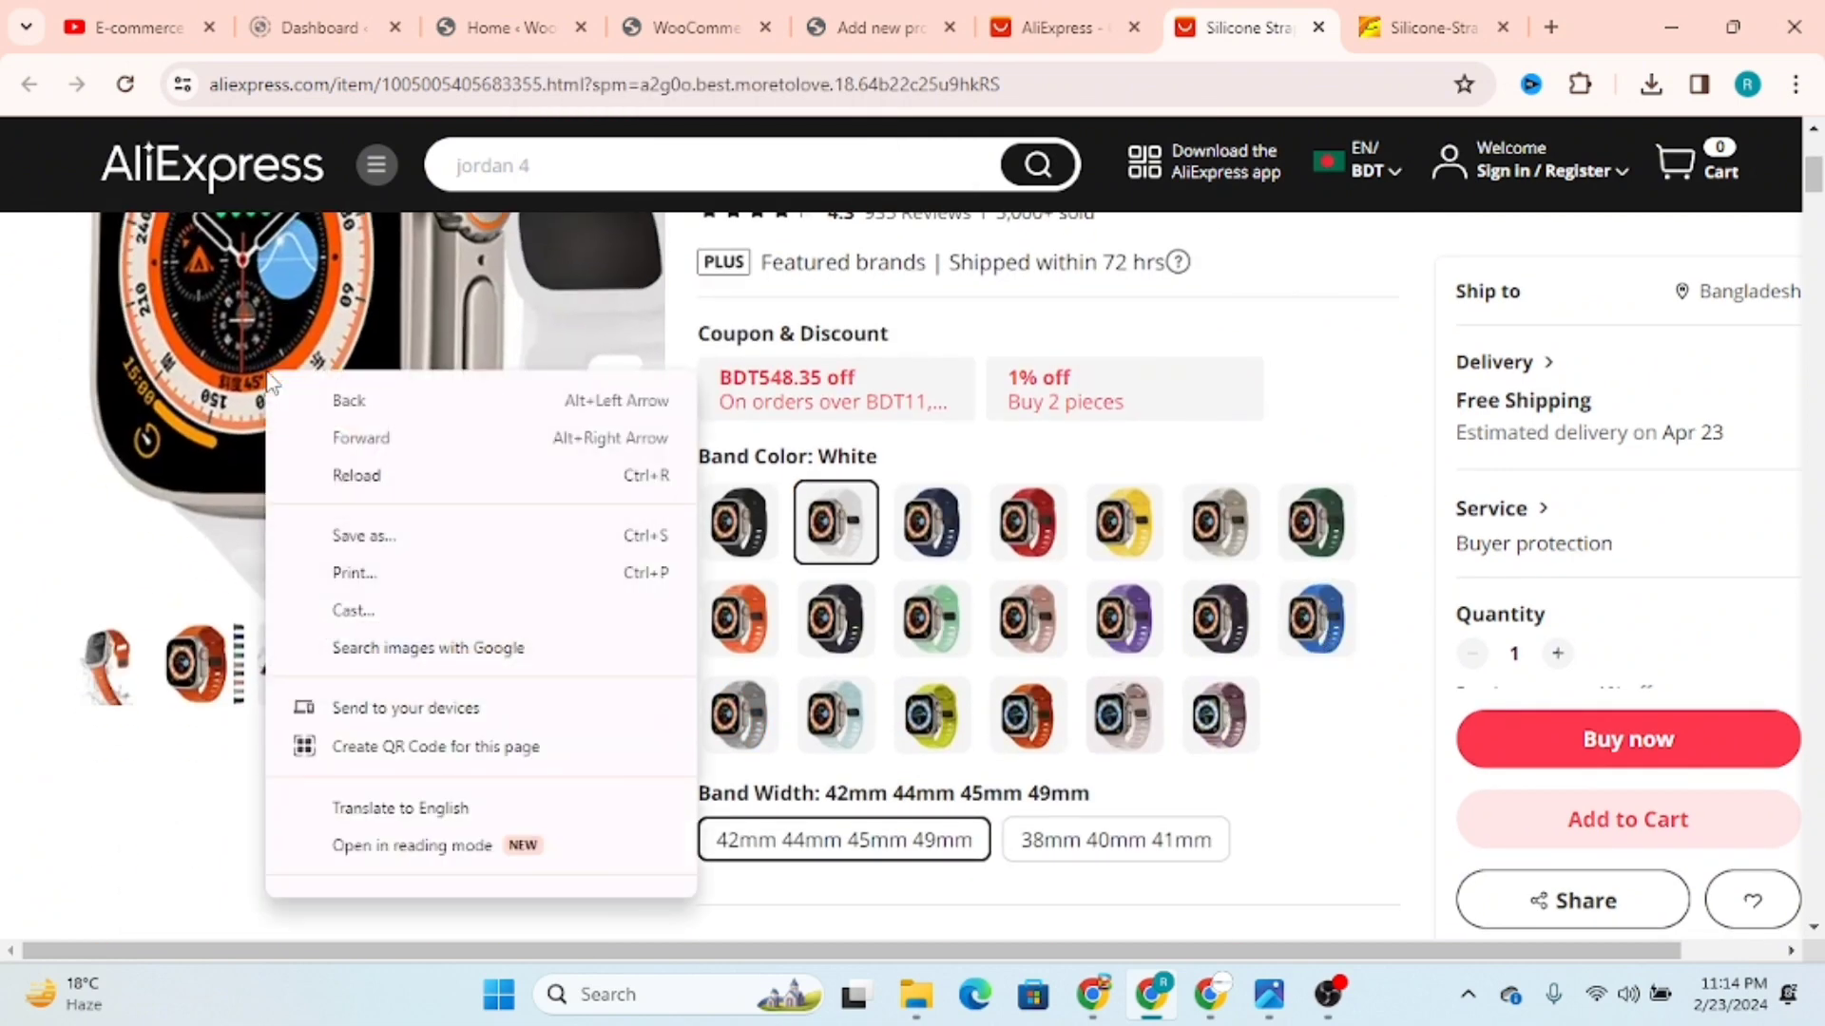
scroll(480, 525, "down", 1)
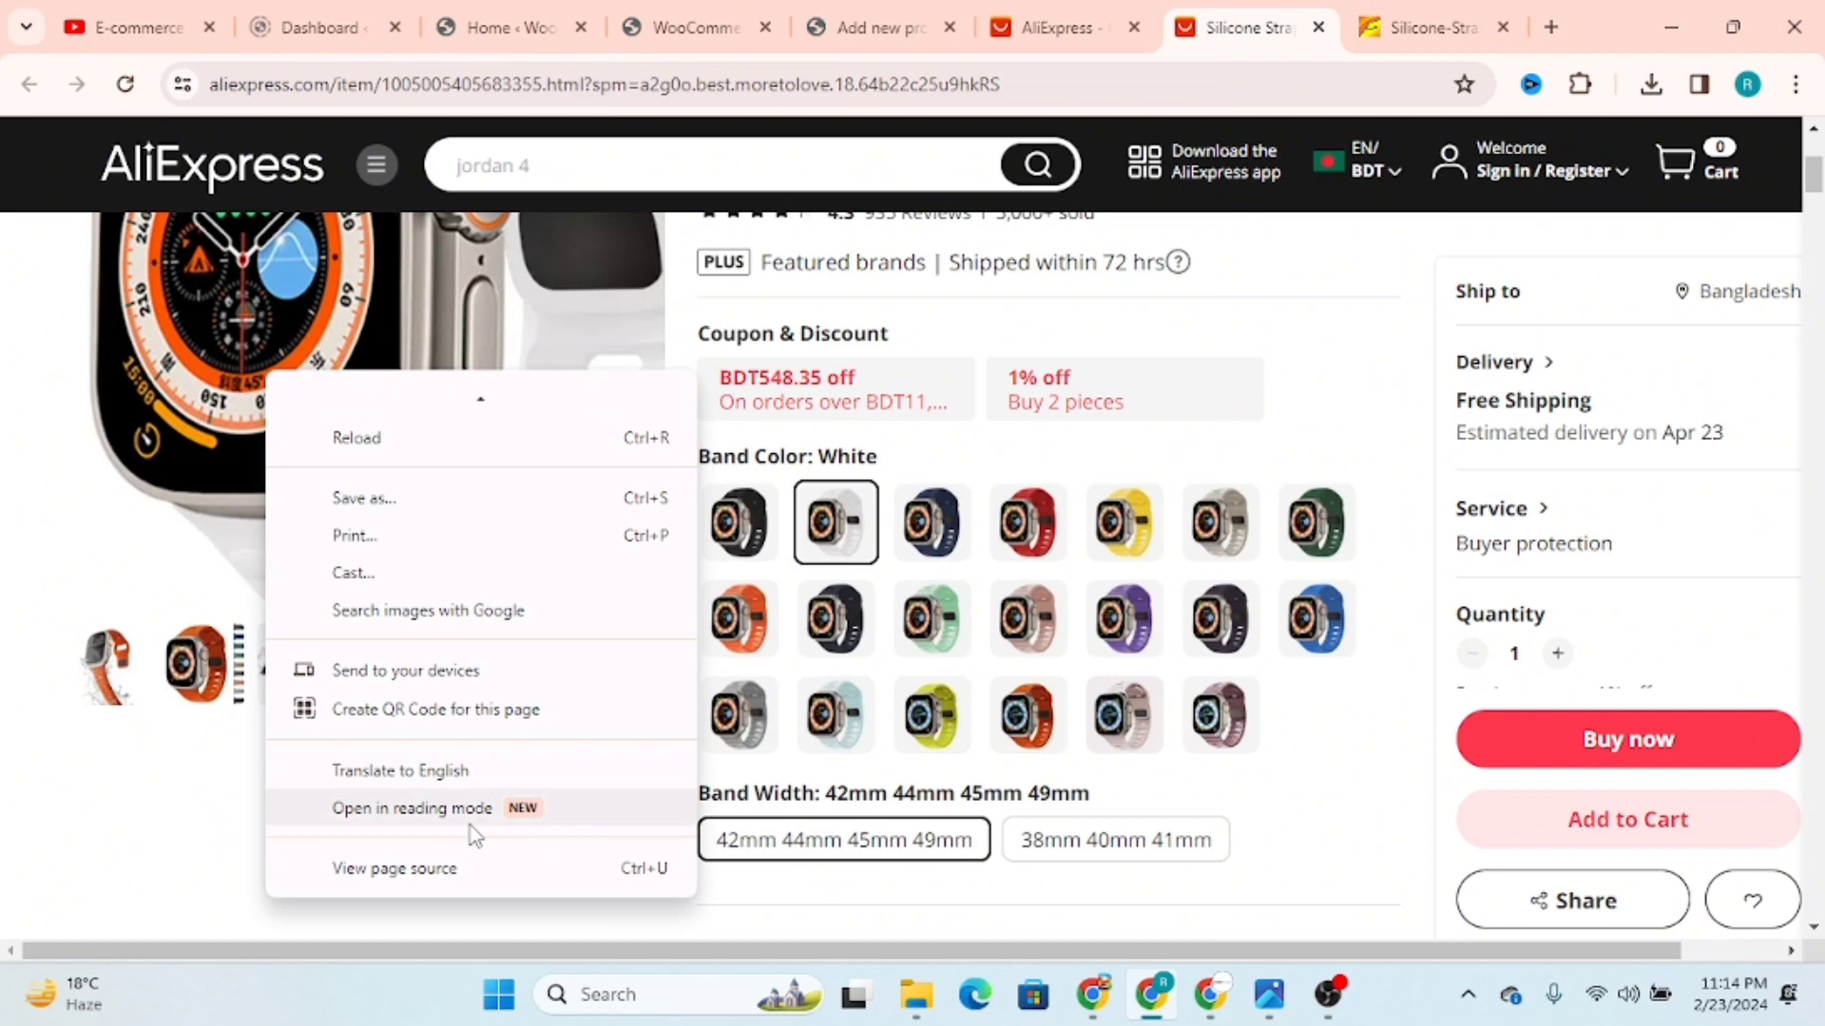
left_click(1387, 494)
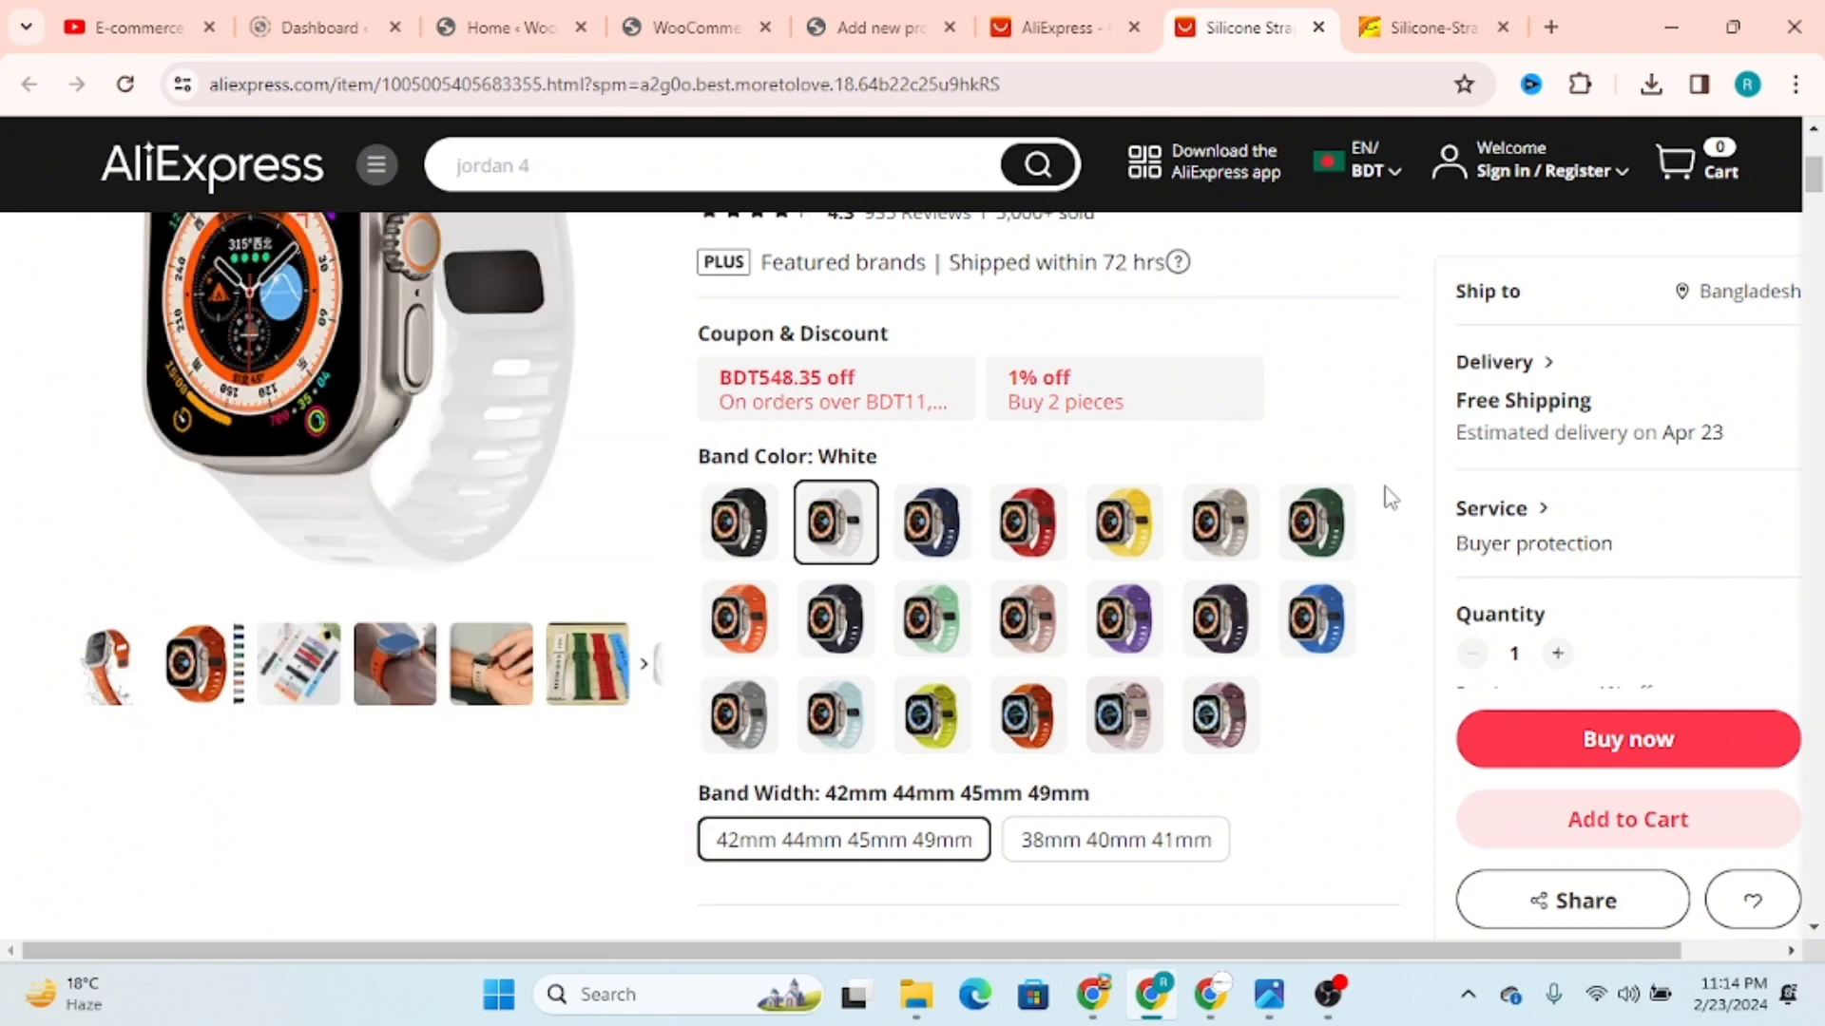
Step: Capture the full white strap picture as a rectangular snip with Snipping Tool
scroll(1390, 498, "up", 3)
left_click(637, 996)
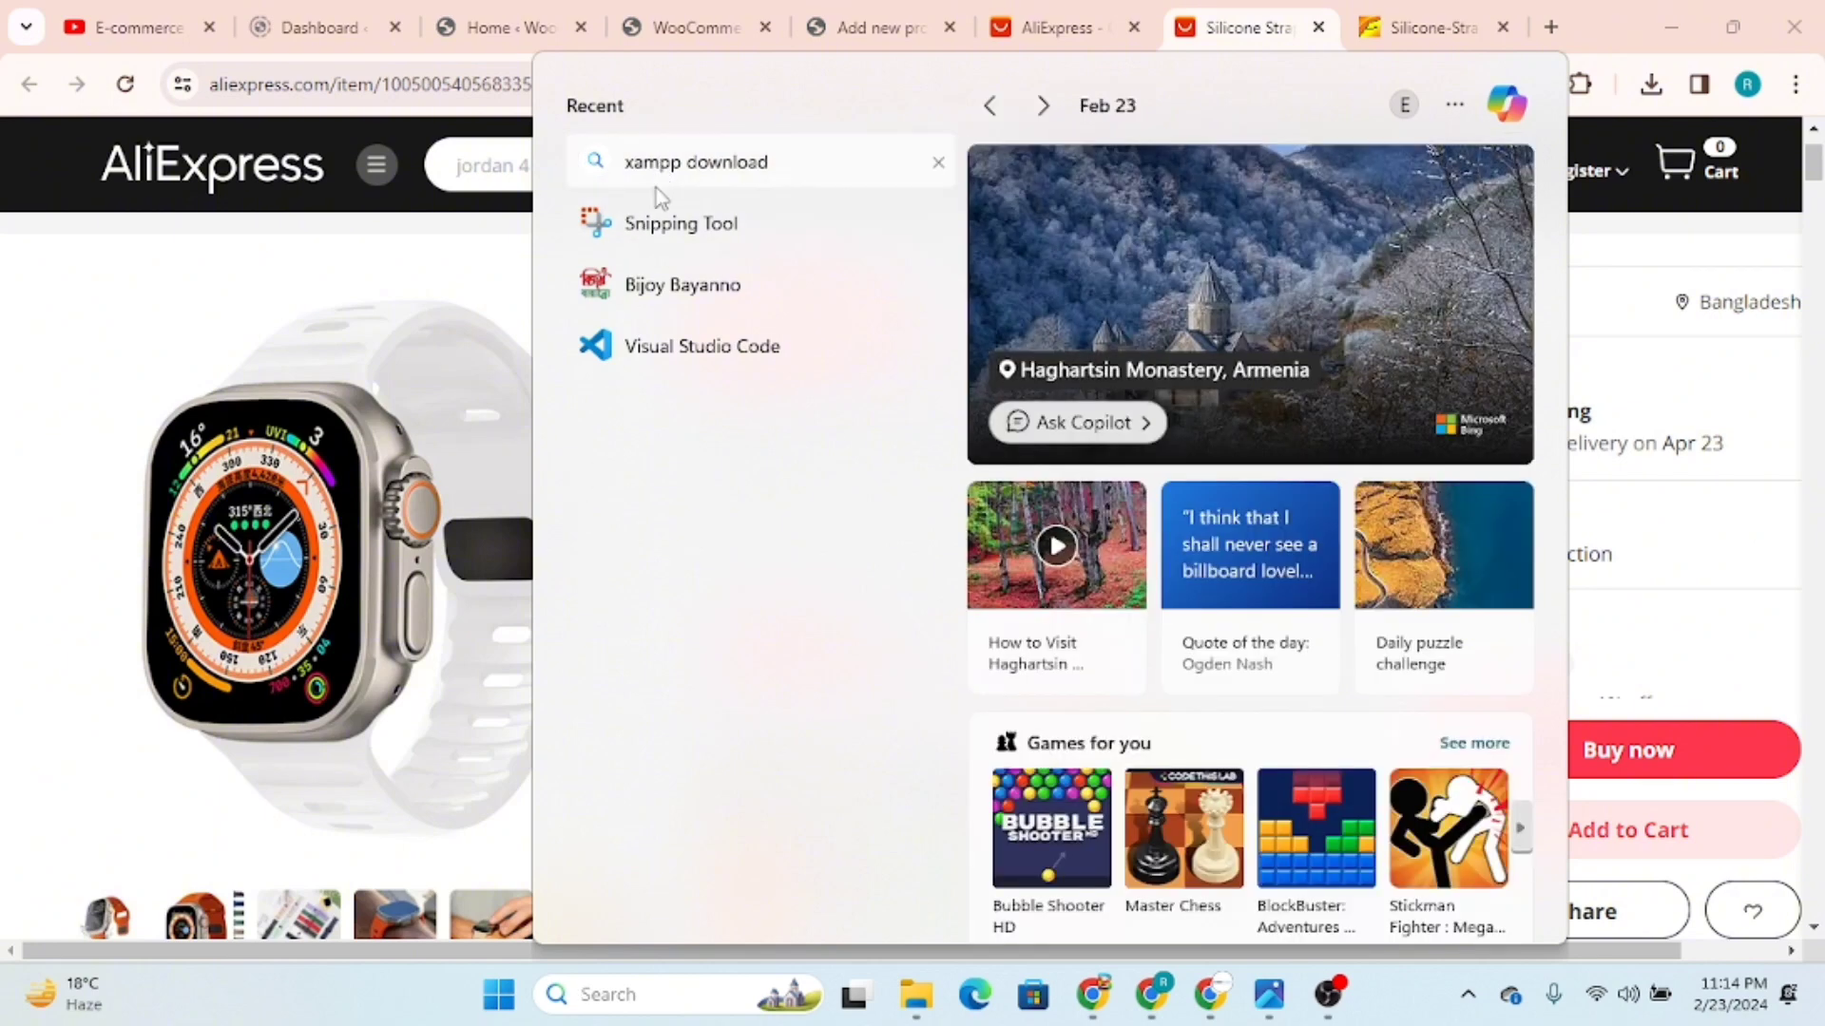
left_click(652, 235)
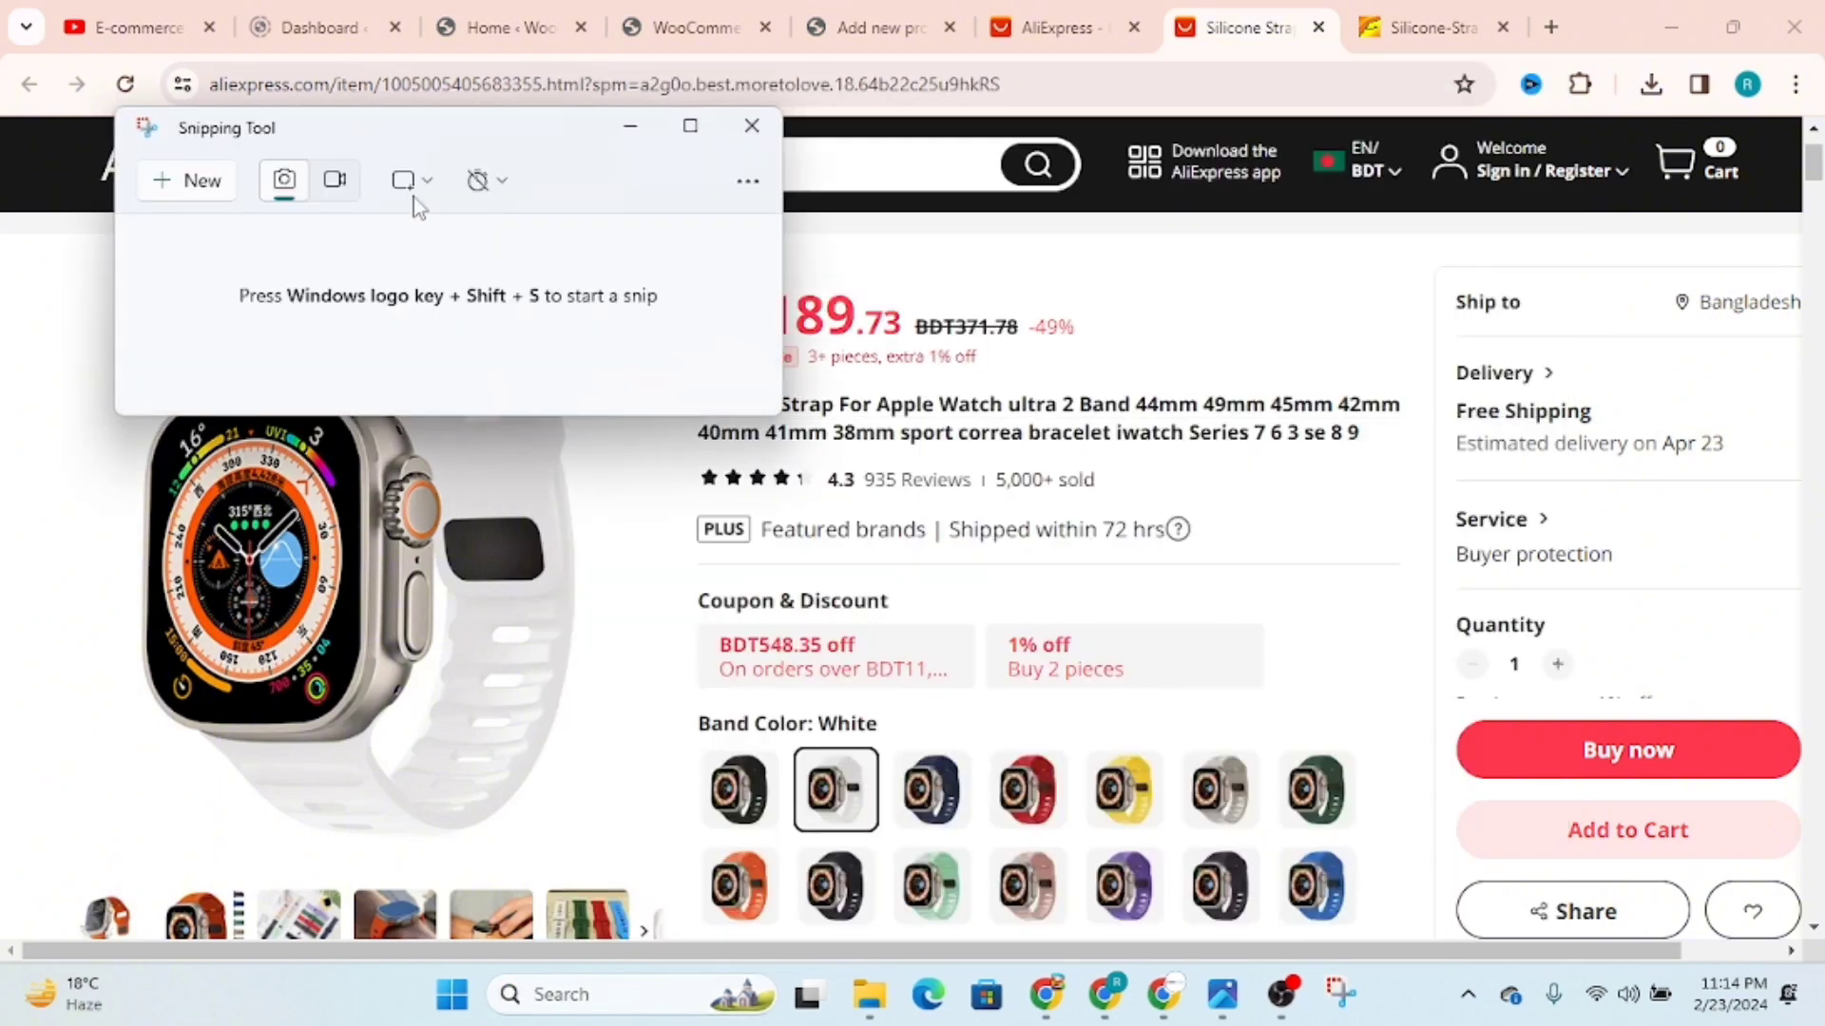
left_click(205, 187)
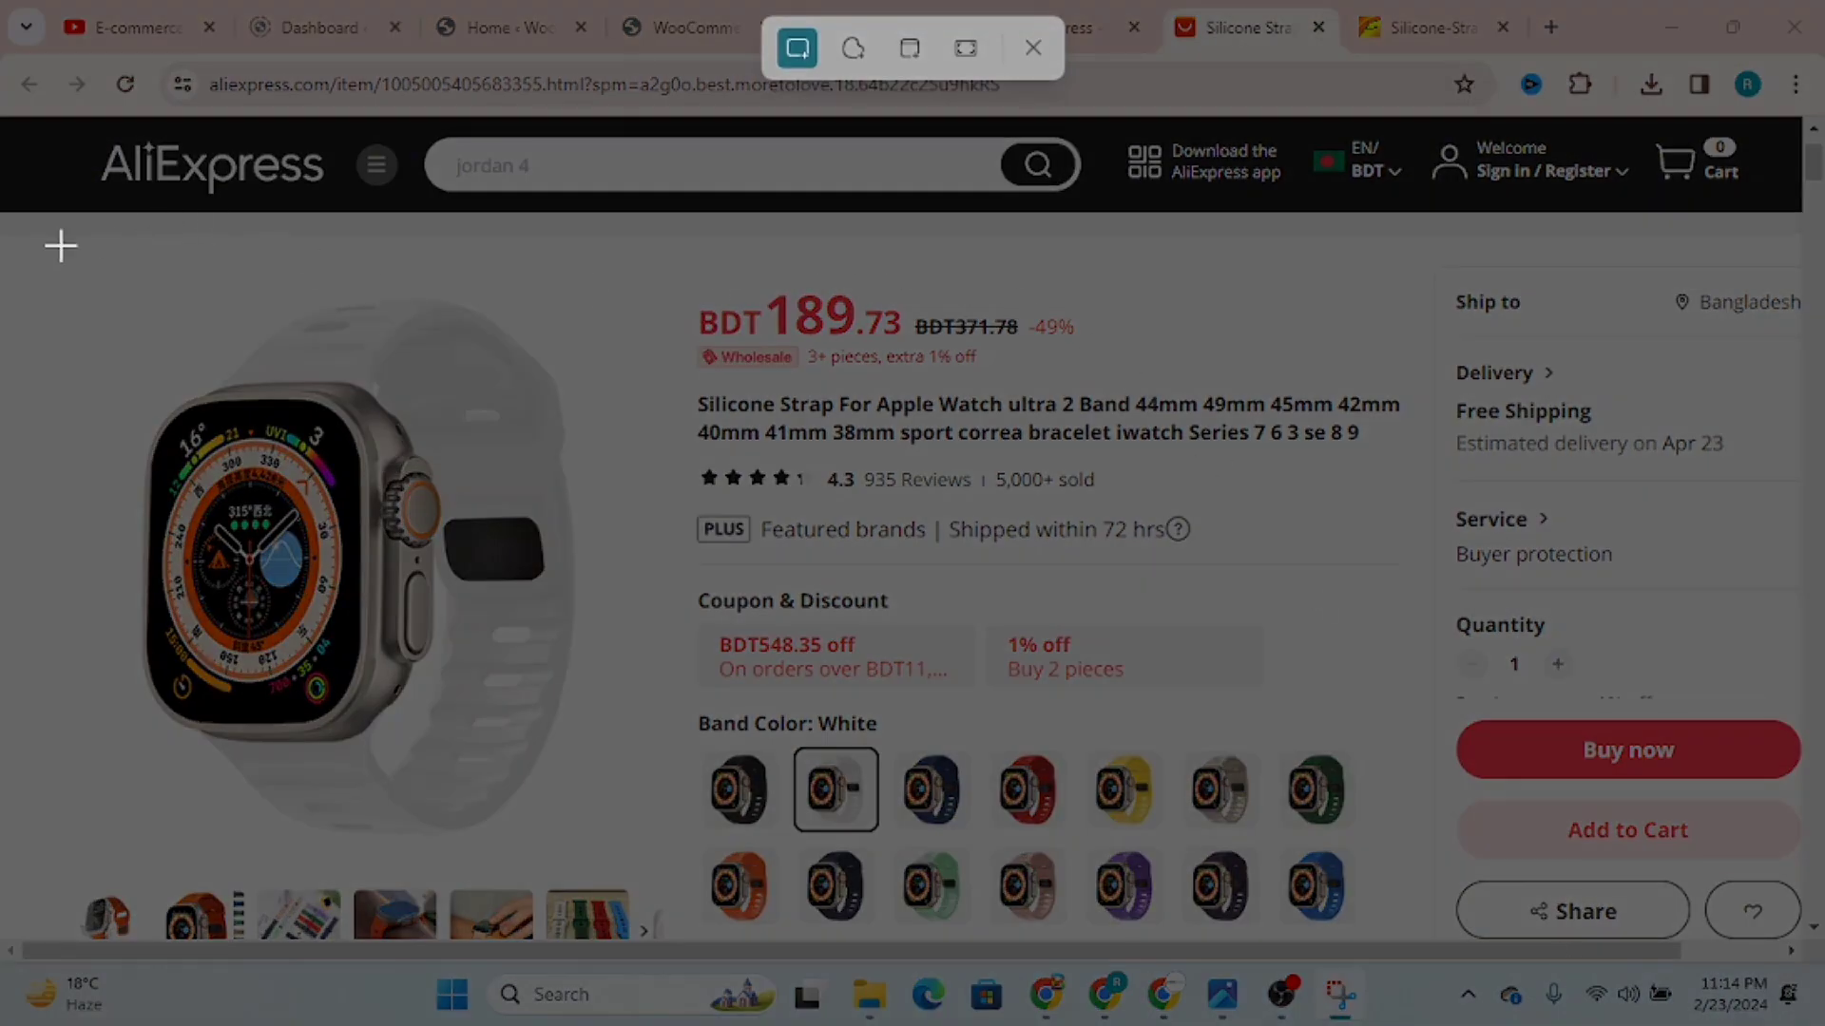
left_click_drag(28, 241, 642, 866)
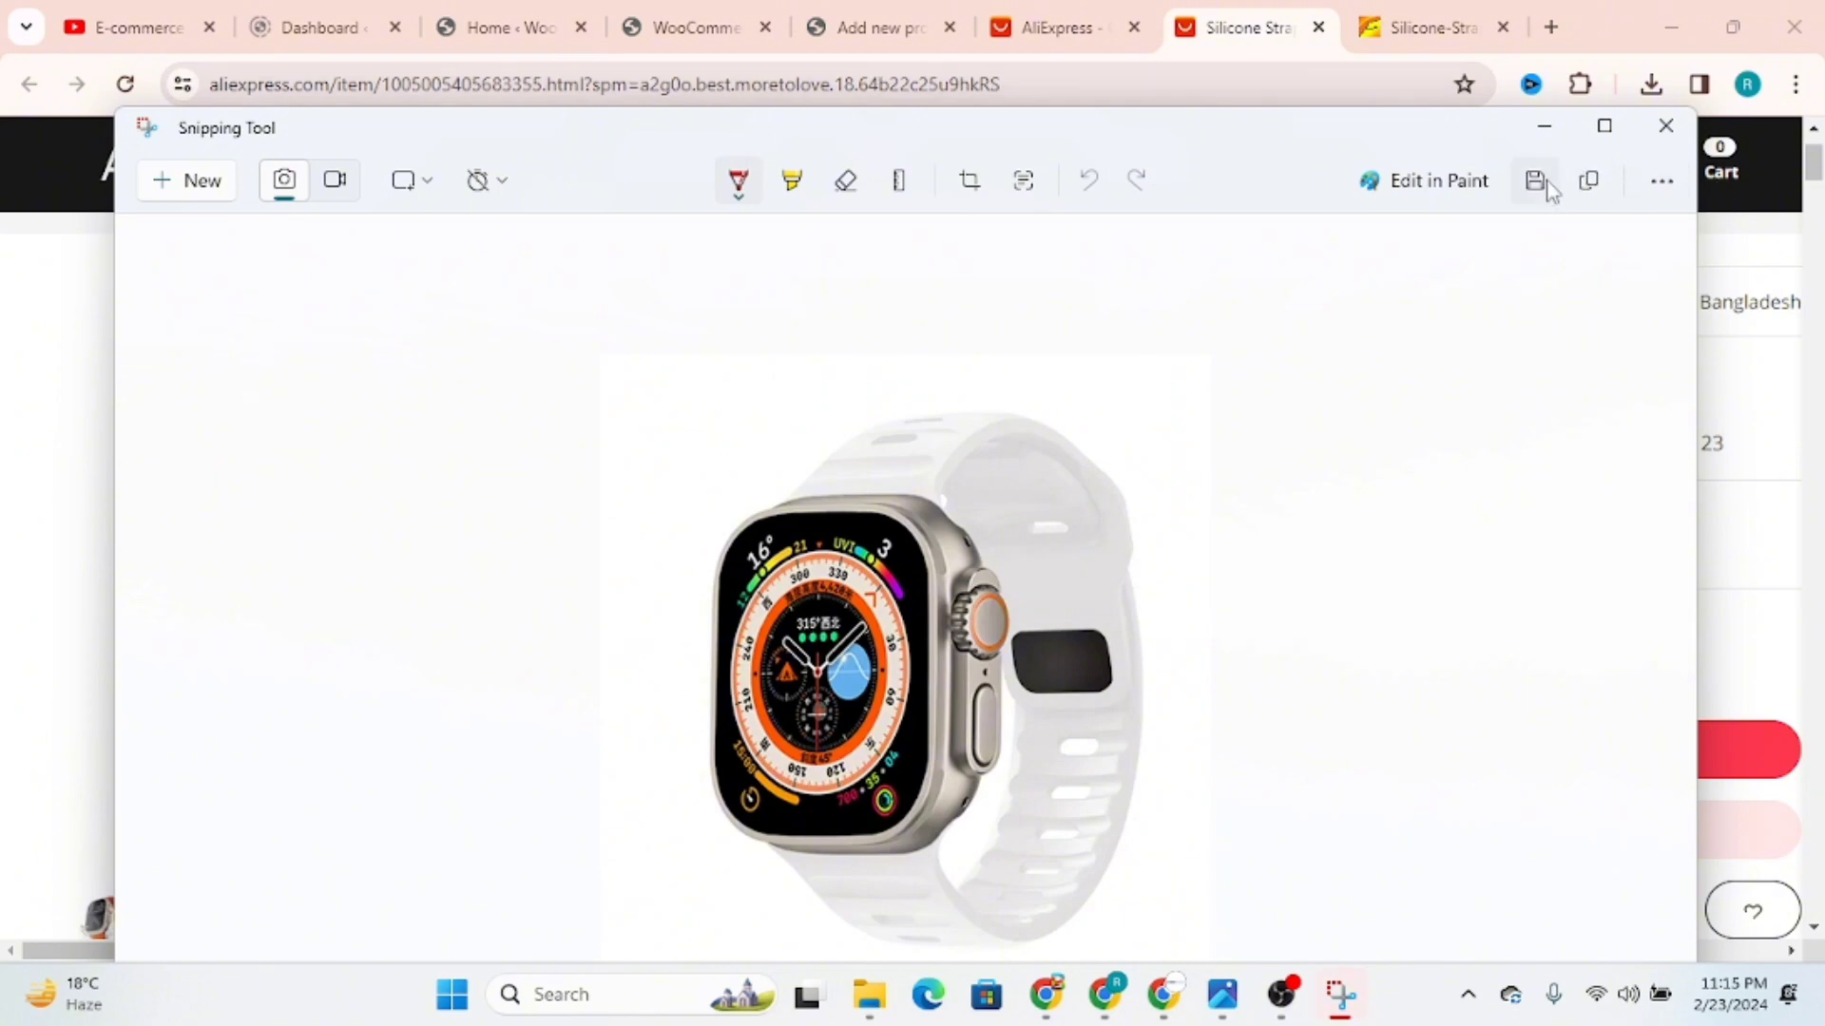
Step: Save the white strap snip as a PNG on the Desktop and close Snipping Tool
left_click(1534, 181)
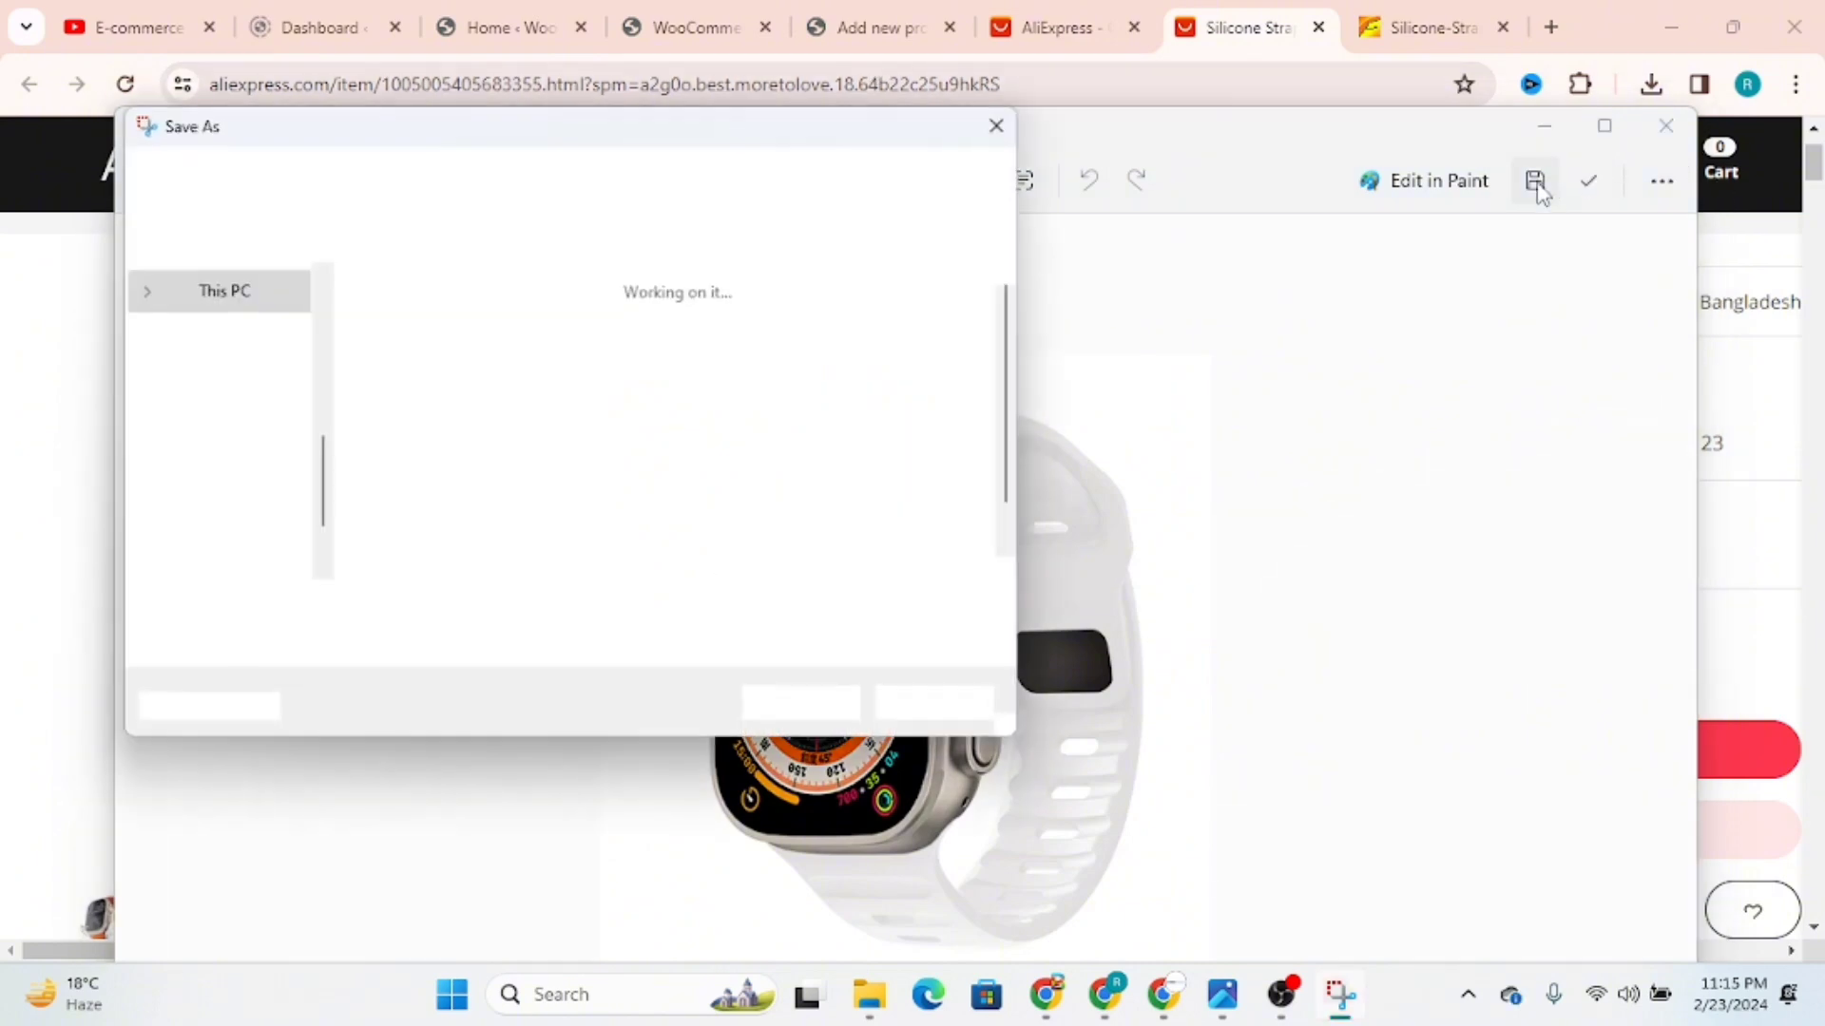
scroll(250, 529, "down", 1)
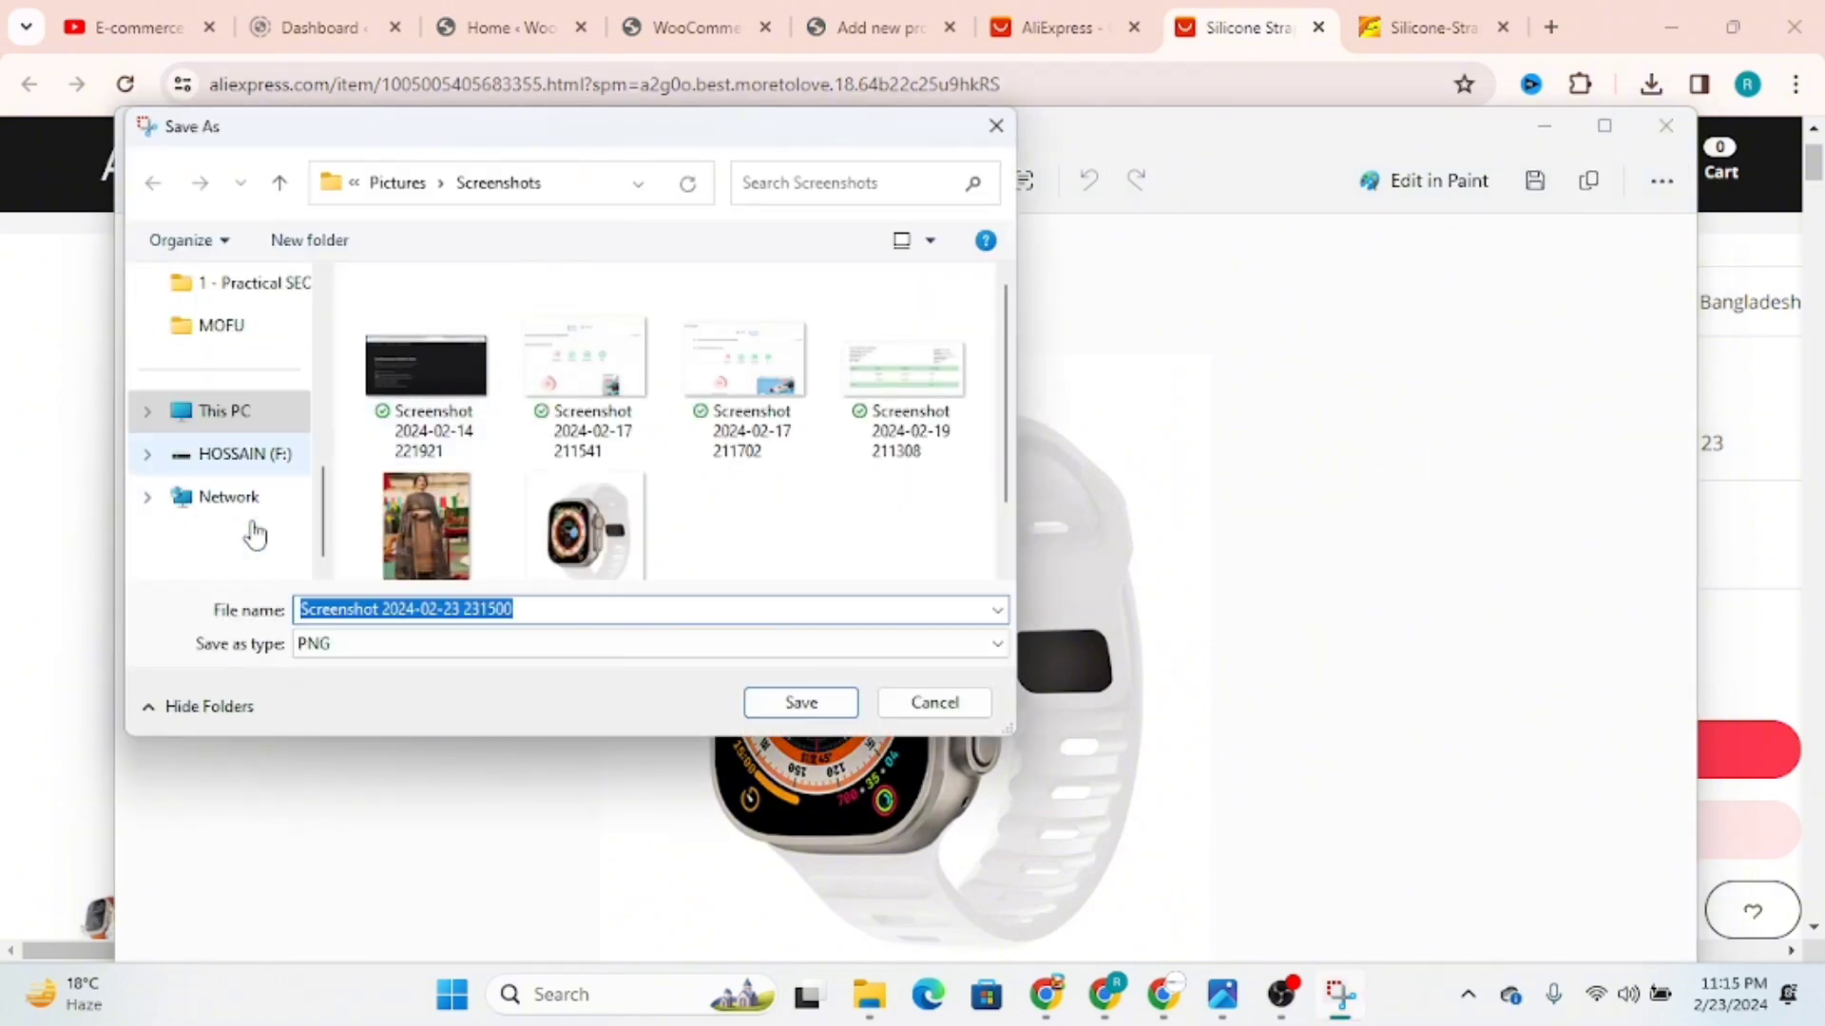
scroll(249, 428, "up", 5)
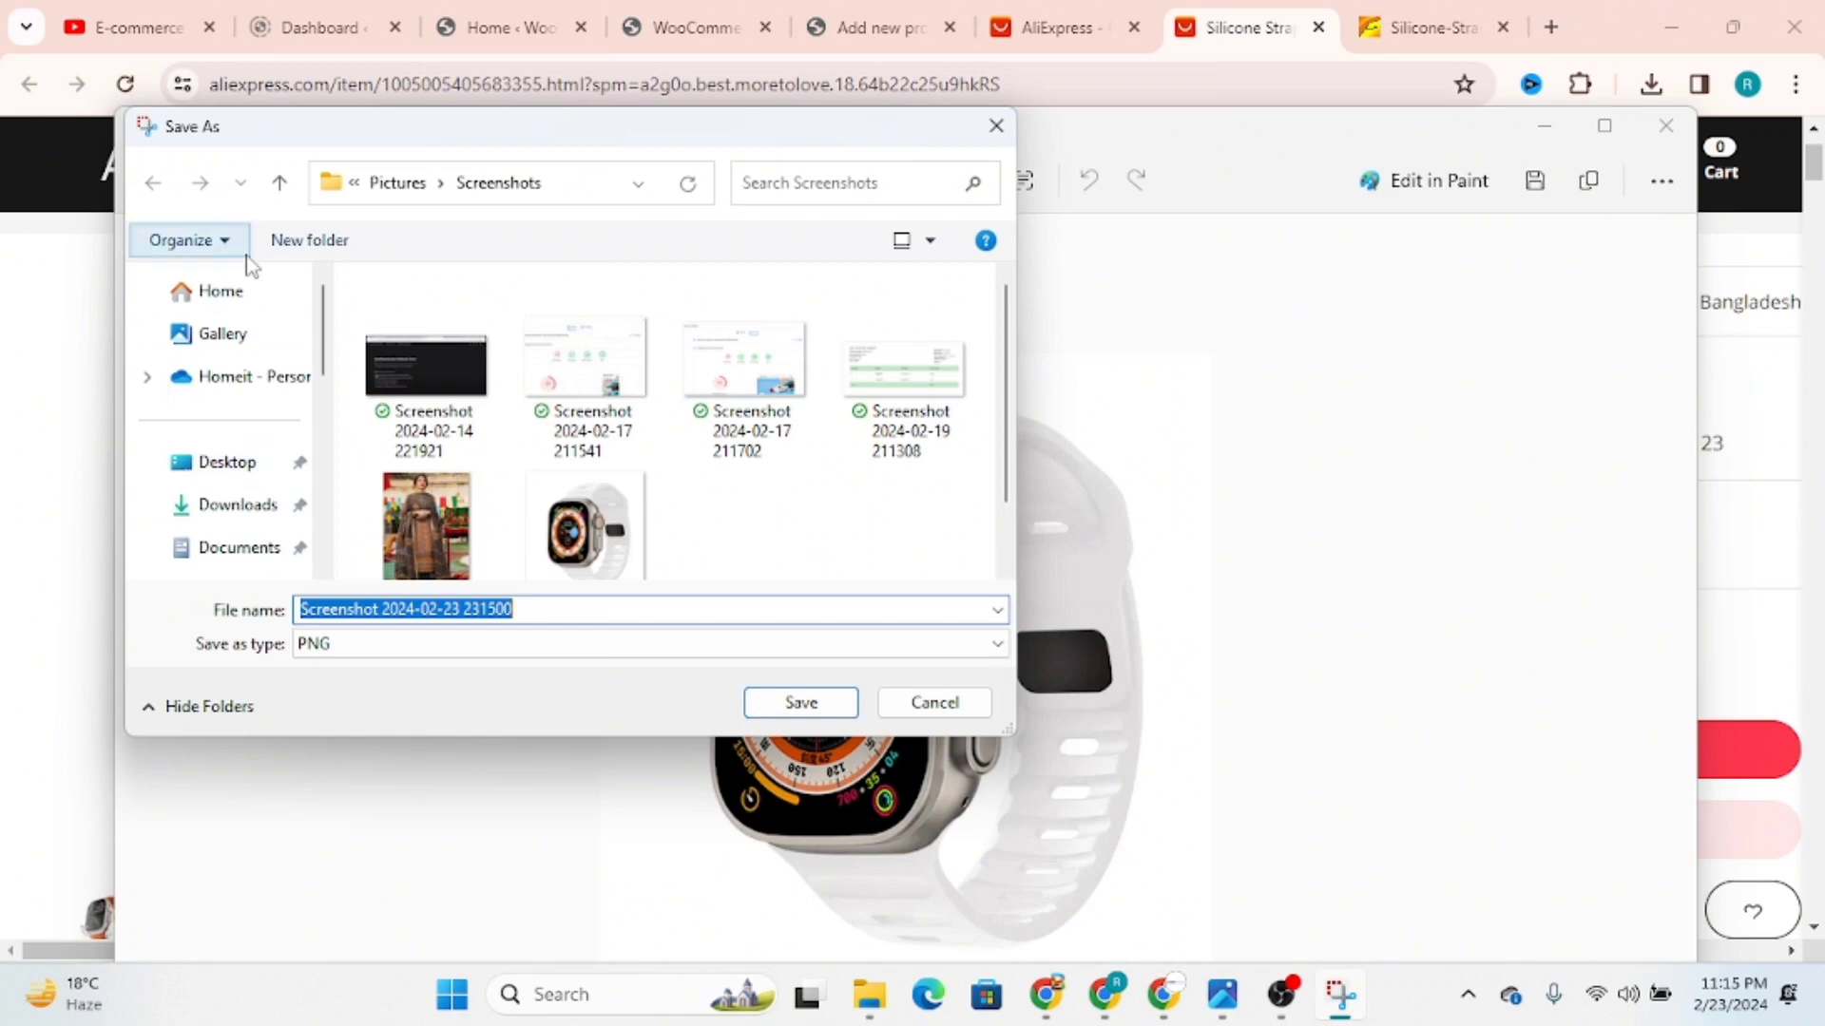
left_click(242, 463)
left_click(801, 702)
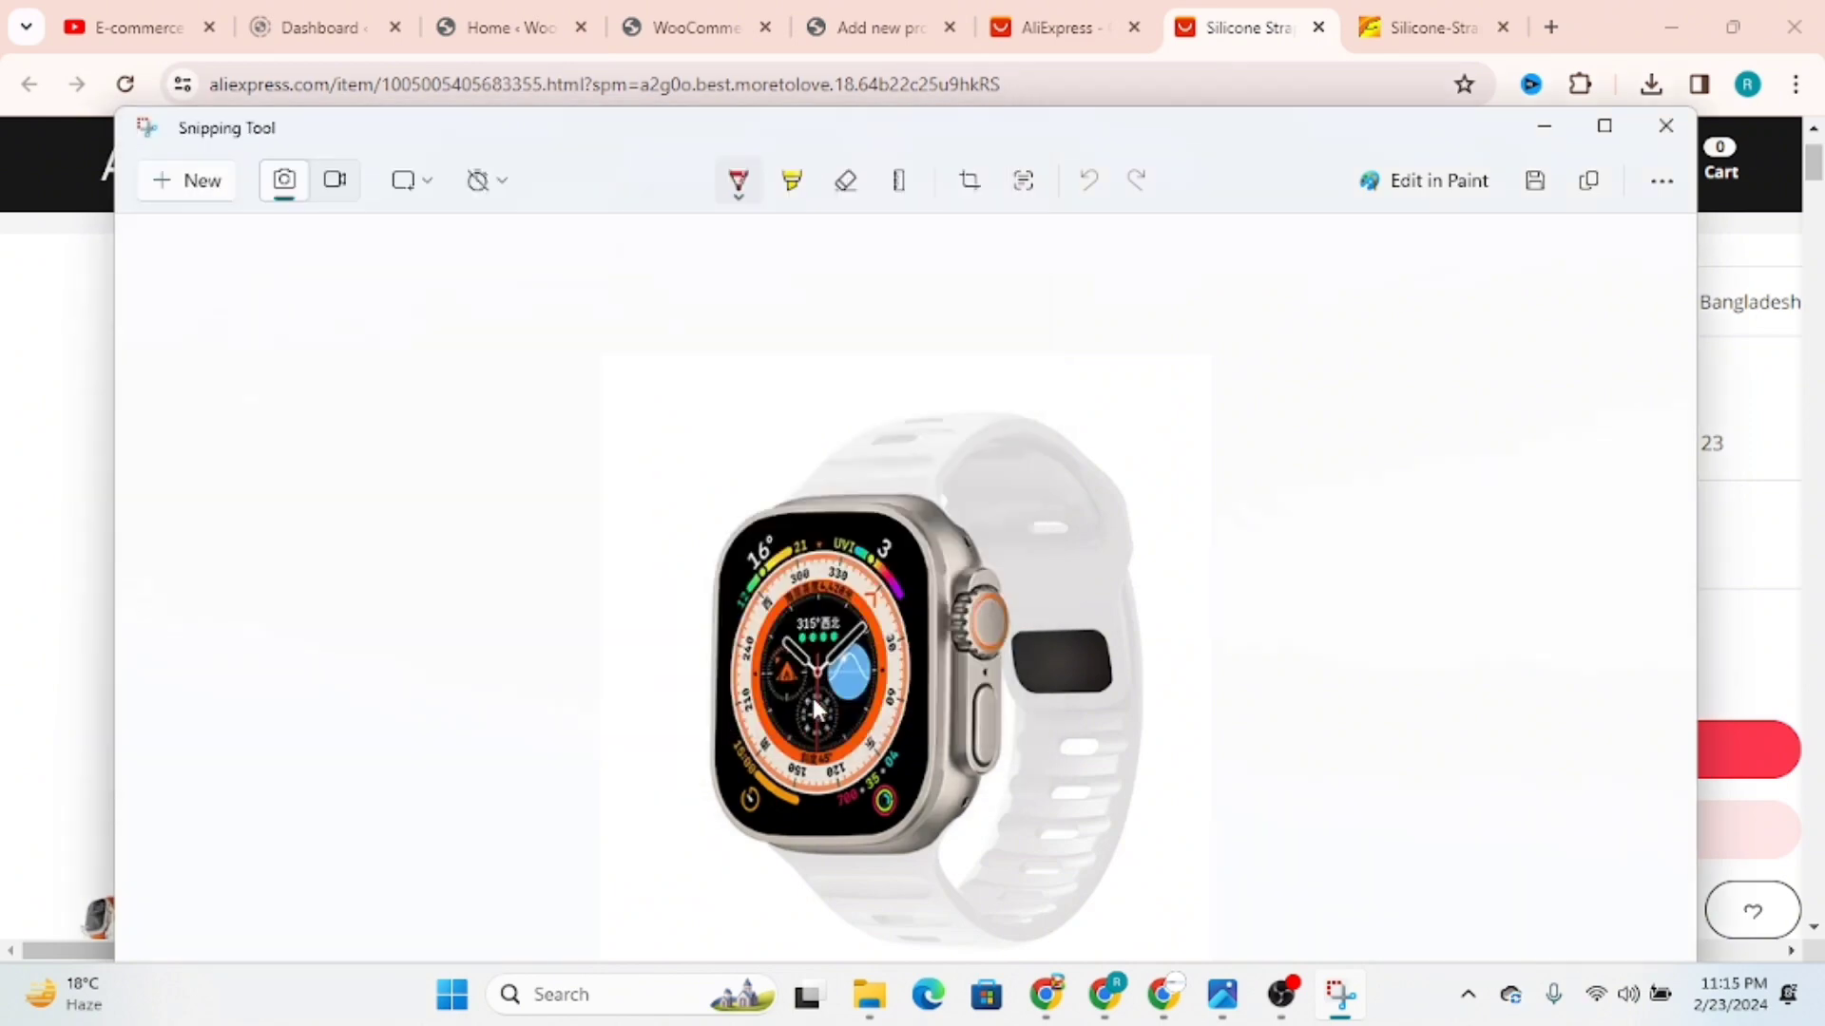
left_click(1666, 125)
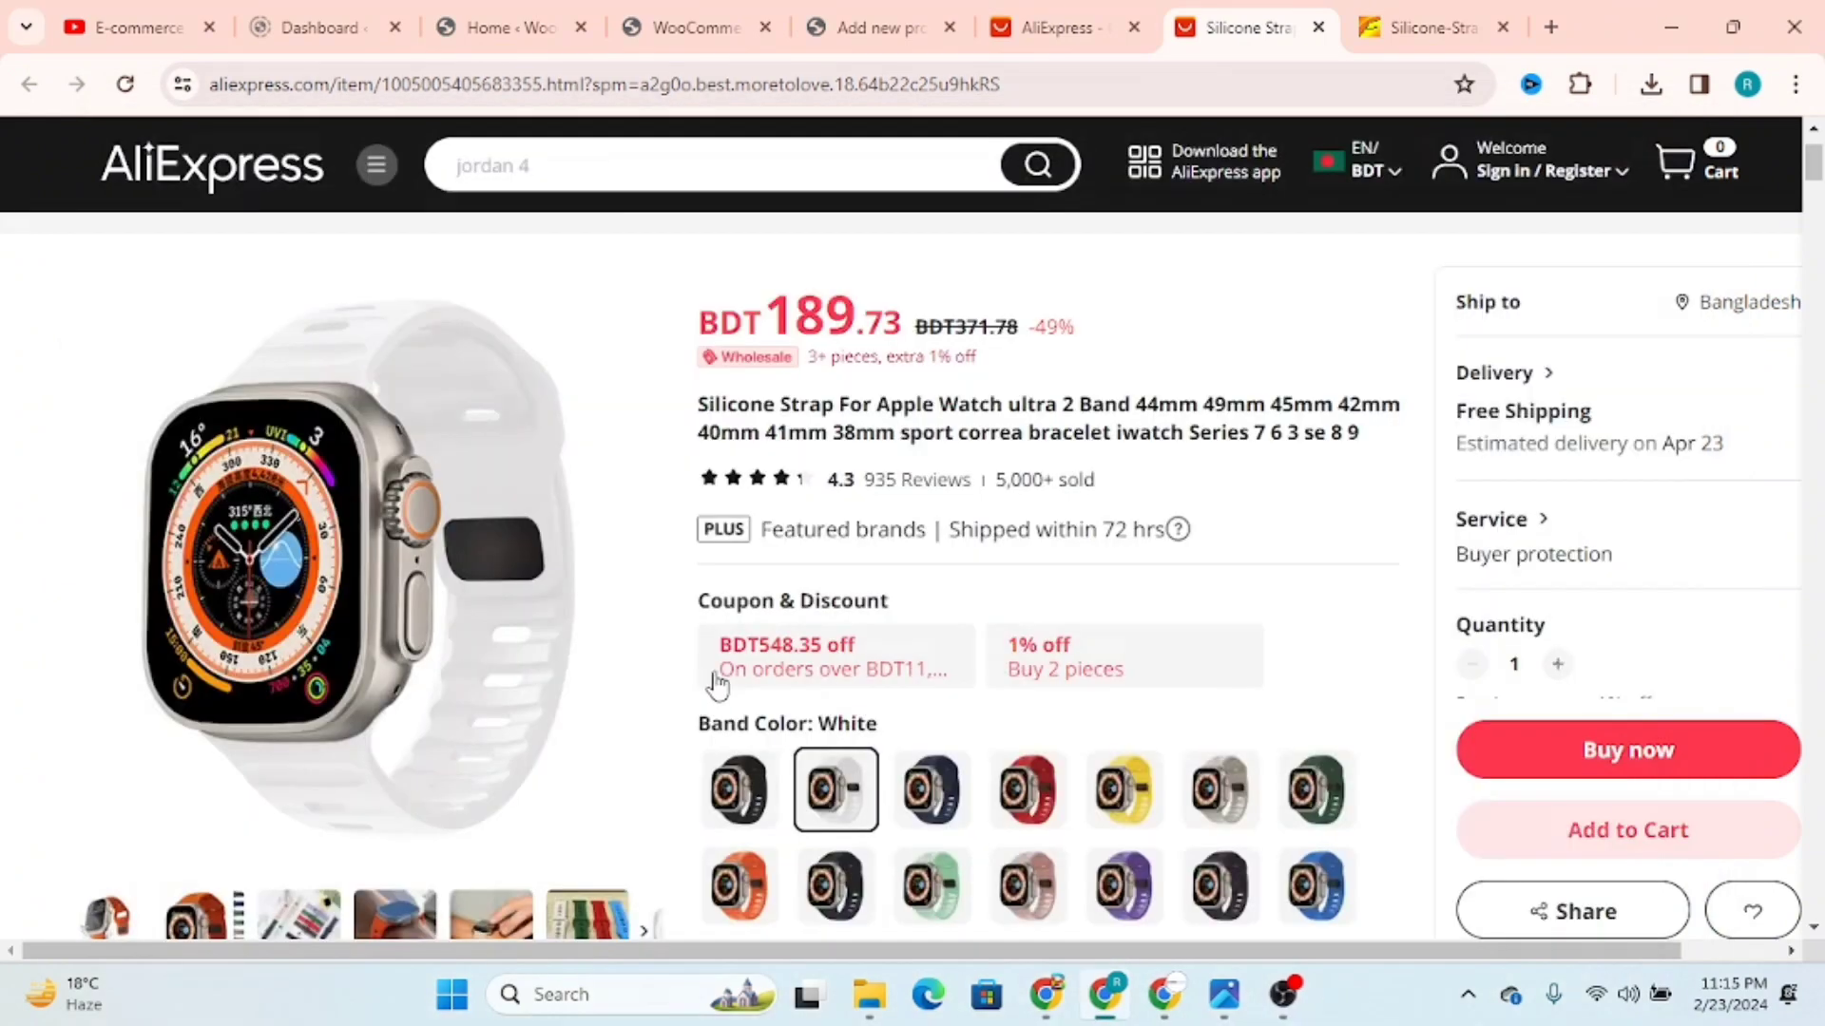
Step: Select the Yellow band colour and bring its main product picture into view
scroll(639, 680, "down", 1)
scroll(638, 679, "down", 2)
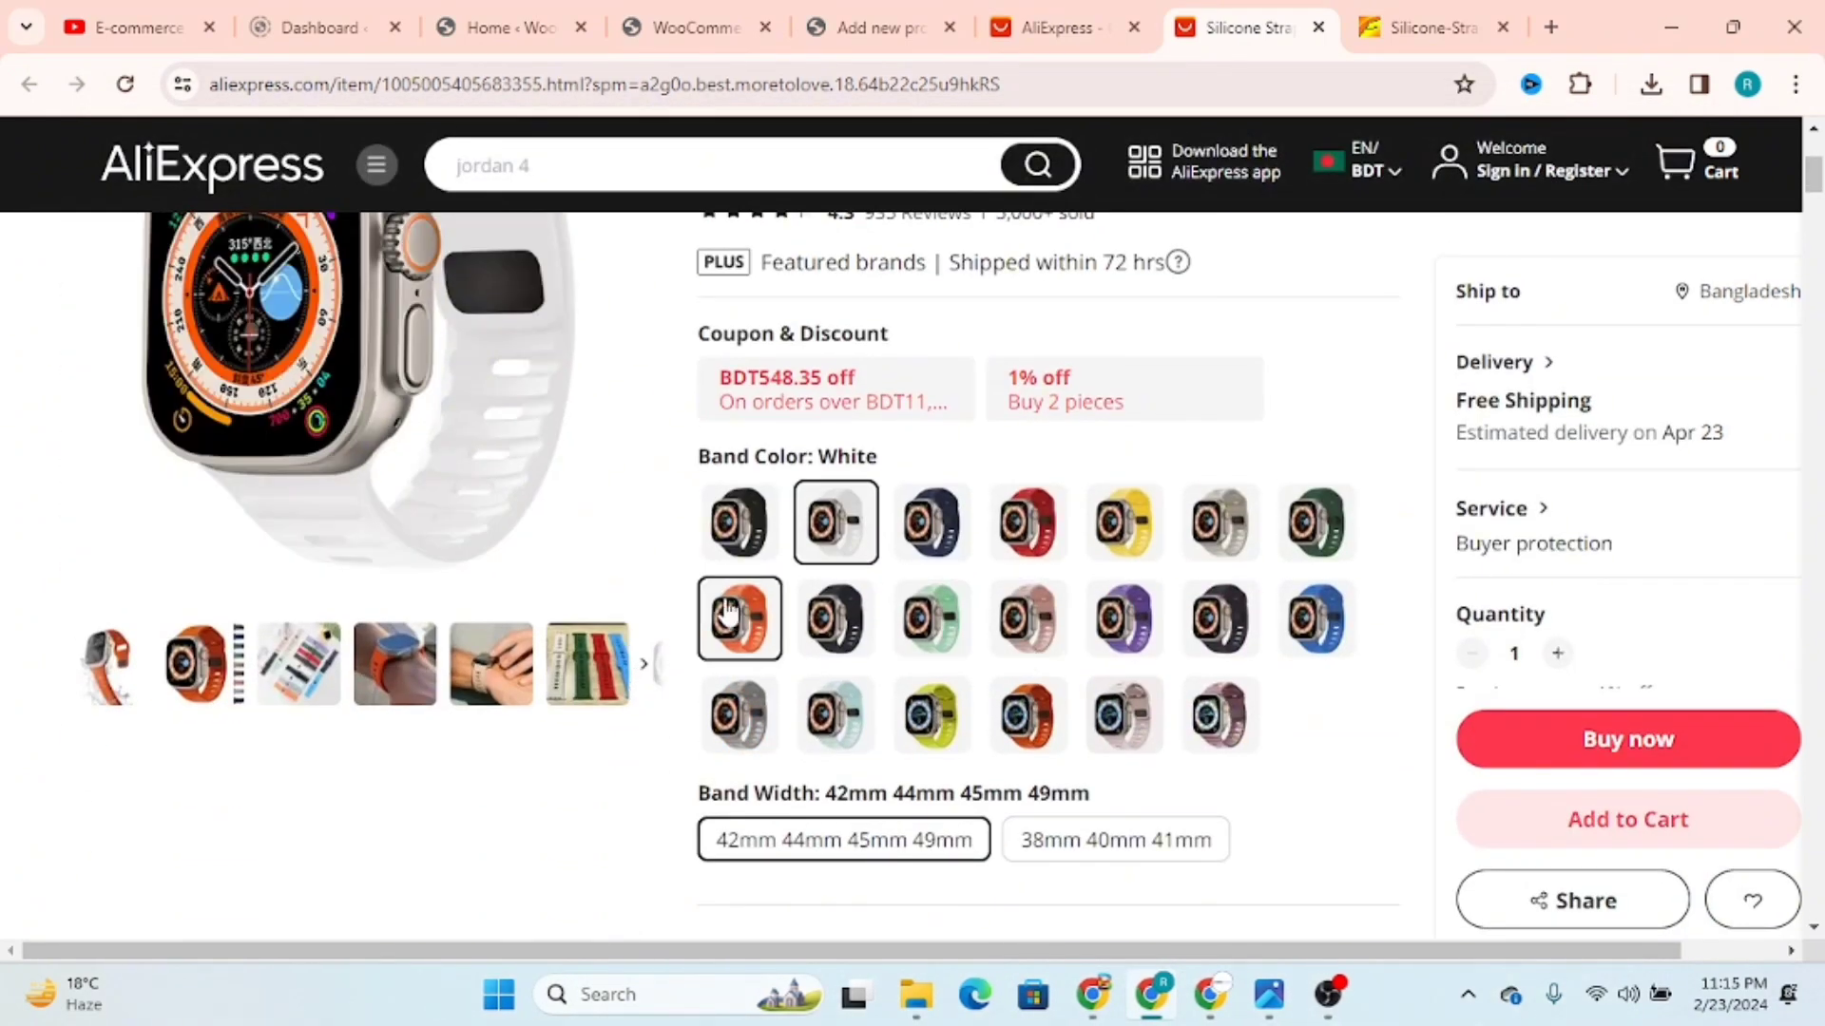
left_click(1122, 530)
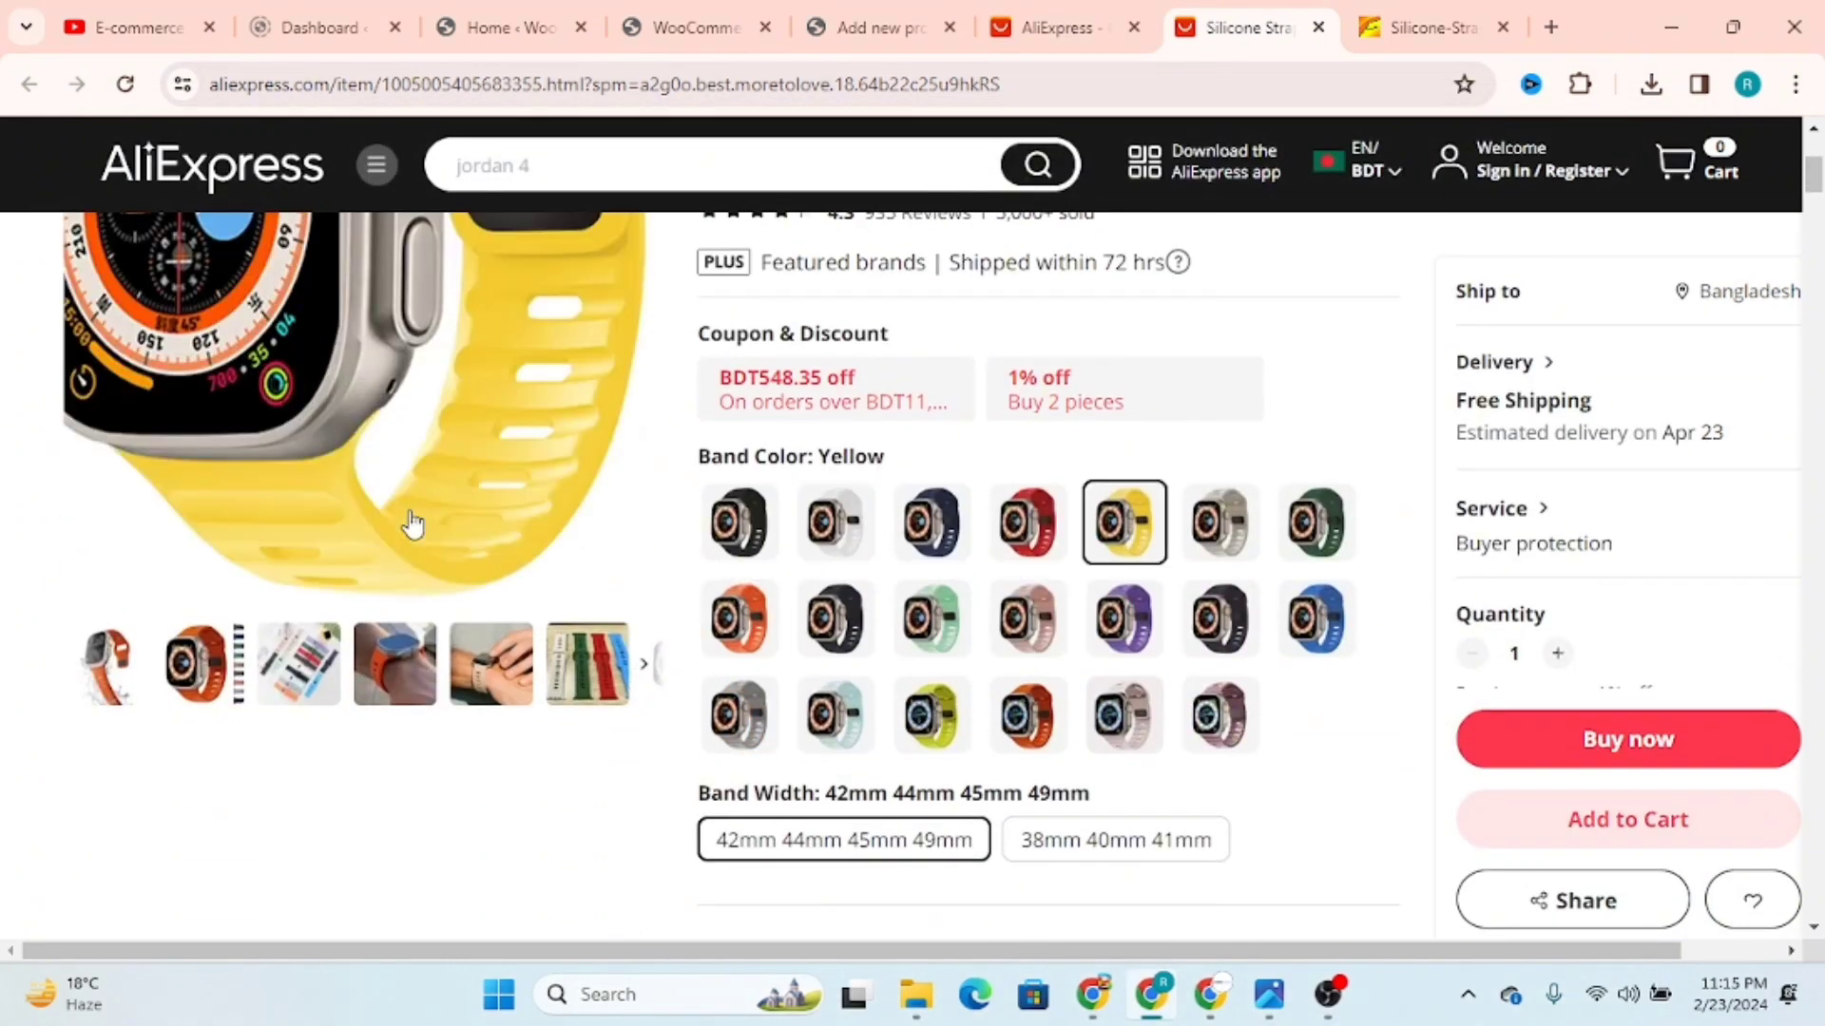
scroll(412, 524, "up", 4)
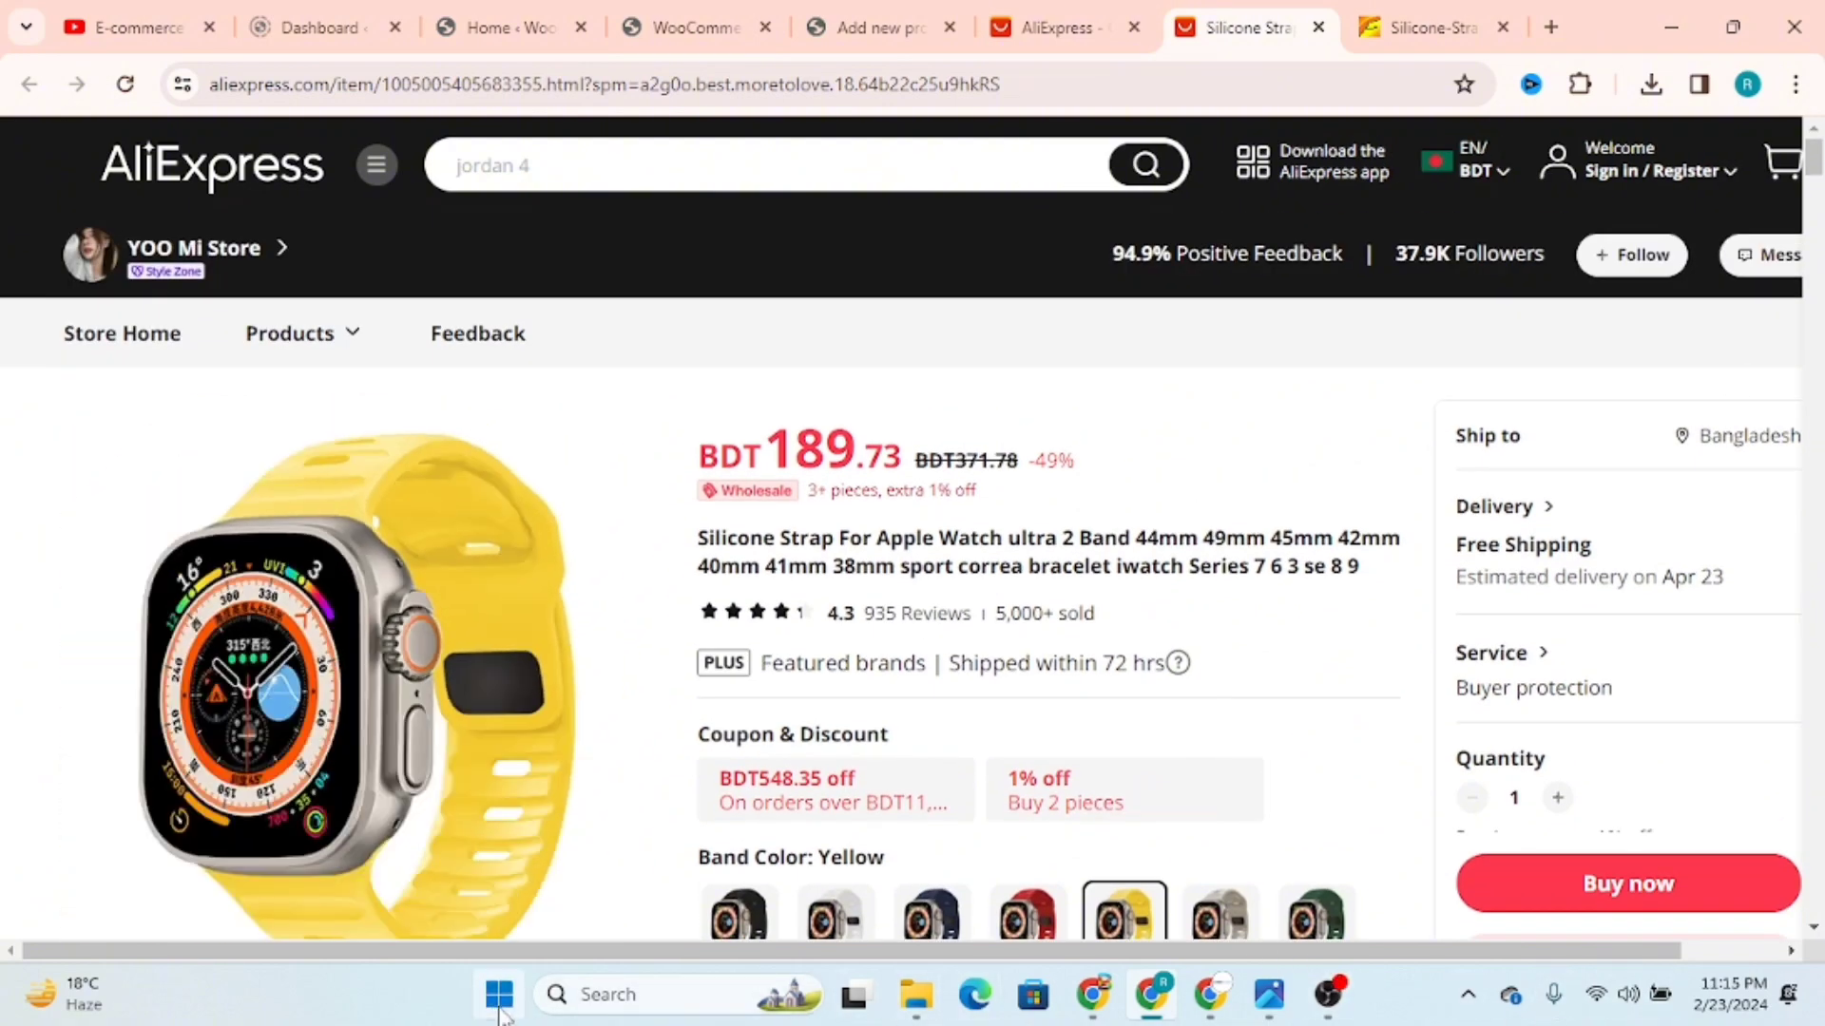
Step: Capture the yellow strap picture as a rectangular snip with Snipping Tool
left_click(500, 1009)
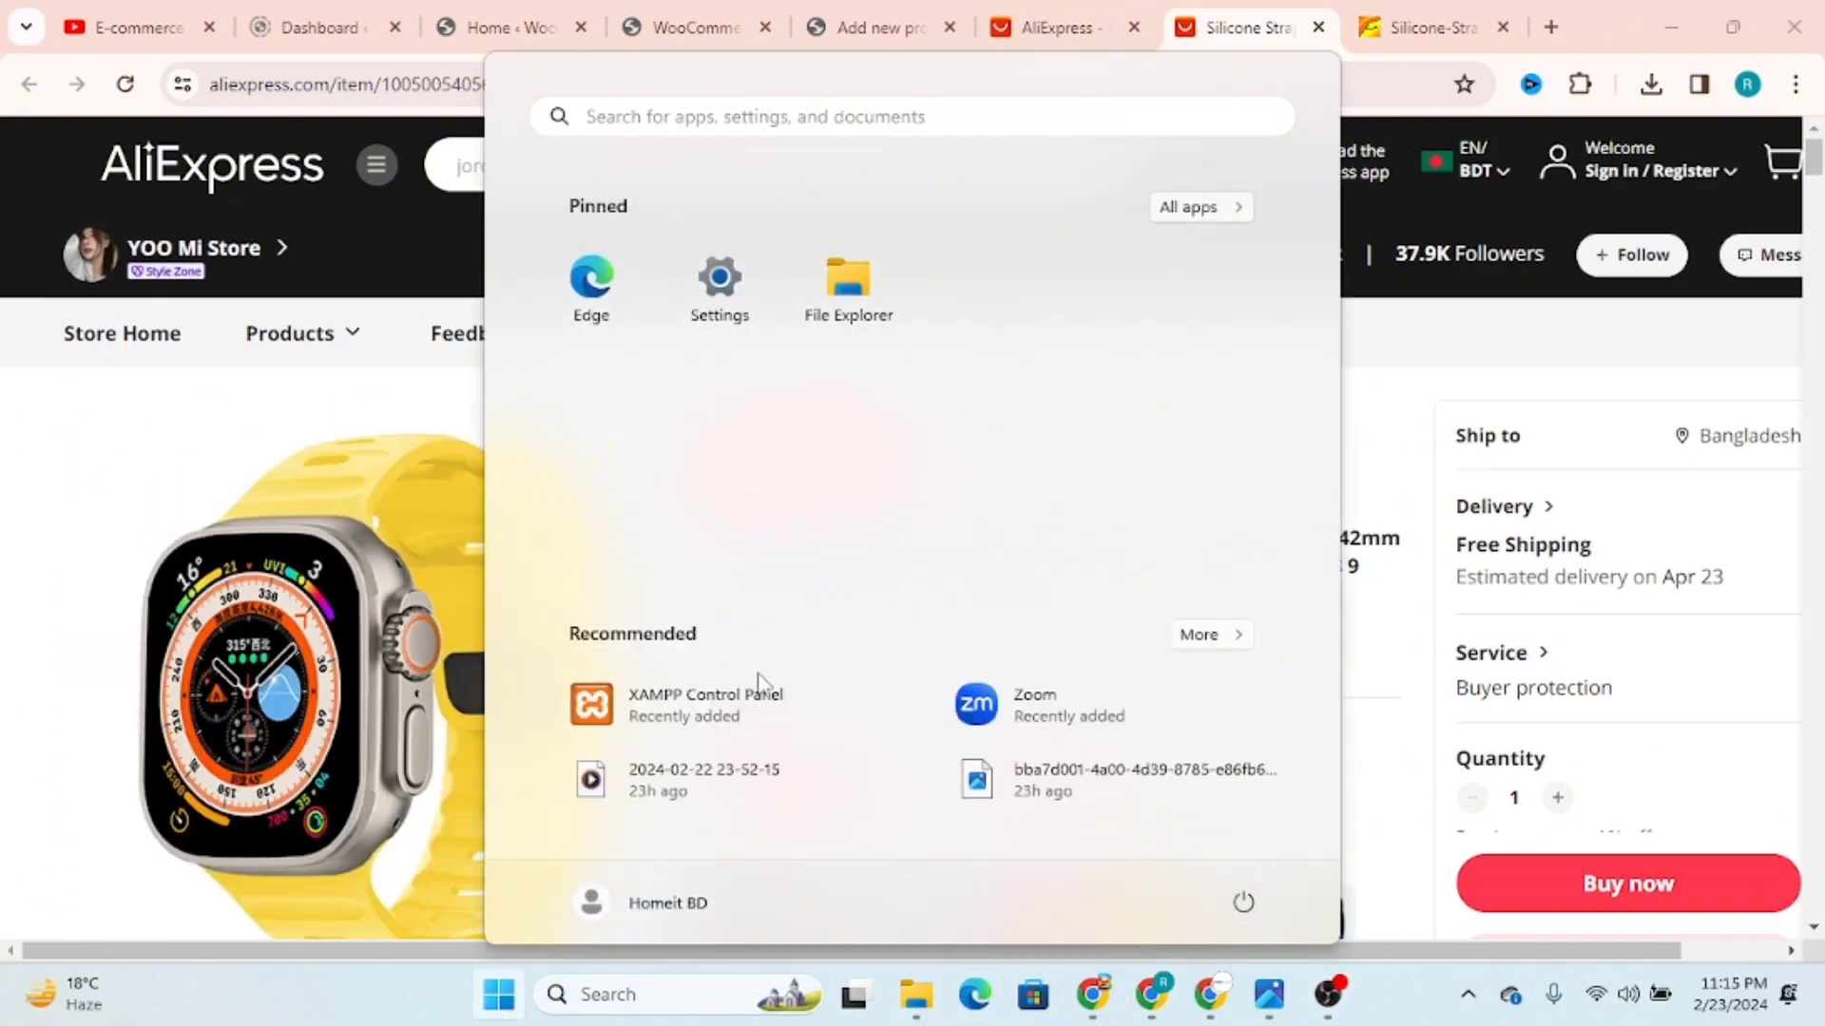
left_click(609, 996)
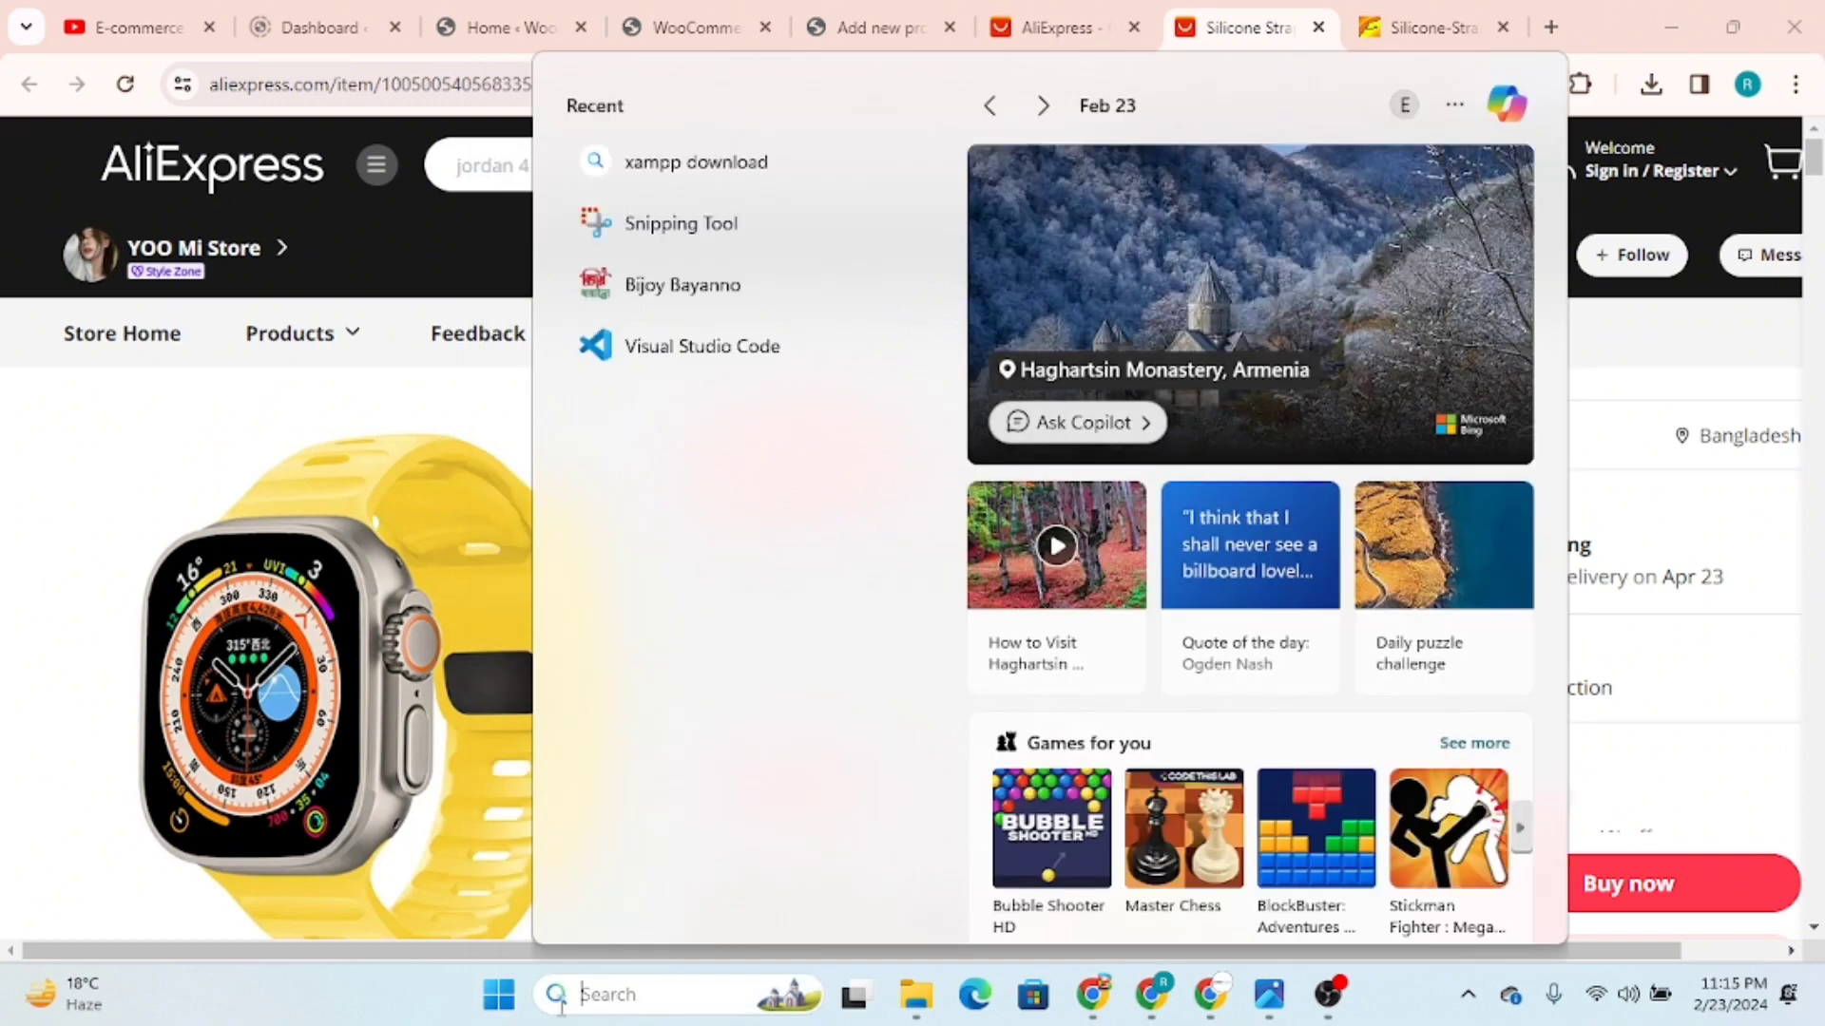
left_click(682, 228)
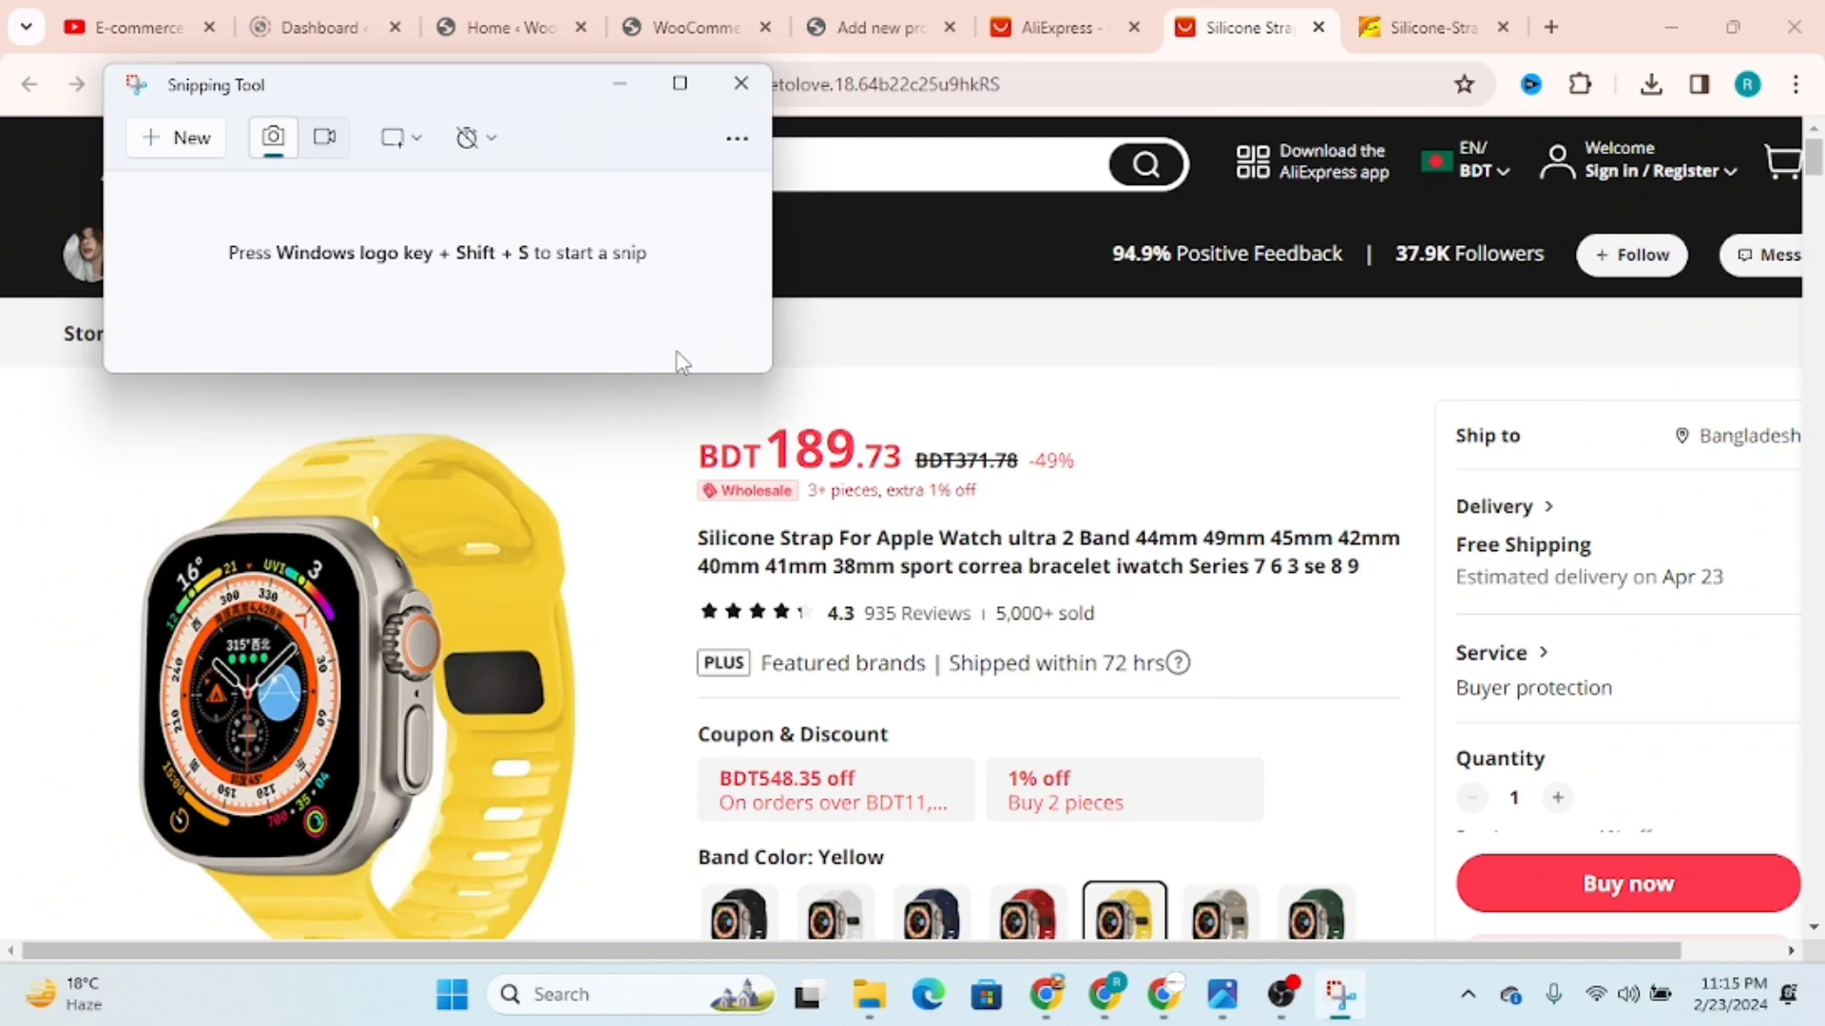
left_click(176, 137)
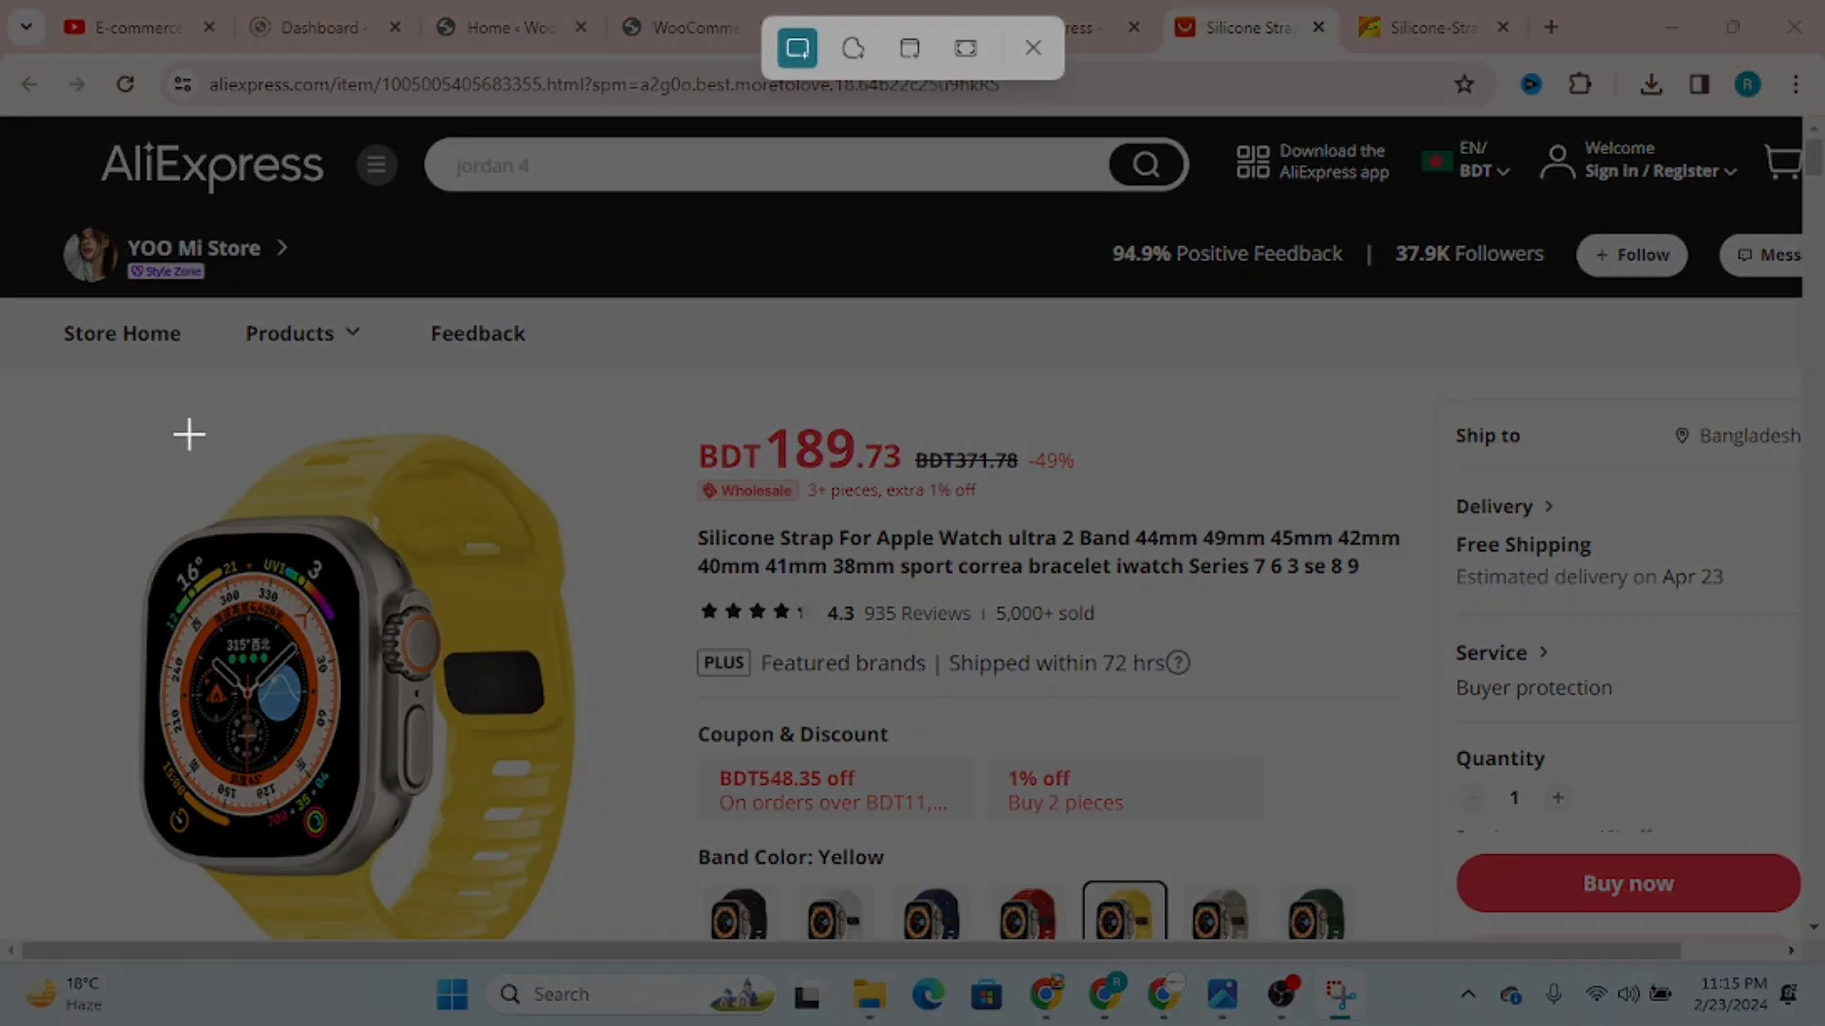
left_click_drag(61, 384, 621, 949)
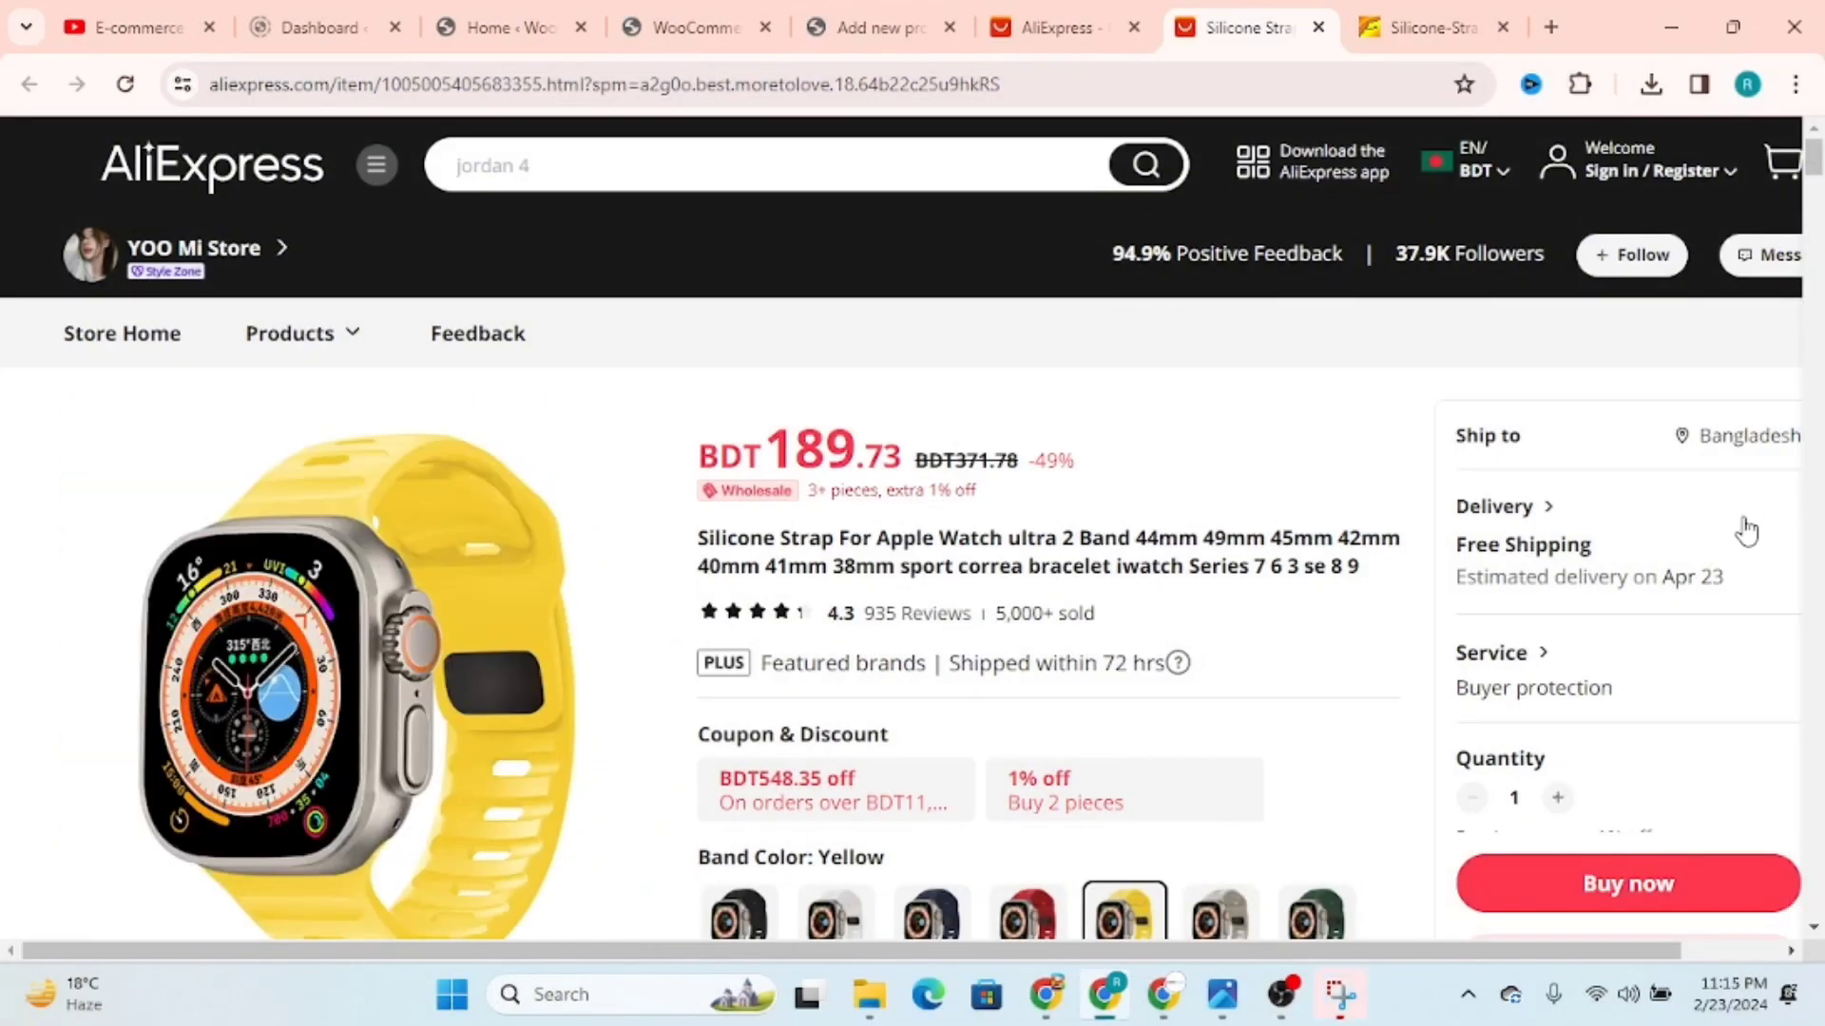
Step: Save the yellow strap snip as a PNG on the Desktop and close Snipping Tool
left_click(1337, 995)
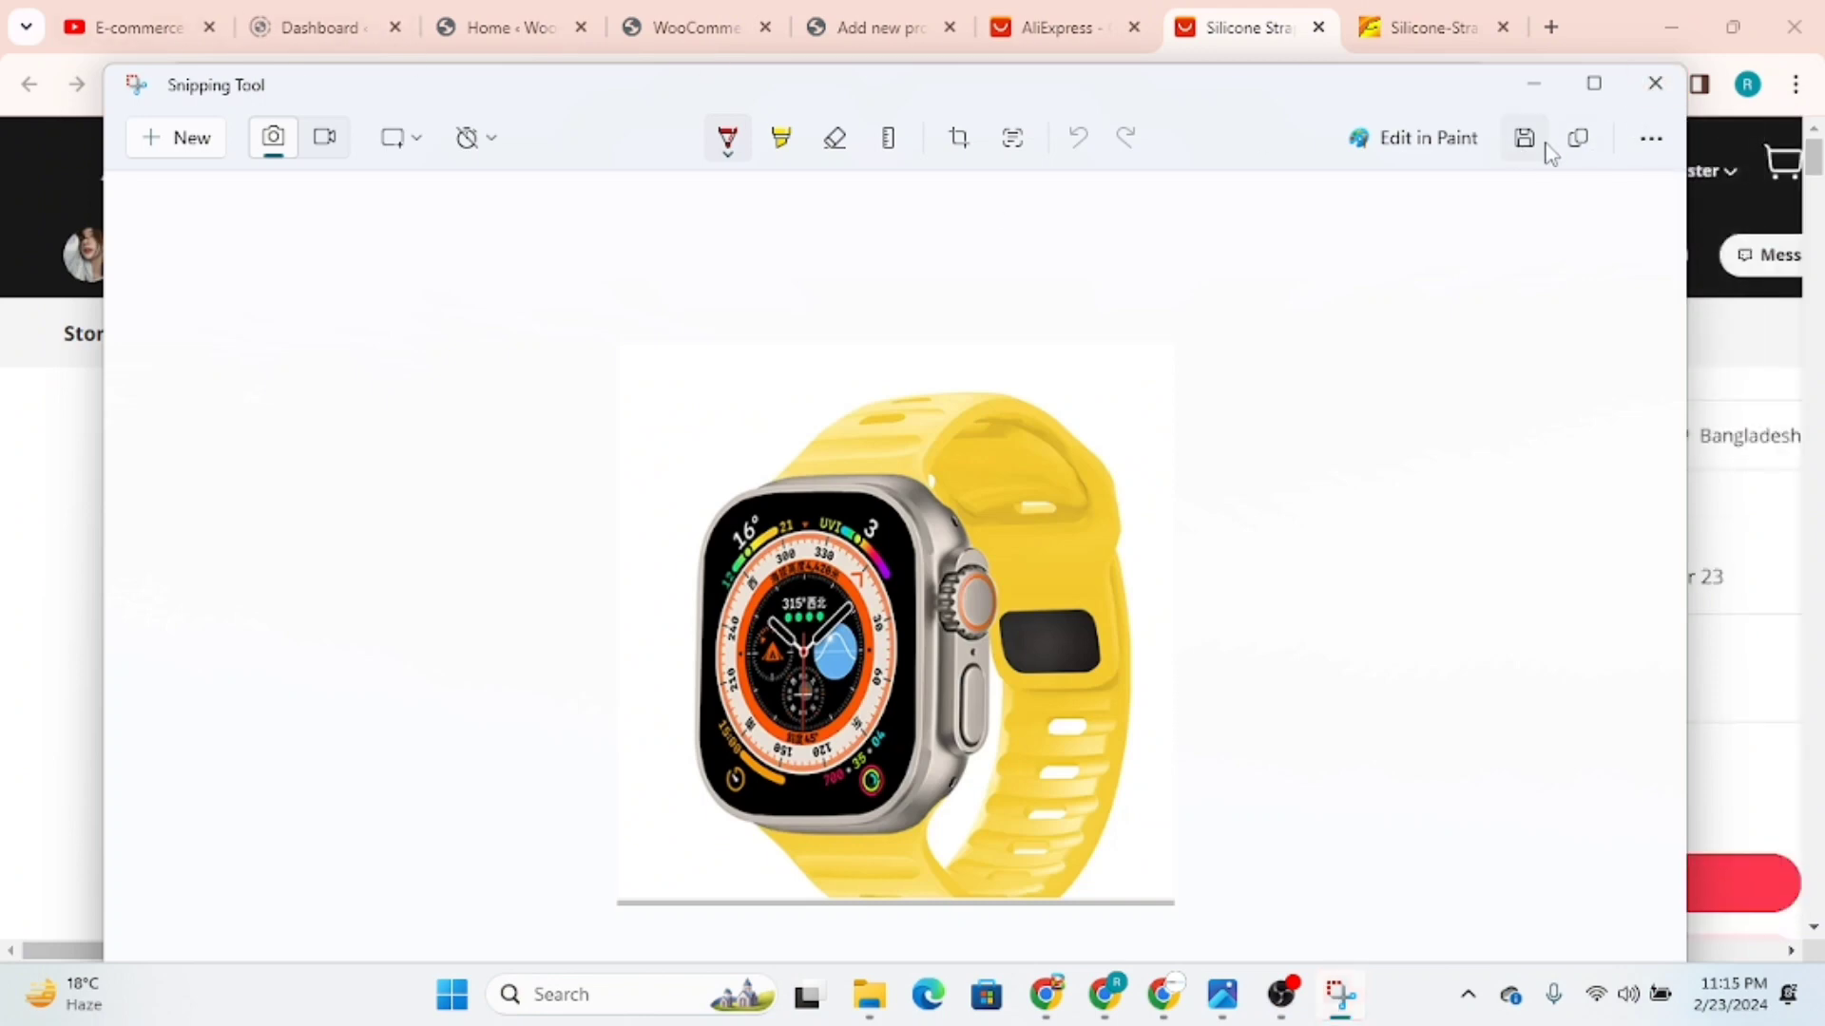
left_click(1524, 143)
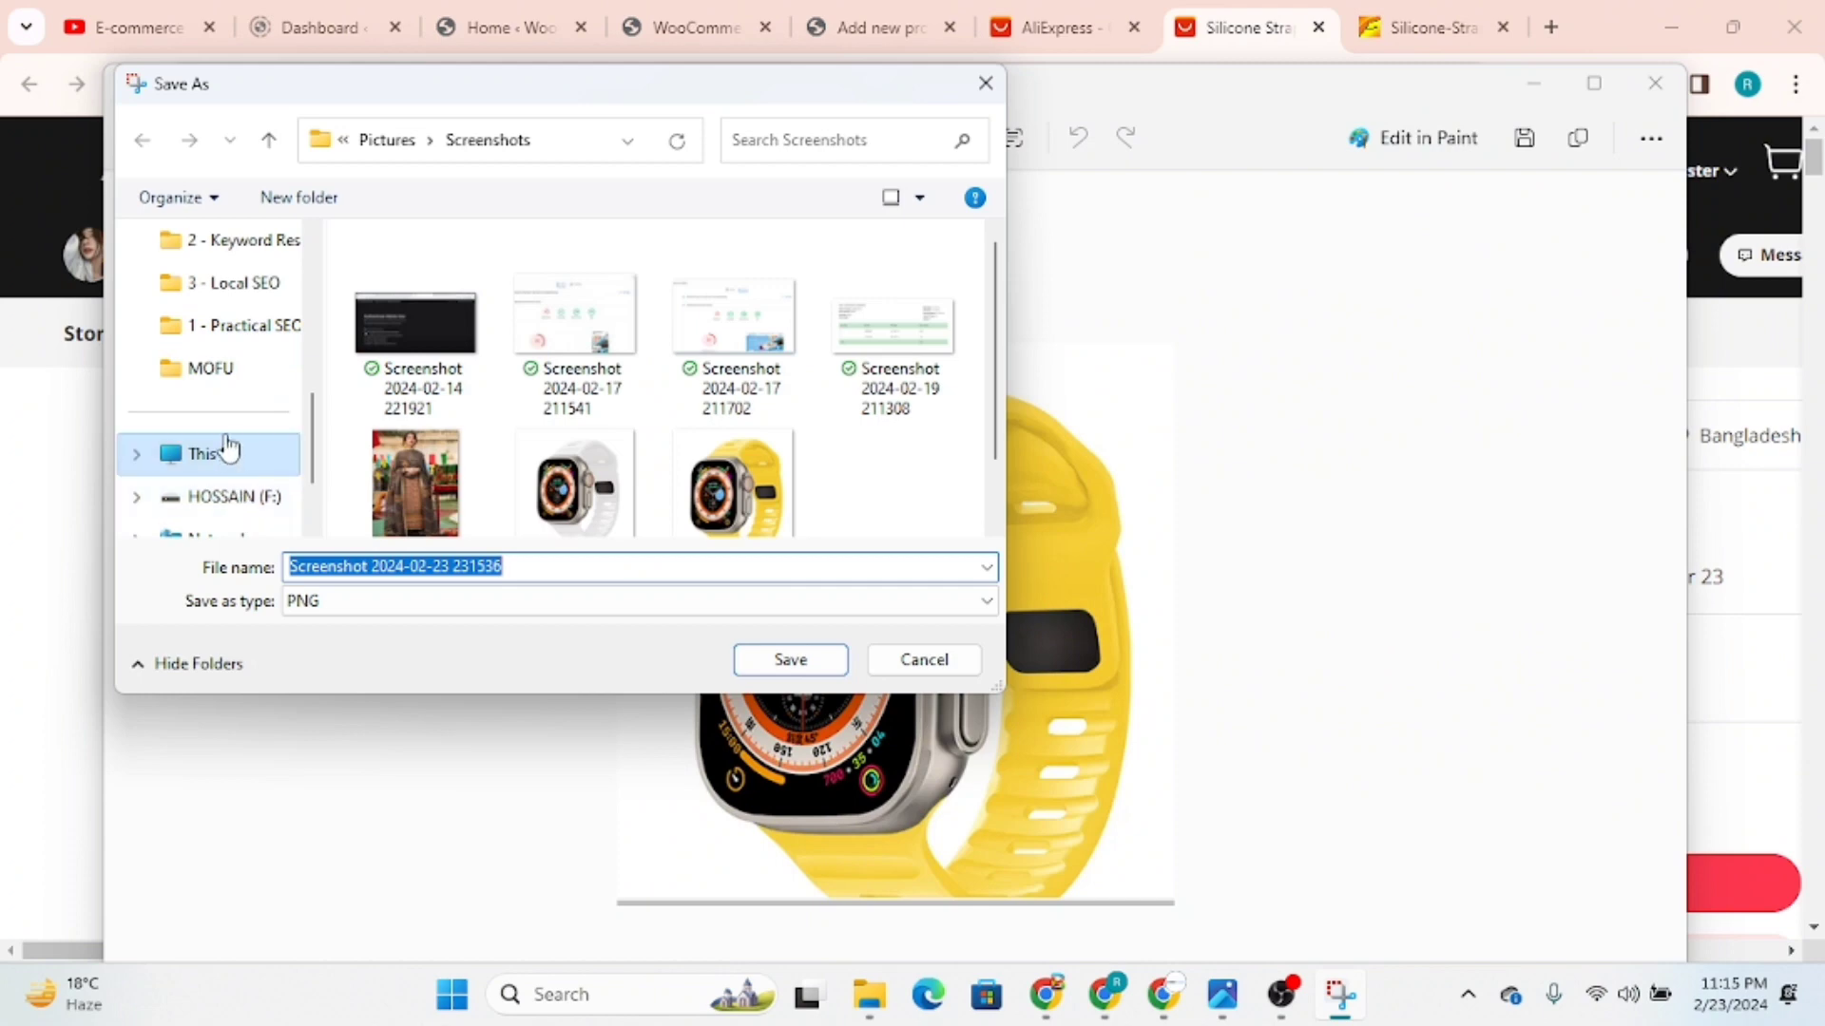
scroll(230, 444, "up", 4)
scroll(233, 323, "down", 4)
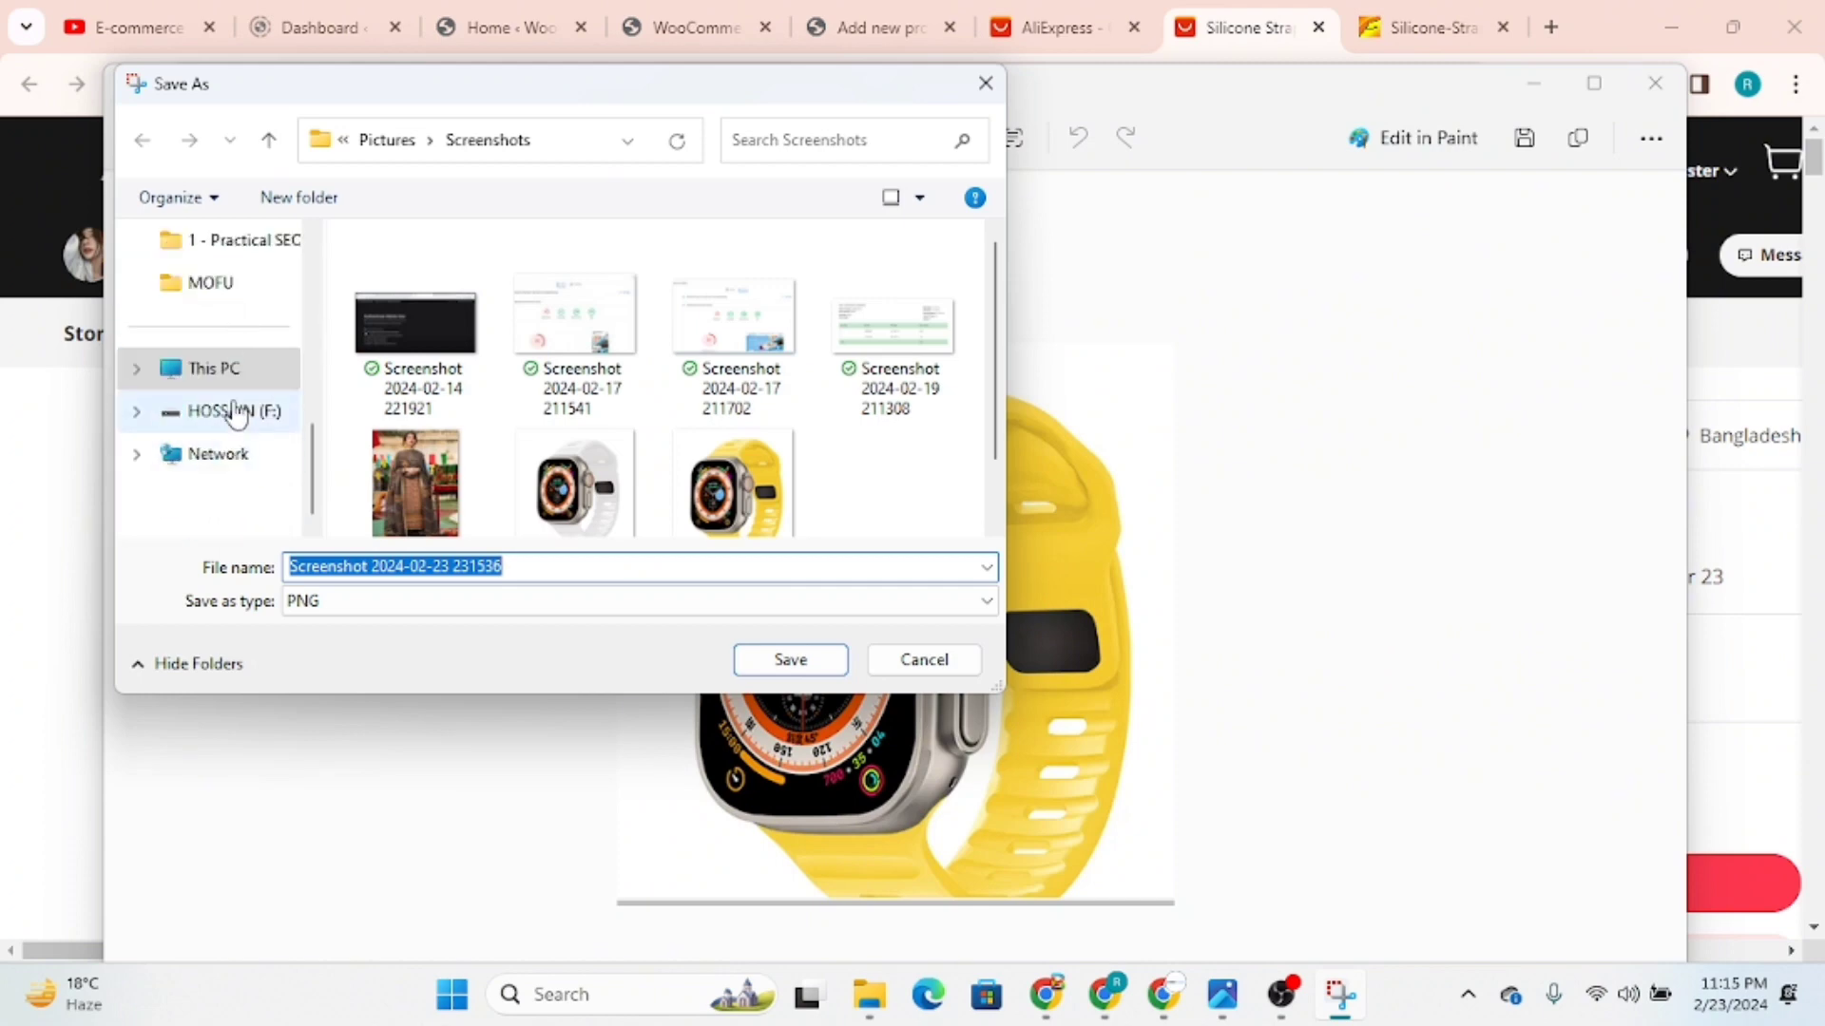
scroll(233, 410, "up", 4)
scroll(236, 380, "down", 3)
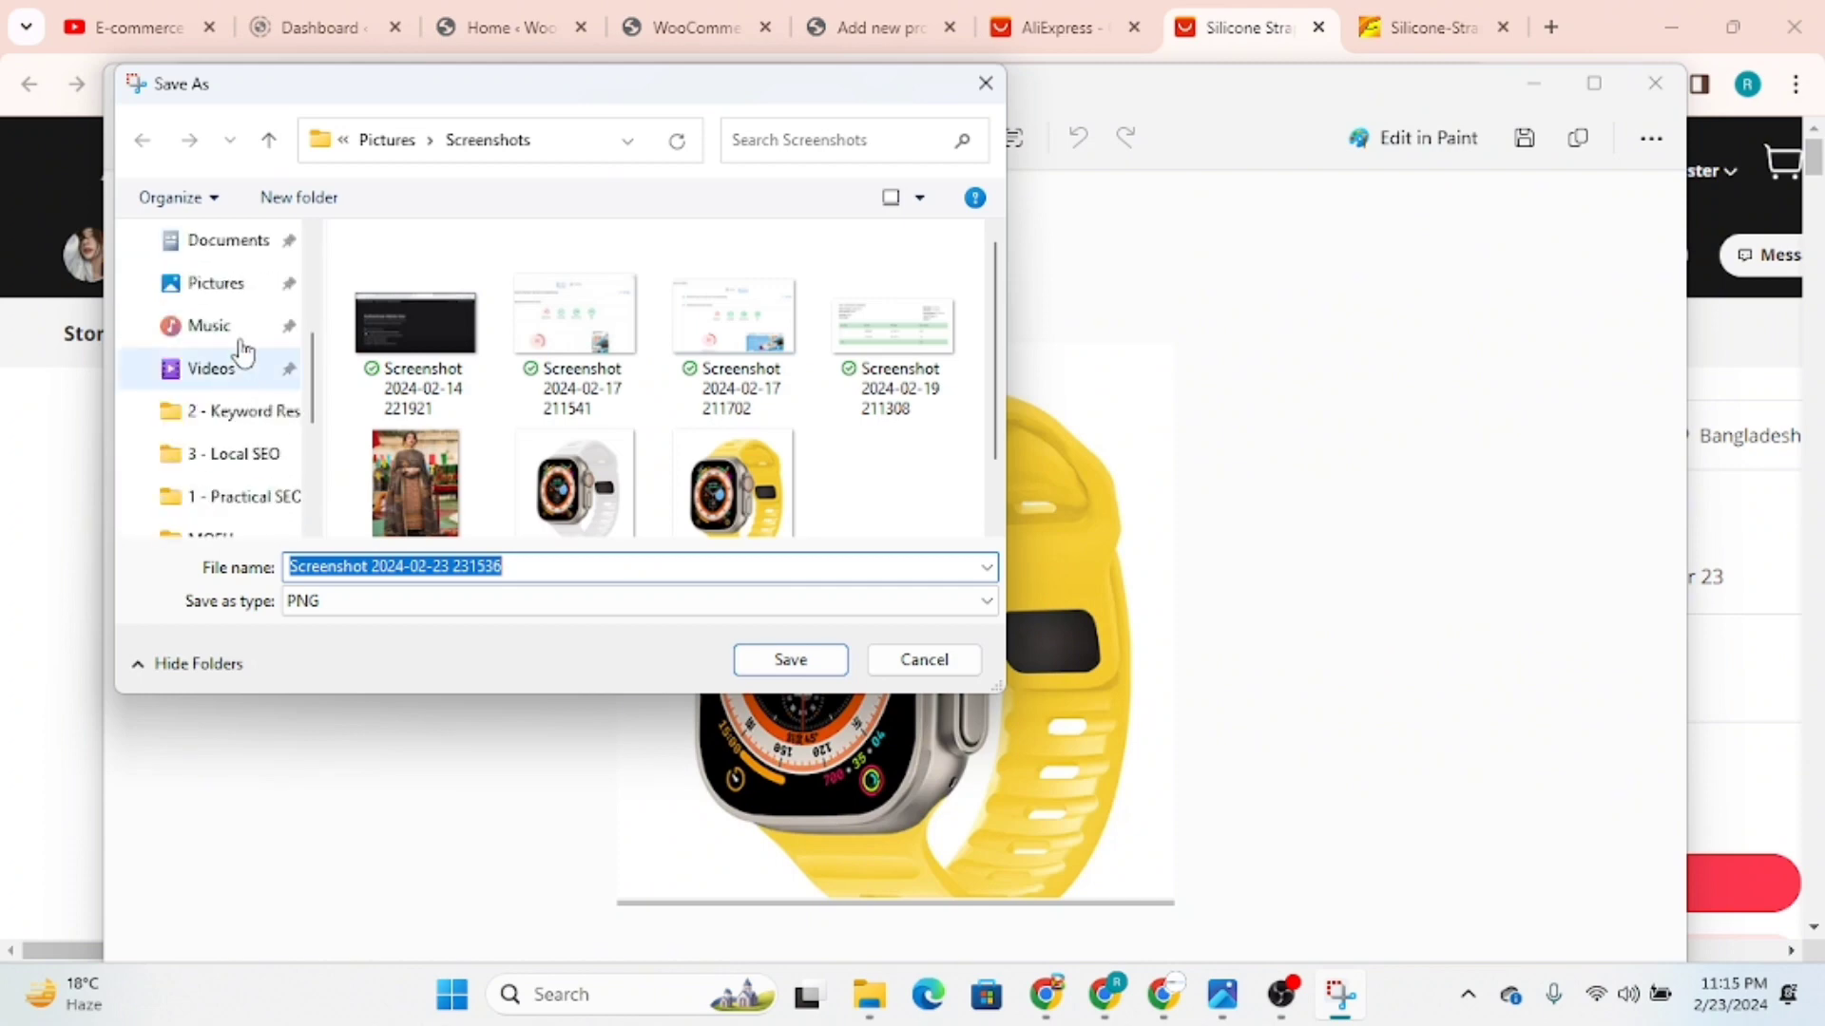
scroll(243, 332, "up", 3)
left_click(225, 427)
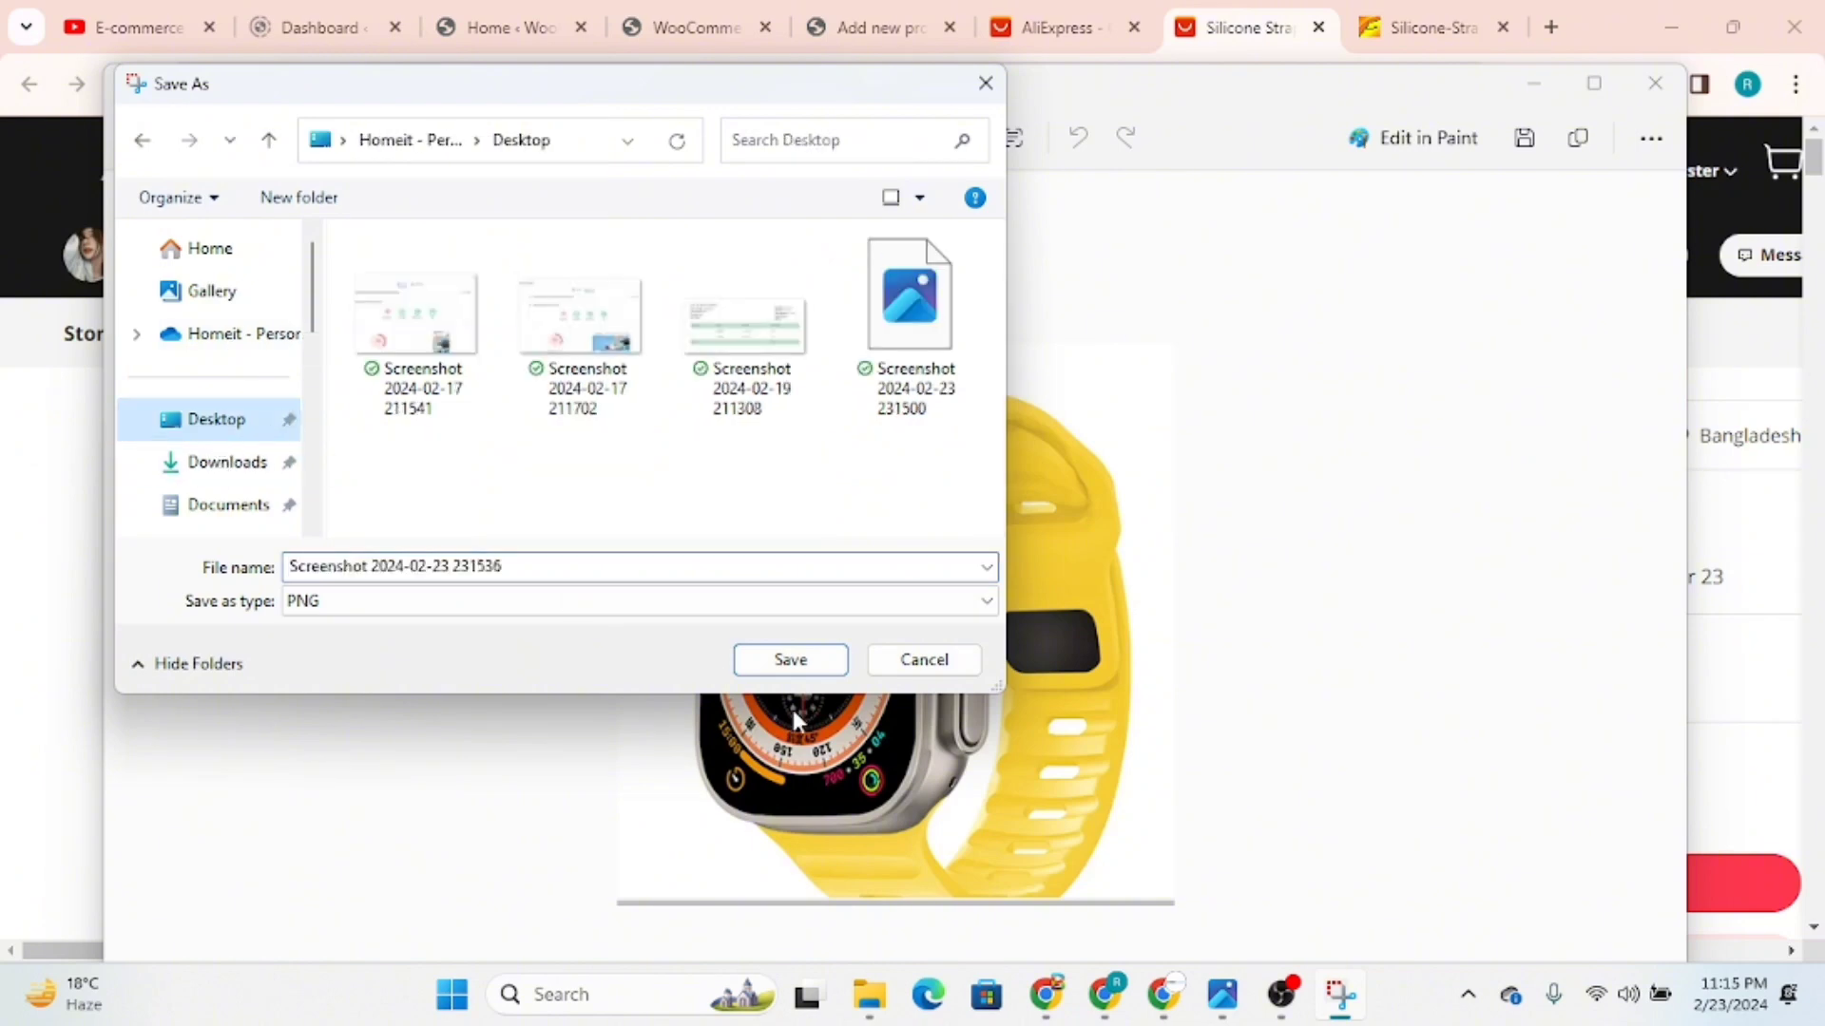
left_click(789, 661)
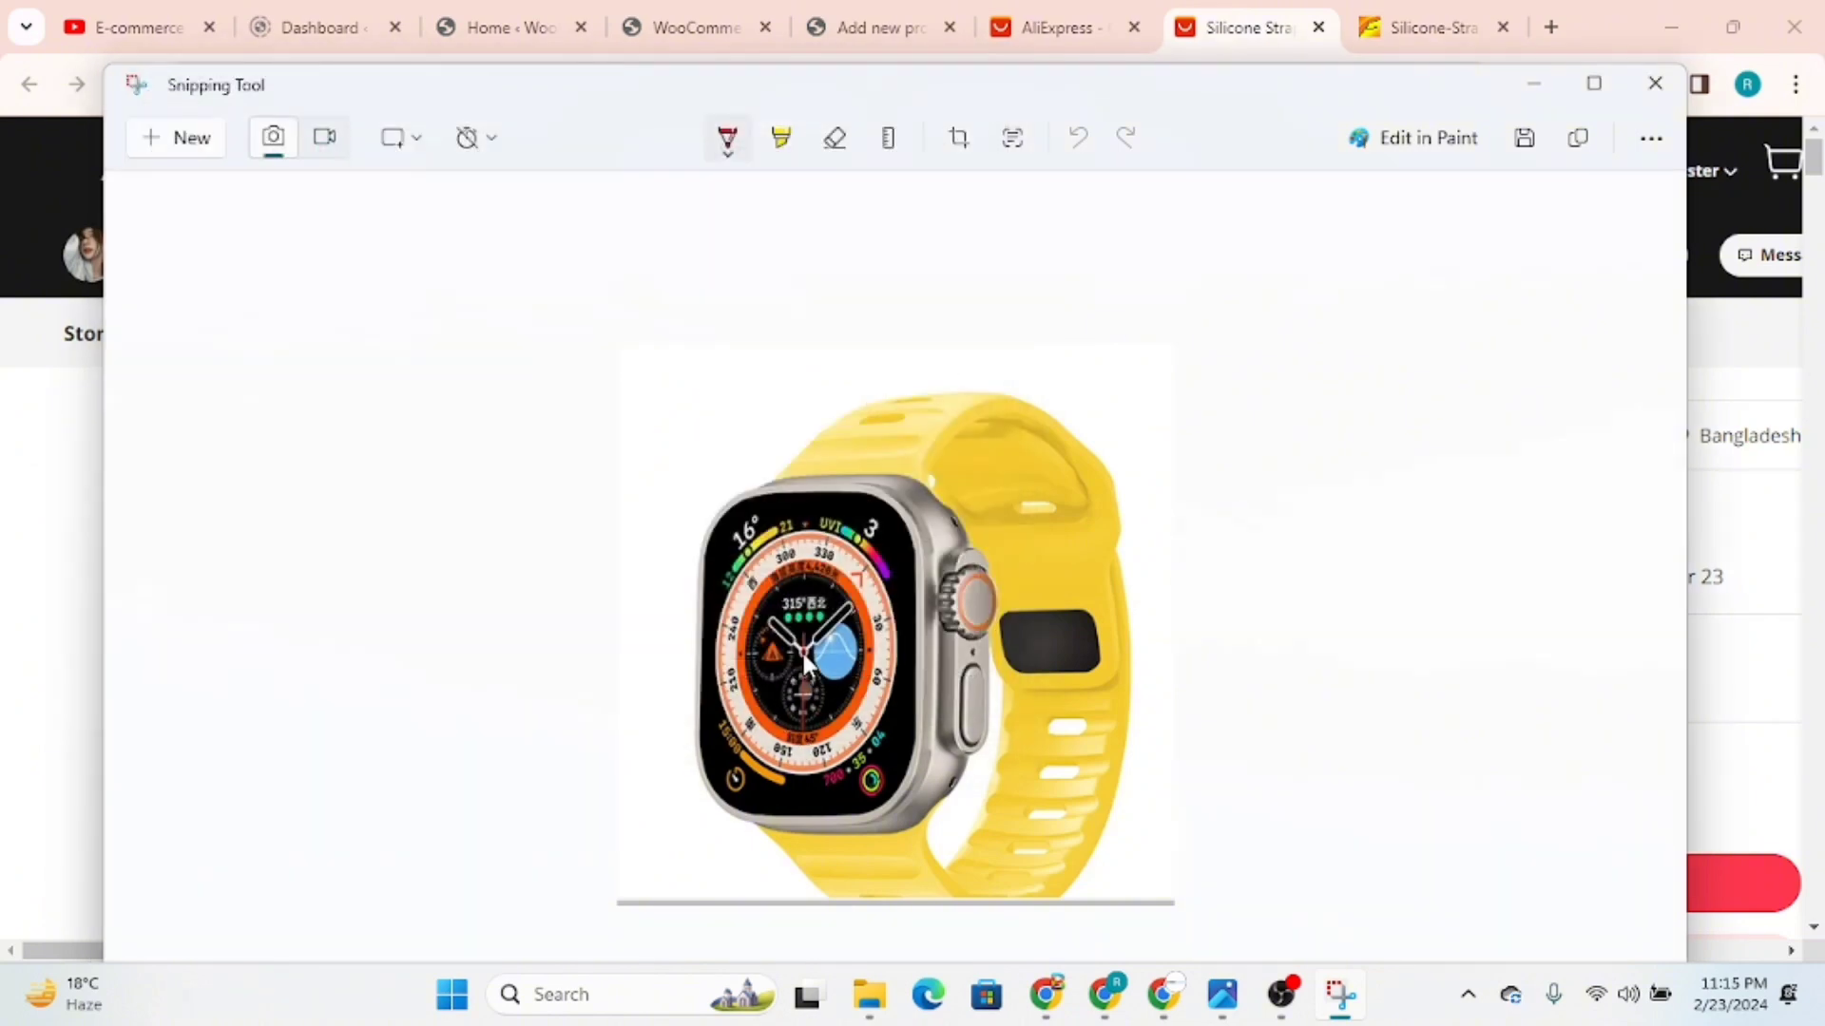
left_click(1654, 98)
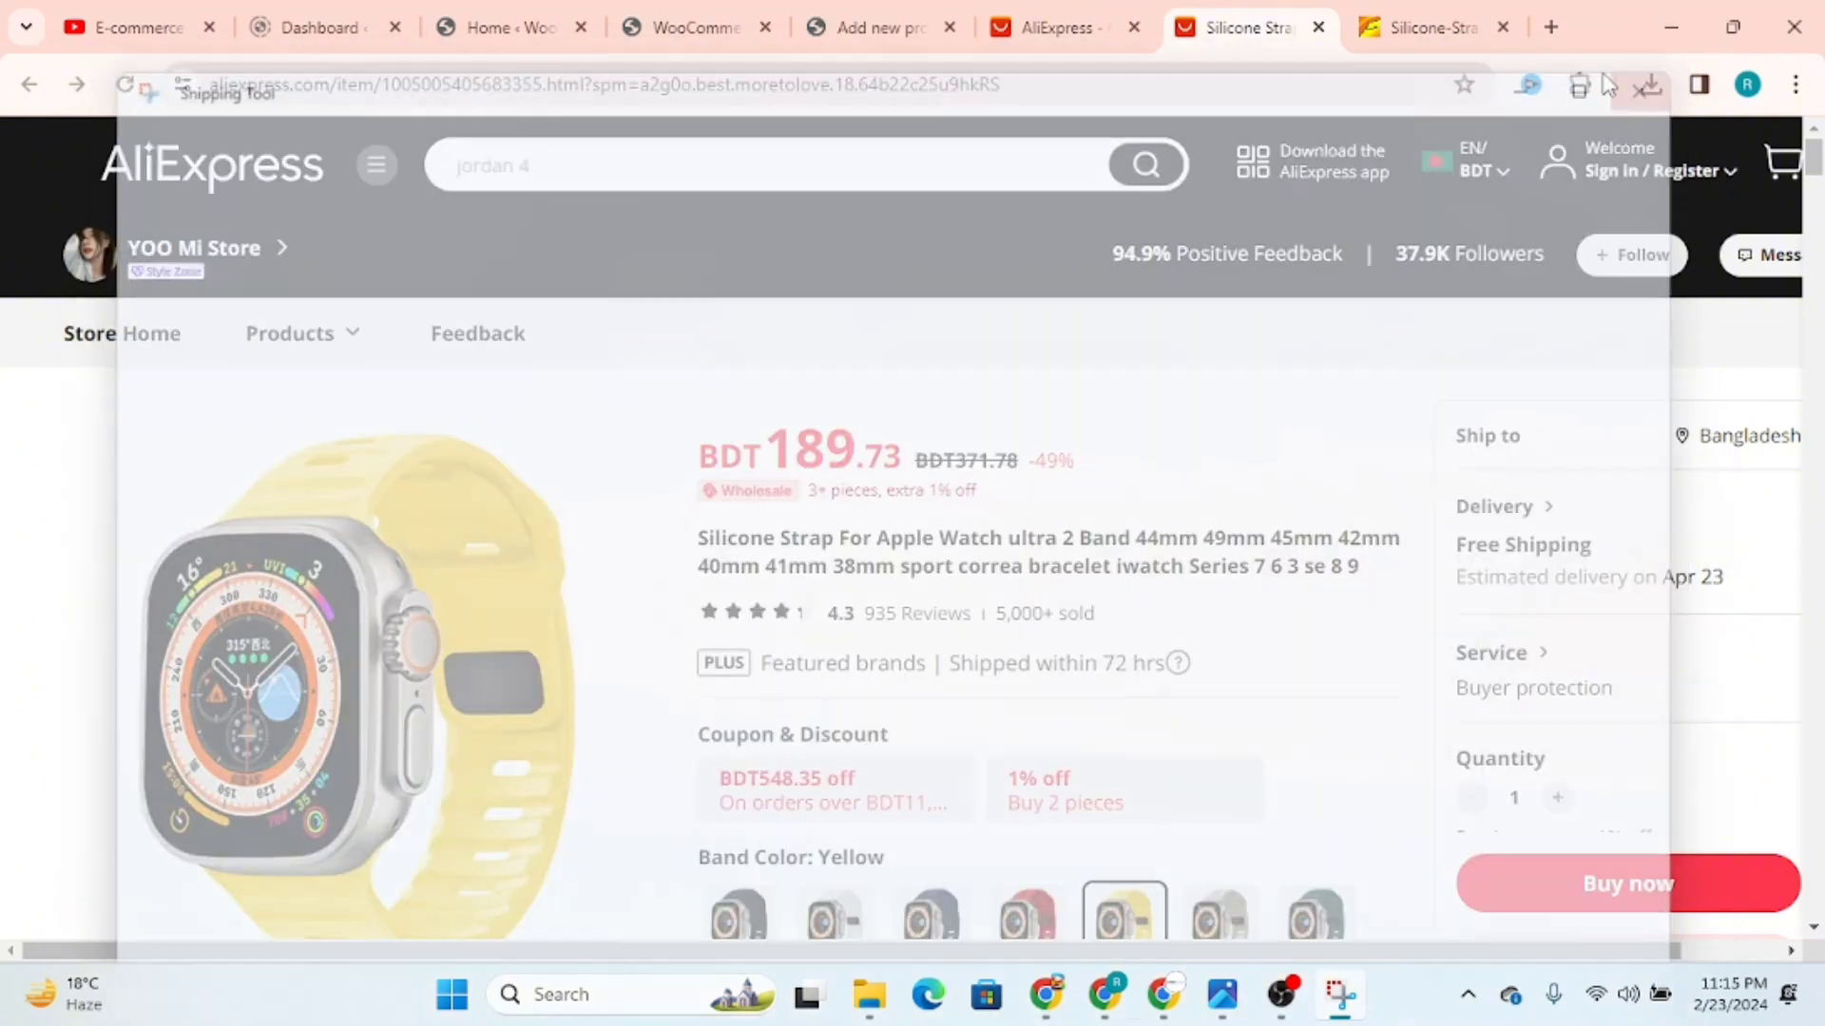
left_click(869, 26)
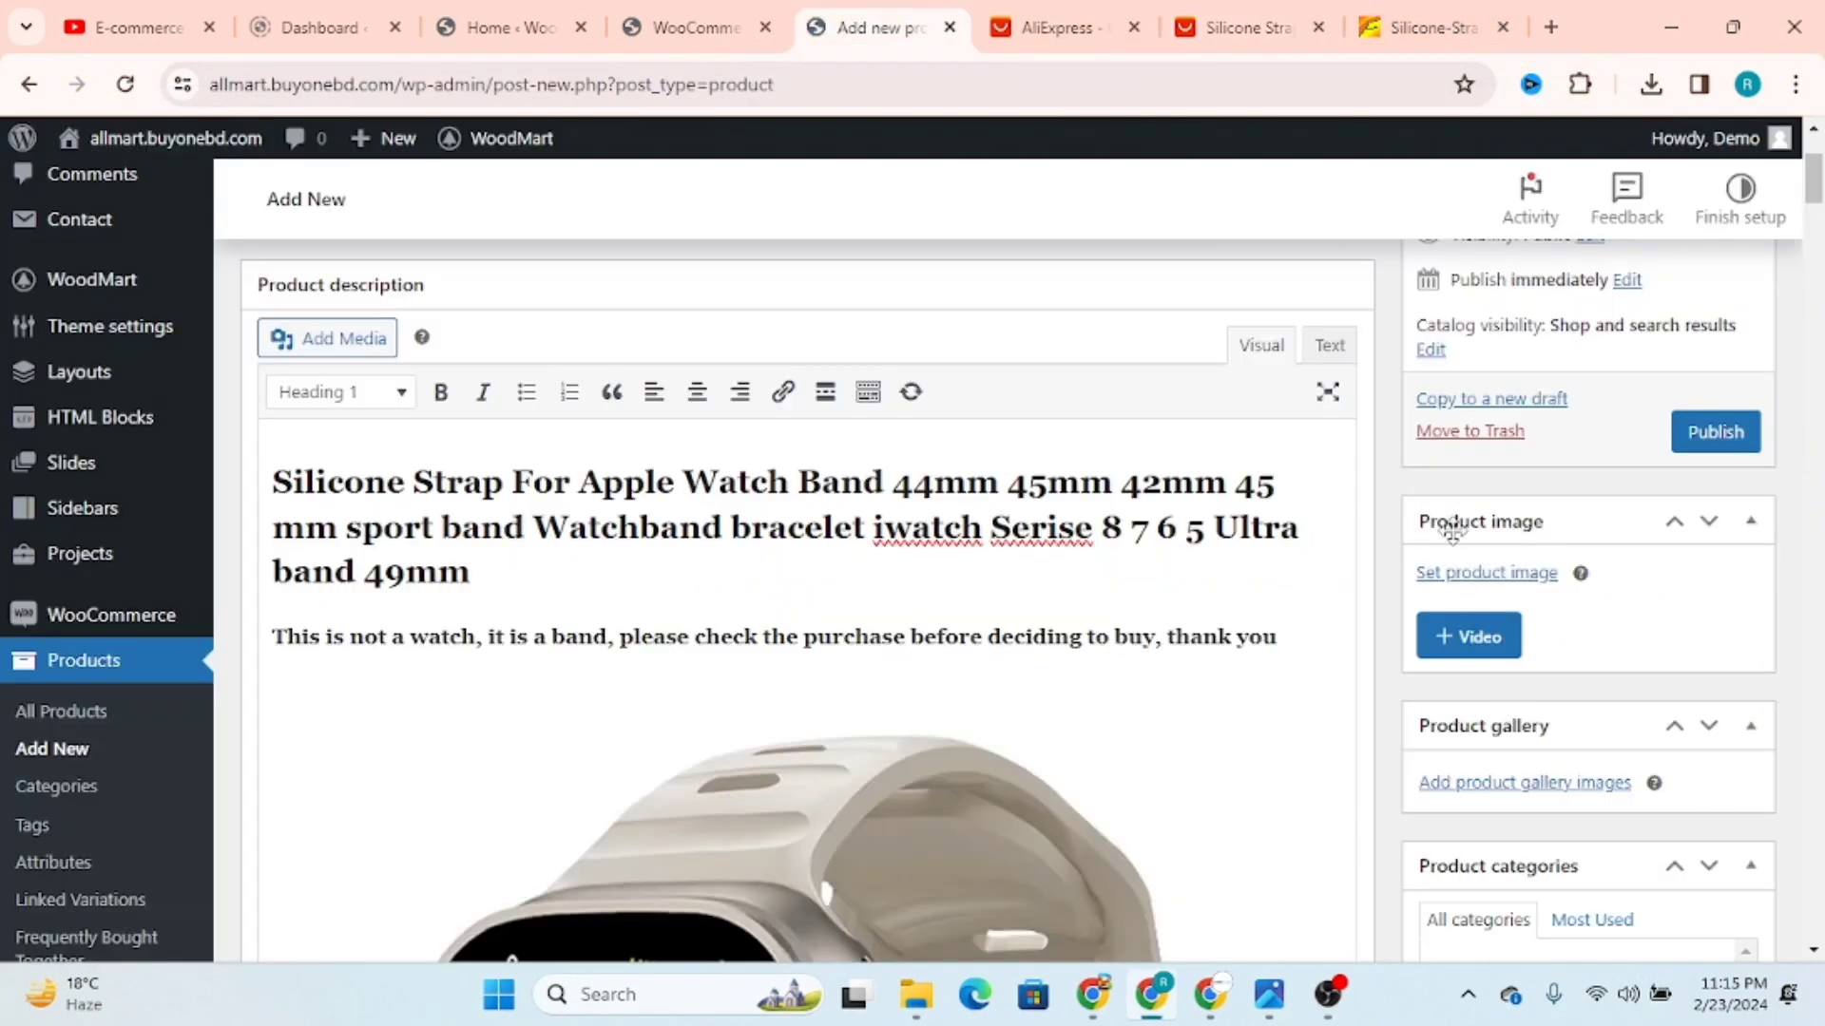
left_click(1473, 577)
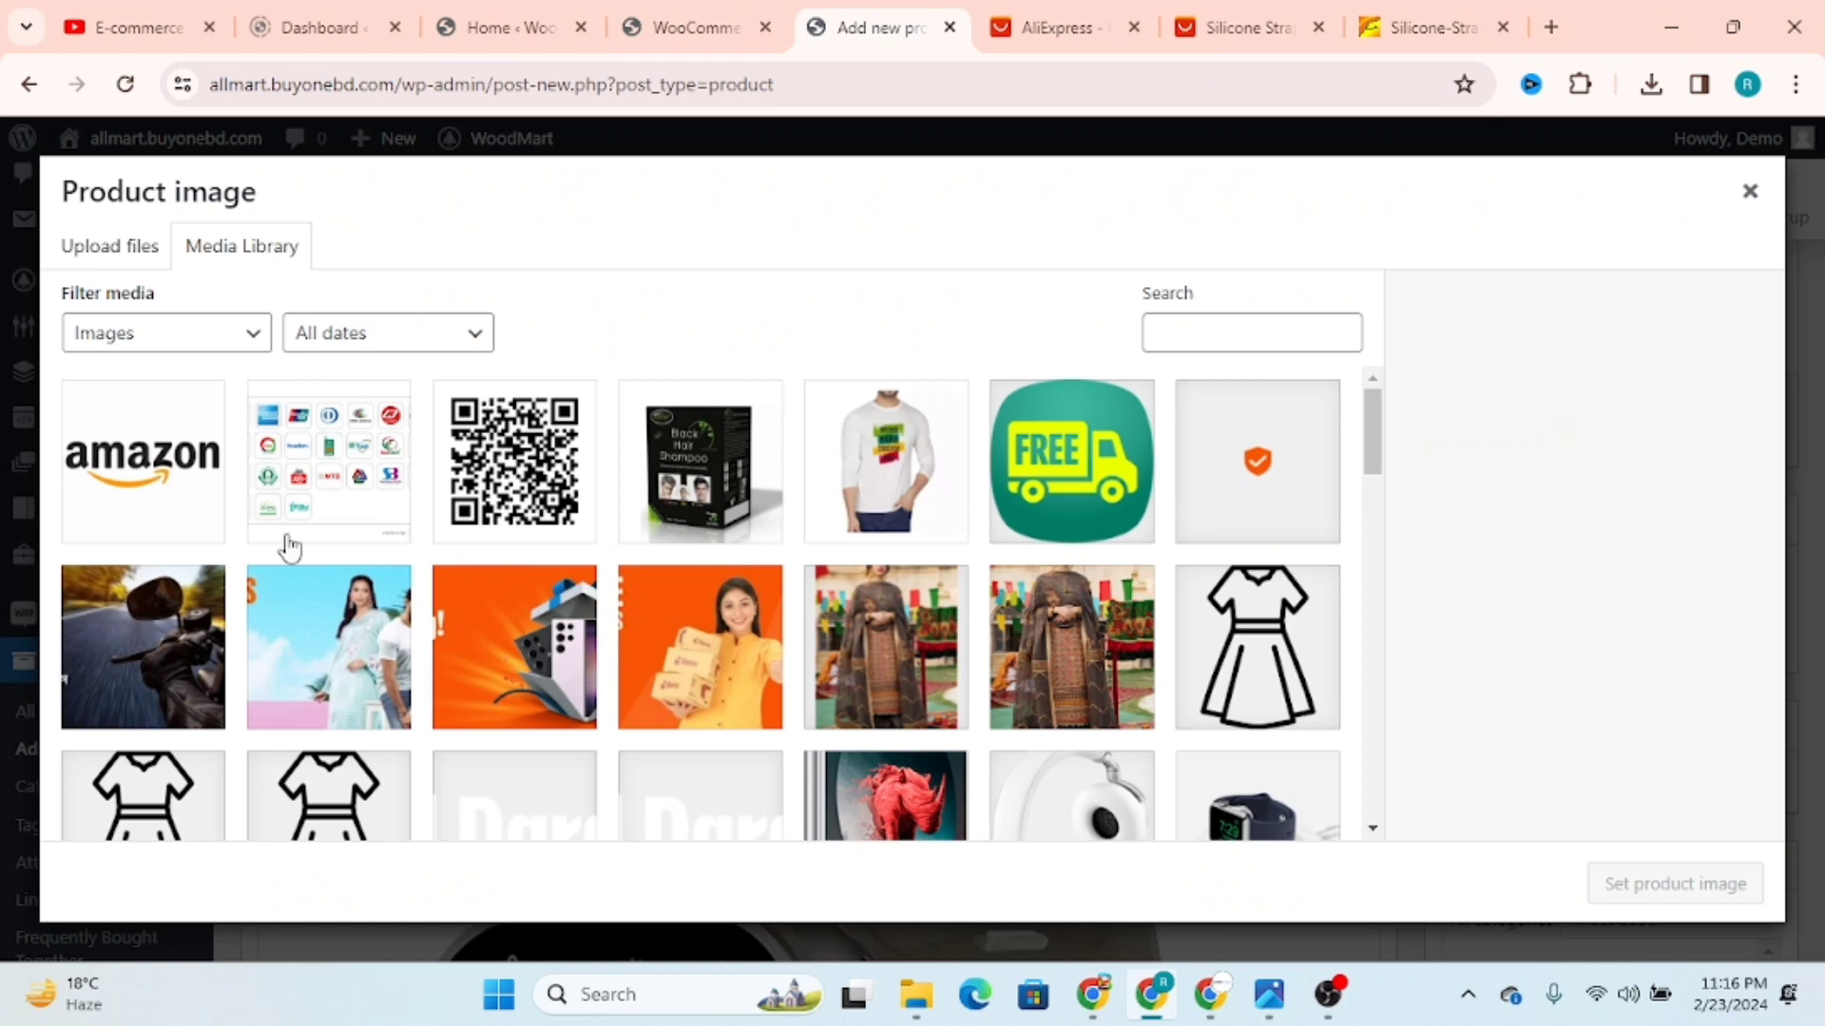
left_click(107, 263)
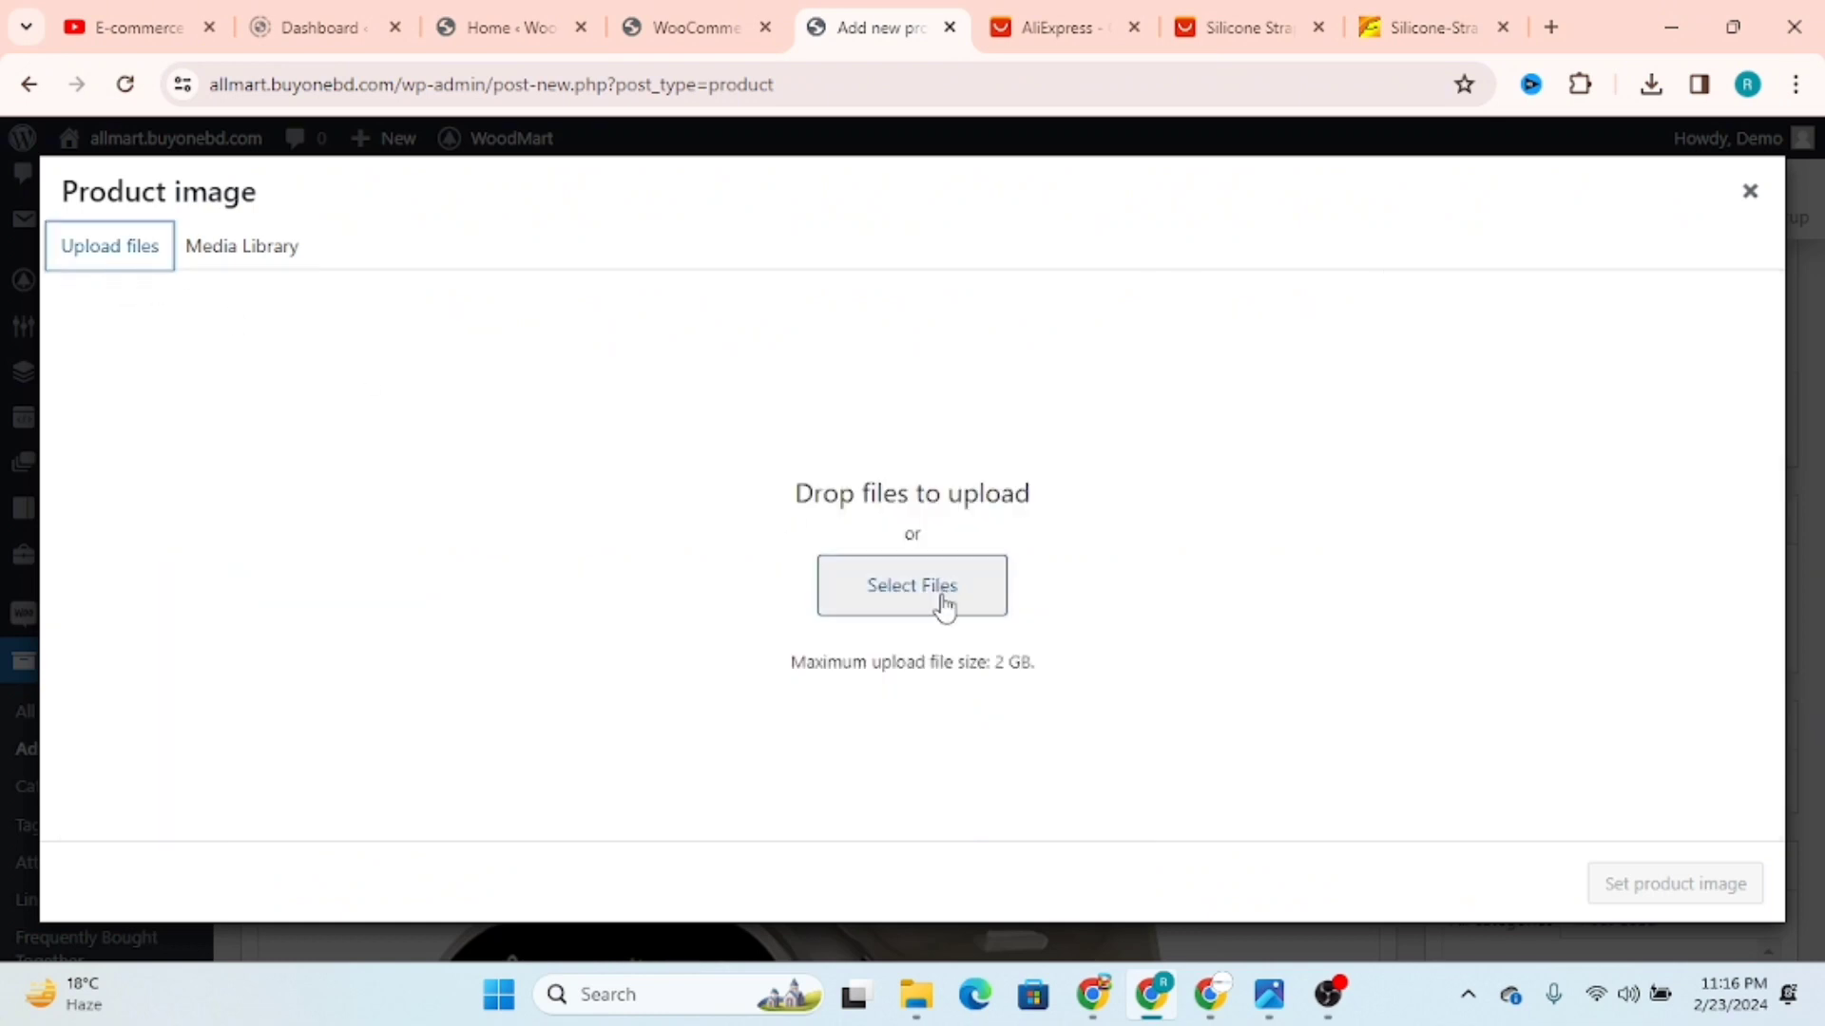
left_click(258, 252)
left_click(138, 255)
left_click(937, 603)
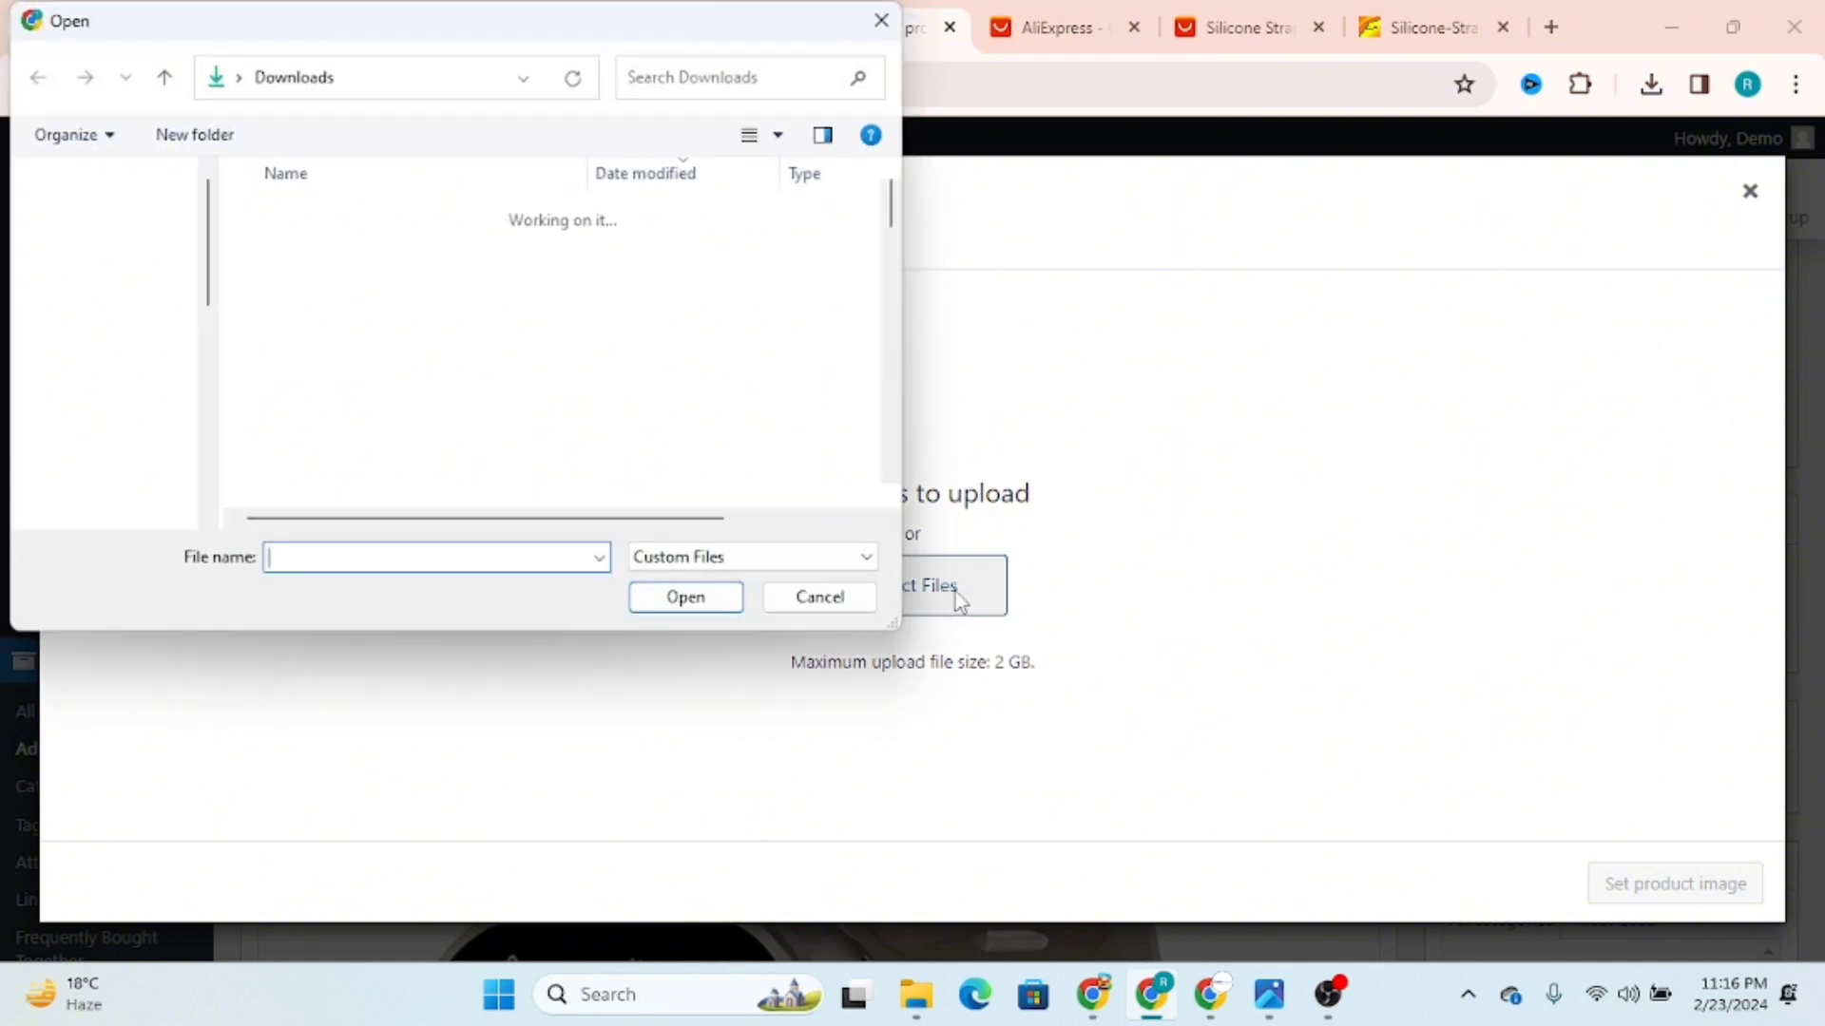
scroll(161, 475, "down", 5)
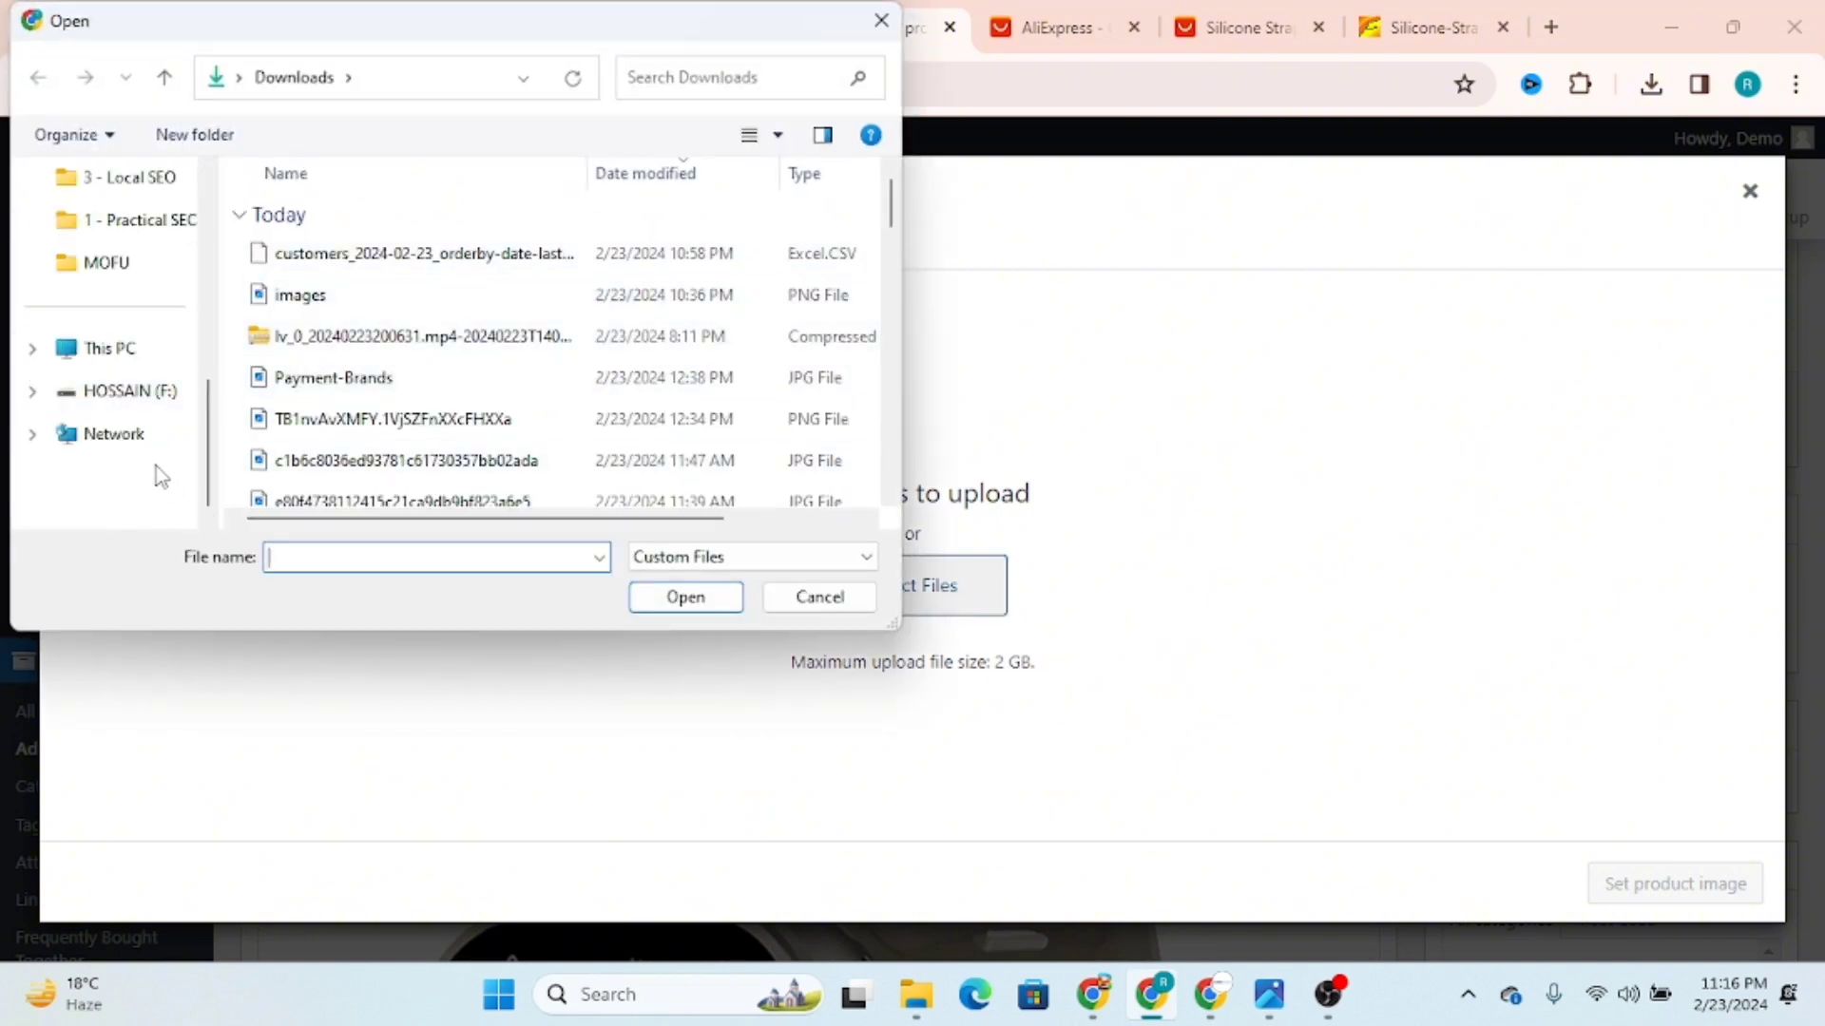
scroll(142, 427, "up", 5)
left_click(116, 264)
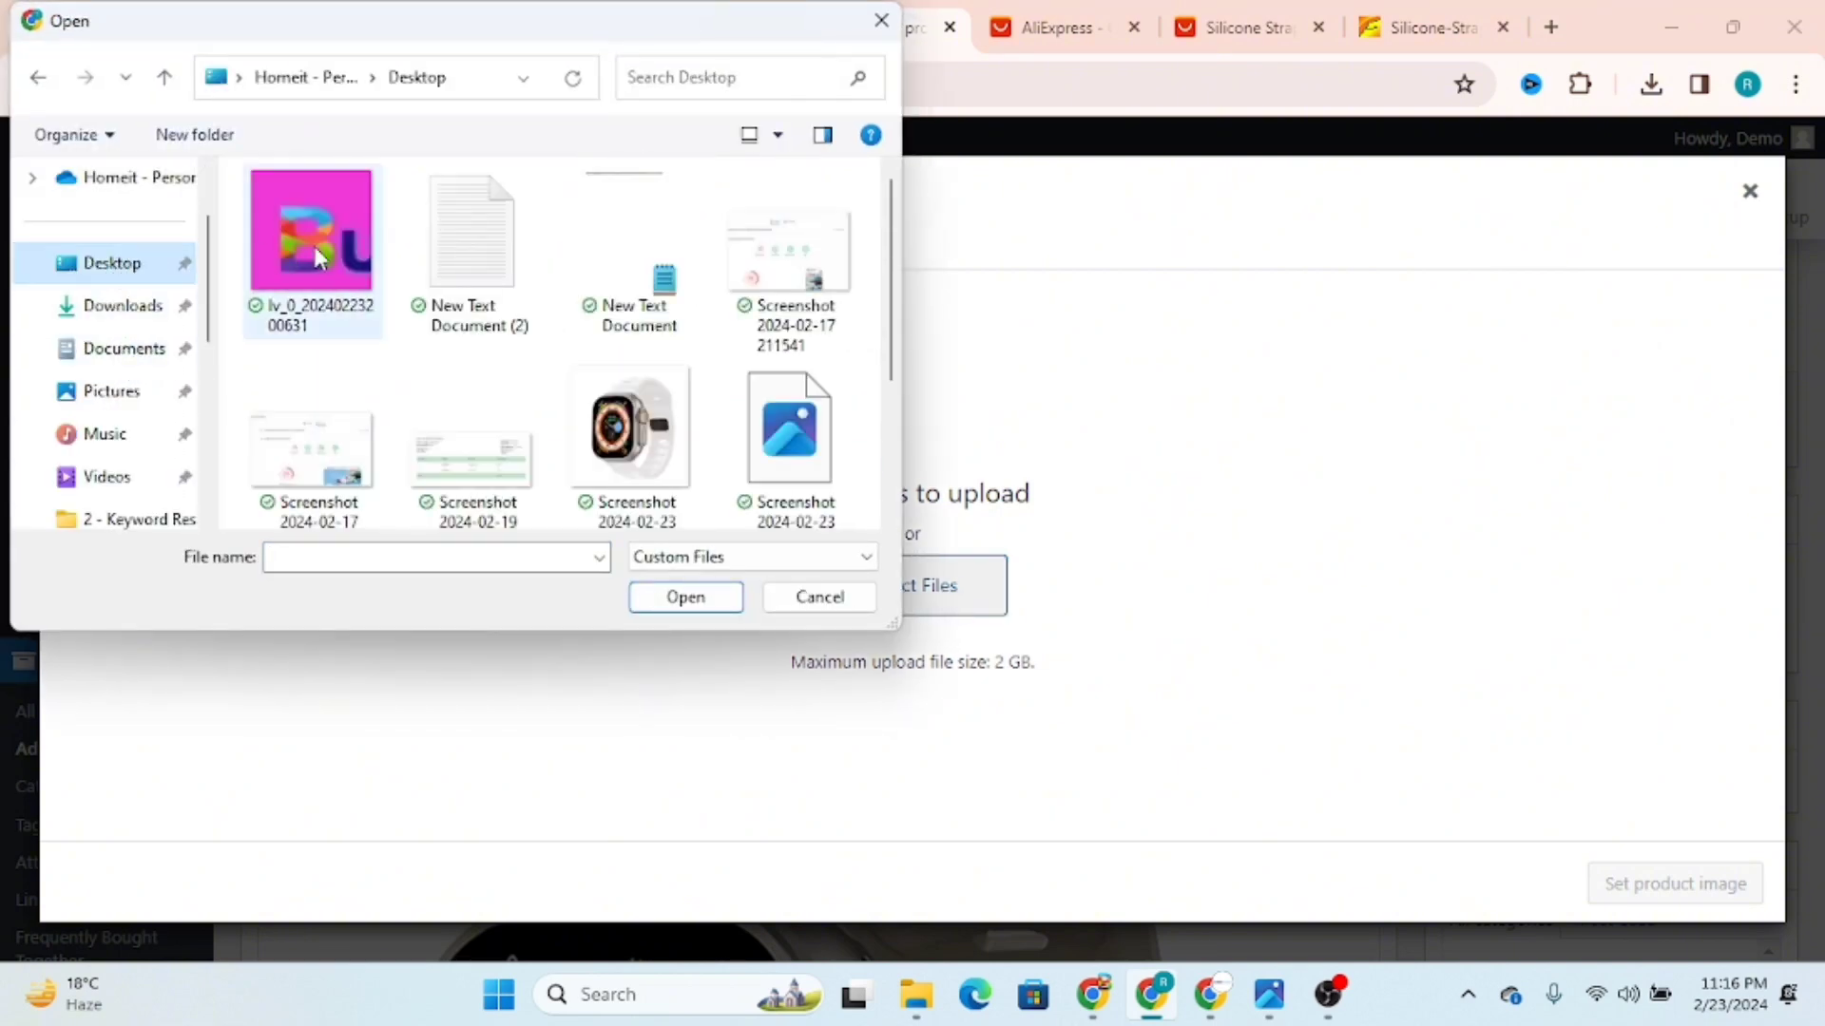
left_click(660, 472)
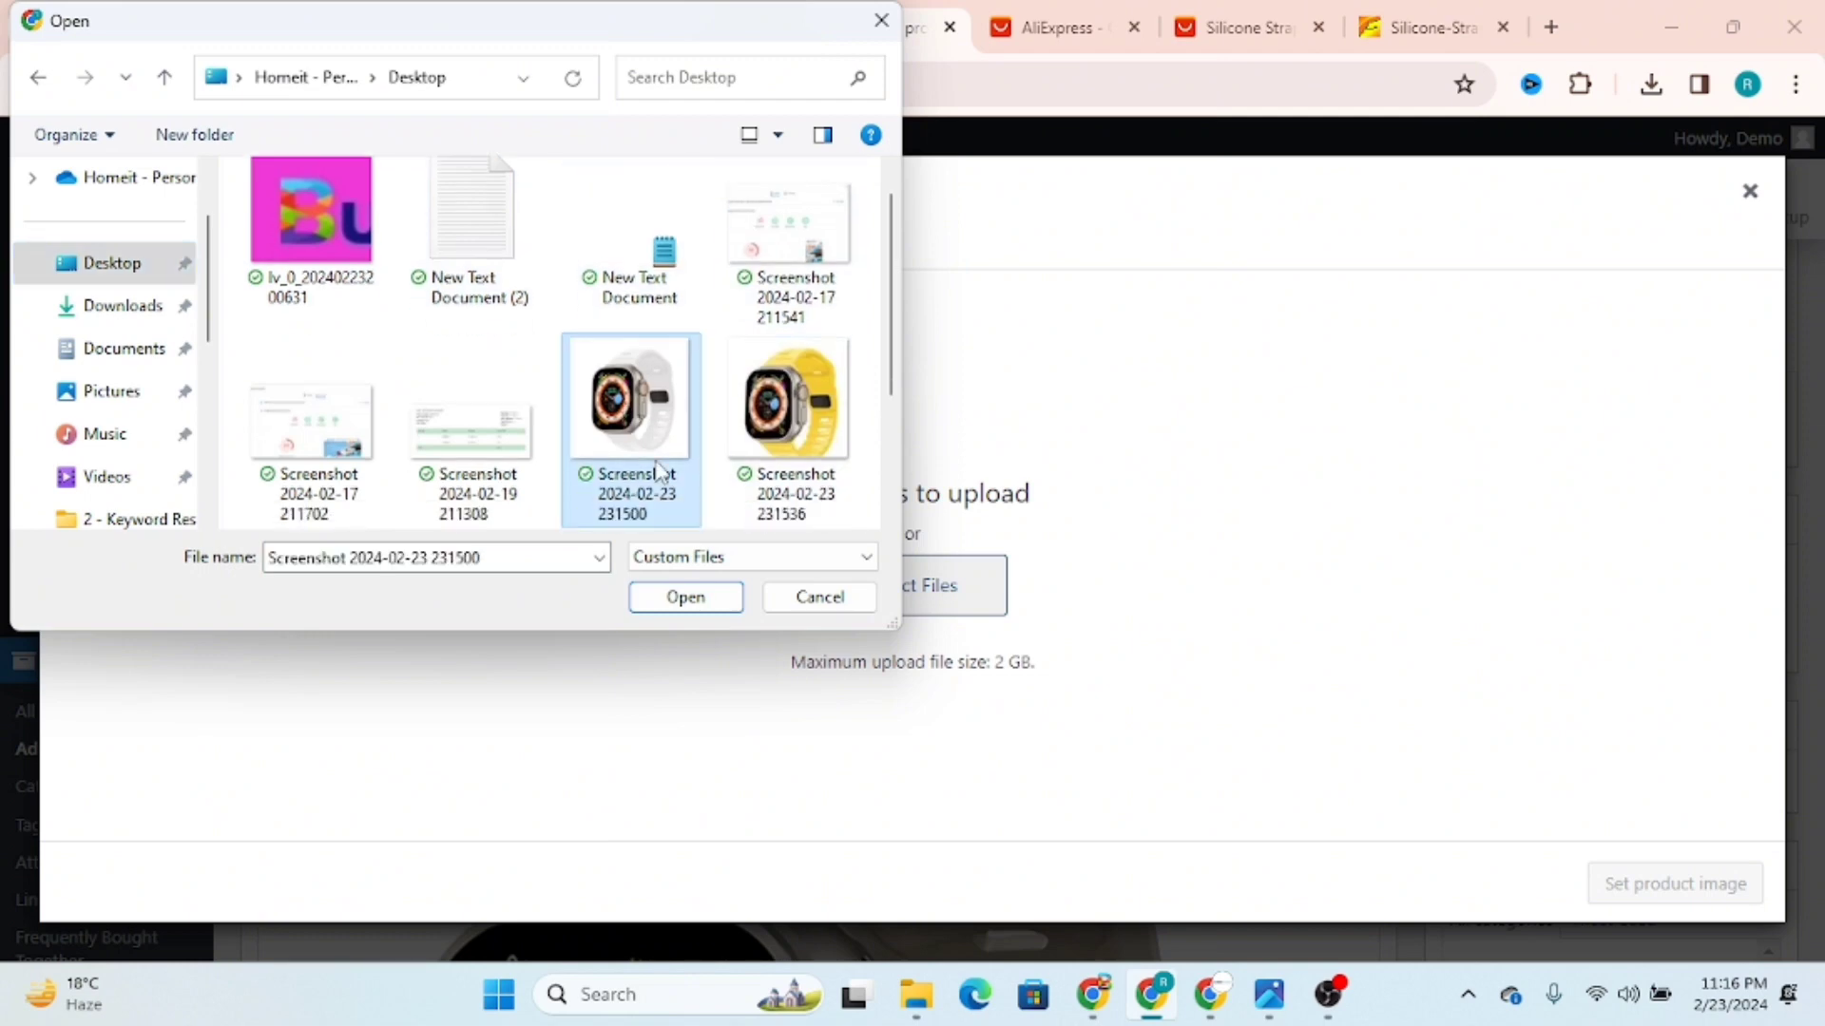
left_click(686, 597)
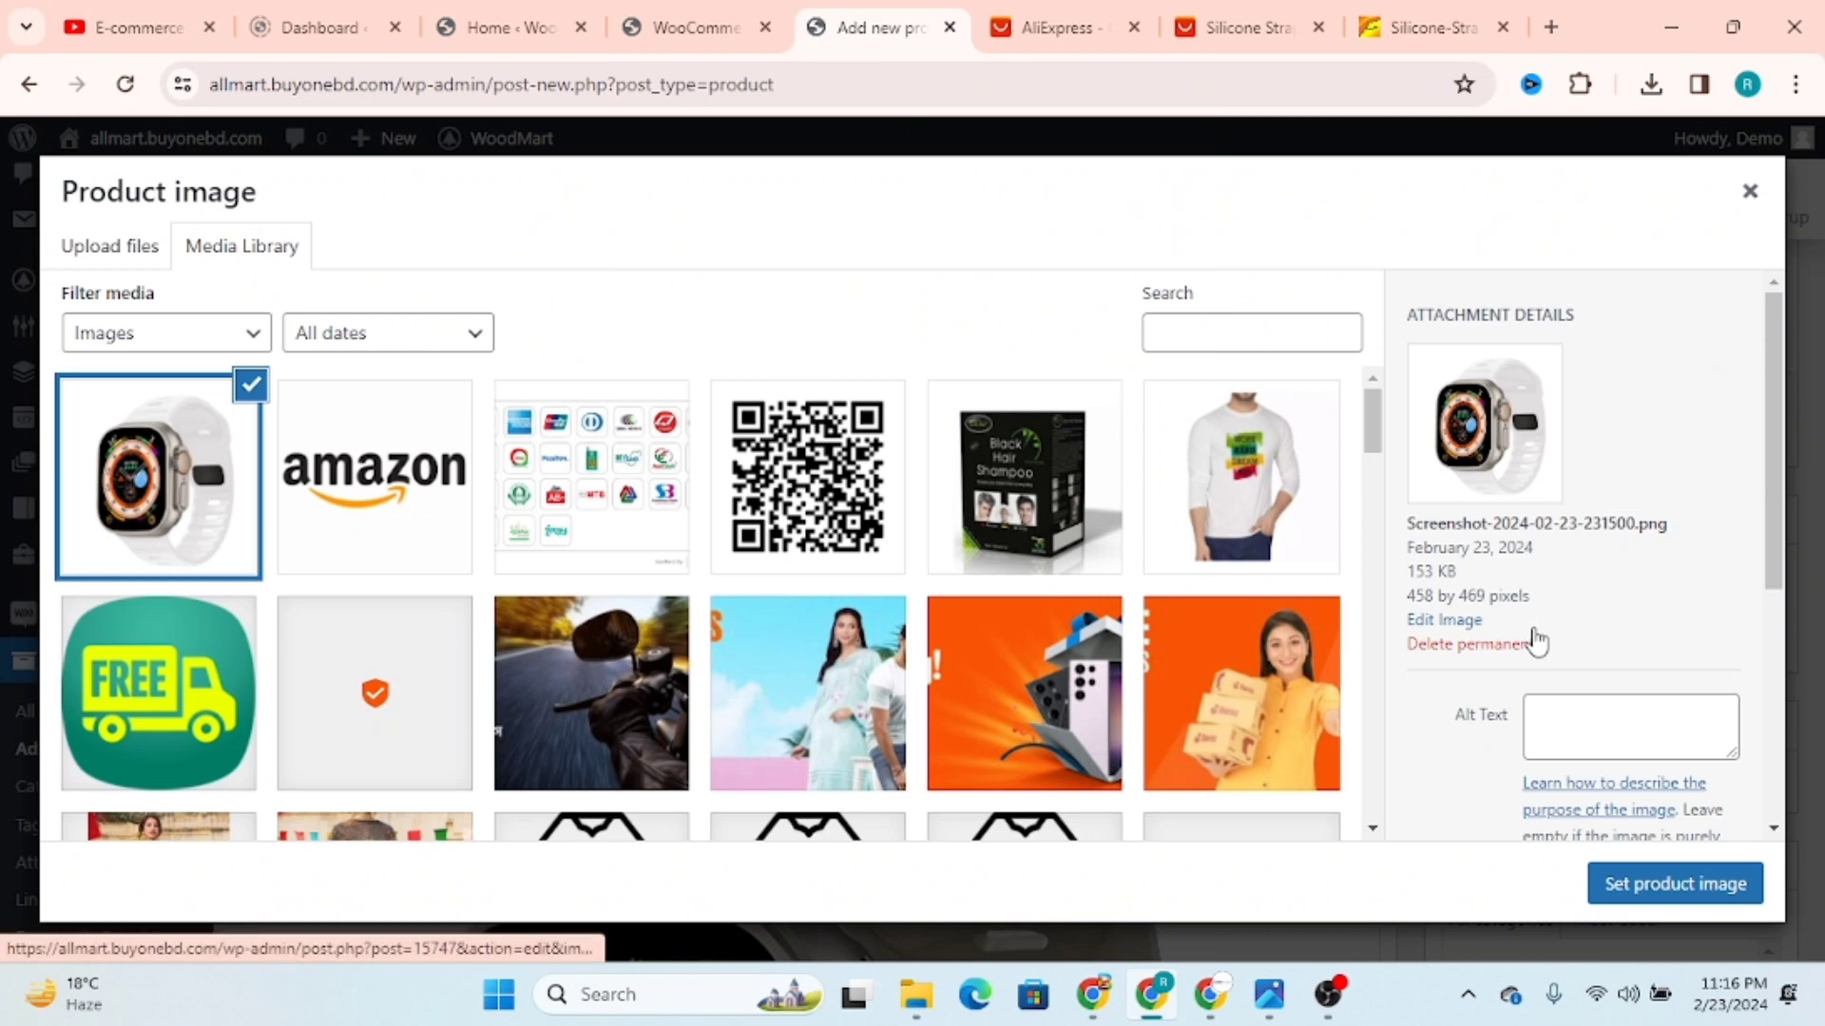
Step: Set the uploaded white strap picture as the product image, leaving its alt text and caption empty
left_click(1548, 716)
scroll(1584, 737, "down", 2)
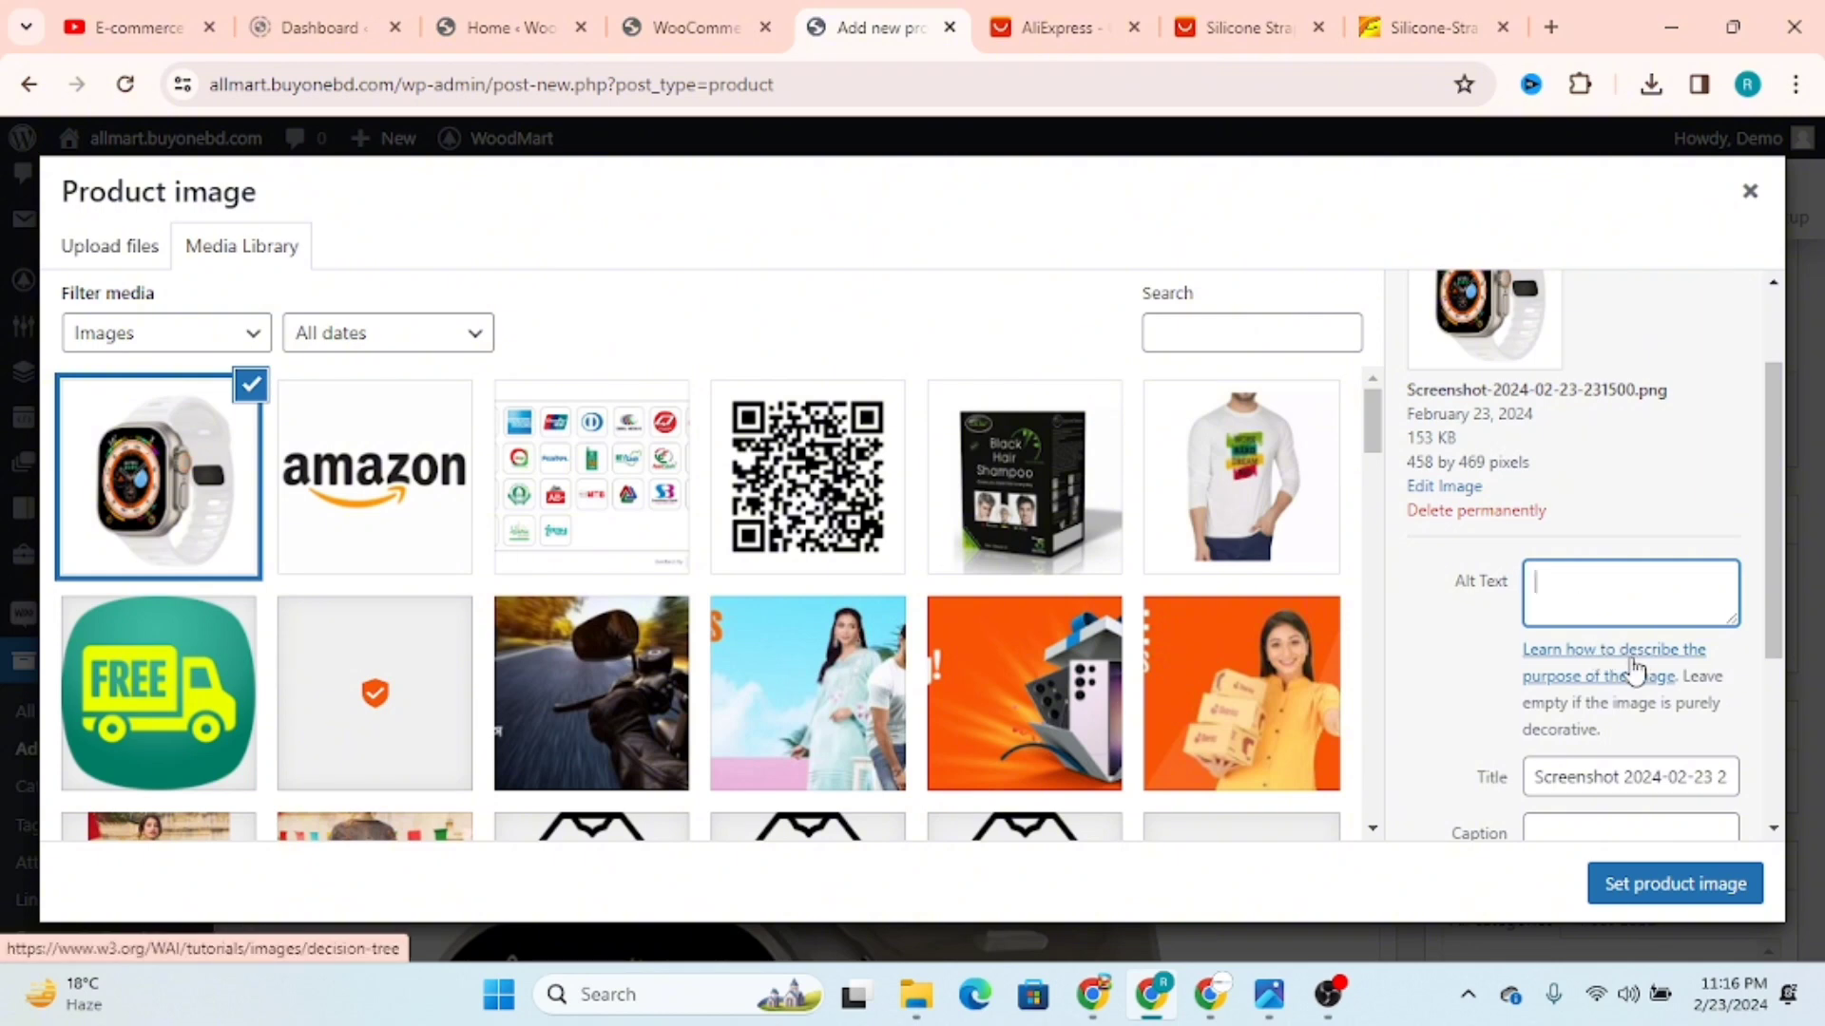
scroll(1620, 689, "down", 2)
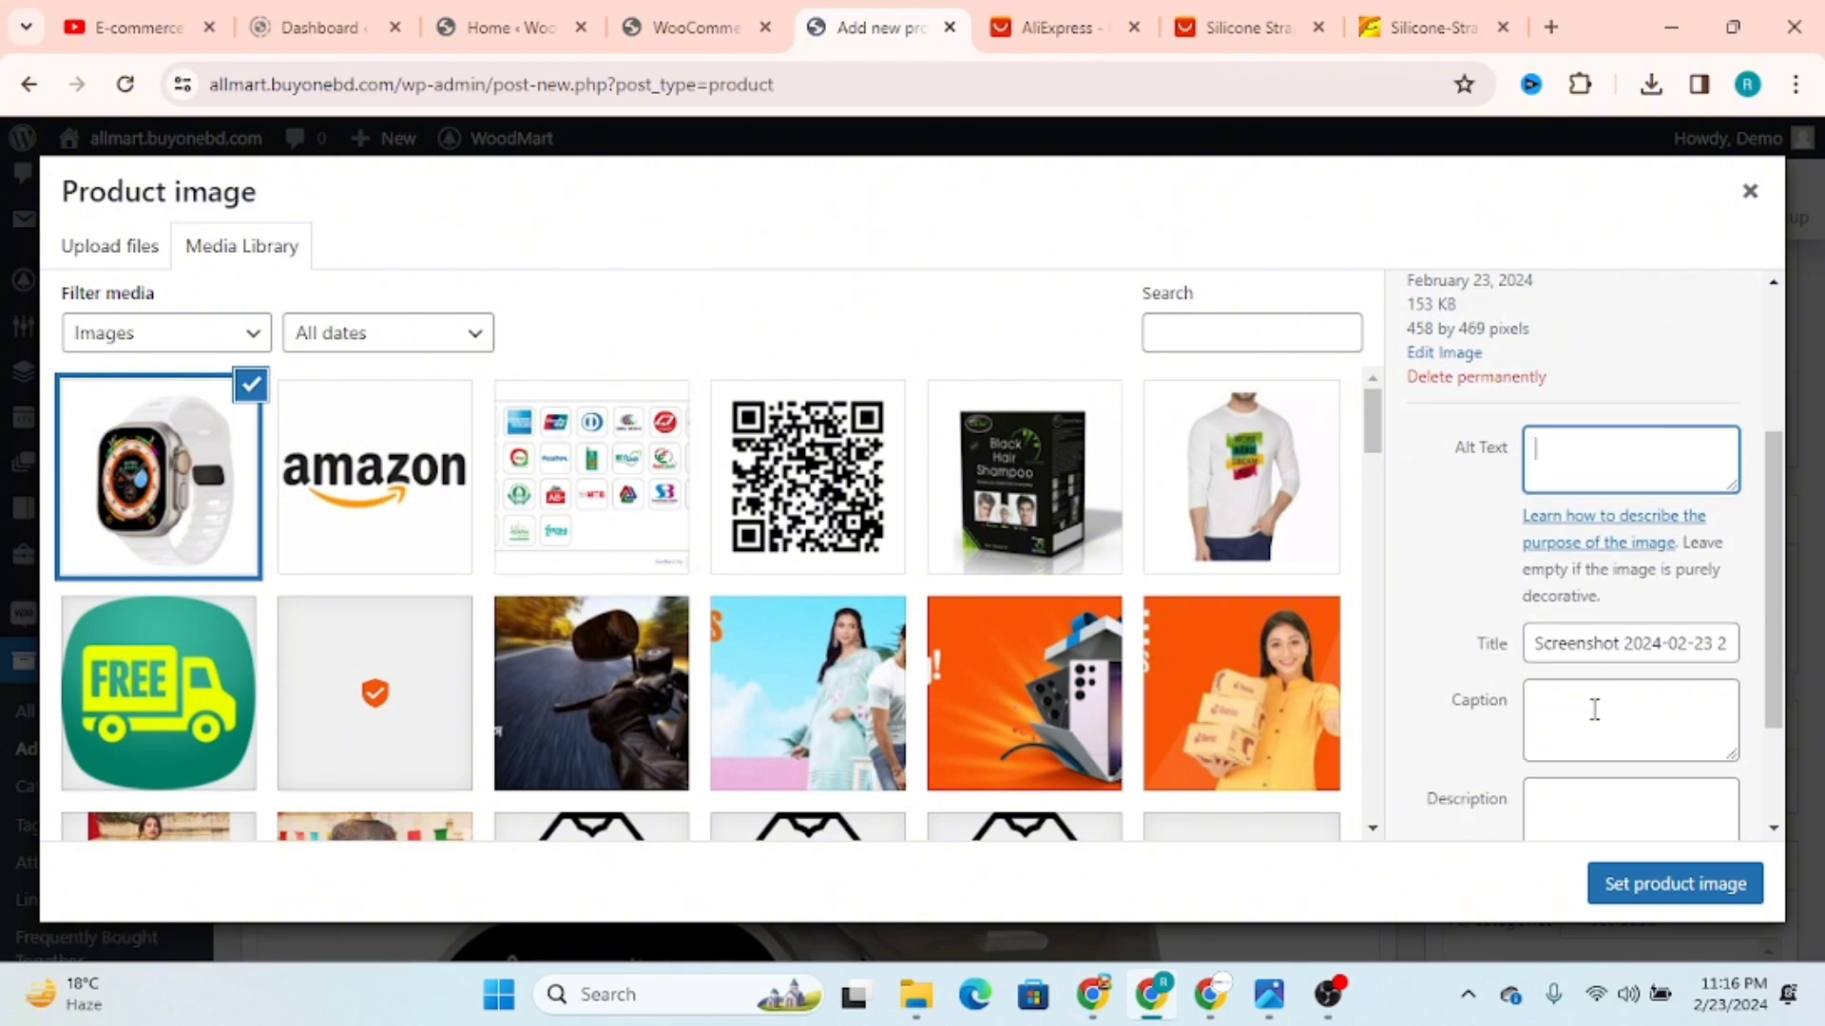
left_click(1677, 886)
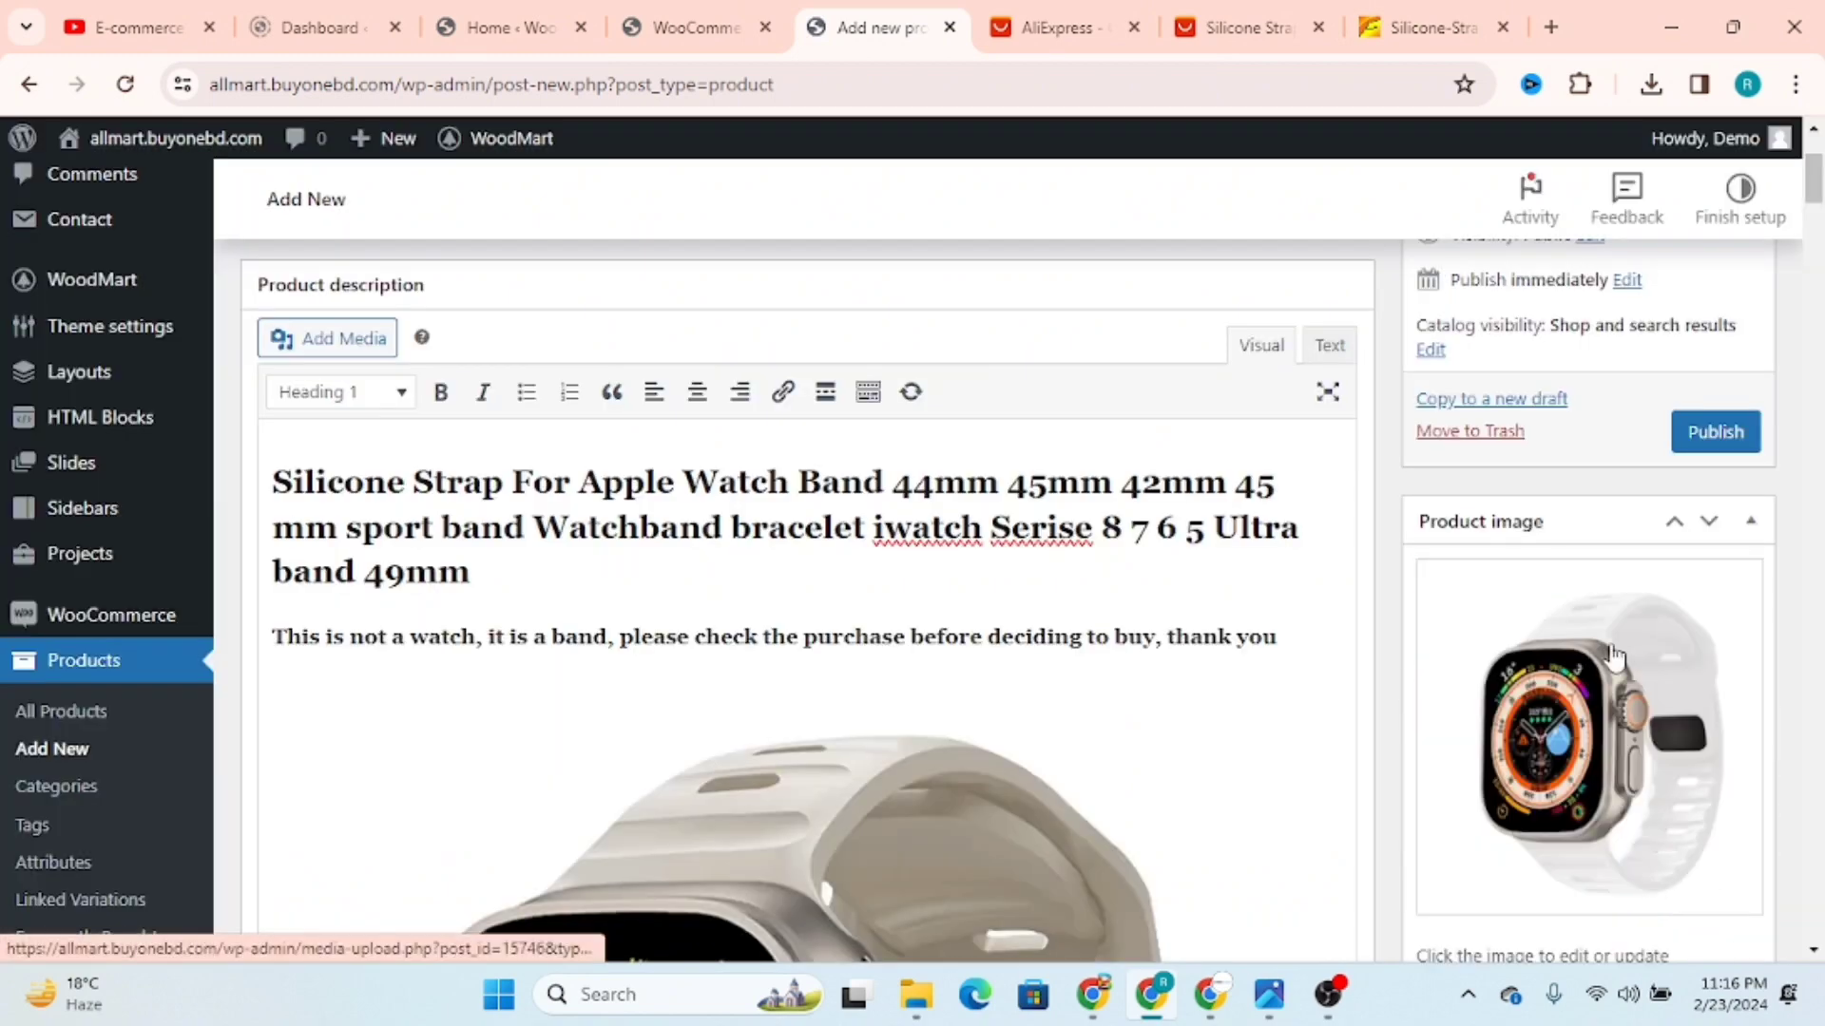
Step: Start adding a product gallery video with YouTube as the video source
scroll(1620, 670, "down", 4)
scroll(1578, 665, "down", 1)
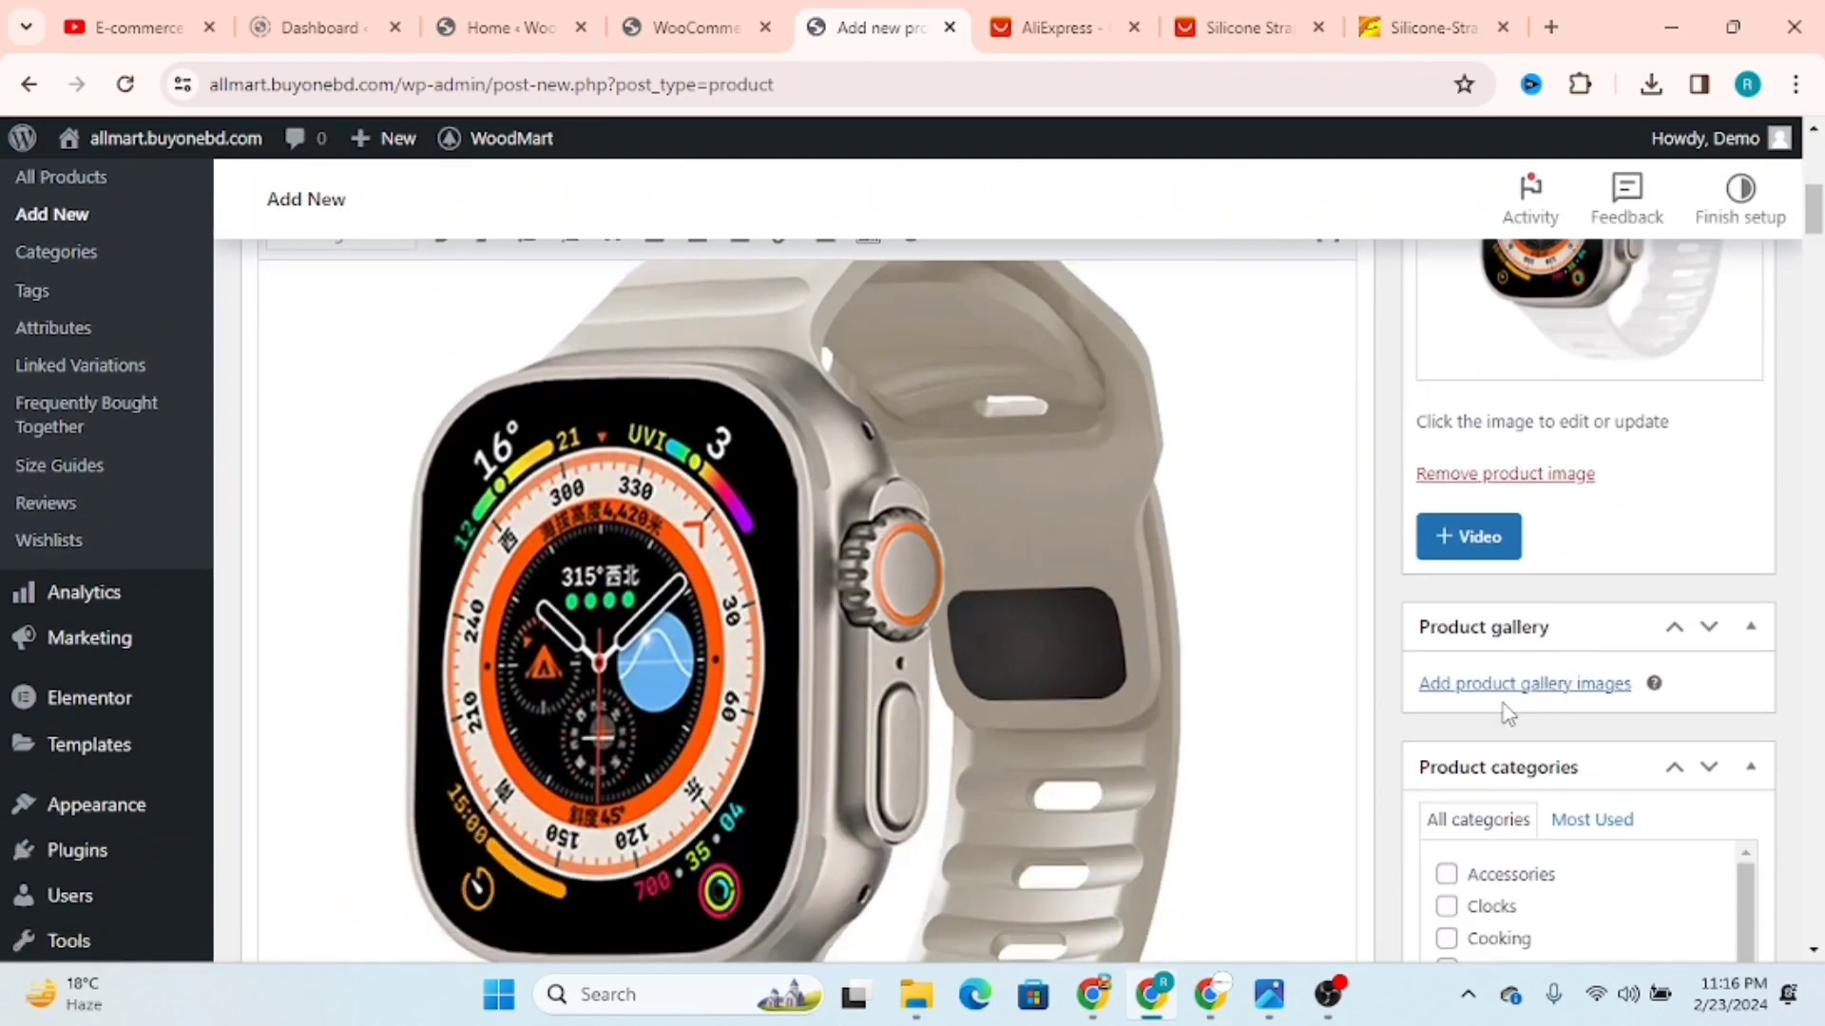
left_click(1489, 555)
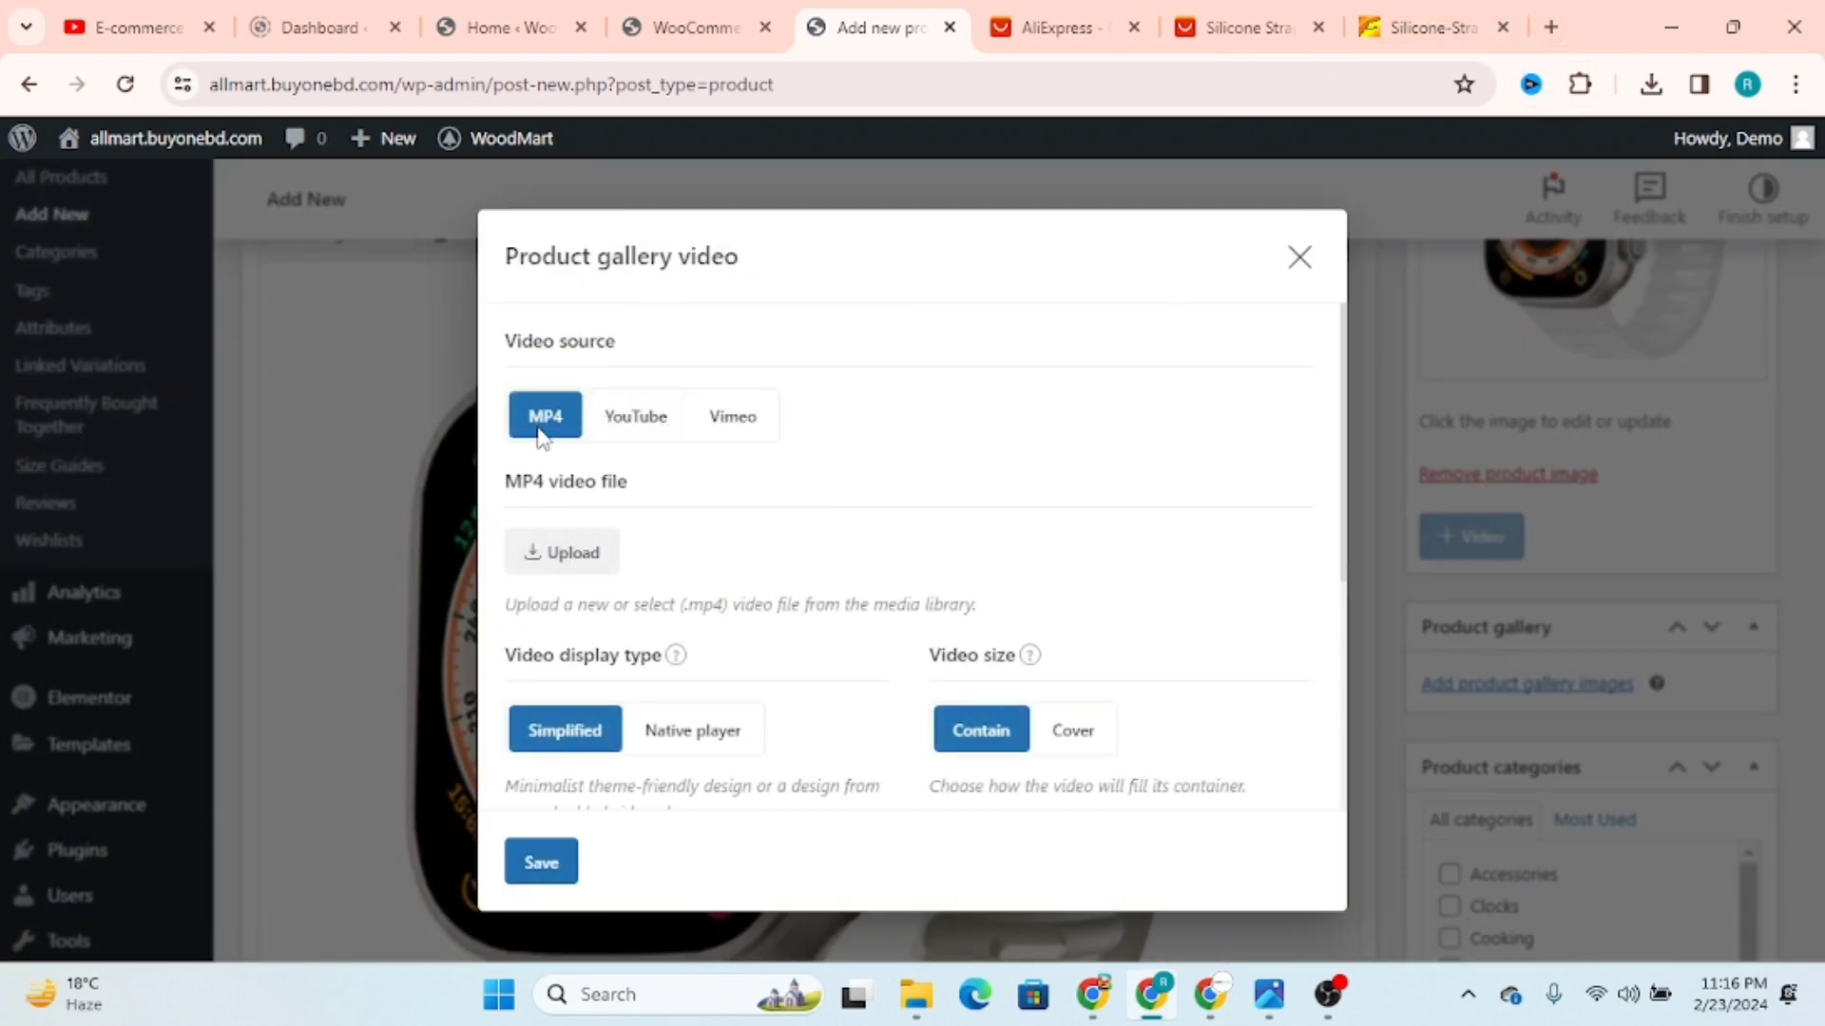
left_click(646, 430)
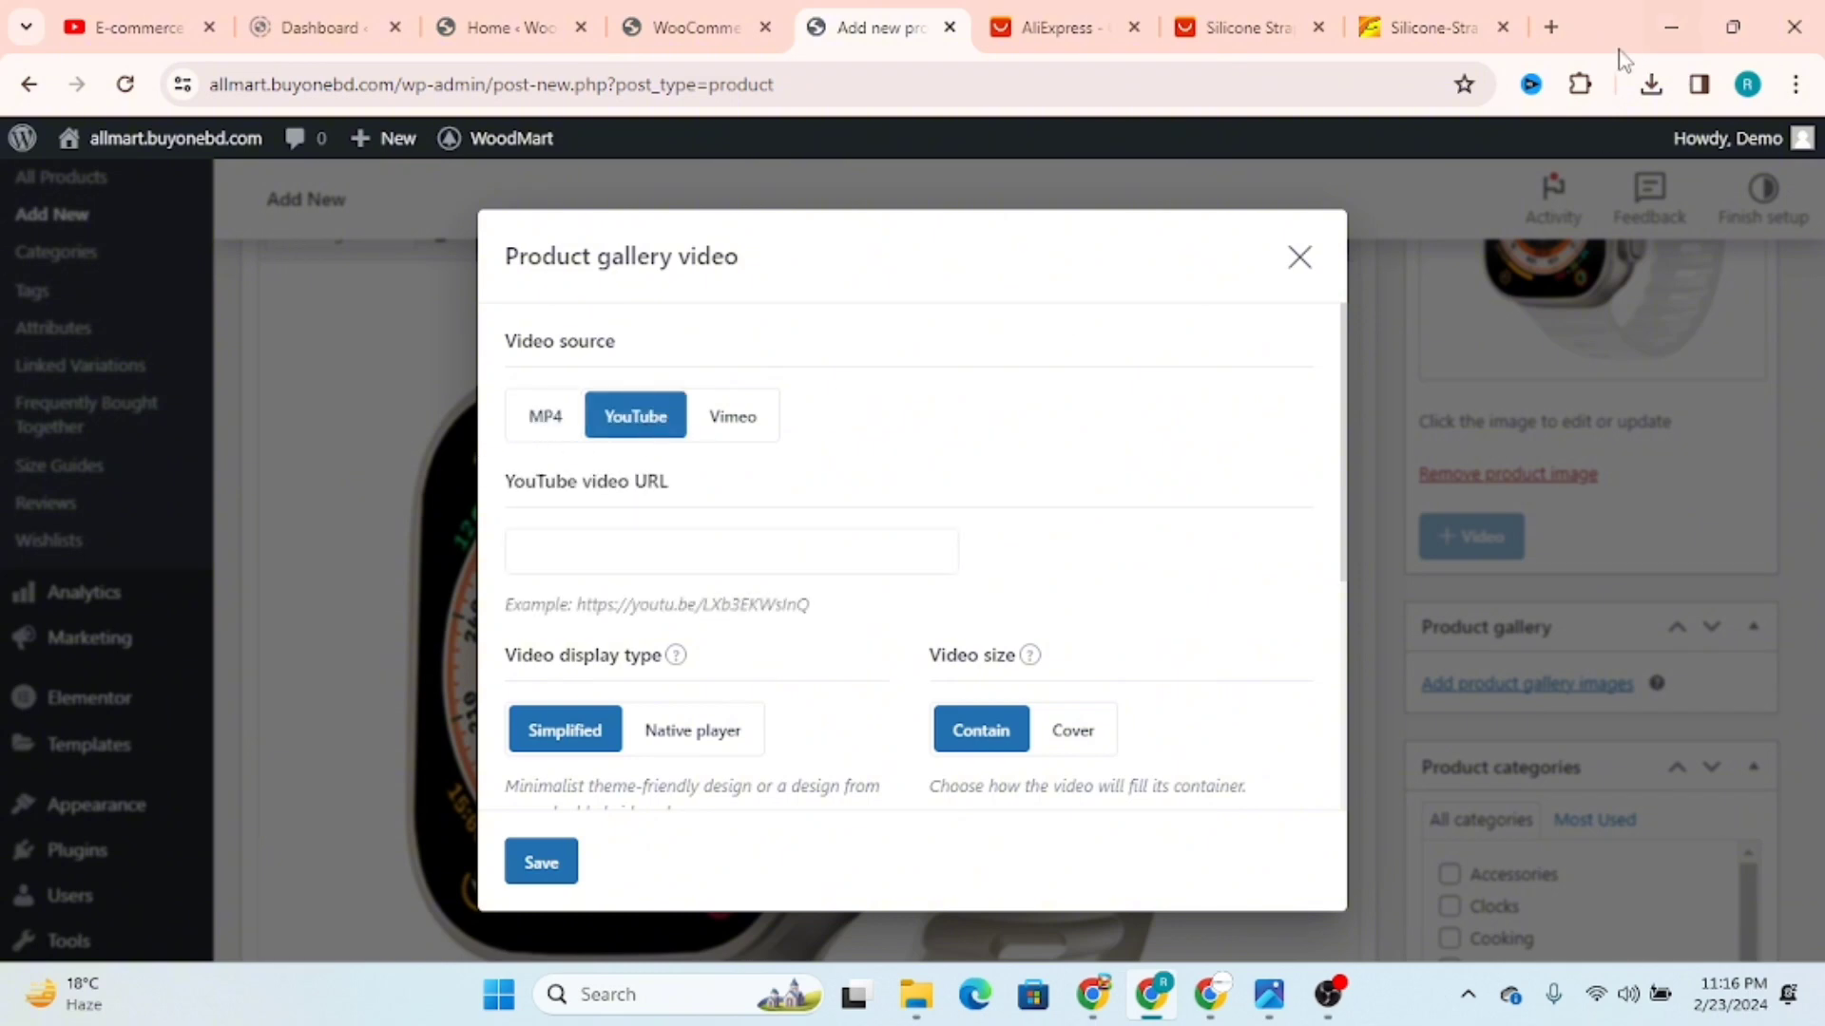
Step: Open the Part-07 WordPress dashboard video on the YouTube channel page and copy its URL
left_click(1551, 27)
left_click(122, 22)
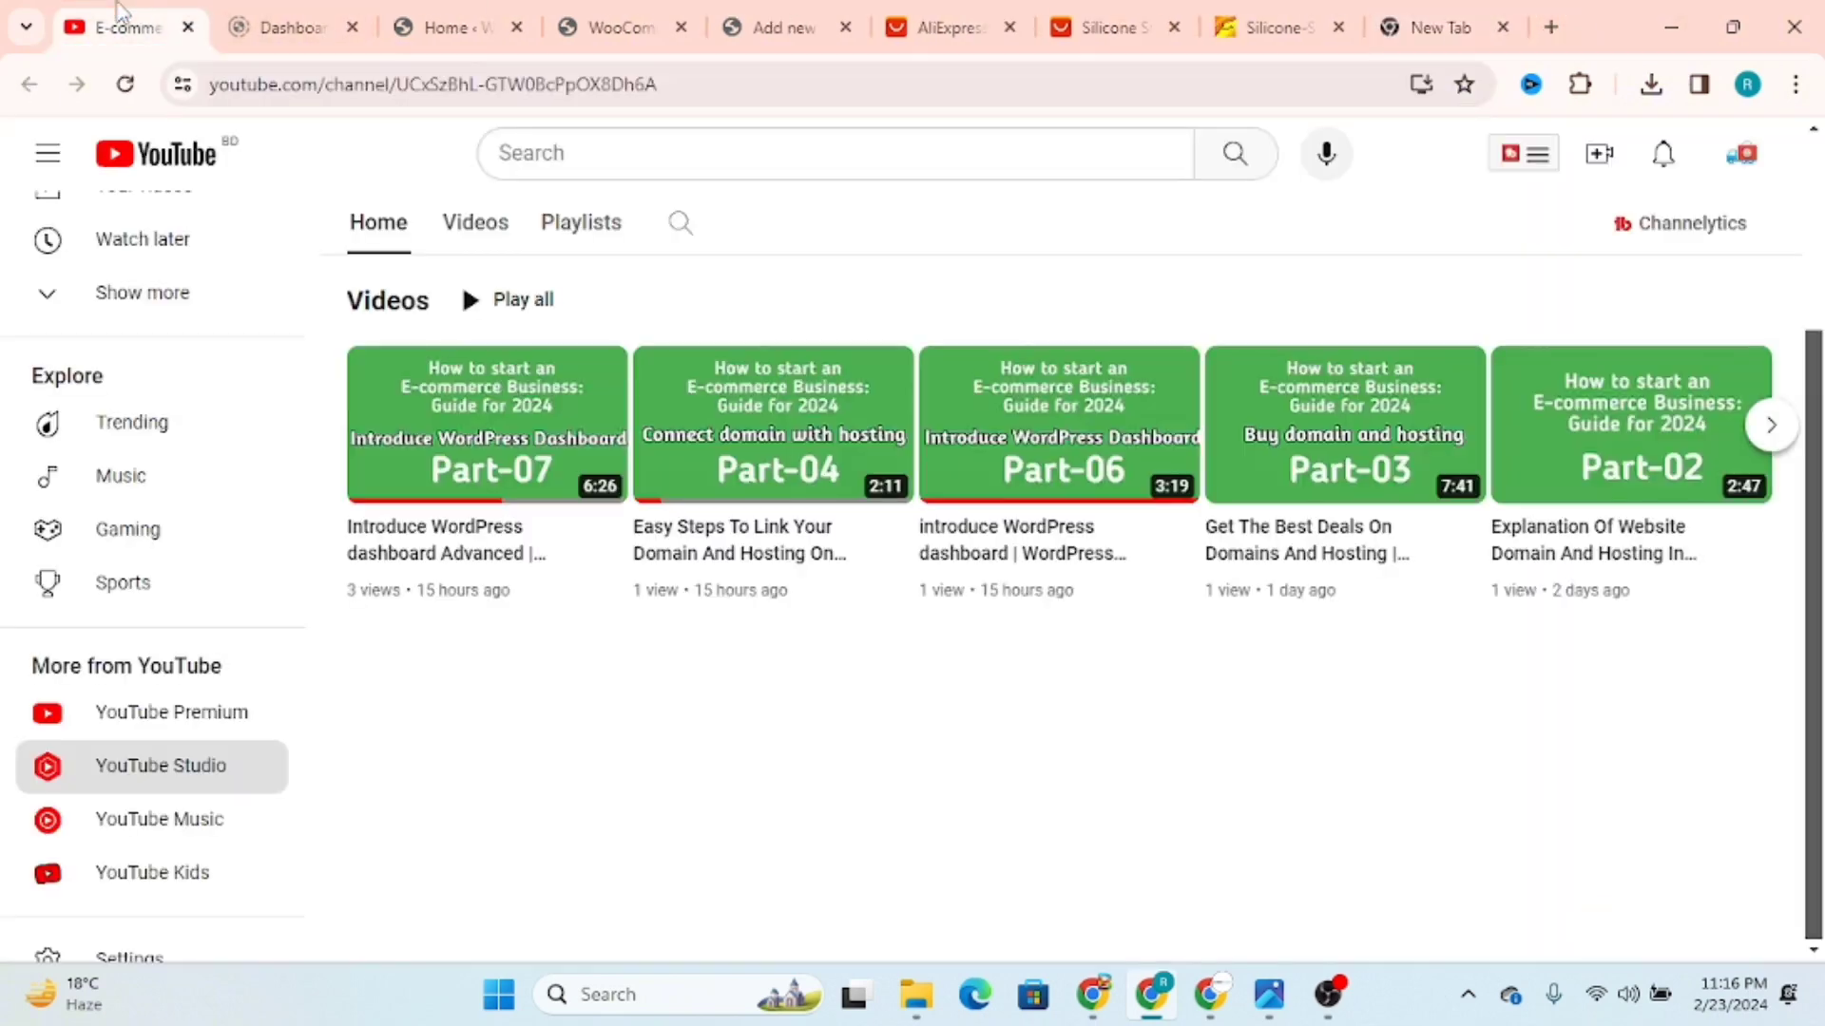
left_click(570, 428)
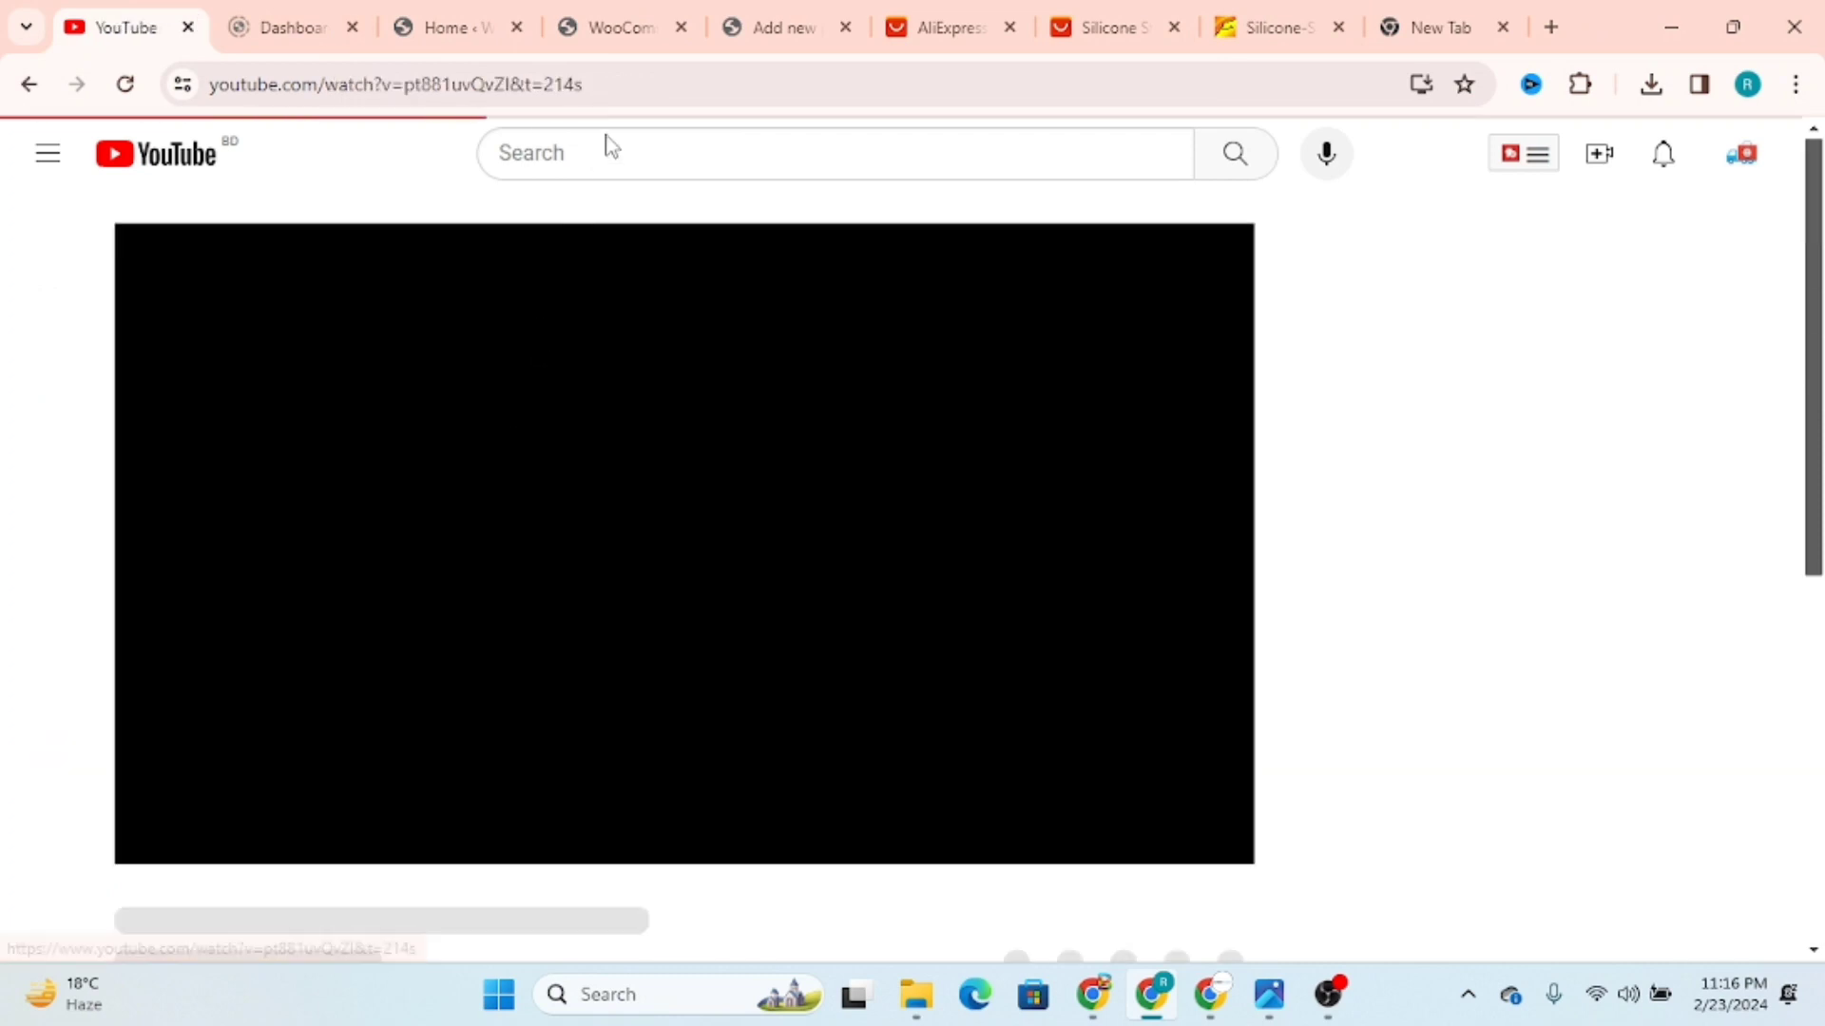
left_click(613, 81)
key("ctrl+c")
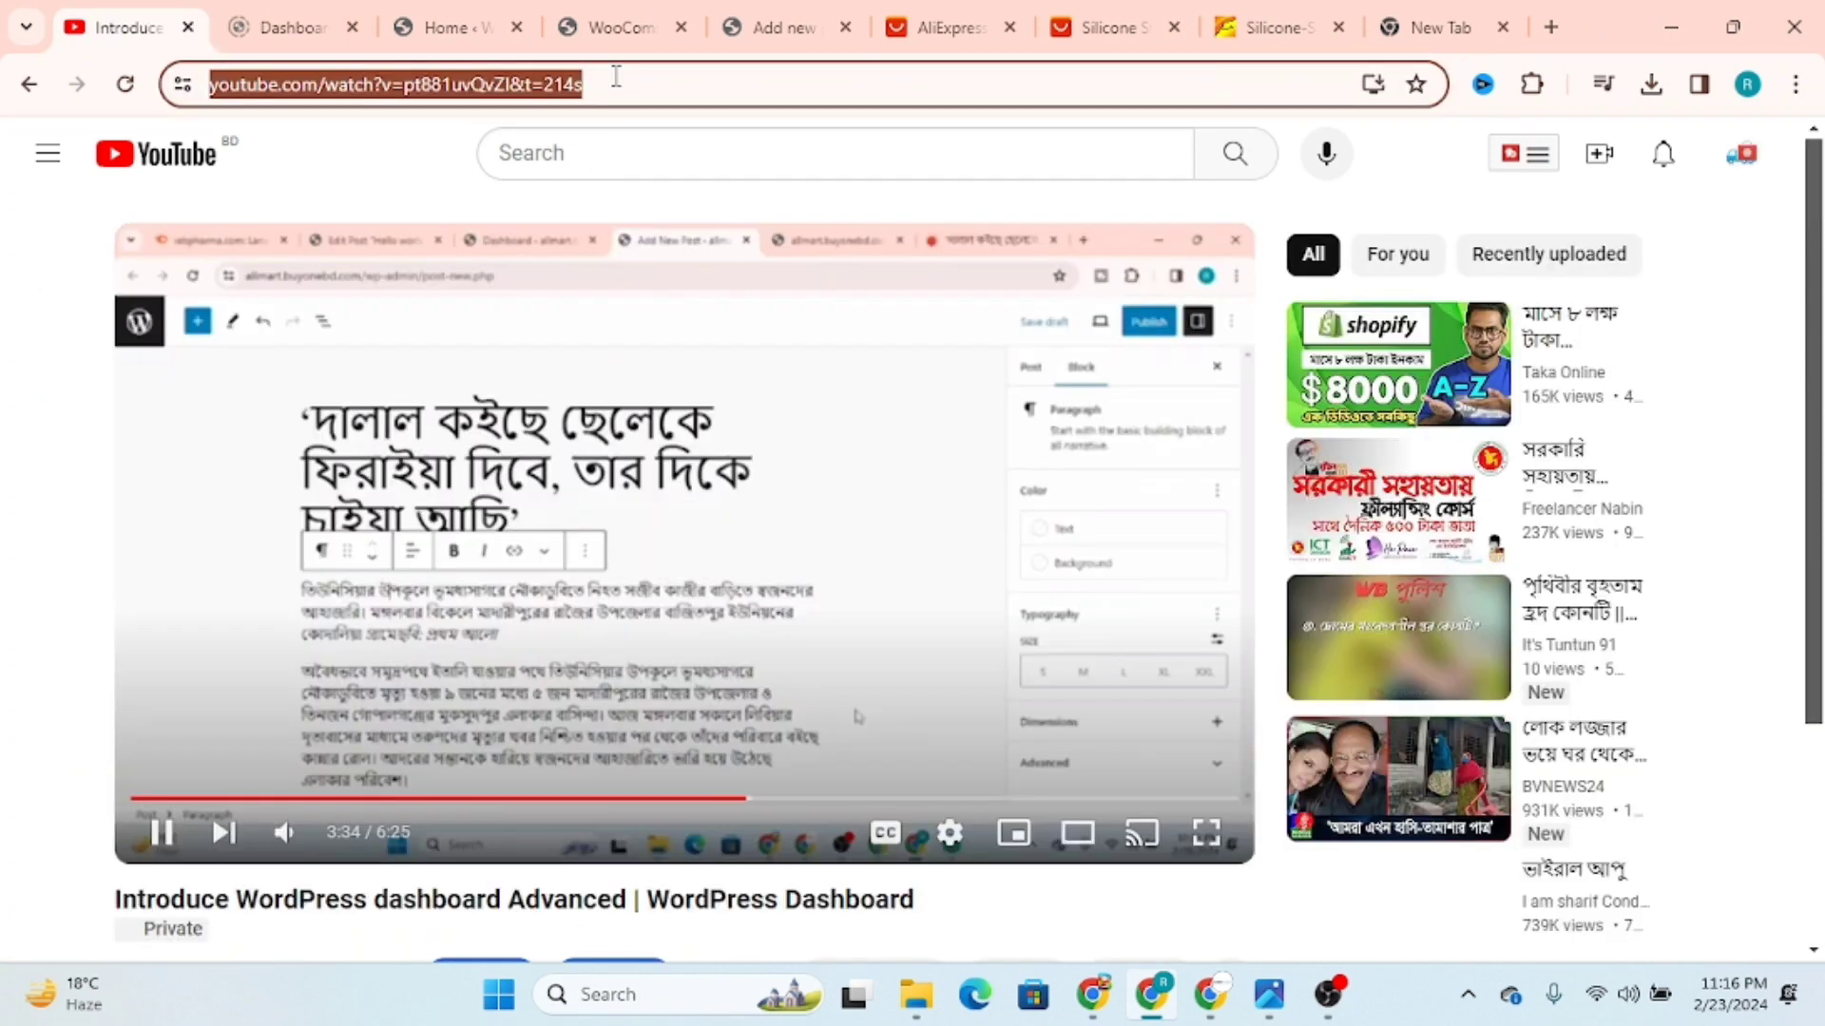
scroll(684, 570, "down", 3)
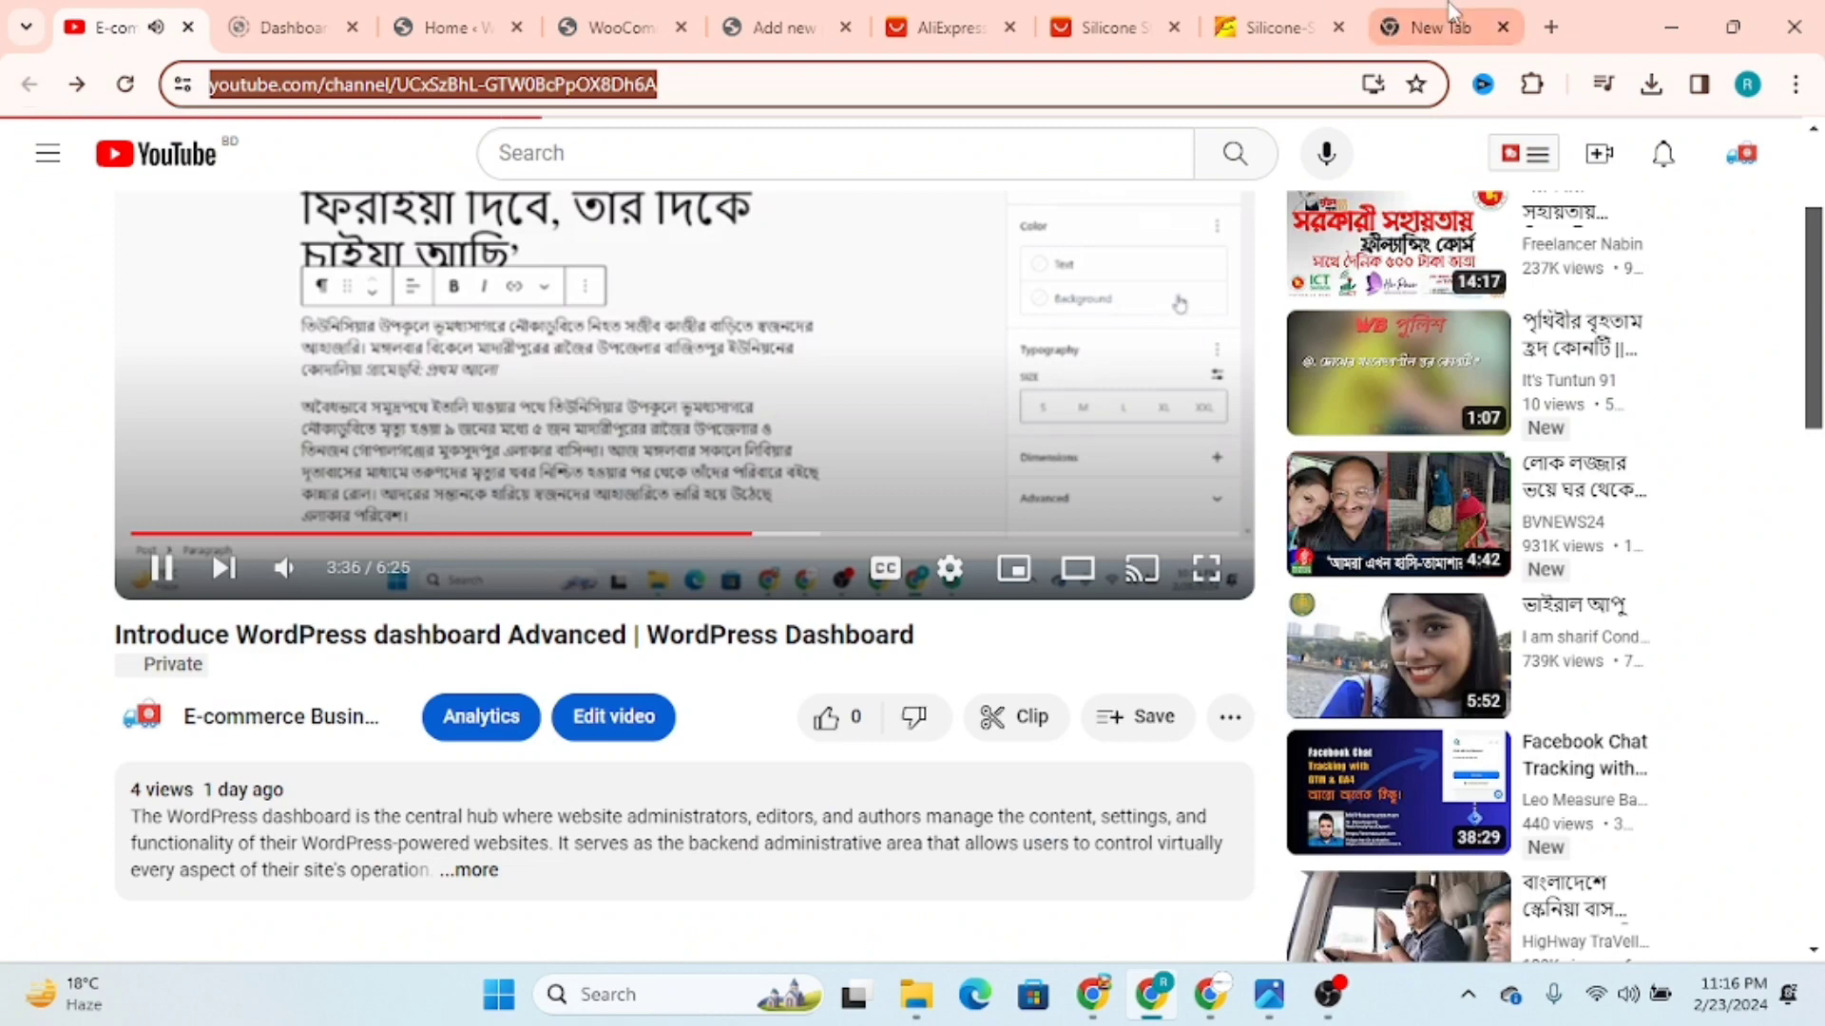
left_click(1454, 13)
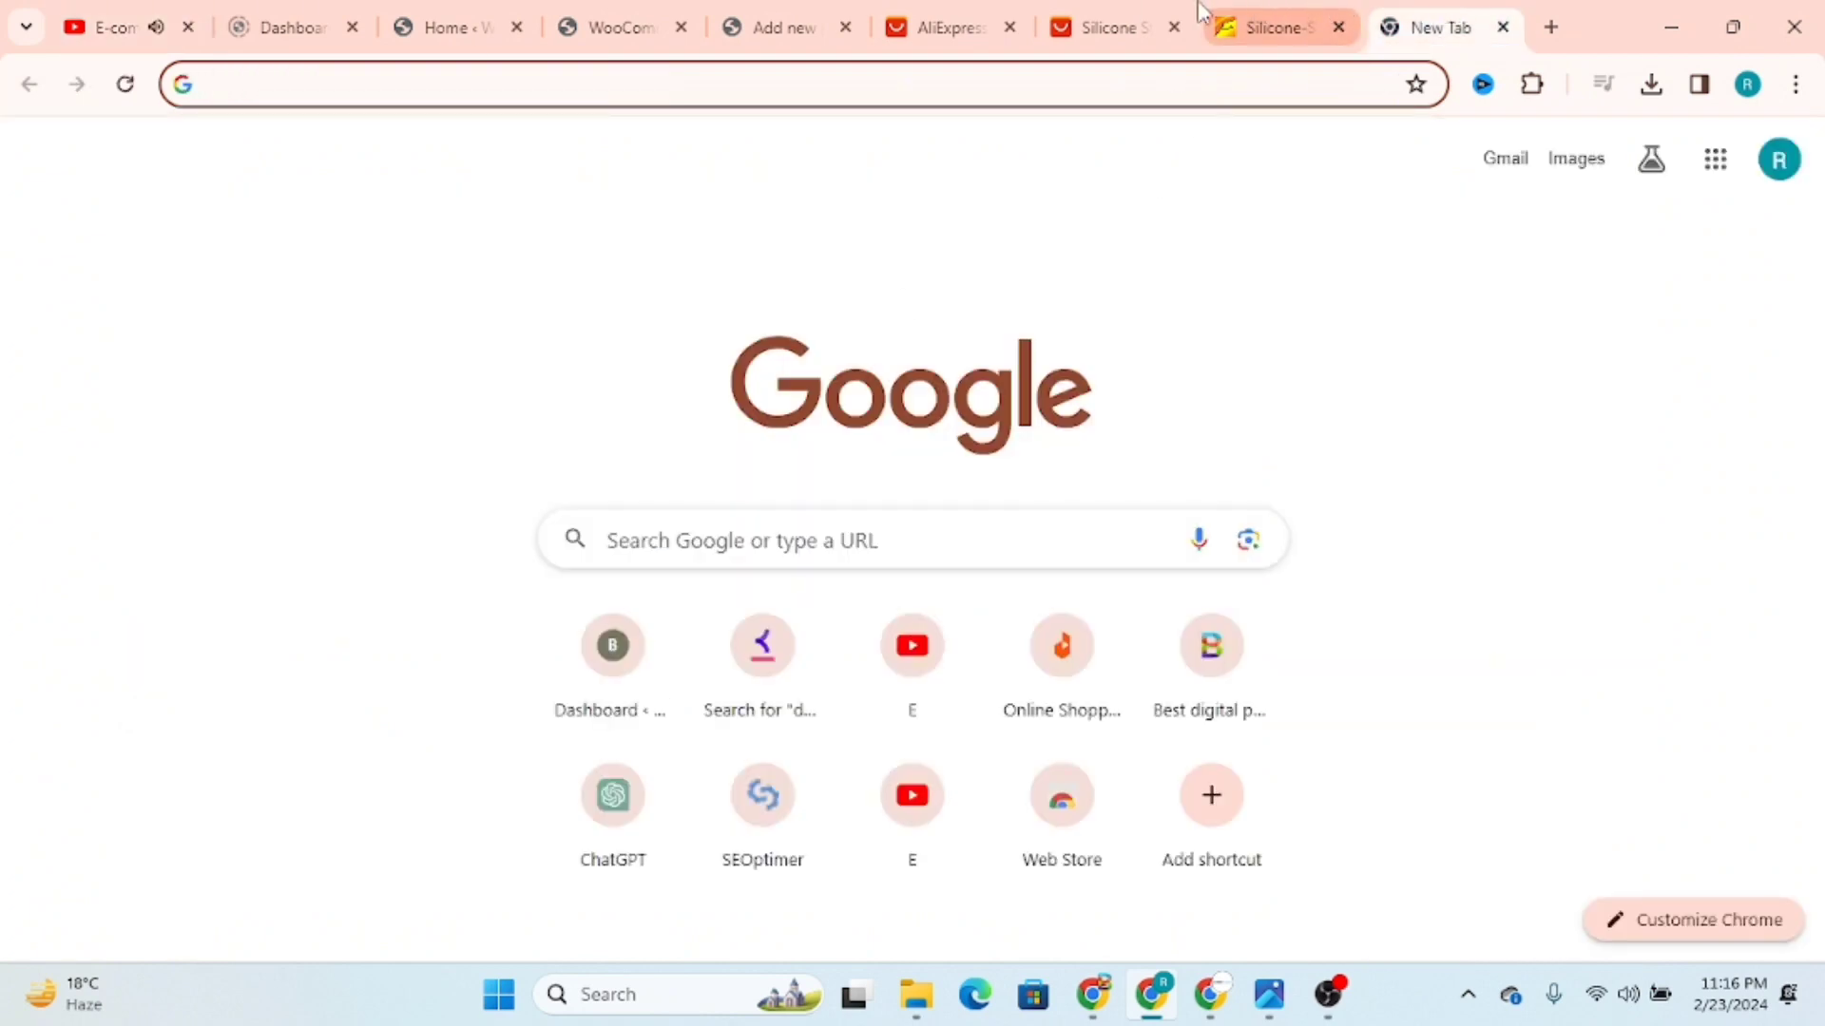
left_click(781, 27)
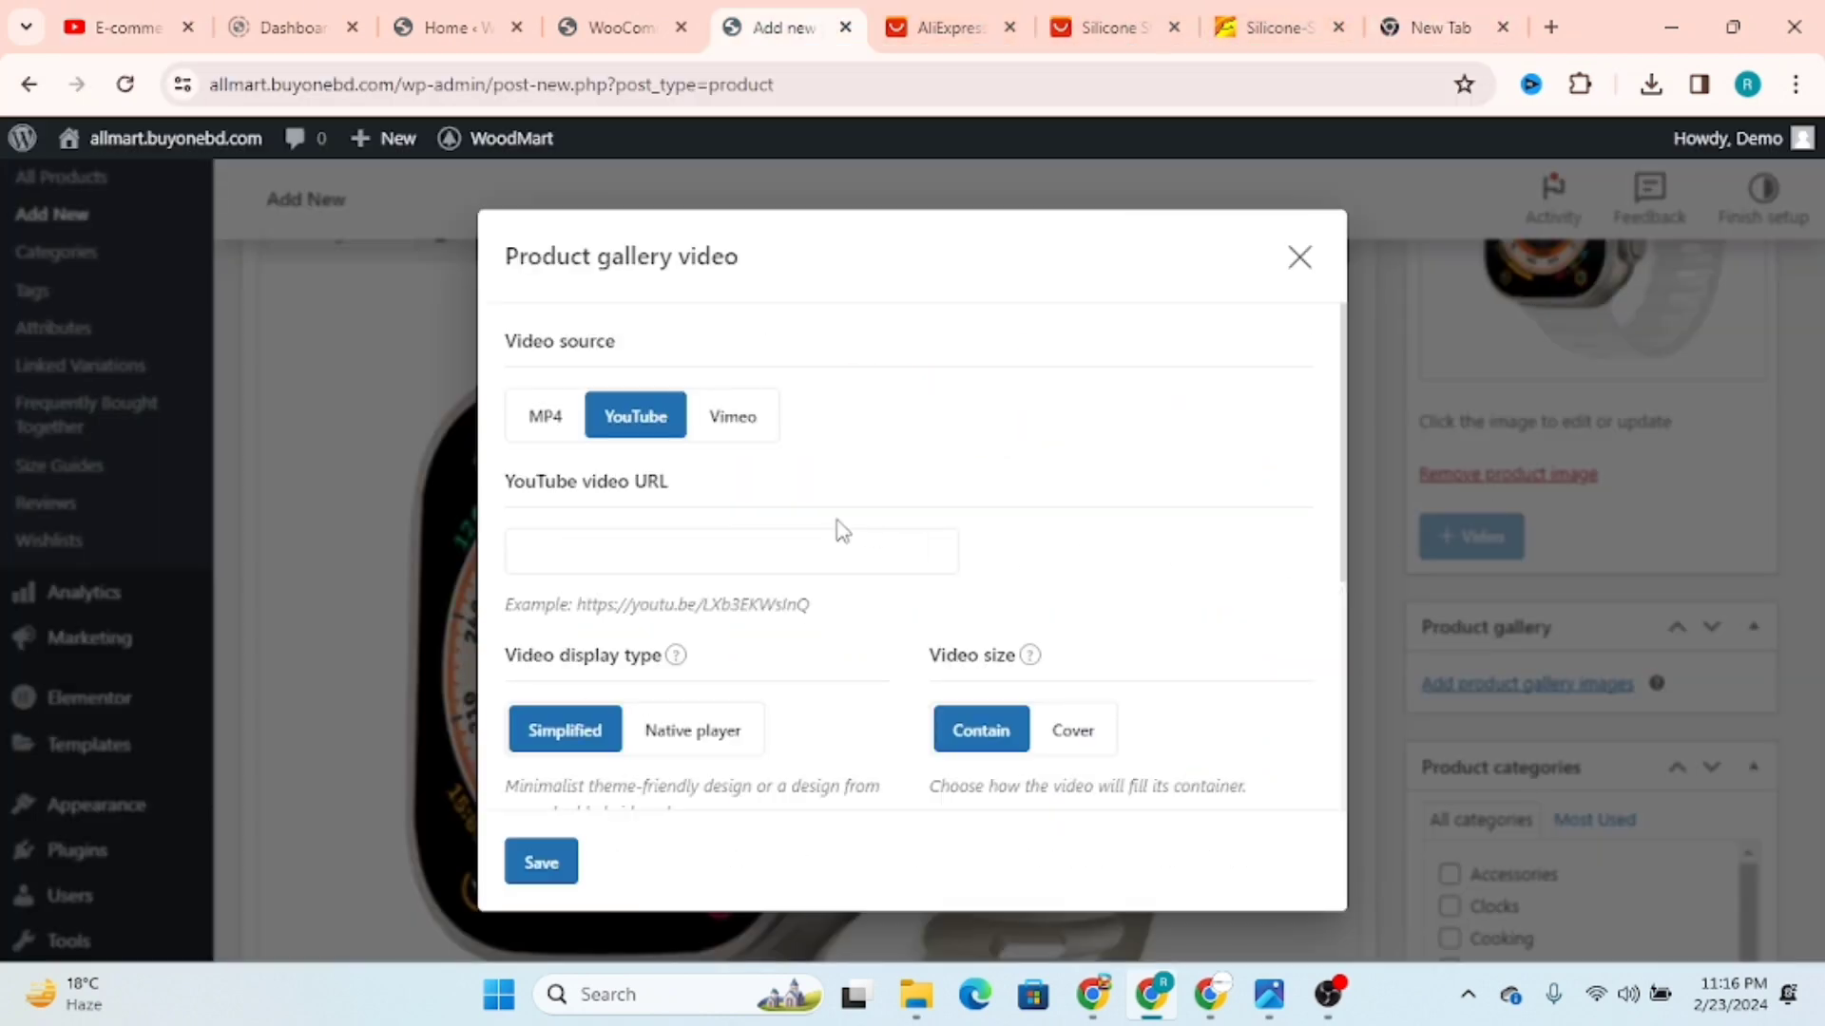
left_click(773, 553)
key("ctrl+v")
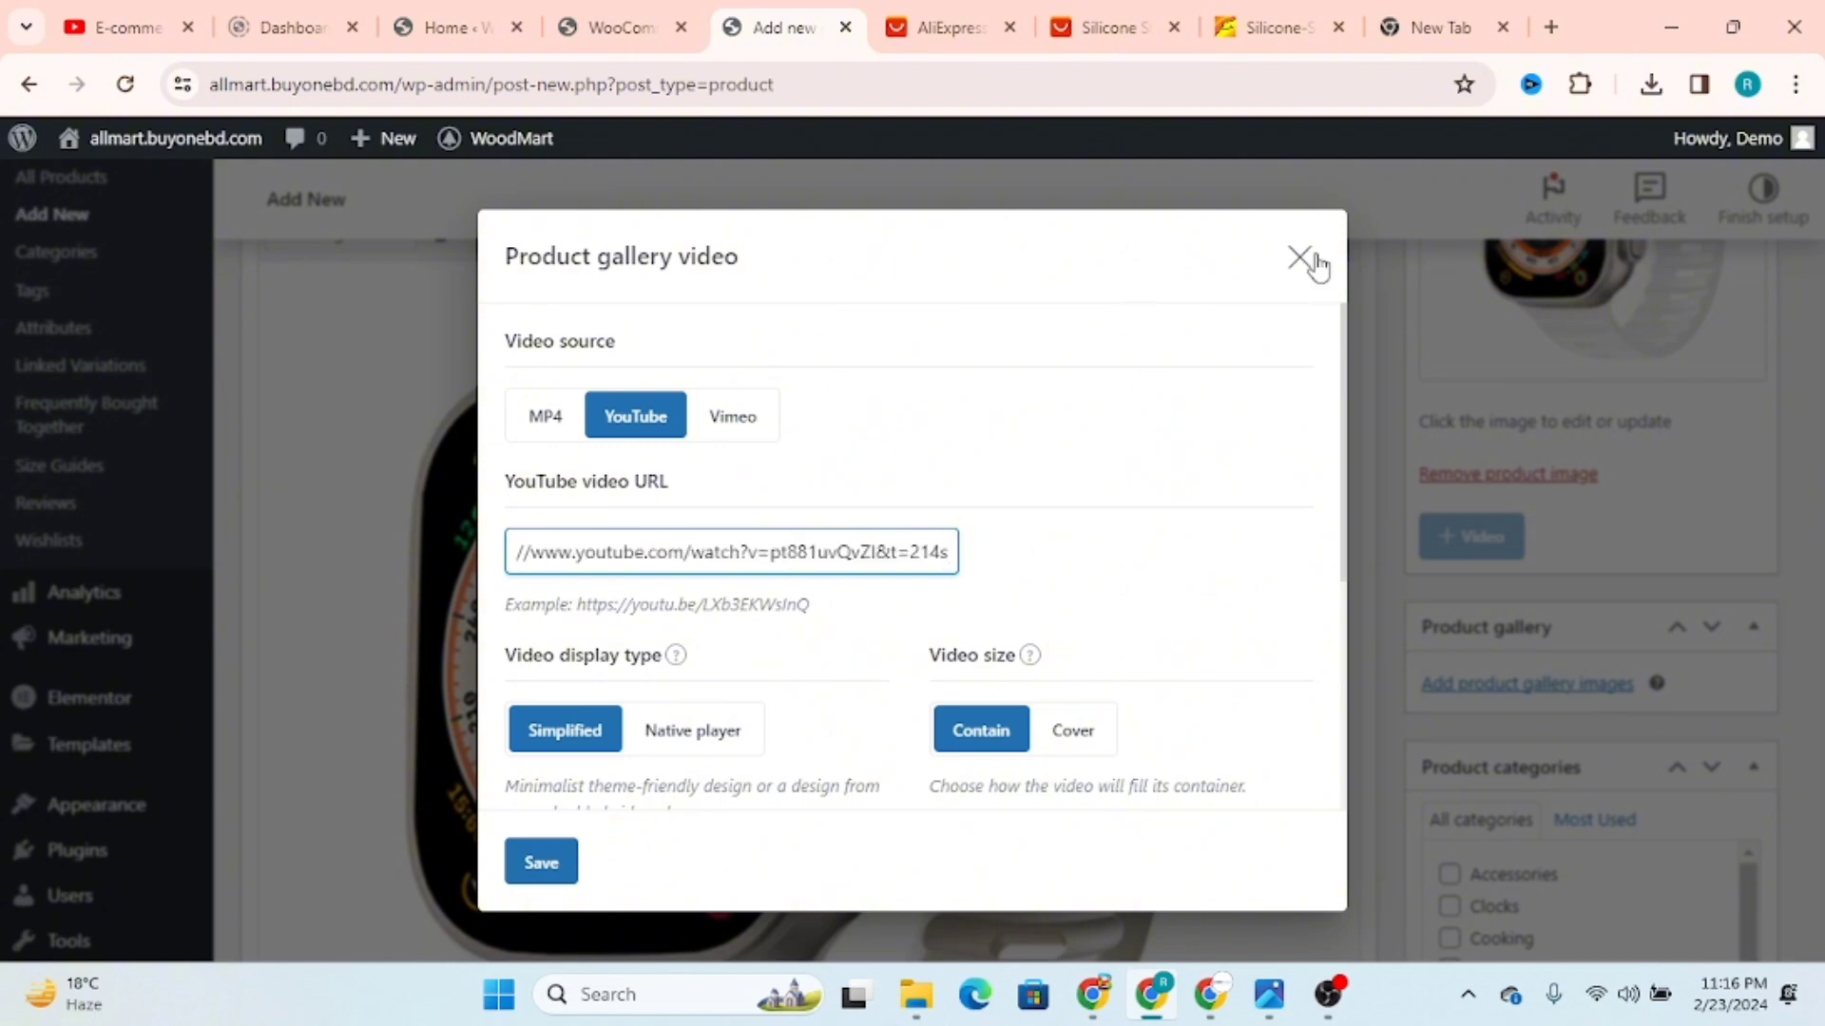
left_click(541, 863)
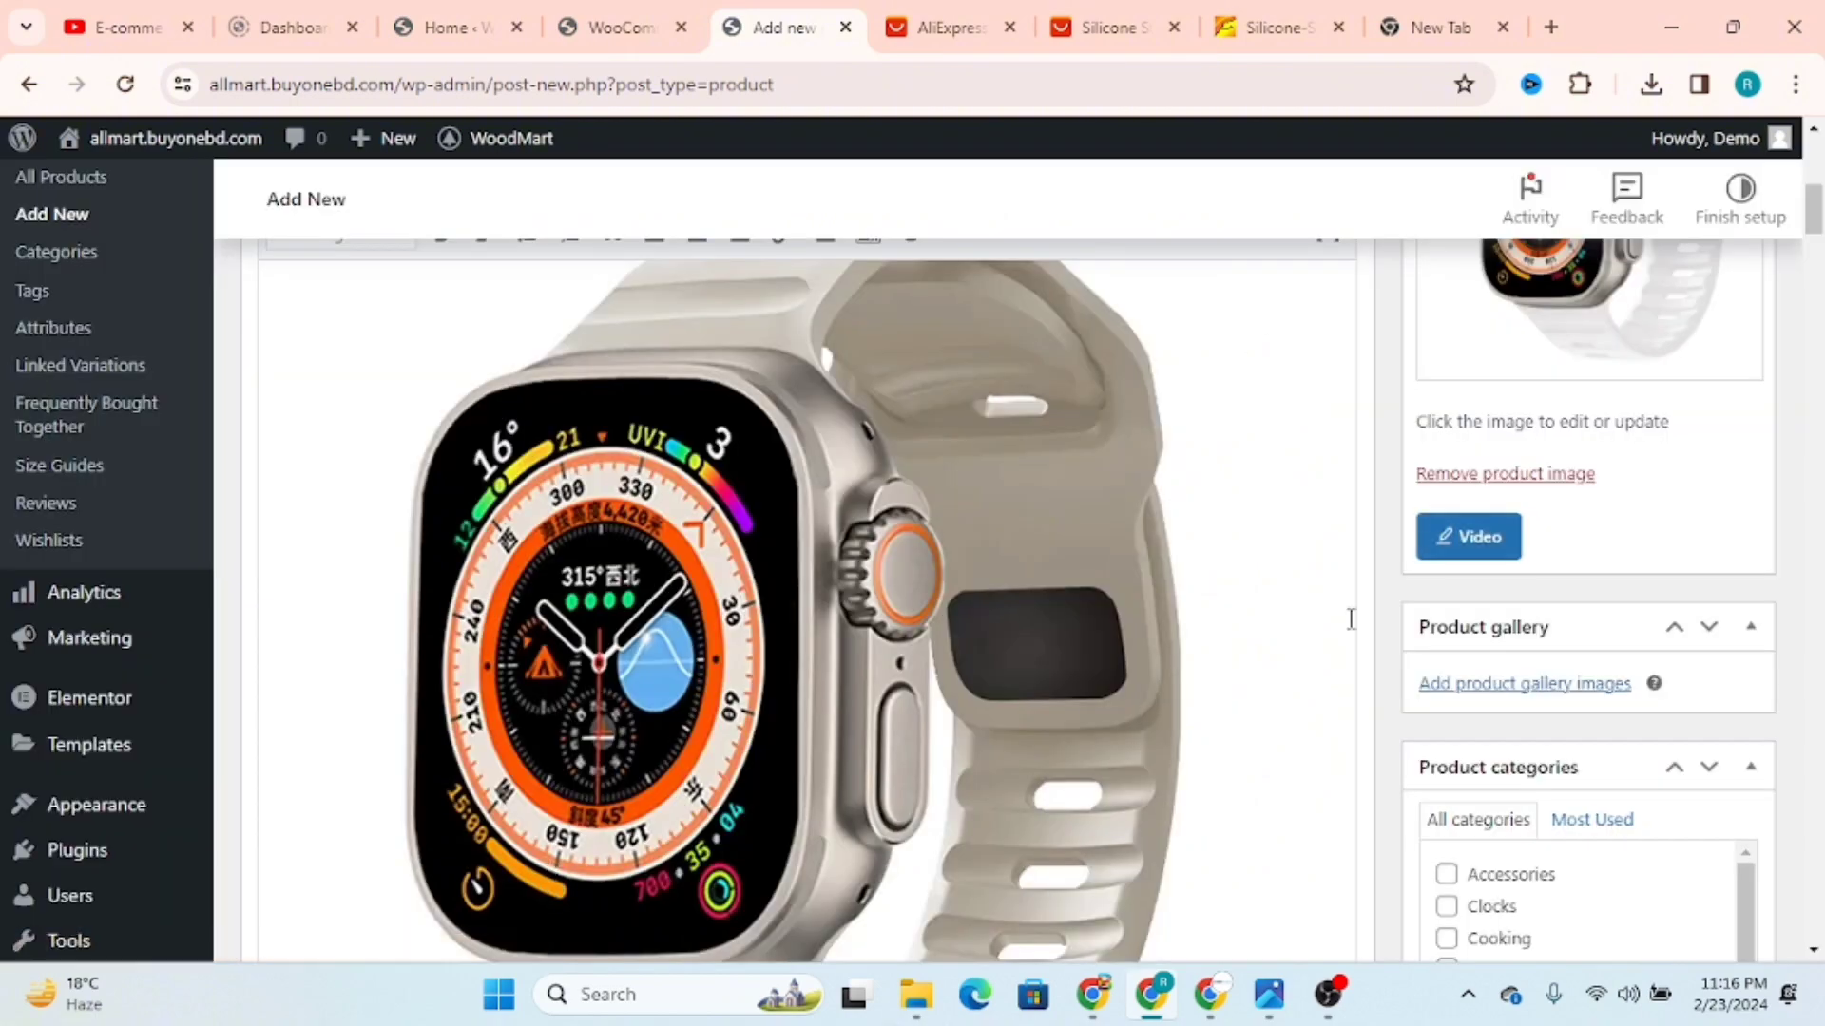
scroll(878, 601, "up", 5)
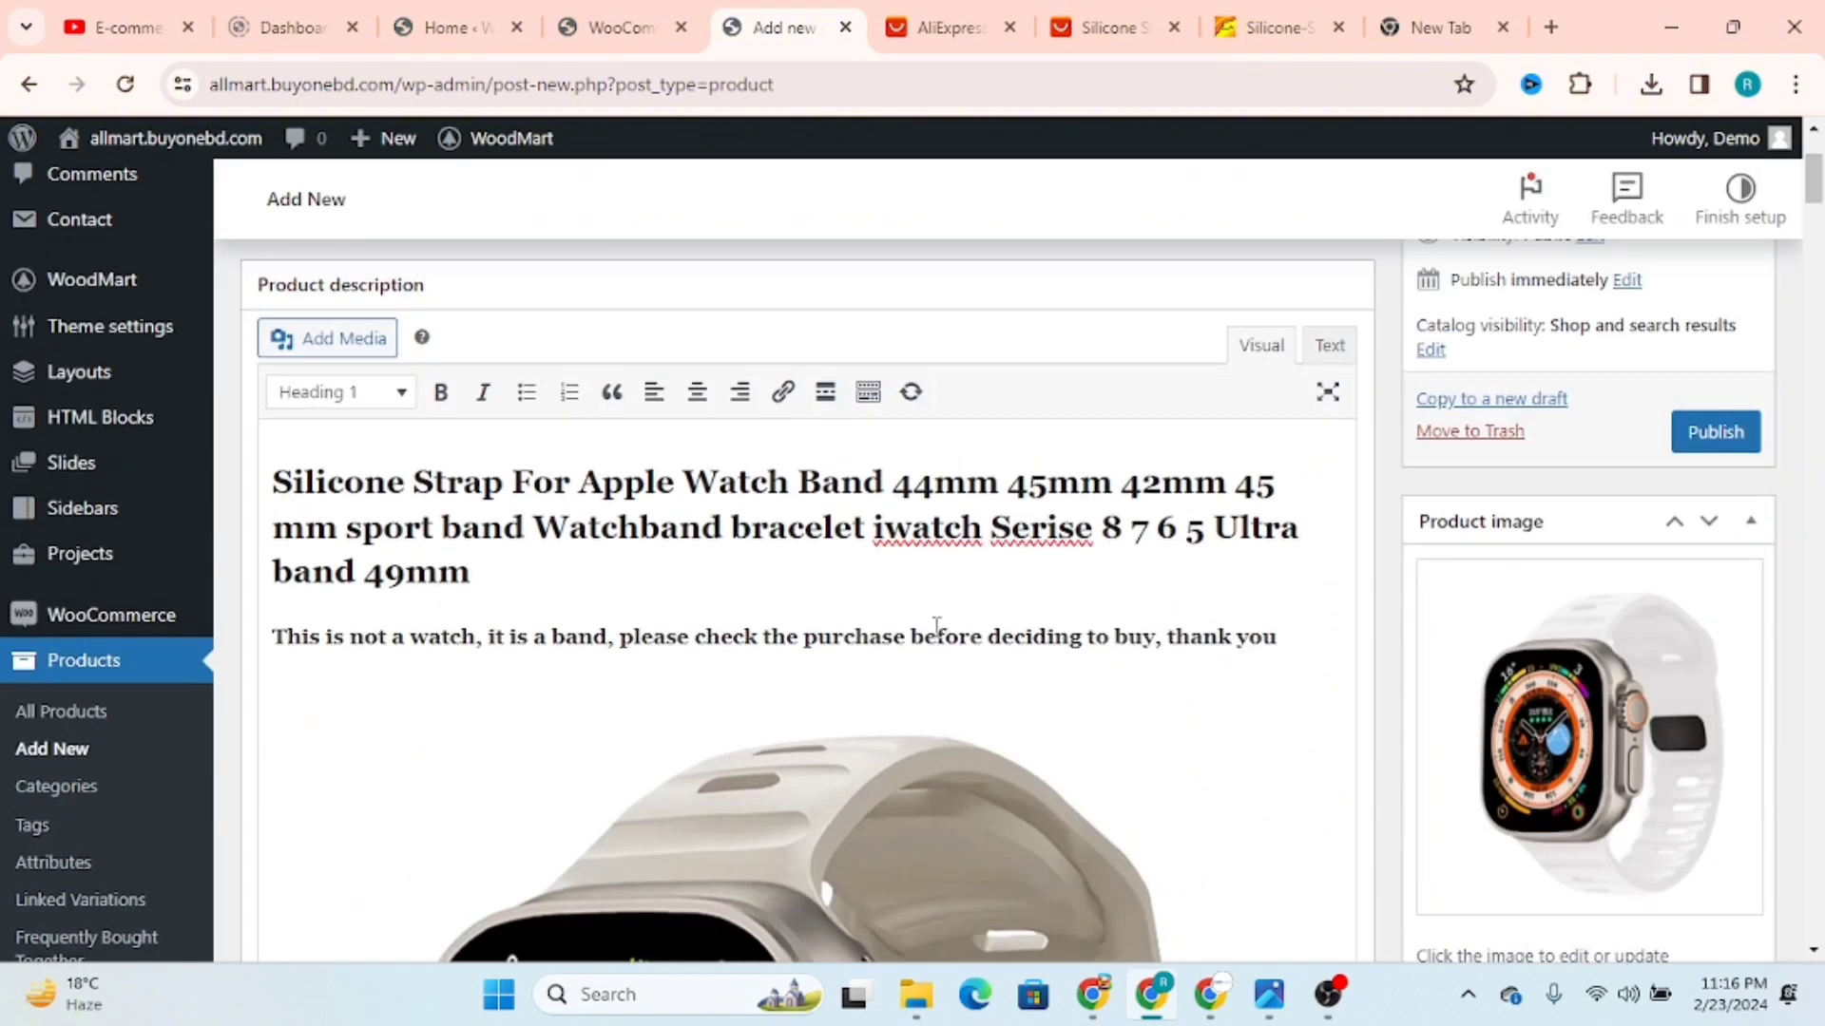
key("Return")
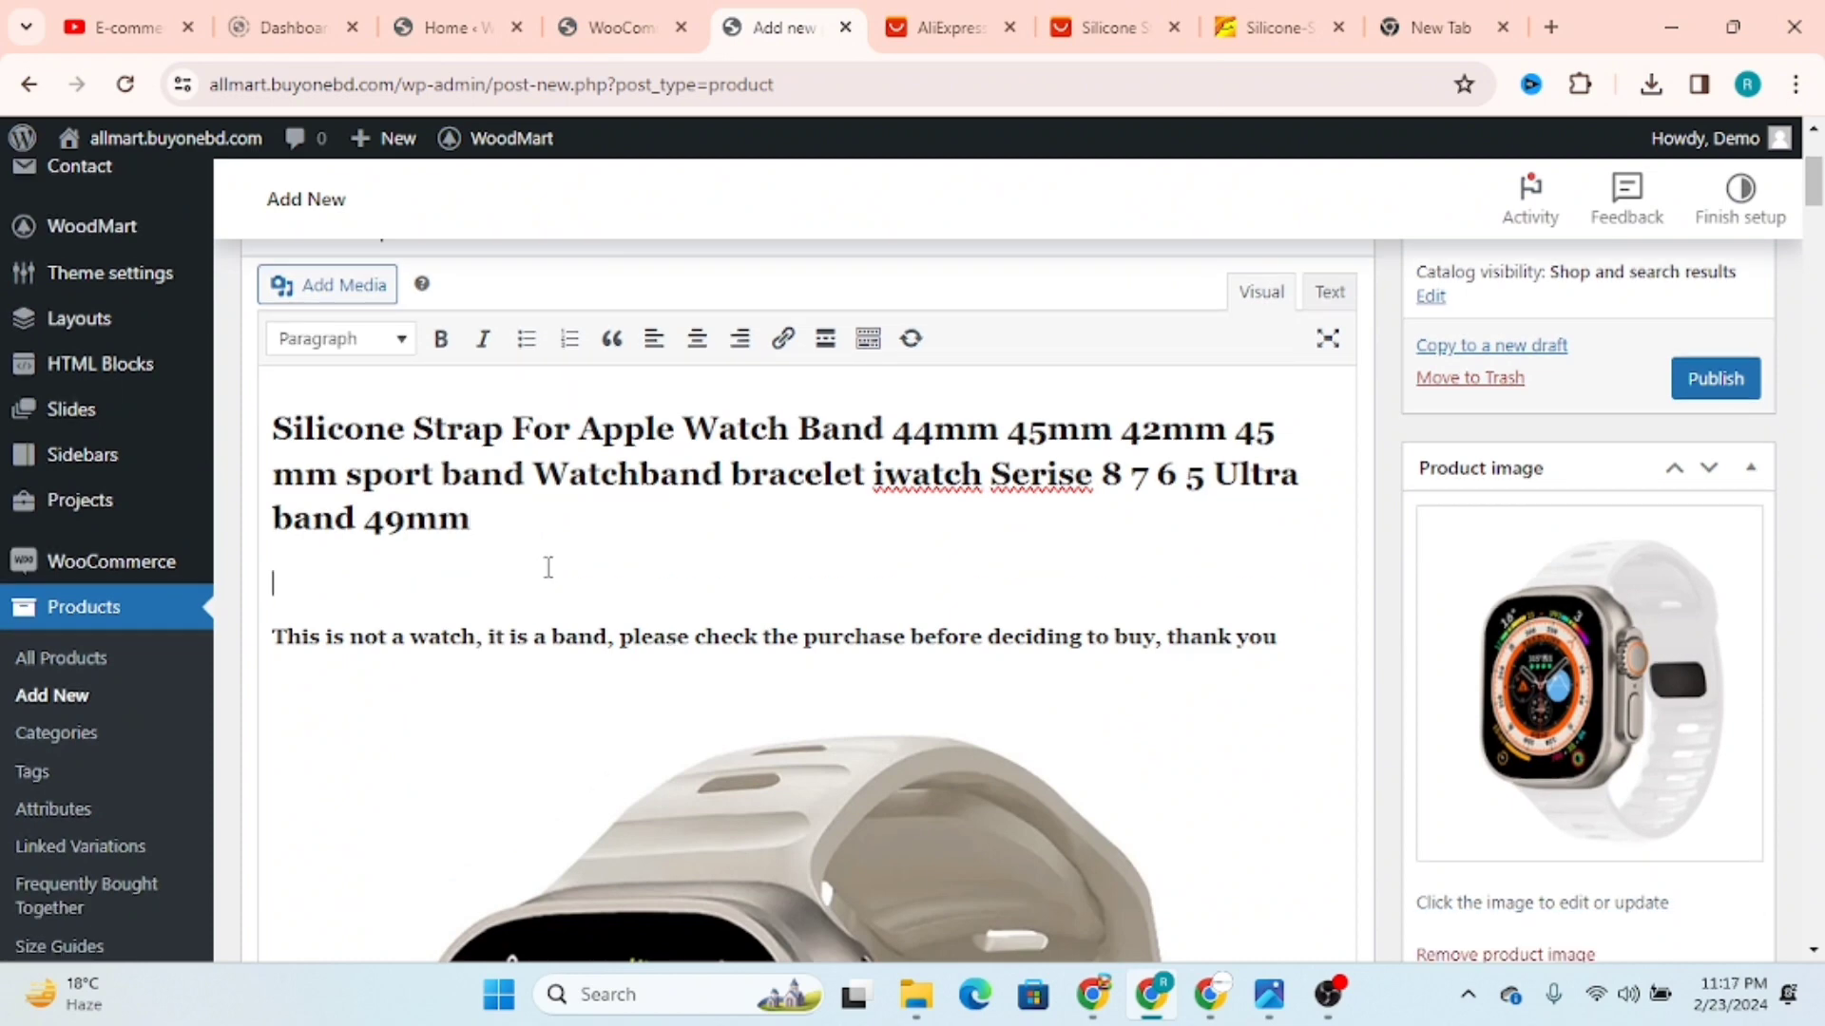
key("ctrl+v")
key("Return")
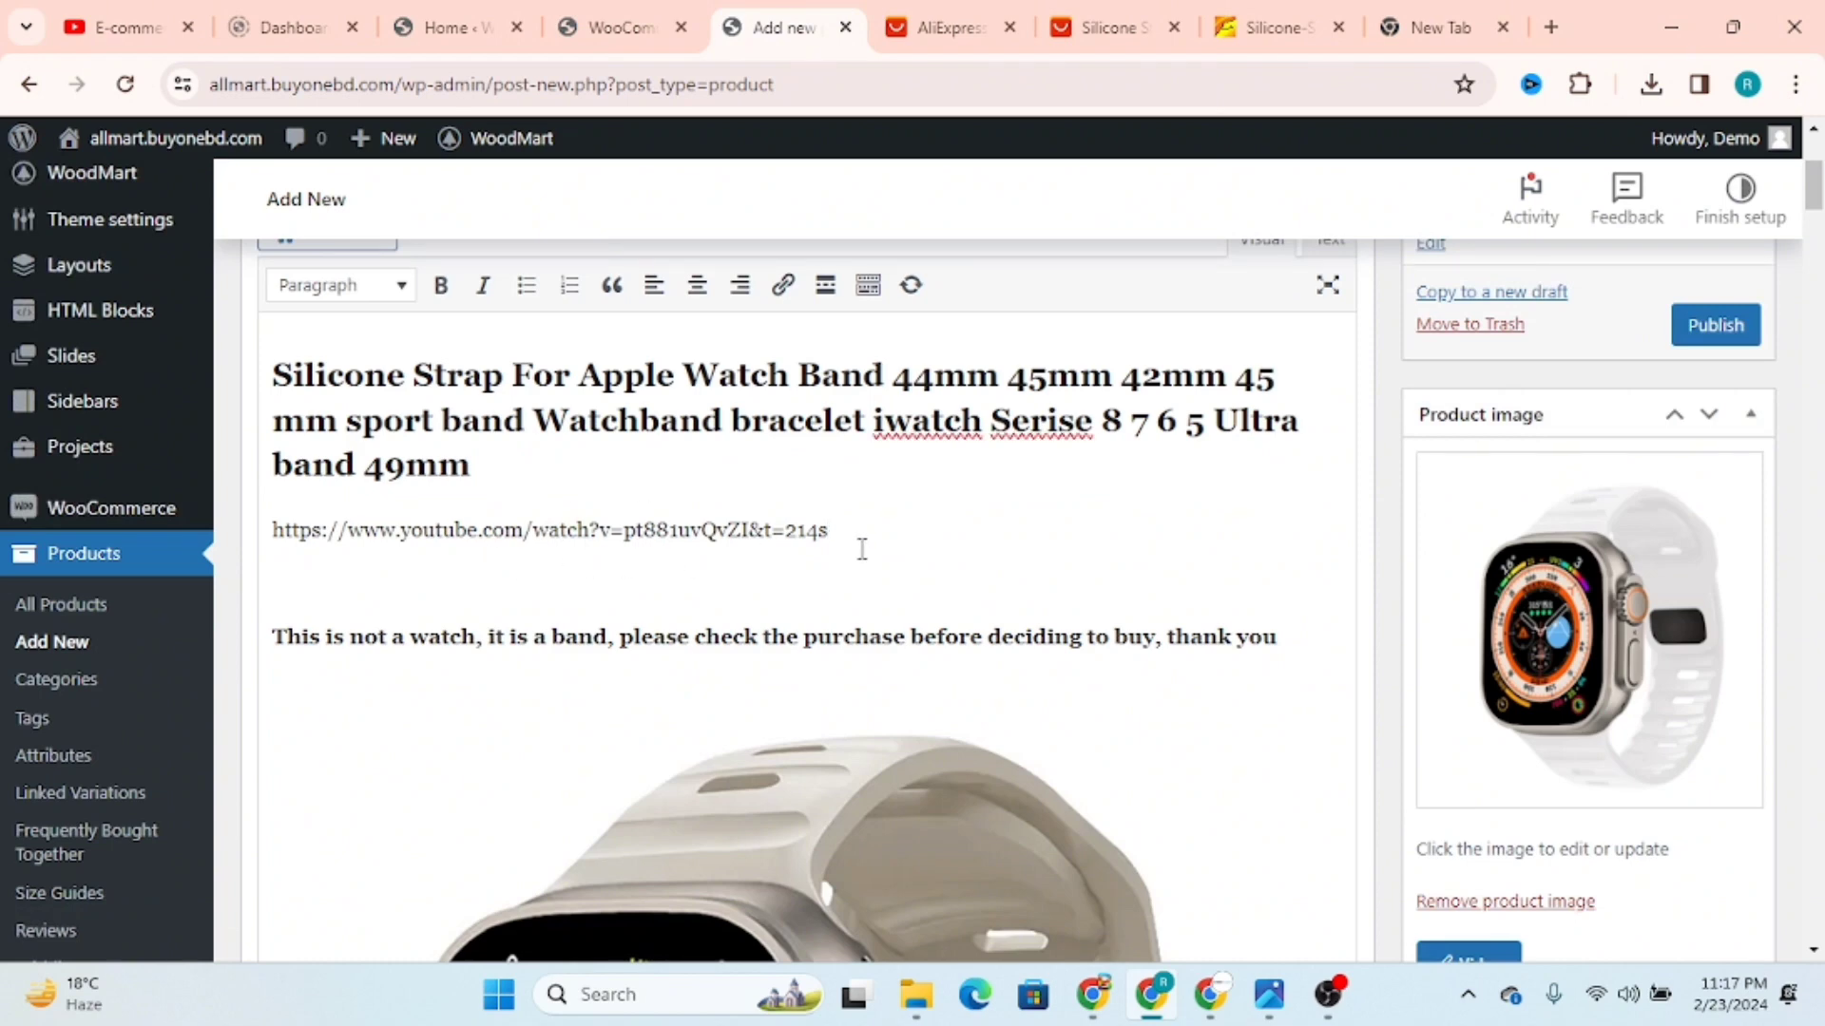
key("Return")
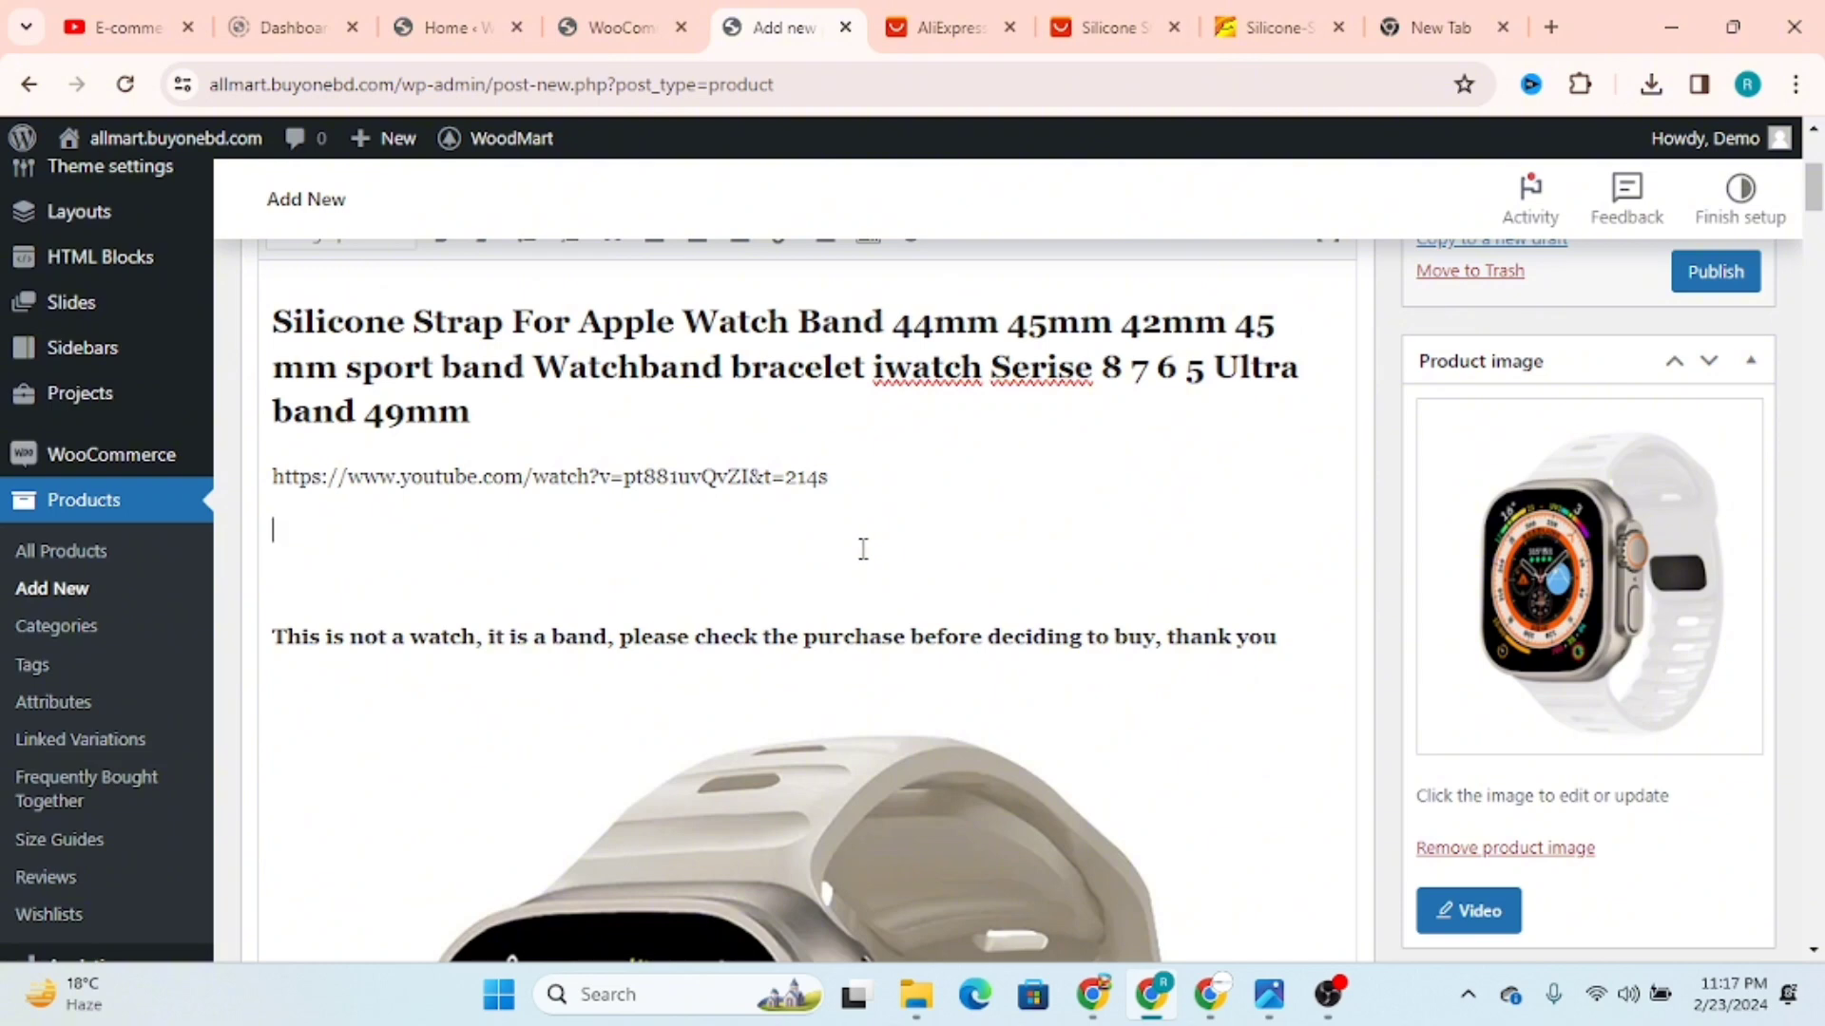
key("BackSpace")
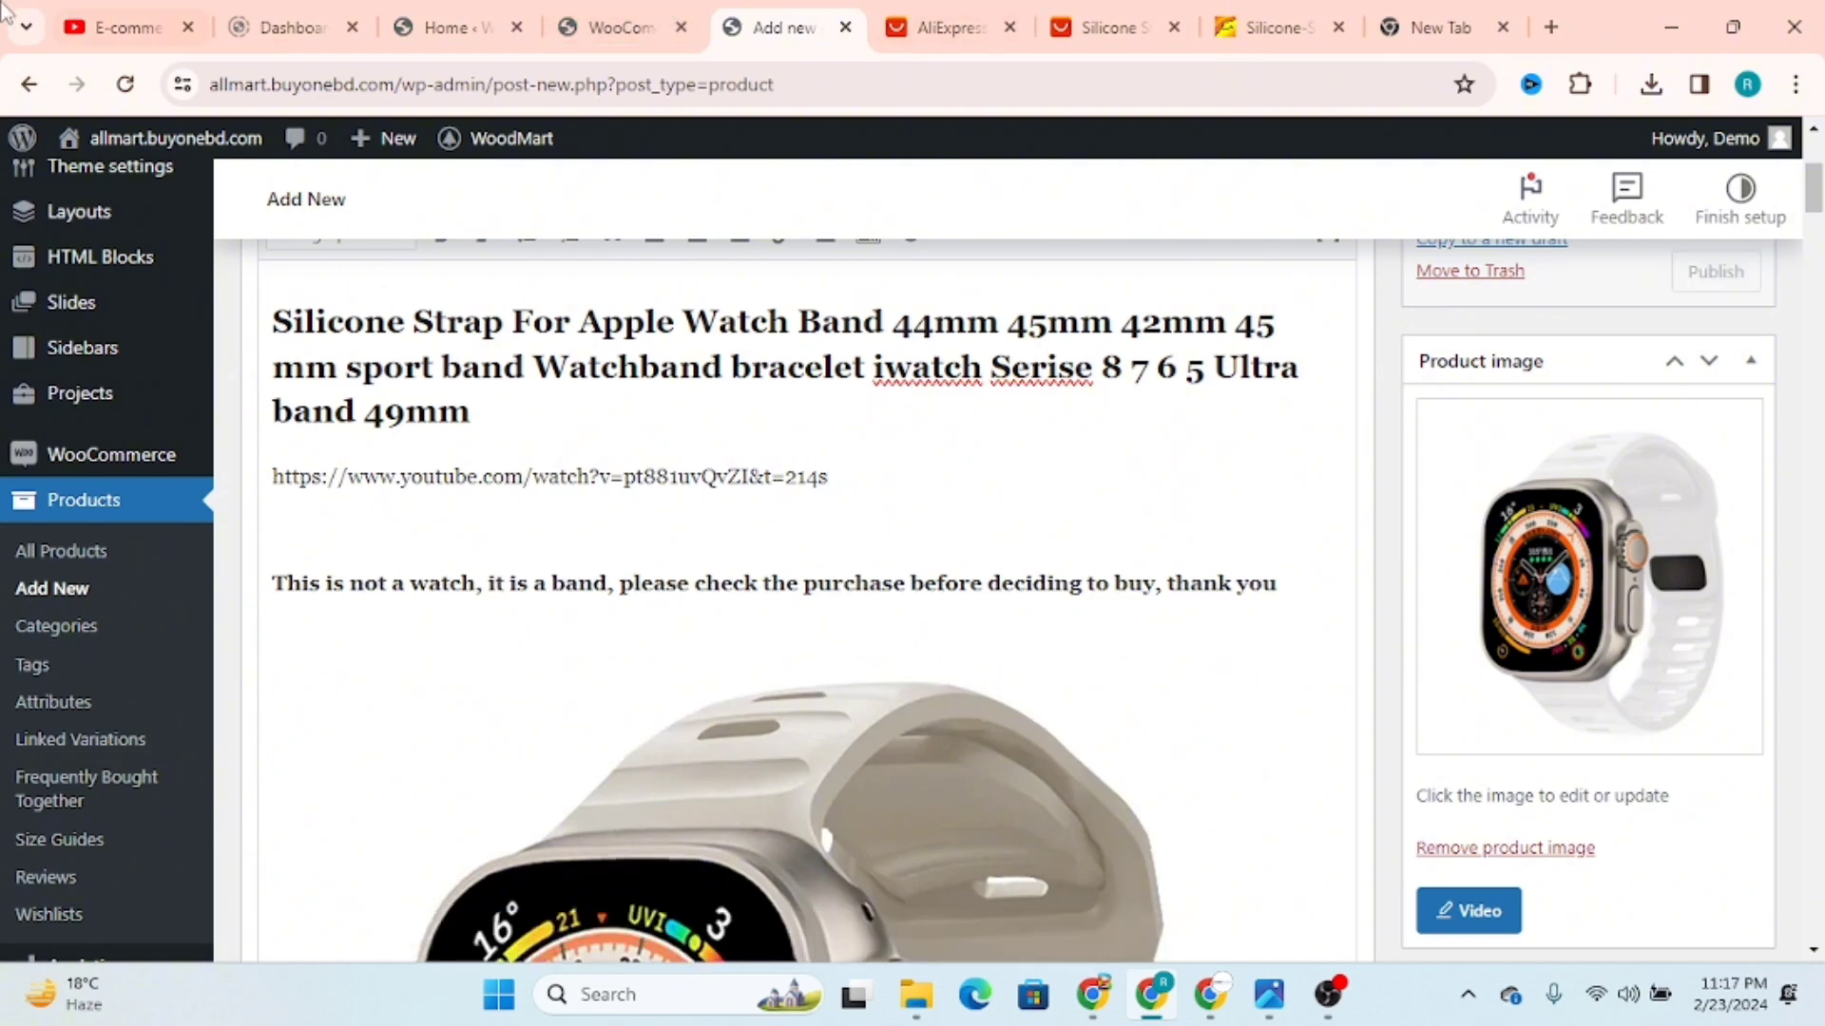
Step: Open the Part-05 WordPress installation video on the YouTube channel page and copy its share link
left_click(130, 15)
scroll(960, 582, "down", 3)
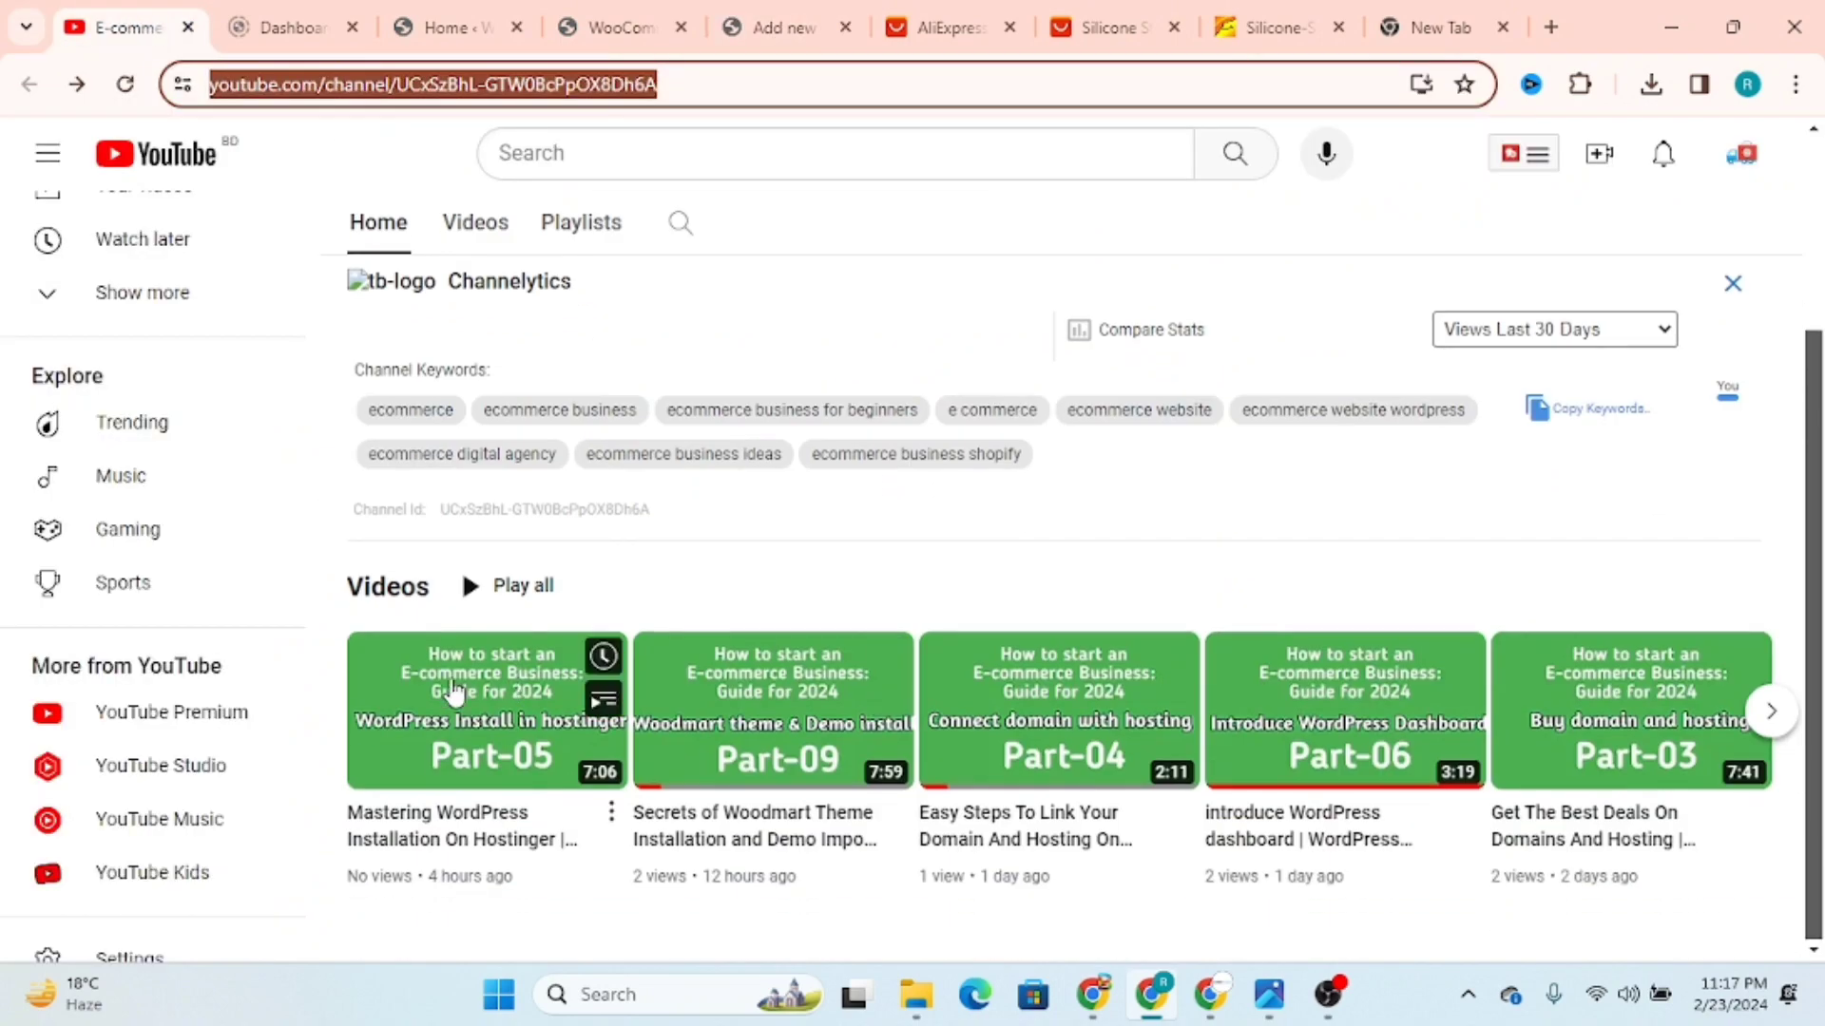
left_click(456, 701)
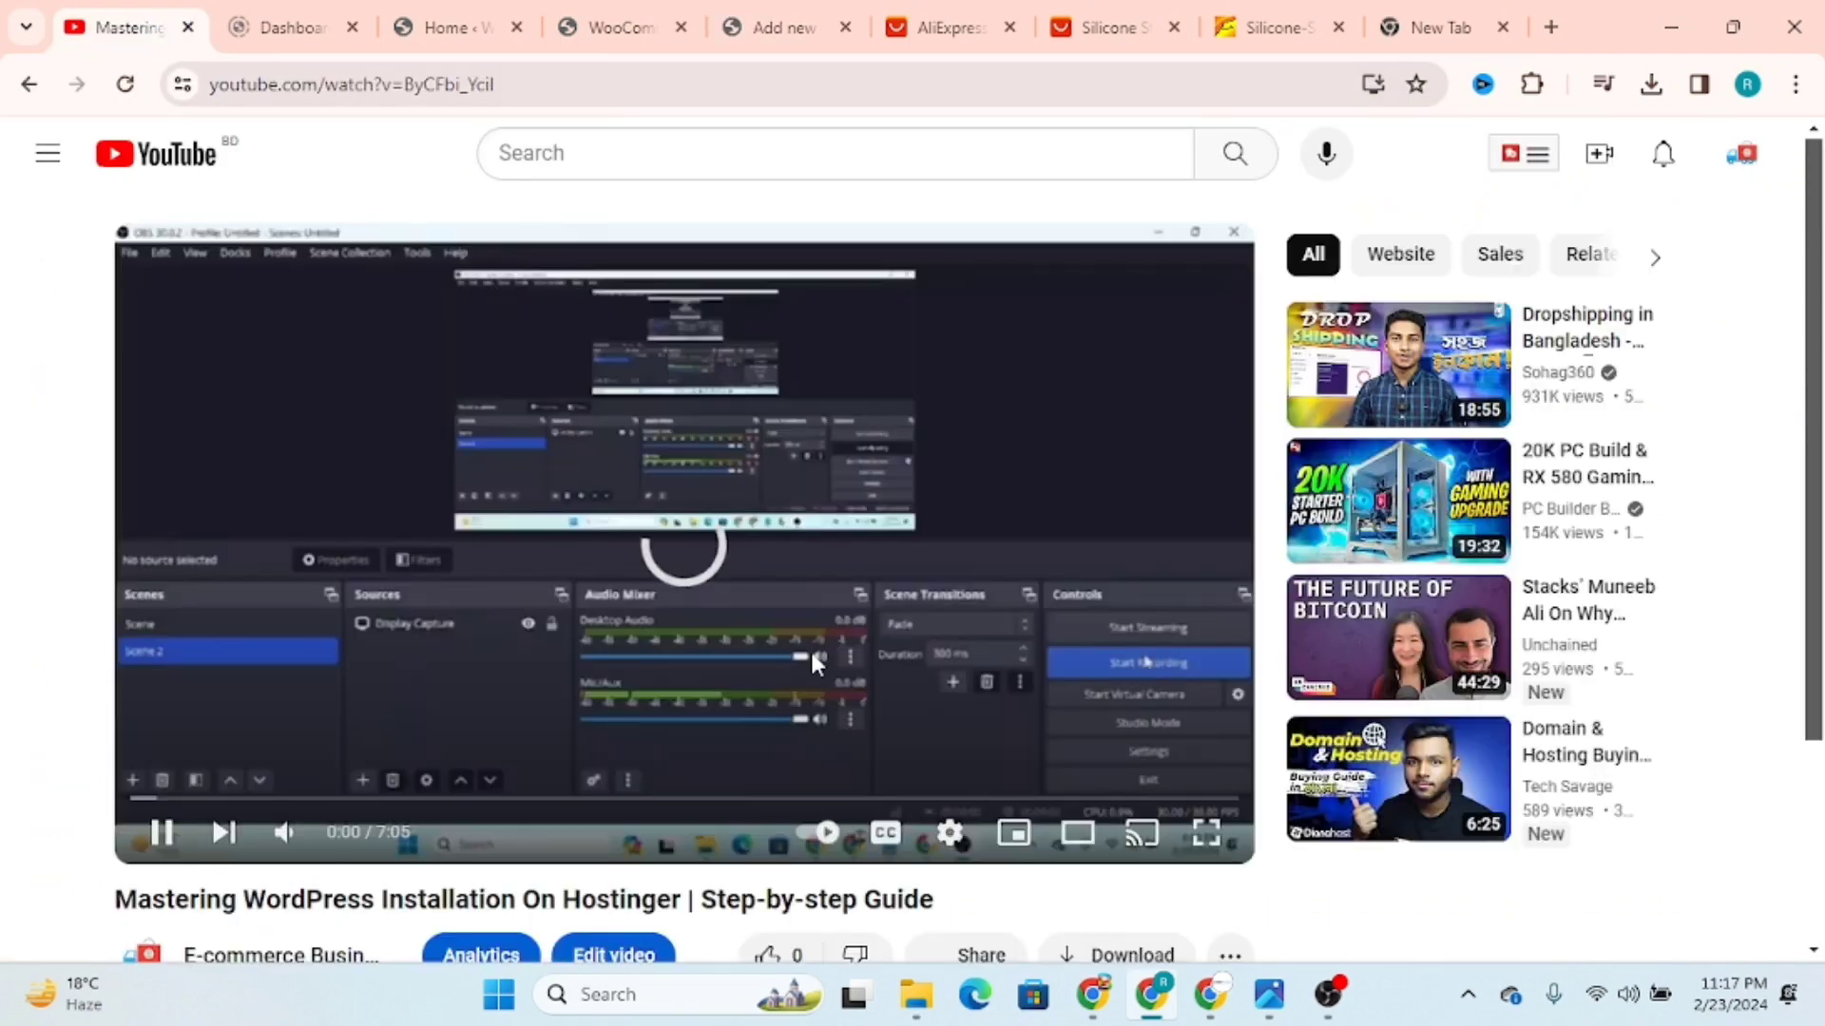
scroll(946, 867, "down", 3)
left_click(995, 686)
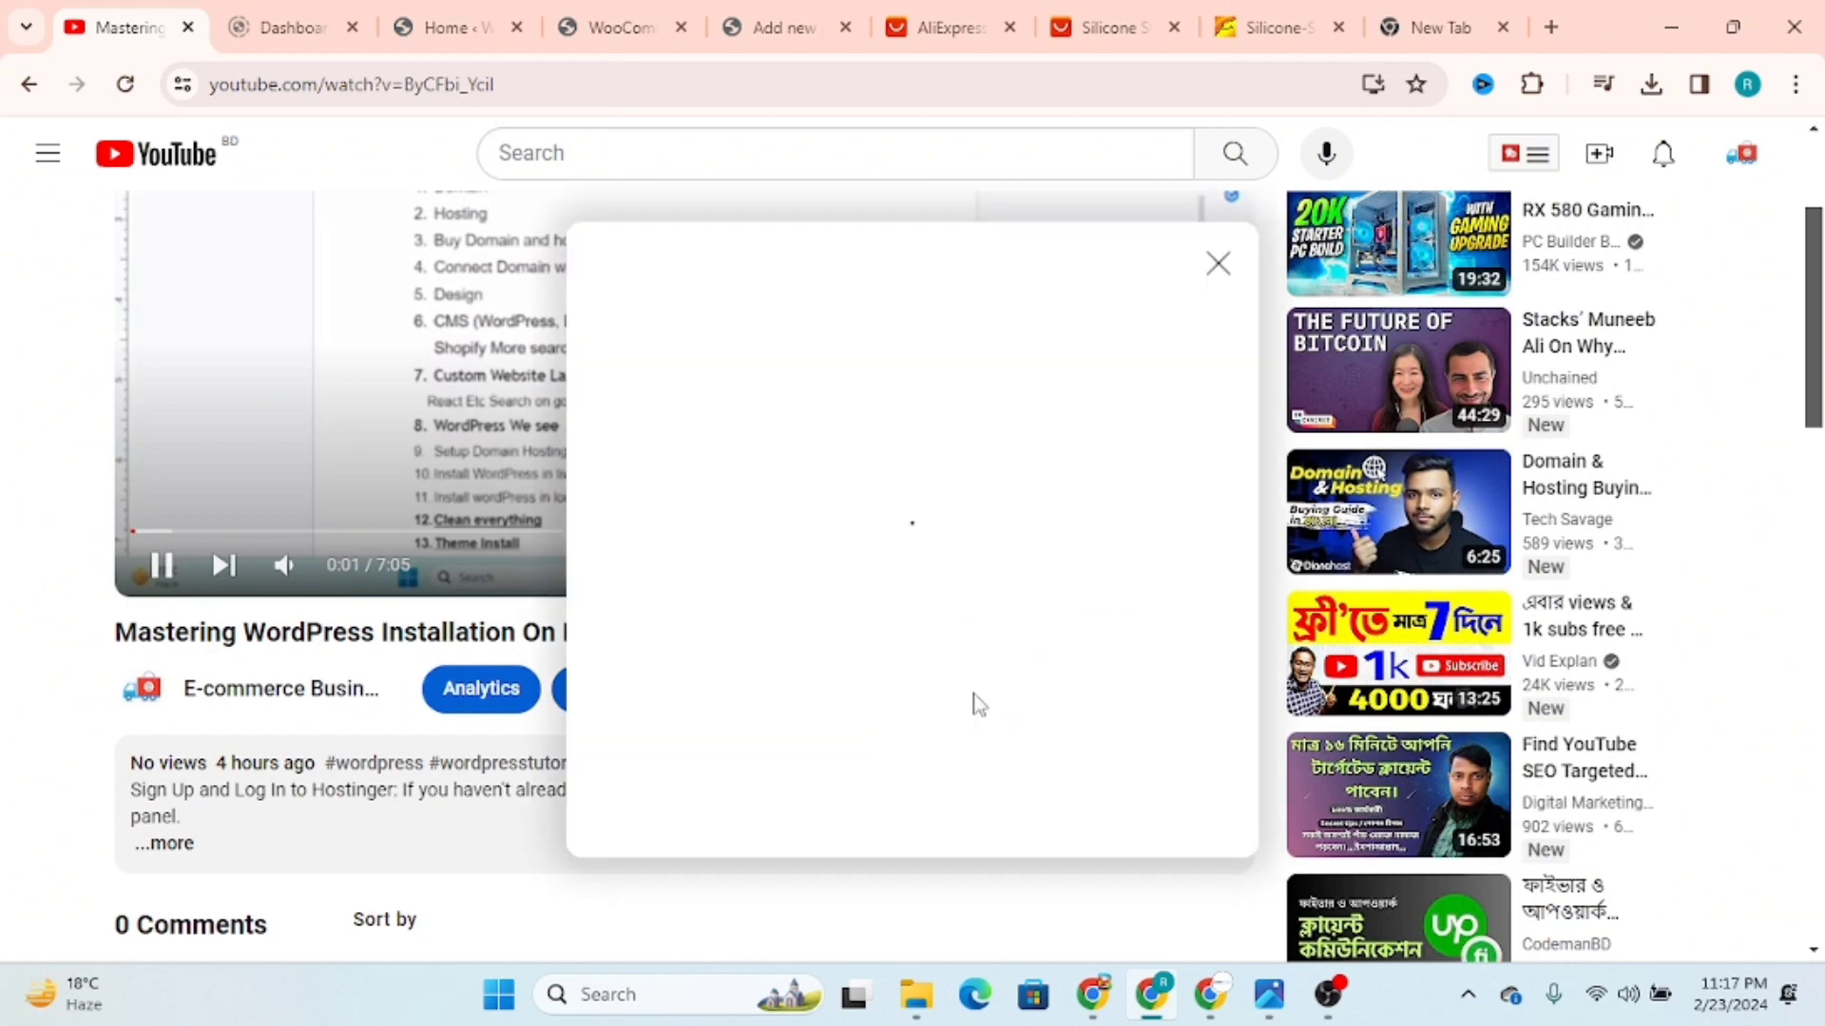
left_click(1172, 618)
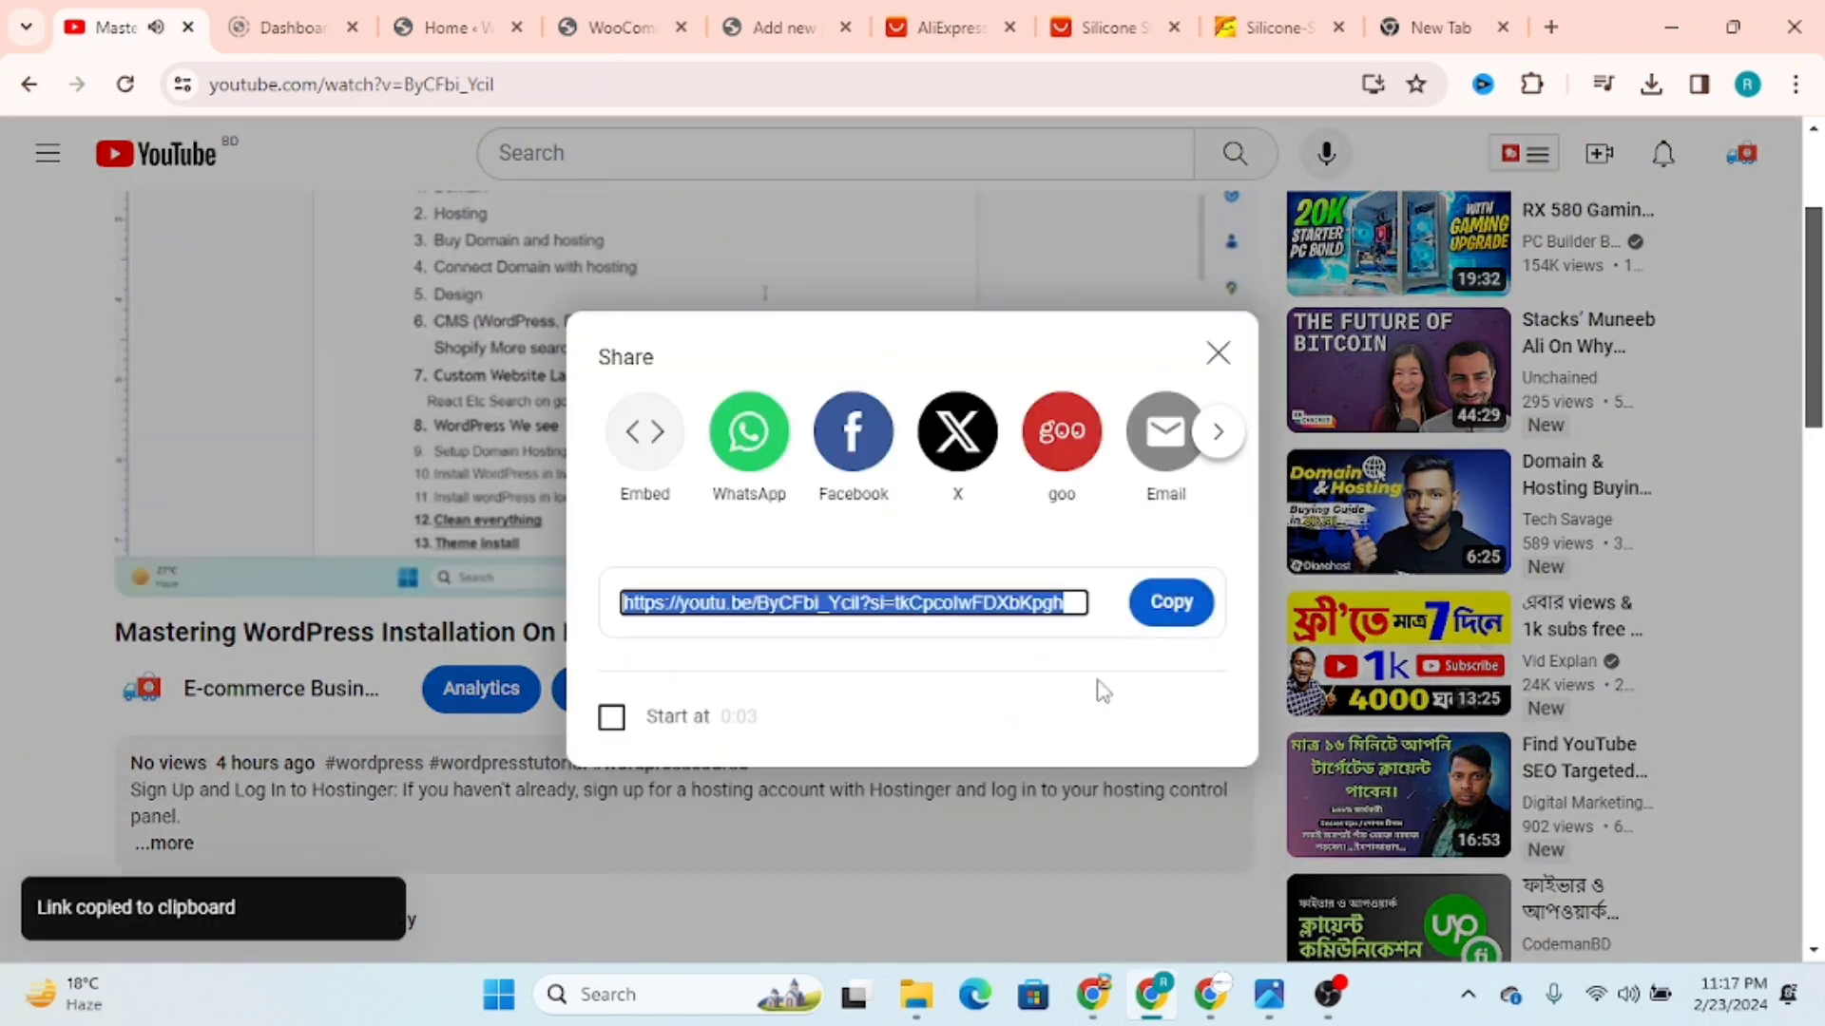
left_click(442, 883)
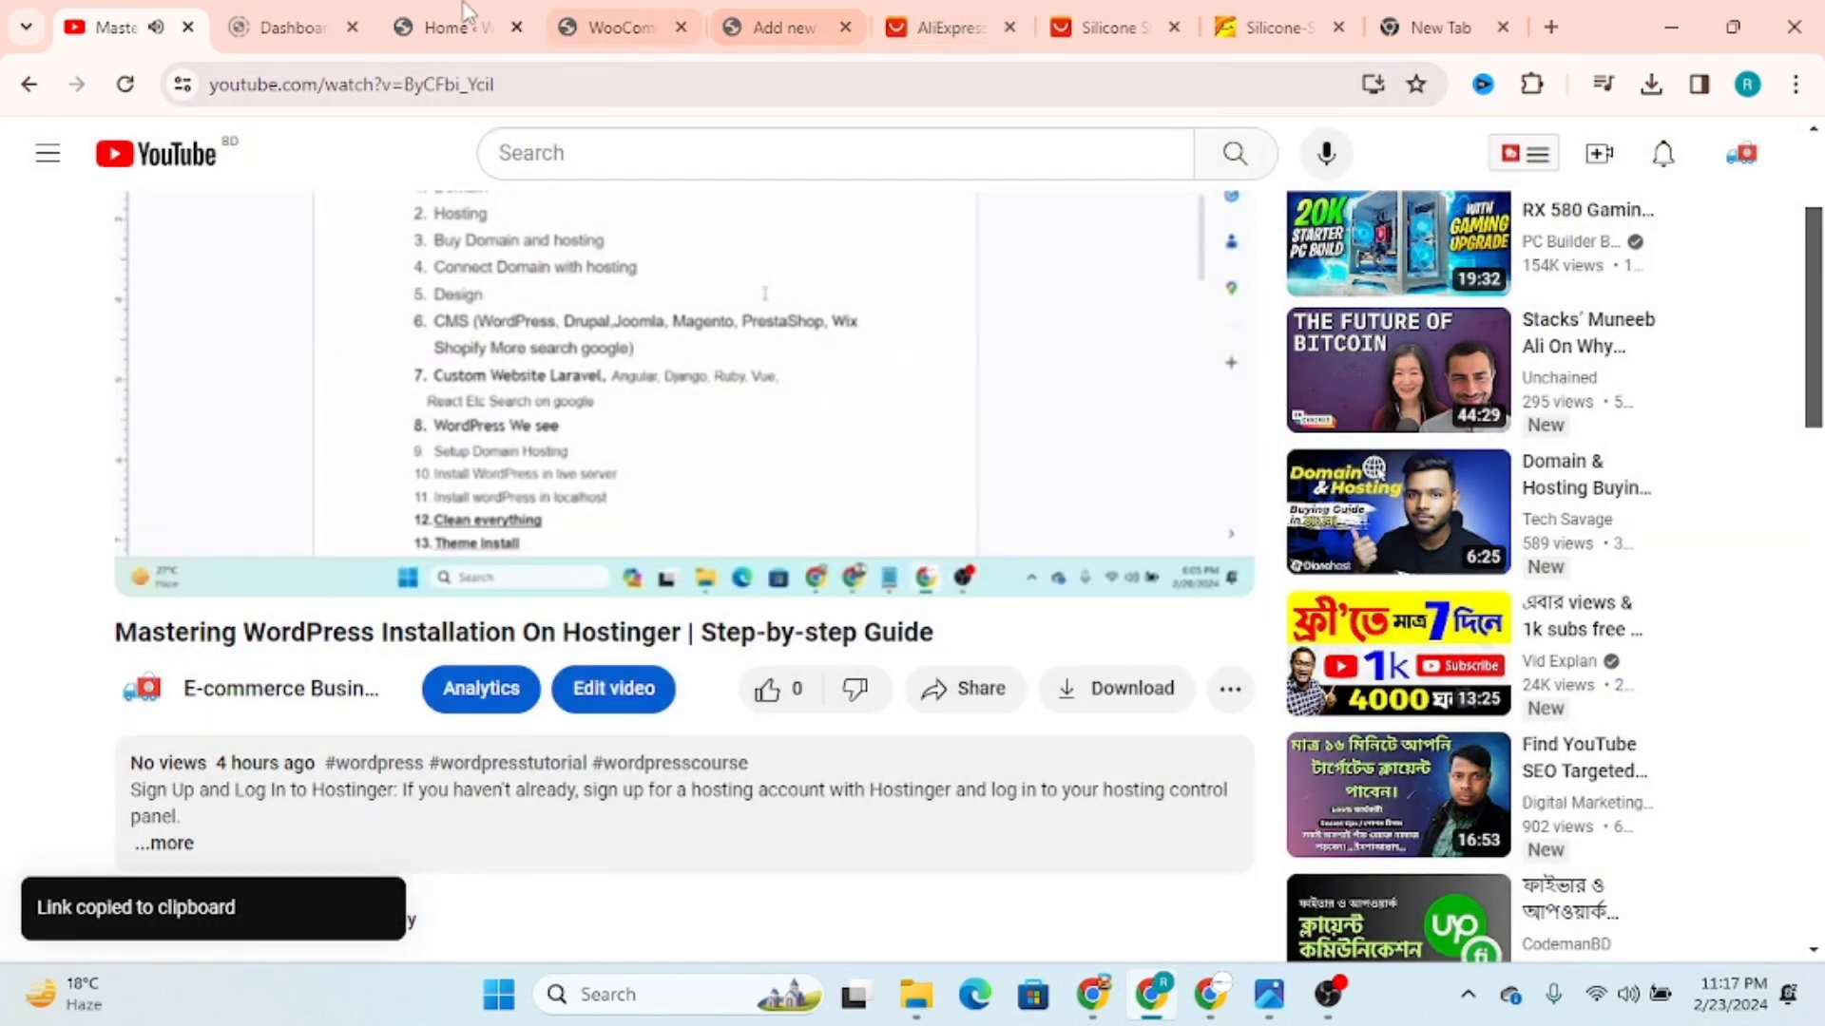
Step: Replace the video URL below the heading in the product description with the copied Part-05 share link as an embedded video
left_click(793, 26)
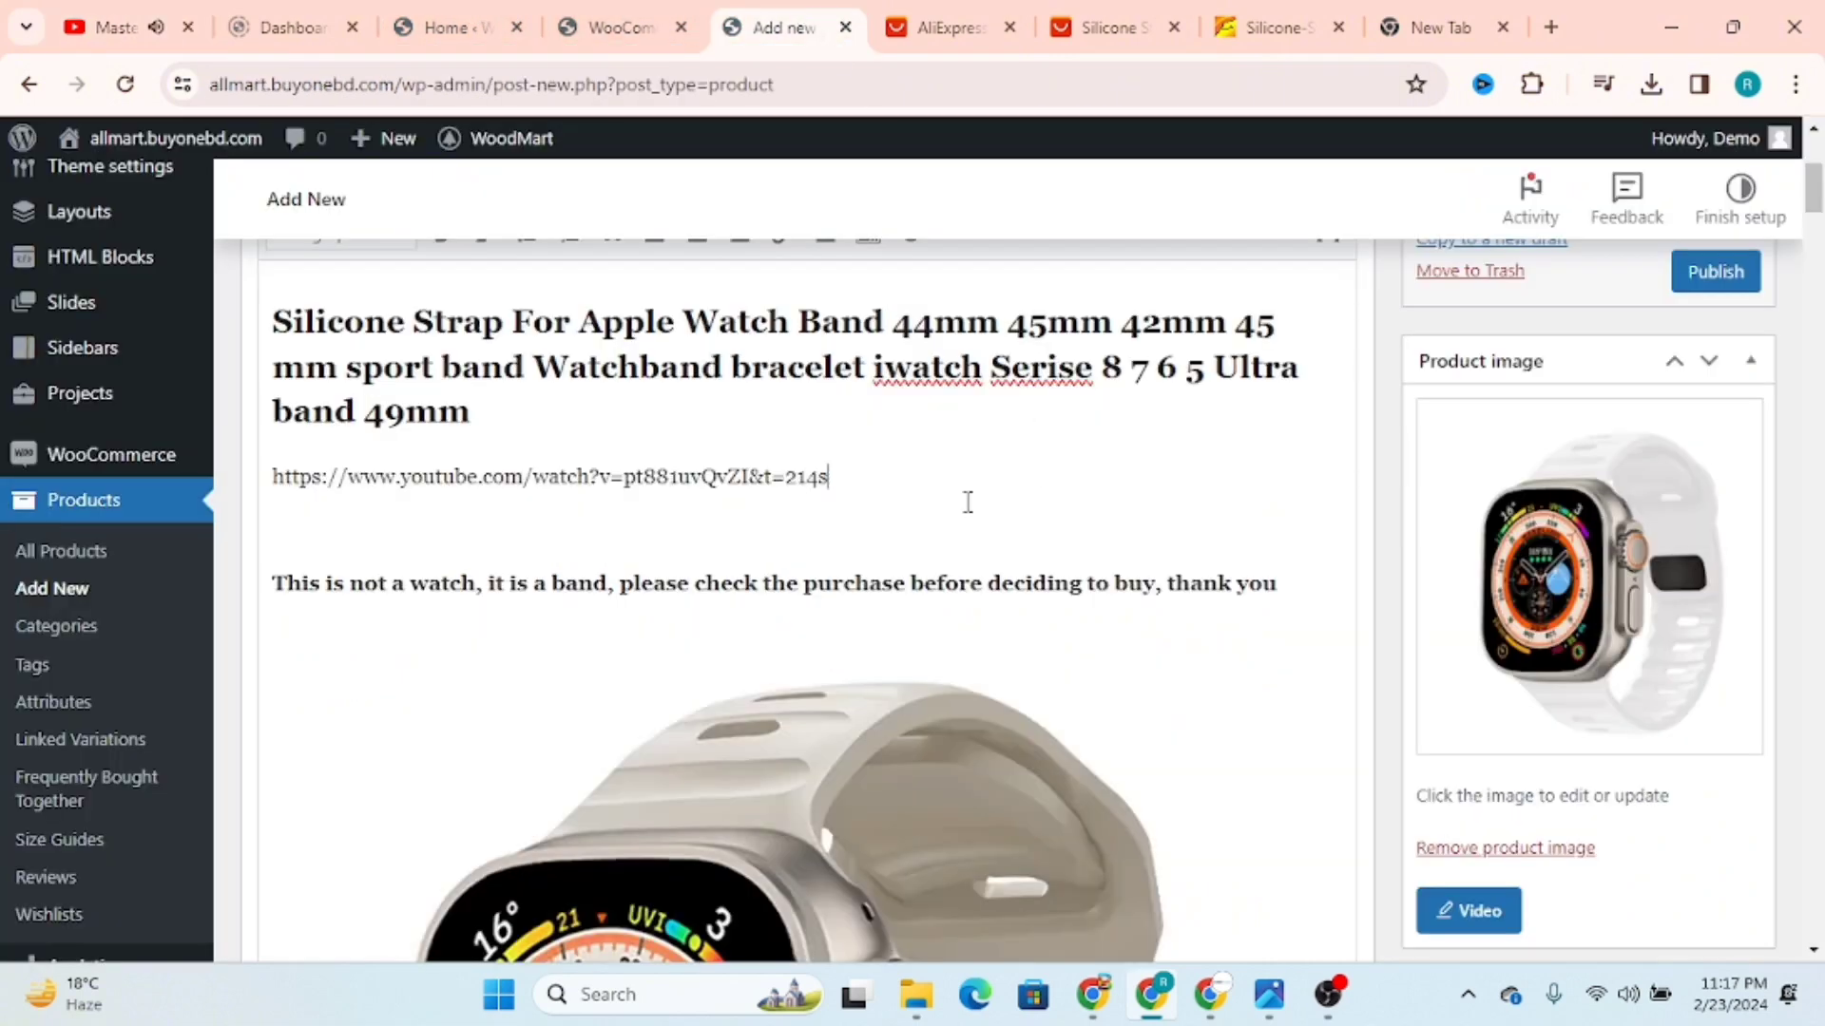
left_click_drag(156, 486, 228, 494)
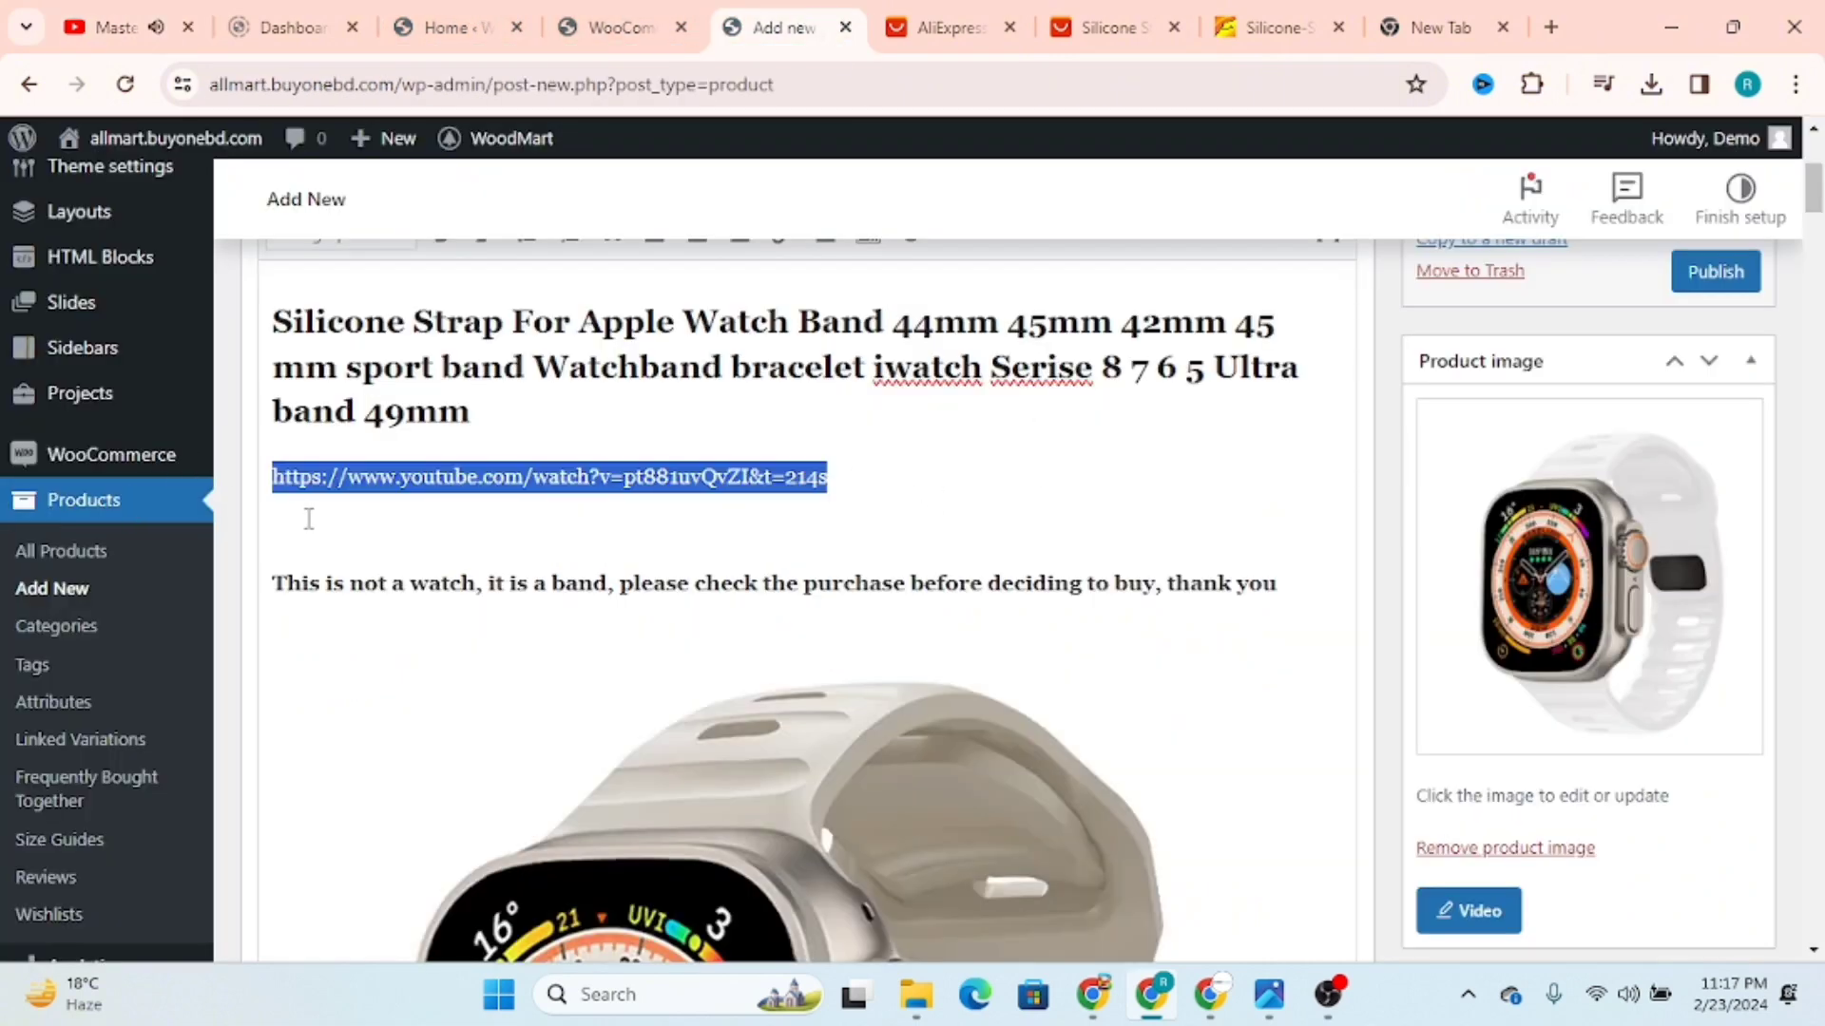
key("ctrl+v")
left_click(859, 473)
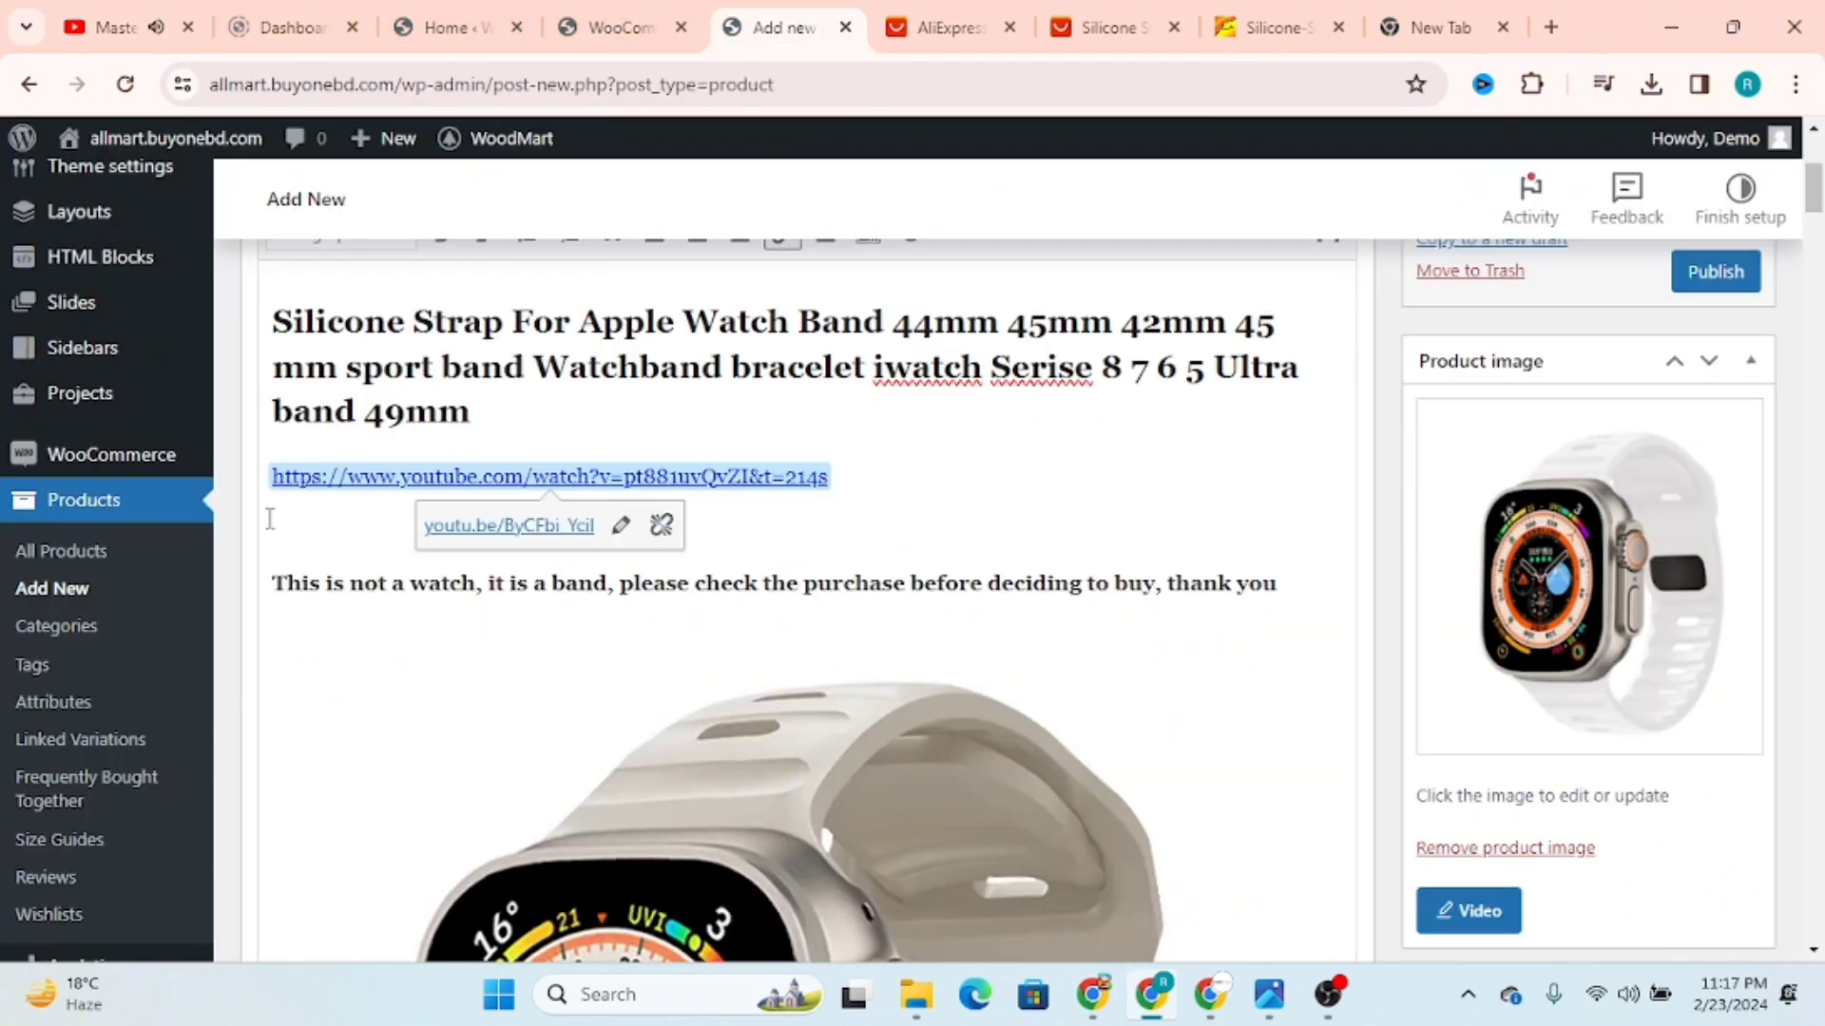
key("Delete")
left_click_drag(859, 470, 190, 496)
key("Delete")
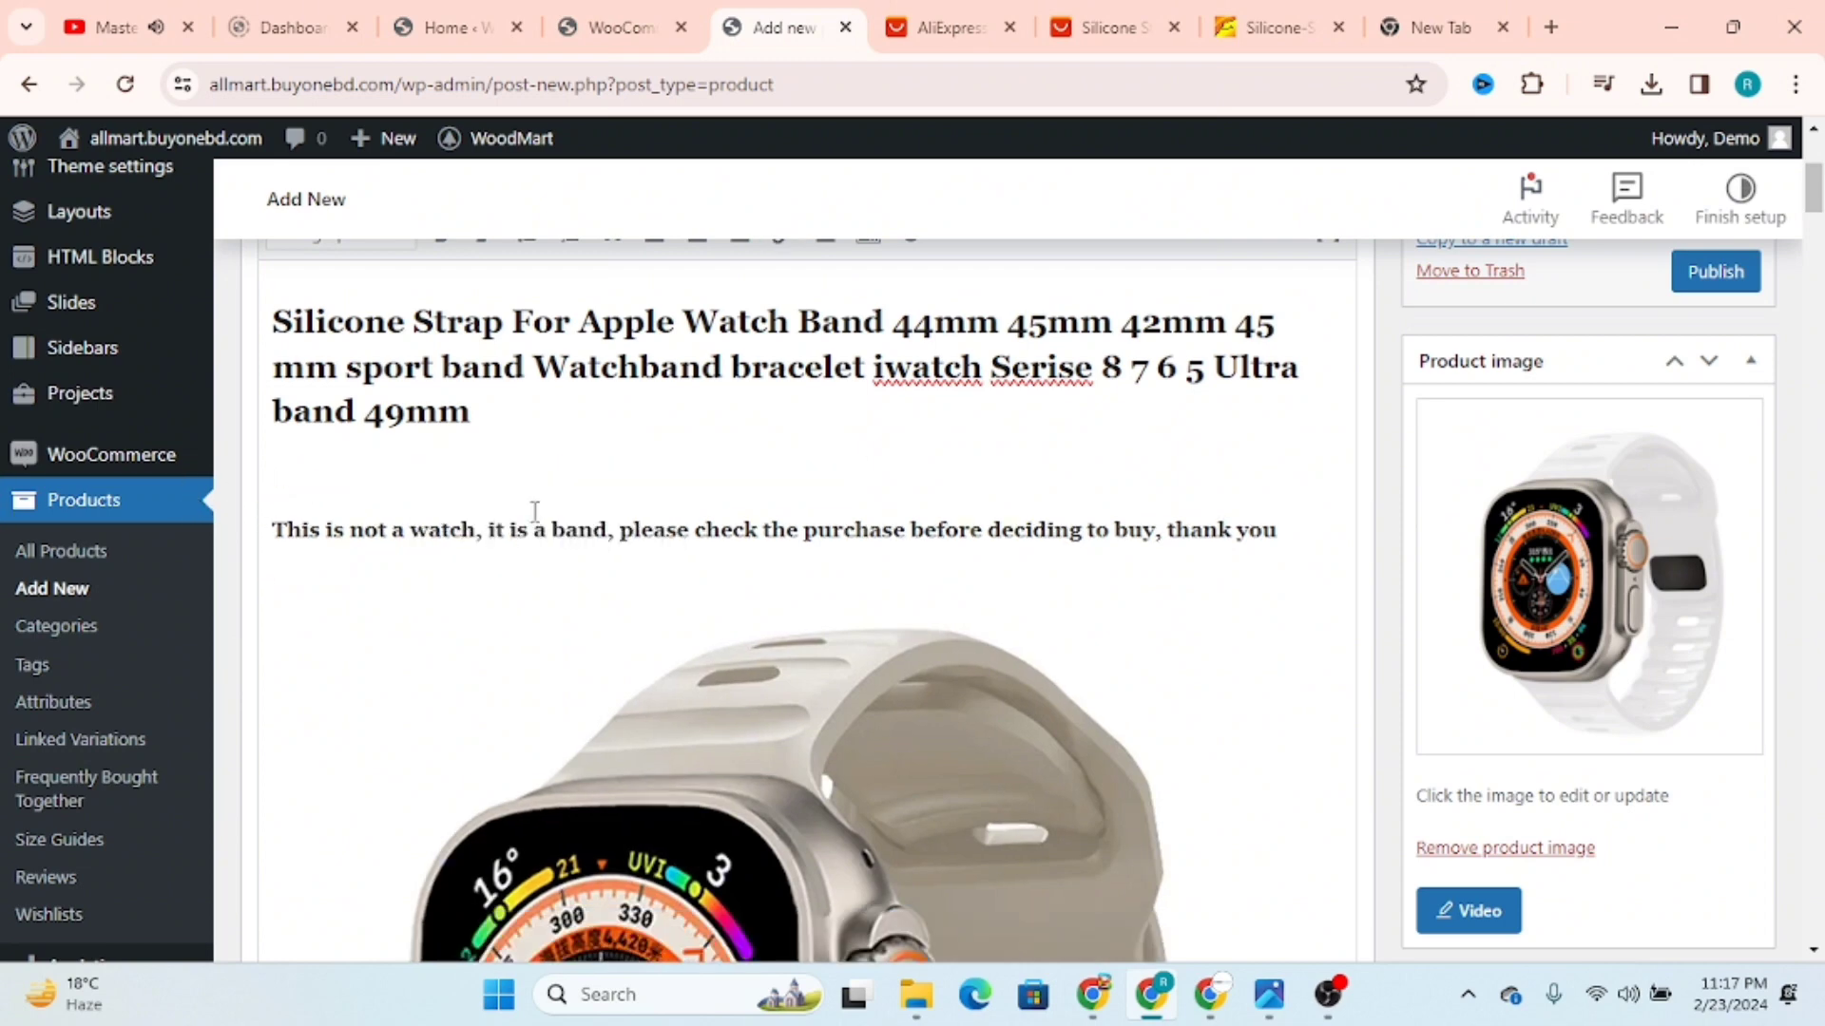
key("ctrl+v")
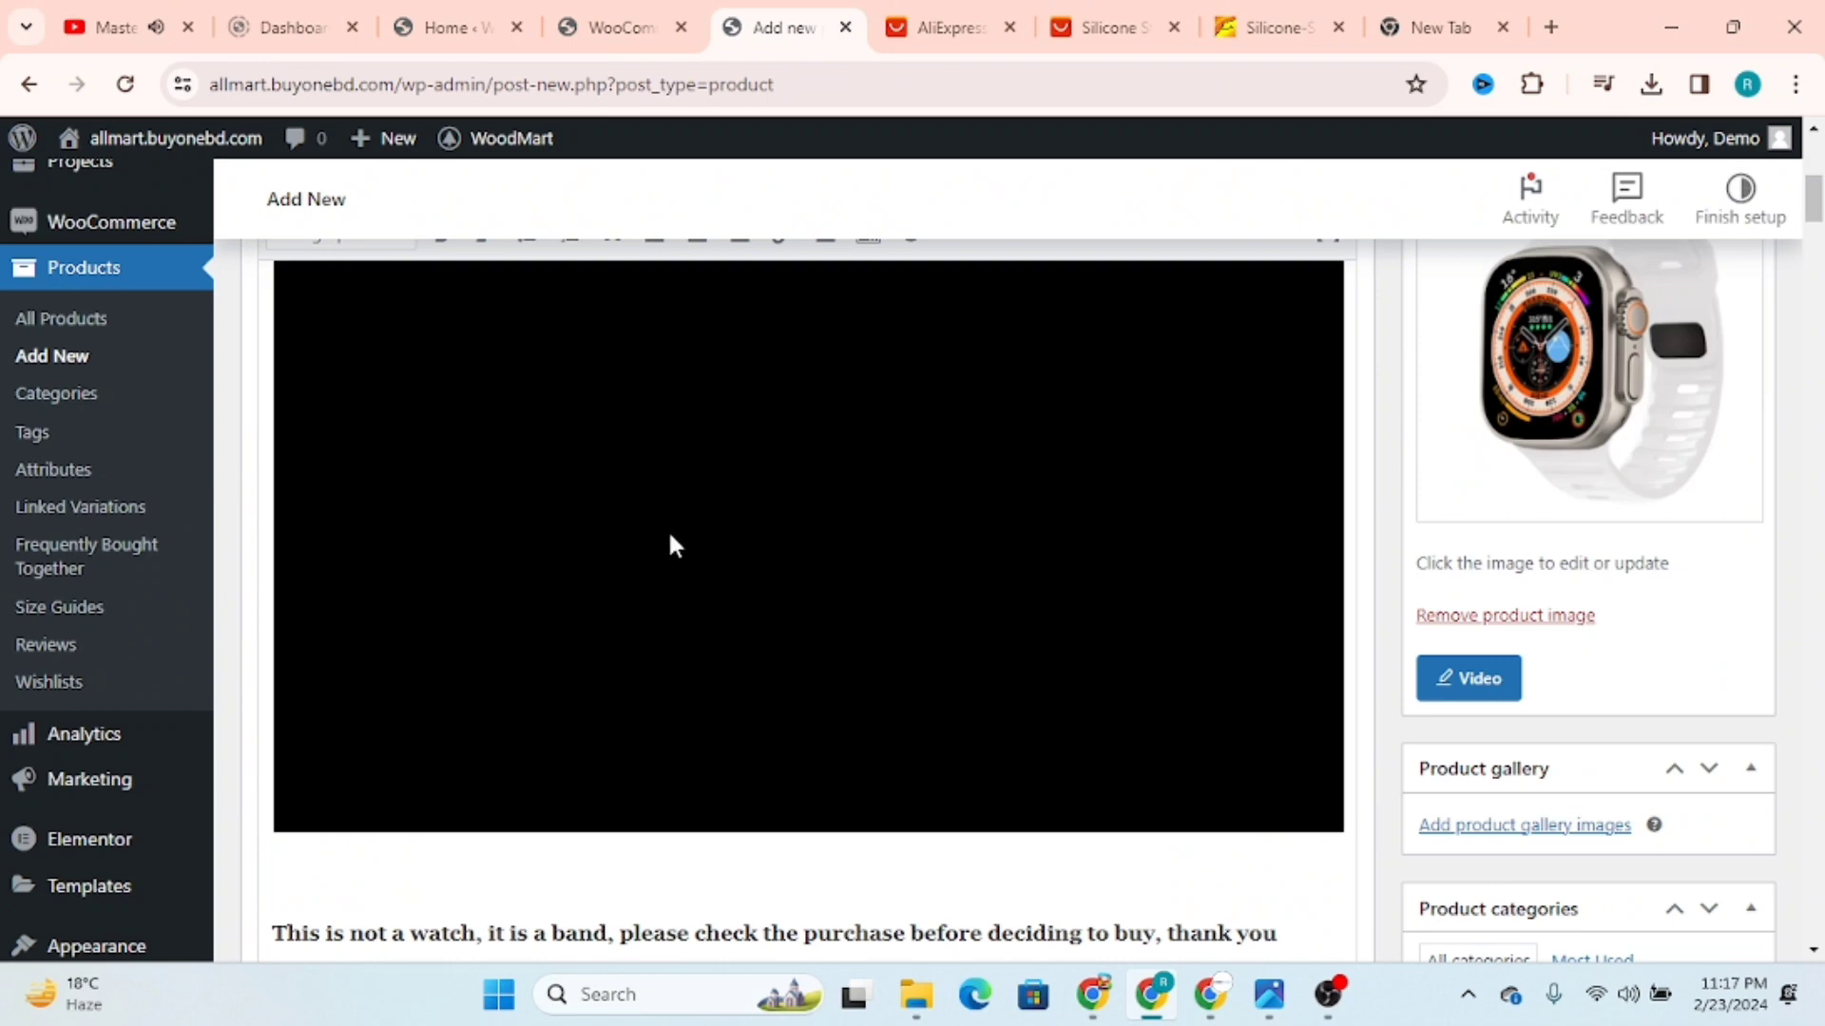
scroll(1026, 670, "up", 1)
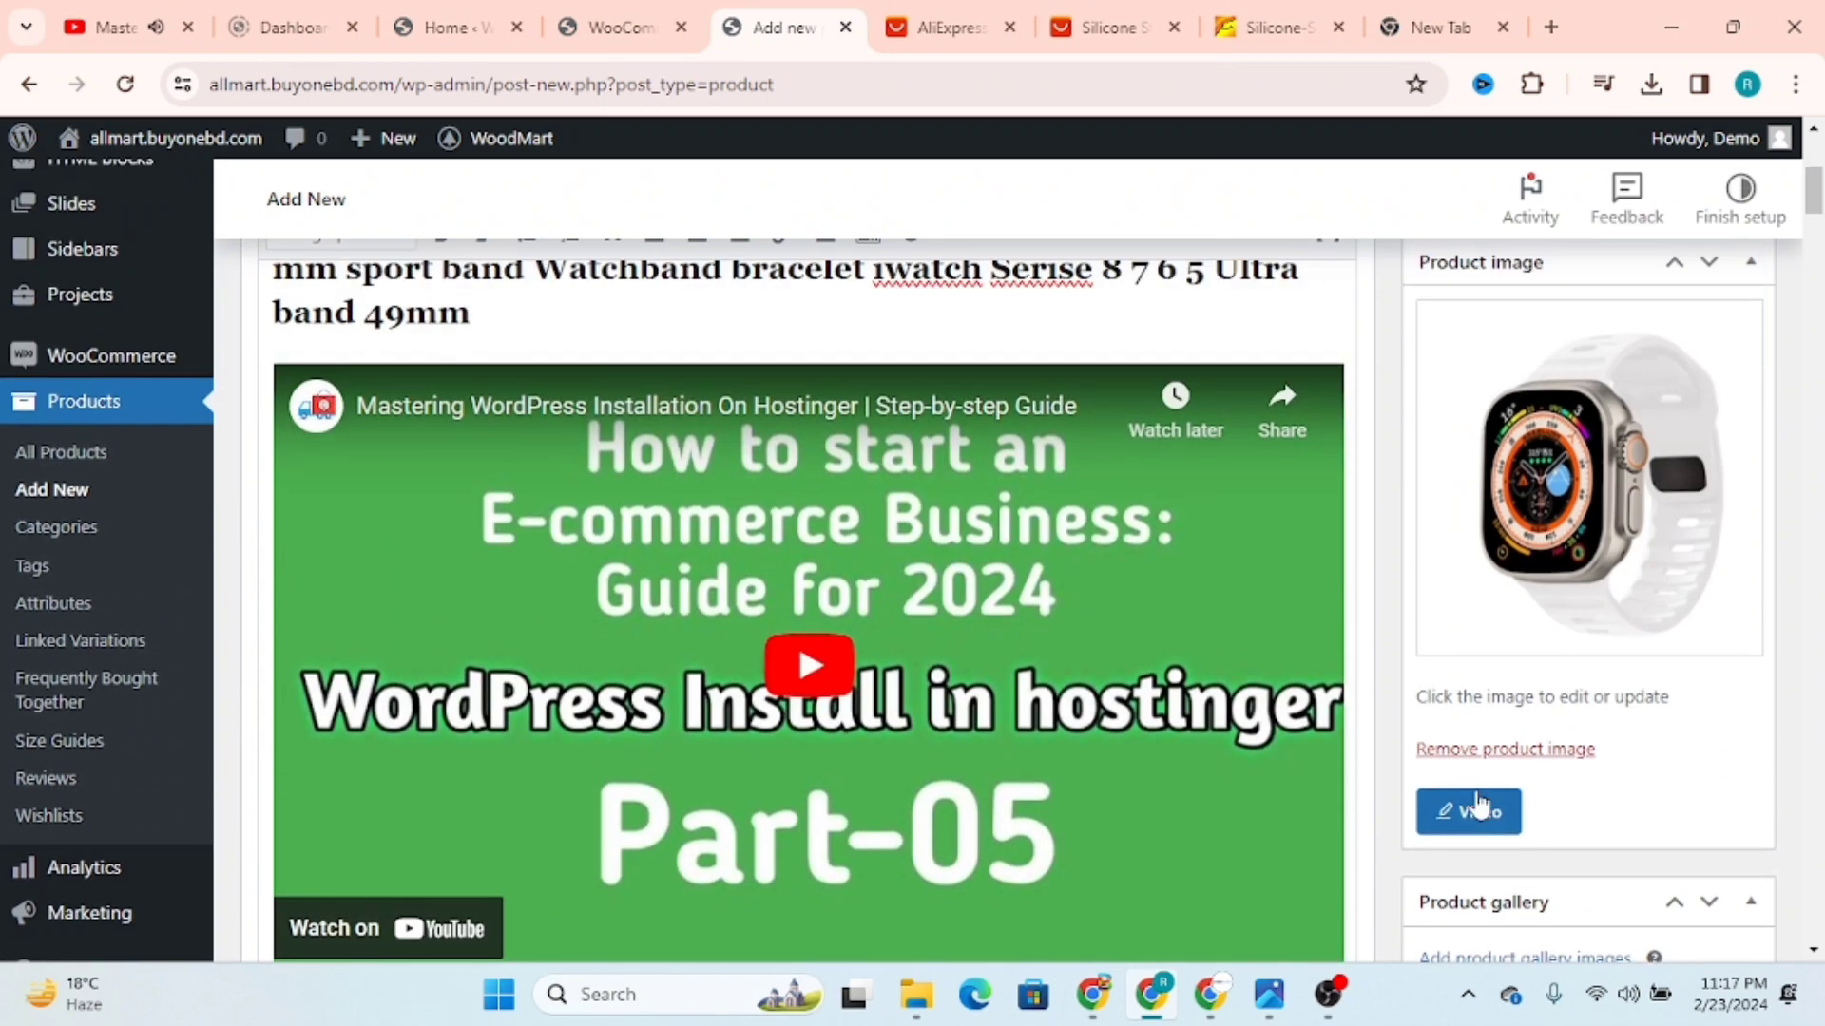
Step: Replace the gallery video's YouTube URL with the copied Part-05 share link and save the video settings
left_click(1446, 819)
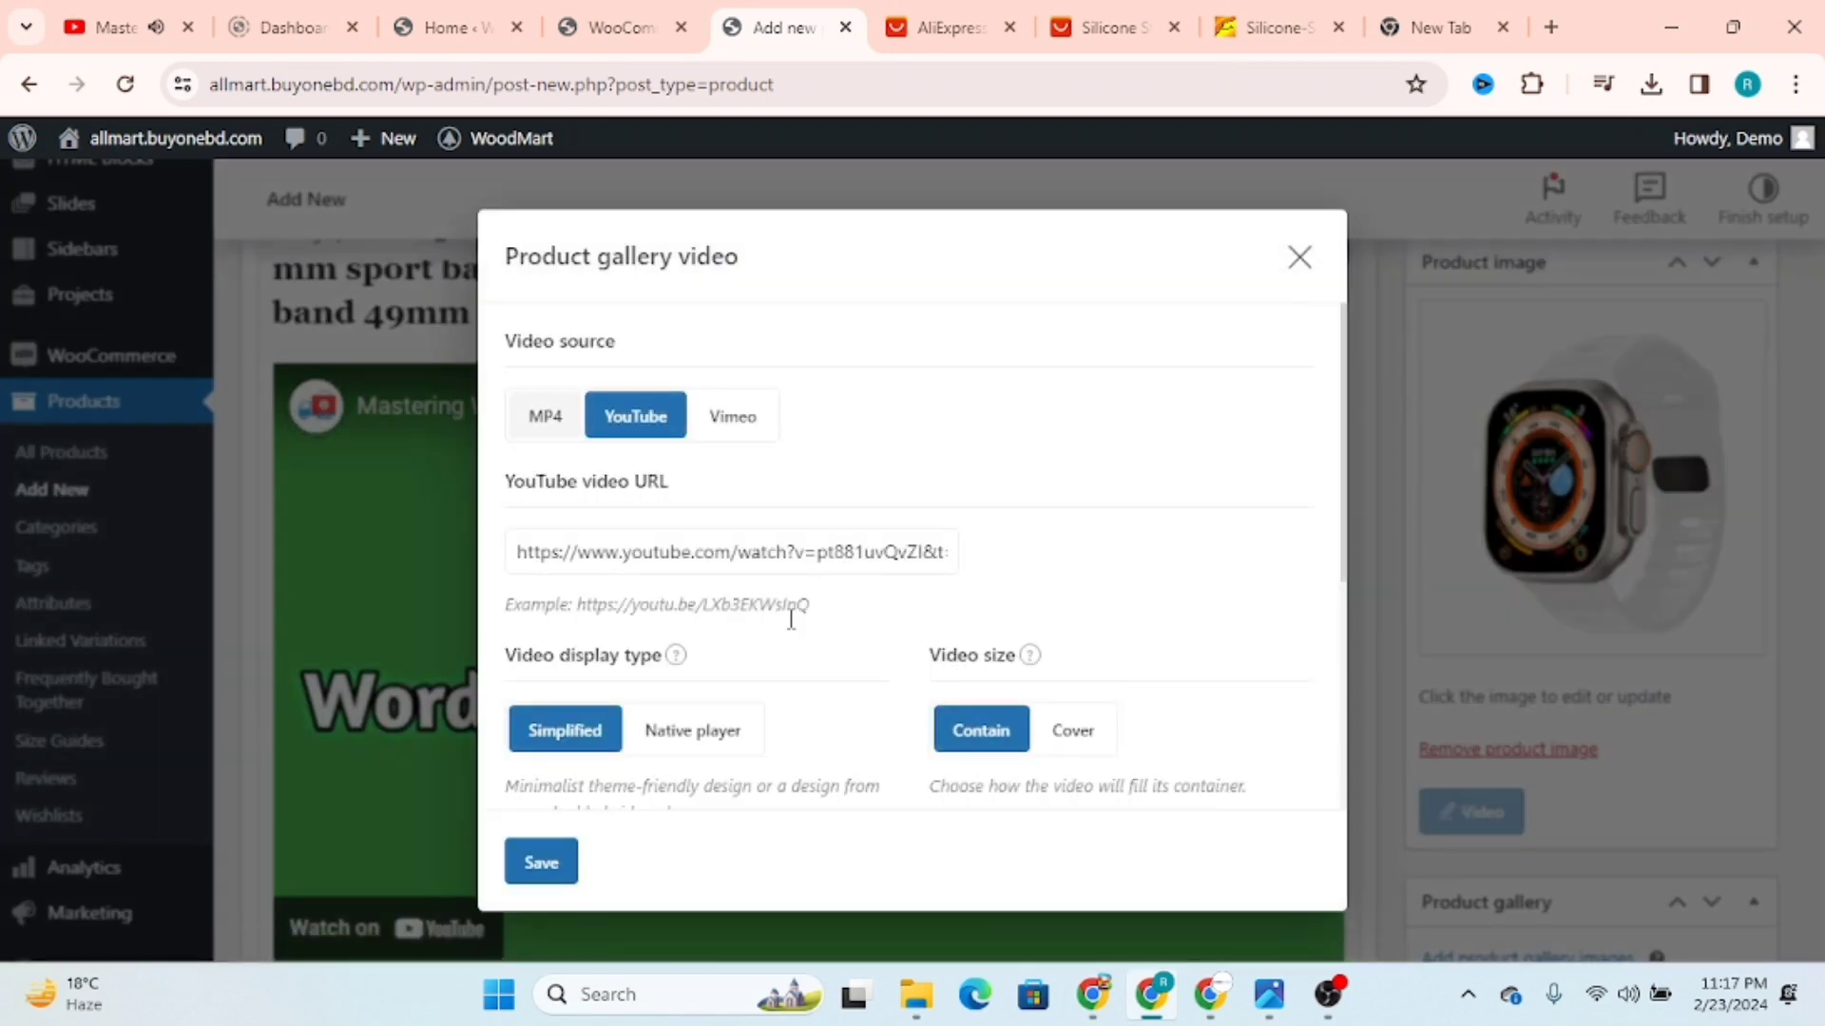
left_click(758, 560)
key("ctrl+a")
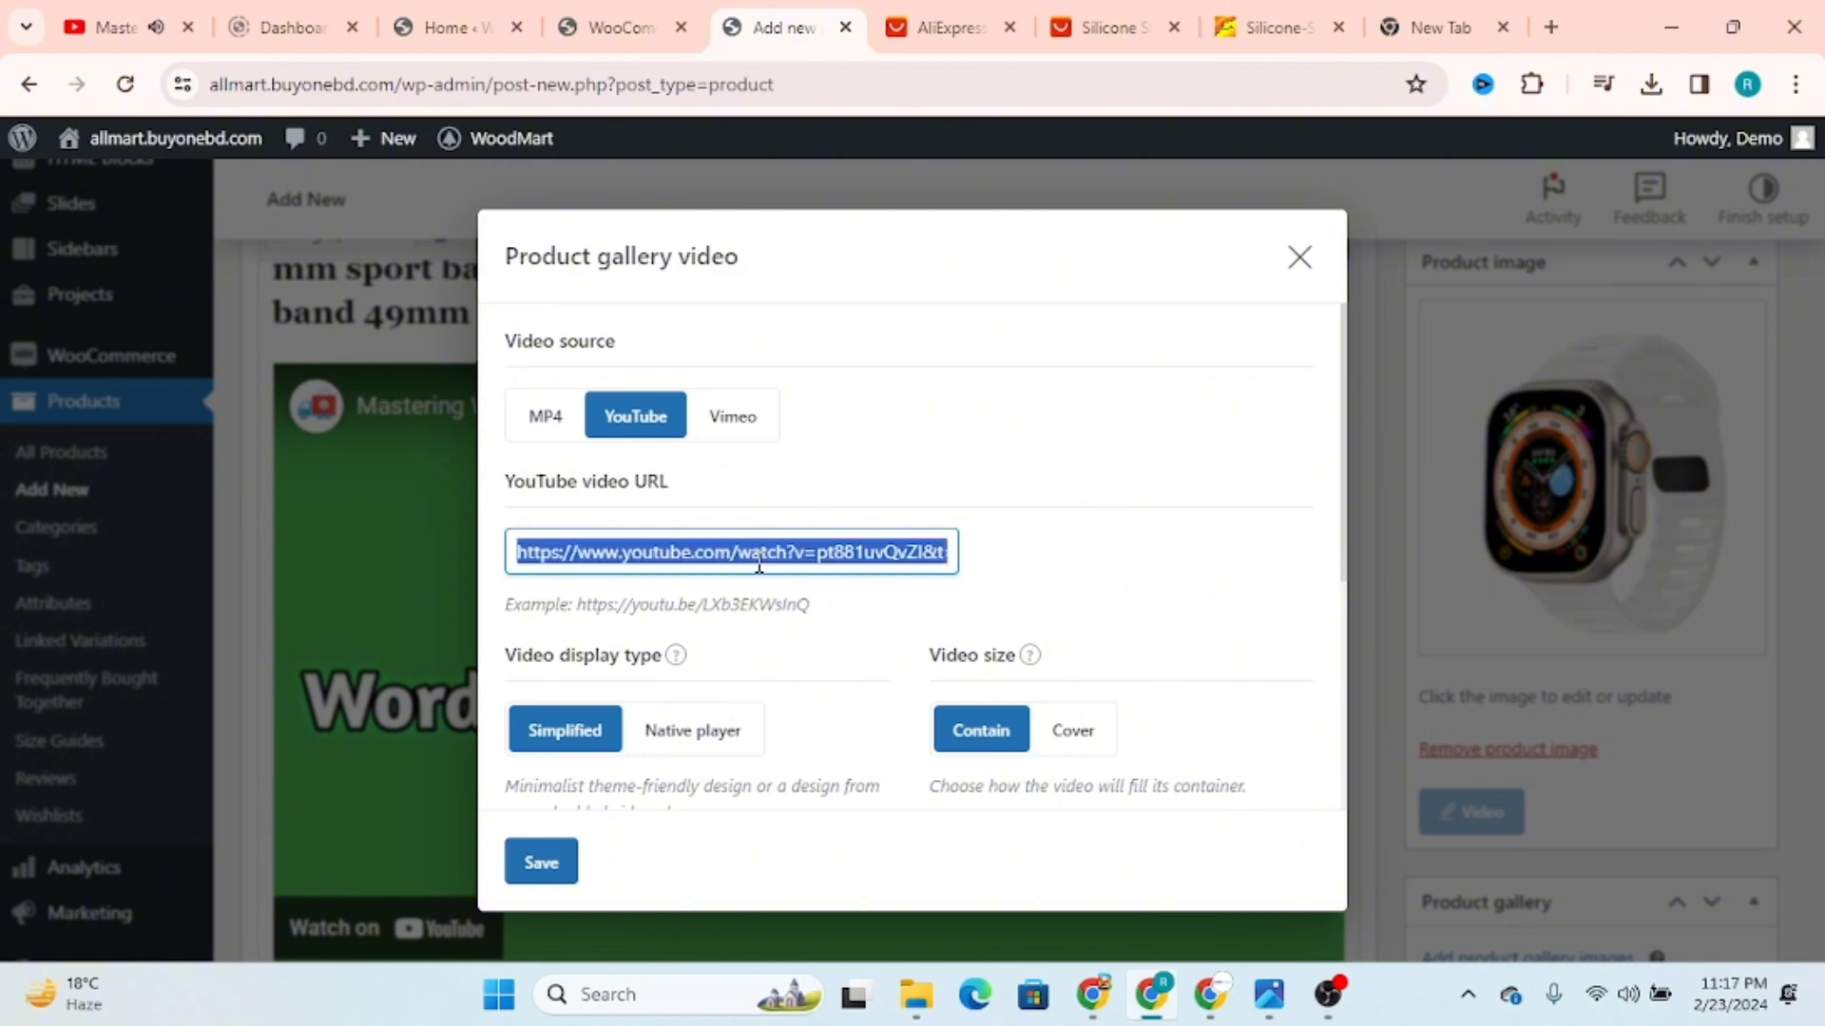
key("ctrl+v")
left_click(542, 862)
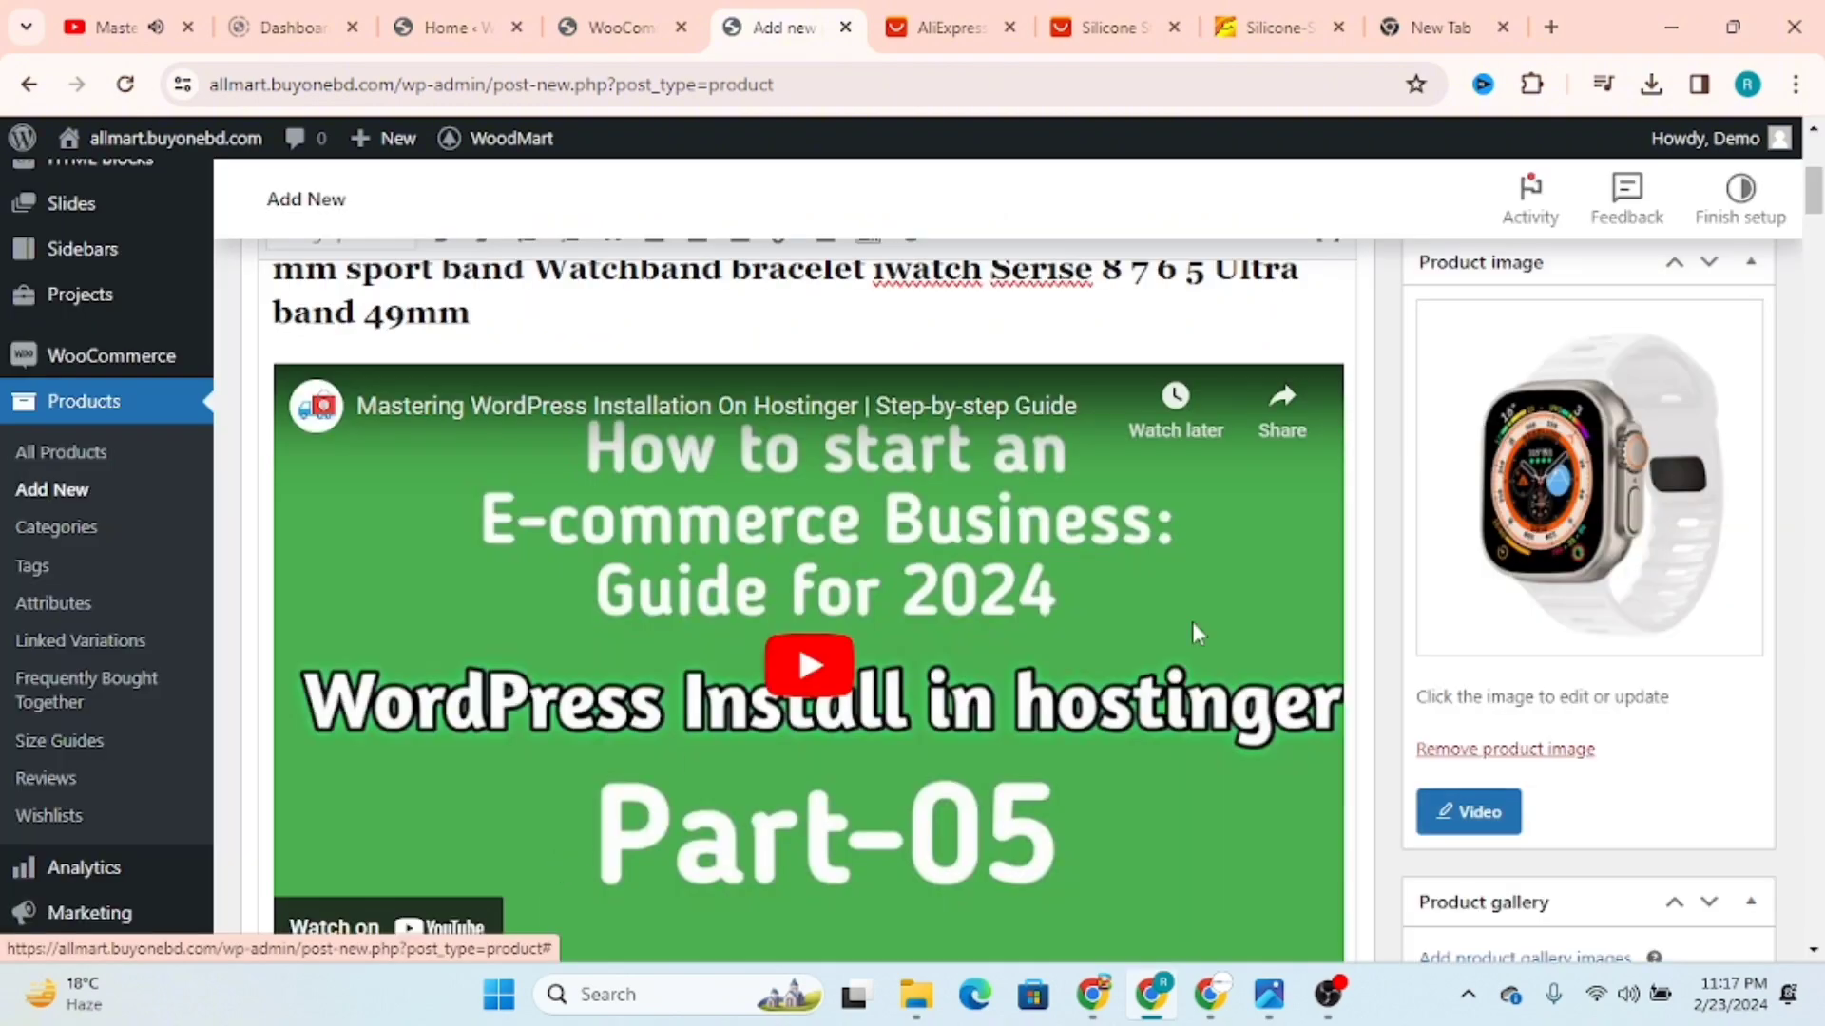
scroll(1527, 602, "down", 3)
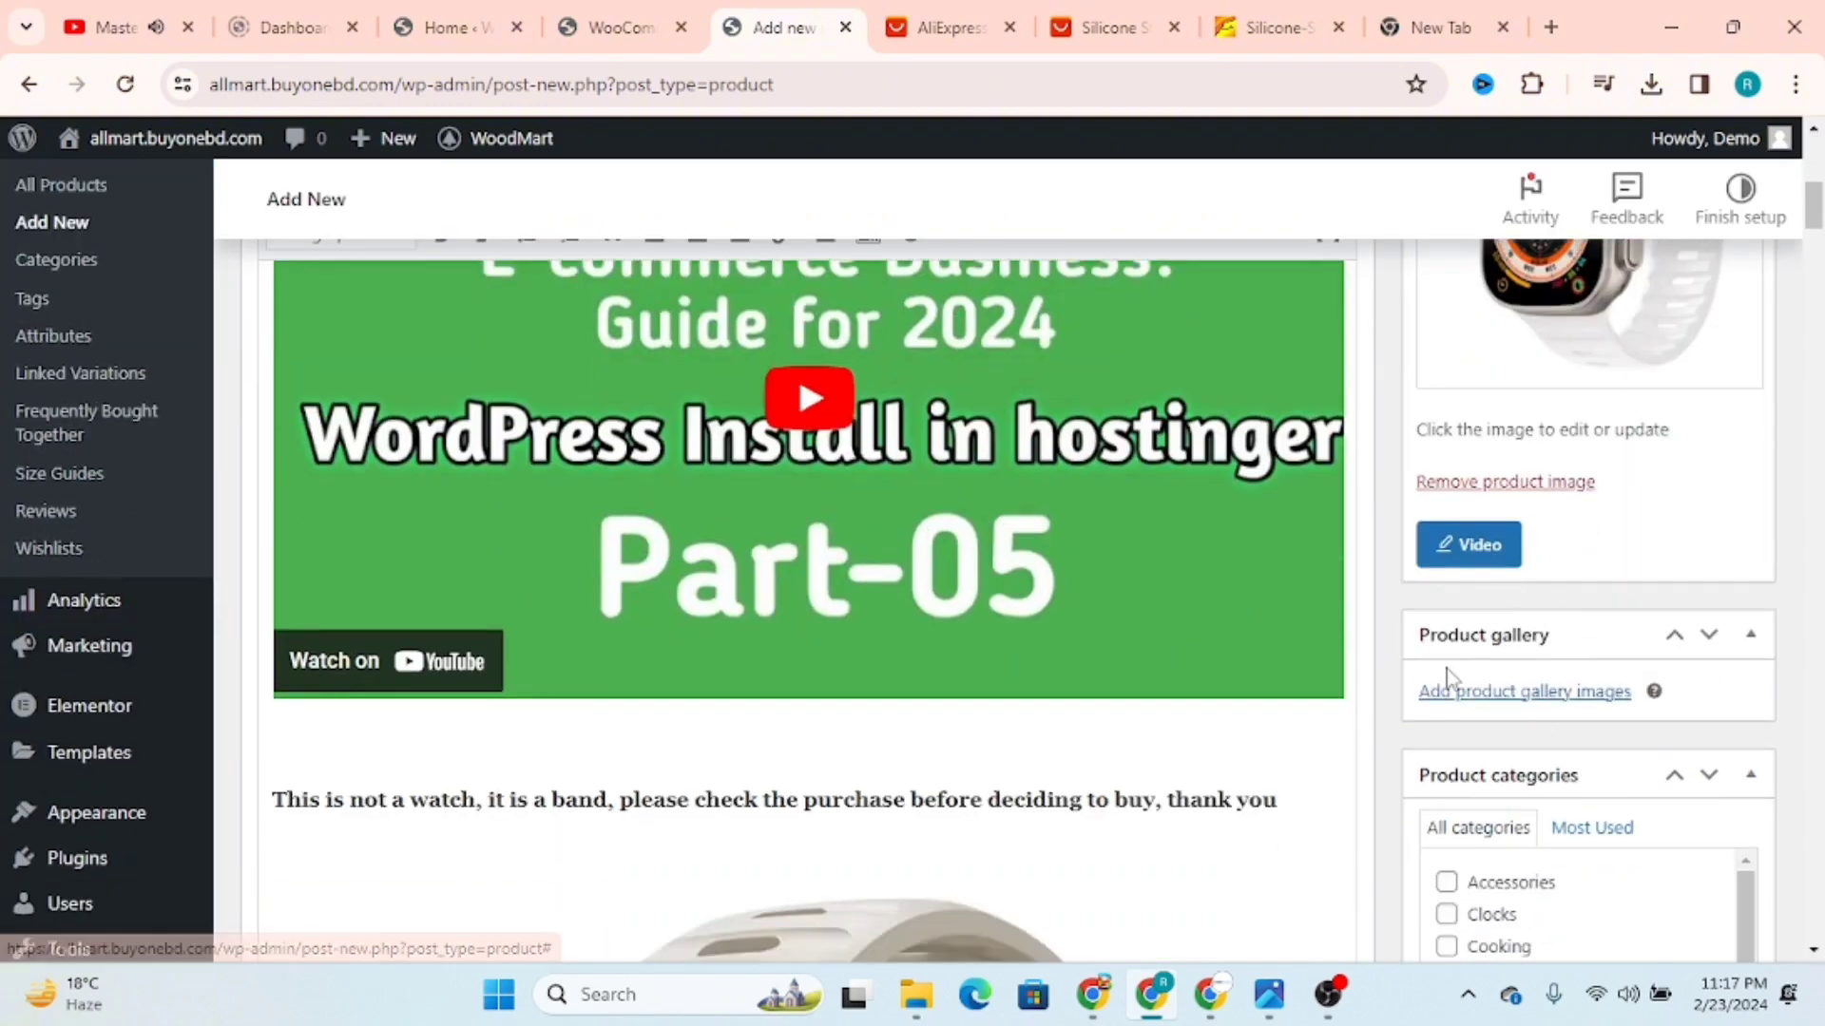
scroll(1521, 637, "down", 1)
left_click(1494, 562)
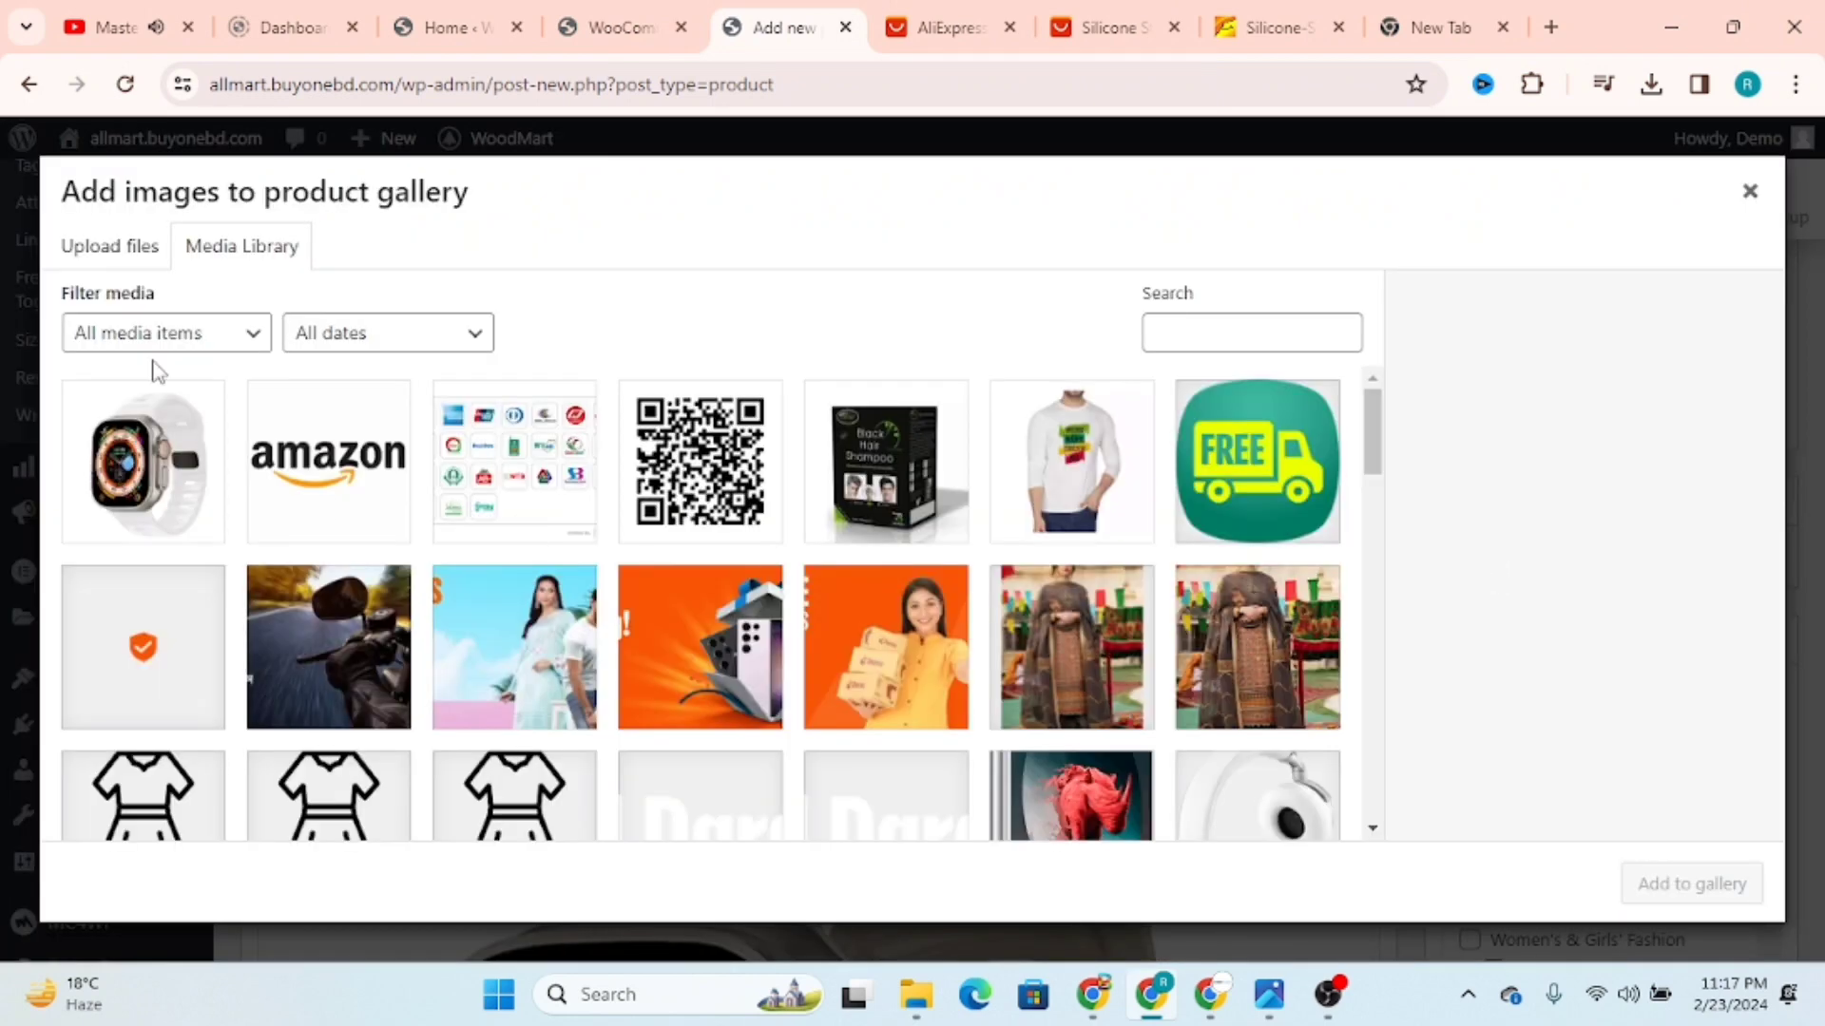
left_click(110, 247)
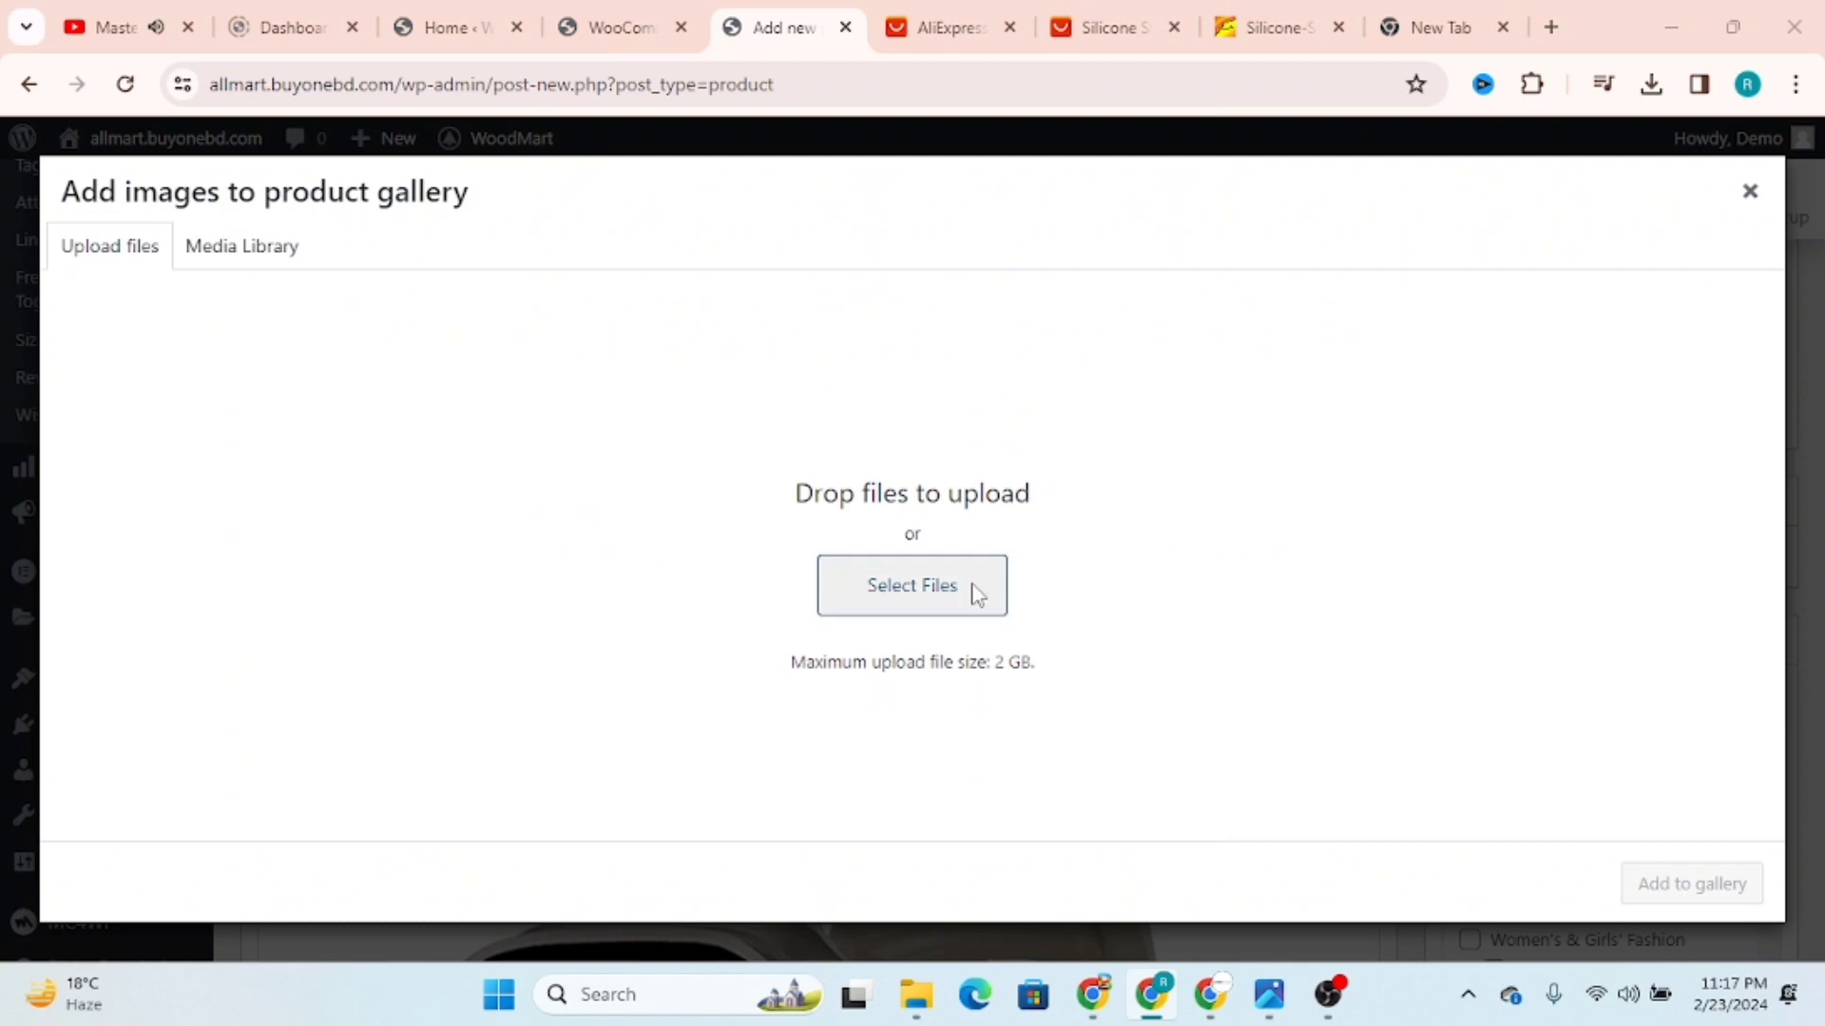
left_click(976, 594)
left_click(814, 455)
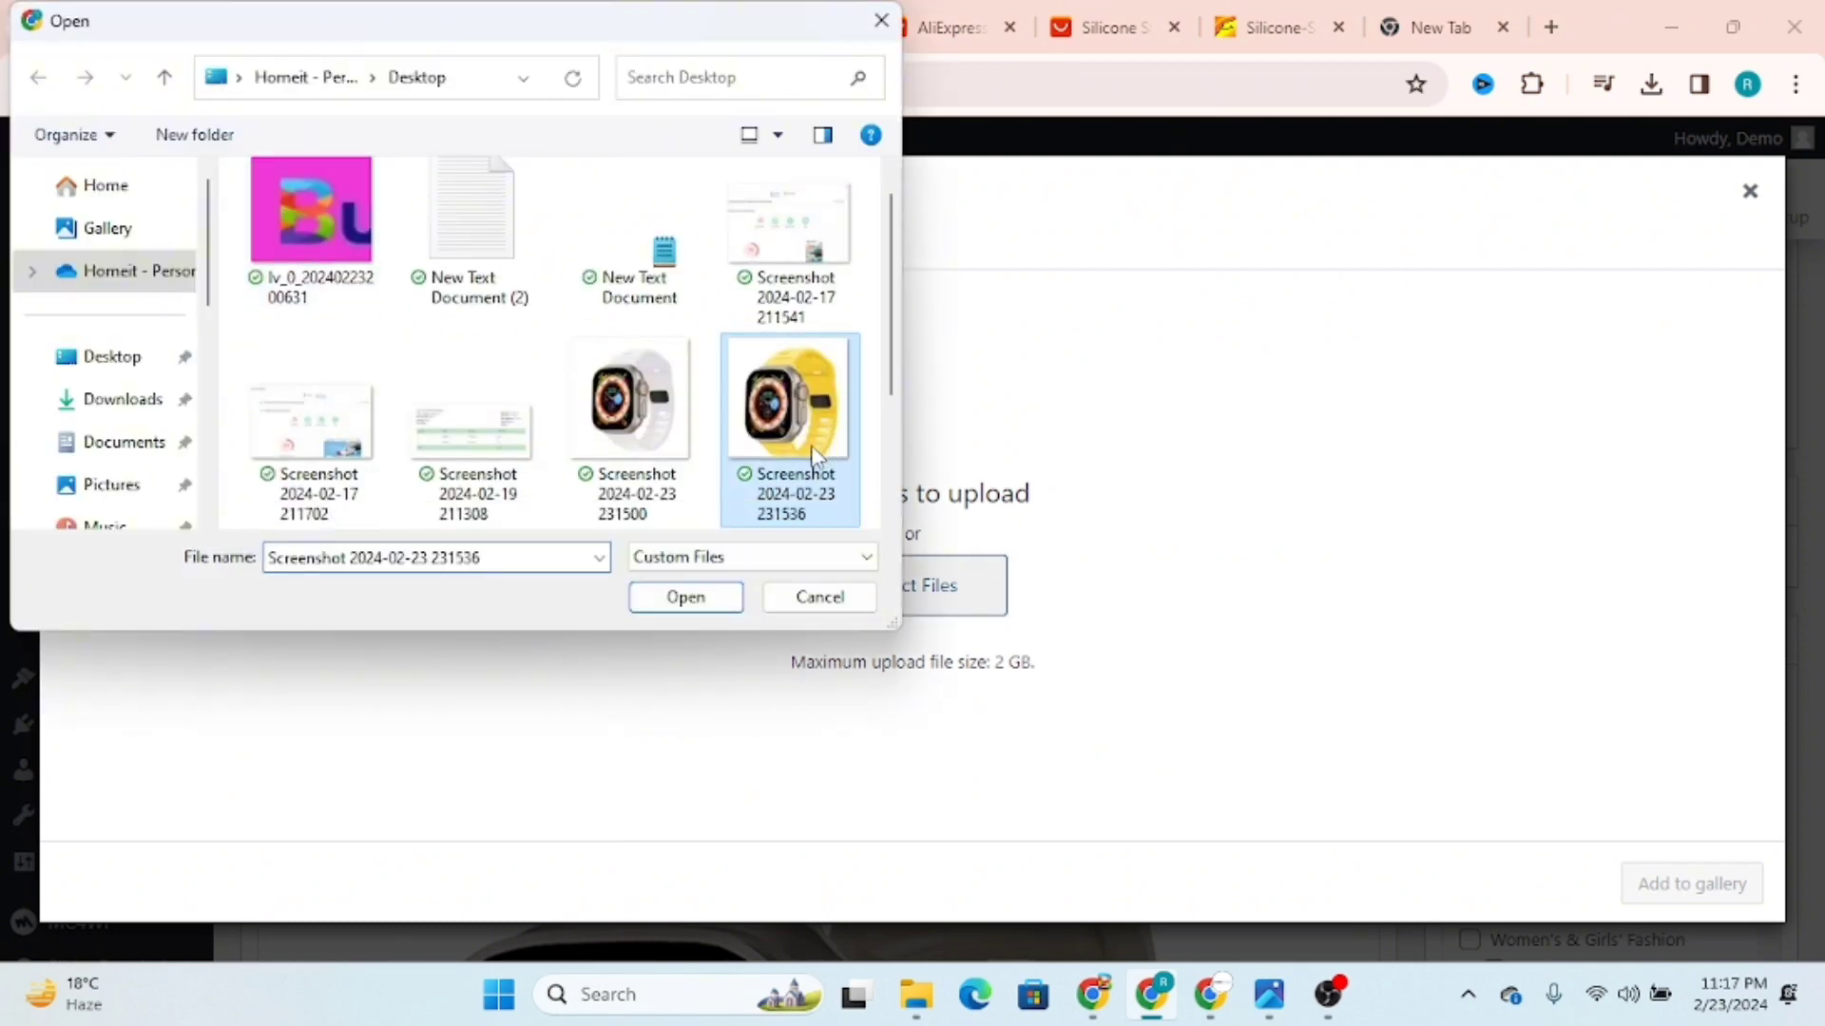
left_click(685, 597)
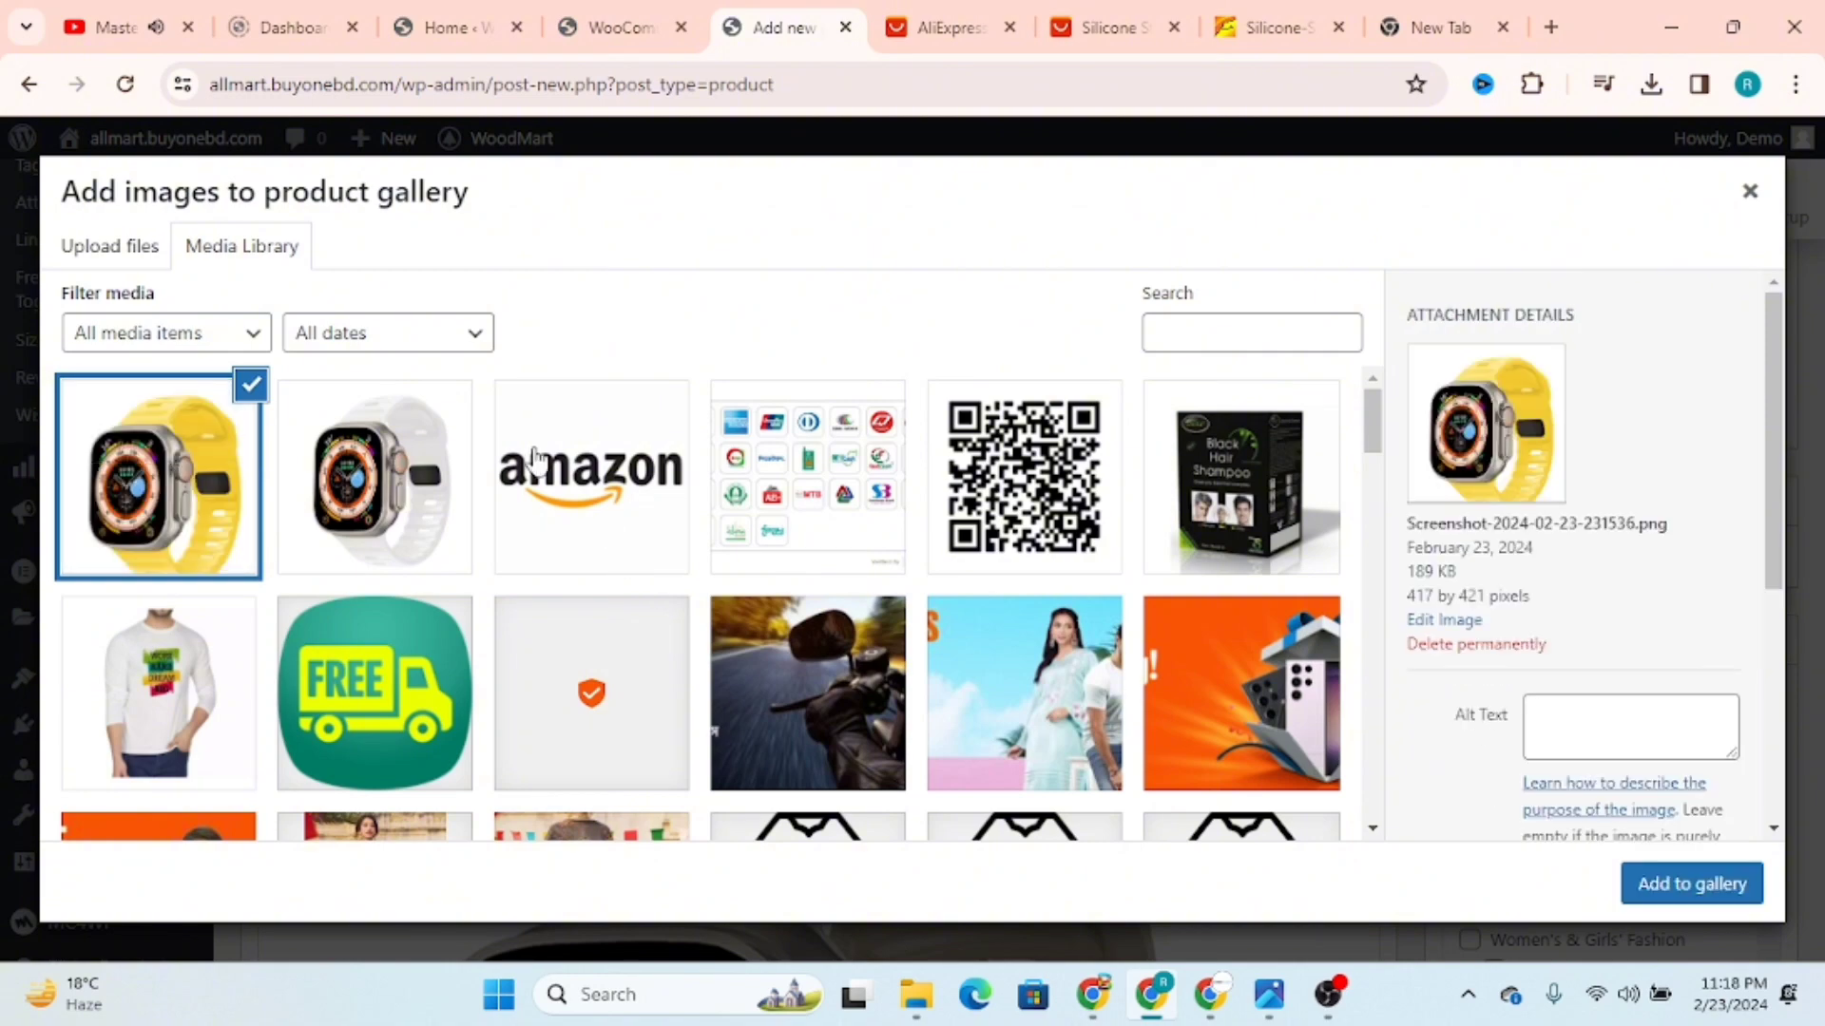
left_click(339, 454)
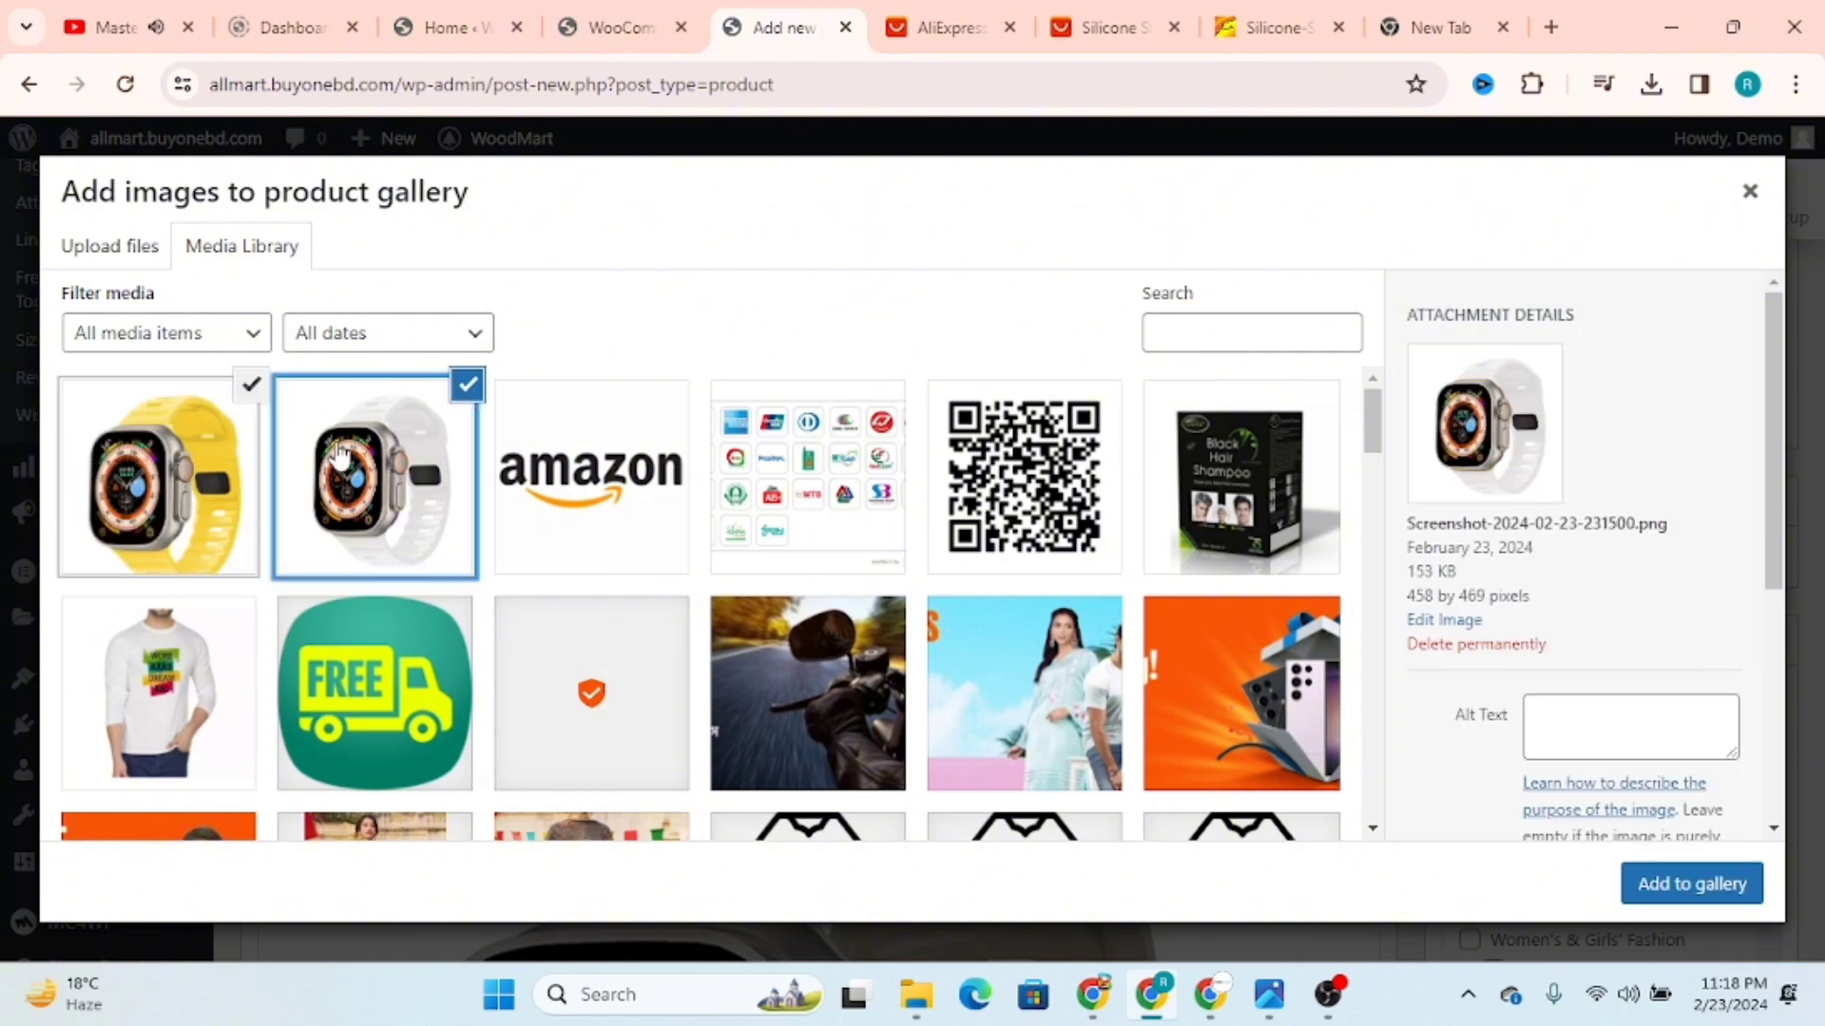
left_click(1684, 886)
Step: Add a new product category for watches without assigning a parent category
scroll(1641, 678, "down", 3)
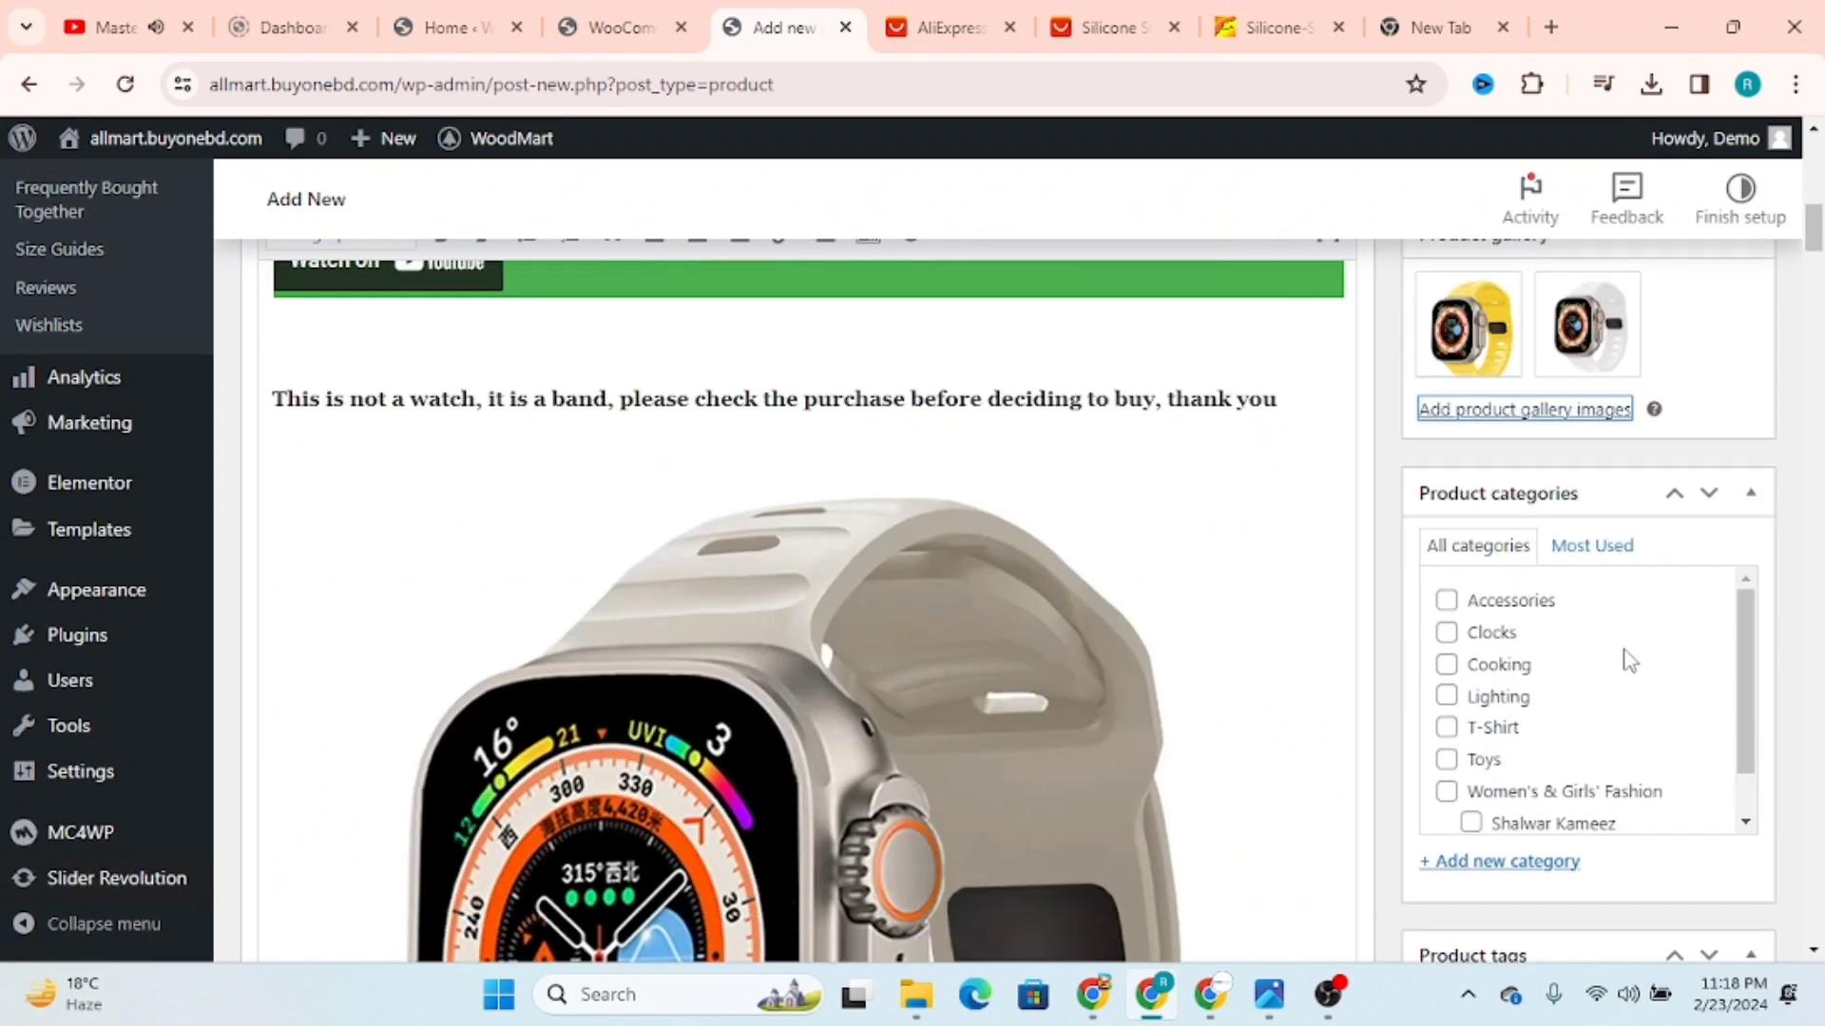
scroll(1625, 656, "down", 1)
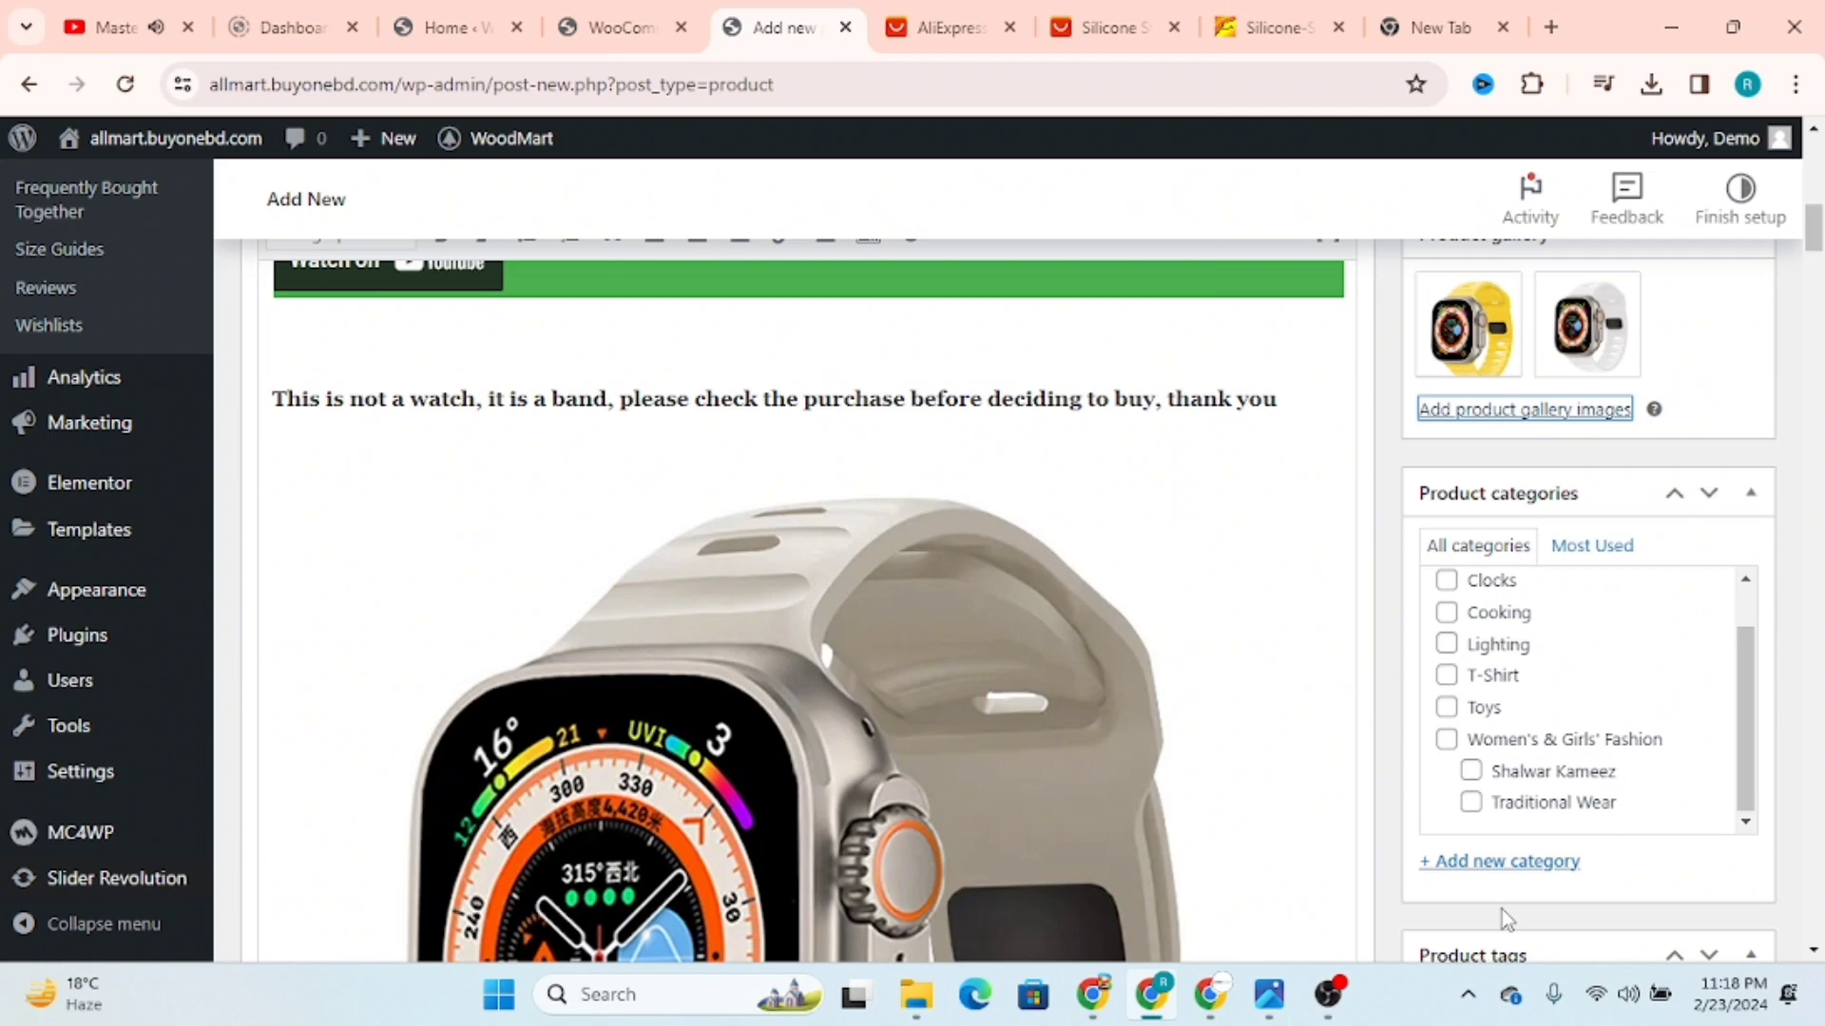
left_click(1515, 860)
scroll(1546, 871, "down", 3)
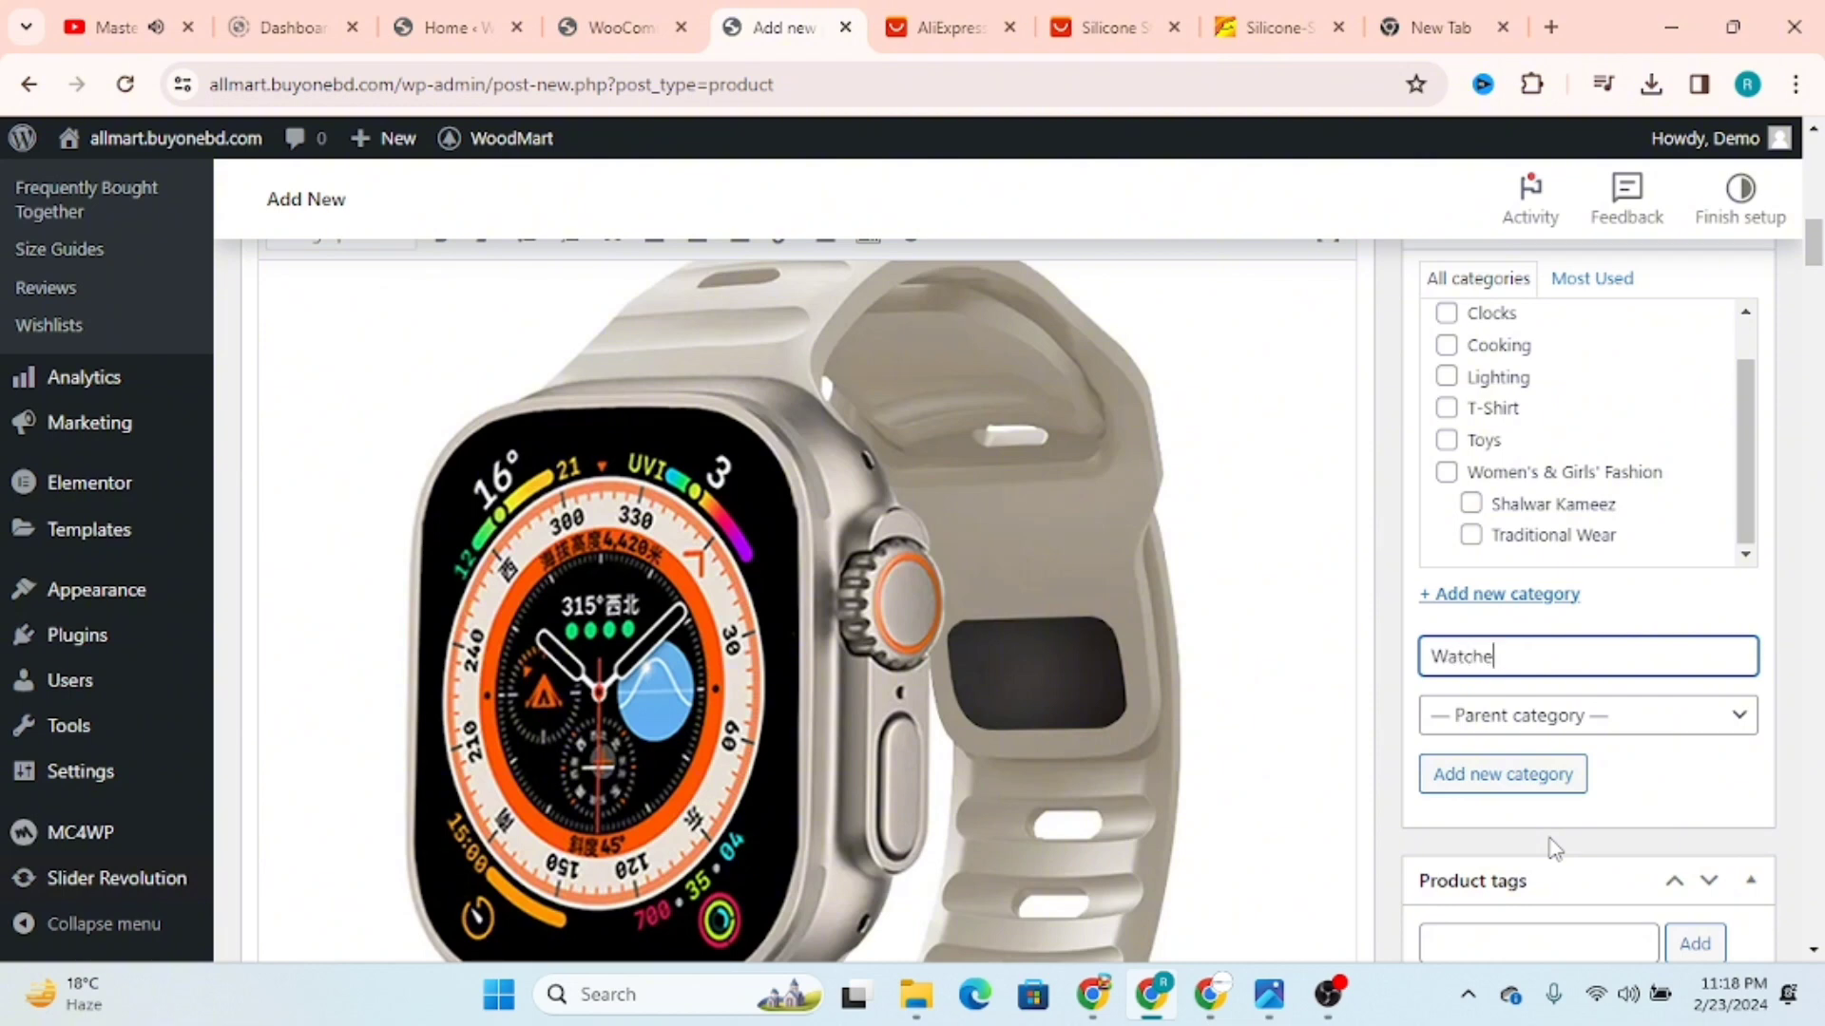
left_click(1570, 717)
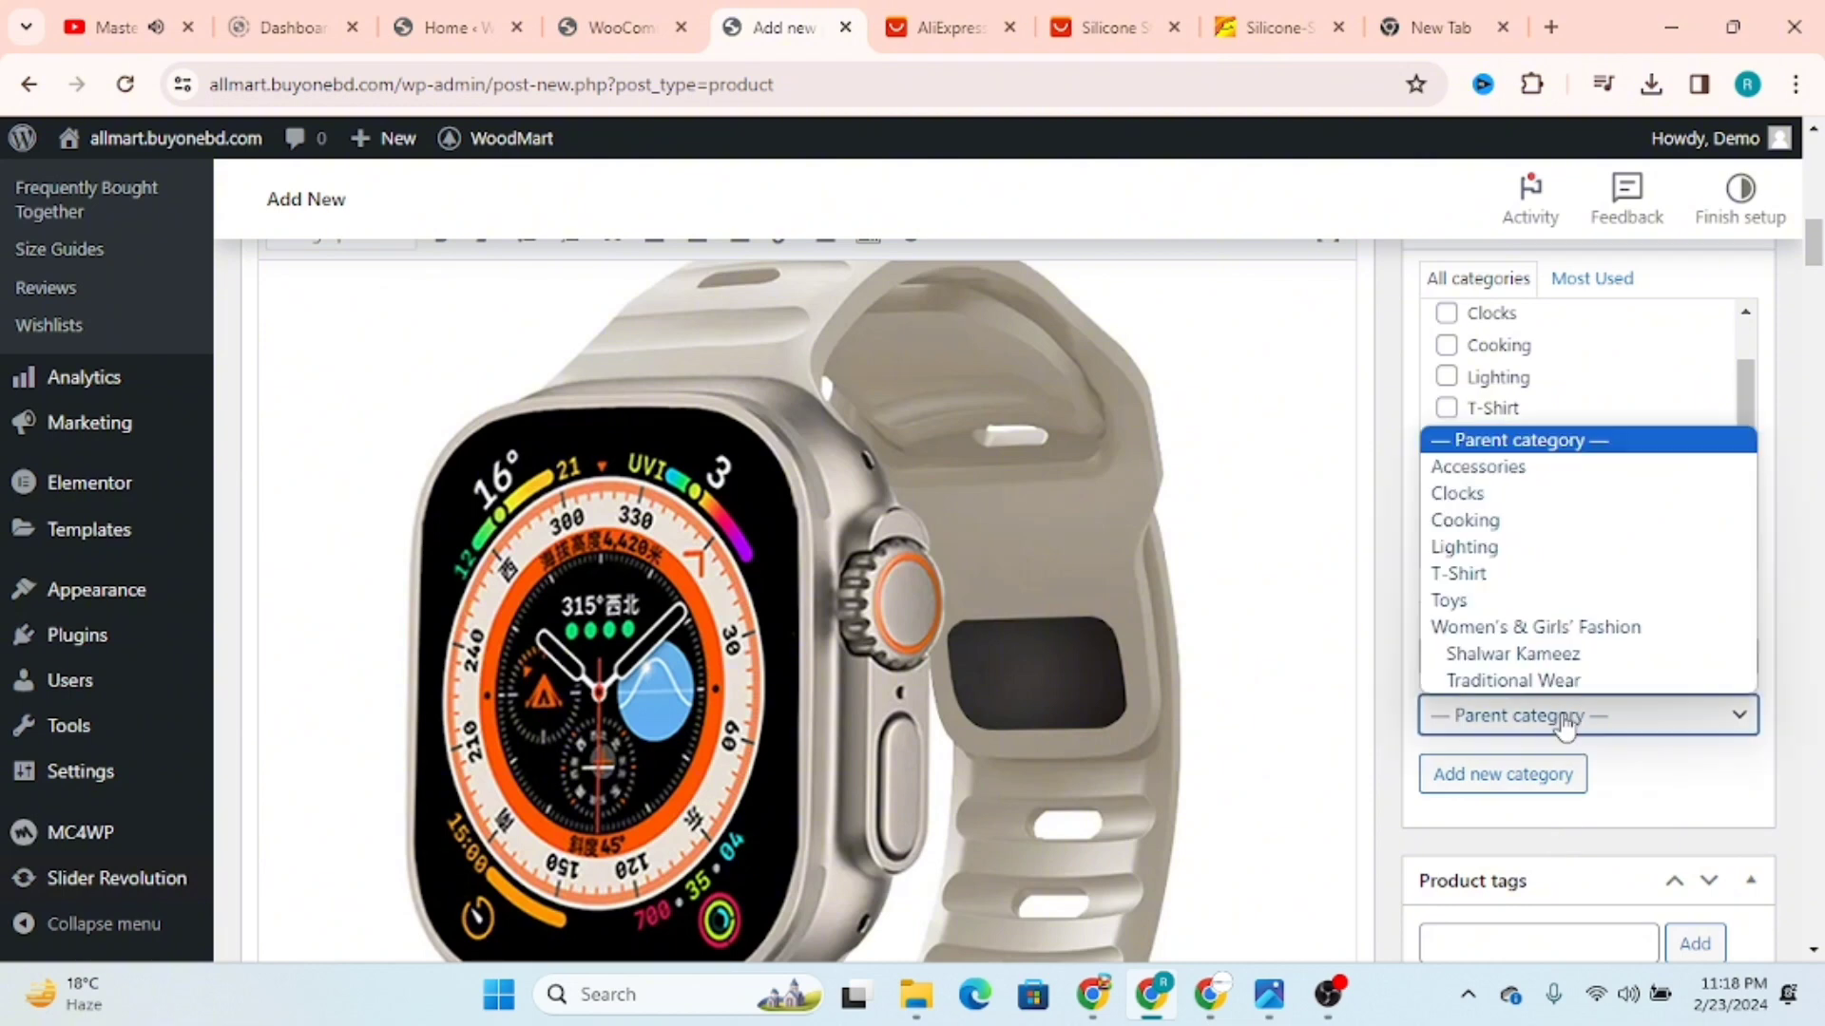
left_click(1559, 717)
left_click(1515, 774)
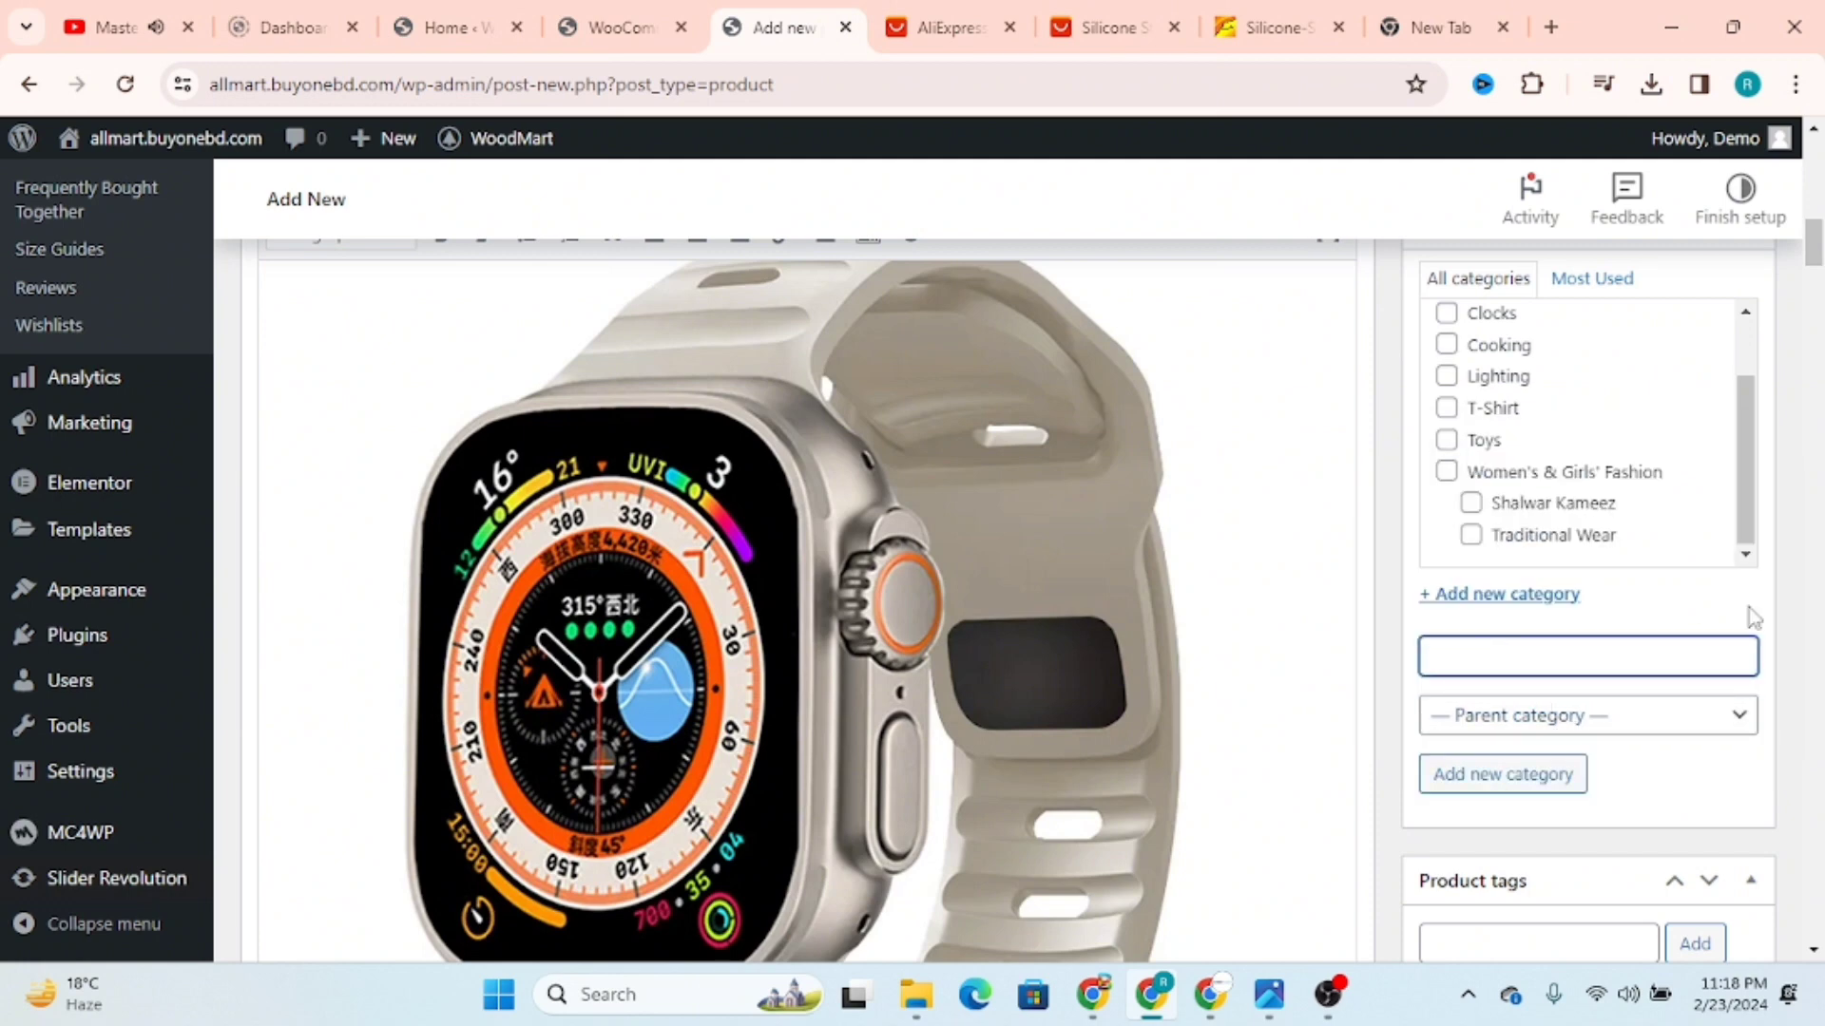
Step: Add the product tags "watch" and "smart watch"
scroll(1568, 639, "down", 3)
left_click(1488, 679)
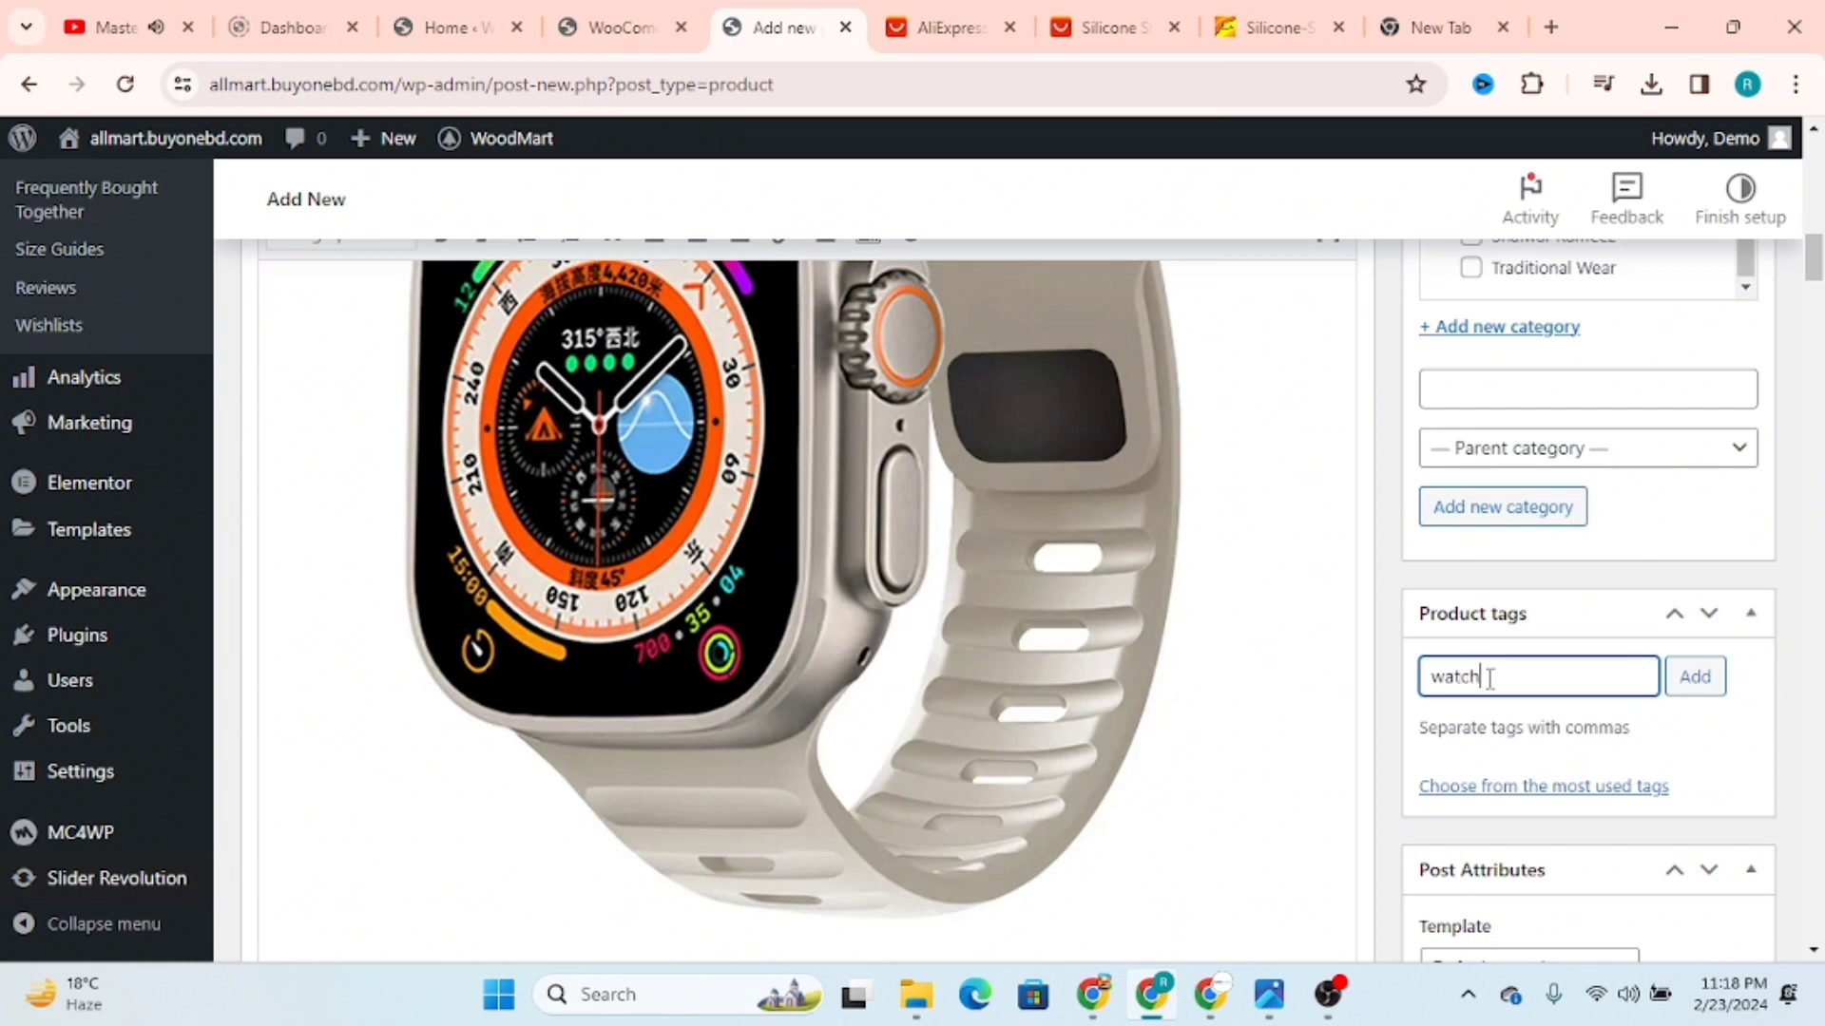
key("Return")
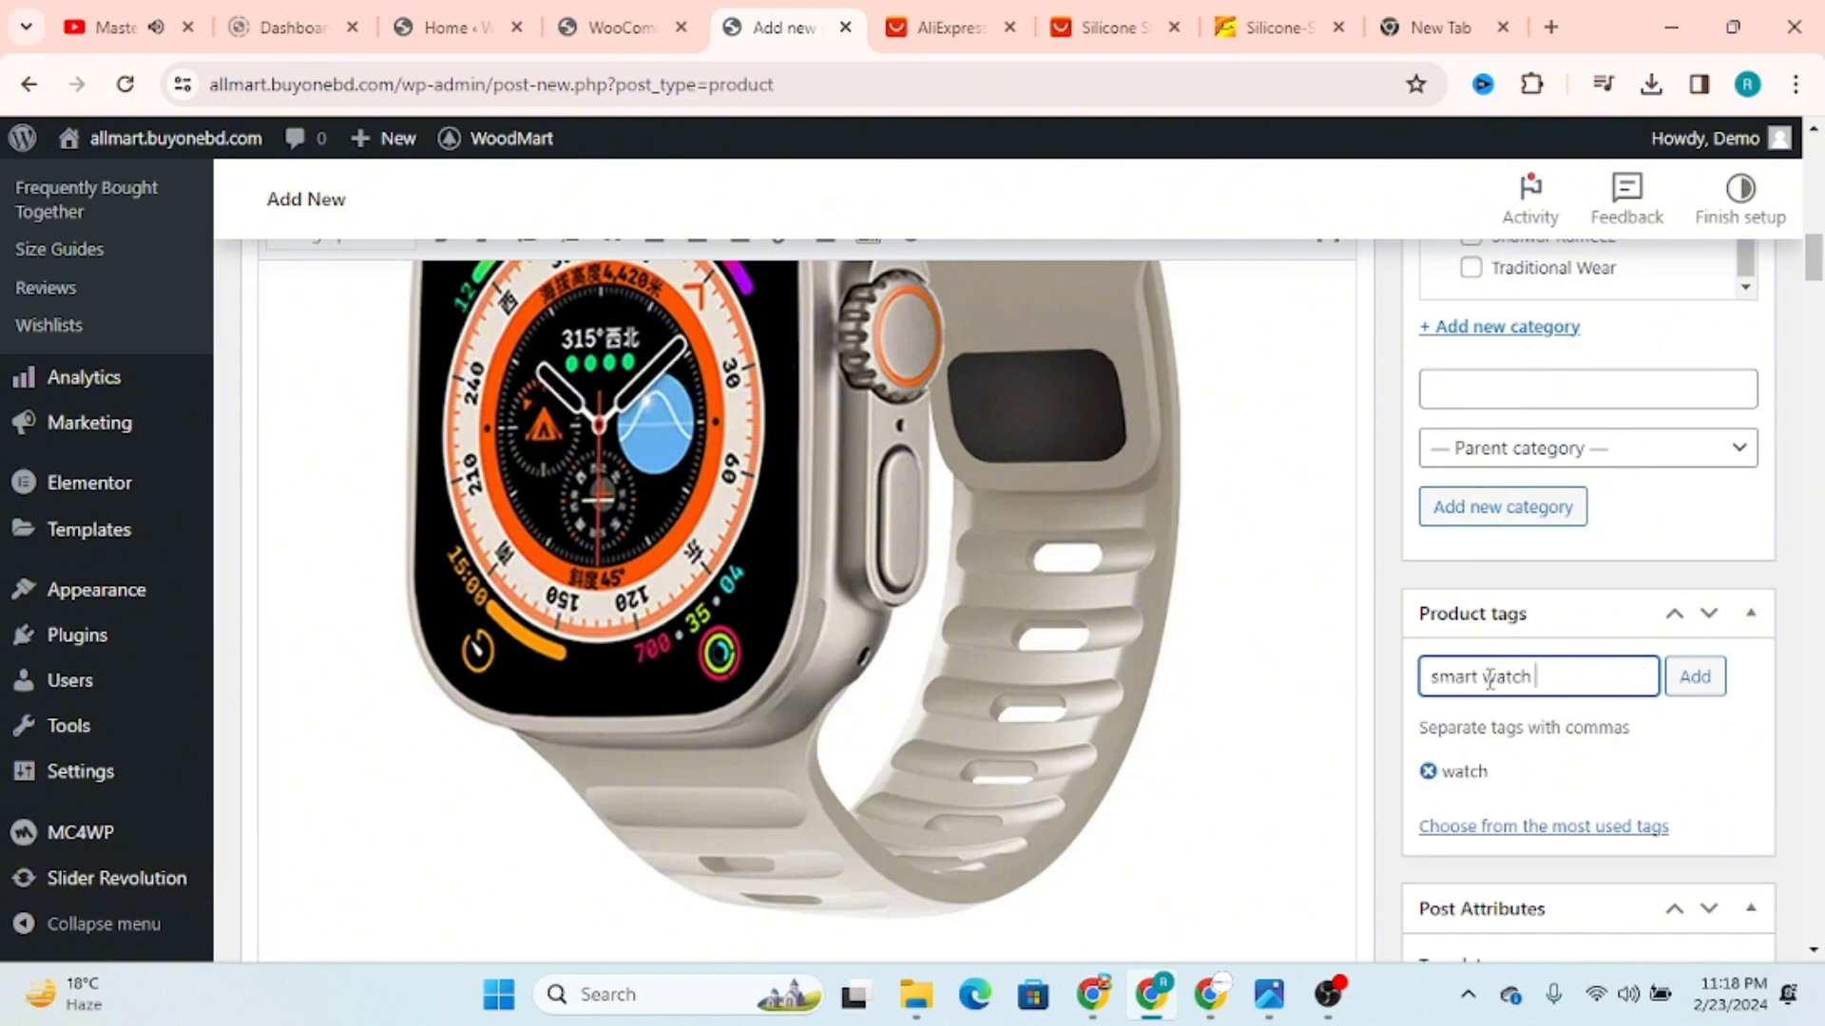
key("Return")
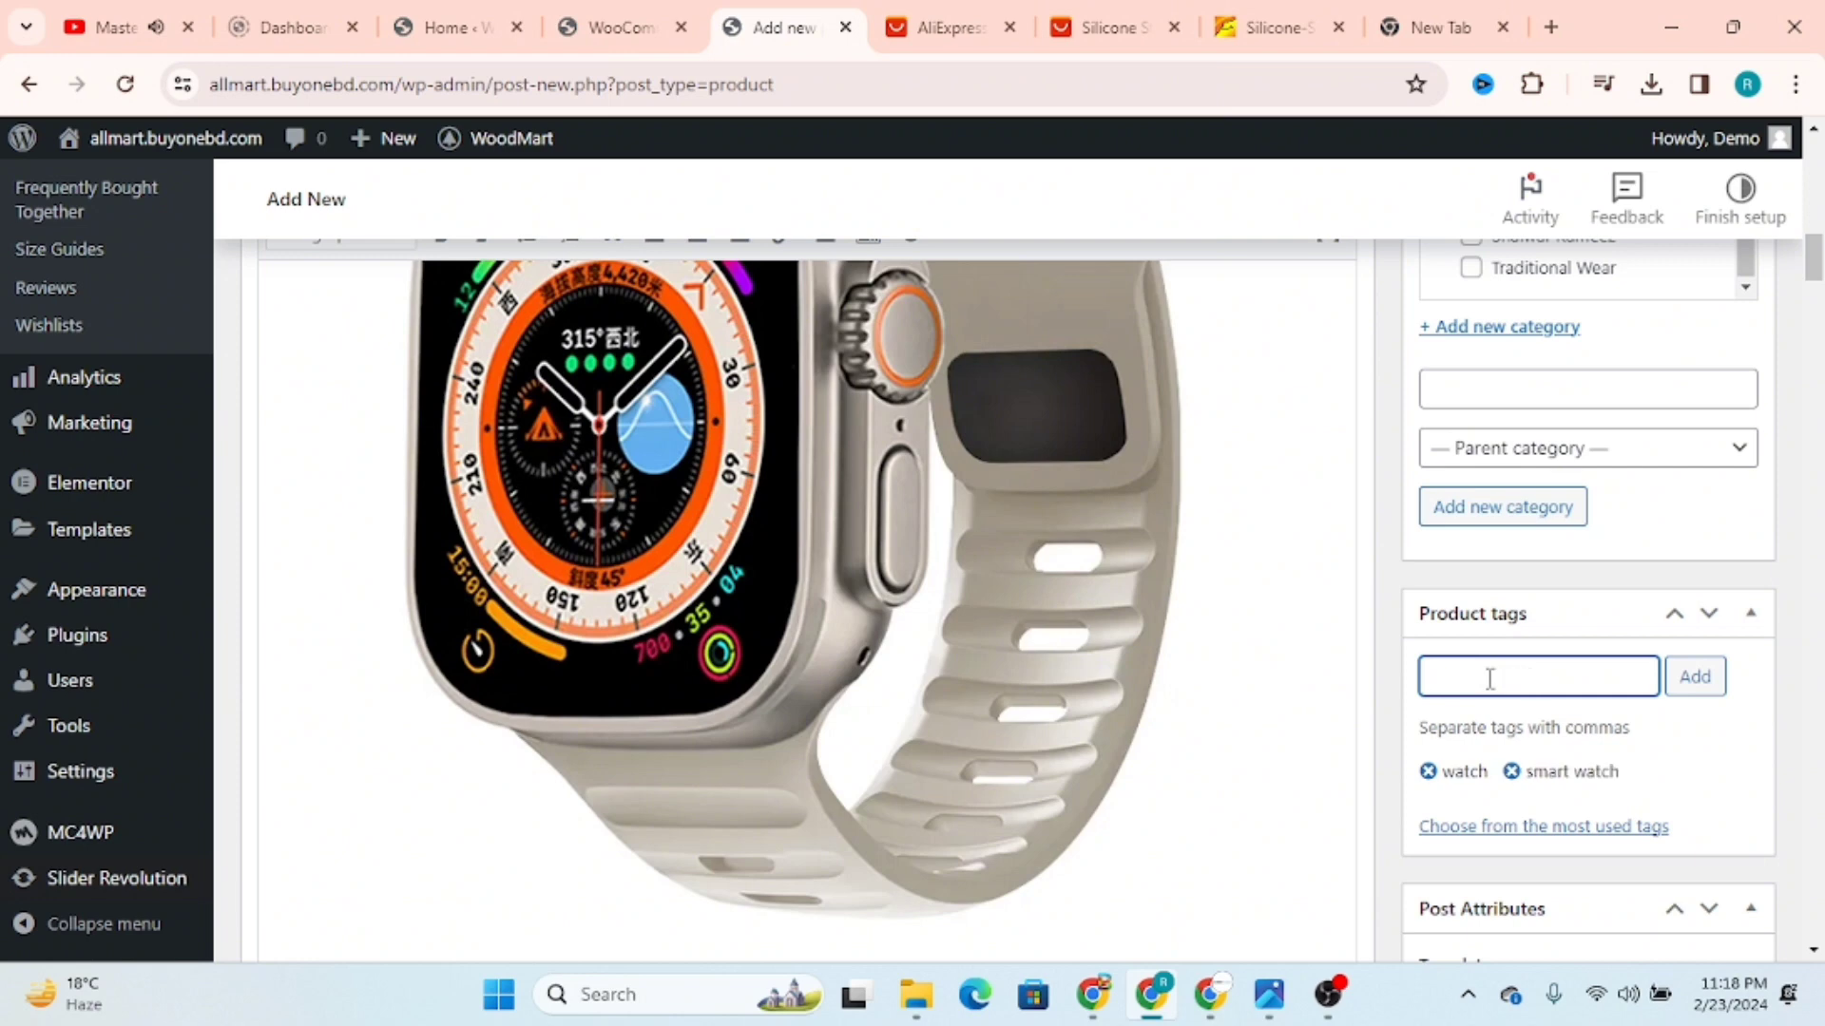
scroll(1489, 677, "down", 3)
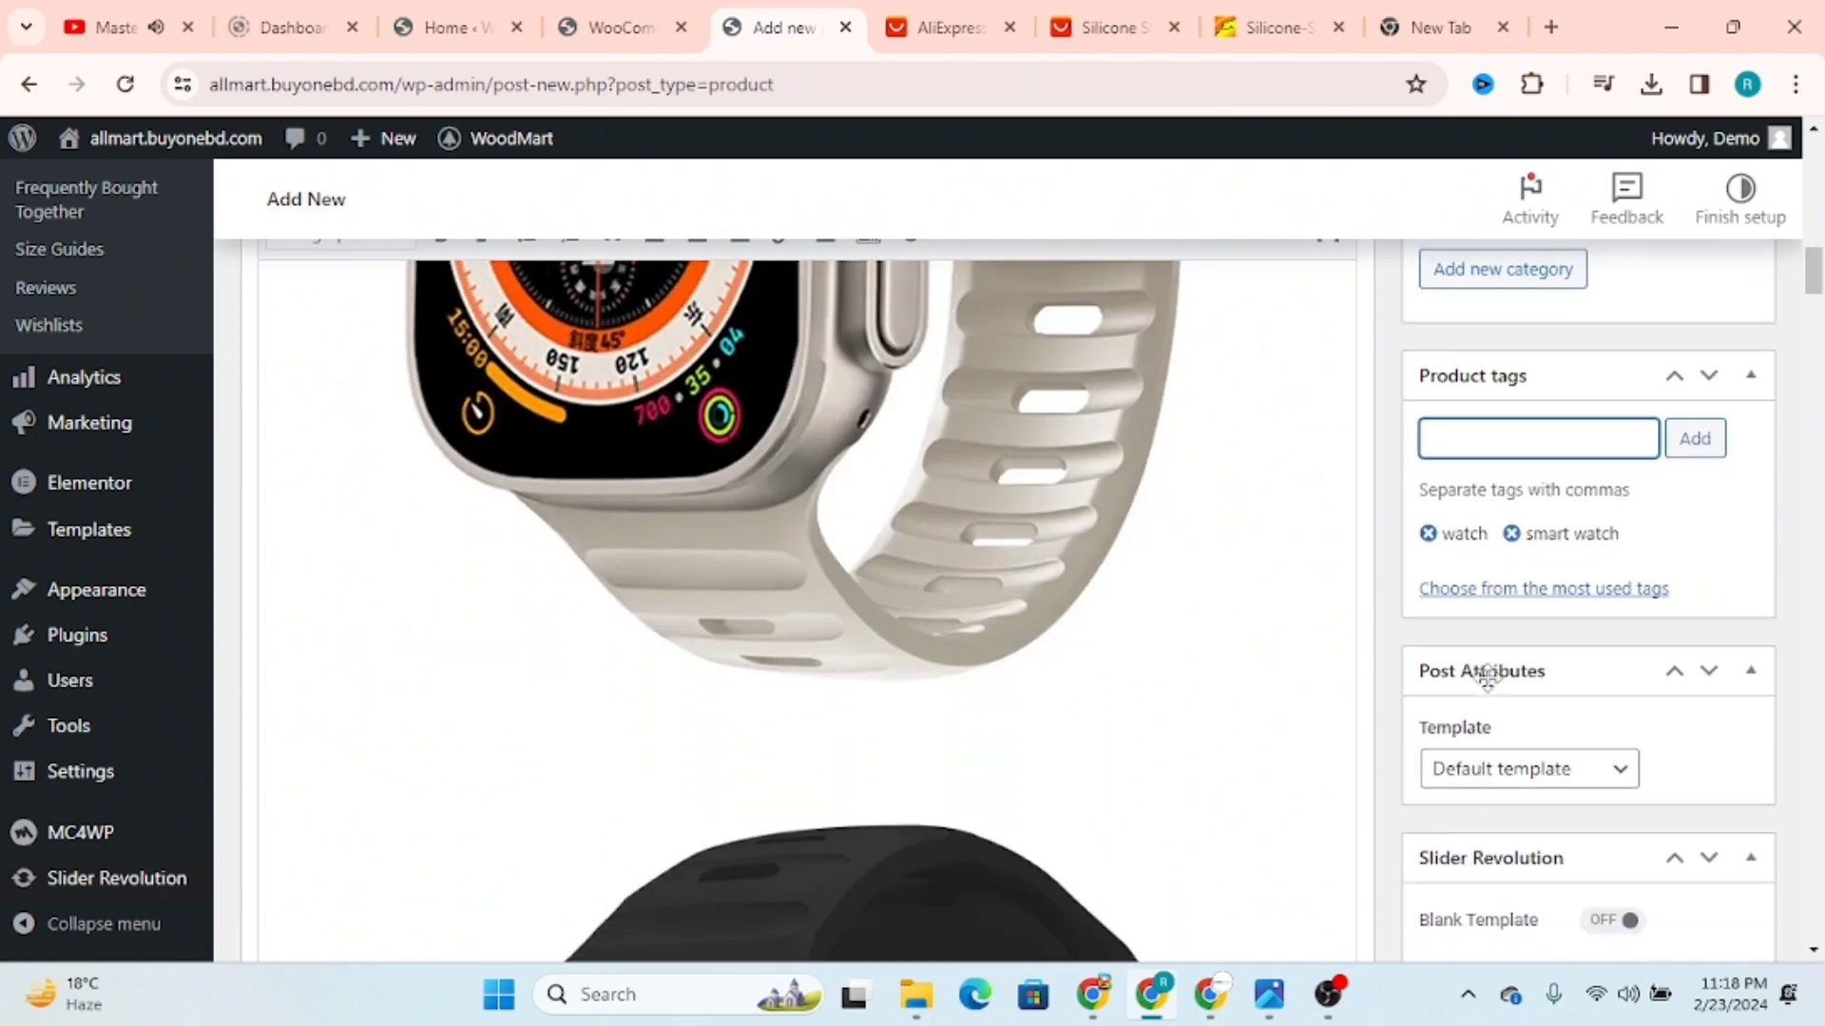
scroll(1659, 741, "down", 1)
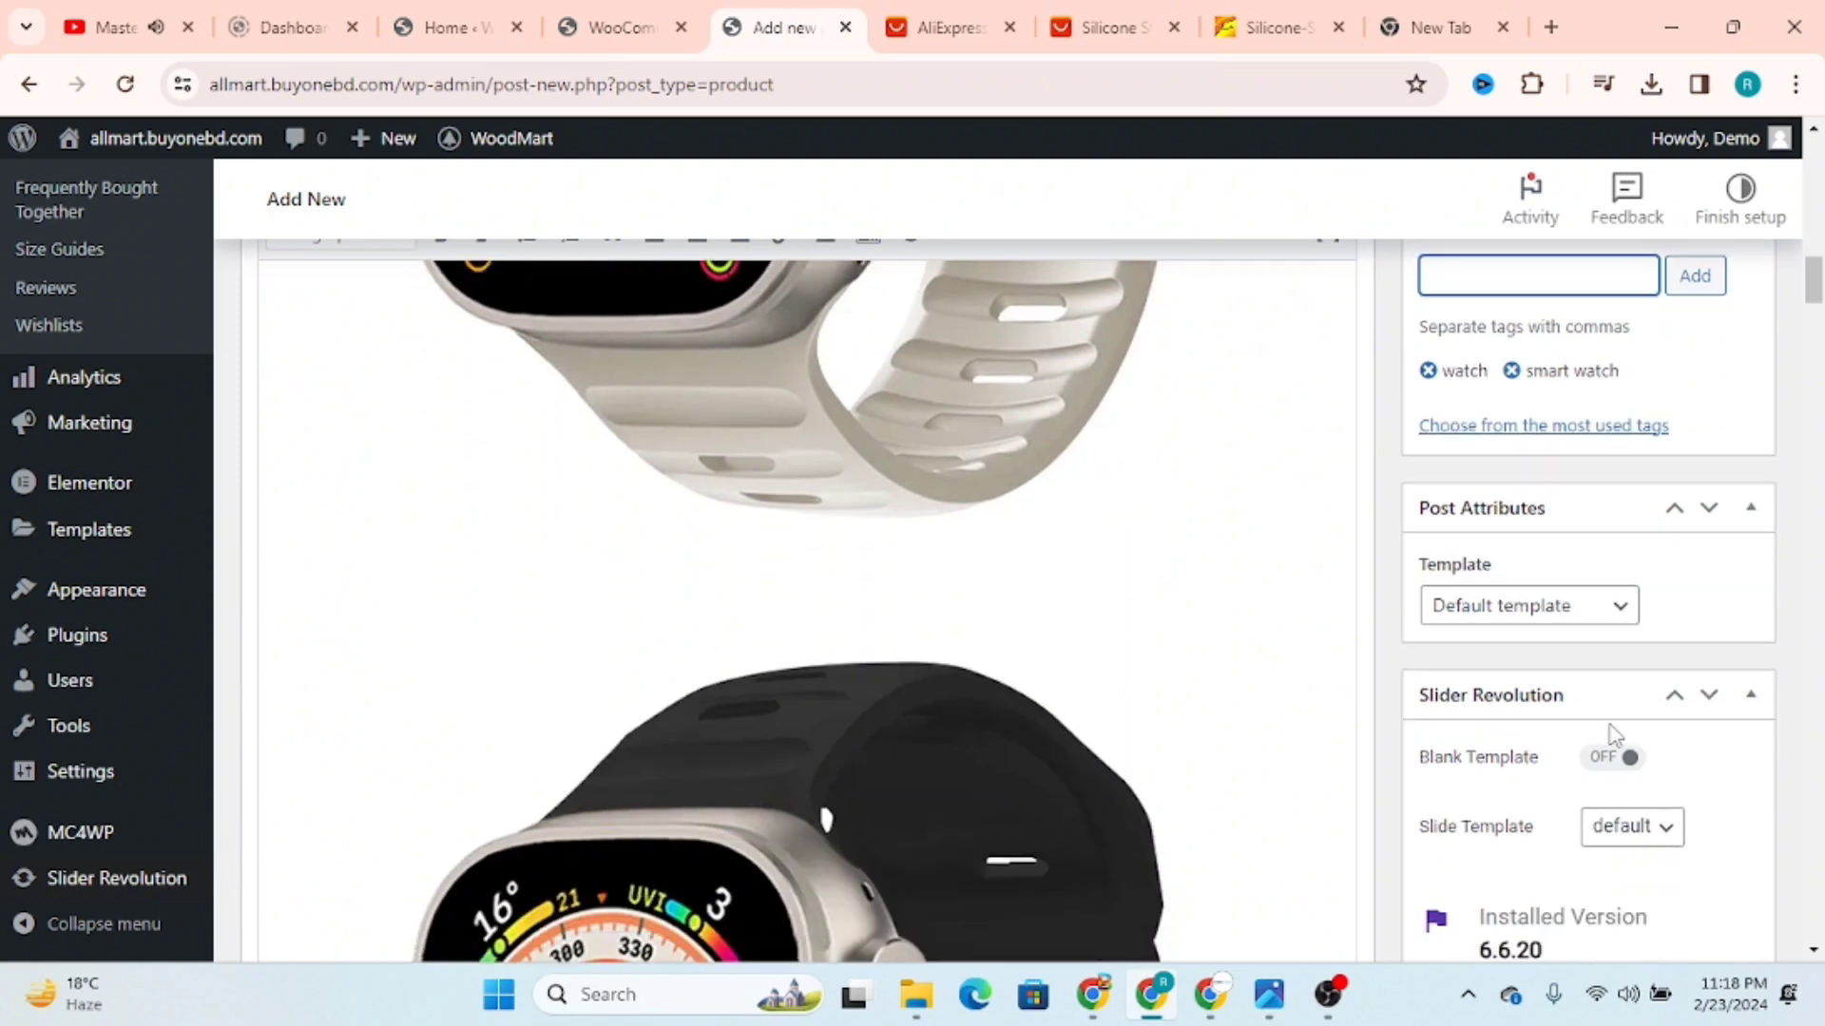
scroll(1539, 772, "down", 5)
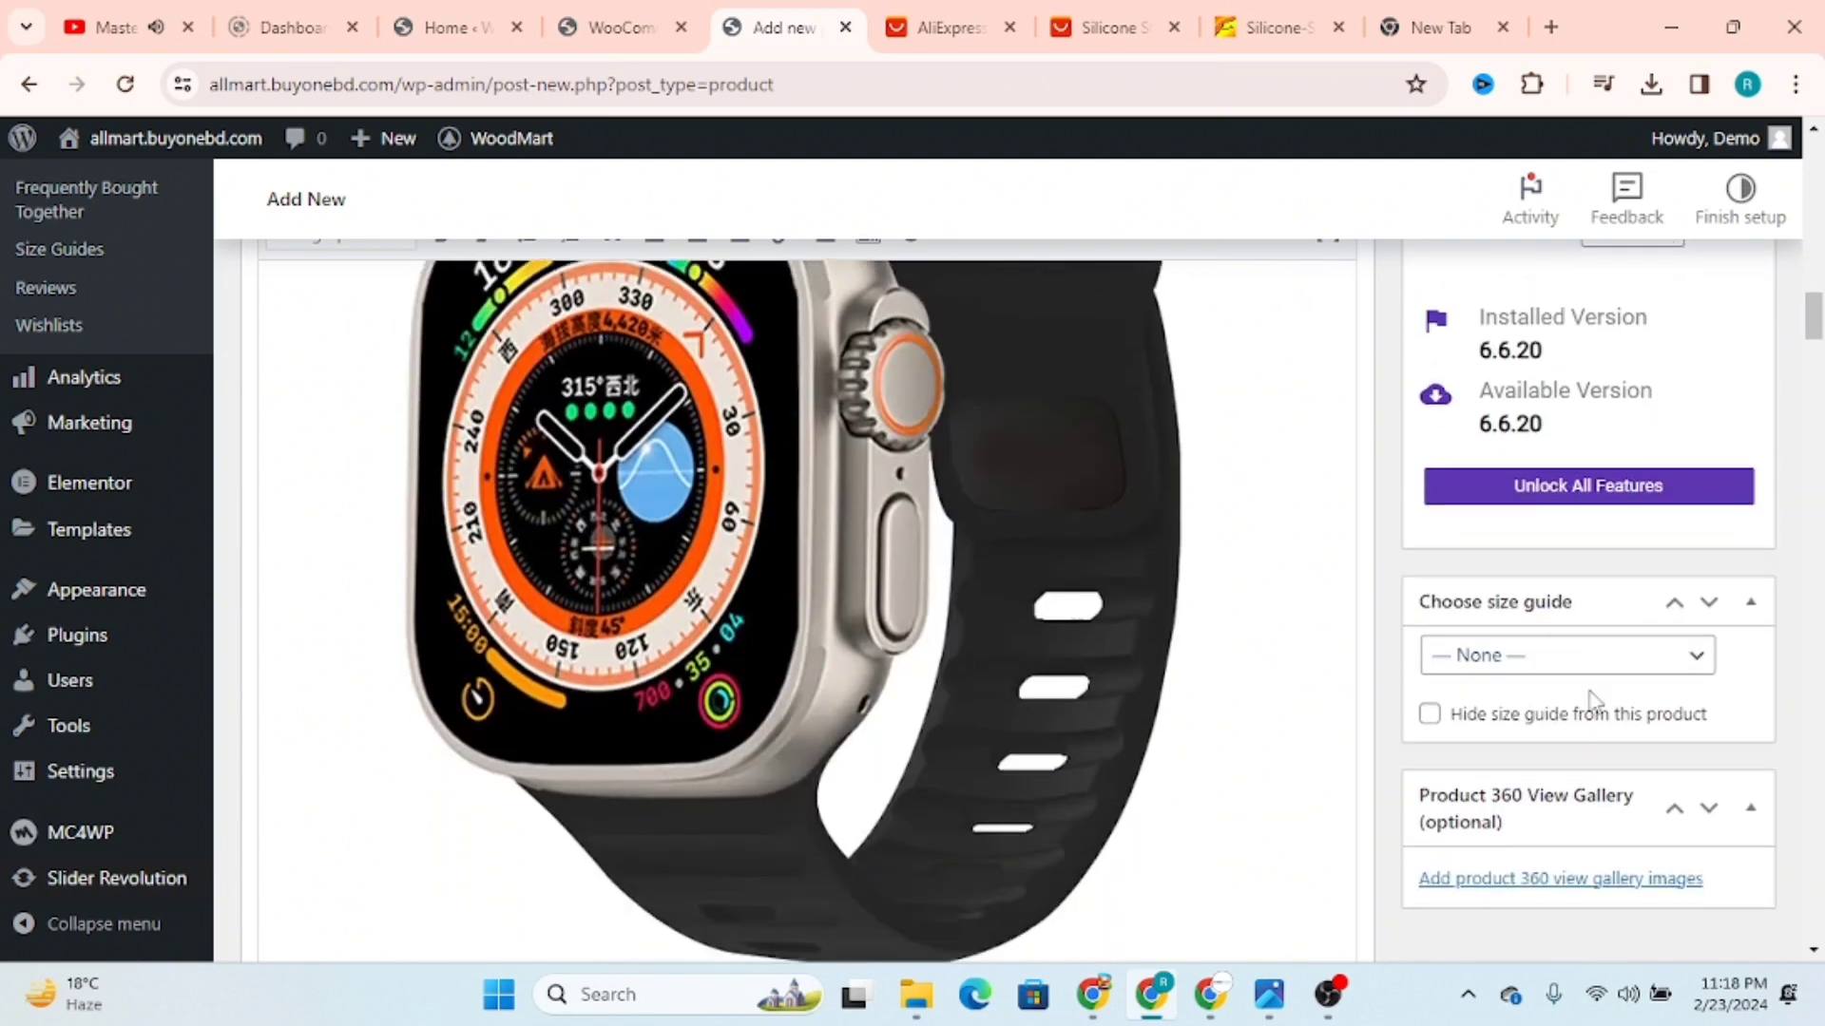
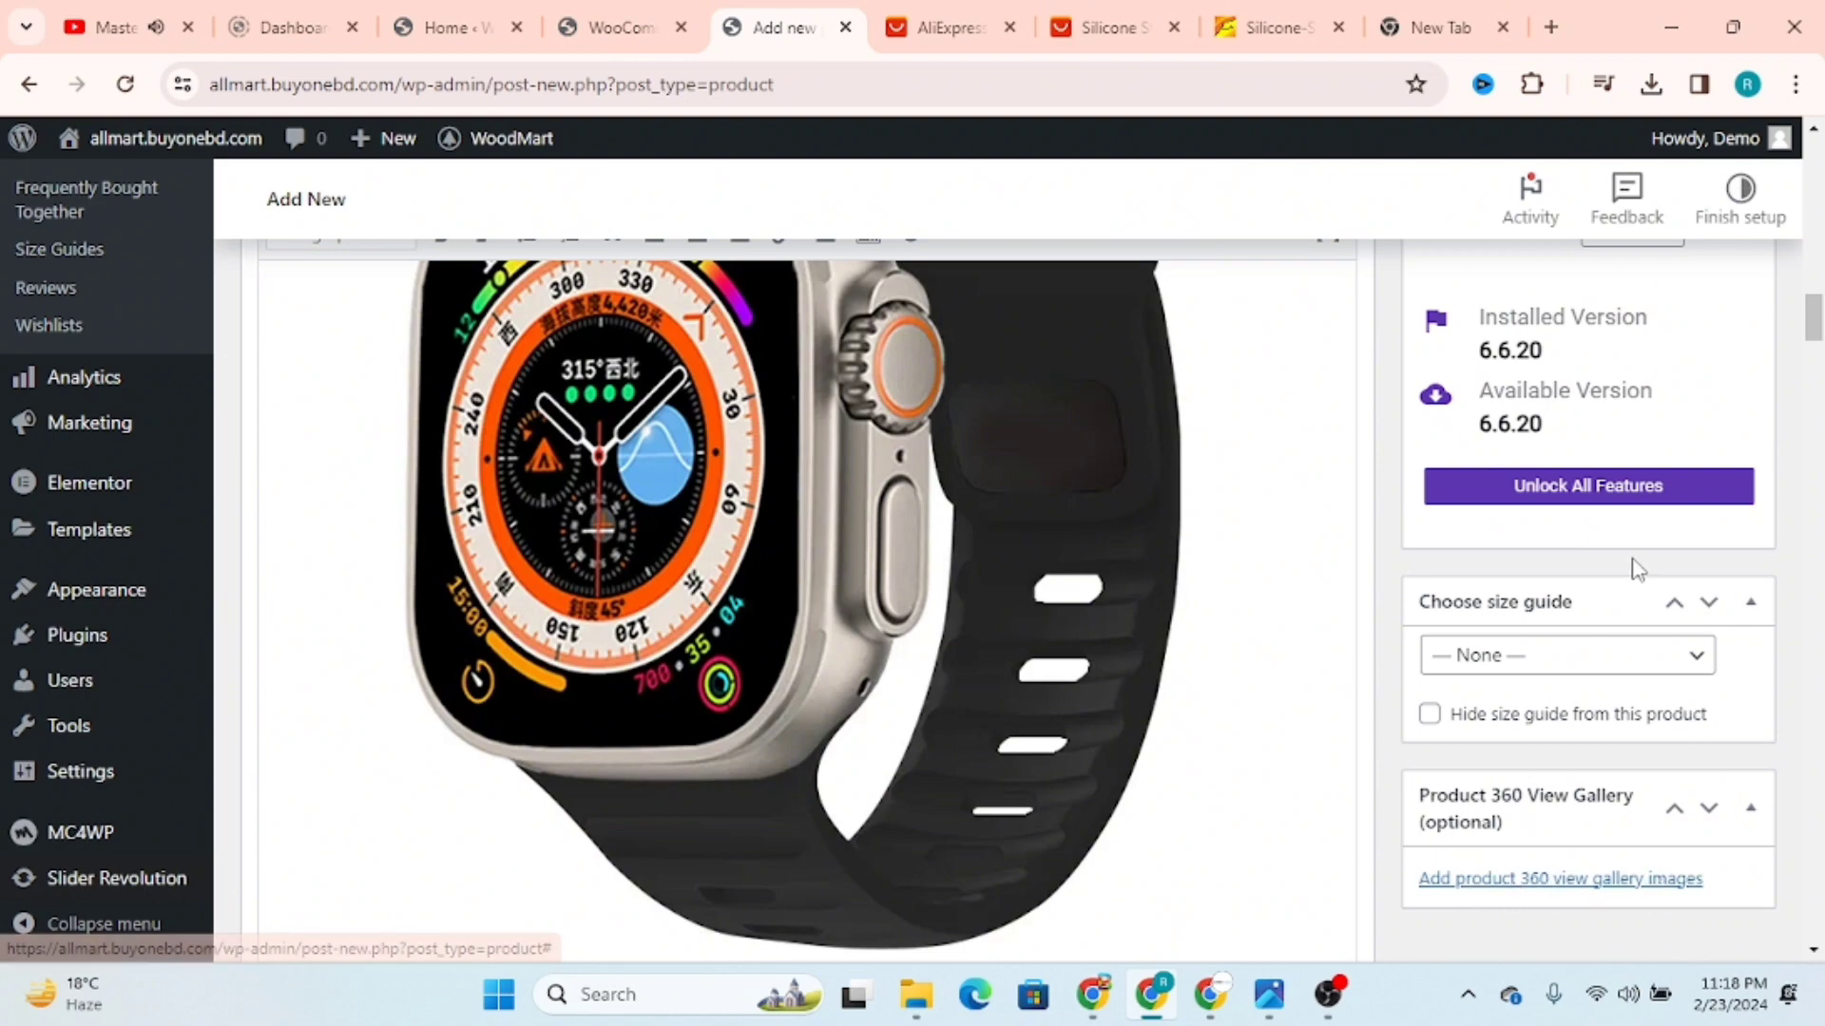
Step: Publish the new Apple Watch silicone strap product
scroll(1627, 565, "up", 10)
scroll(1624, 554, "up", 5)
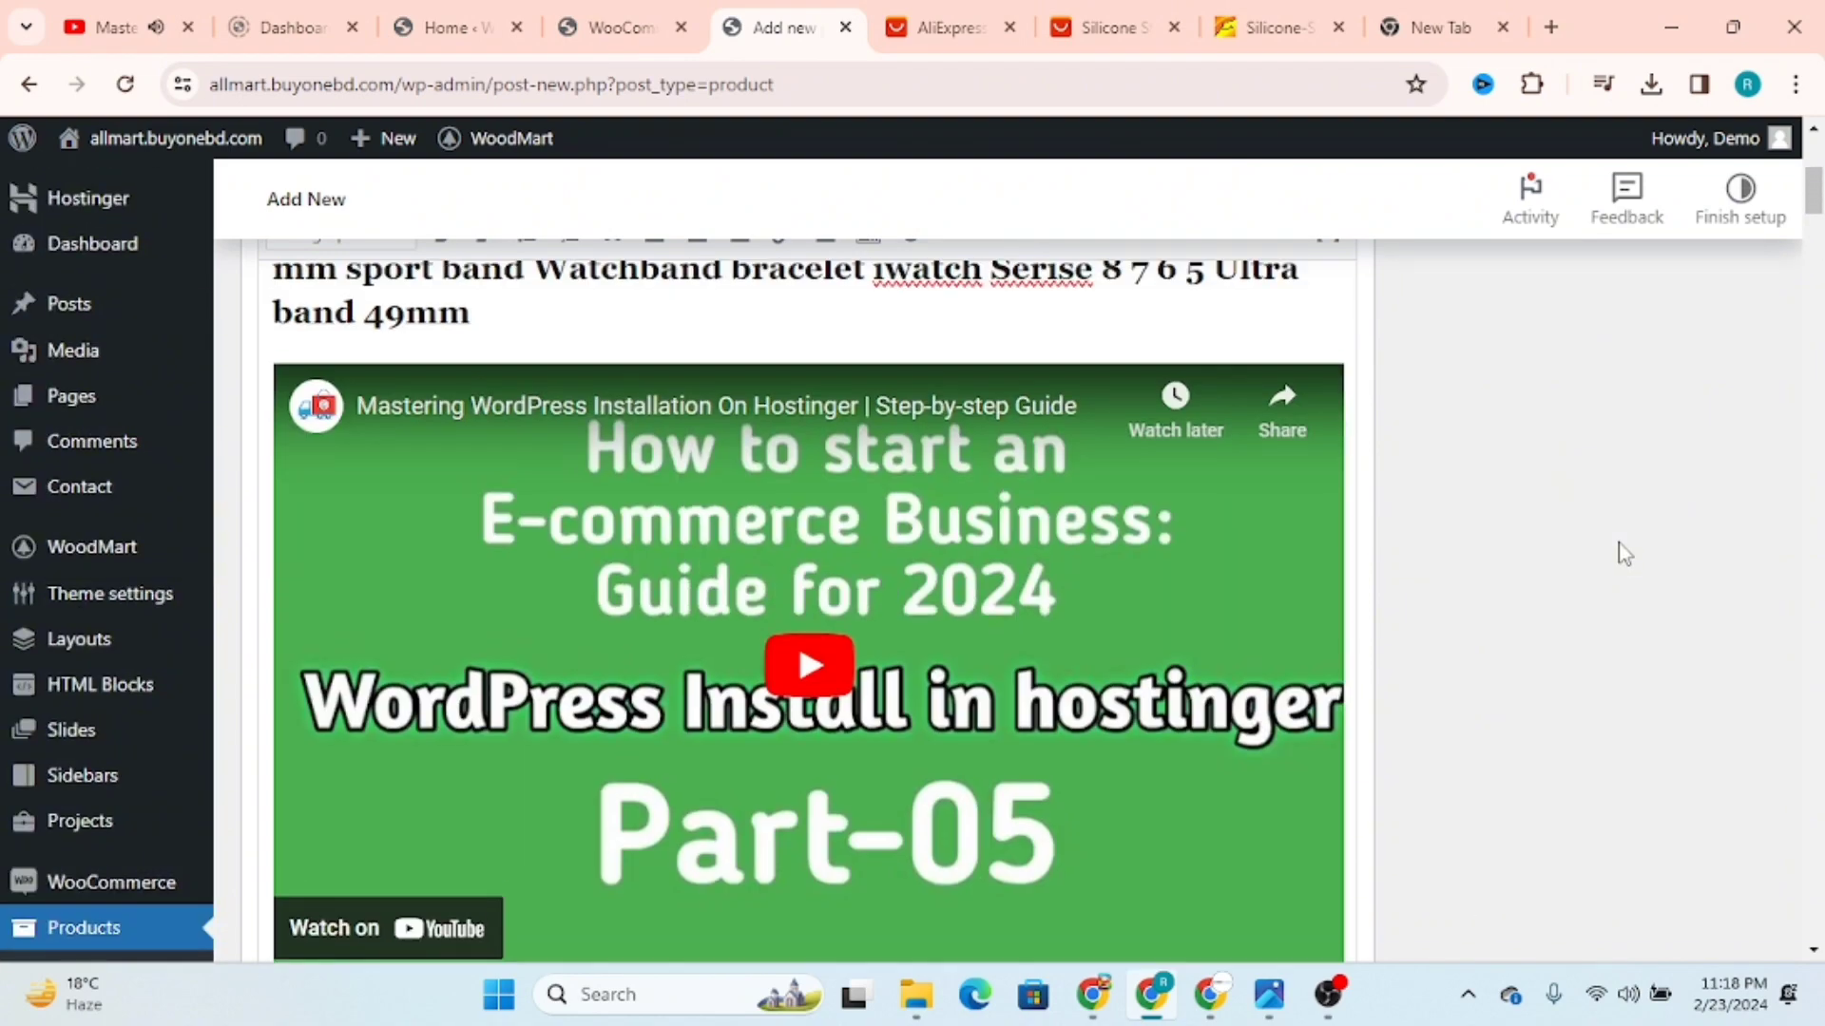
scroll(1624, 554, "up", 5)
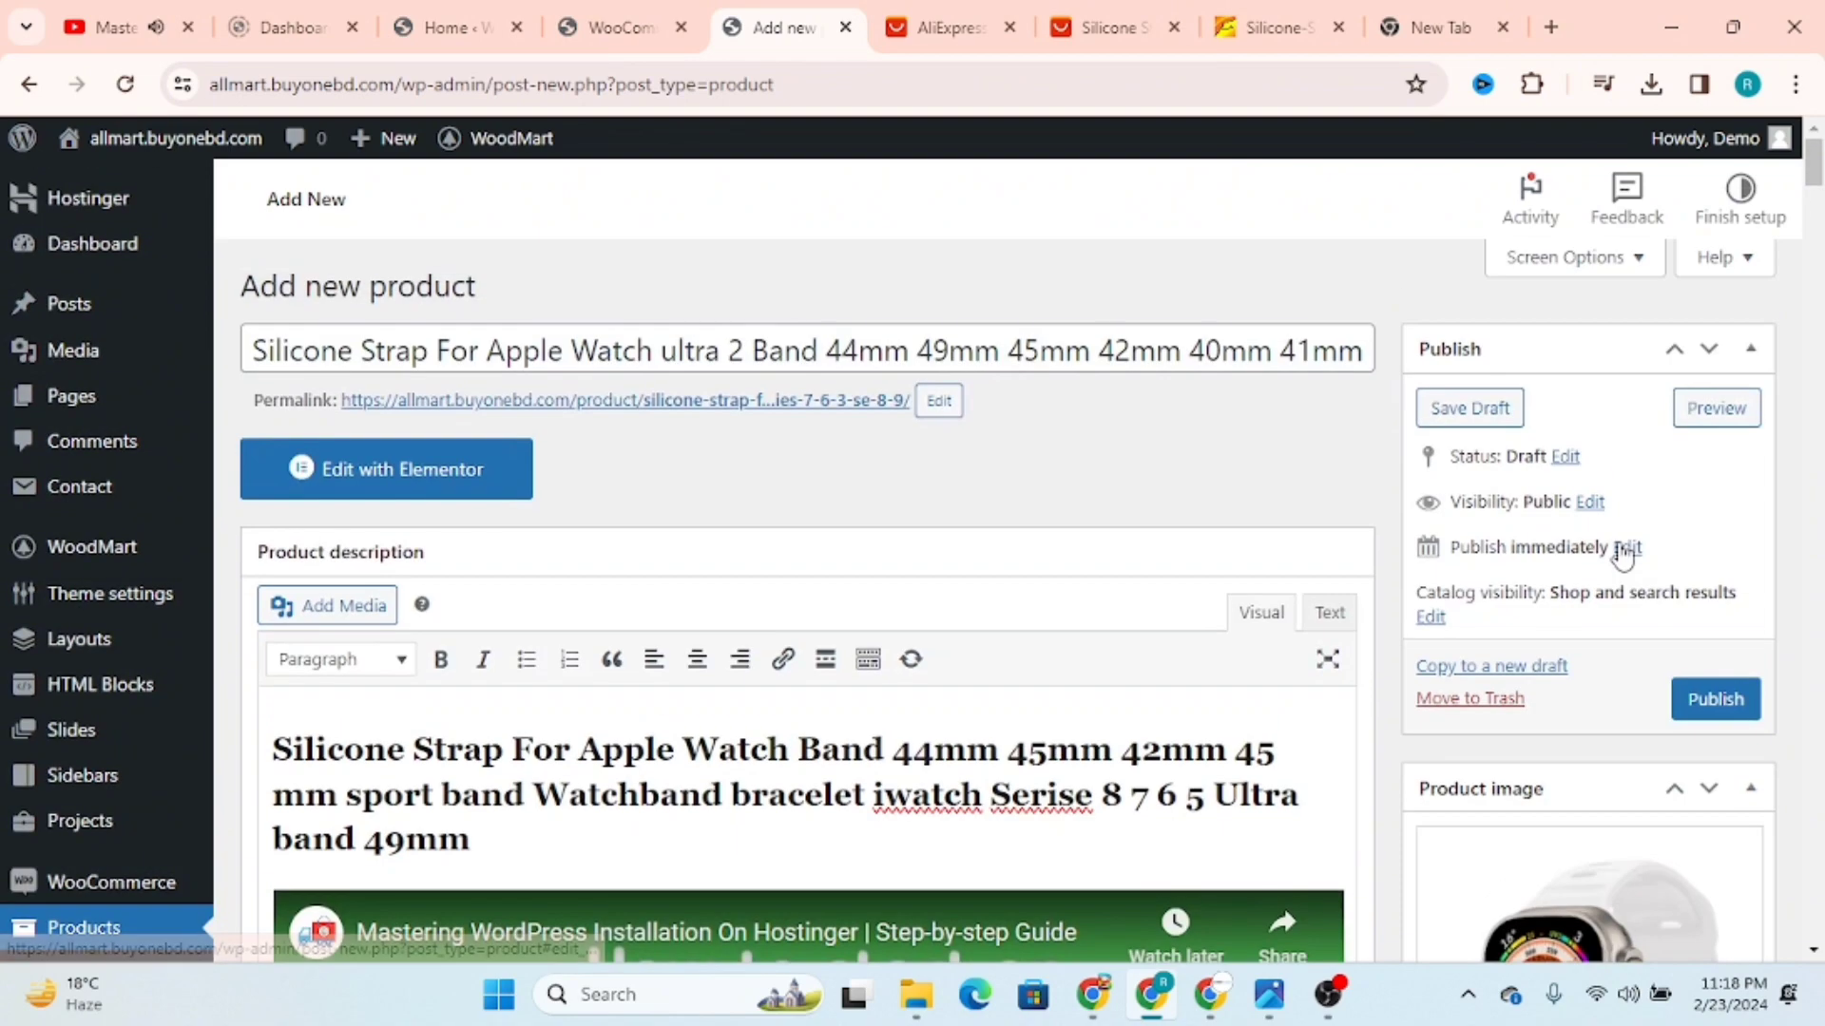
left_click(1708, 703)
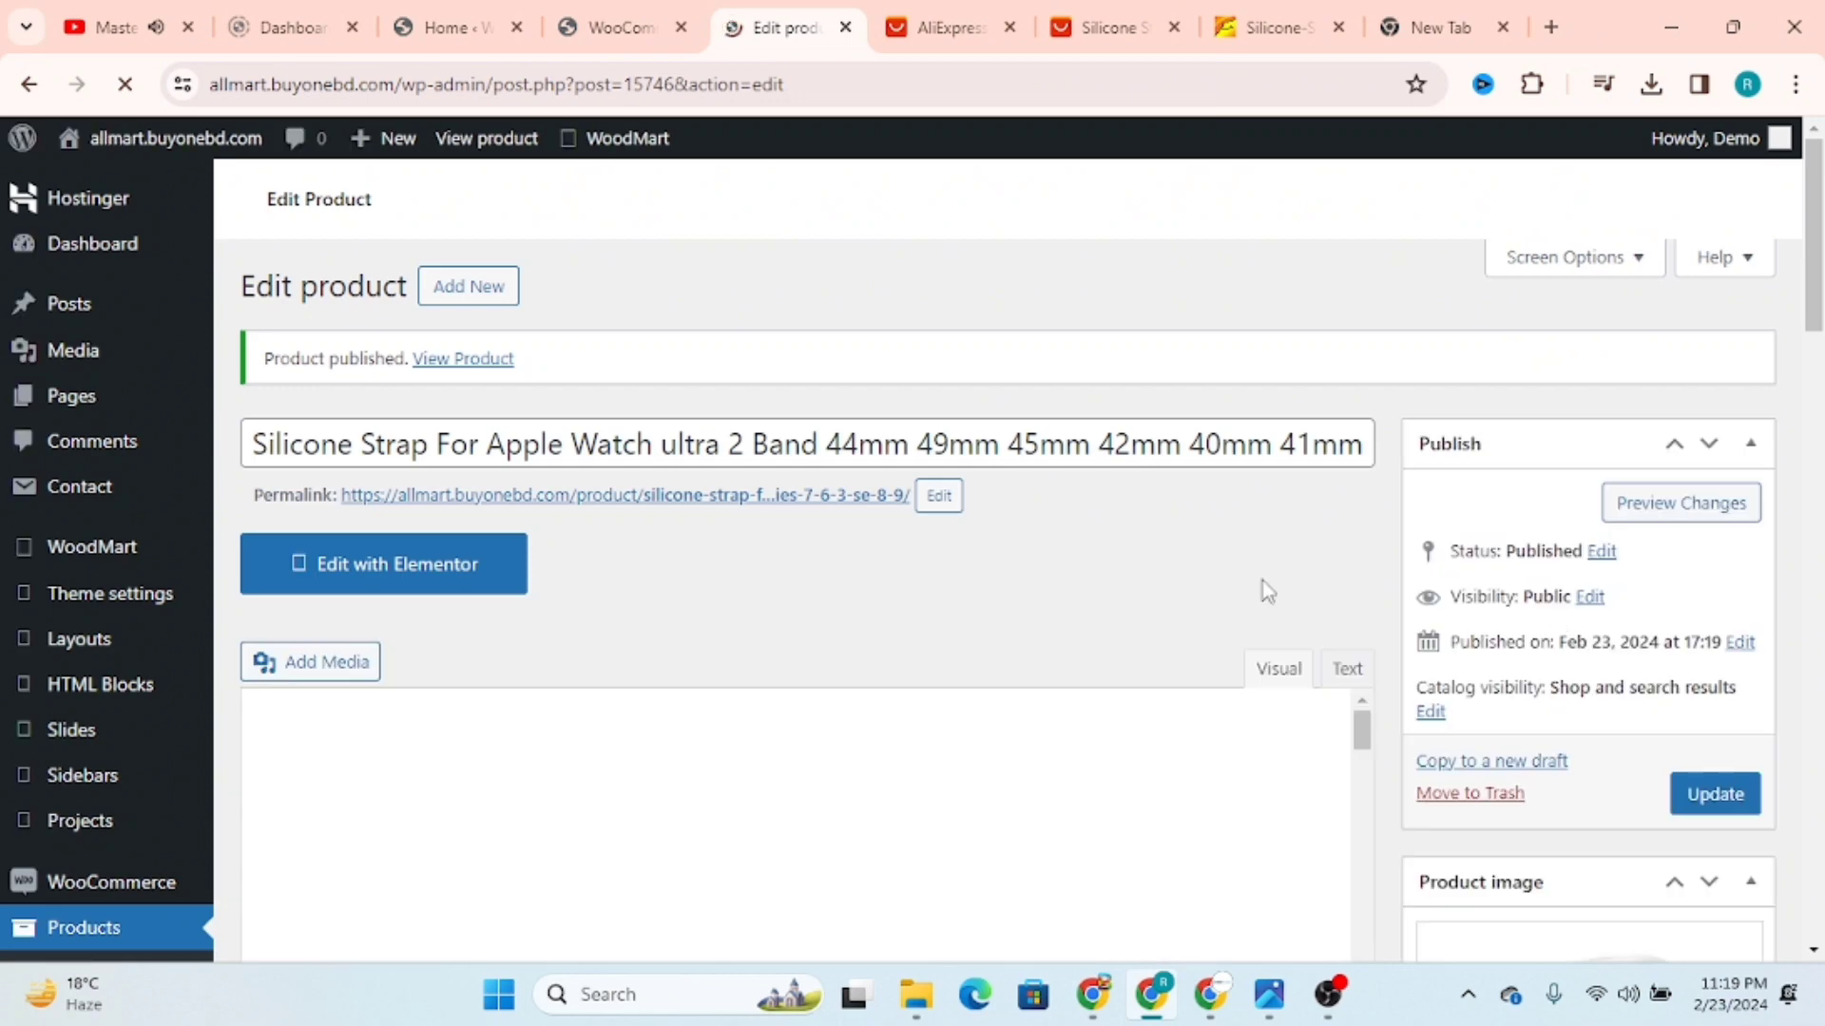
Step: Open the store's front page in a separate browser tab from the WooCommerce Home admin page
left_click(608, 26)
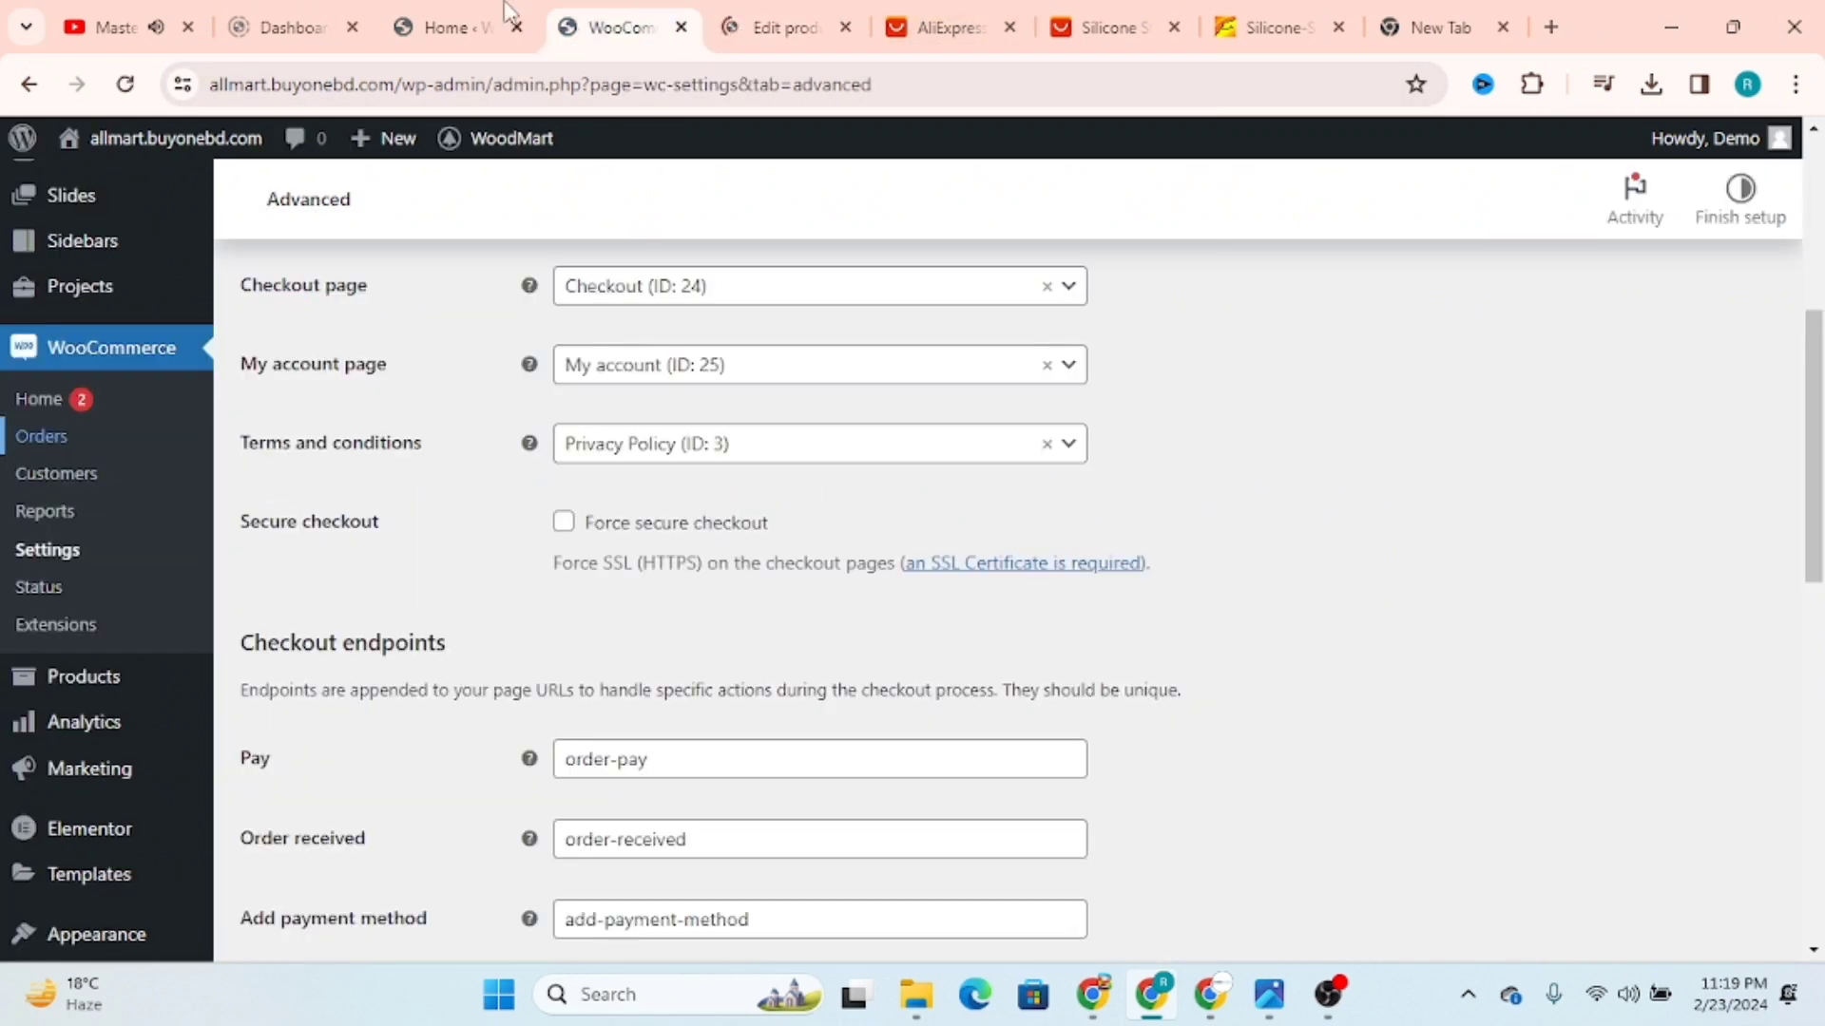
left_click(496, 19)
mouse_move(162, 139)
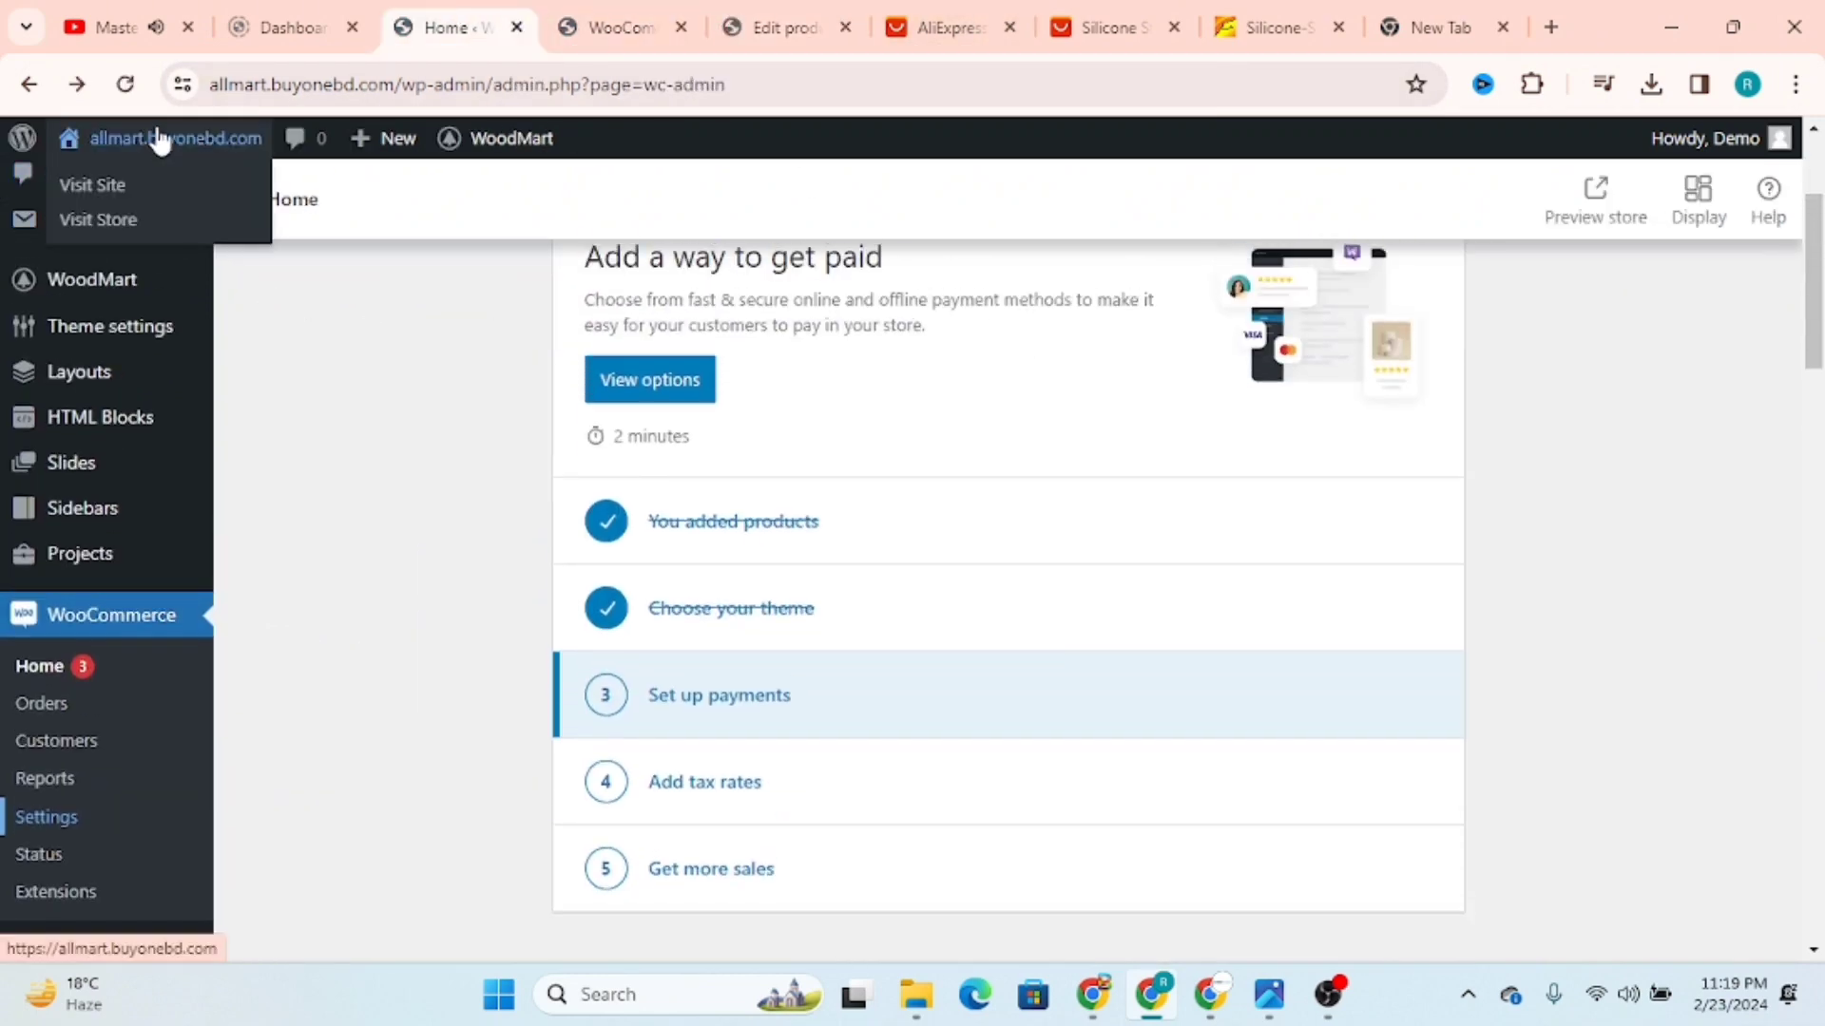
right_click(128, 195)
left_click(198, 211)
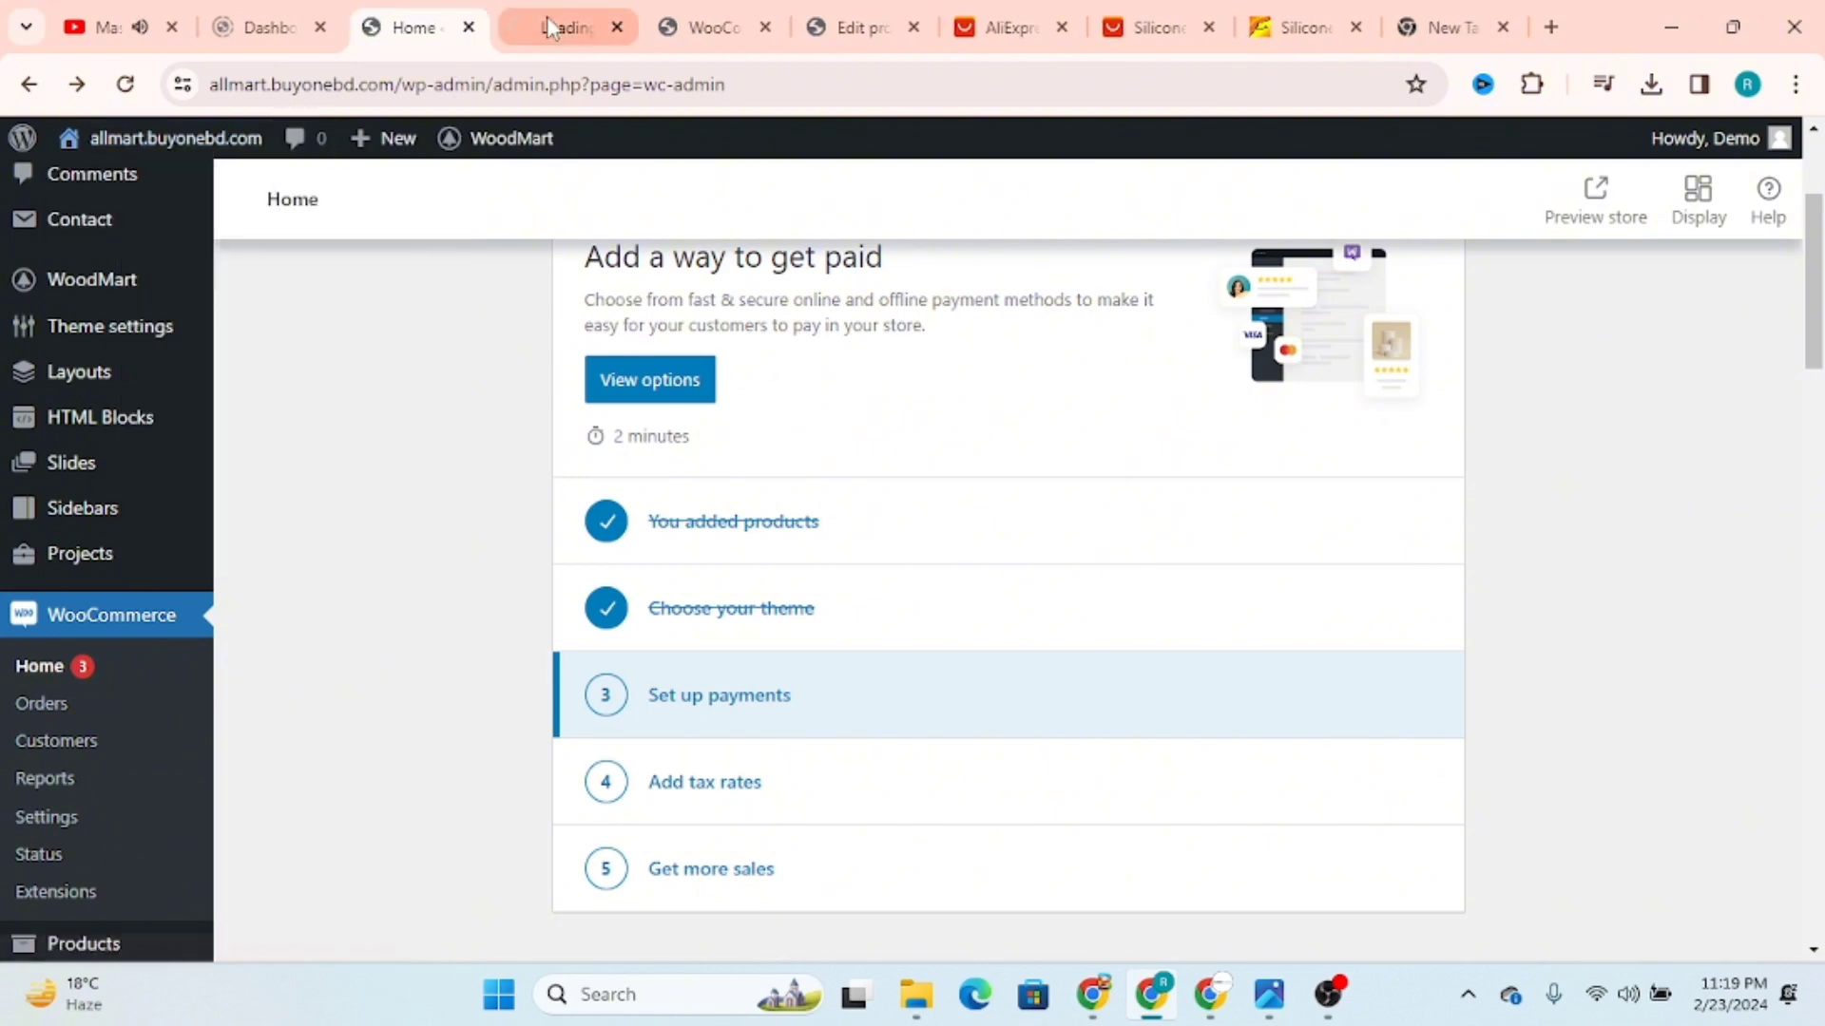
left_click(589, 13)
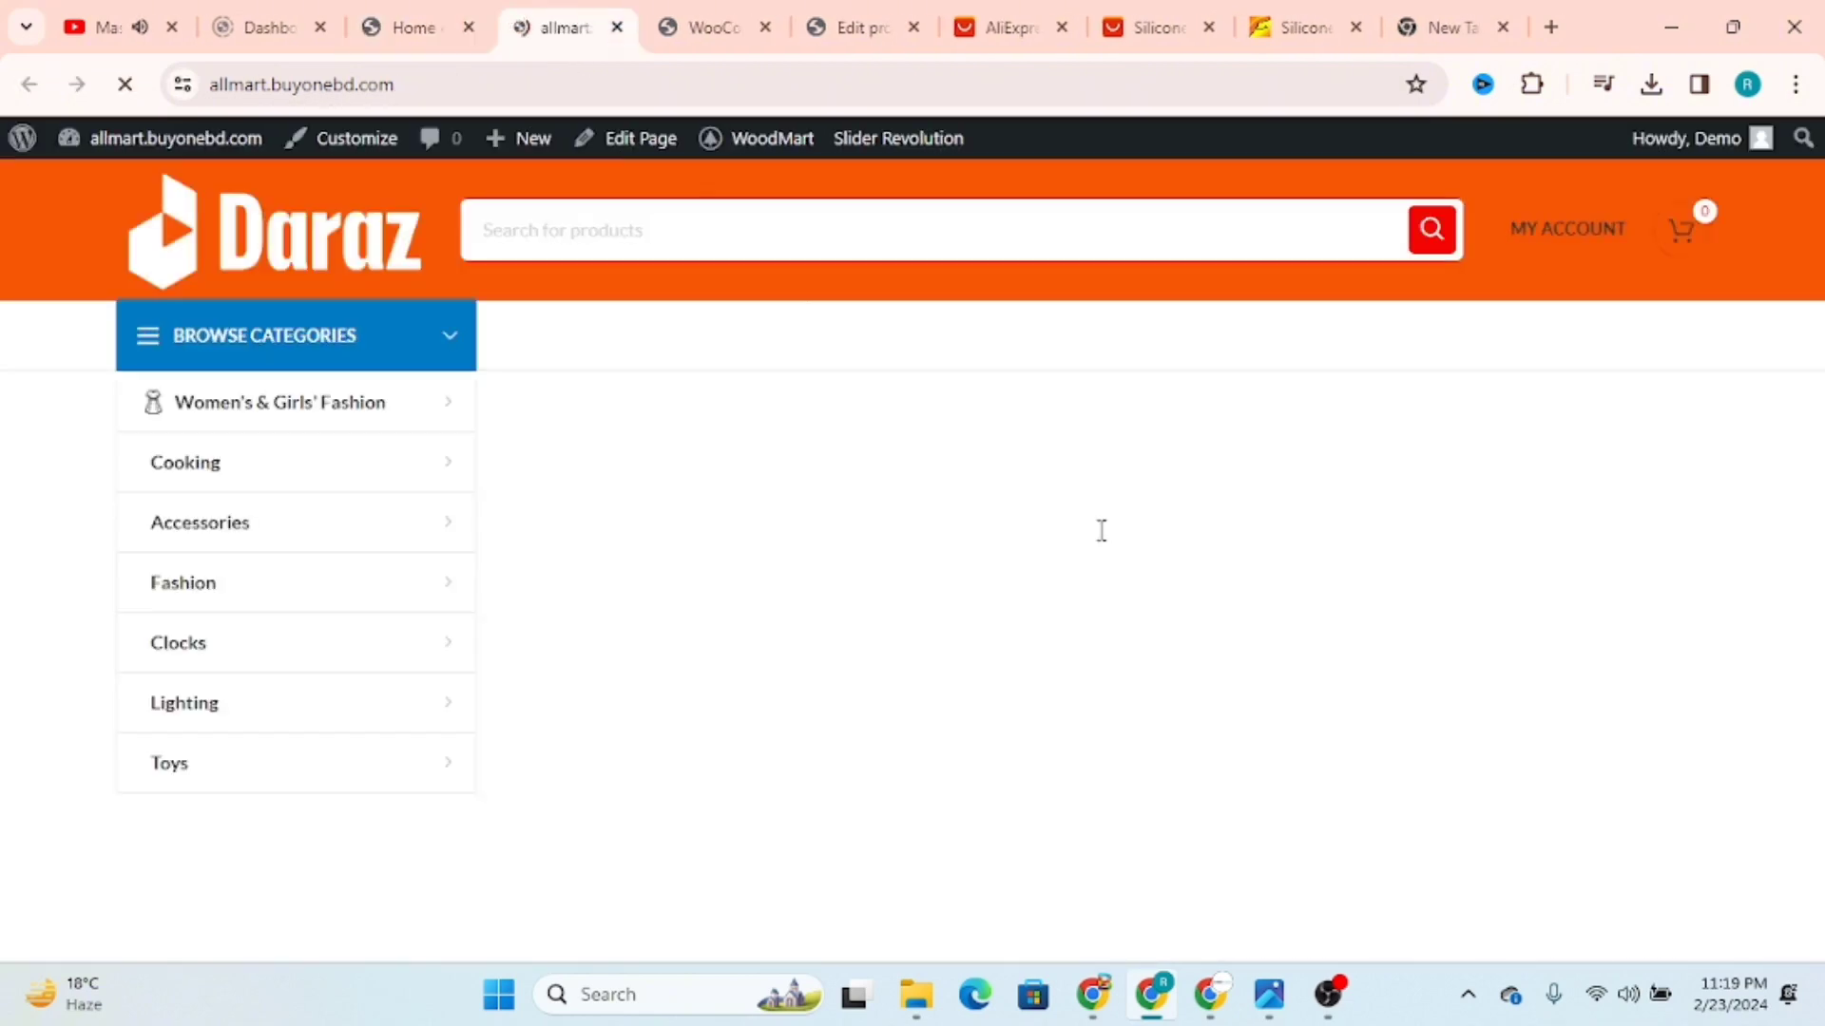
Step: Find the new watch strap in the homepage's Just For You section and load more products there
scroll(1152, 584, "down", 15)
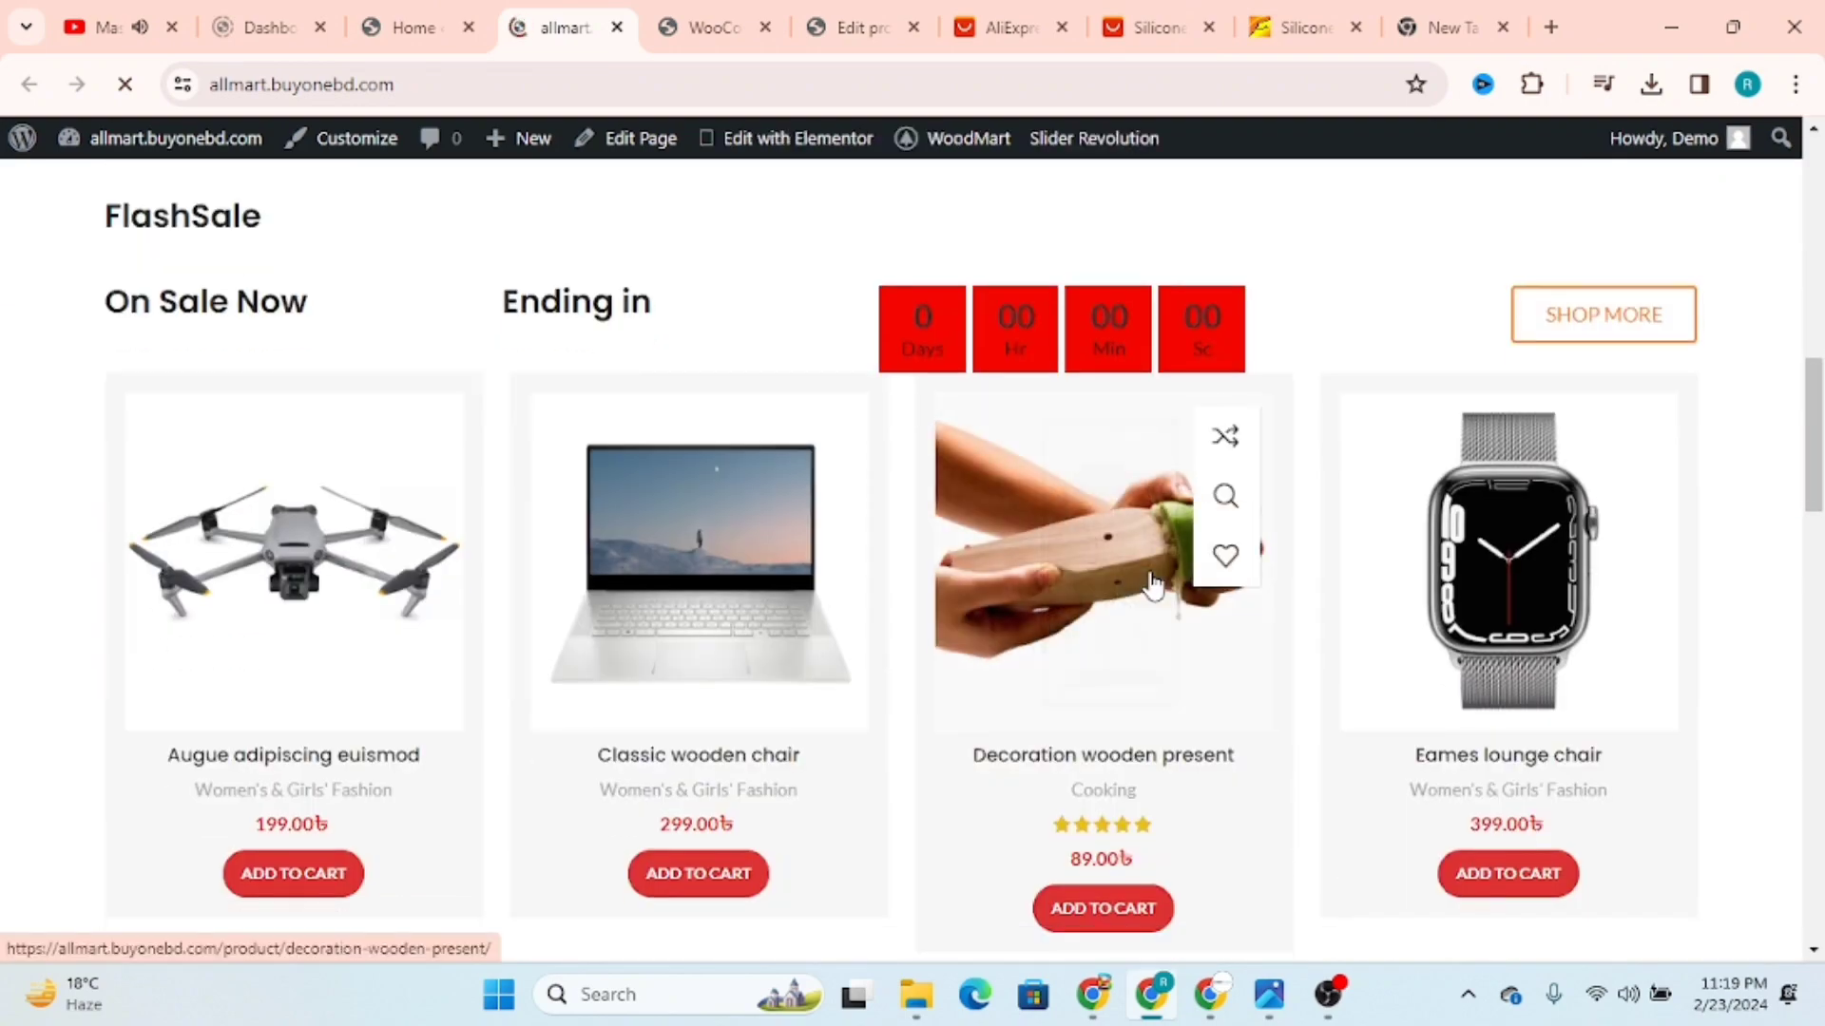
scroll(1150, 578, "down", 10)
scroll(1108, 574, "up", 1)
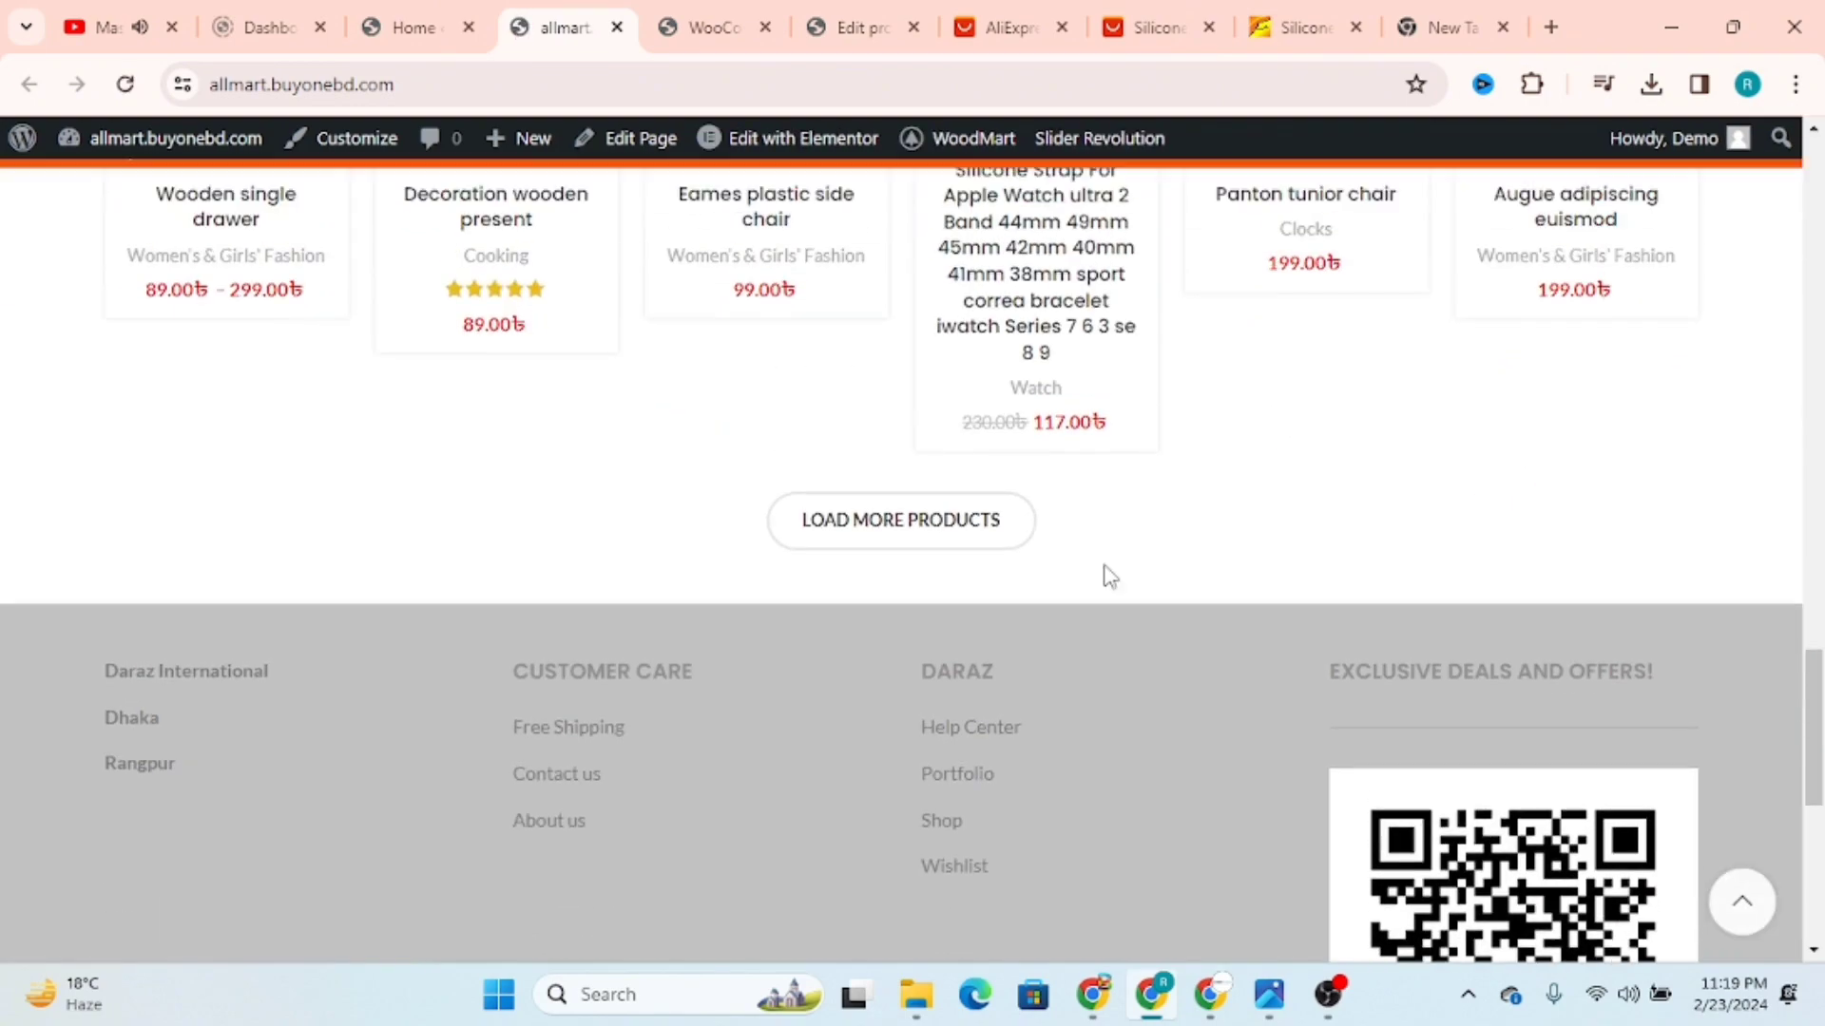
left_click(855, 547)
scroll(1434, 554, "up", 3)
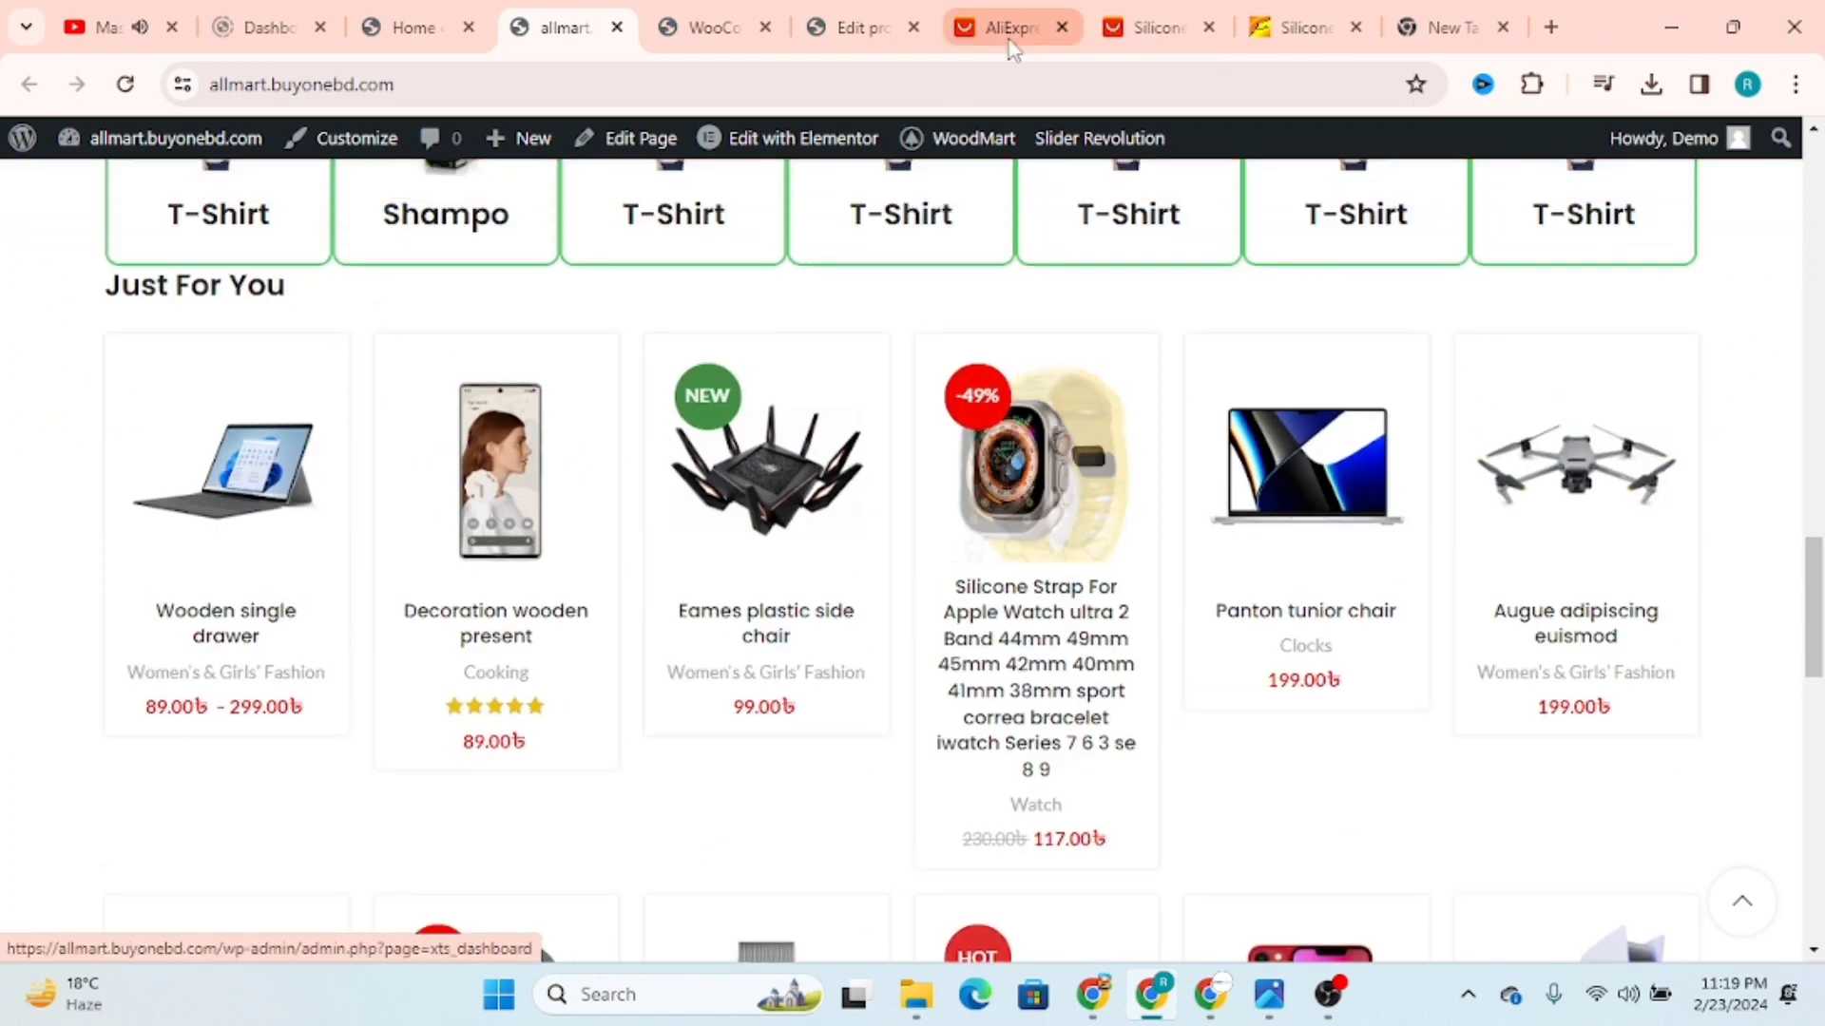
Step: Open the published strap's product page in a separate browser tab from its permalink in the product editor
left_click(705, 15)
left_click(851, 27)
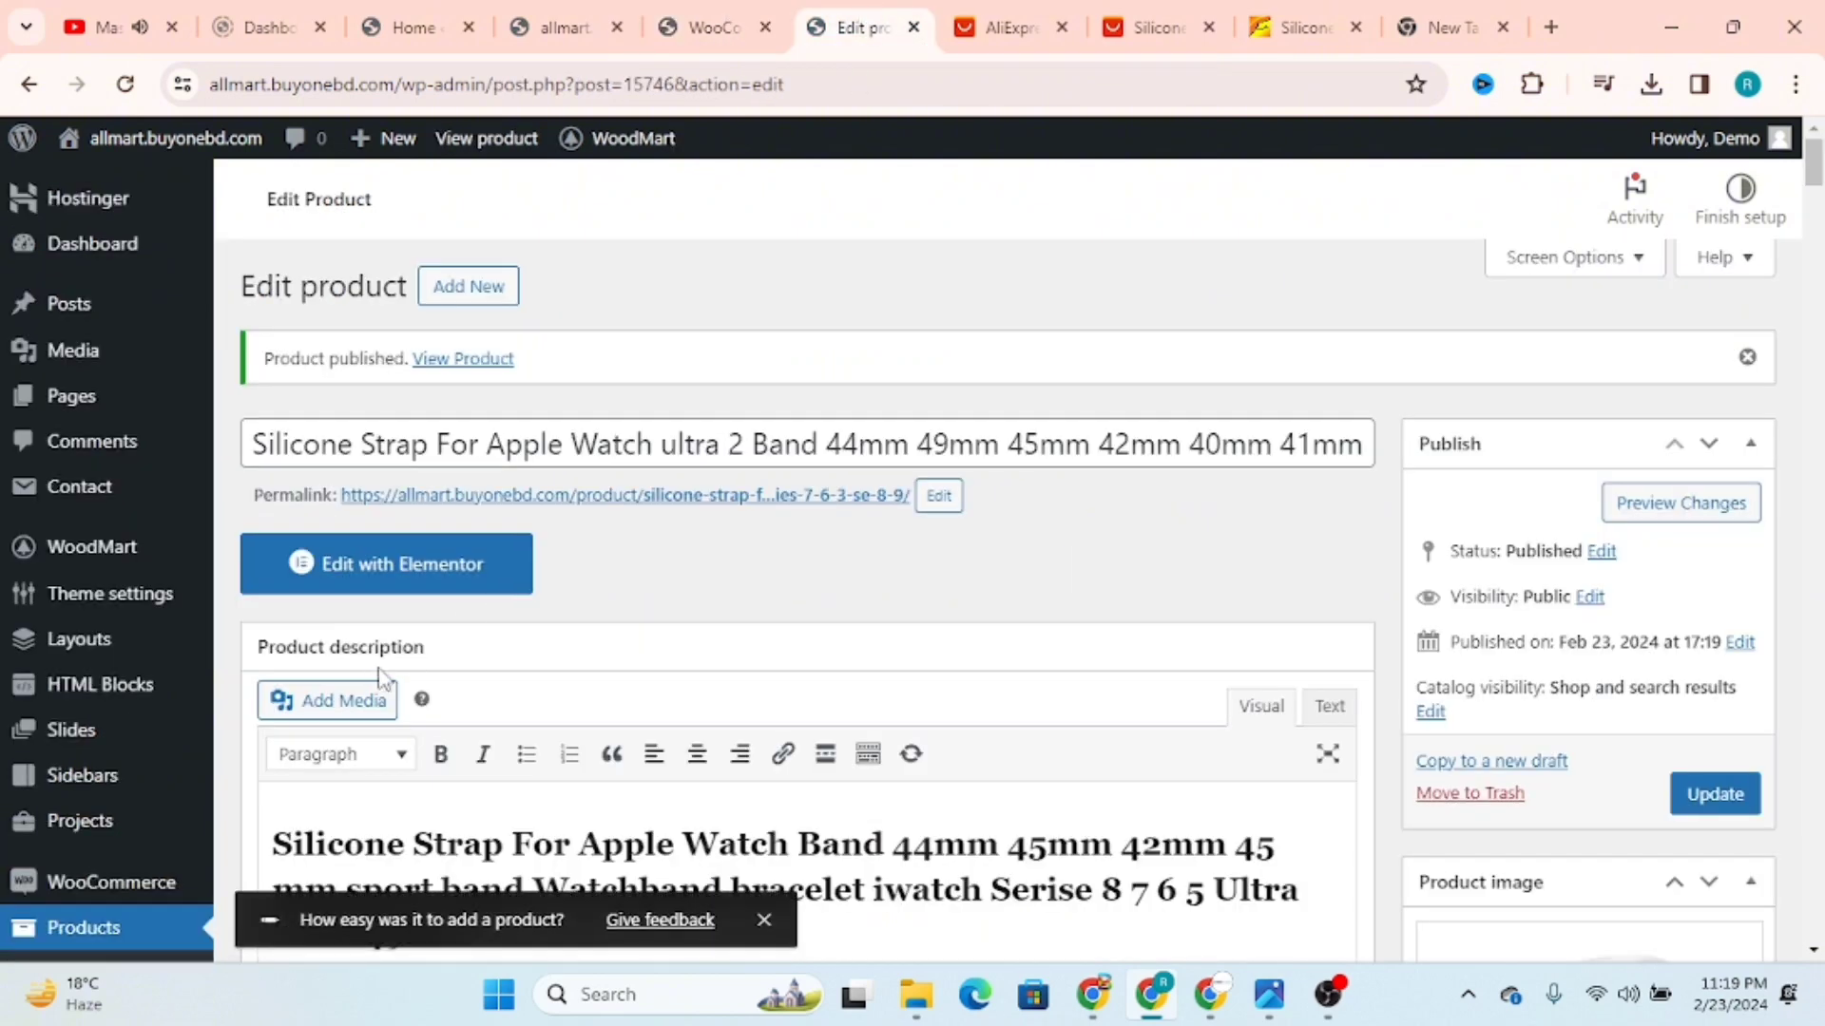
right_click(435, 518)
left_click(595, 521)
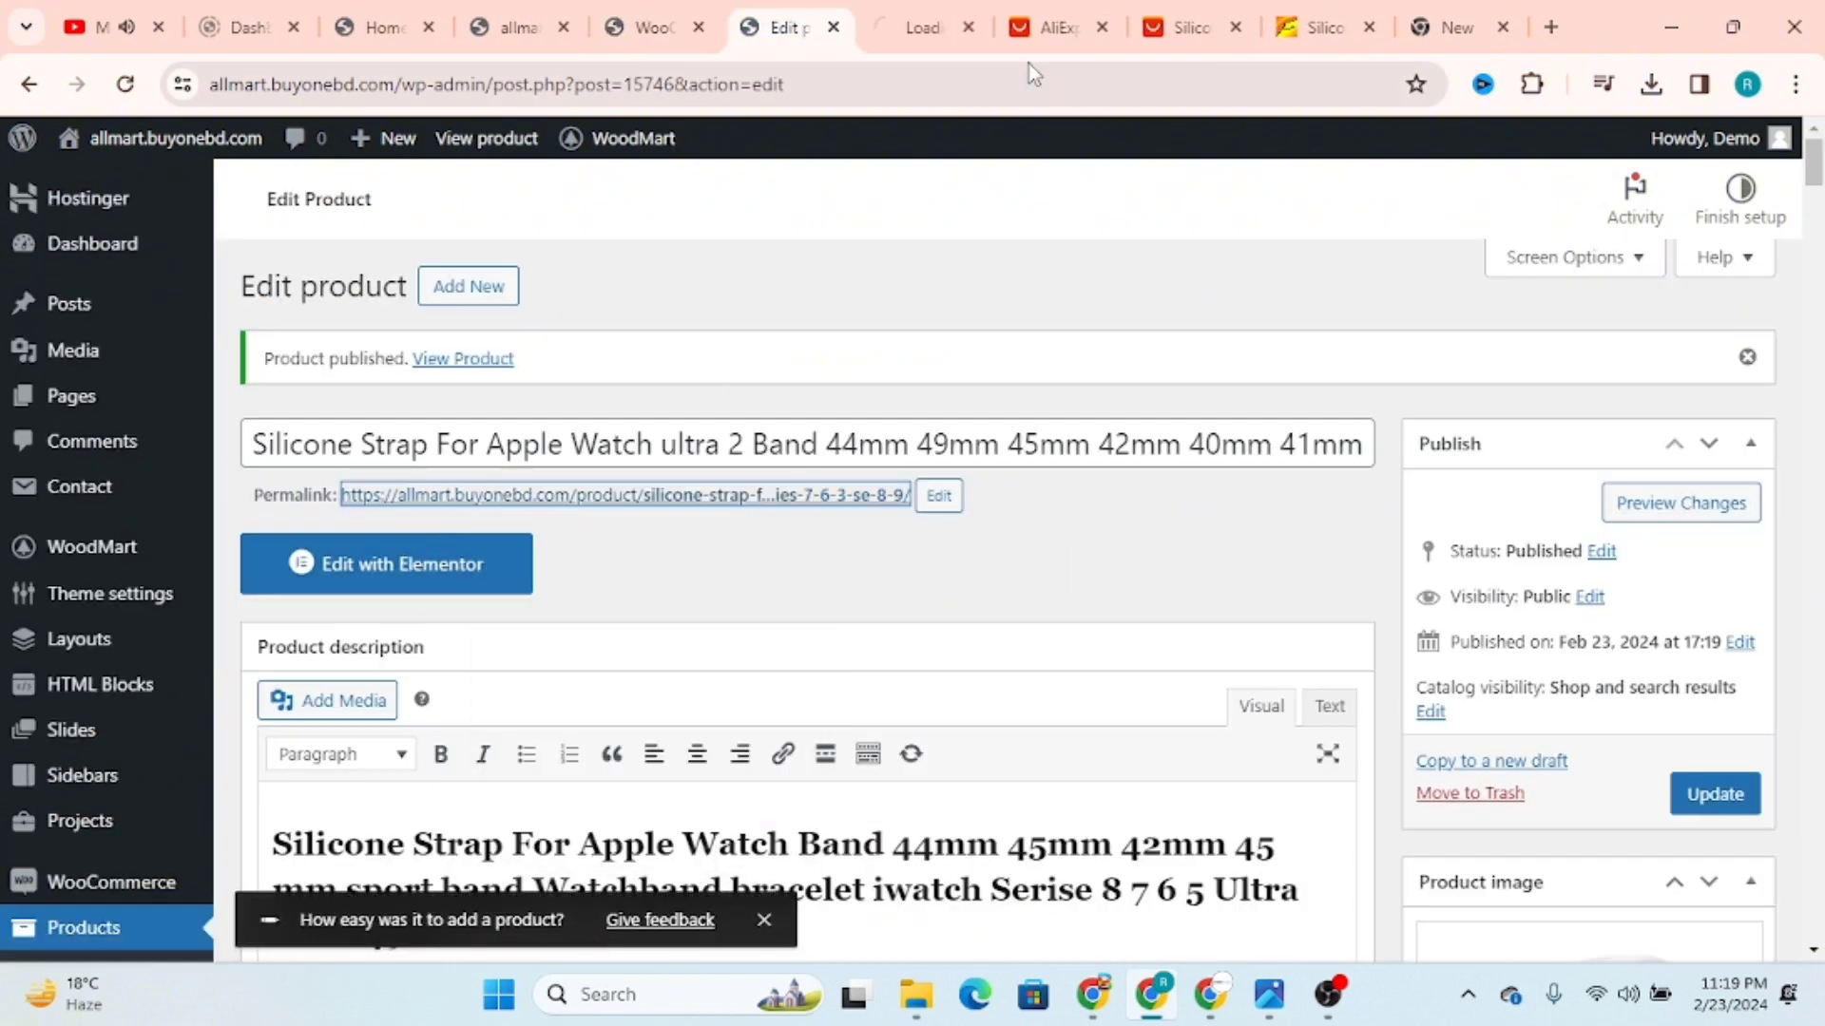
left_click(919, 13)
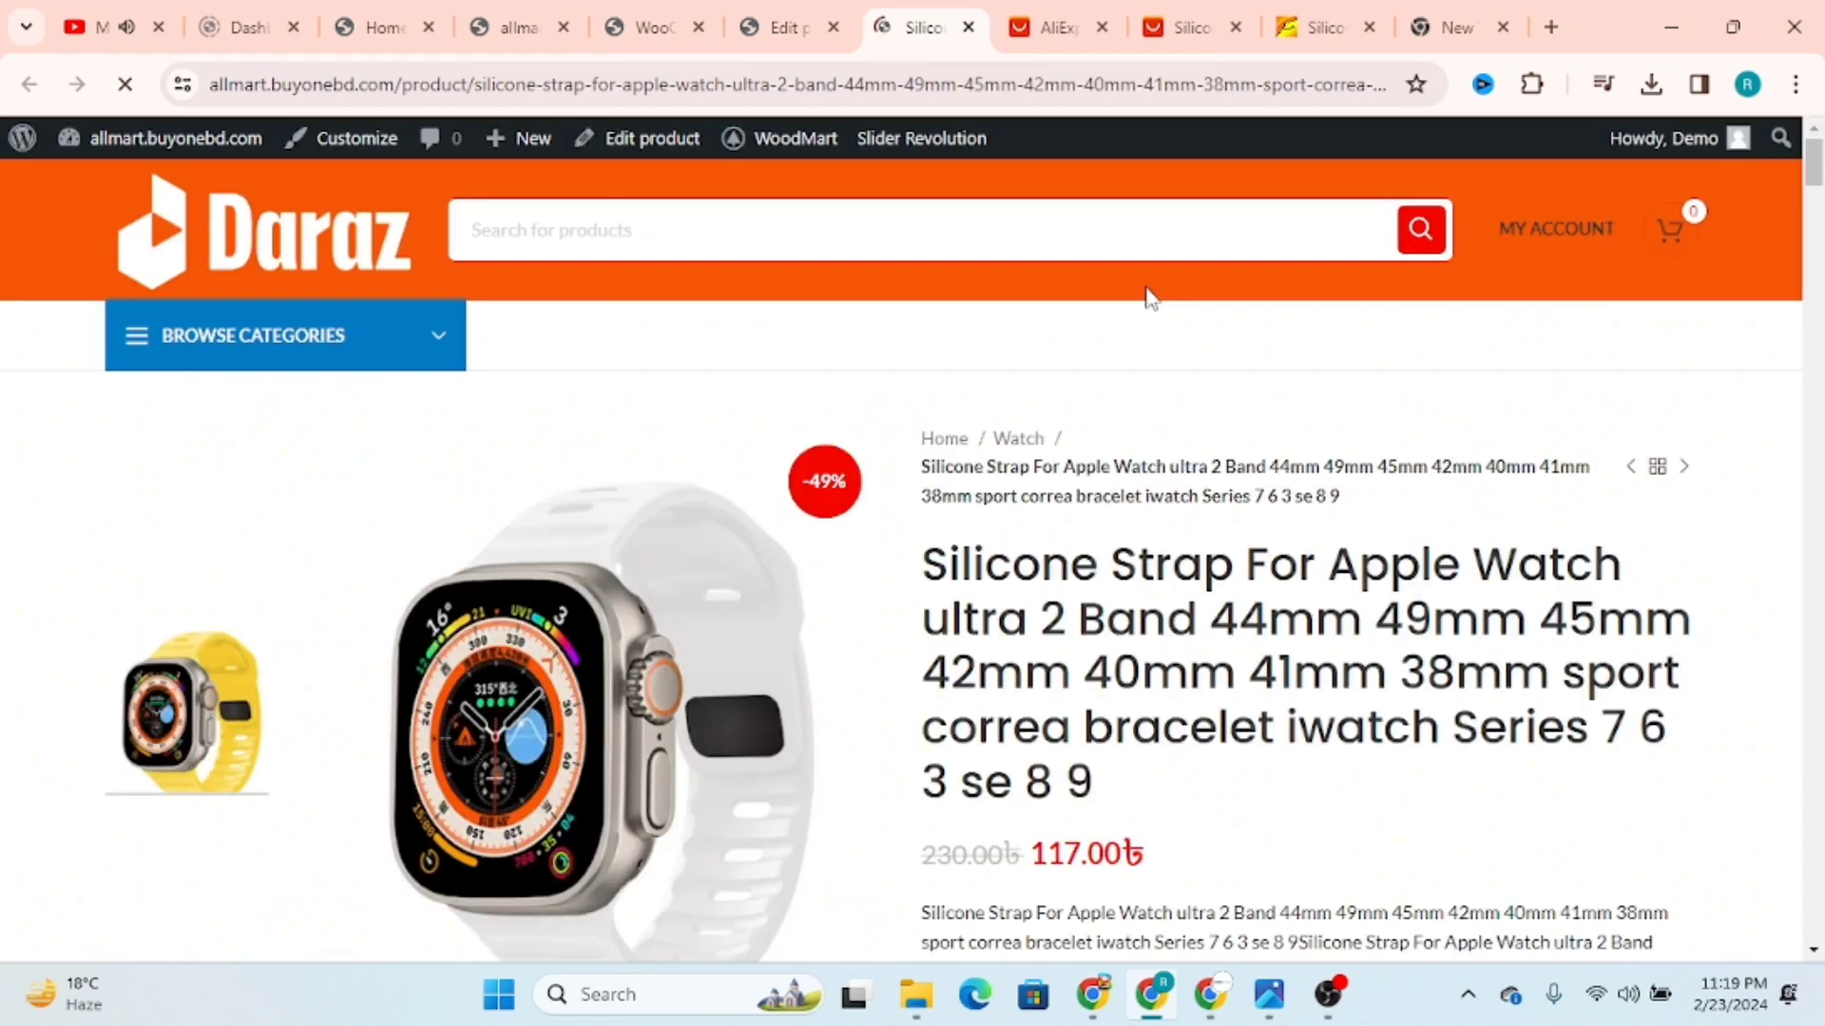
Step: Check the title on the live product page and review the description and short description in the product editor
left_click_drag(968, 586, 1153, 786)
left_click(784, 27)
scroll(1140, 846, "down", 20)
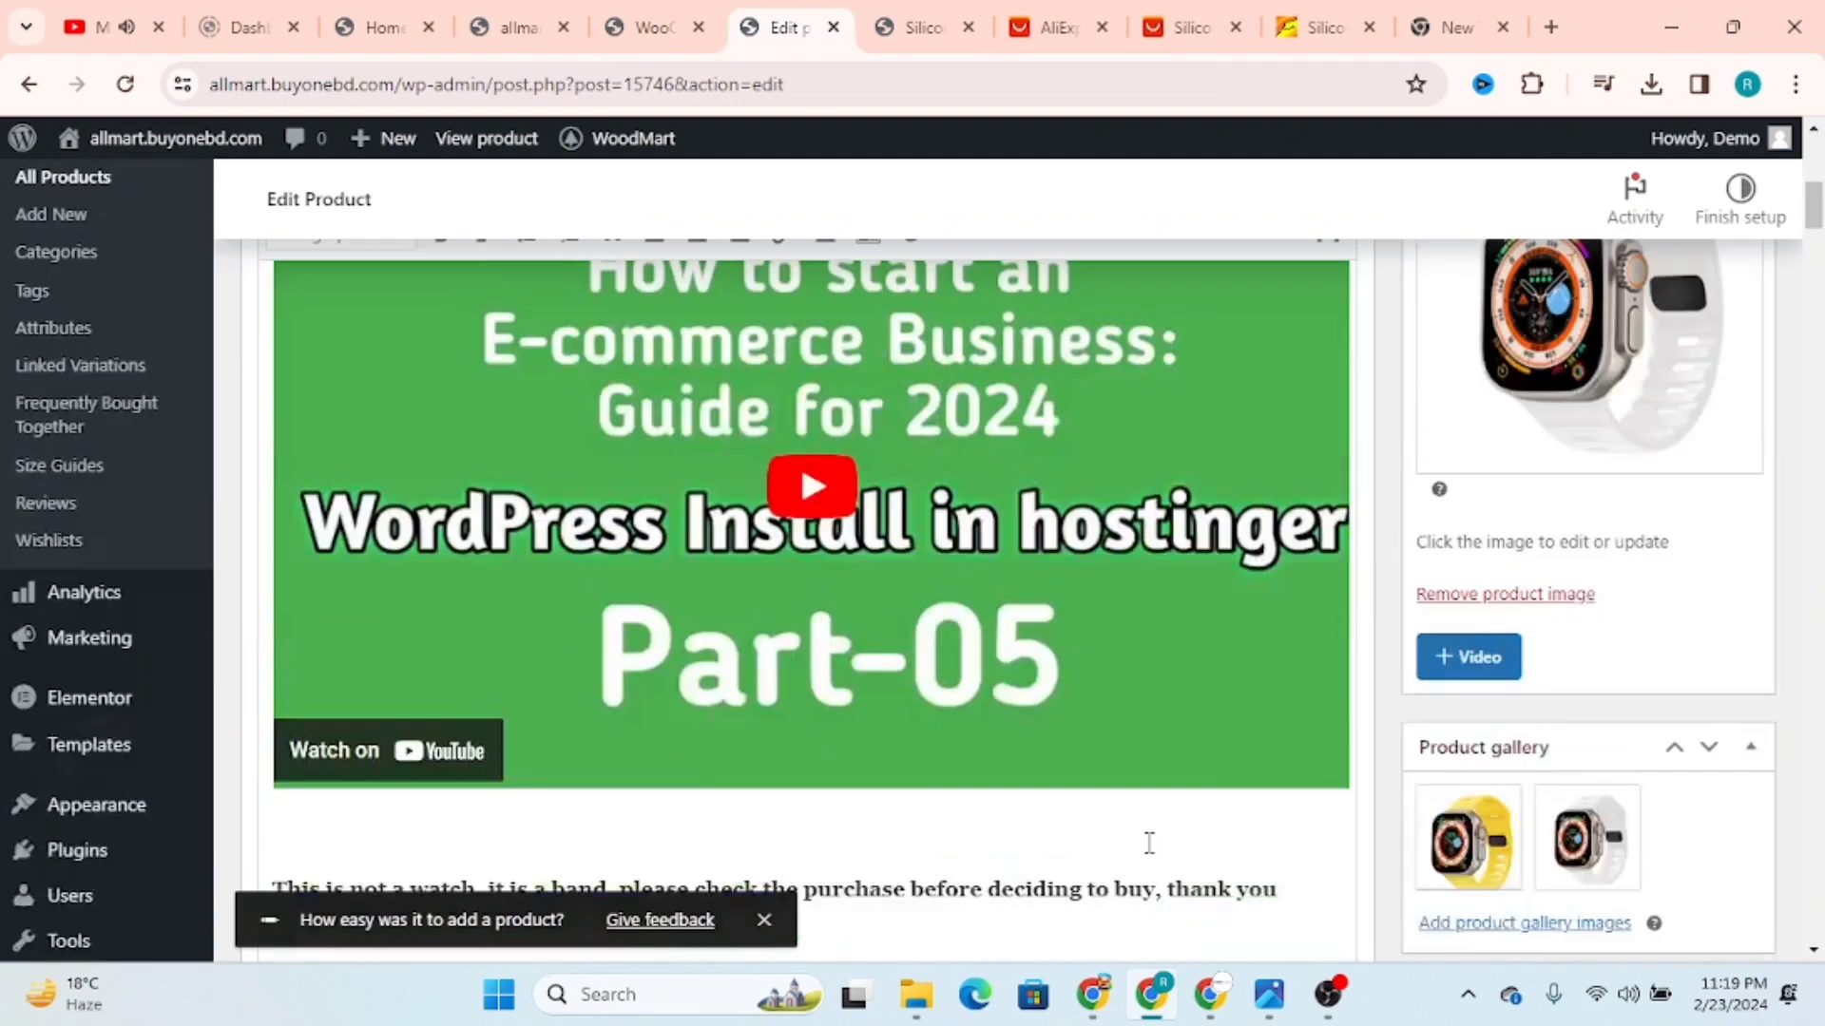
scroll(1131, 894, "down", 20)
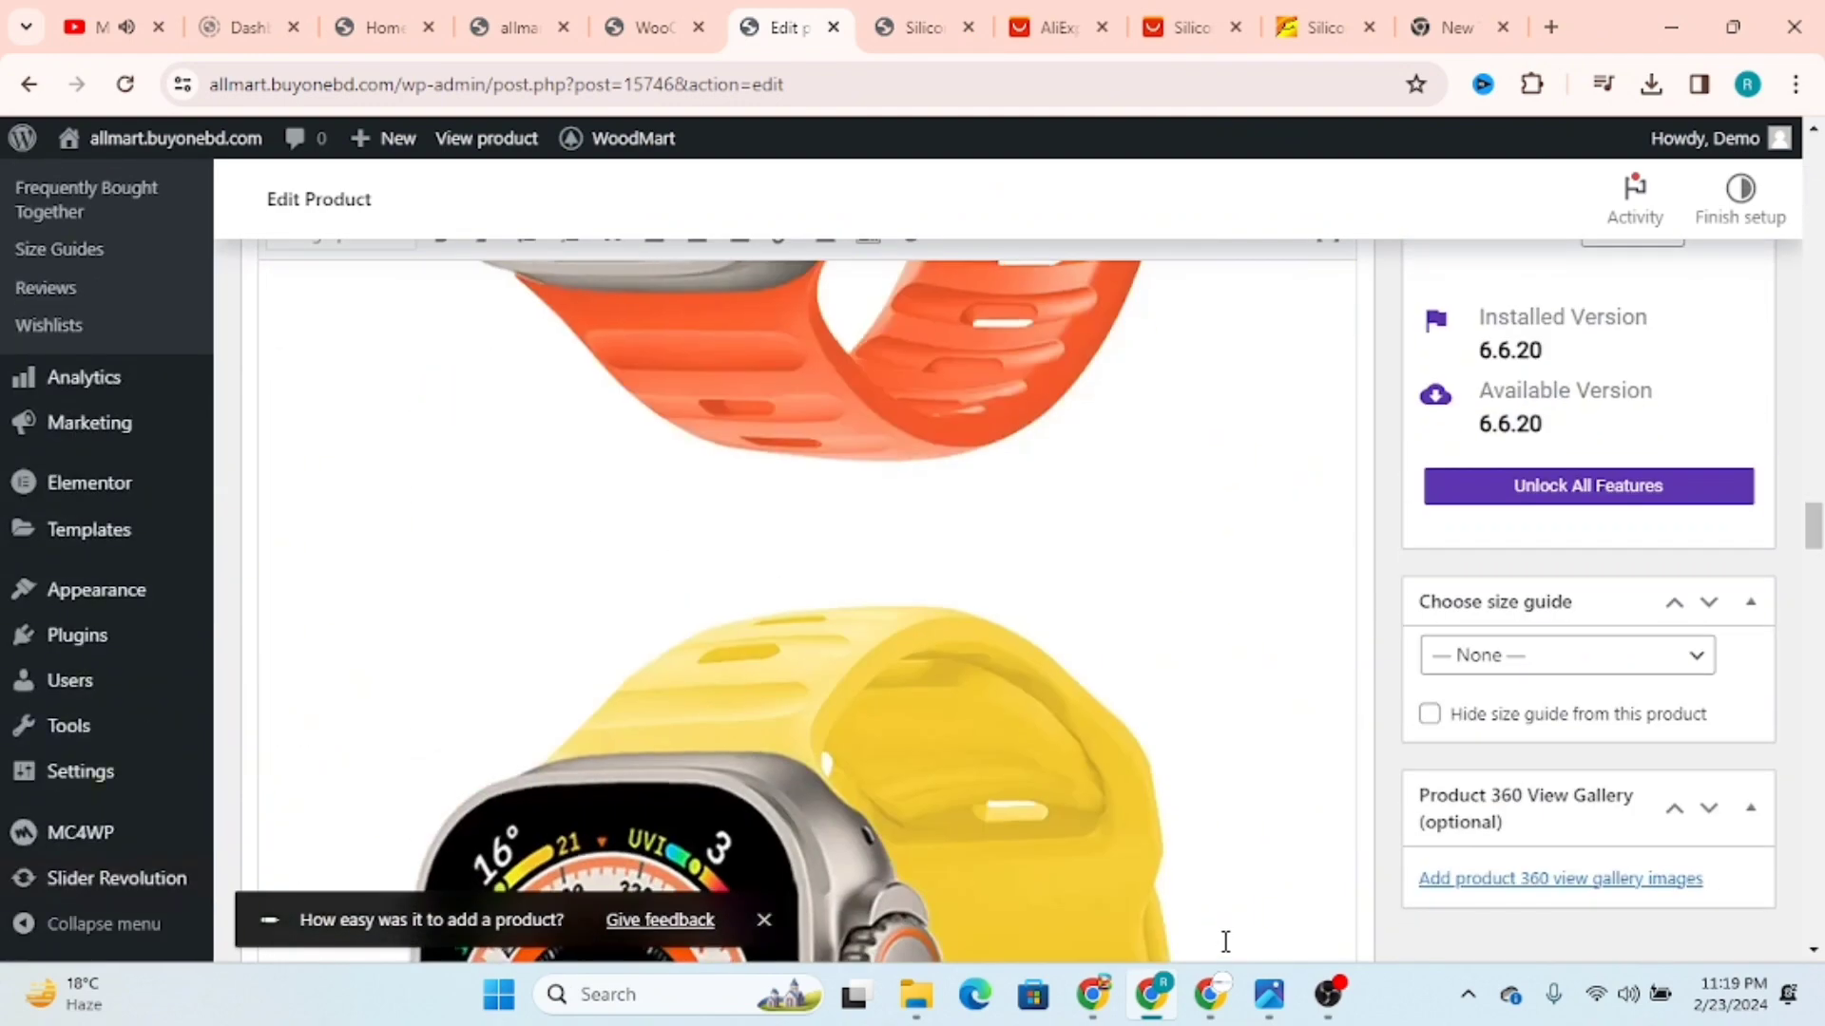
scroll(623, 766, "down", 15)
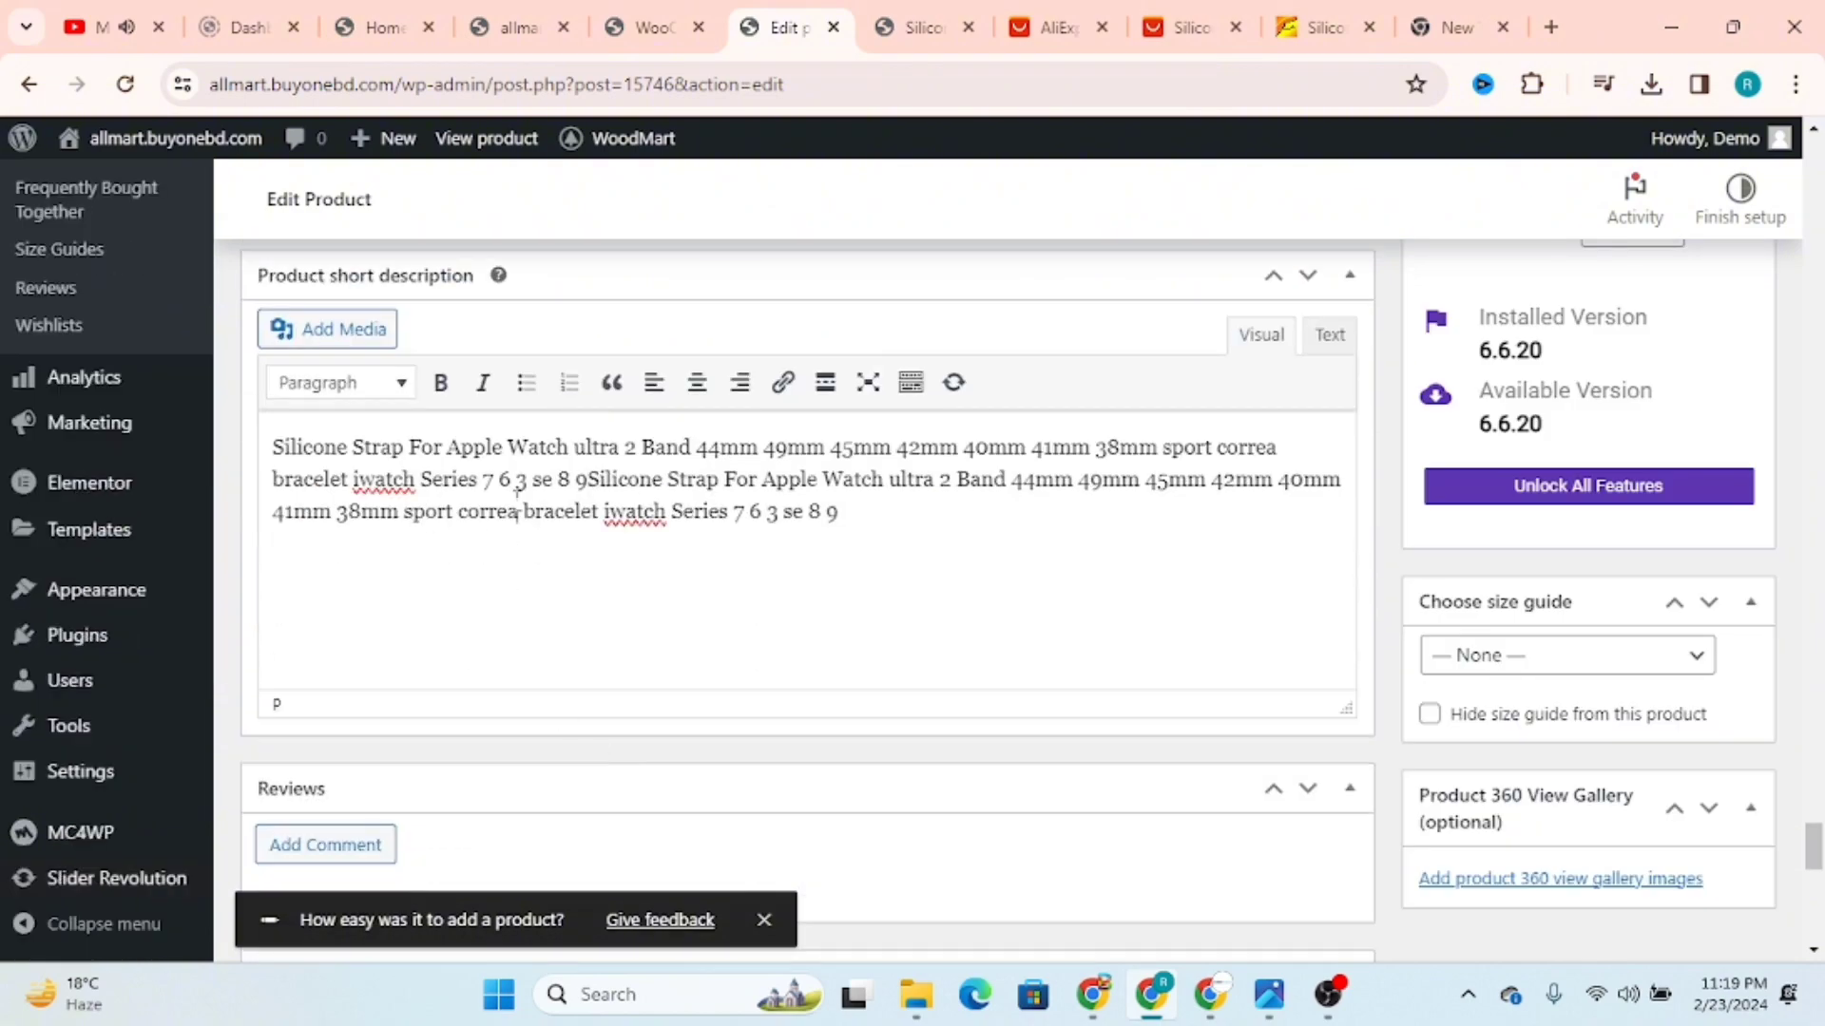
left_click(929, 21)
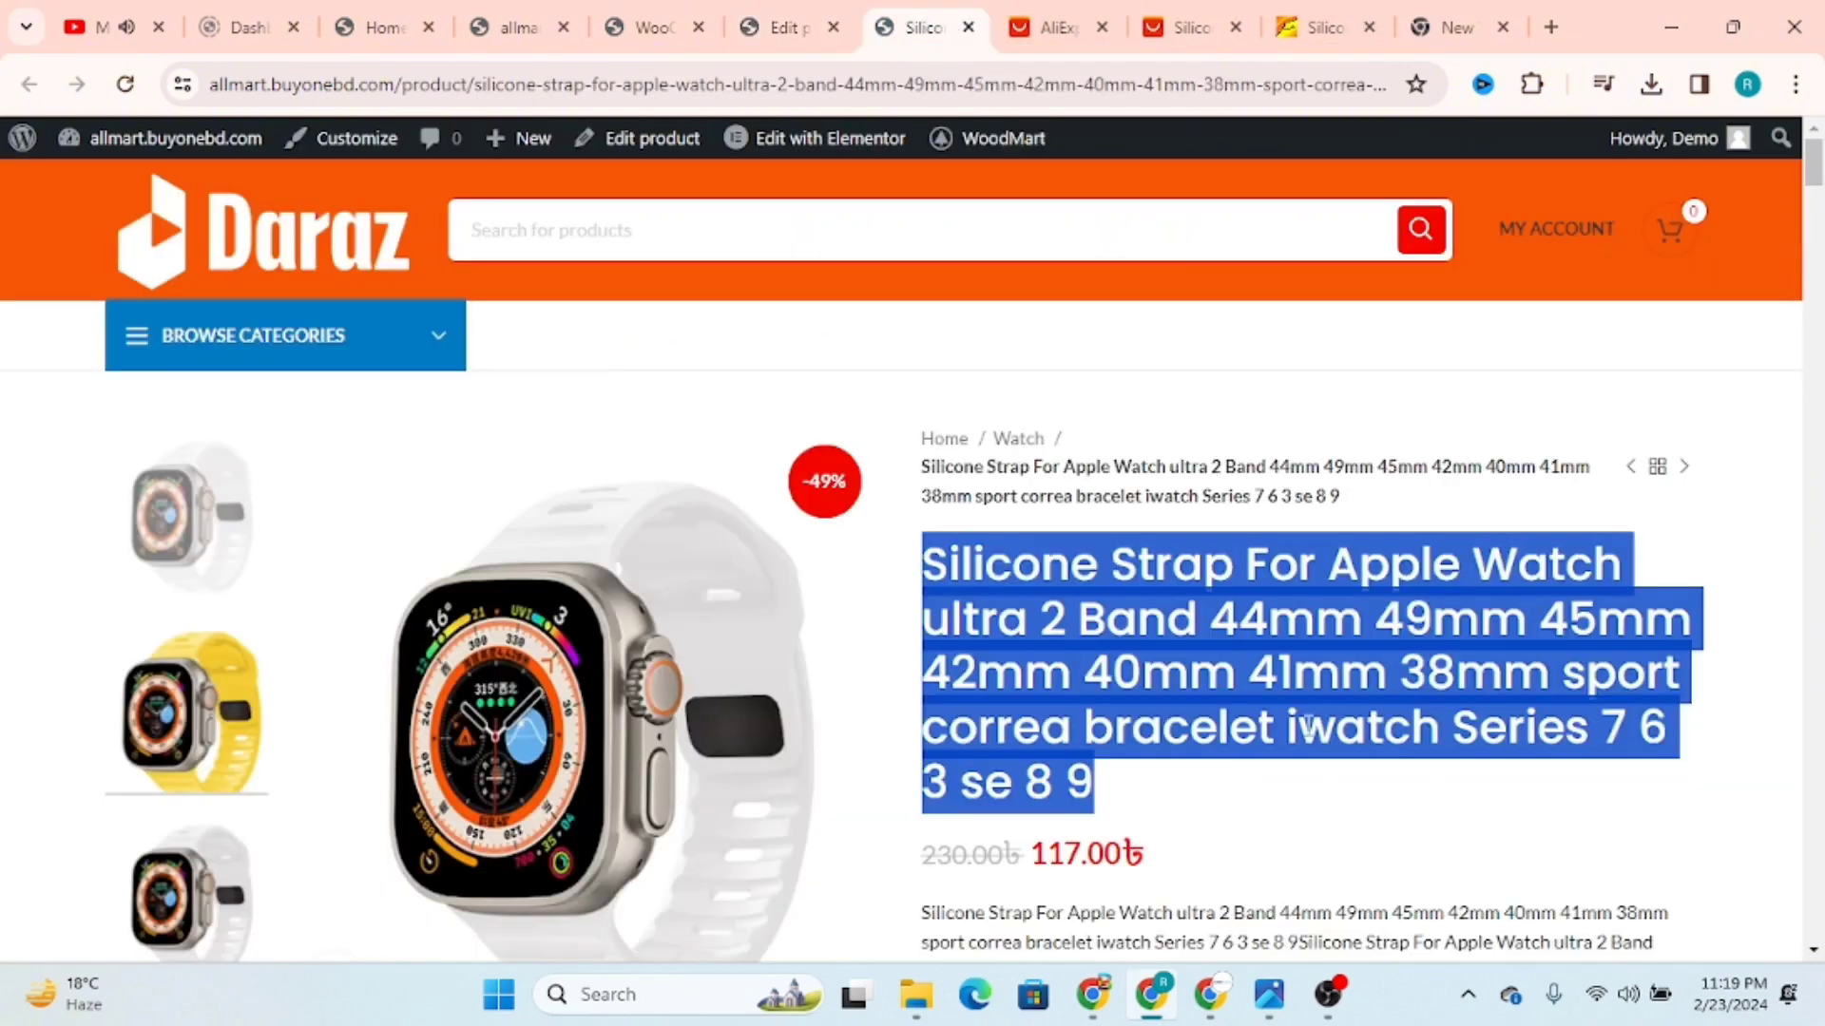
Step: Compare the regular and sale prices on the live product page with the product data in the editor
scroll(1309, 727, "down", 4)
left_click_drag(929, 456, 1043, 463)
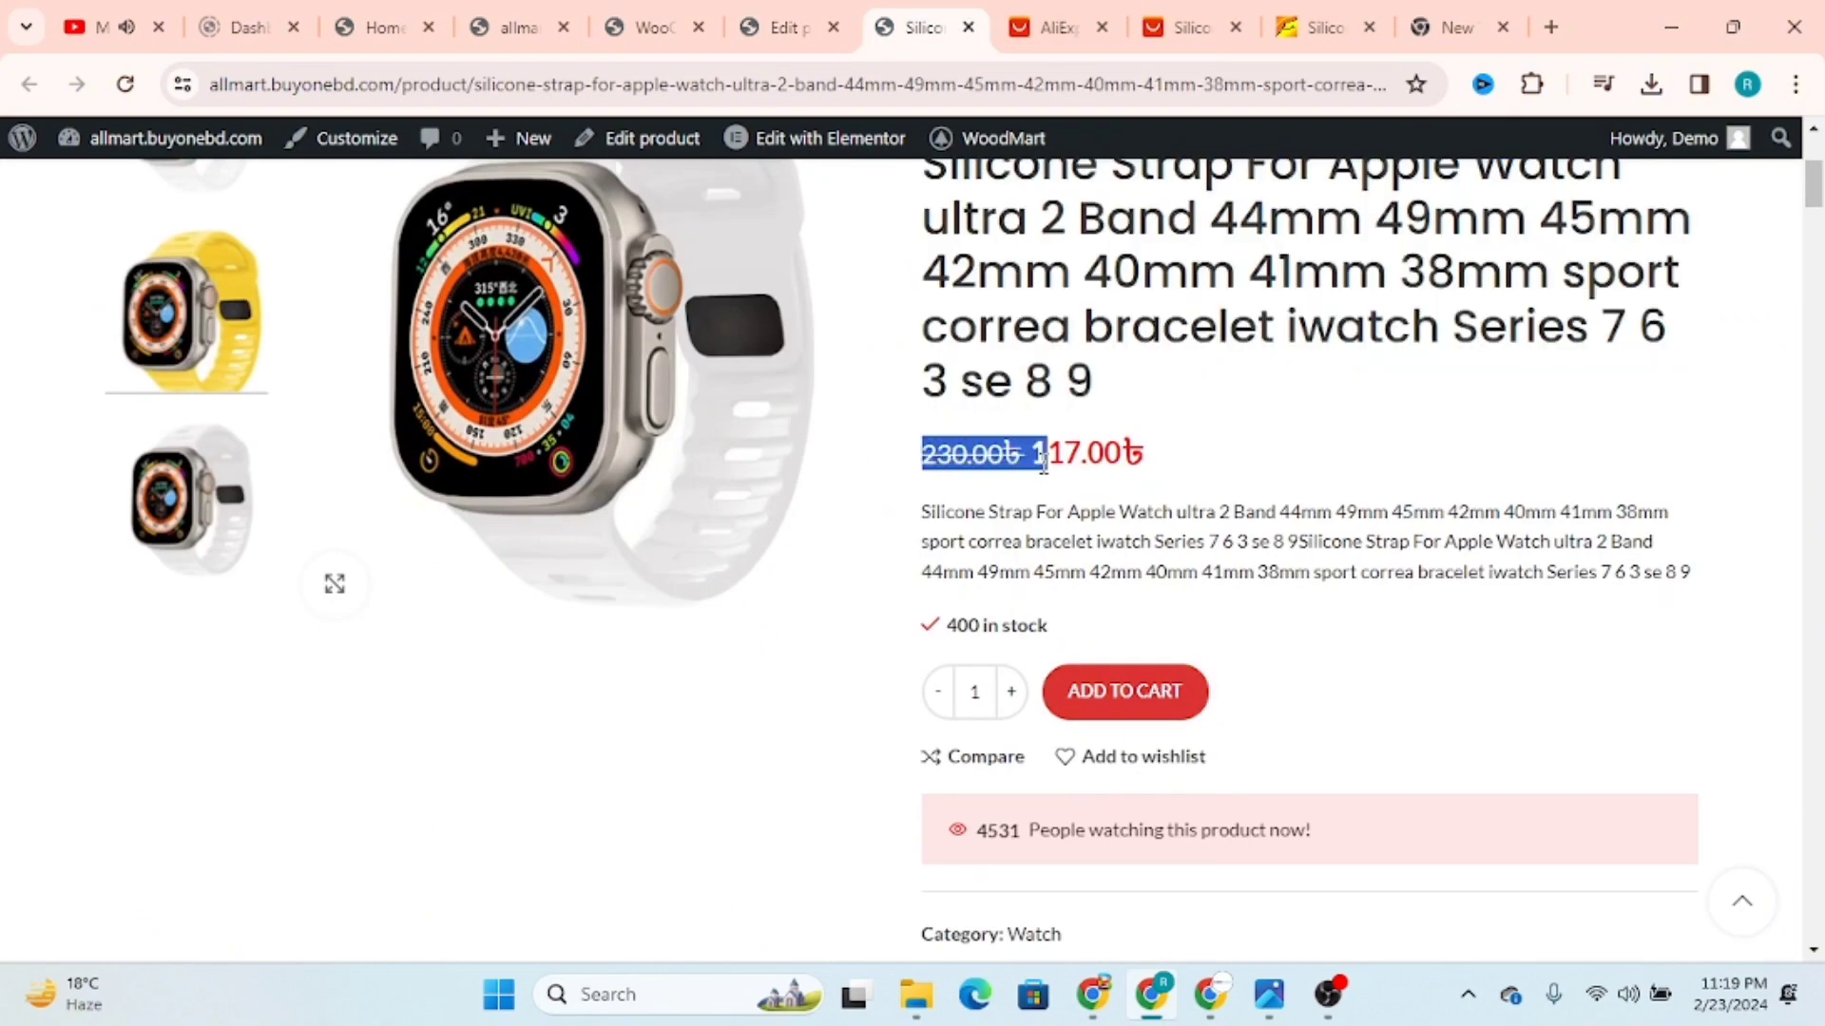
left_click(789, 29)
scroll(954, 546, "up", 10)
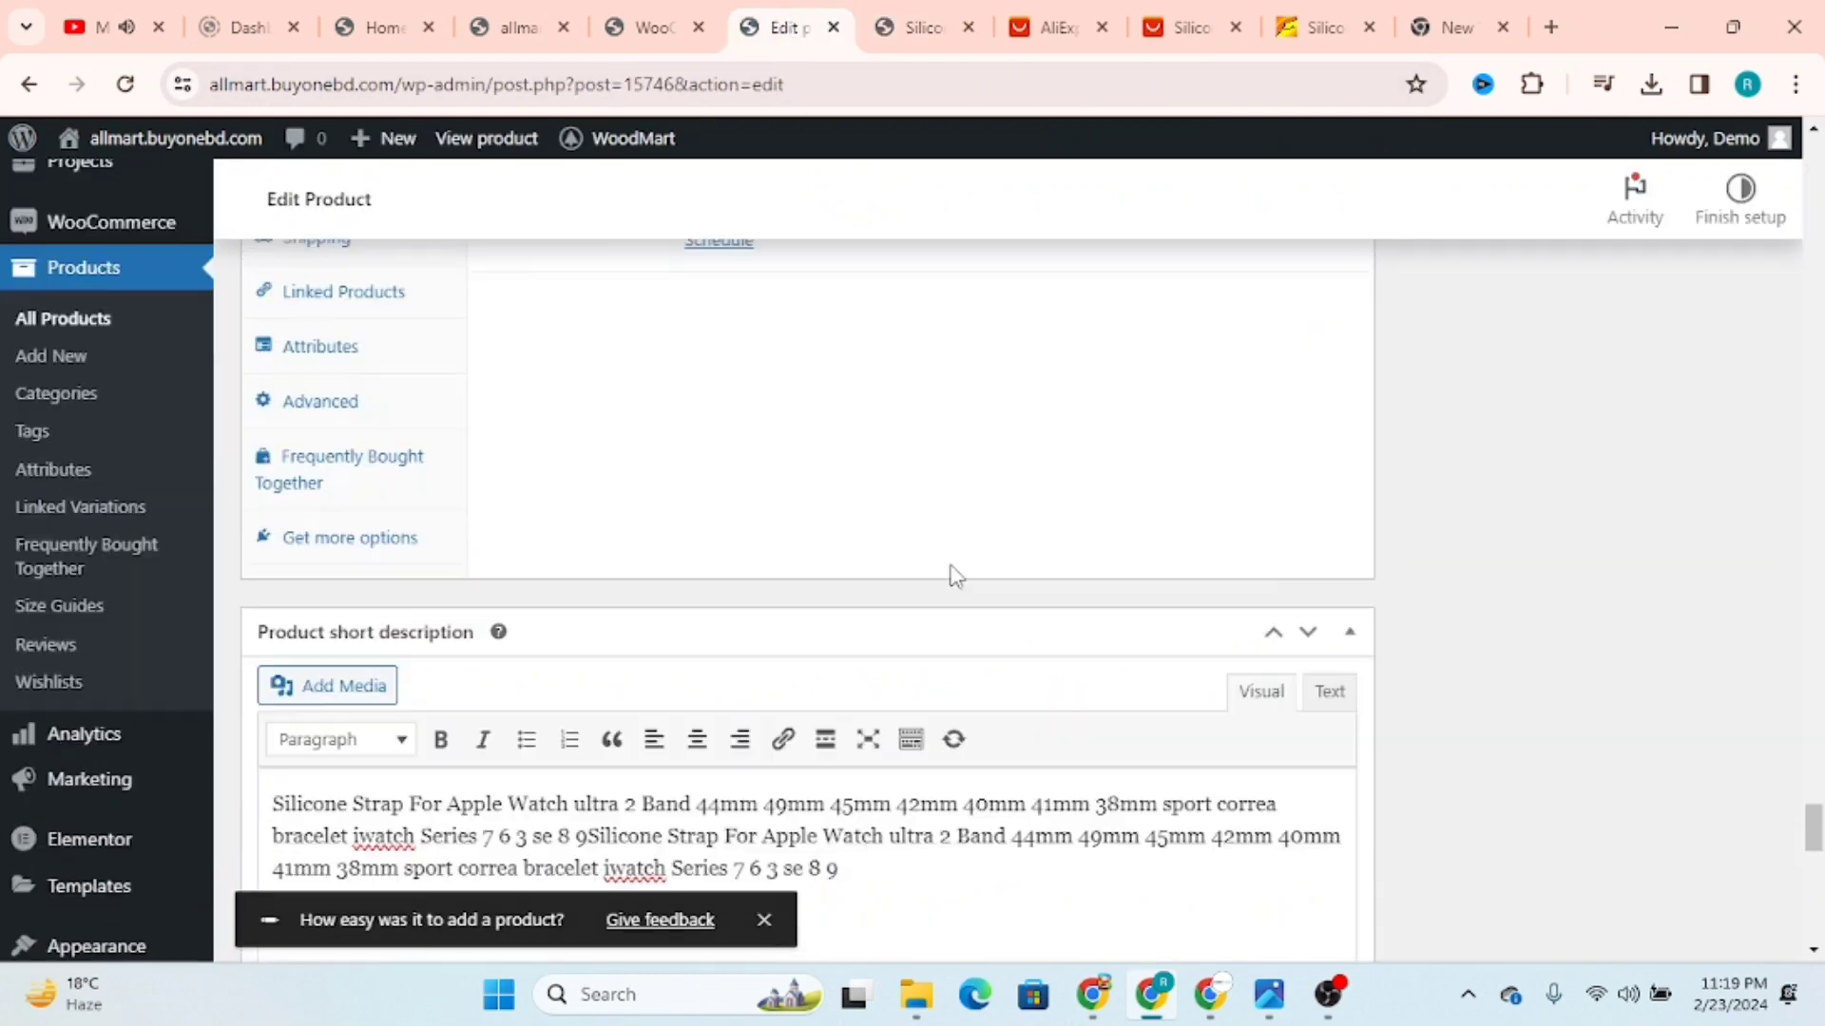
scroll(884, 742, "down", 1)
left_click_drag(730, 717, 653, 734)
left_click(903, 26)
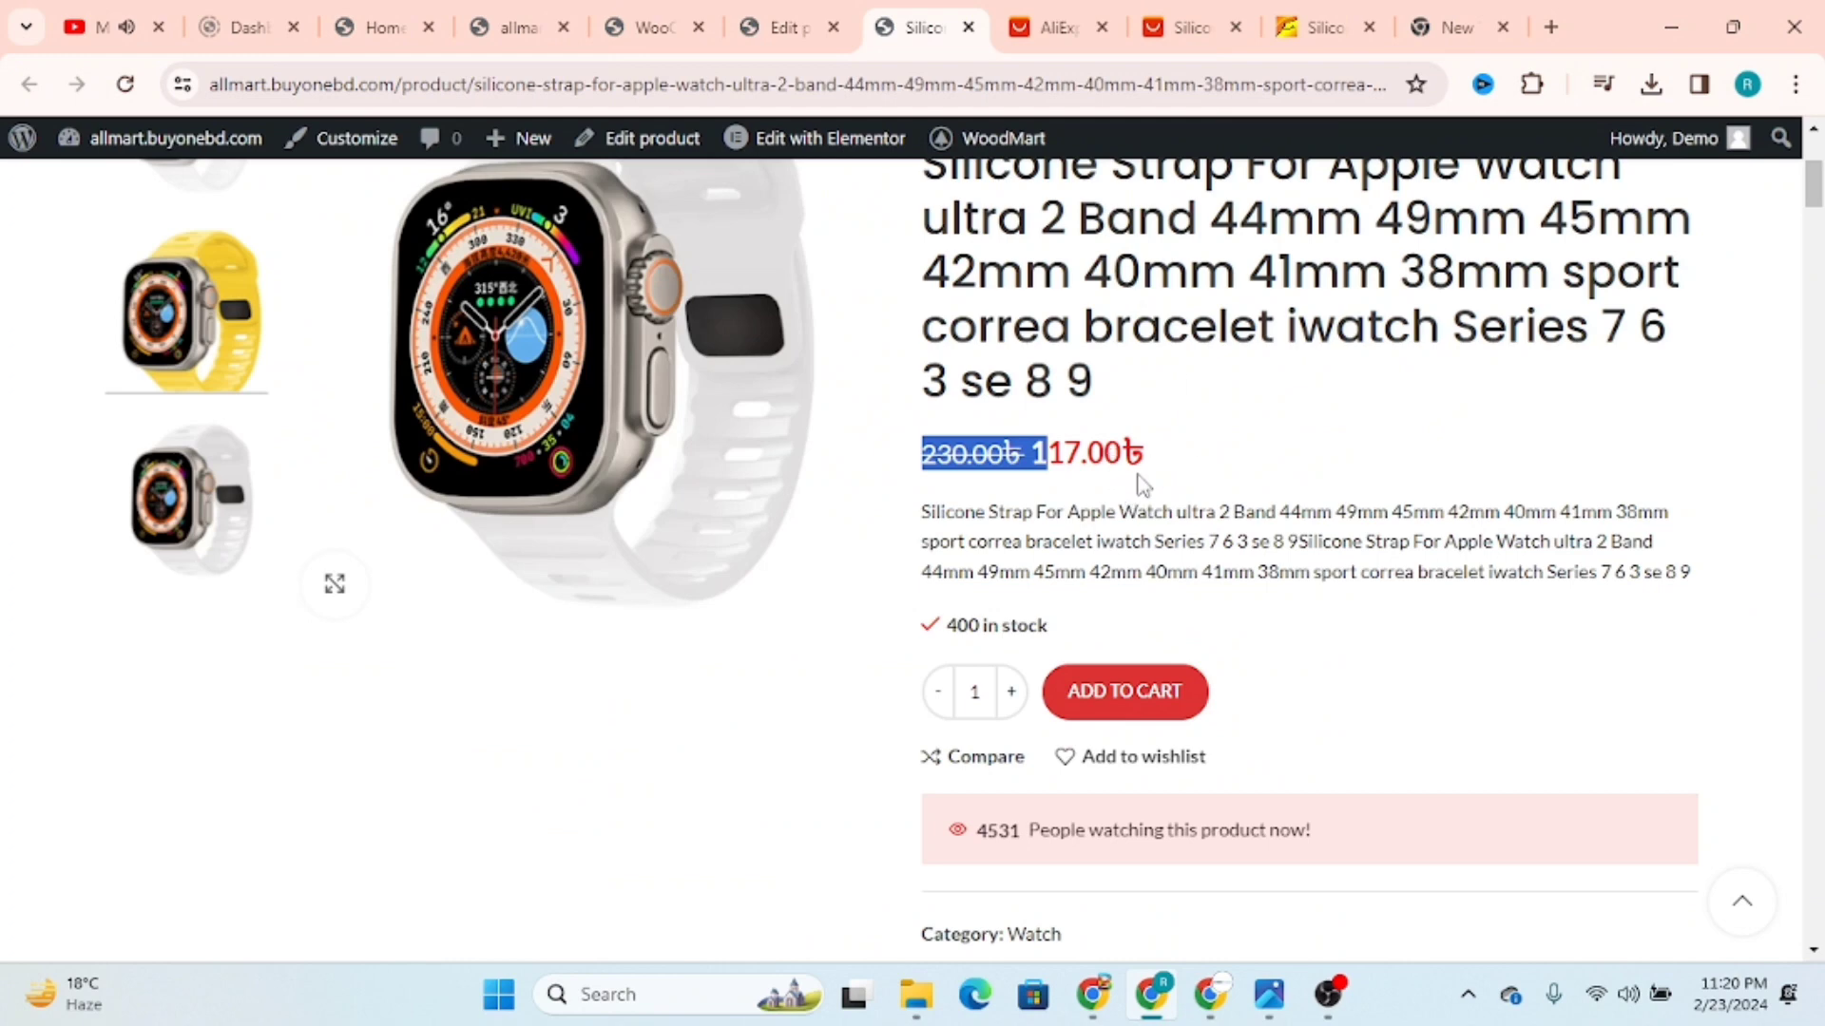
left_click_drag(1143, 485, 1043, 456)
left_click(1110, 472)
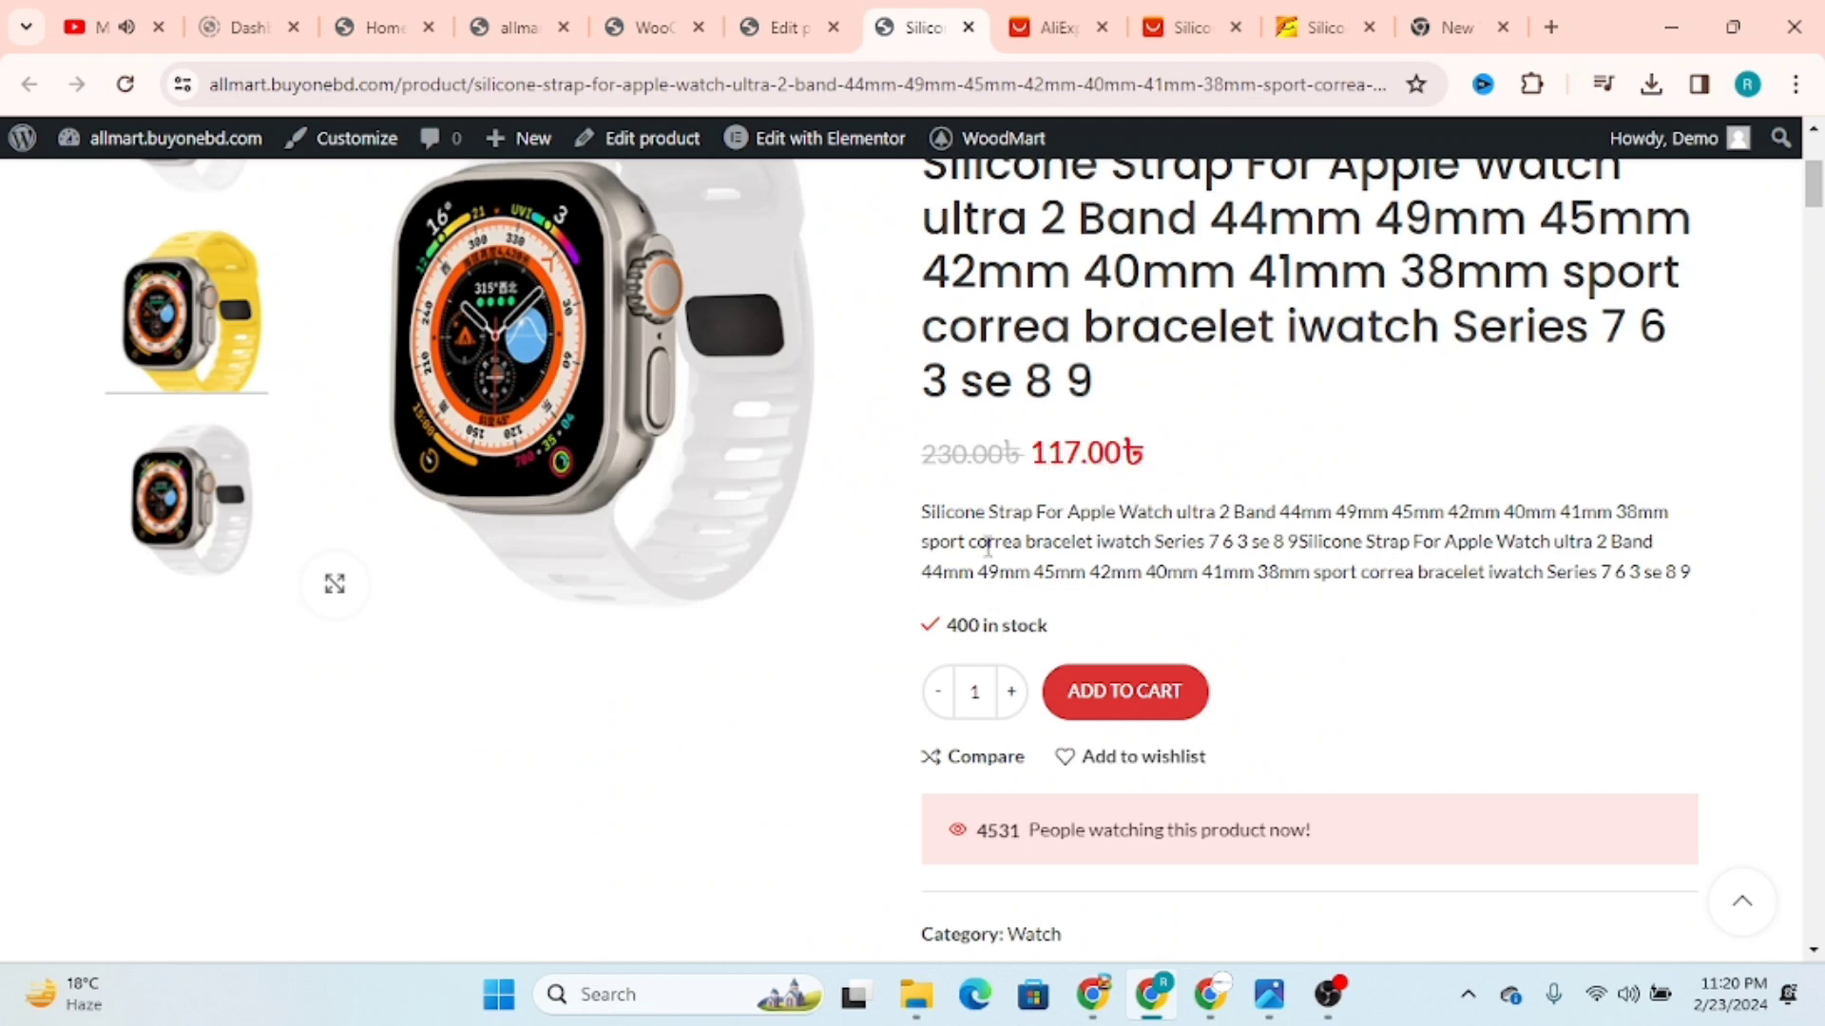
Step: Check the short description and stock quantity on the live product page
left_click_drag(918, 518, 1212, 573)
scroll(1434, 618, "down", 3)
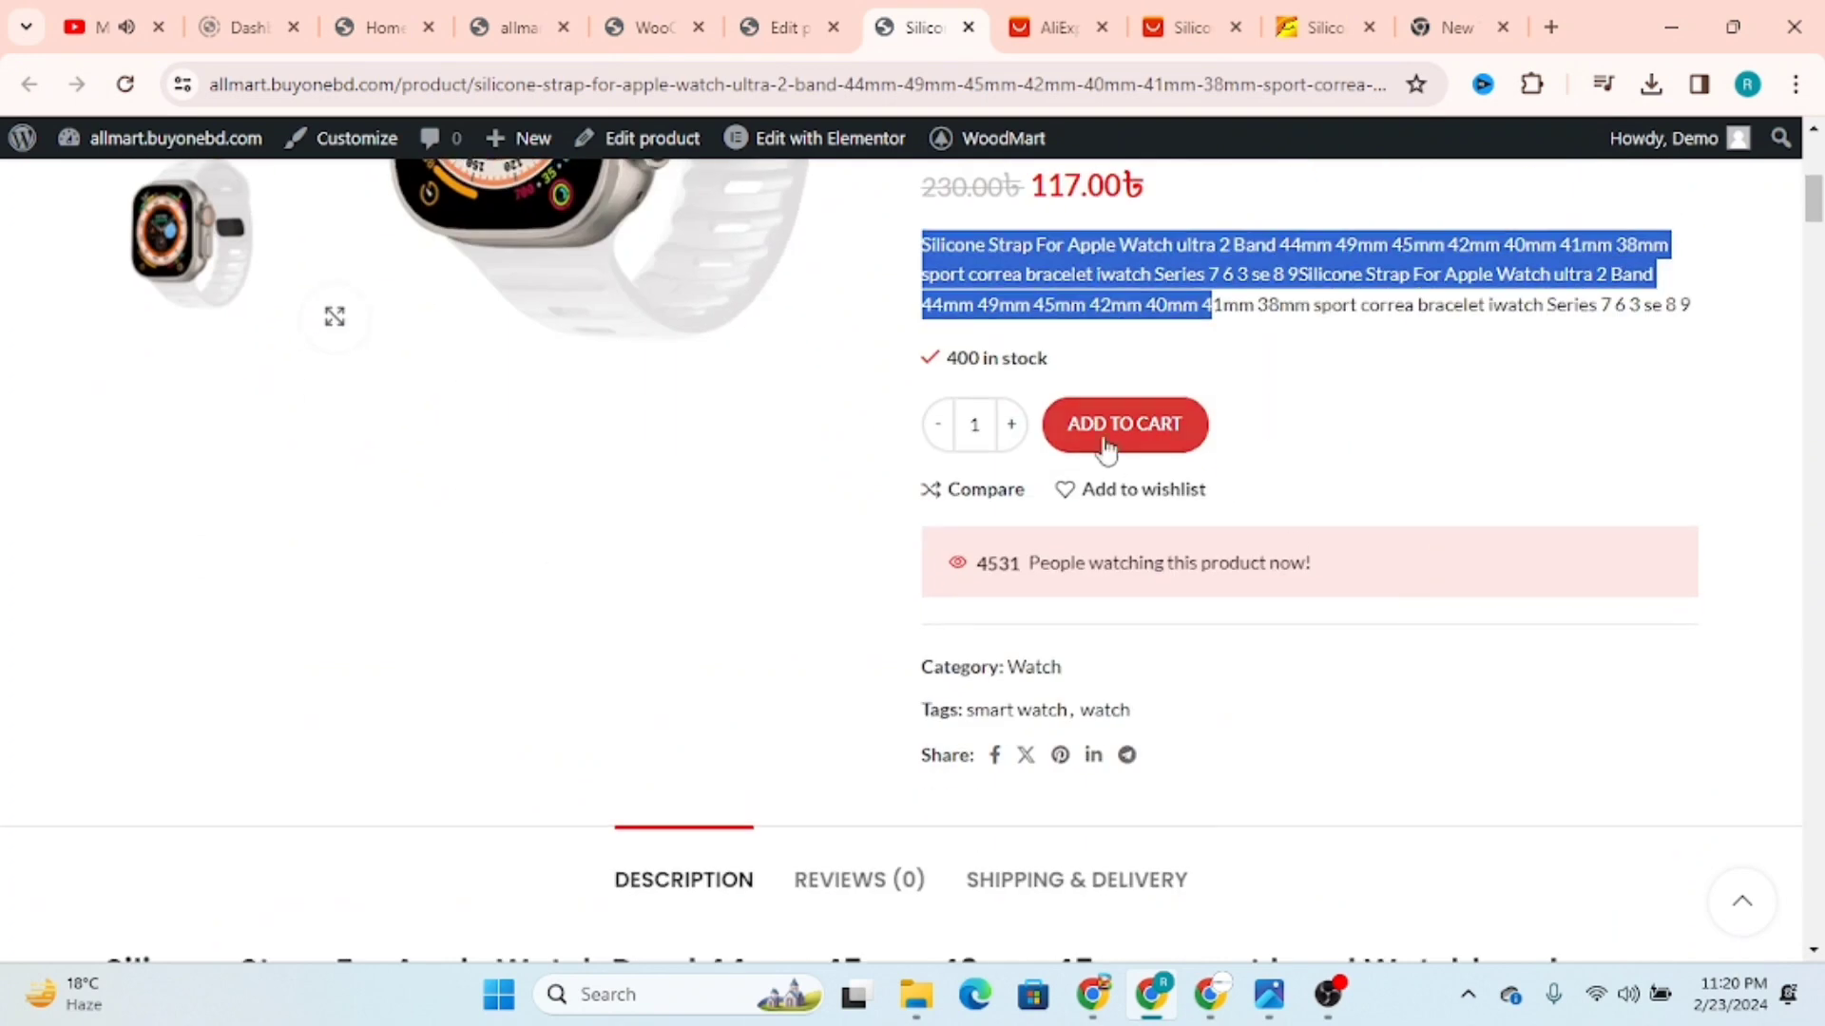
left_click_drag(938, 366, 1133, 355)
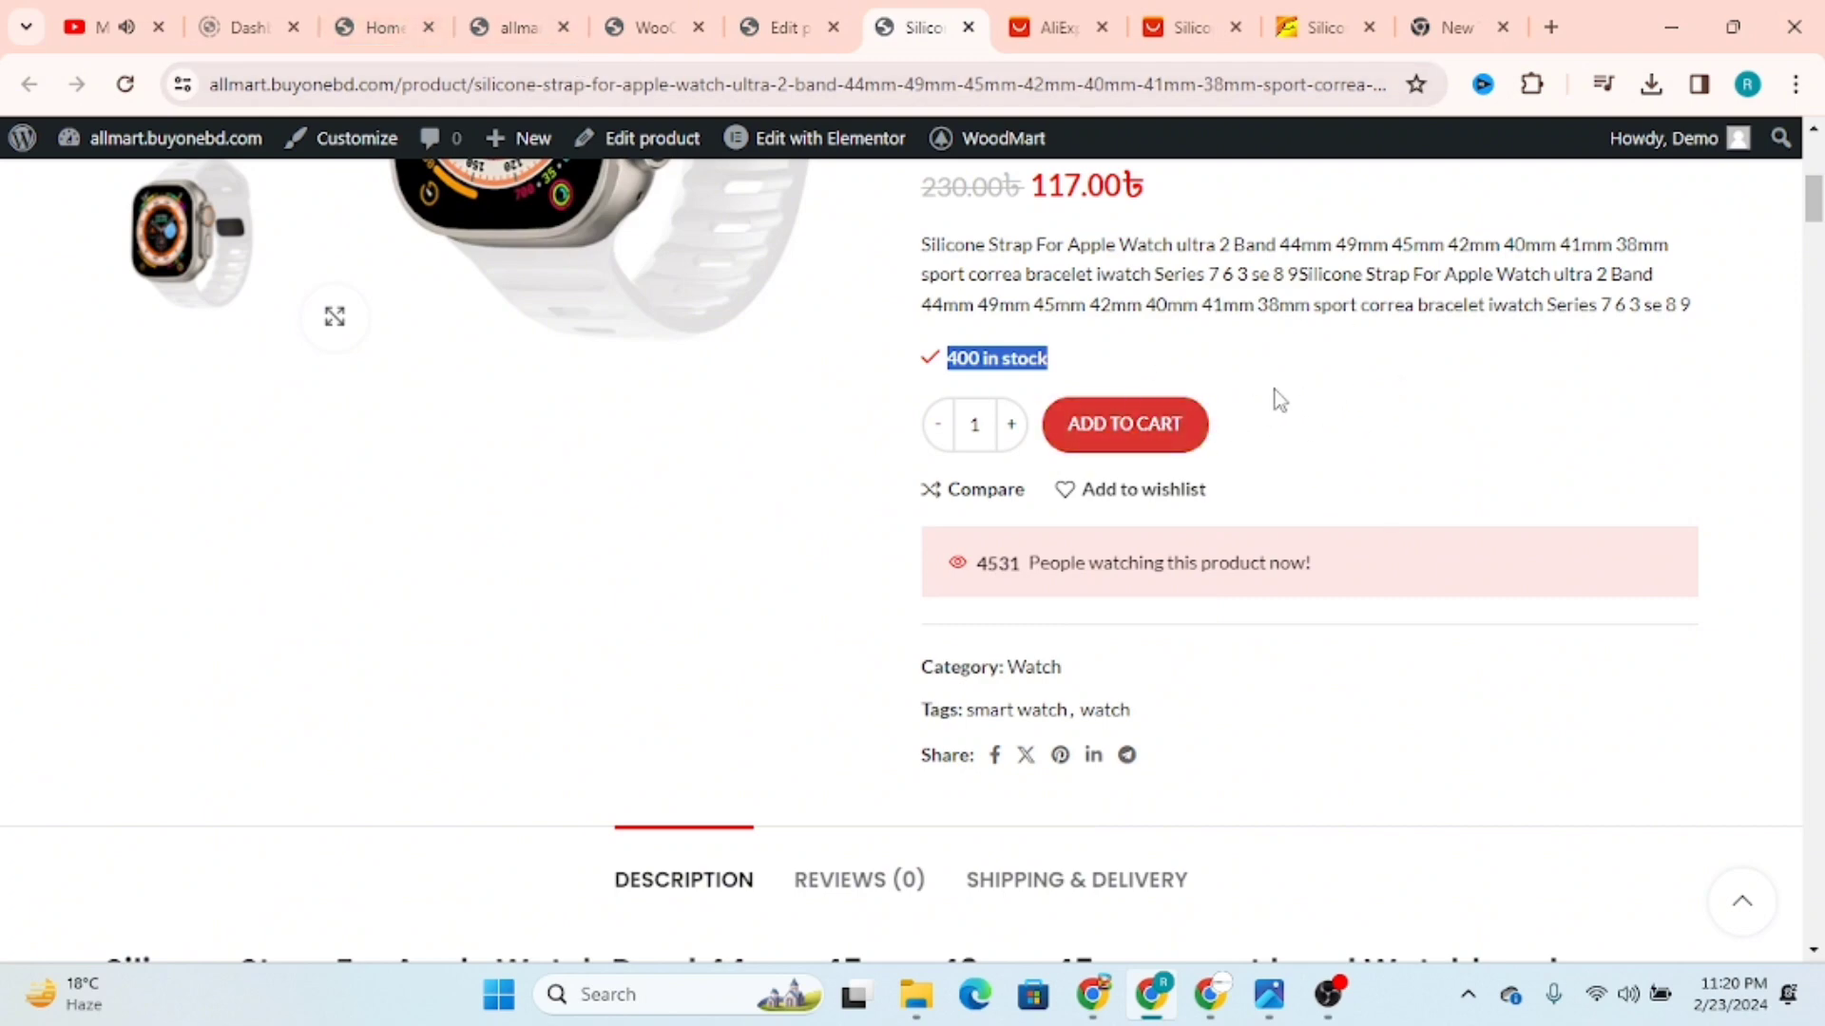
Step: Open the theme's Single product settings and examine the sidebar, layout, design and builder options
left_click(380, 27)
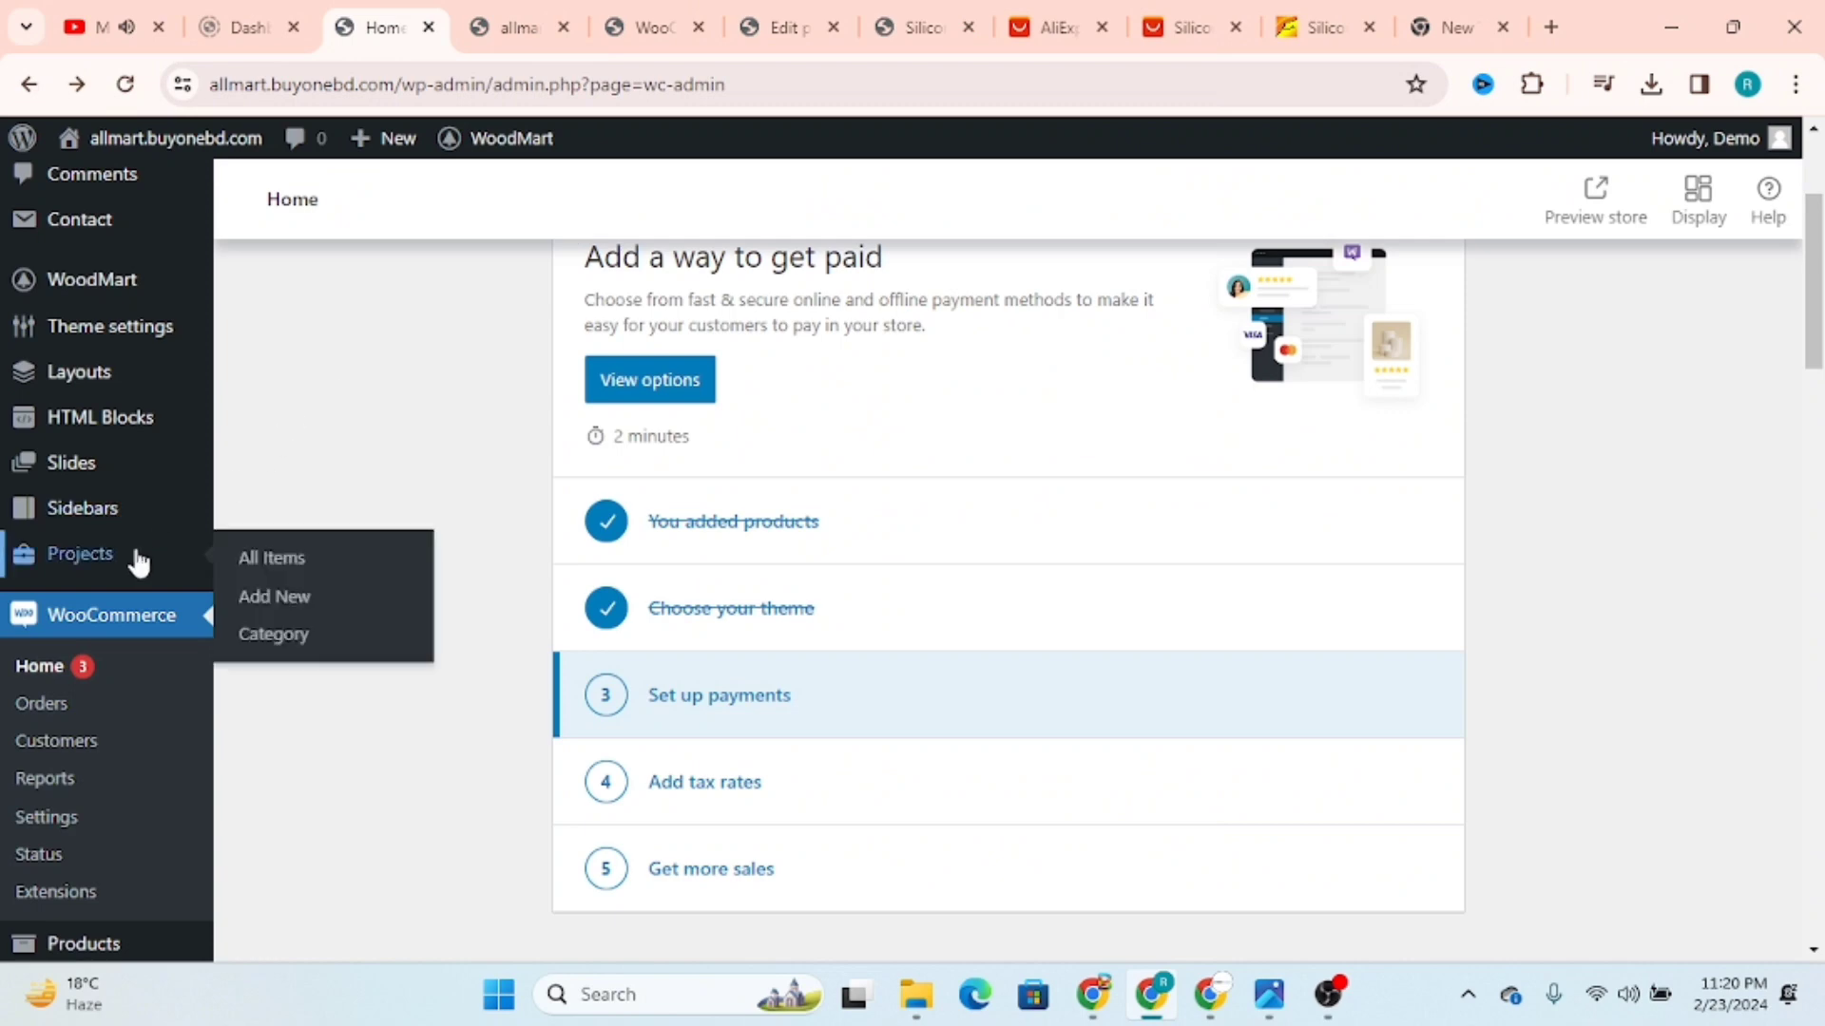
mouse_move(122, 334)
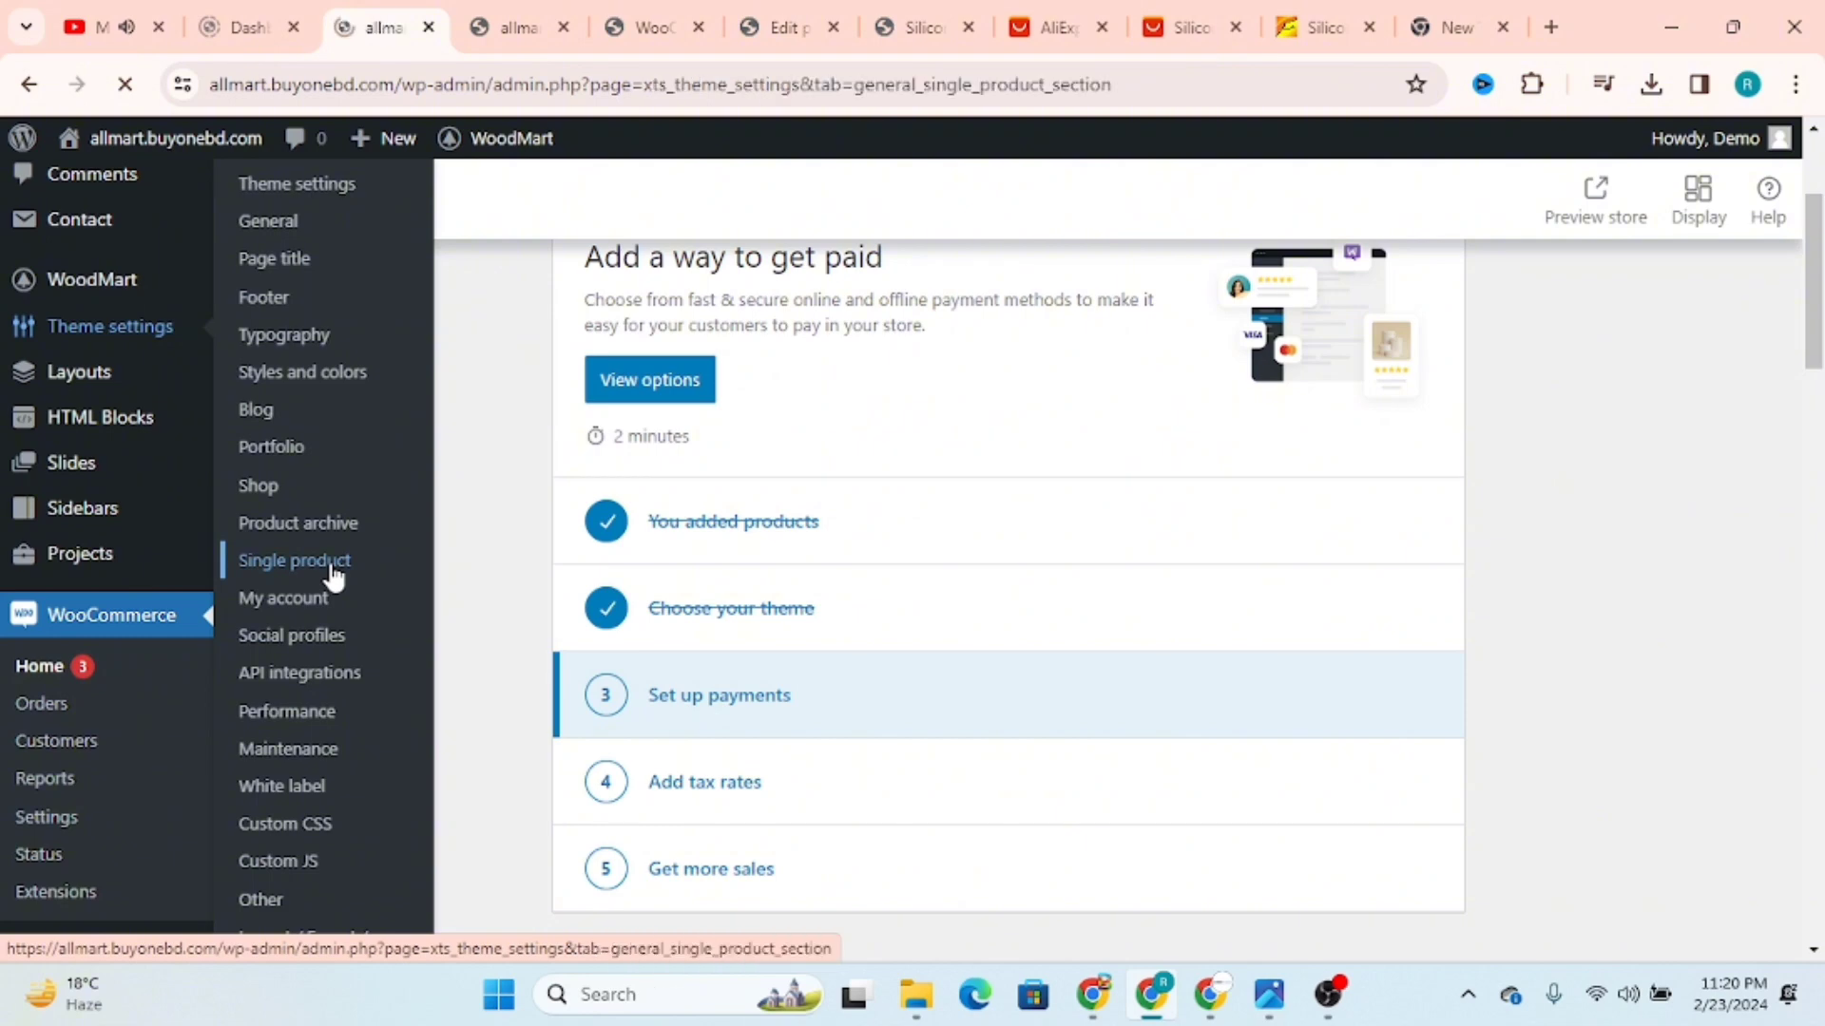
scroll(994, 574, "down", 5)
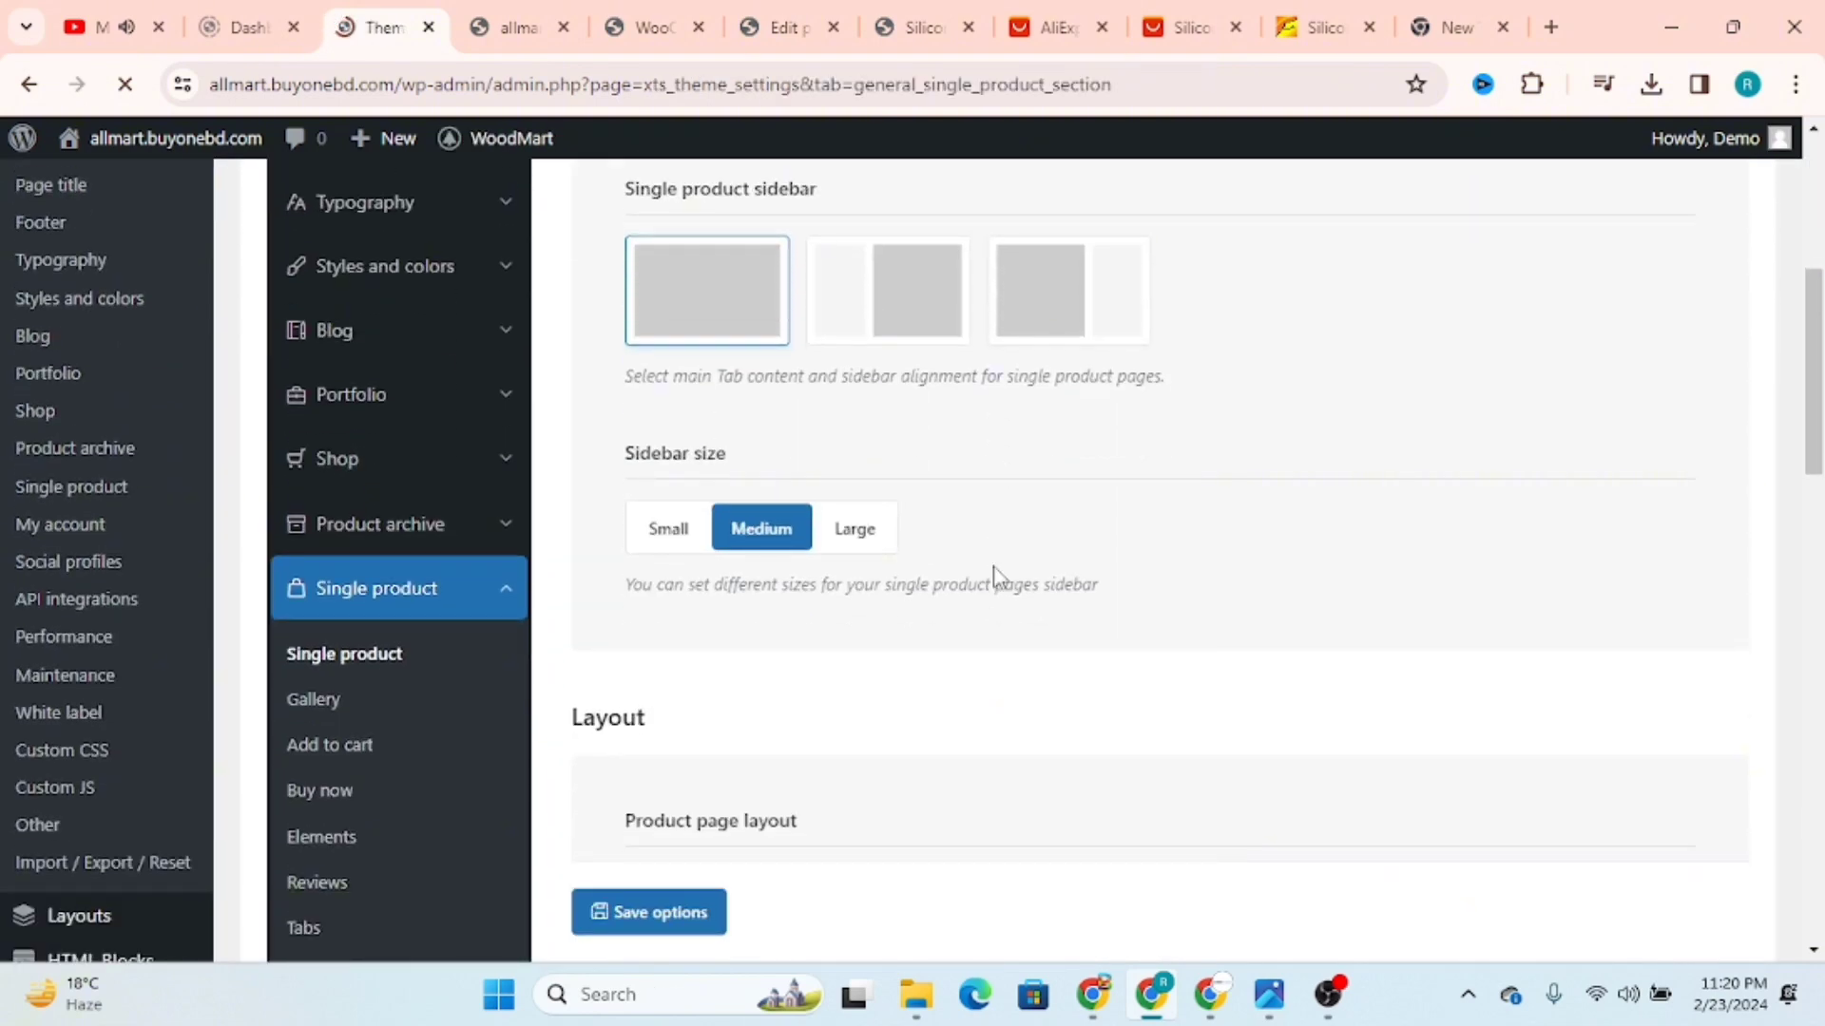
scroll(994, 574, "down", 1)
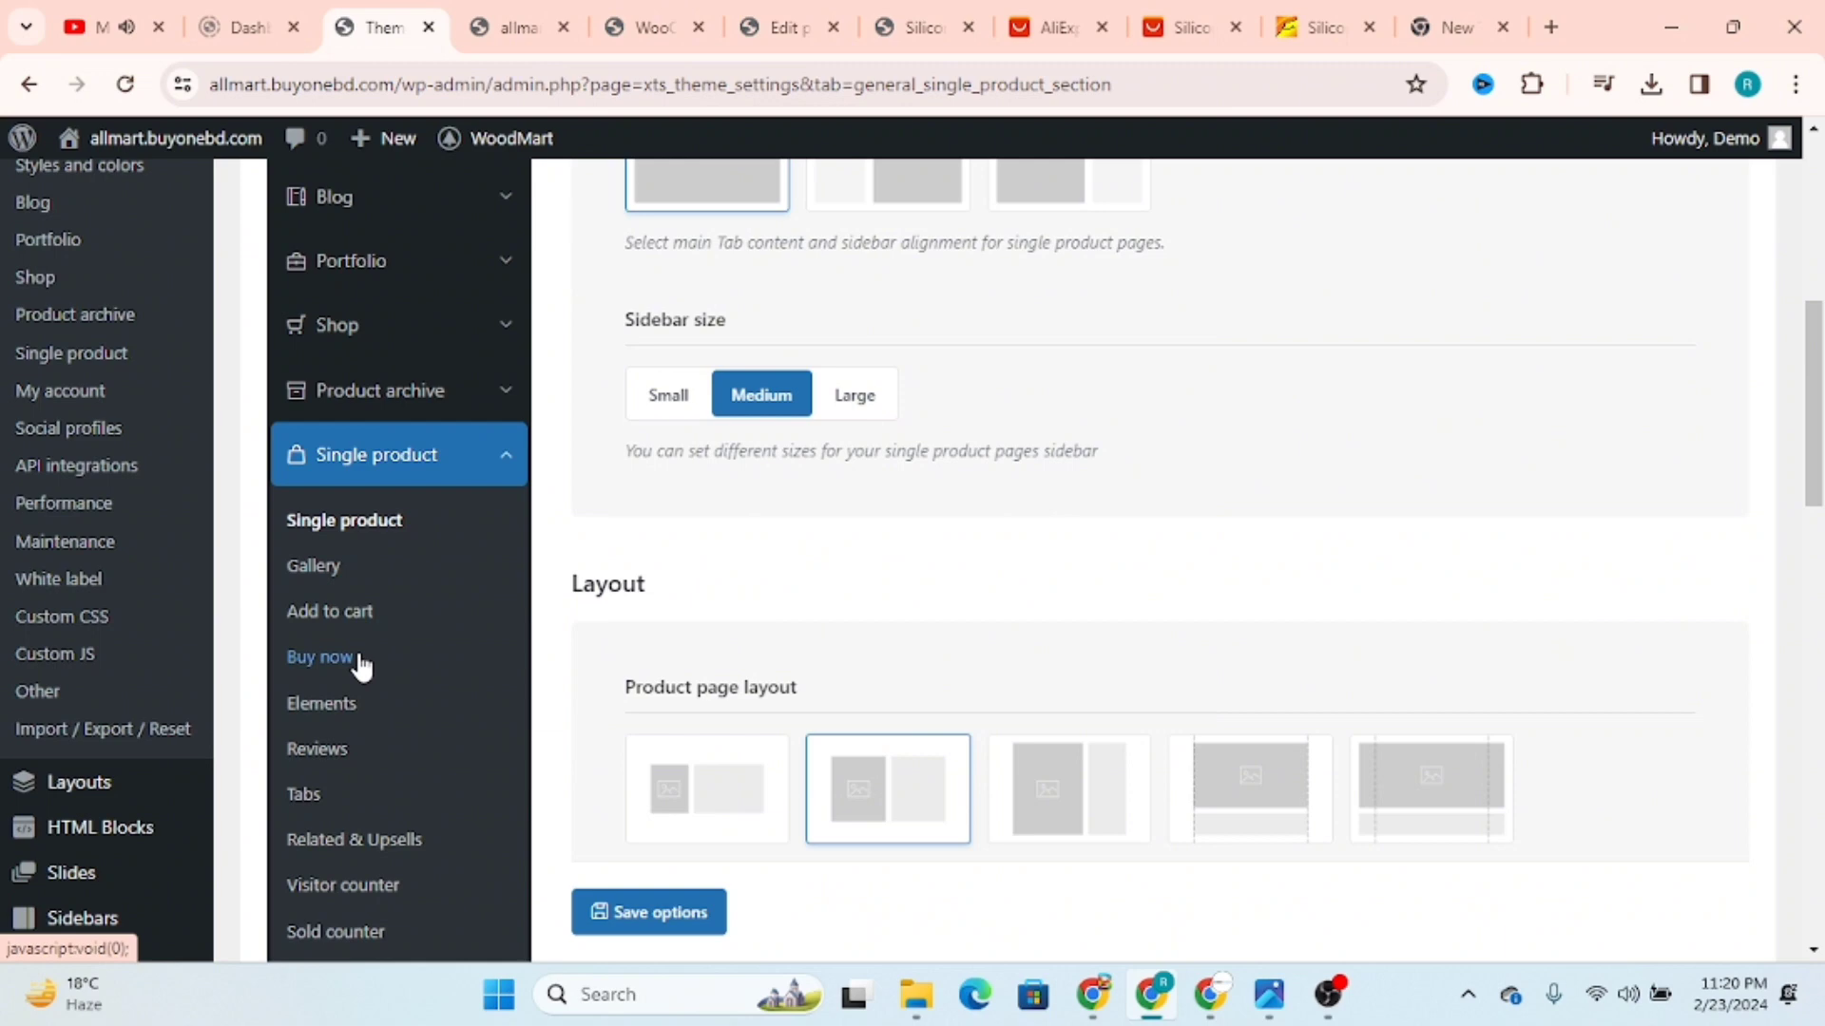
scroll(1210, 567, "up", 5)
scroll(1212, 567, "down", 8)
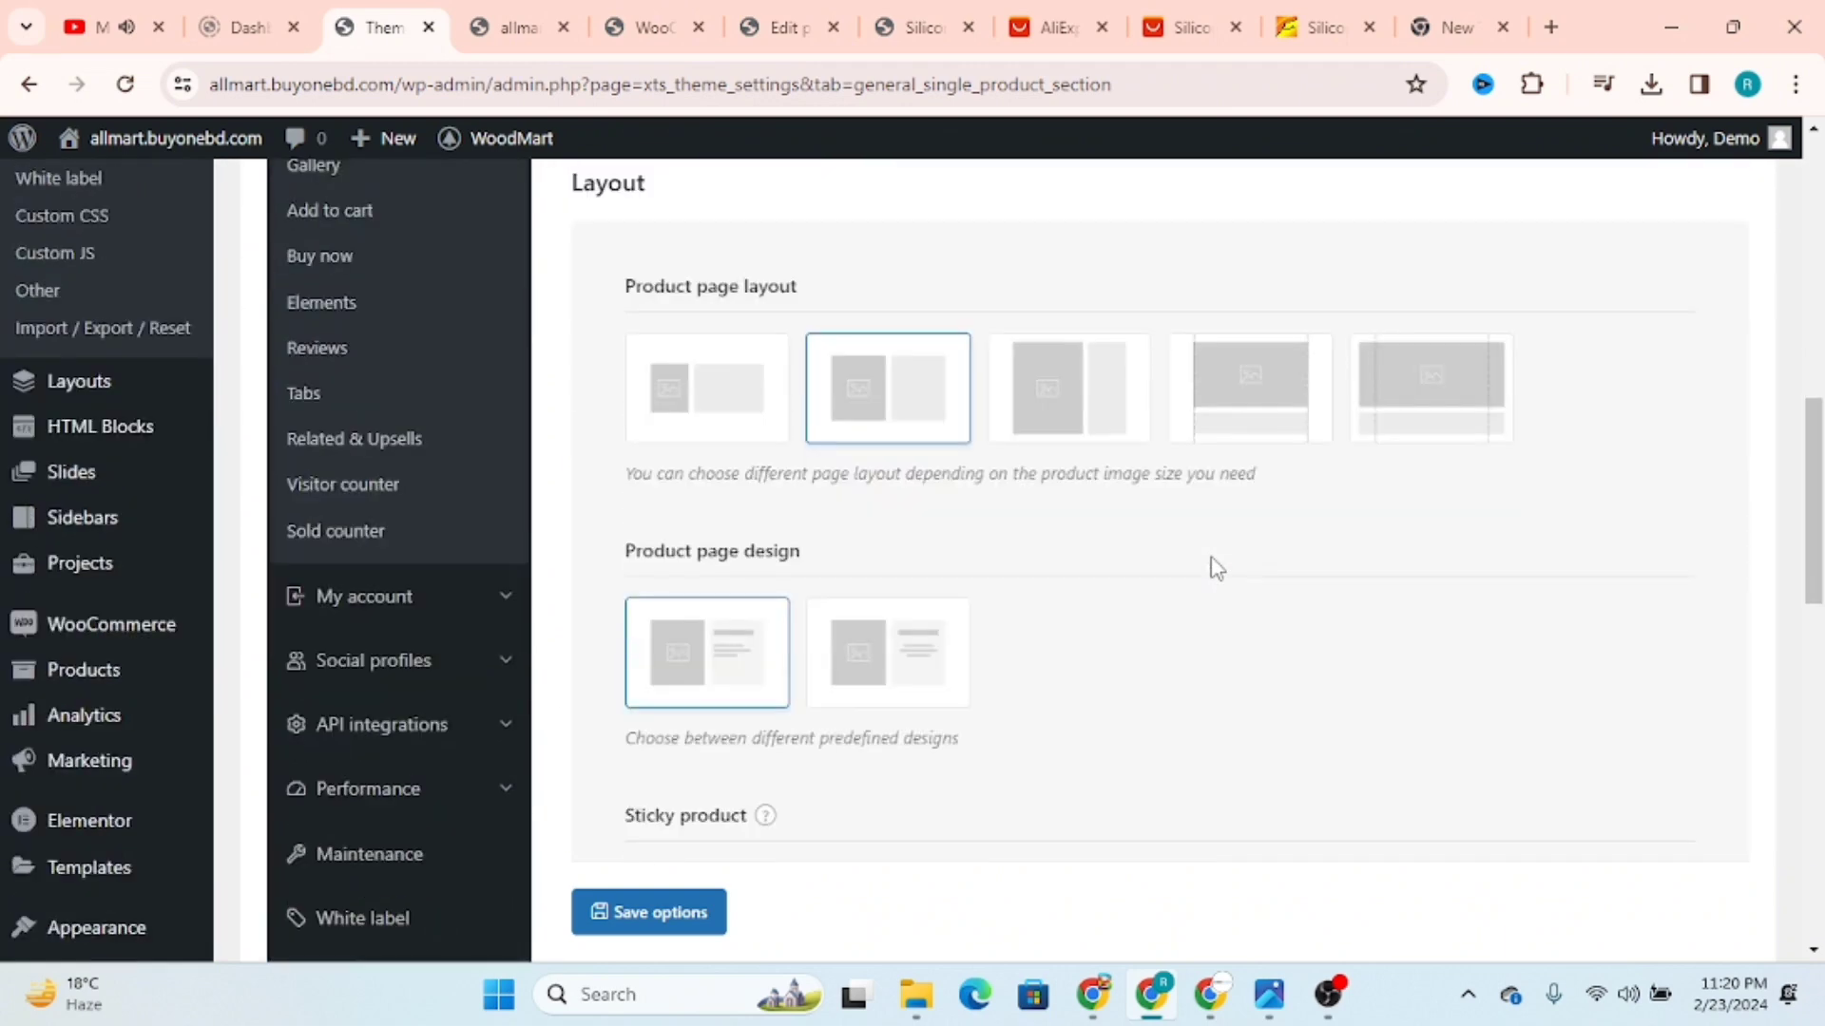
scroll(1216, 566, "down", 4)
scroll(741, 494, "down", 3)
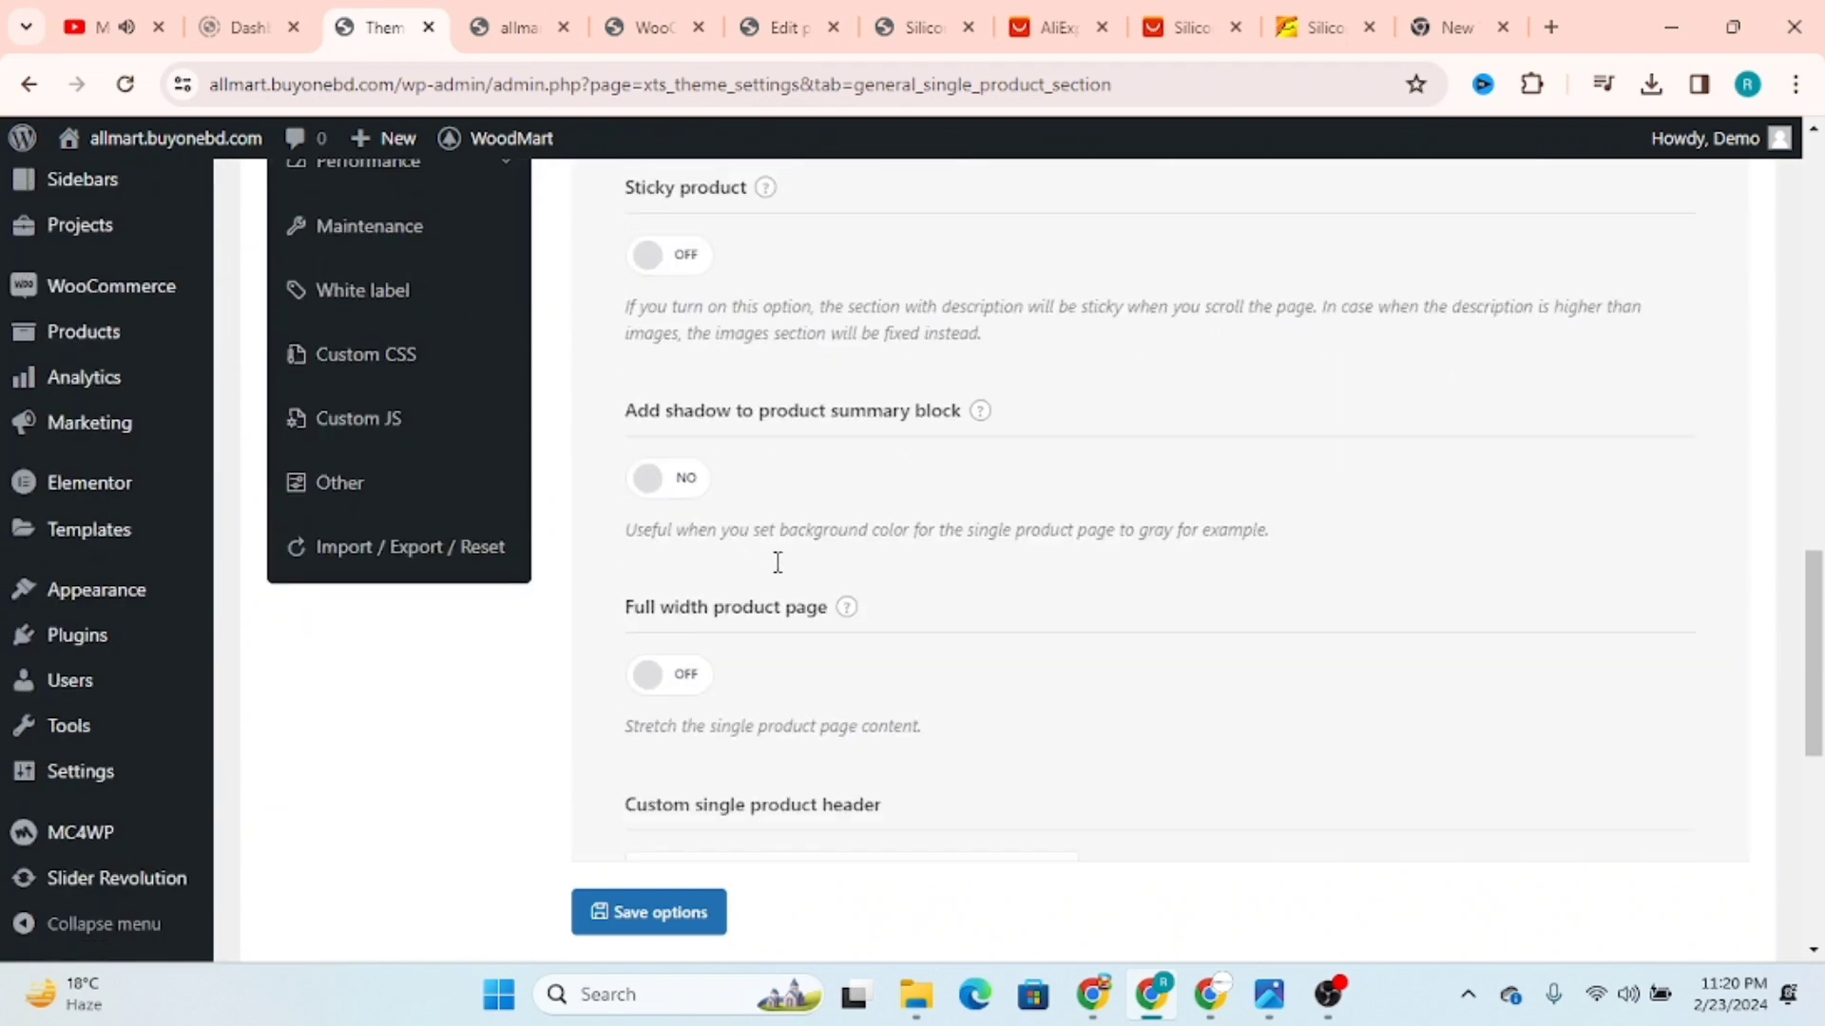
scroll(904, 593, "down", 1)
scroll(904, 593, "down", 5)
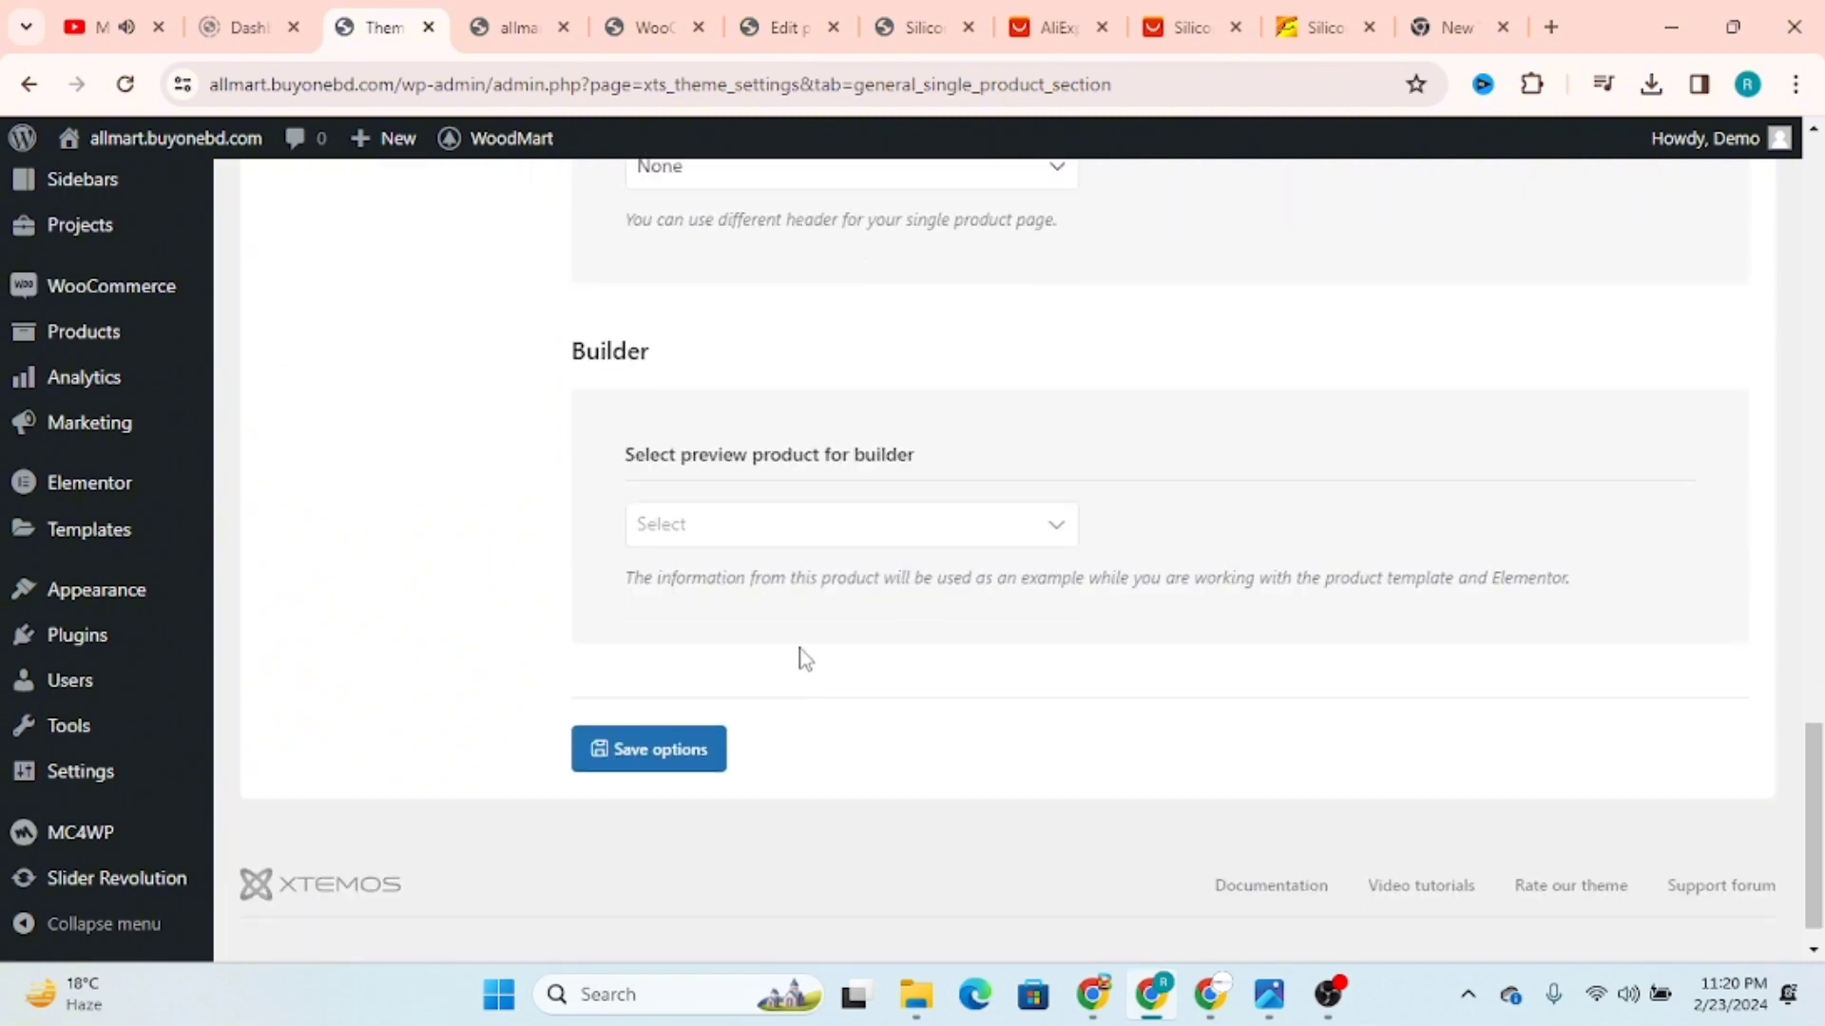
Step: View the choices for the custom single product header without changing the selection
scroll(799, 655, "up", 4)
left_click(760, 582)
left_click(1099, 501)
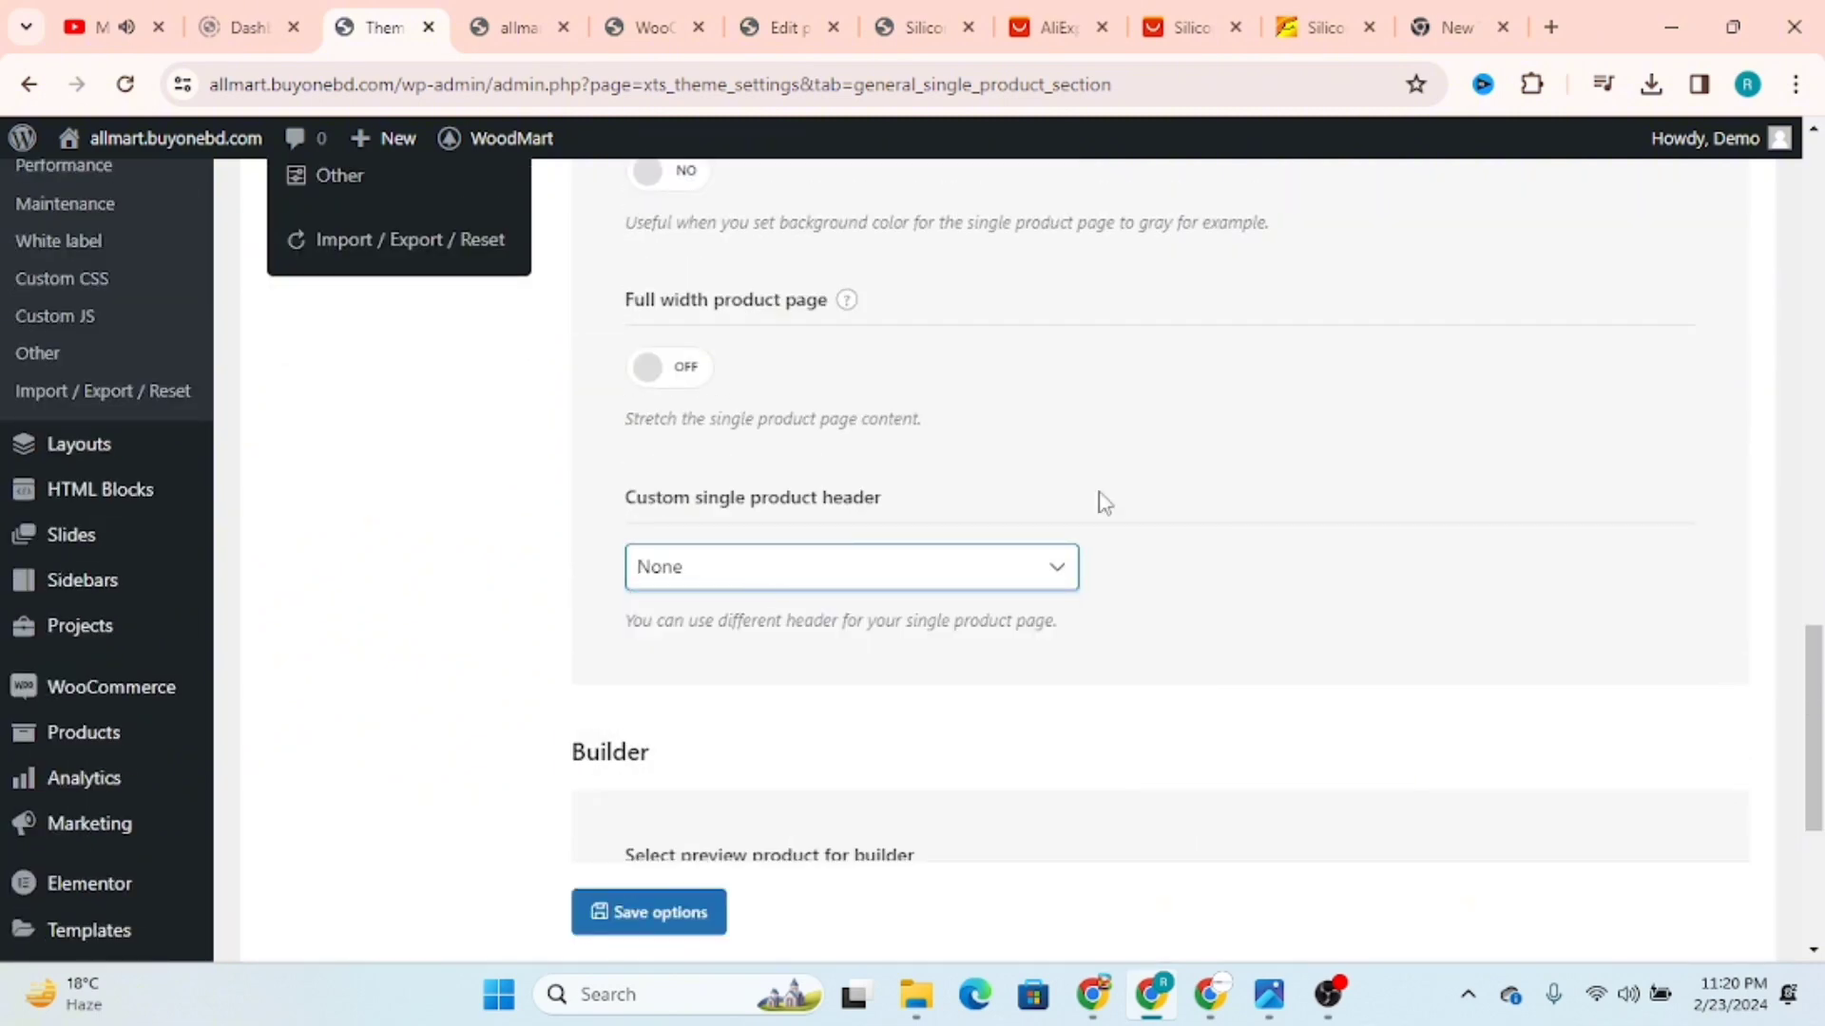
scroll(1141, 490, "up", 4)
scroll(1108, 568, "up", 7)
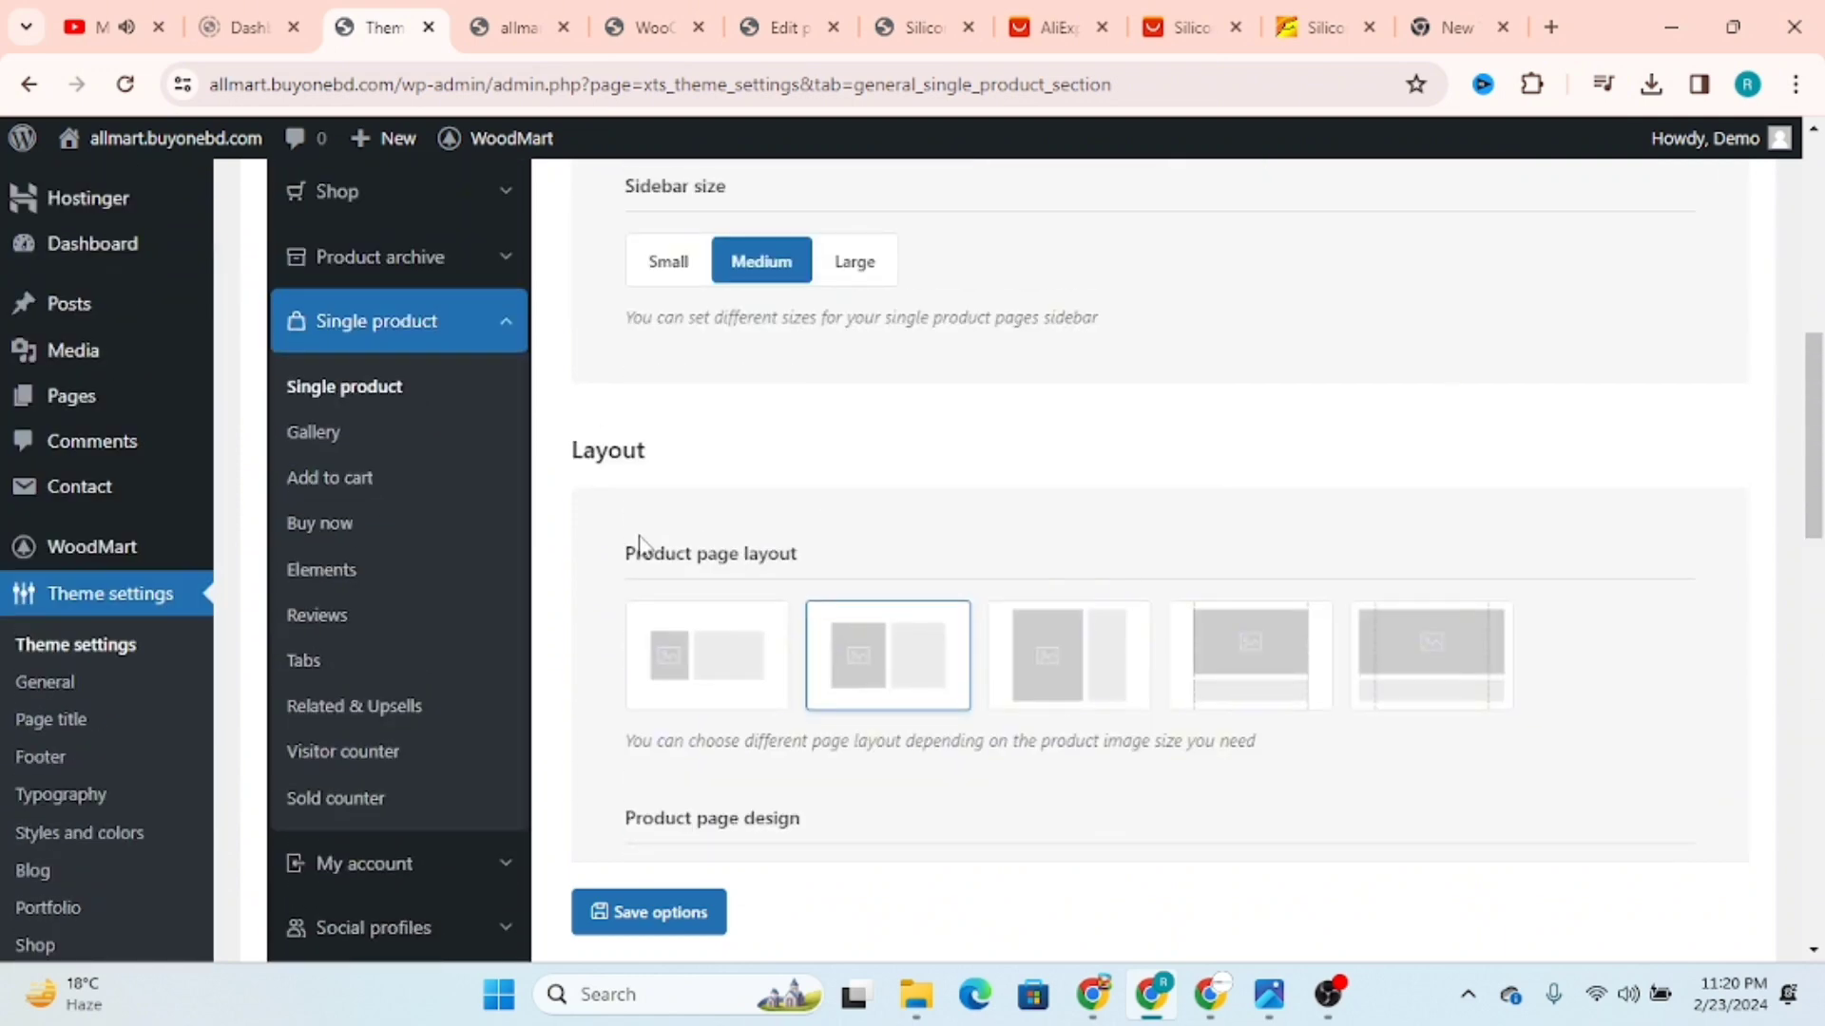
Step: Turn on the Buy now button in the Single product settings, save the options and reload the live product page
left_click(330, 533)
left_click(616, 268)
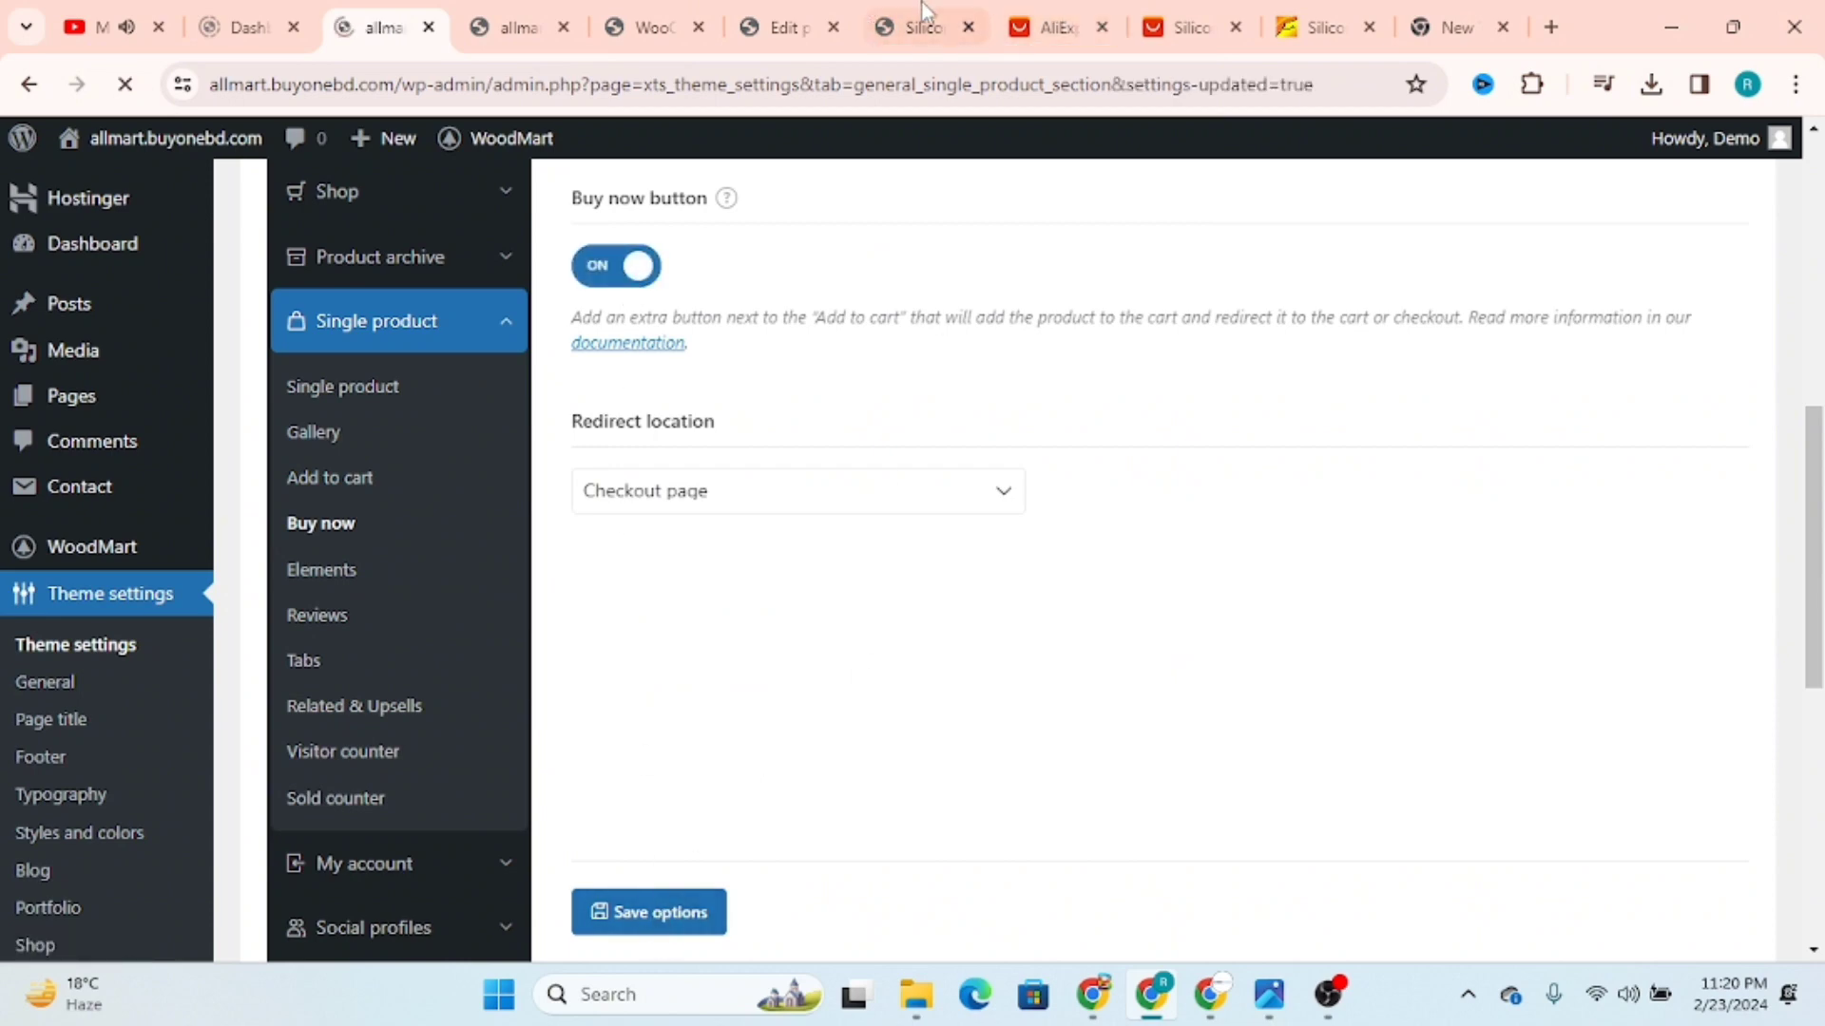
left_click(927, 26)
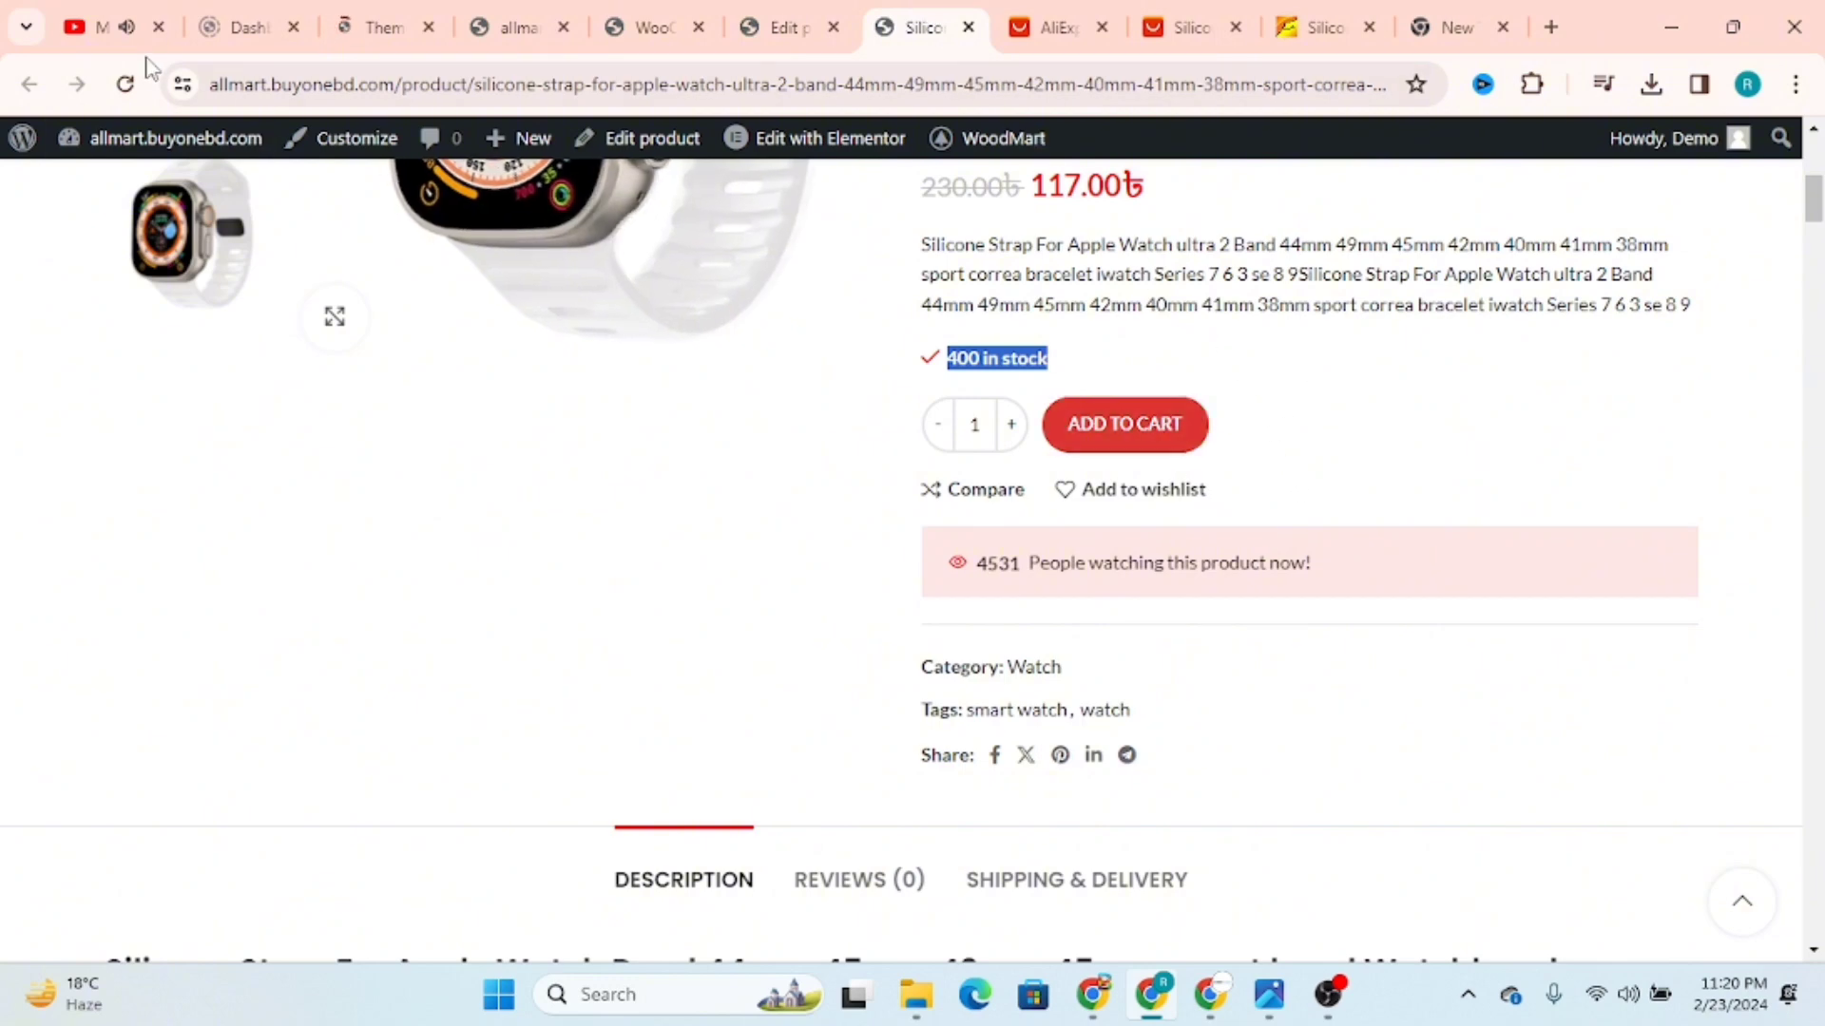
left_click(125, 86)
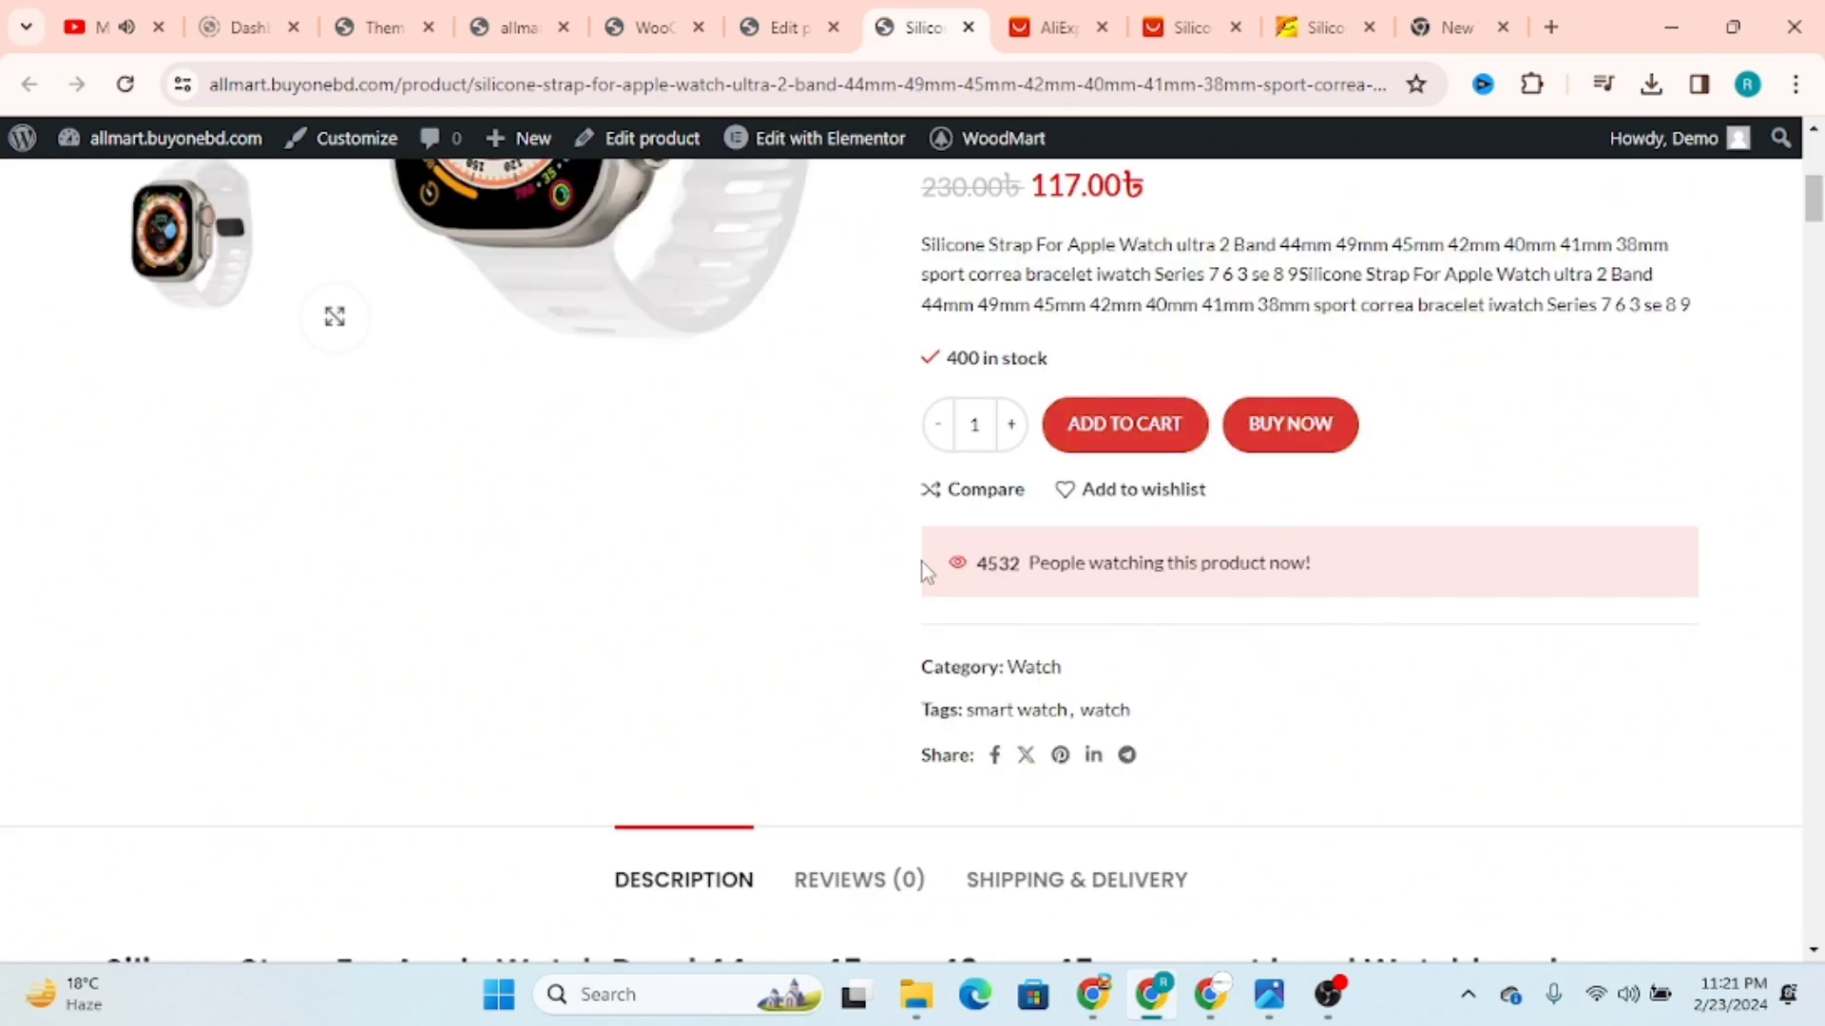
Step: Check the watching-visitors count on the product page, then try the Real and Random options in the theme's Visitor counter settings and review its limits
left_click_drag(922, 562, 1031, 559)
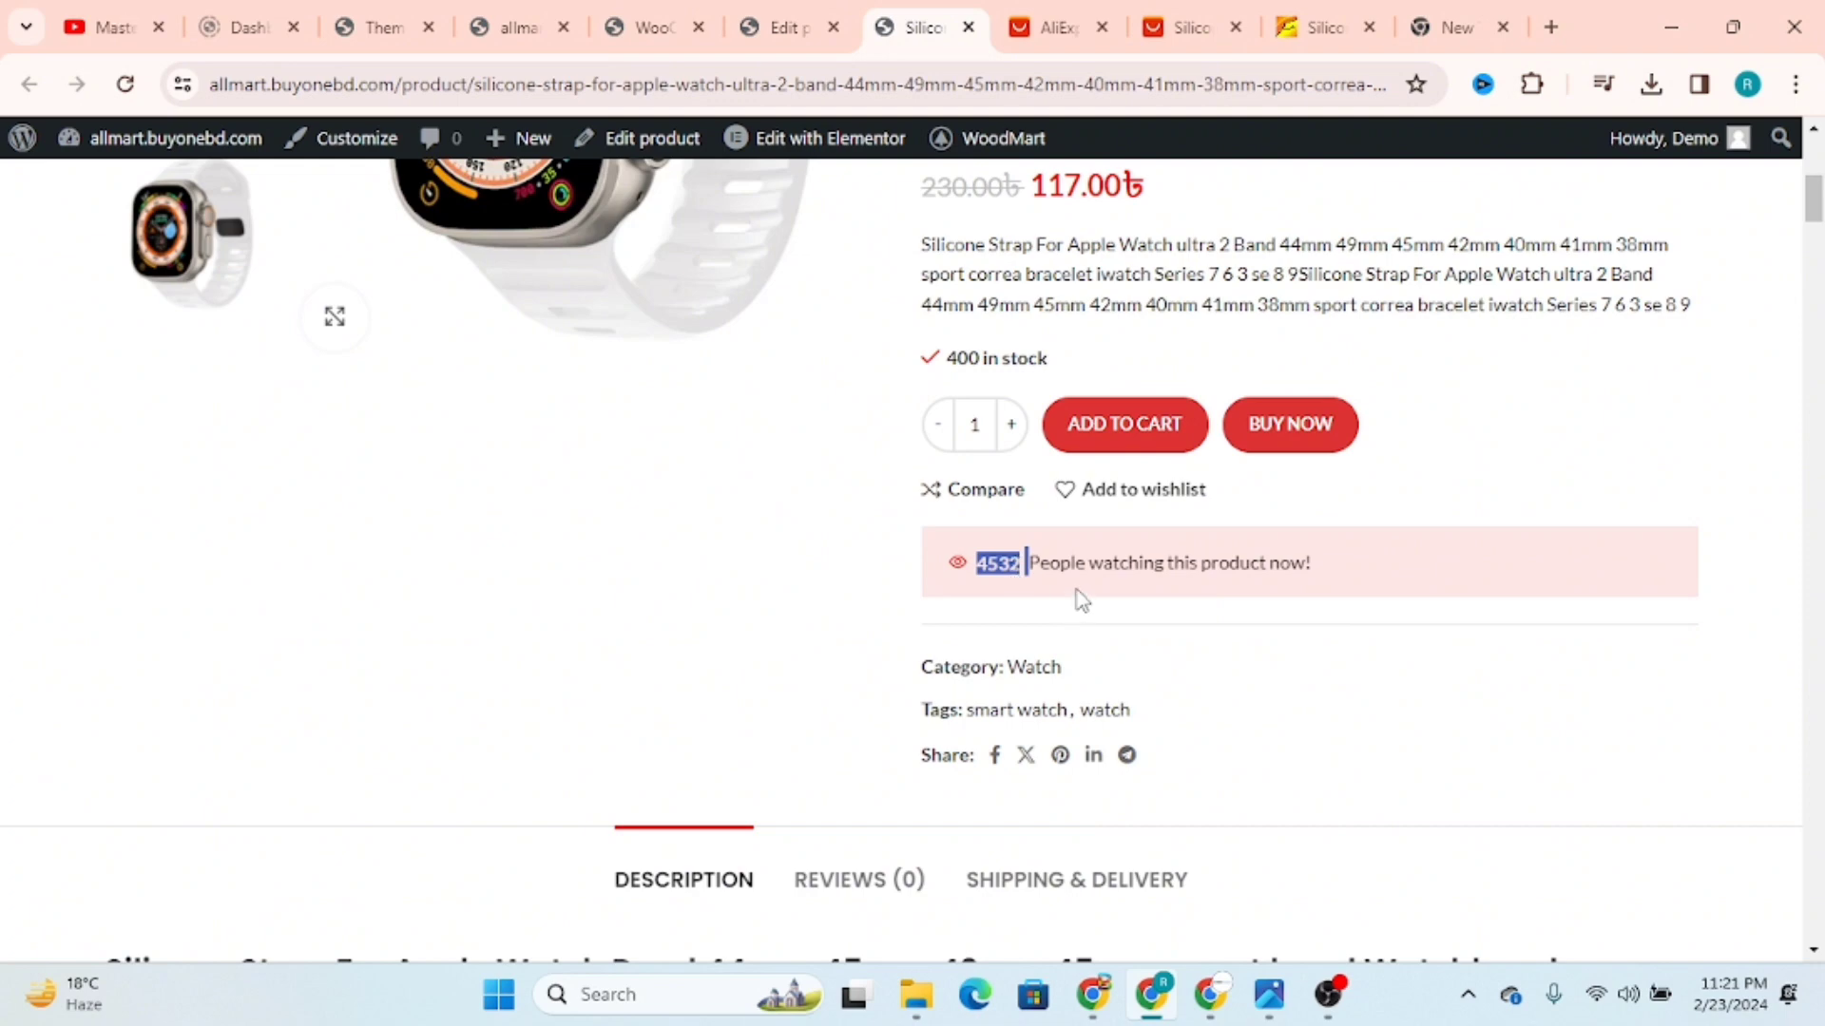
left_click(1072, 552)
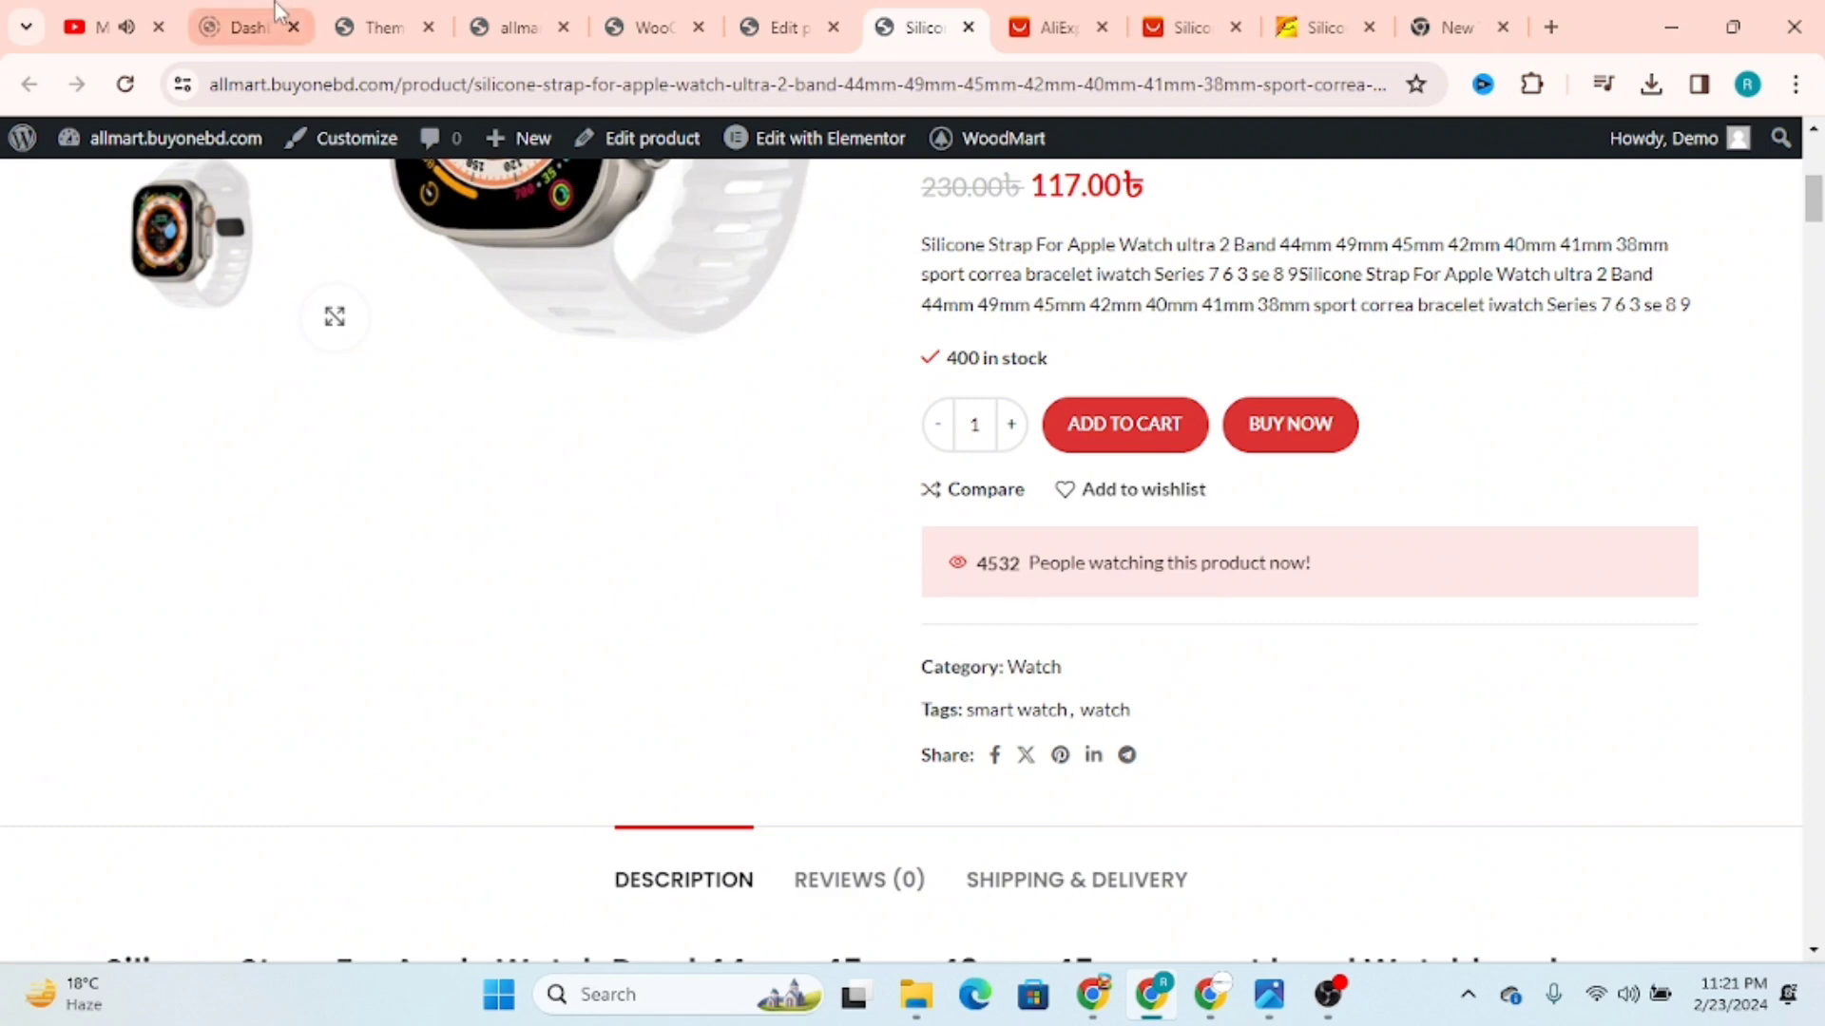
left_click(397, 13)
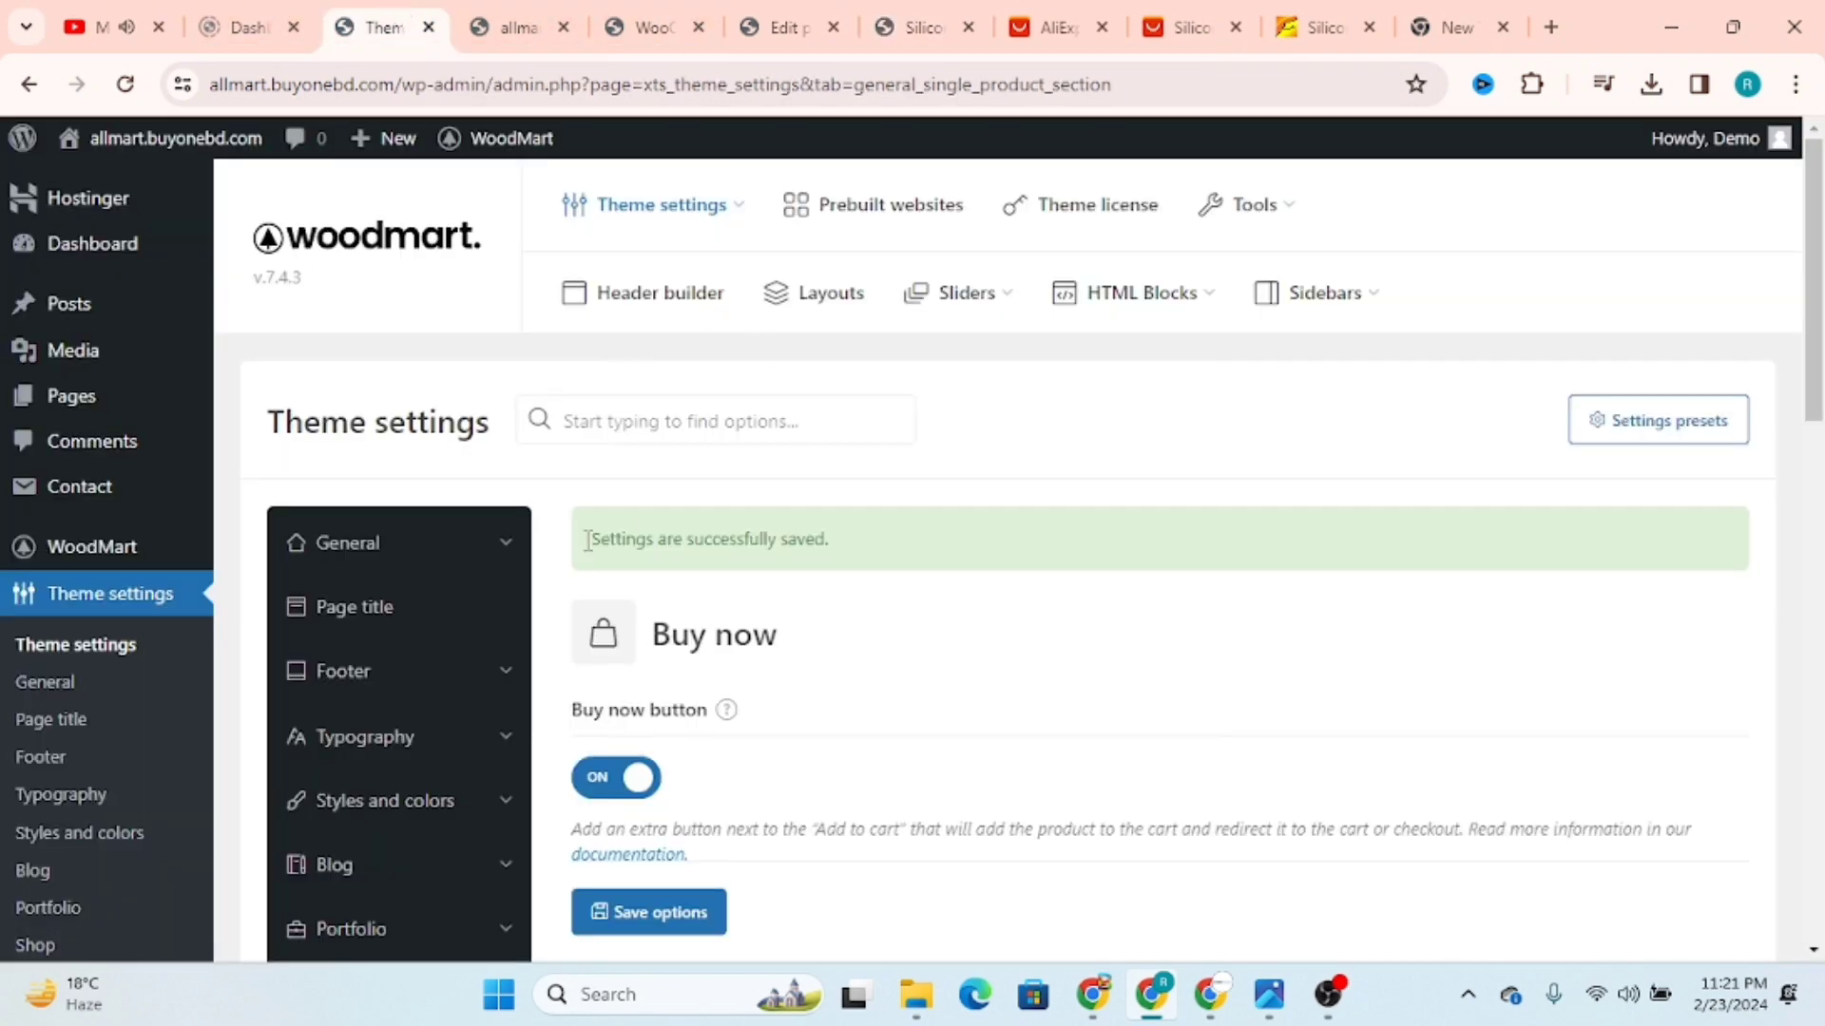
scroll(591, 569, "down", 5)
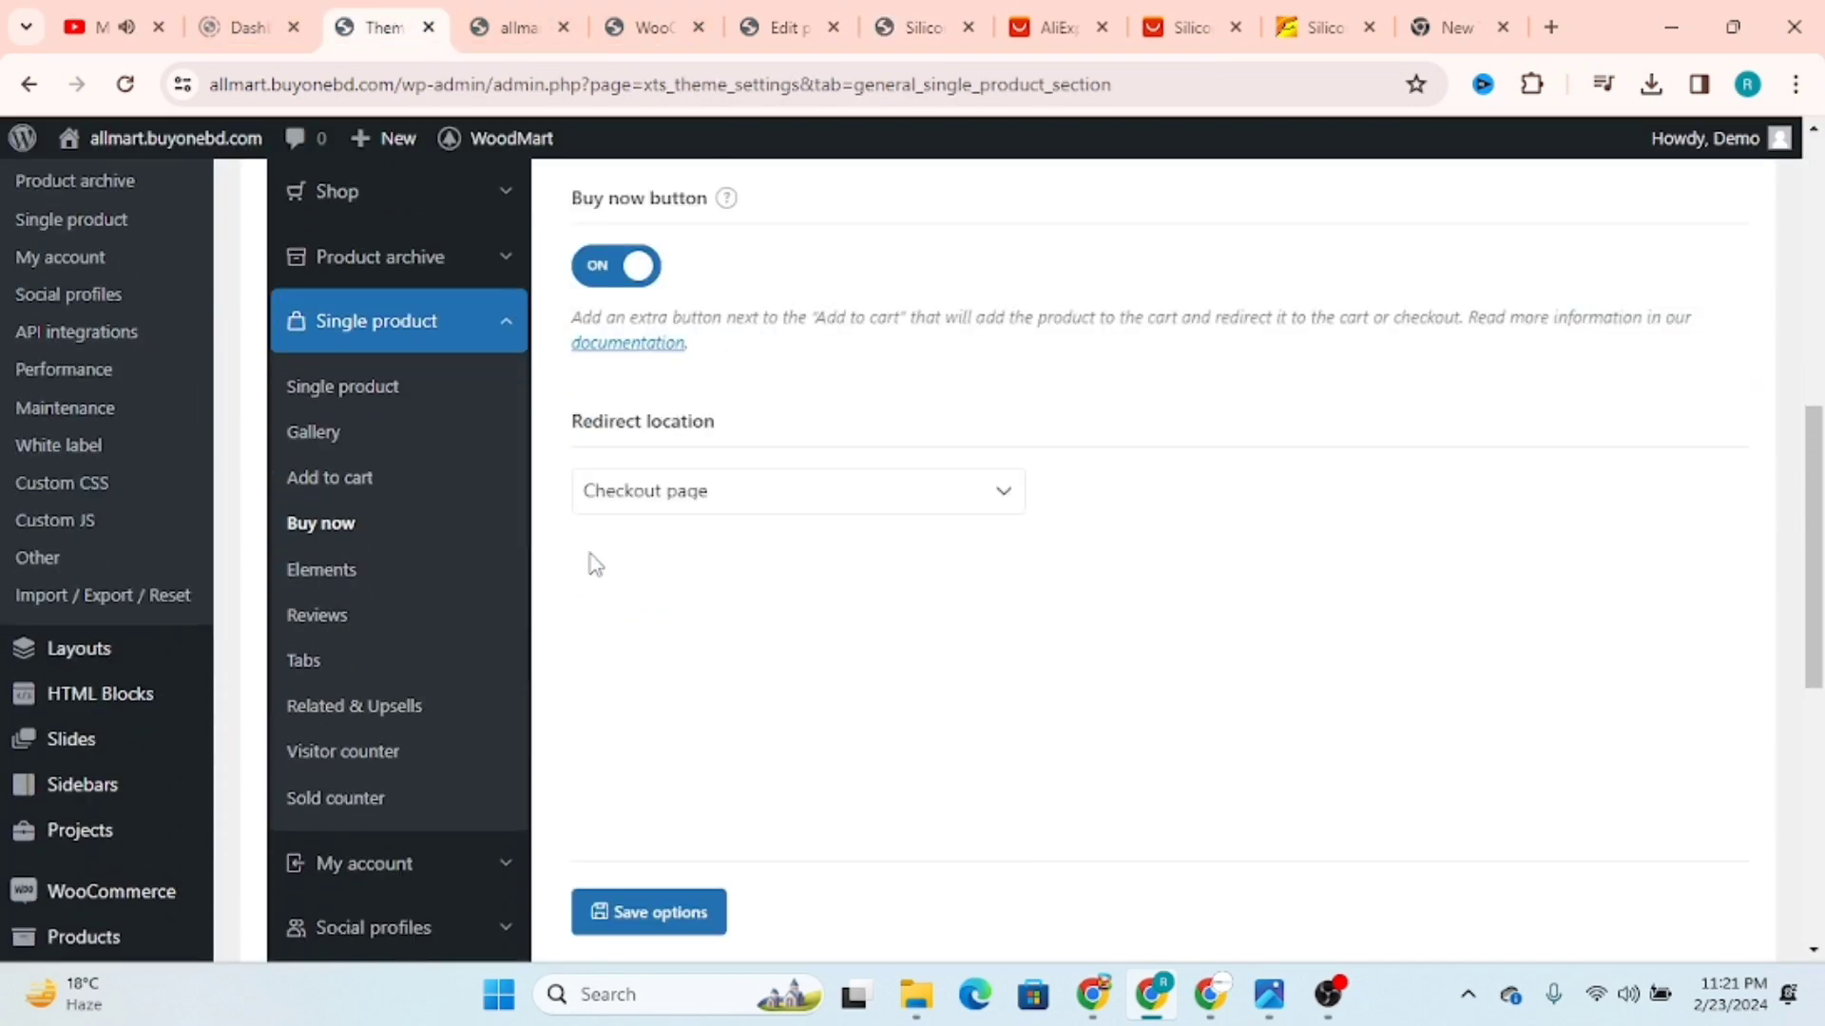
left_click(354, 752)
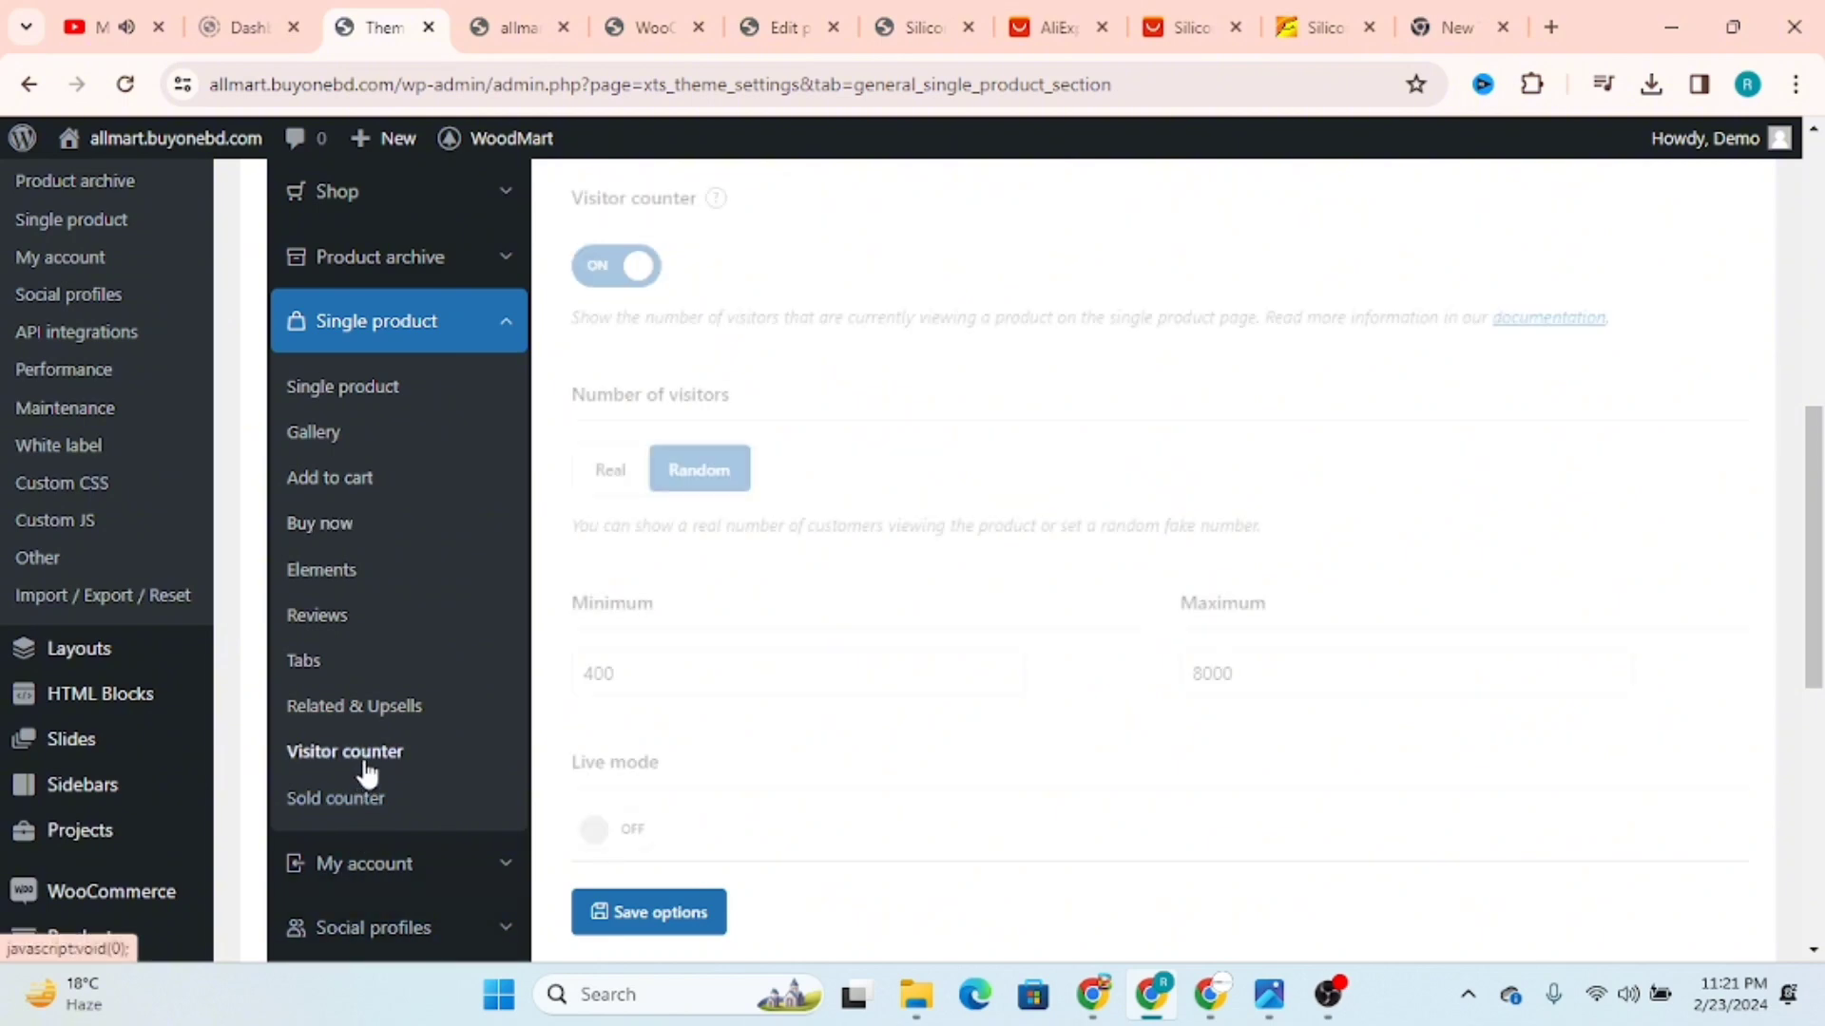
left_click(609, 483)
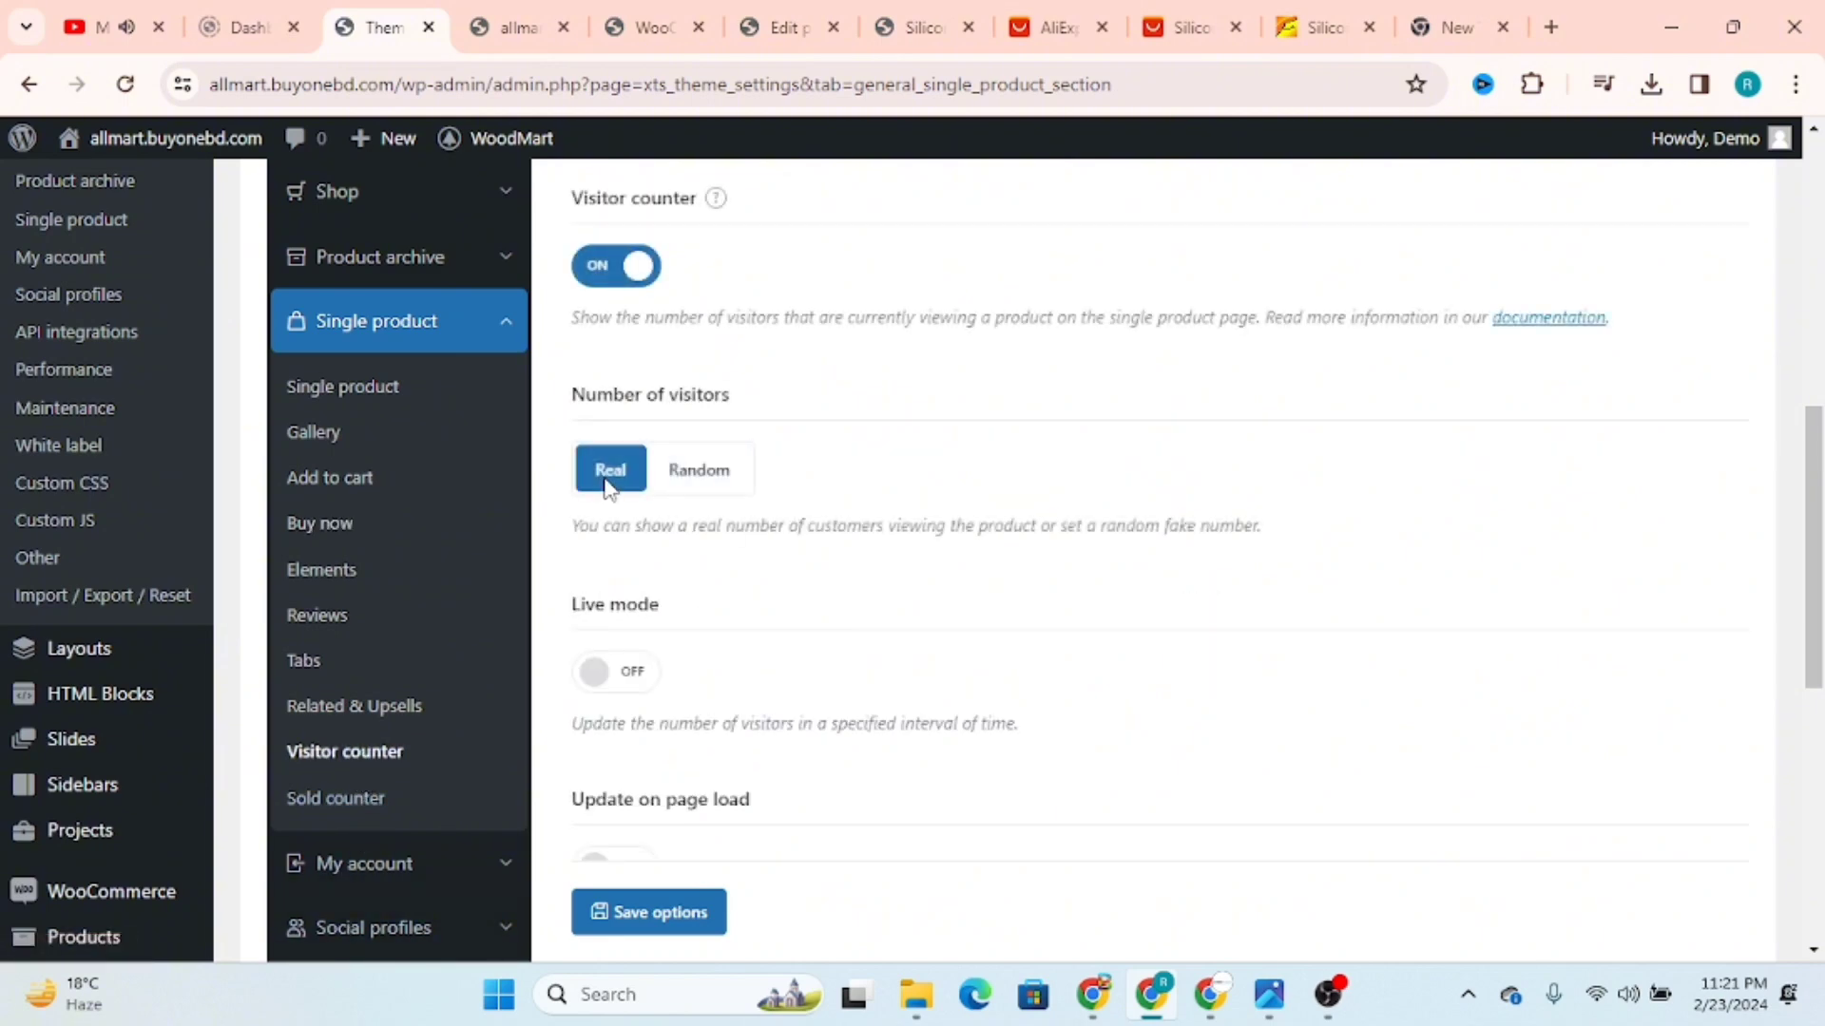
left_click(703, 478)
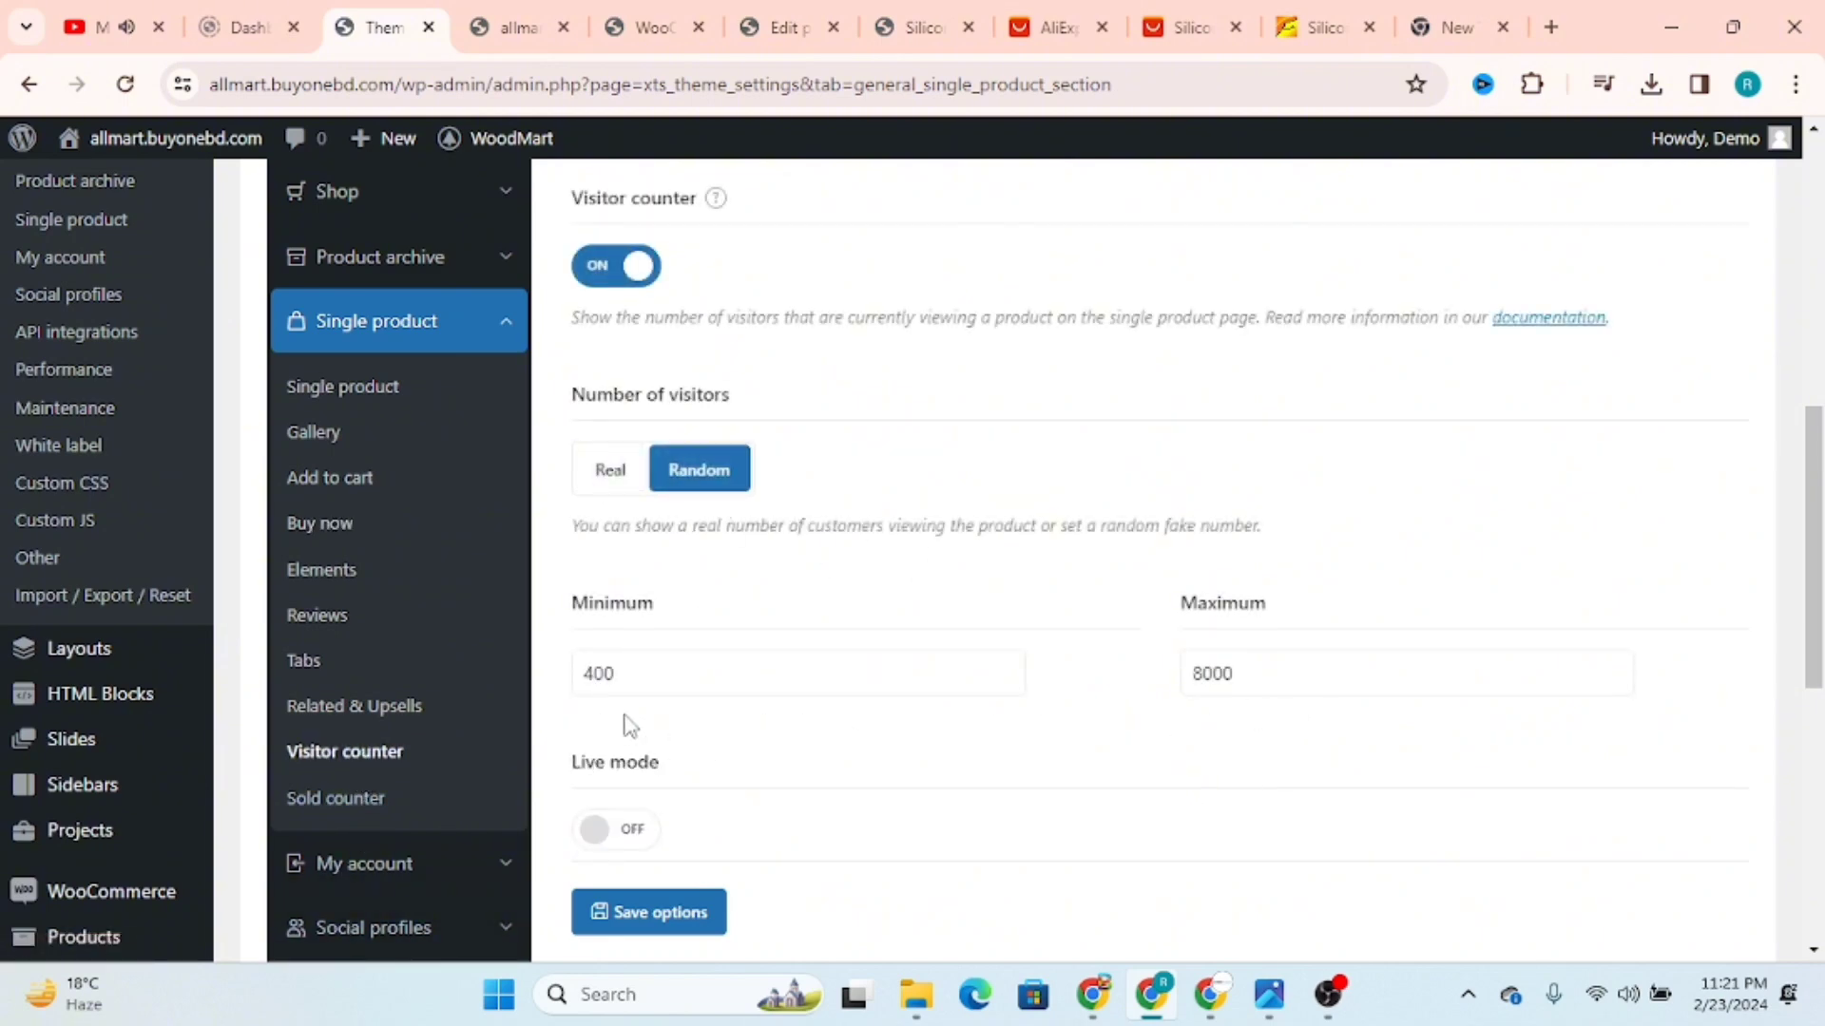
double_click(606, 671)
double_click(1251, 672)
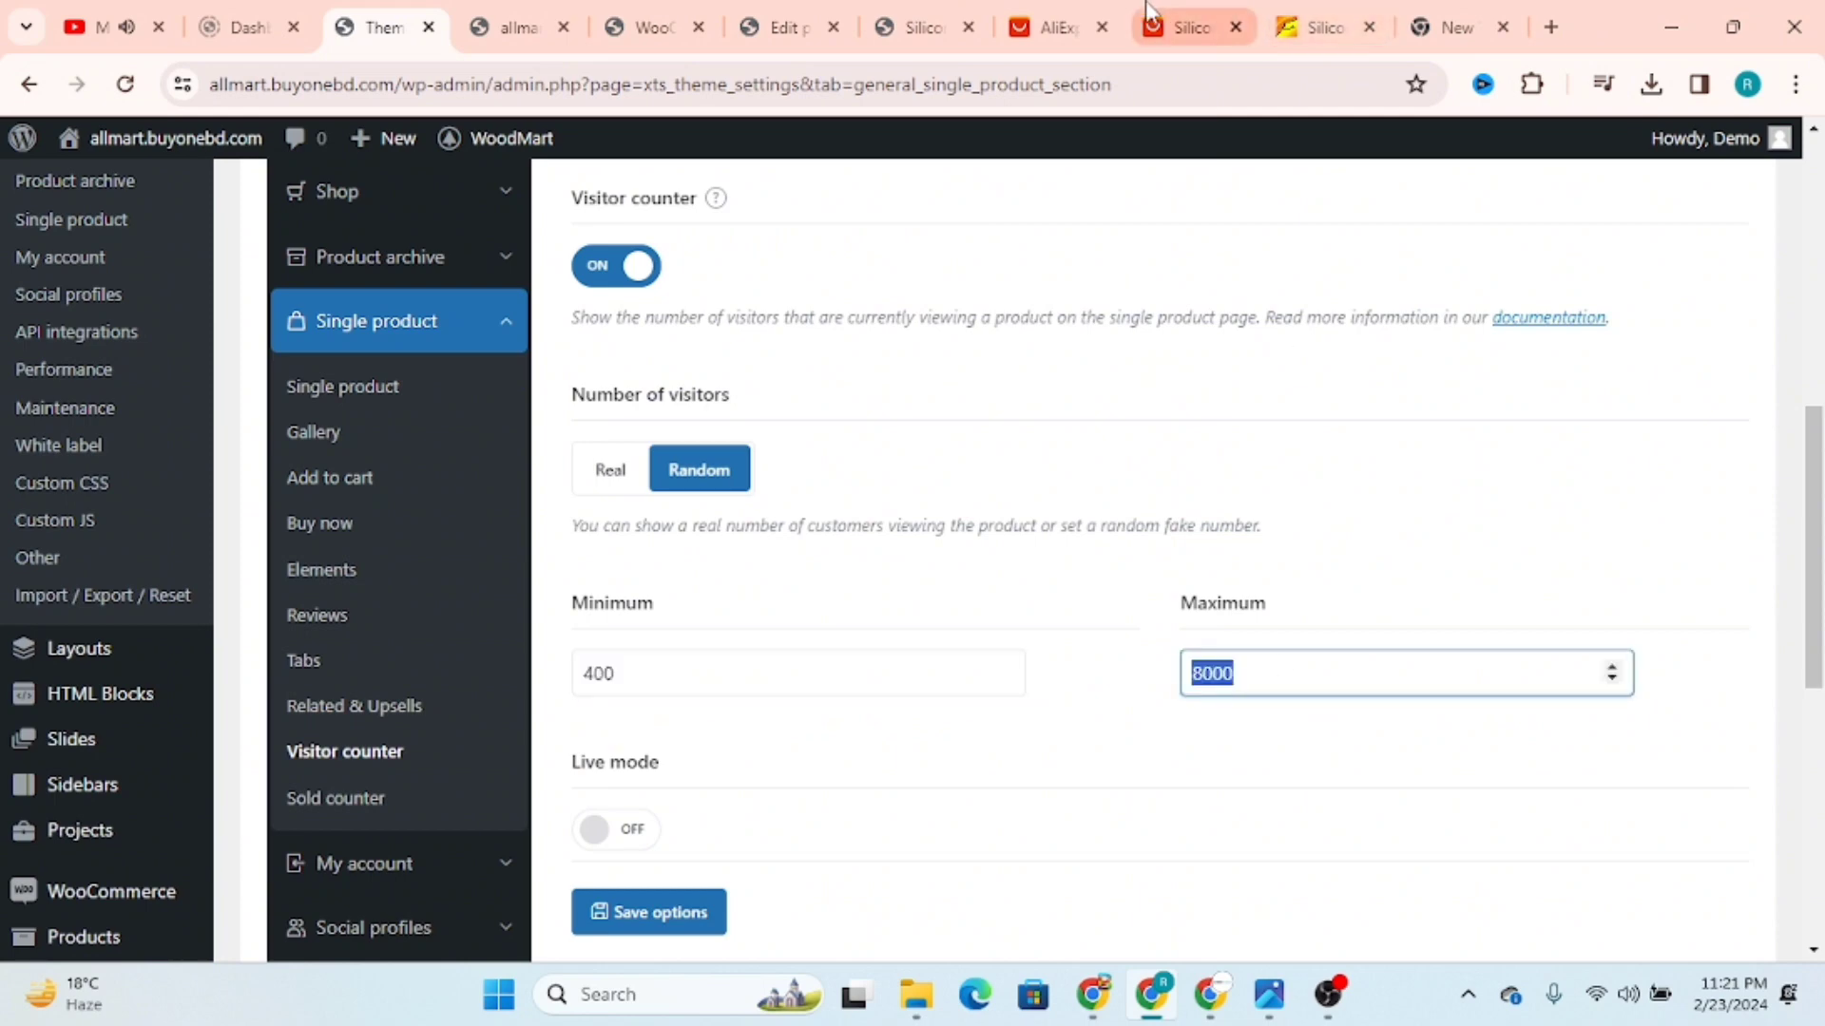
Step: Return to the live product page, open its Watch category to view the listed products, and go back to the product
left_click(920, 19)
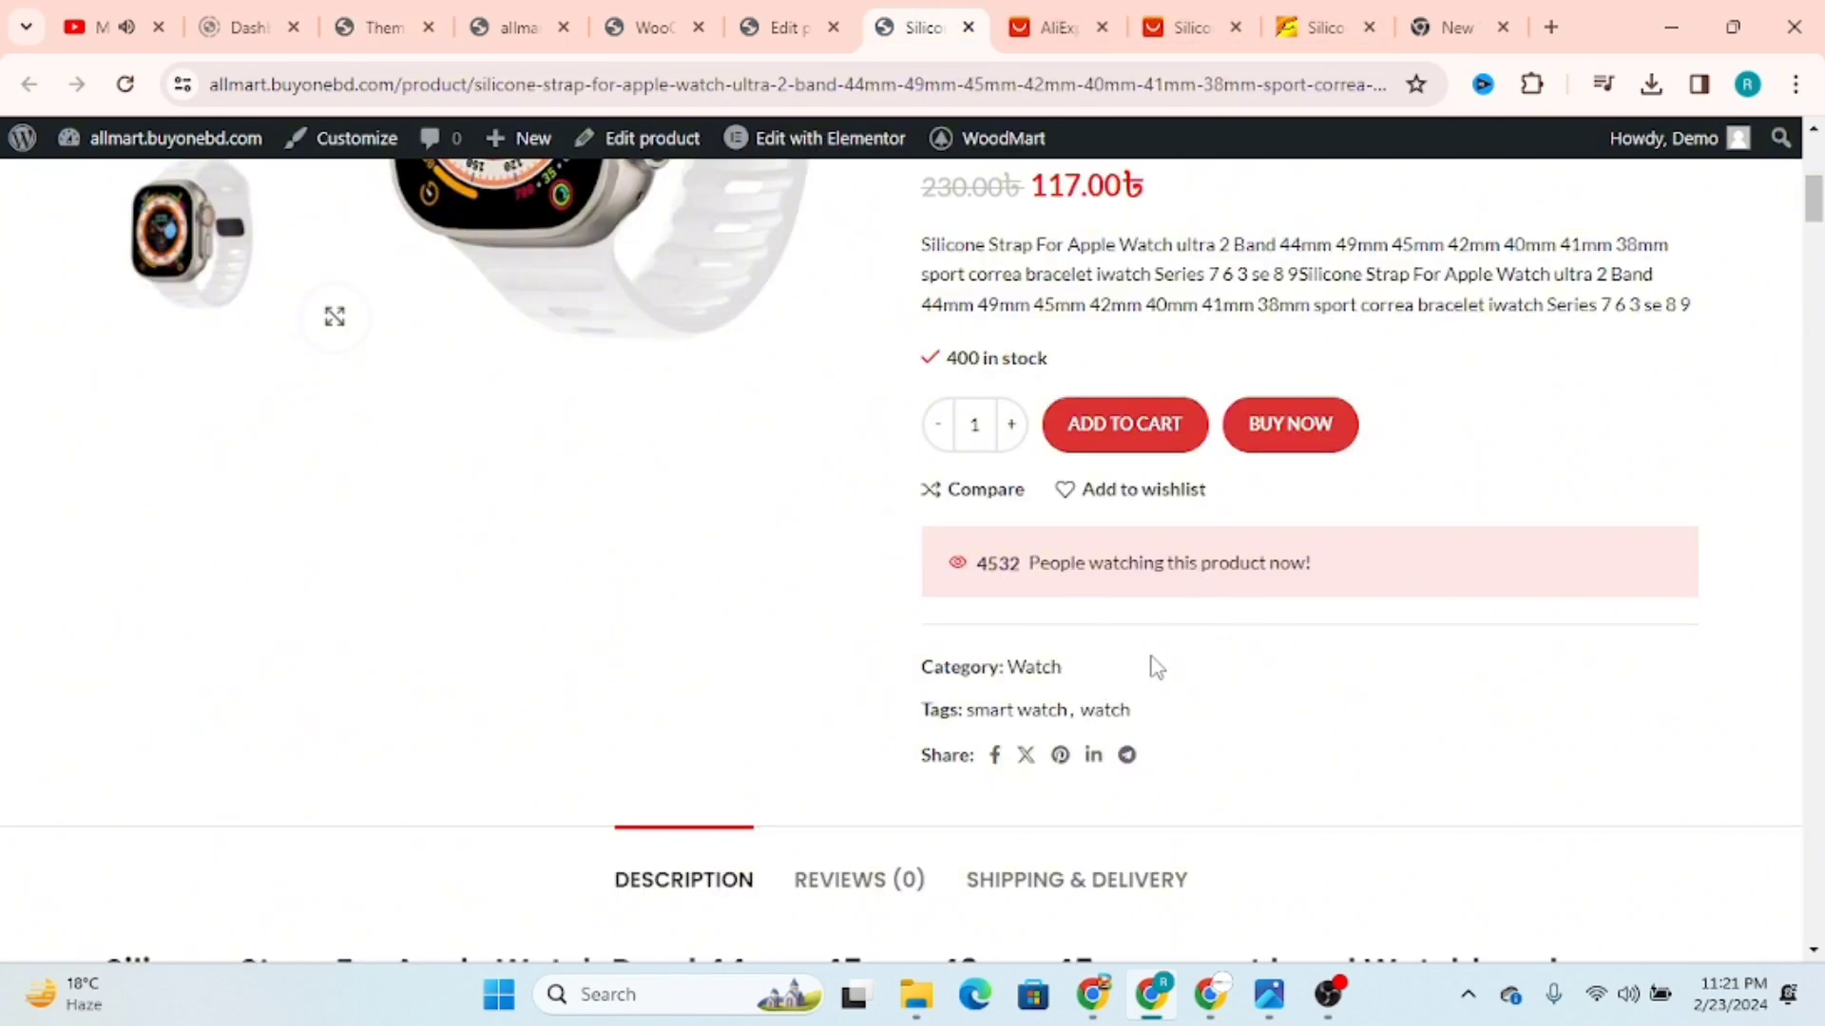
scroll(1155, 667, "down", 2)
left_click_drag(923, 533, 1025, 549)
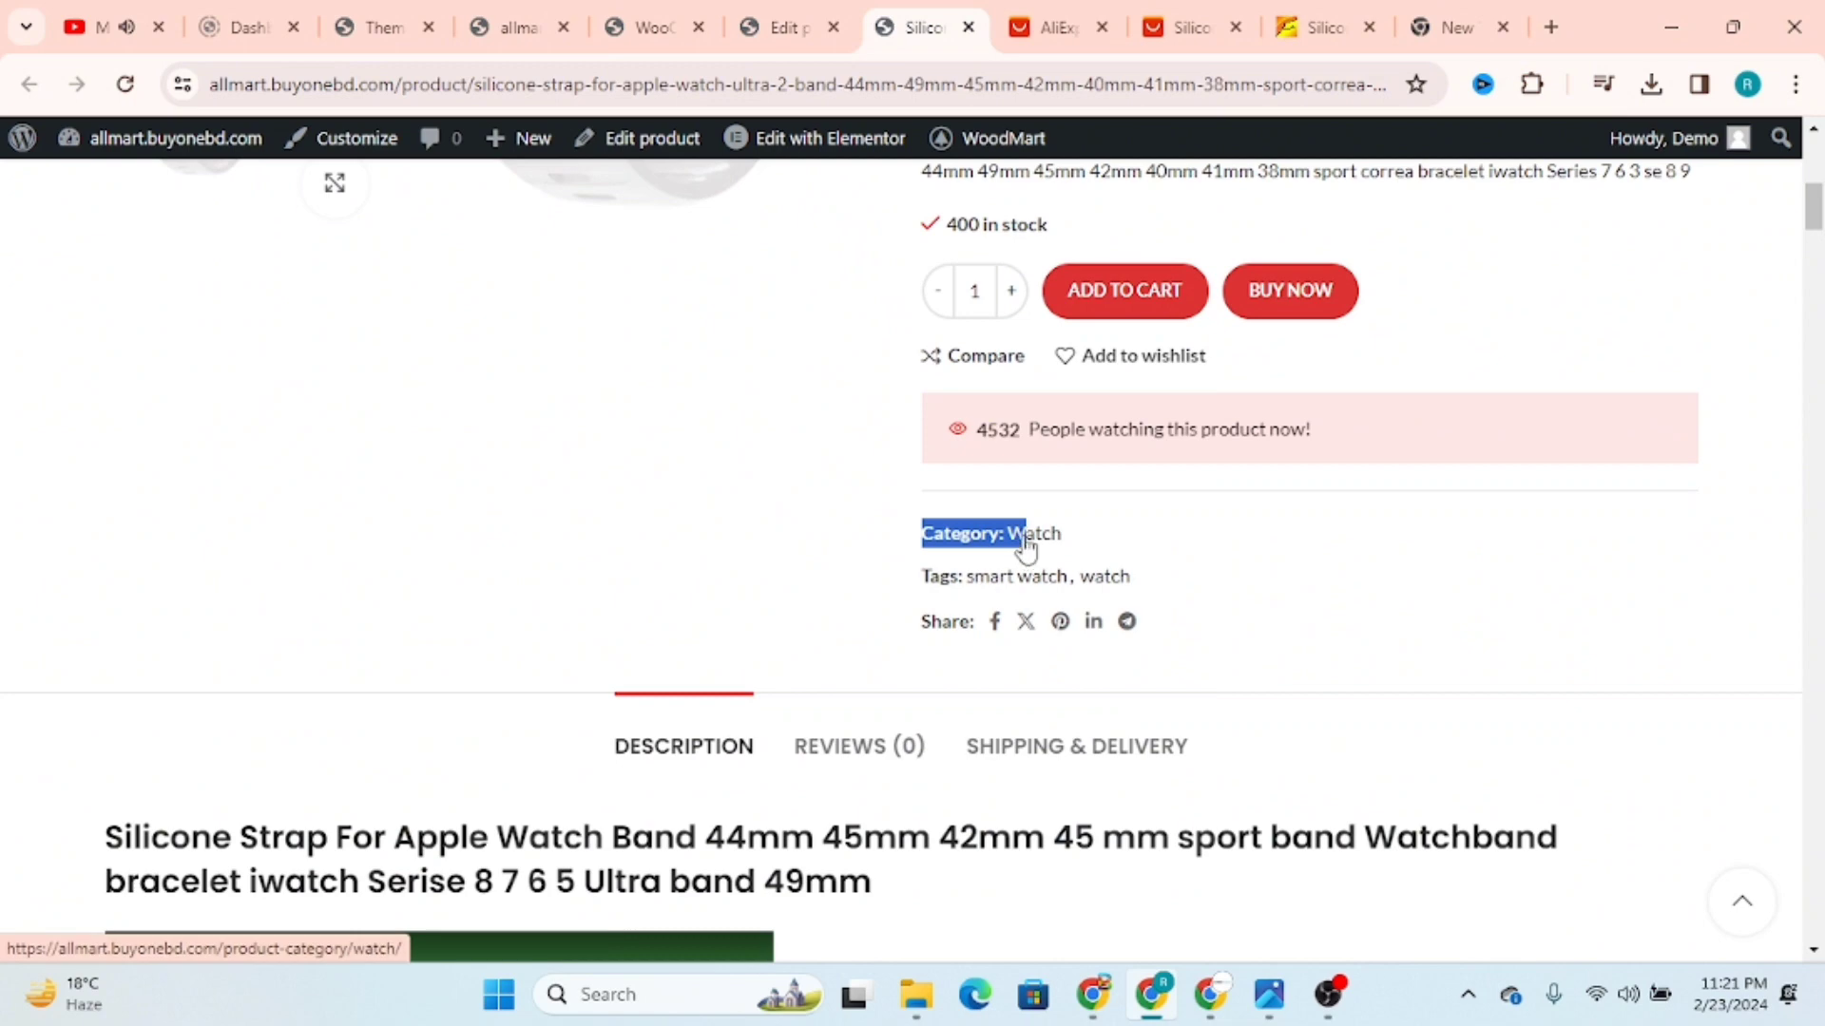
left_click(993, 583)
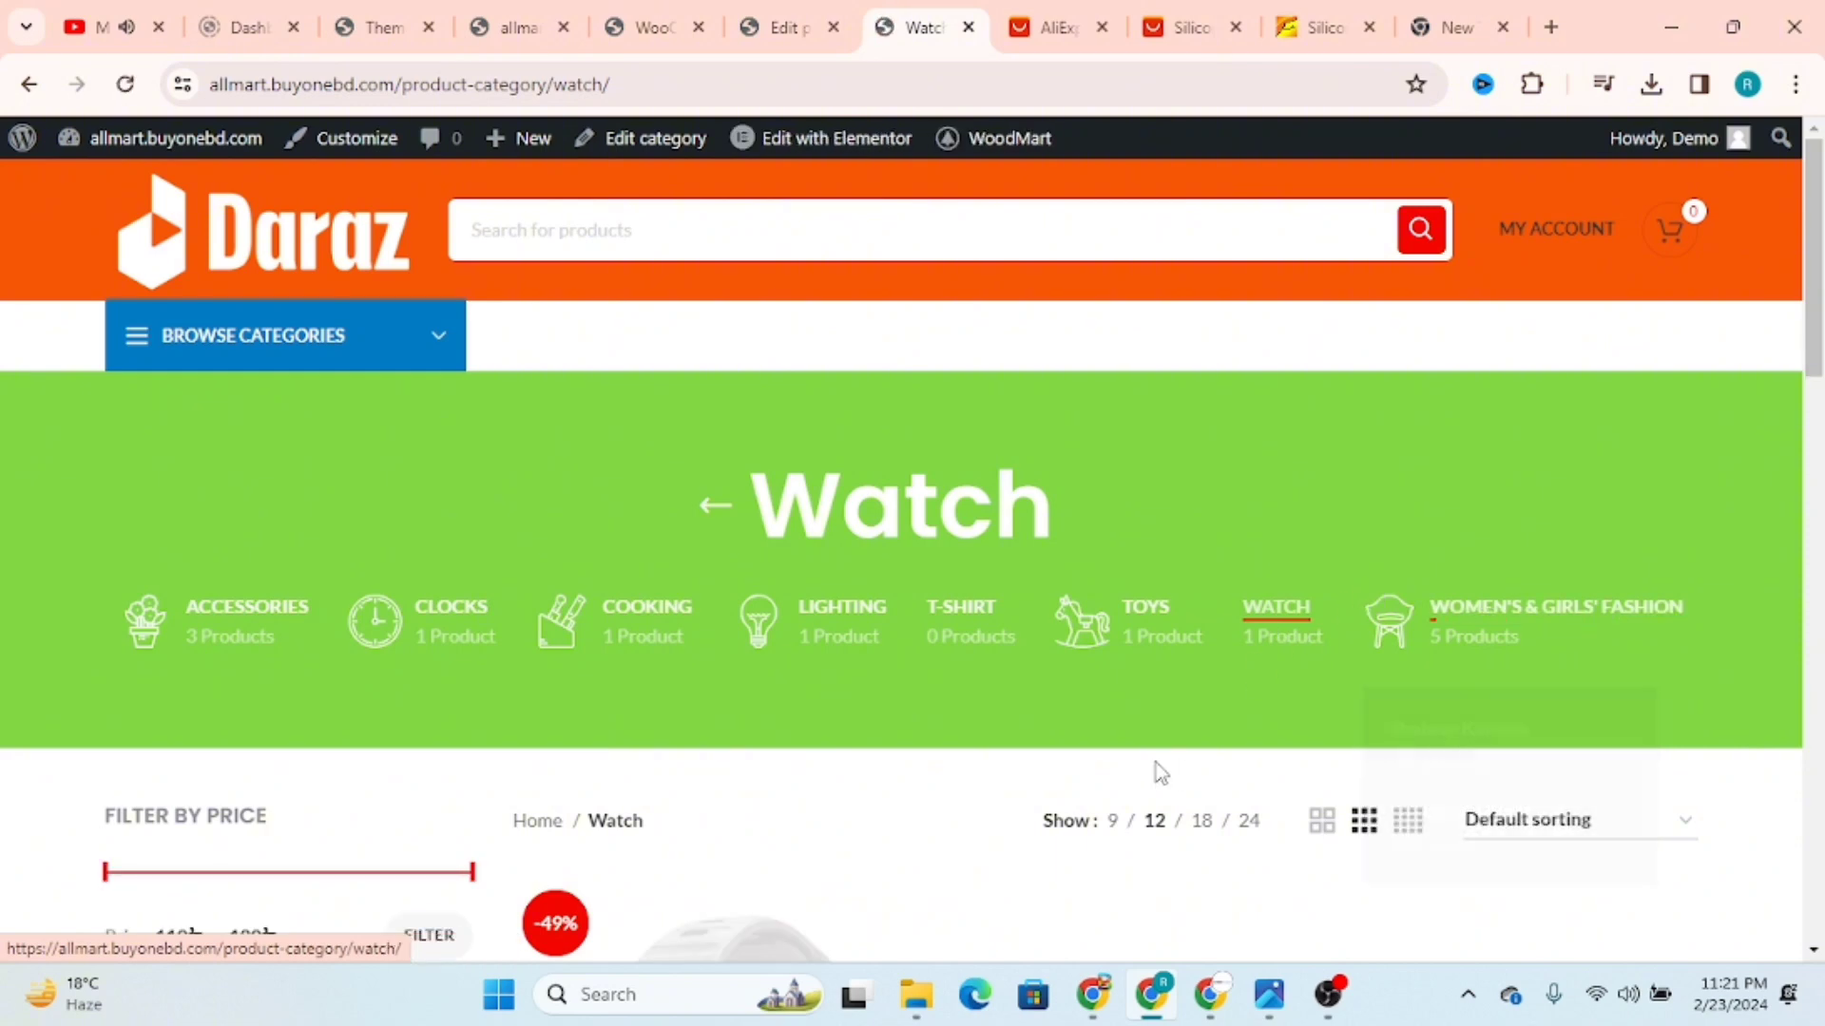
scroll(944, 640, "down", 4)
scroll(948, 636, "down", 3)
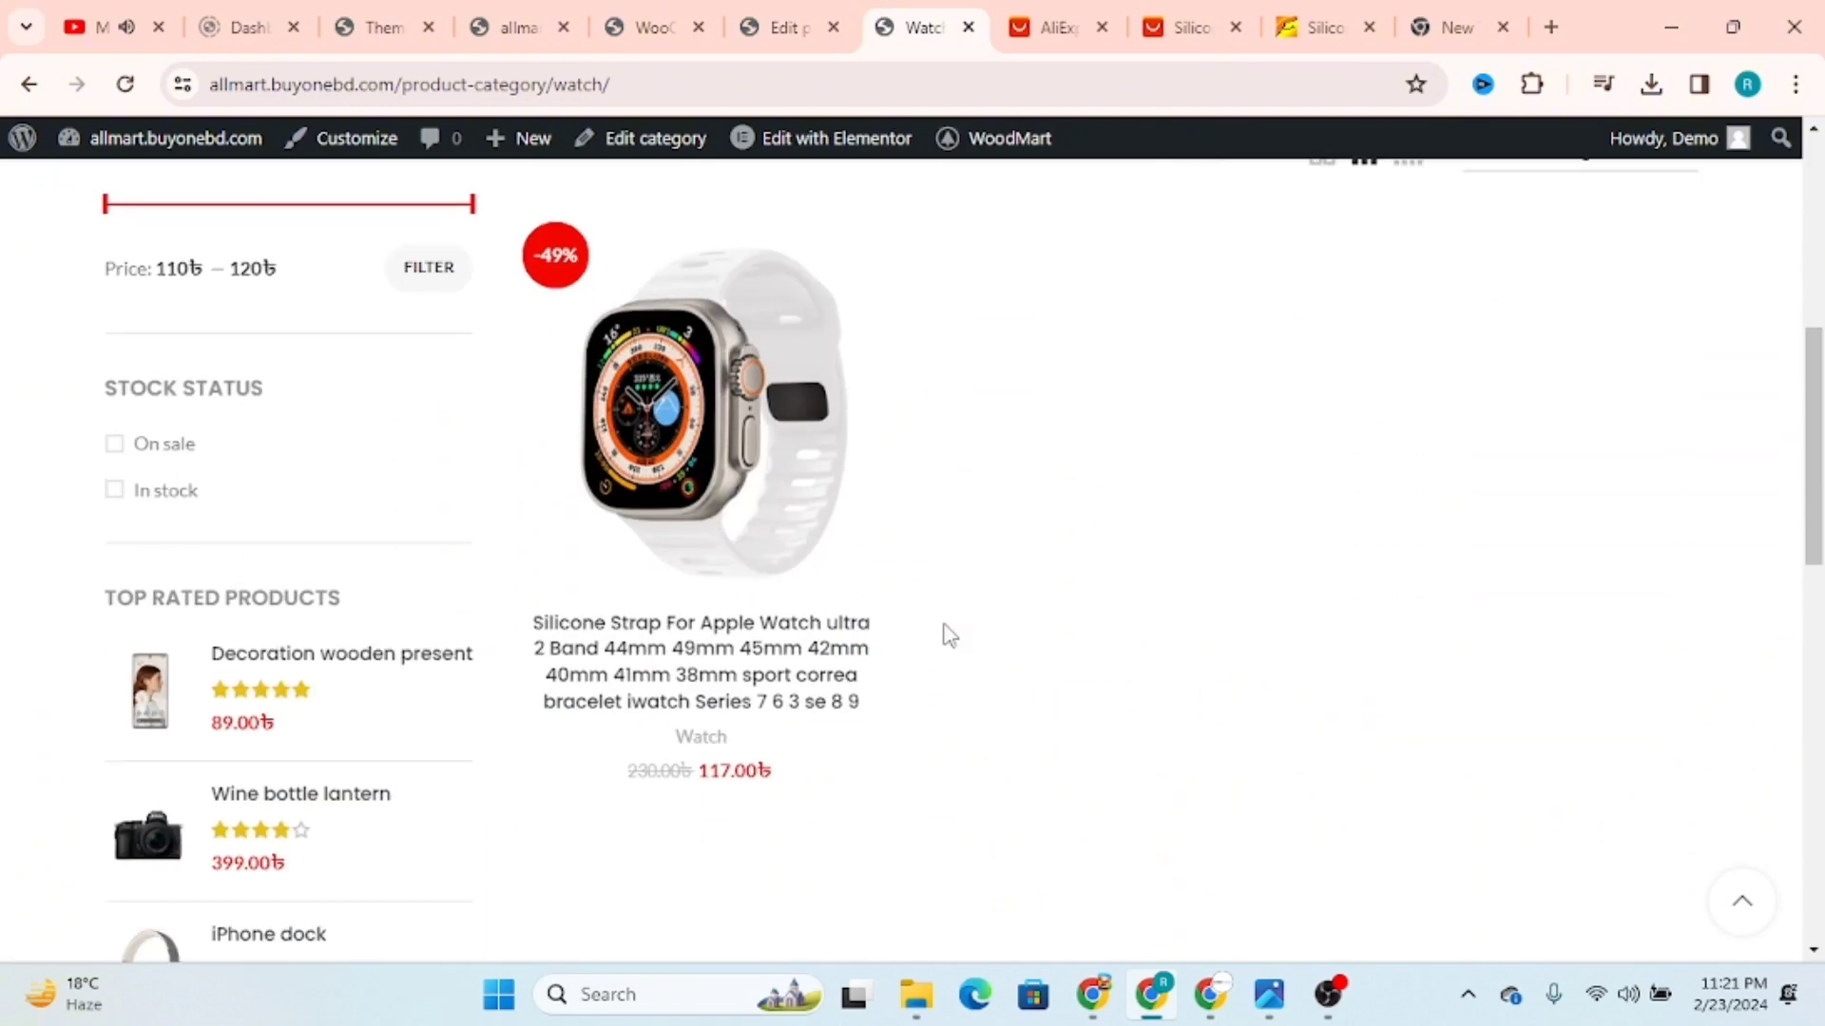
left_click(29, 84)
Step: Compare the description on the live product page with the description and video in the product editor
scroll(1347, 581, "down", 7)
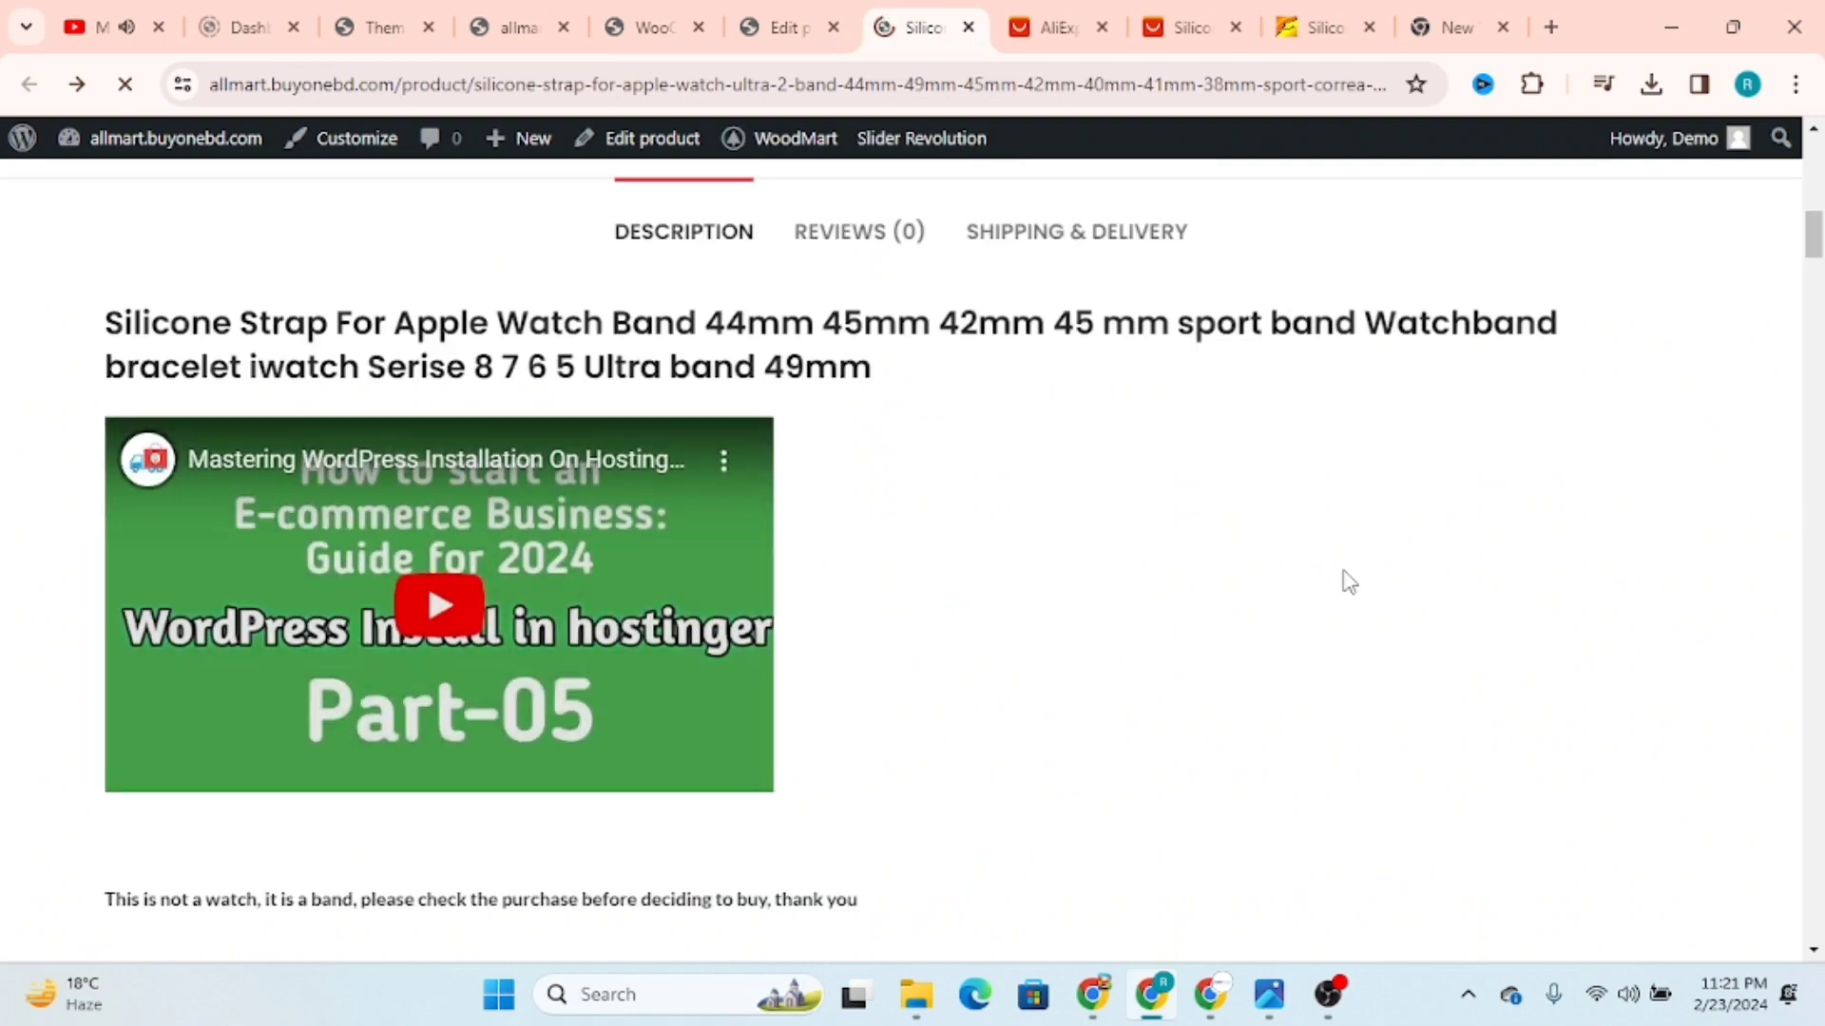
scroll(1344, 579, "down", 3)
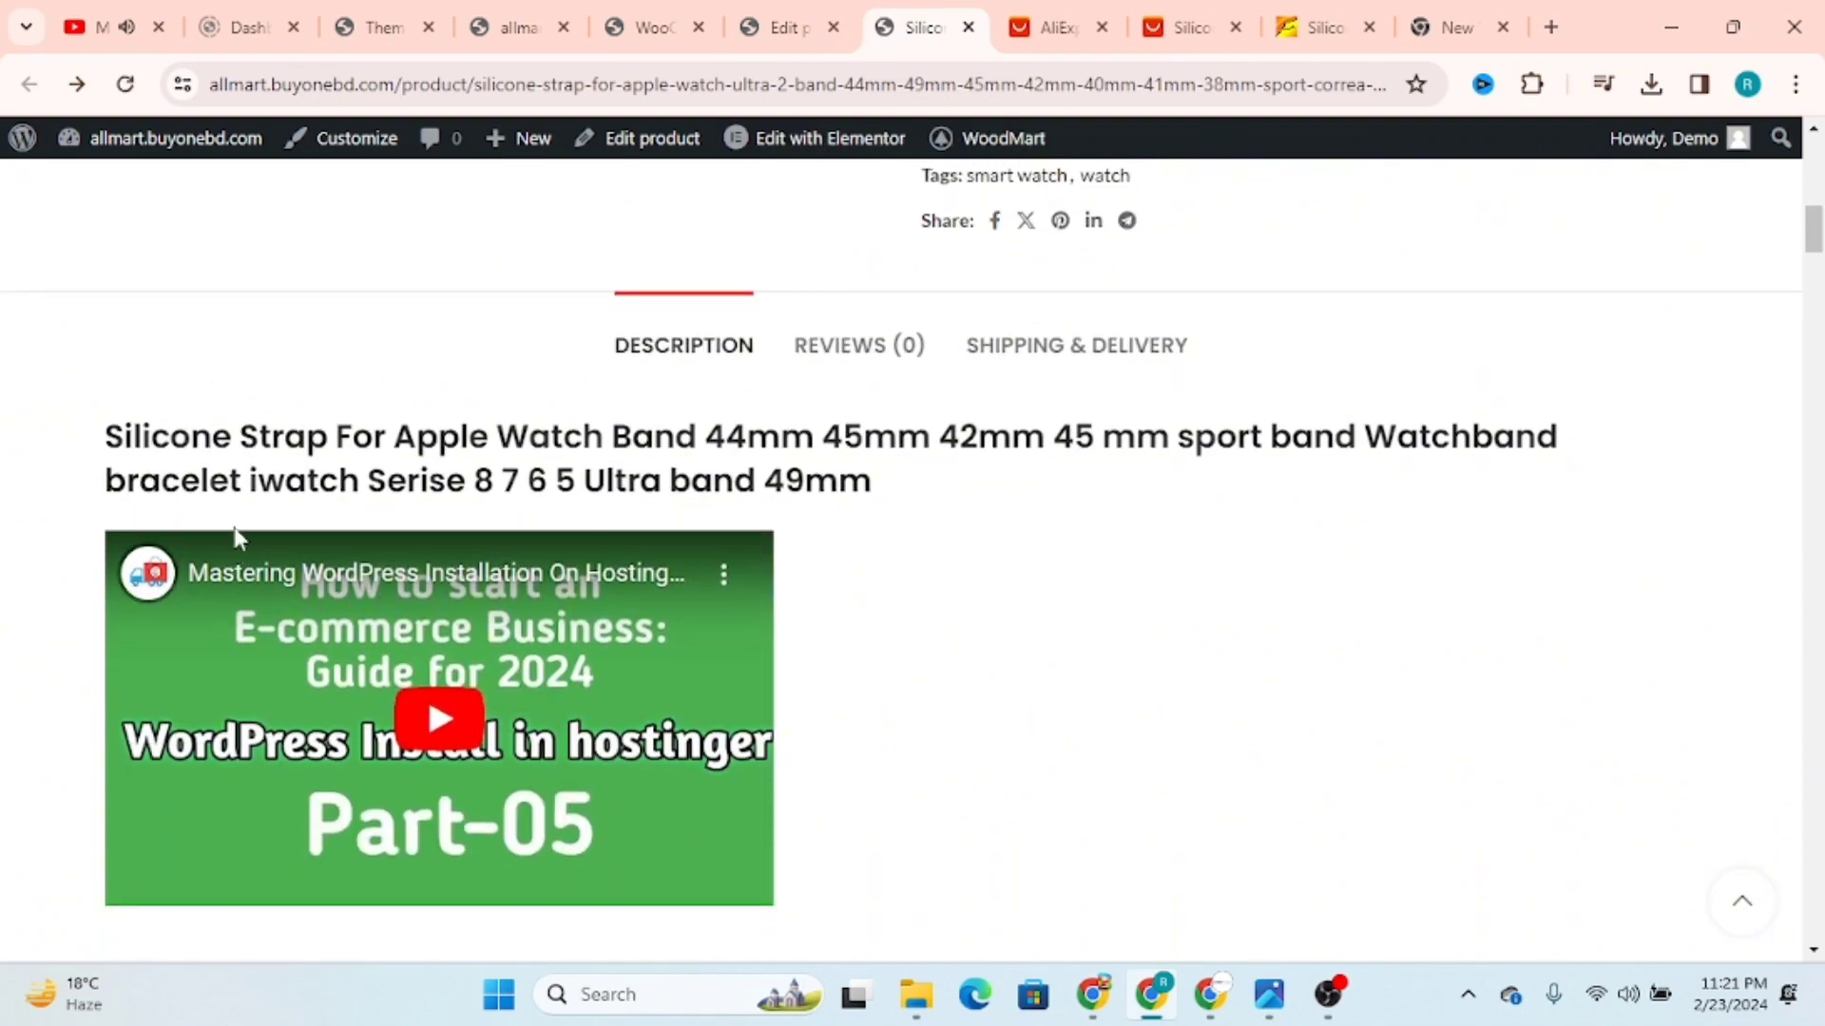
left_click(781, 26)
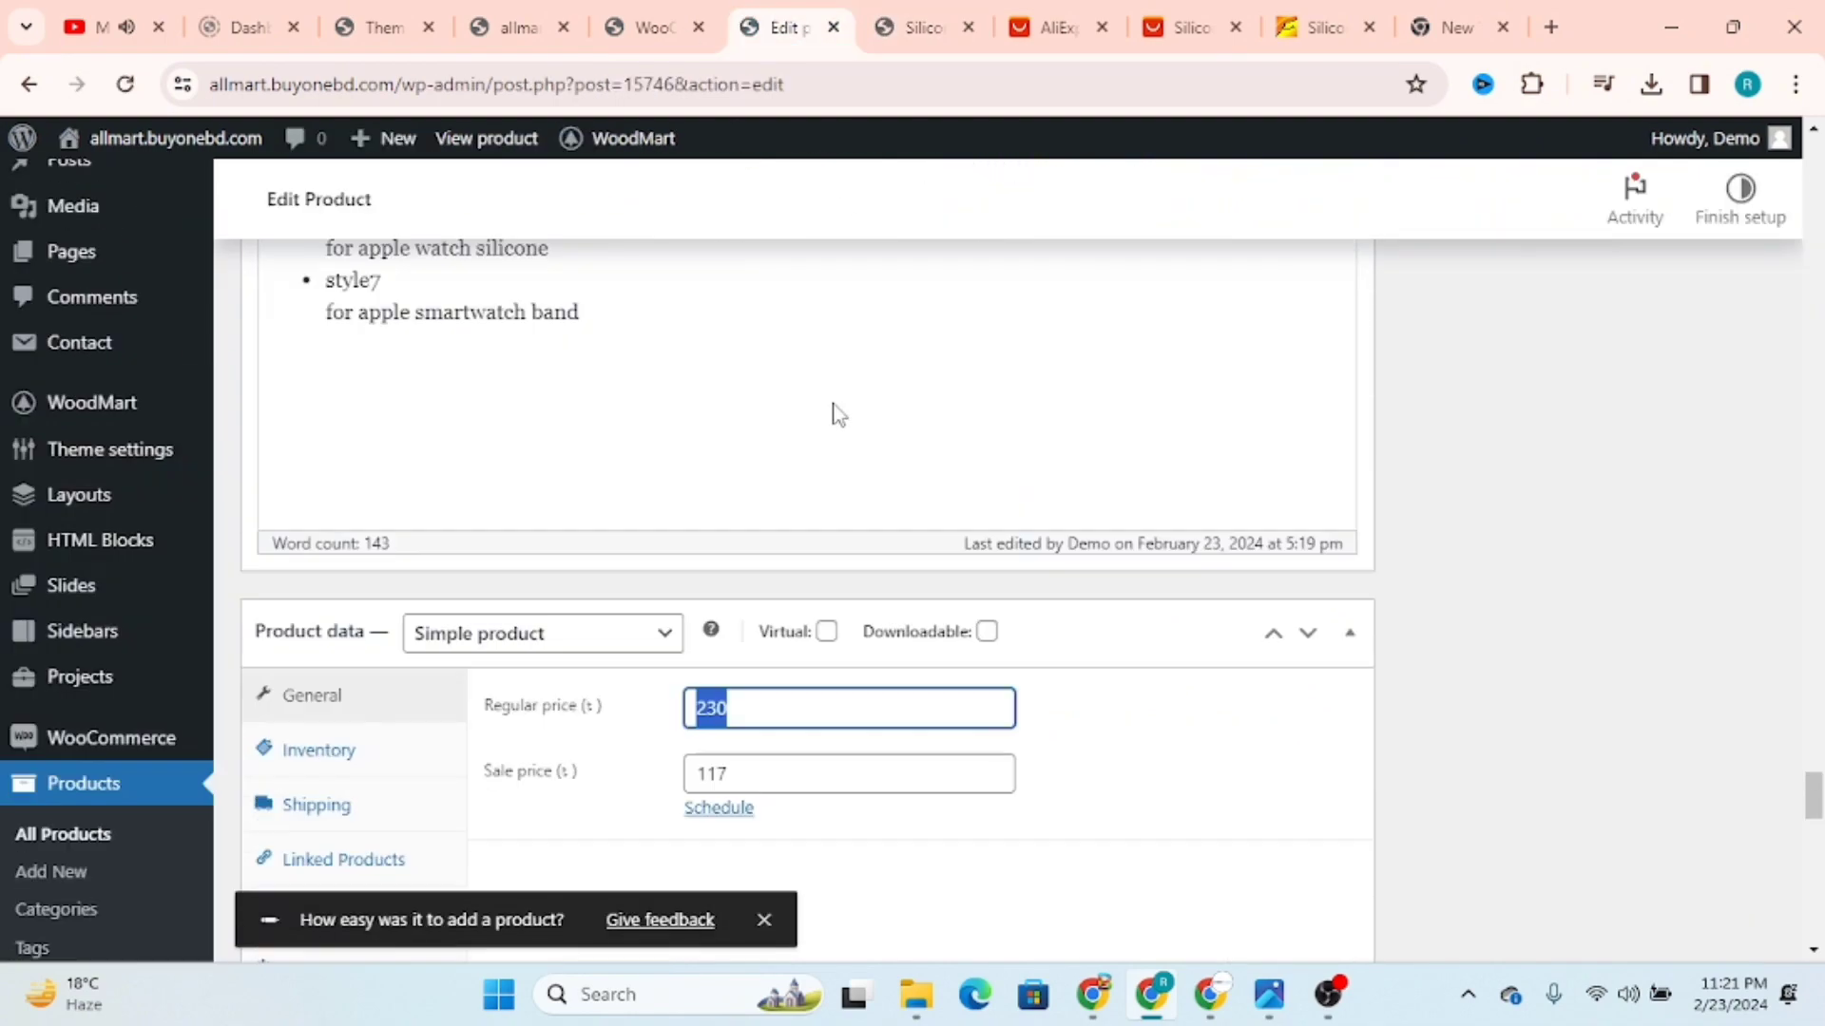
scroll(832, 414, "up", 10)
scroll(737, 680, "up", 15)
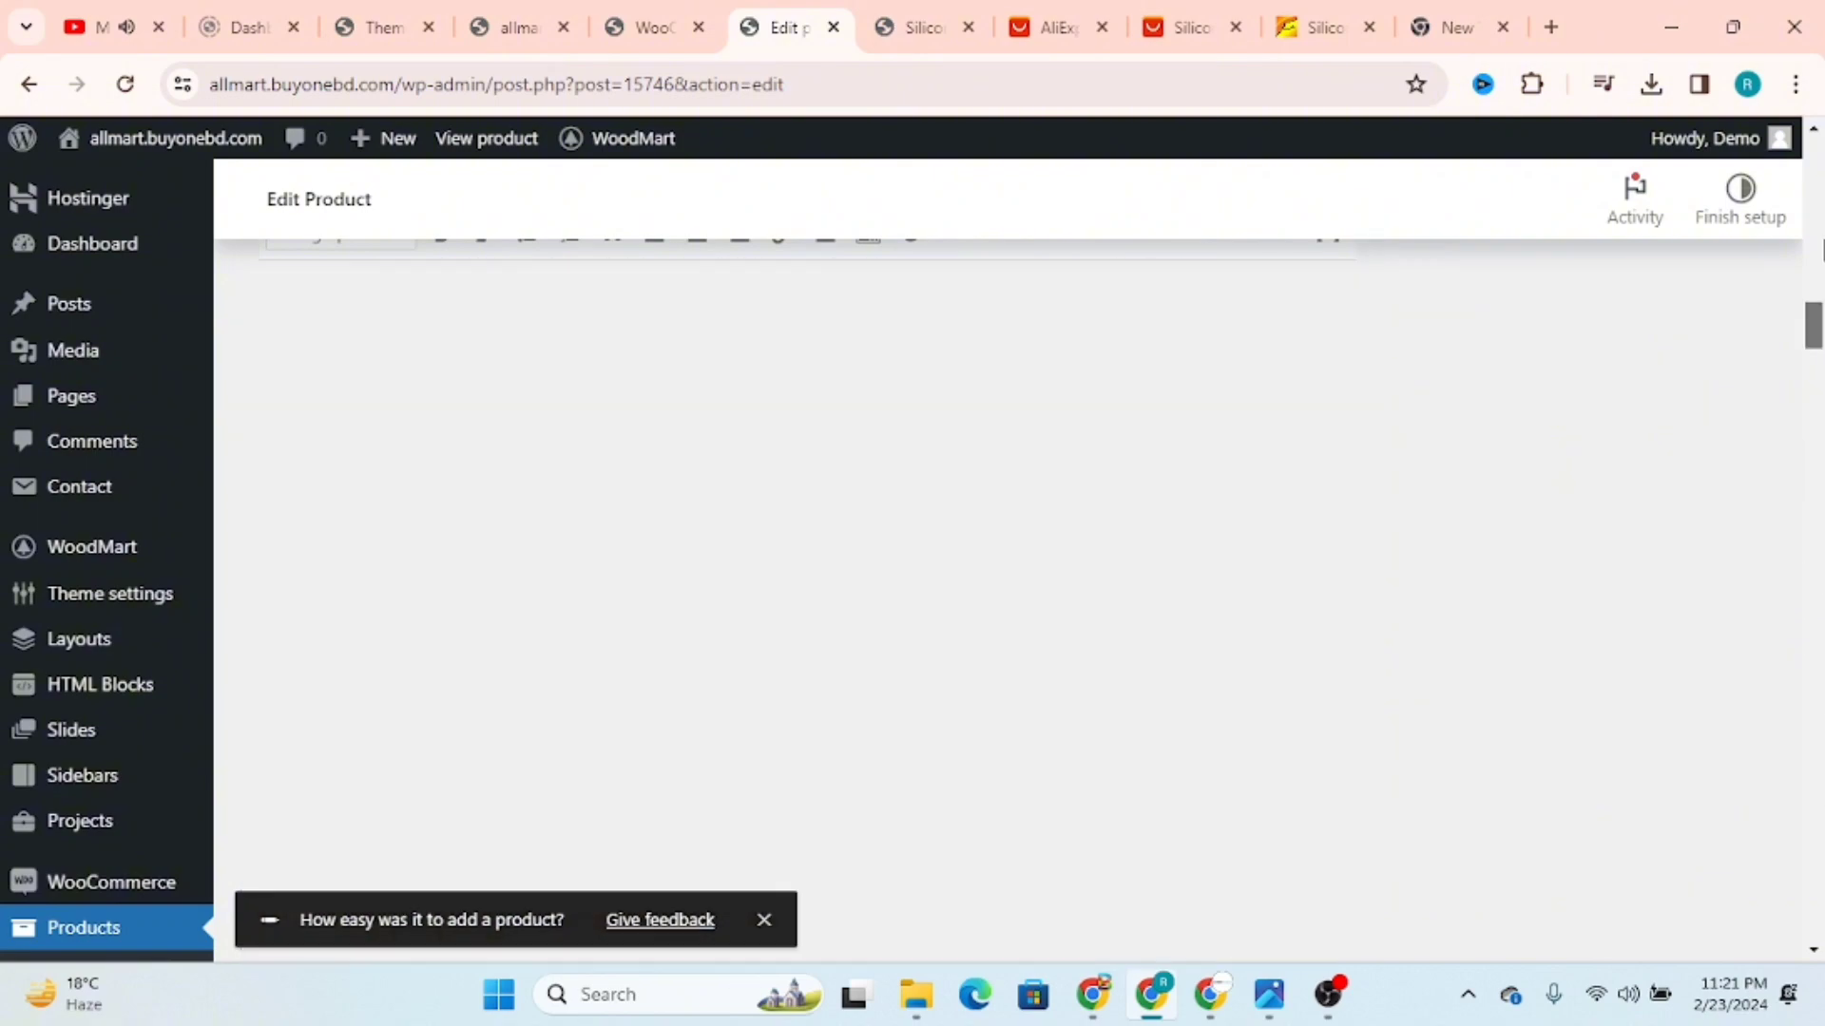
scroll(739, 682, "down", 3)
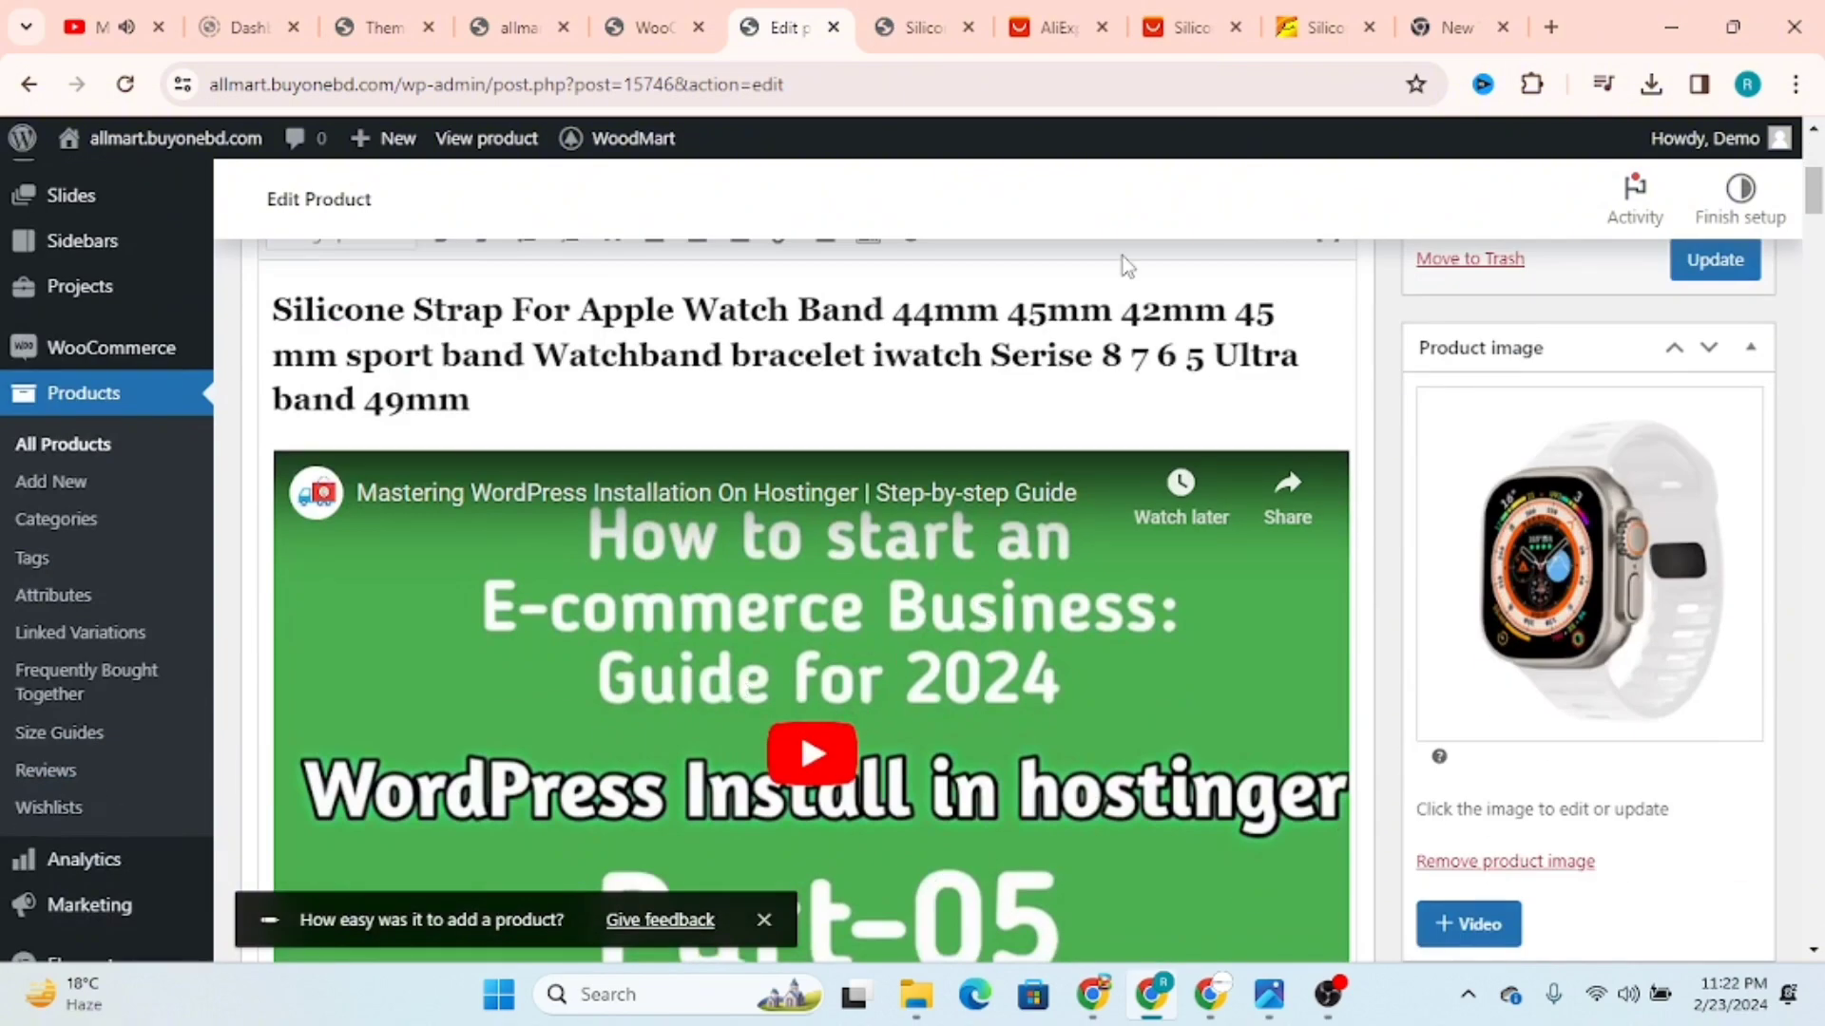
key("ctrl+Tab")
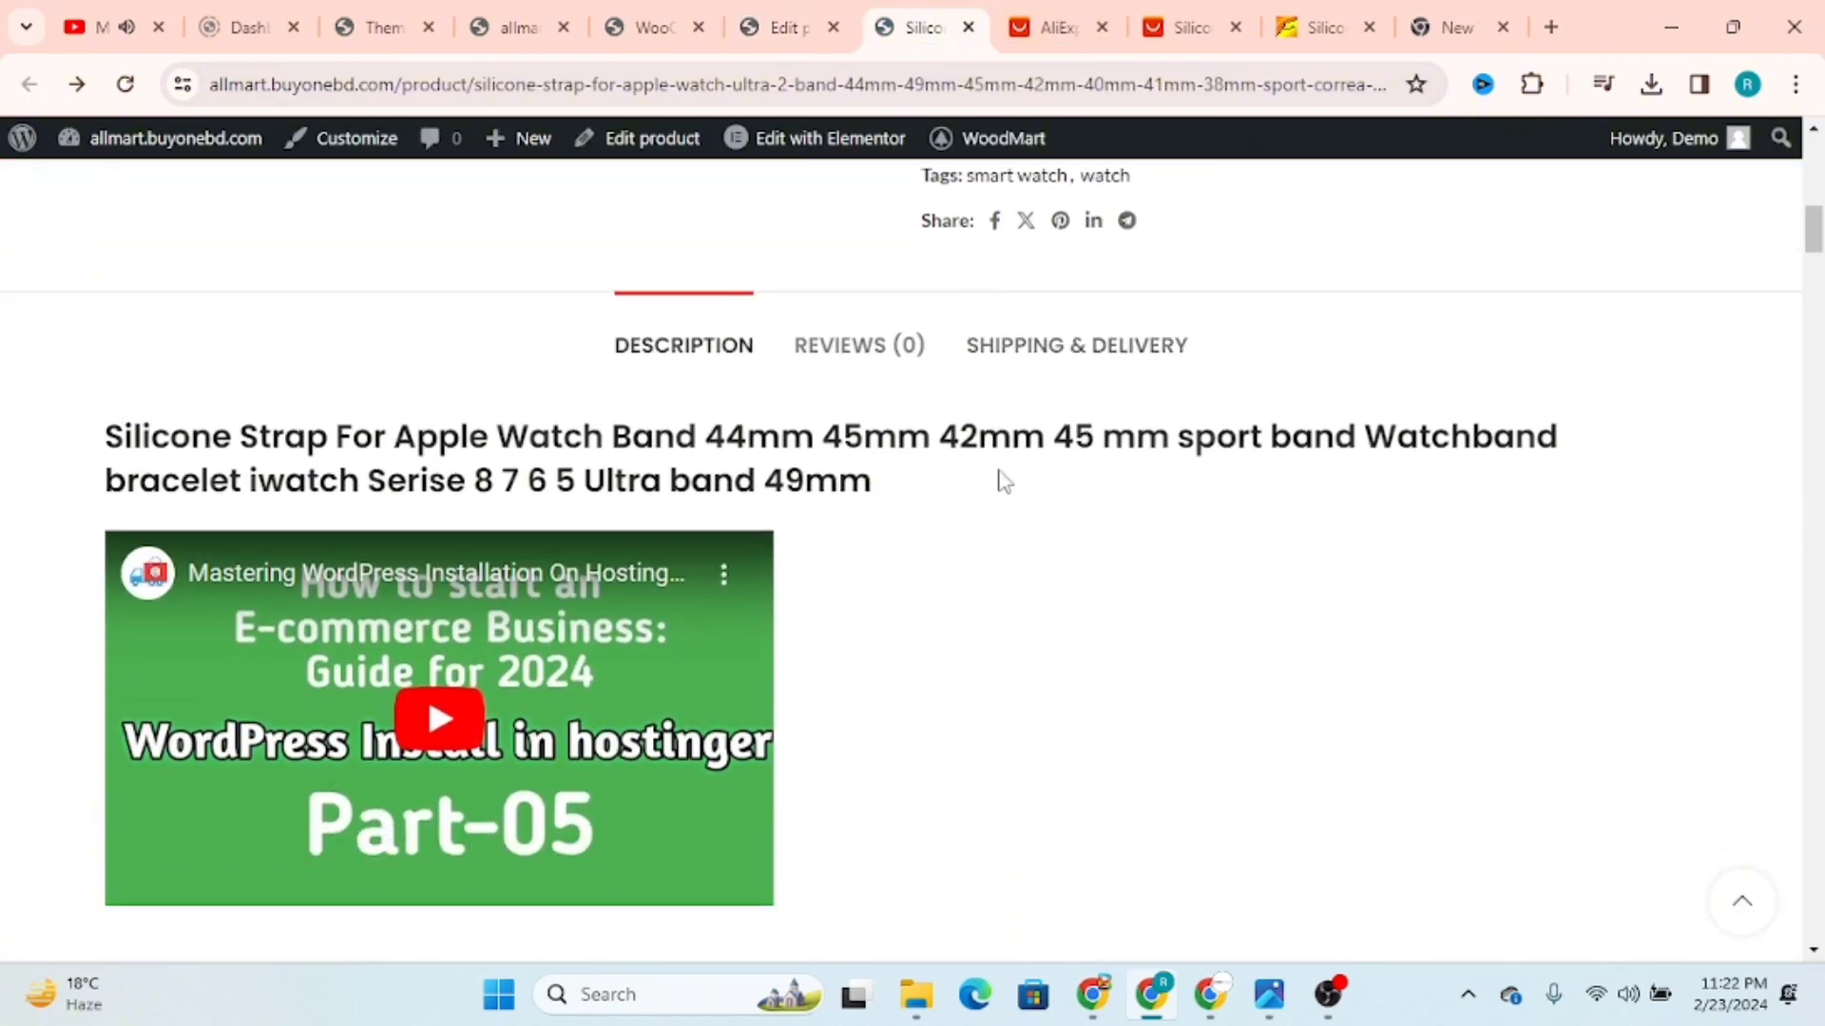
Step: Try the product's review form with a five-star rating and "ctgy" as the review text, without submitting it
left_click(861, 349)
scroll(1188, 546, "down", 2)
left_click(1141, 275)
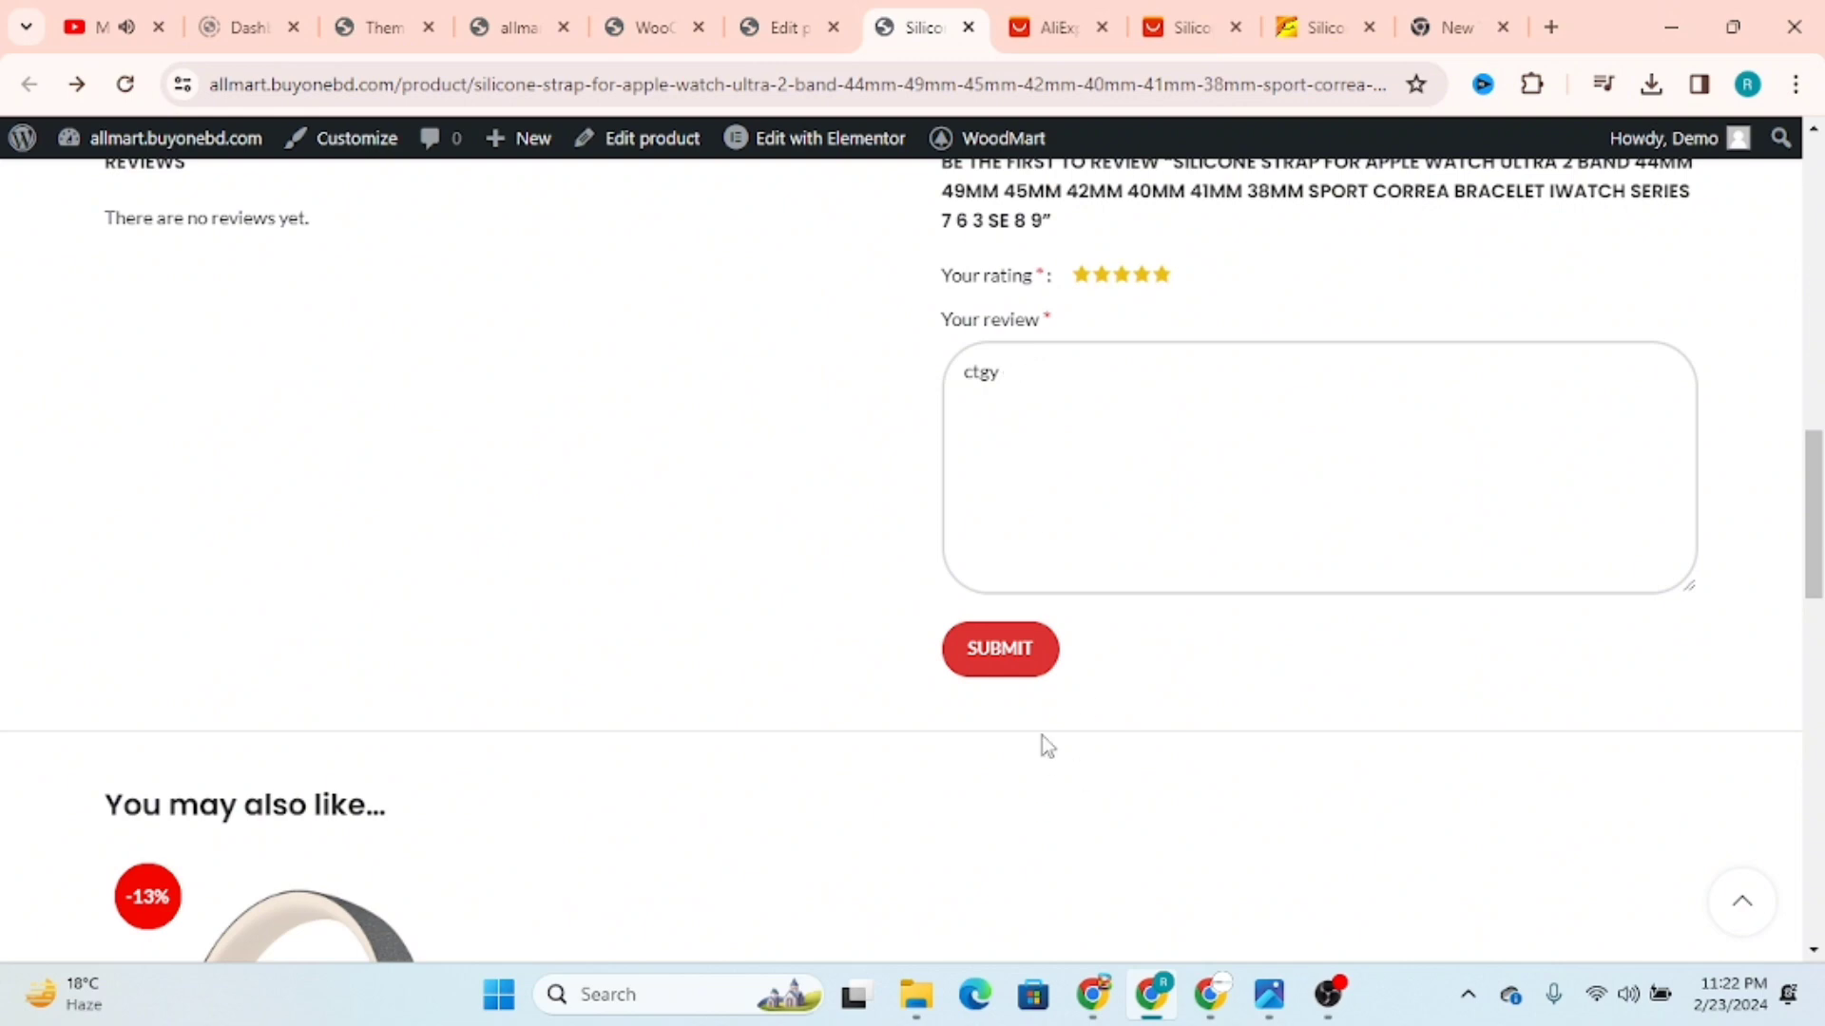
scroll(1160, 629, "up", 5)
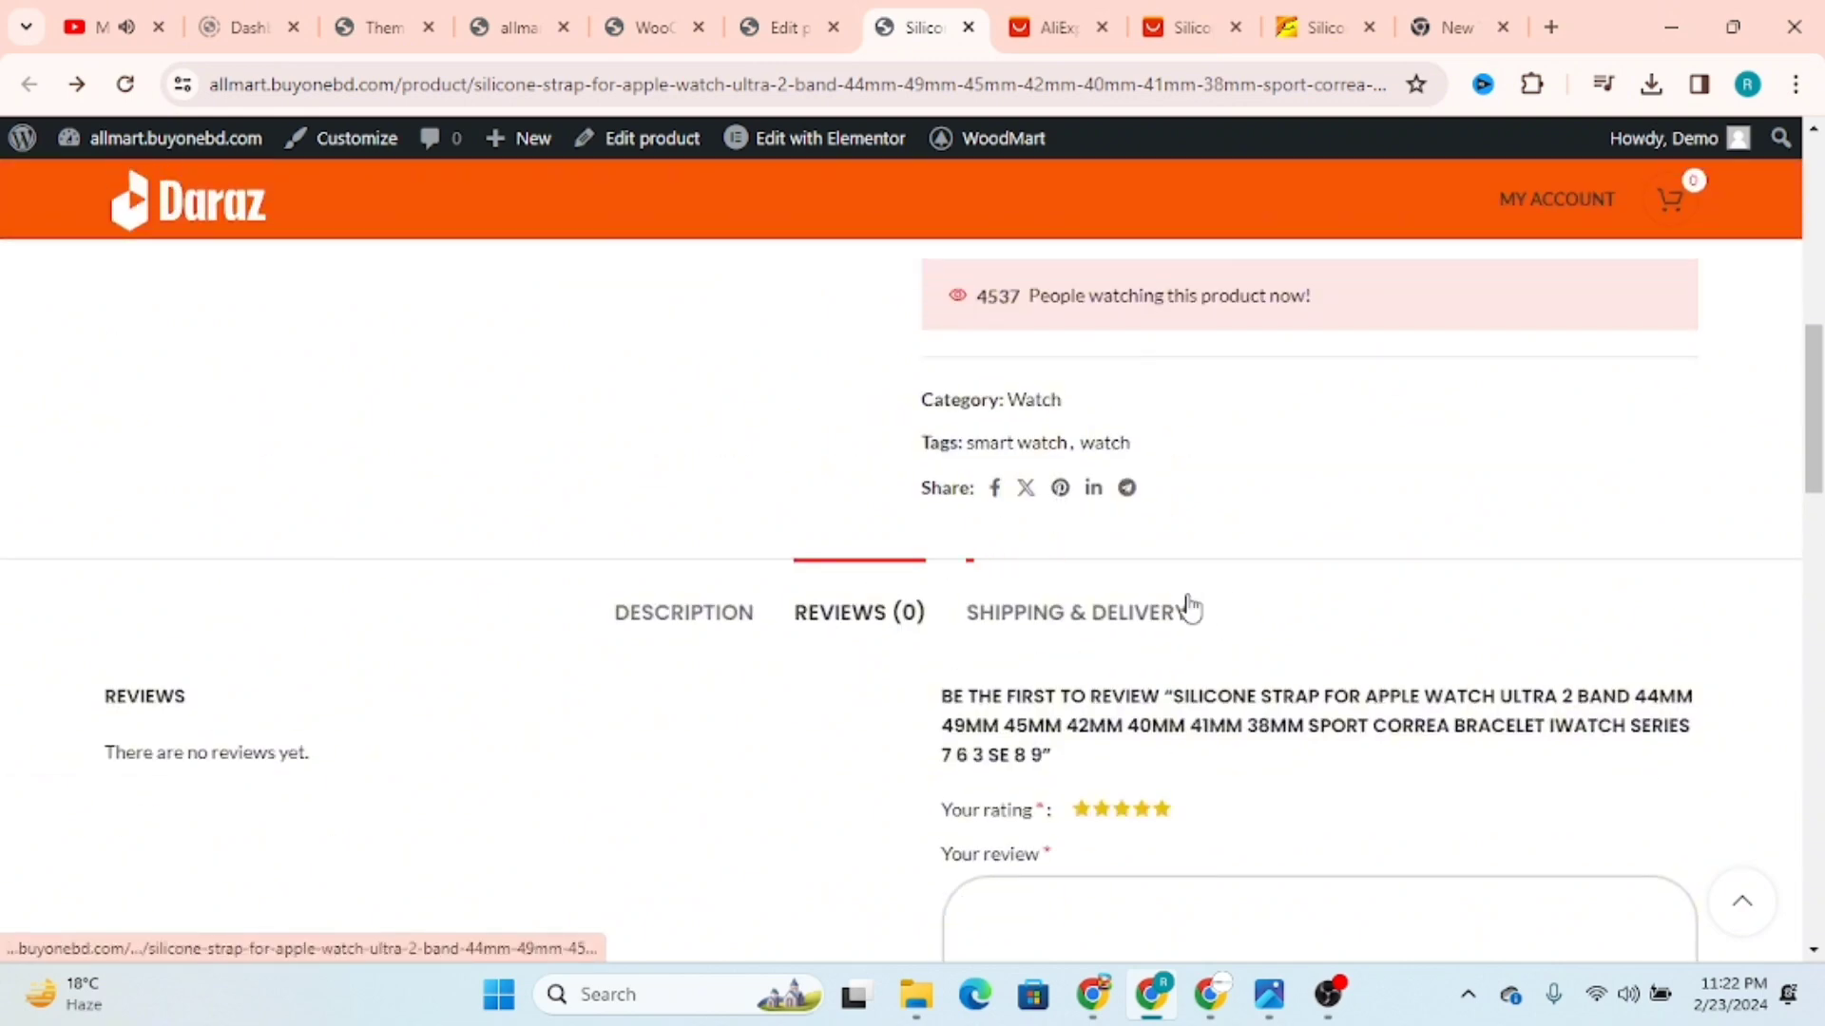
Step: Examine the Shipping & Delivery information on the product page and the social share links above it
left_click(1107, 618)
scroll(1100, 481, "down", 3)
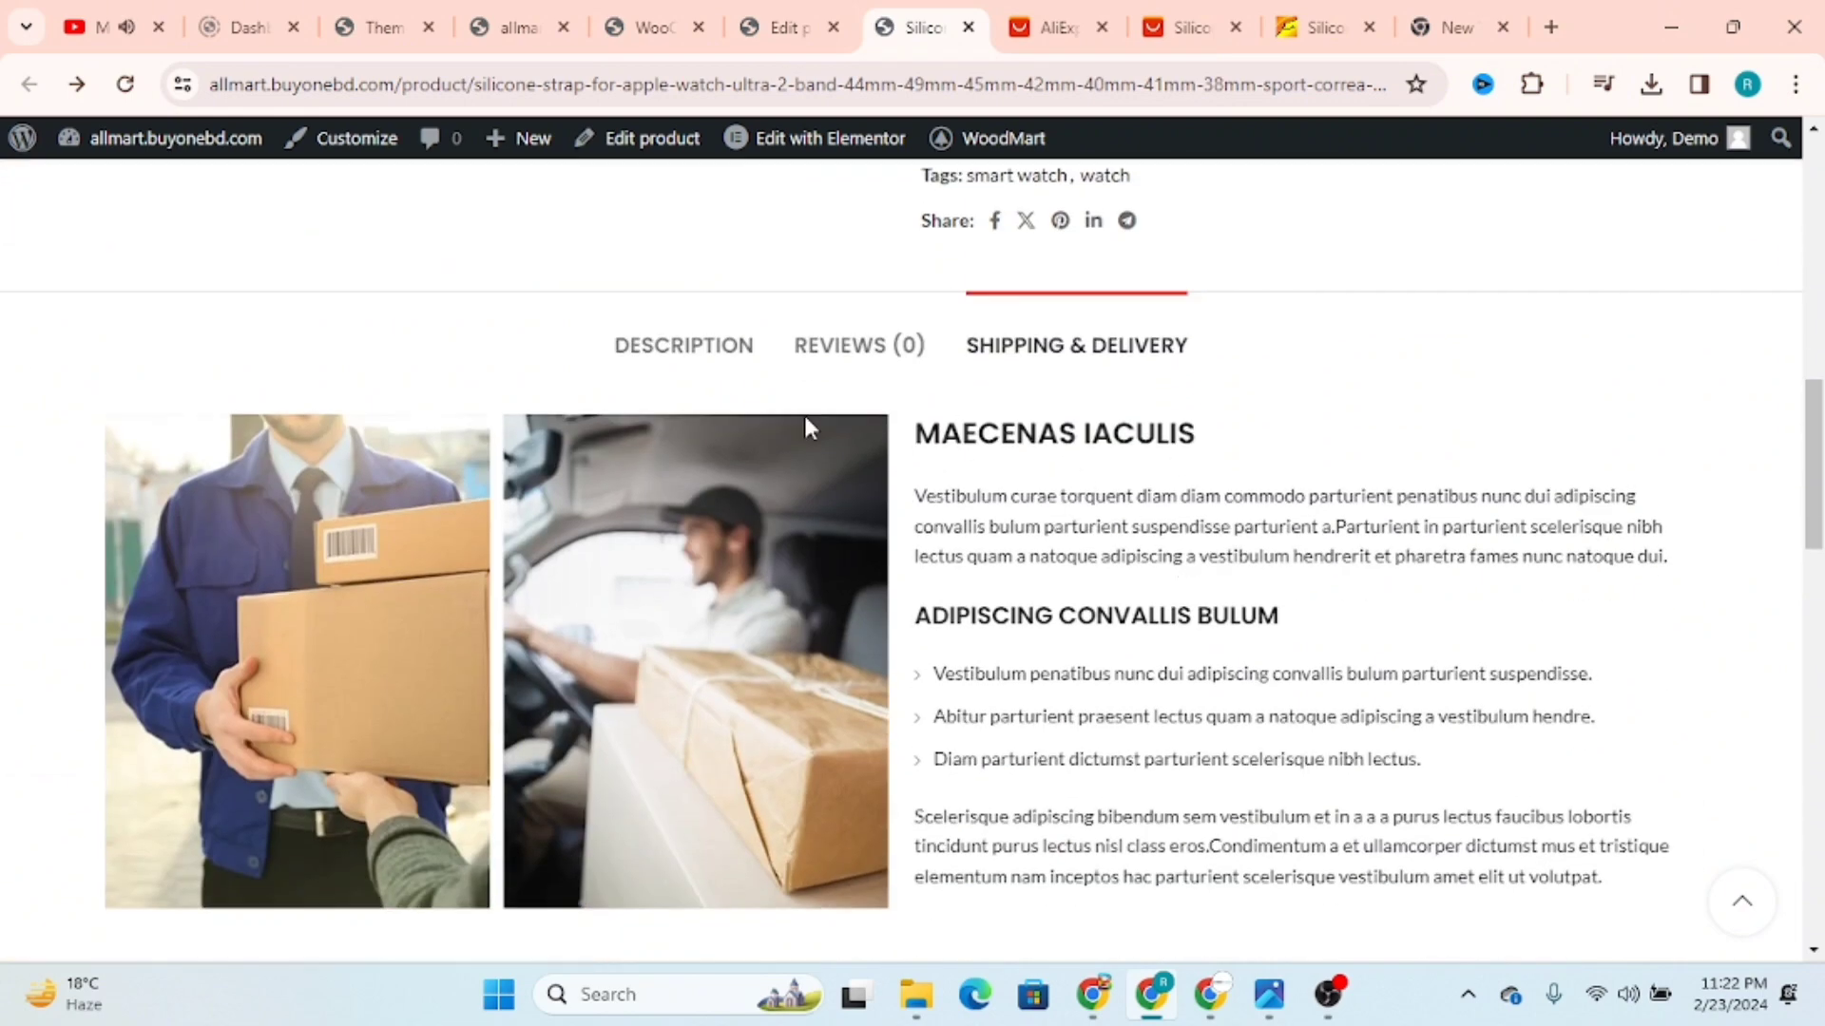
scroll(1196, 575, "down", 2)
left_click_drag(1359, 713, 944, 338)
scroll(1210, 476, "up", 2)
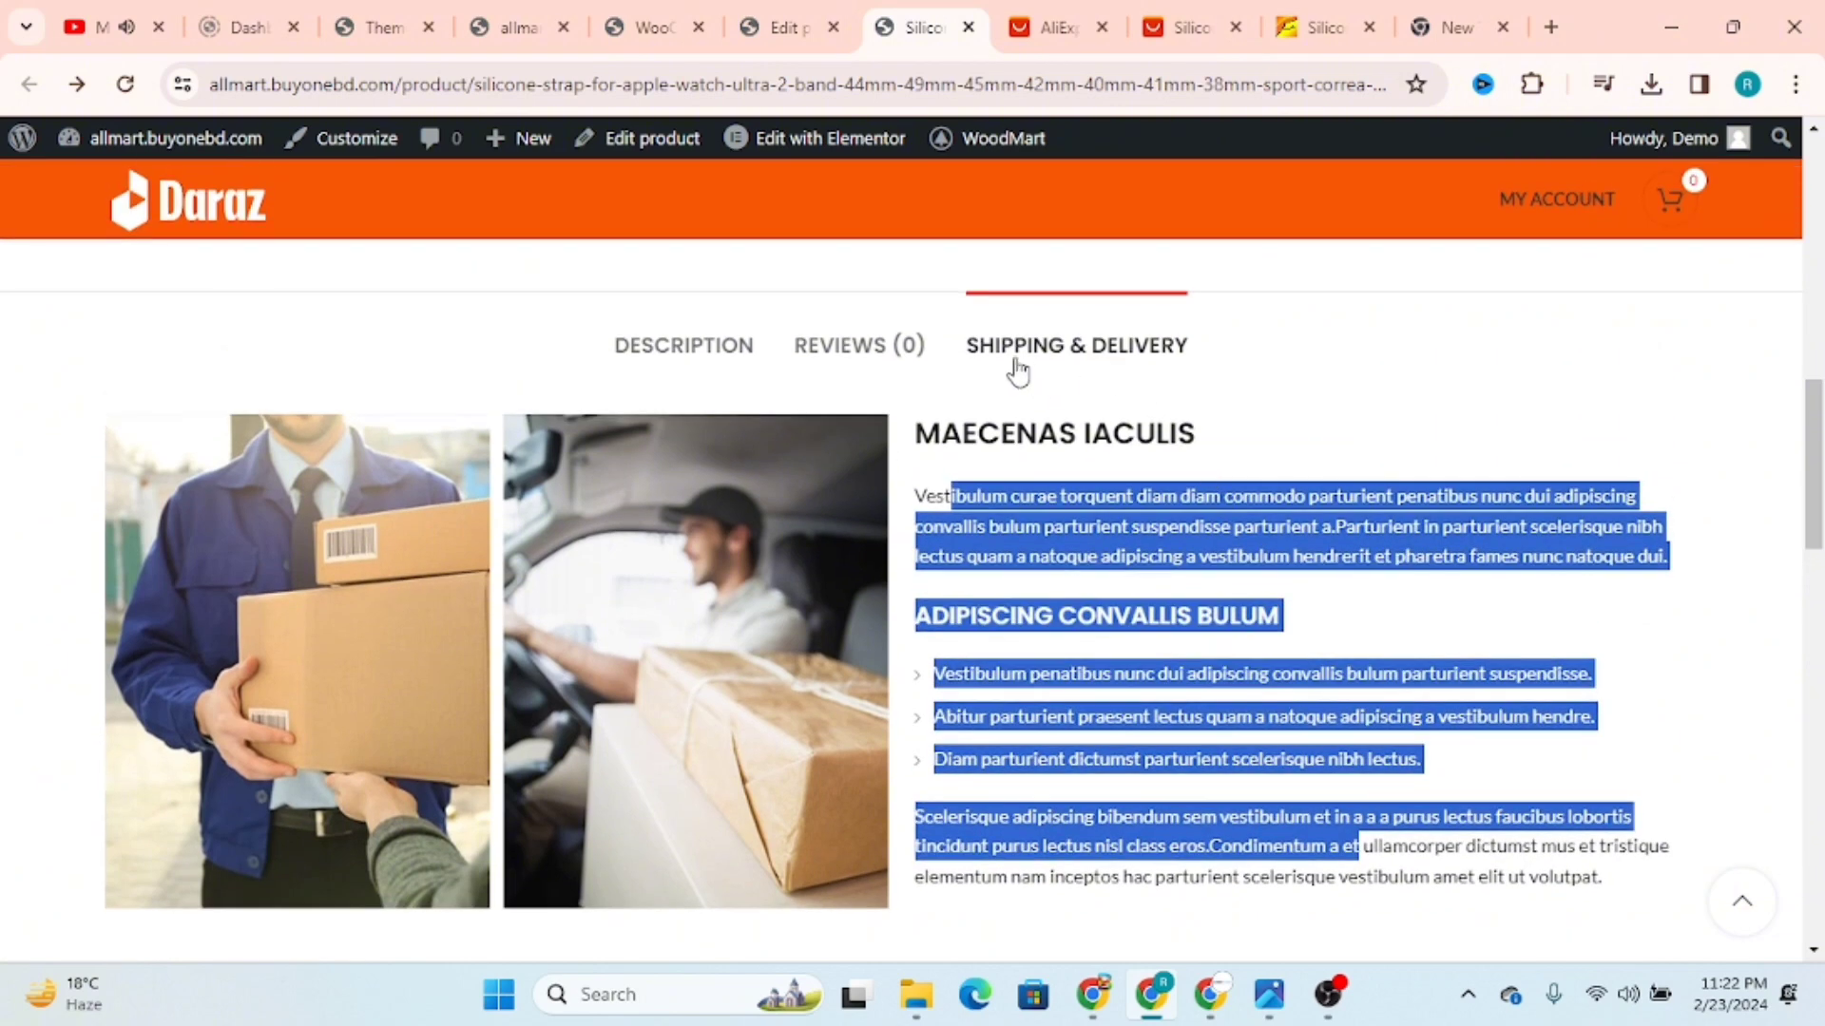
scroll(1128, 370, "up", 2)
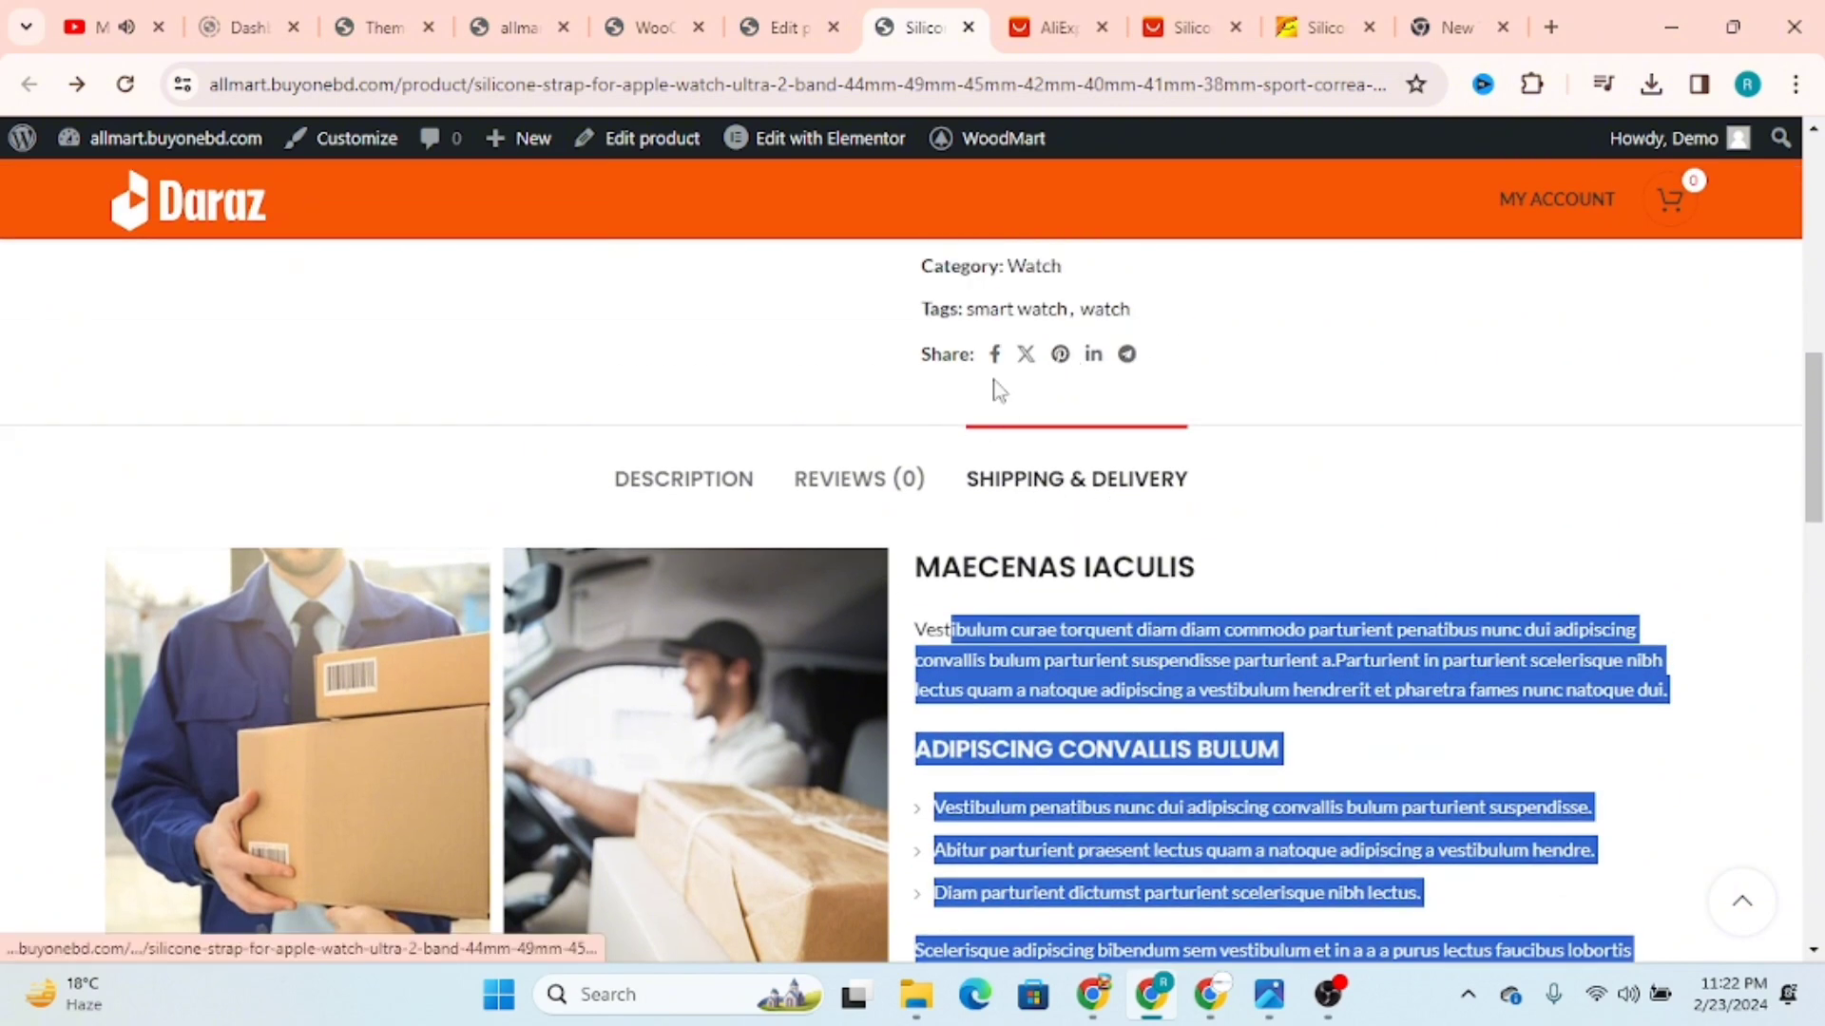
scroll(1169, 370, "up", 1)
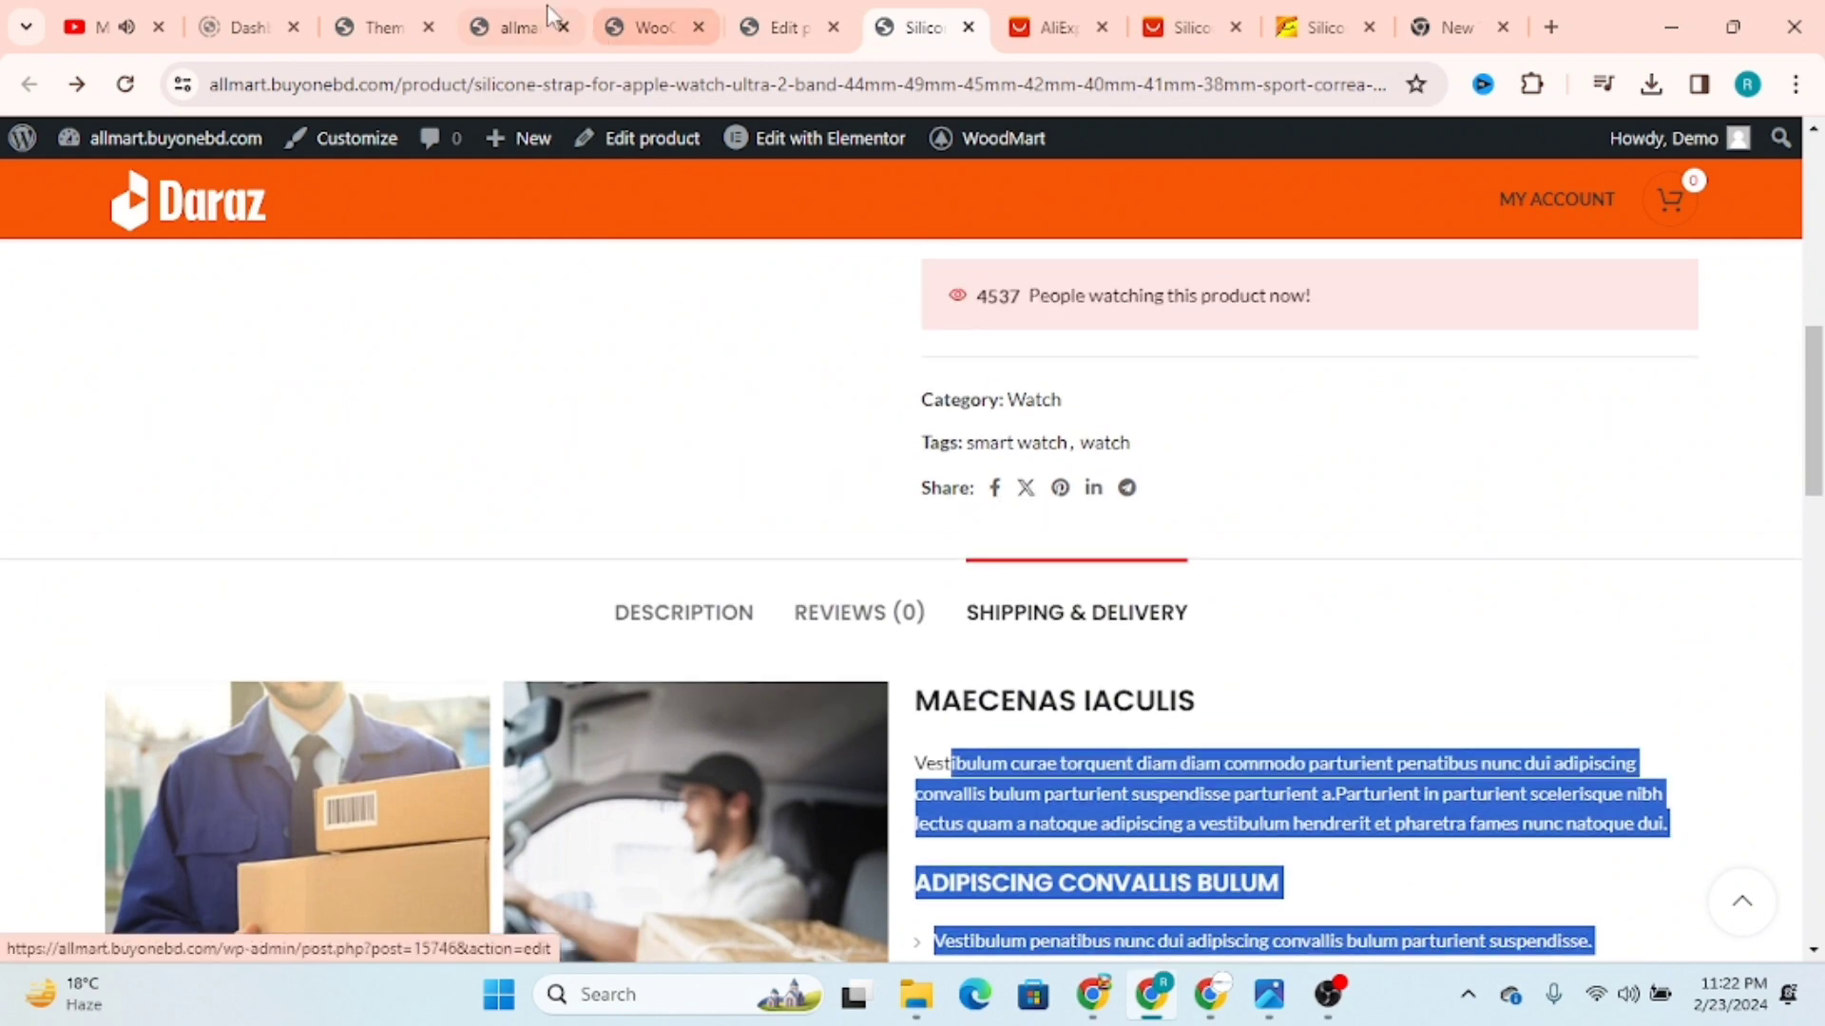
Step: Open the Share buttons options within the theme's Social profiles settings
left_click(375, 27)
scroll(347, 697, "down", 3)
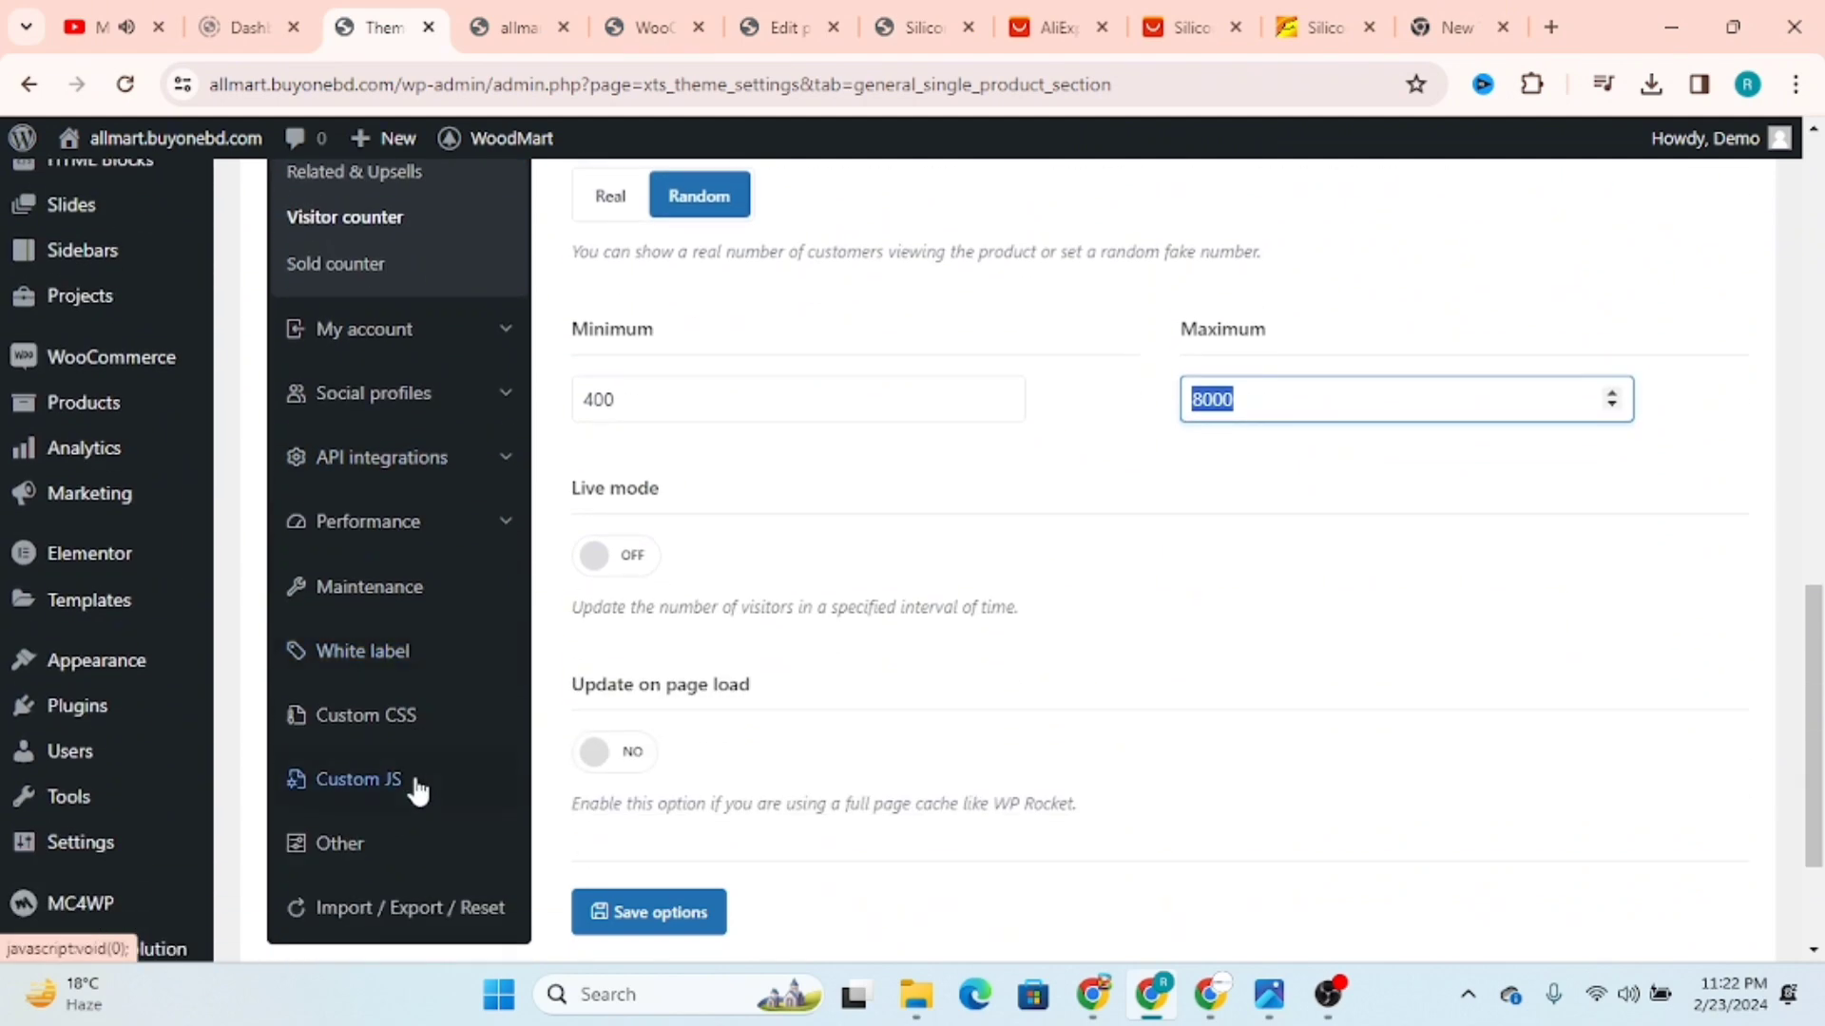
scroll(416, 787, "down", 2)
scroll(415, 760, "up", 3)
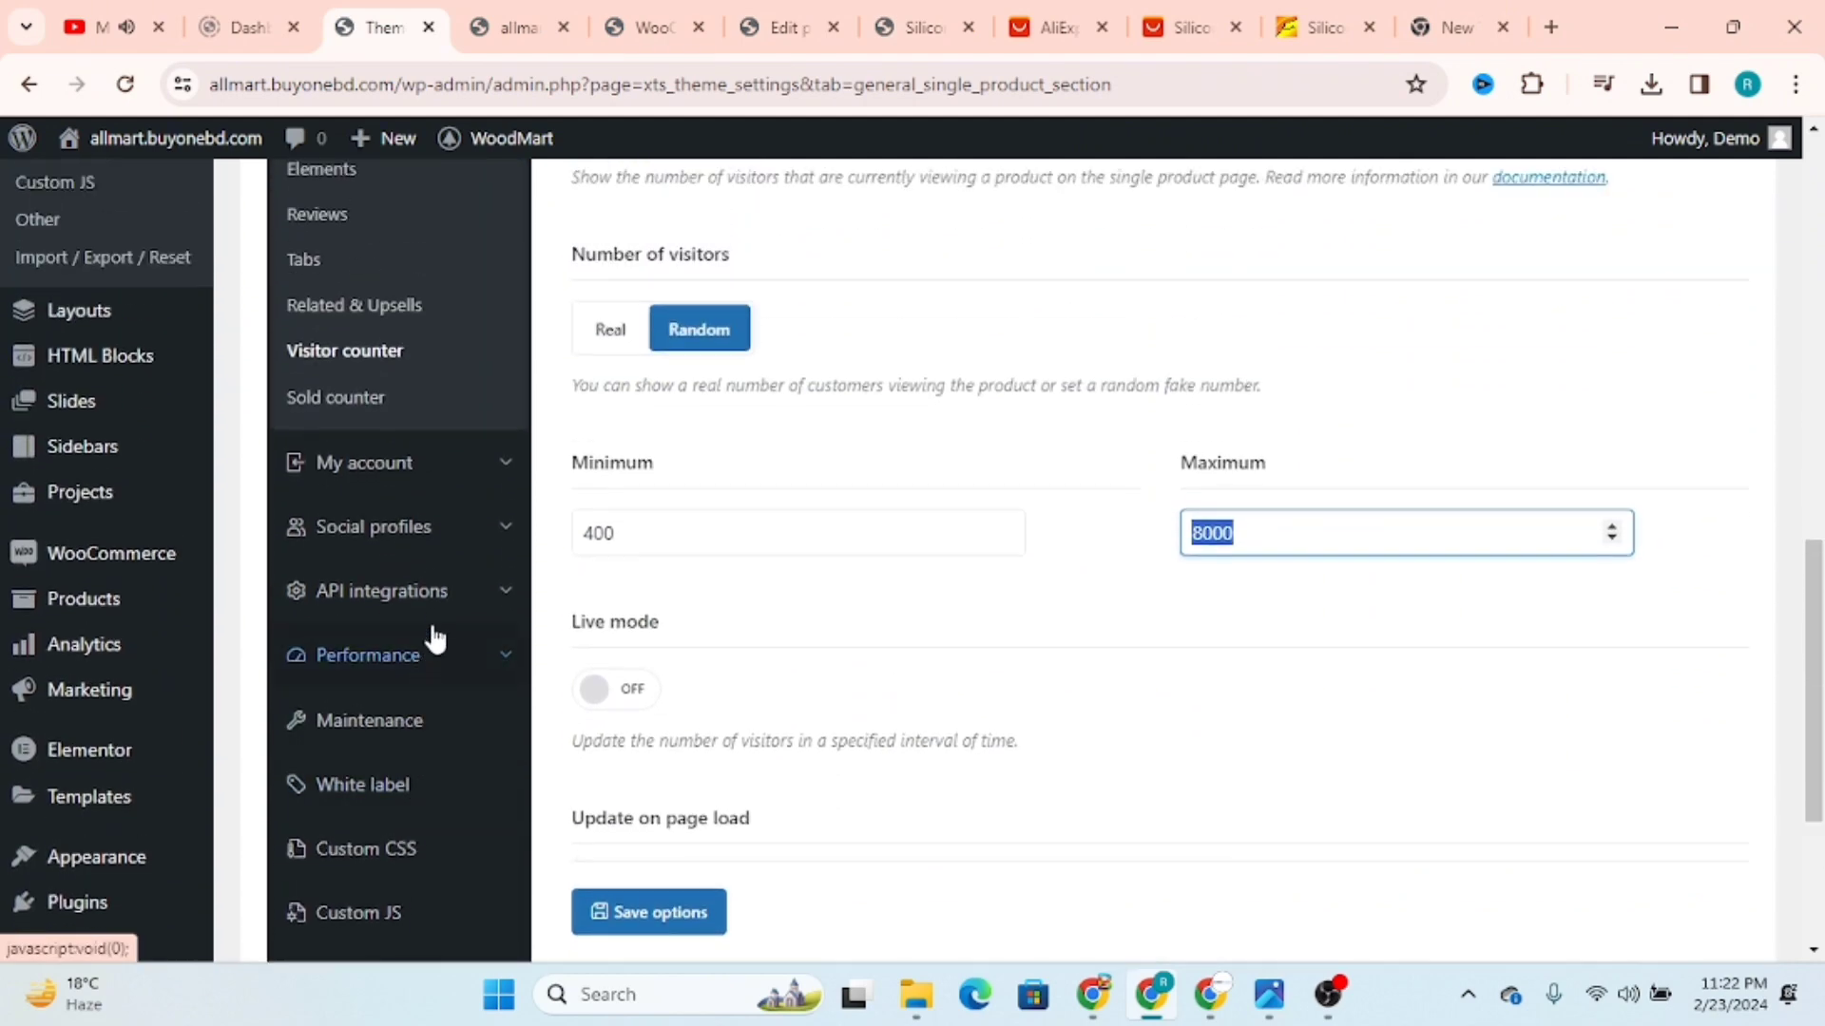
left_click(407, 528)
scroll(665, 471, "up", 4)
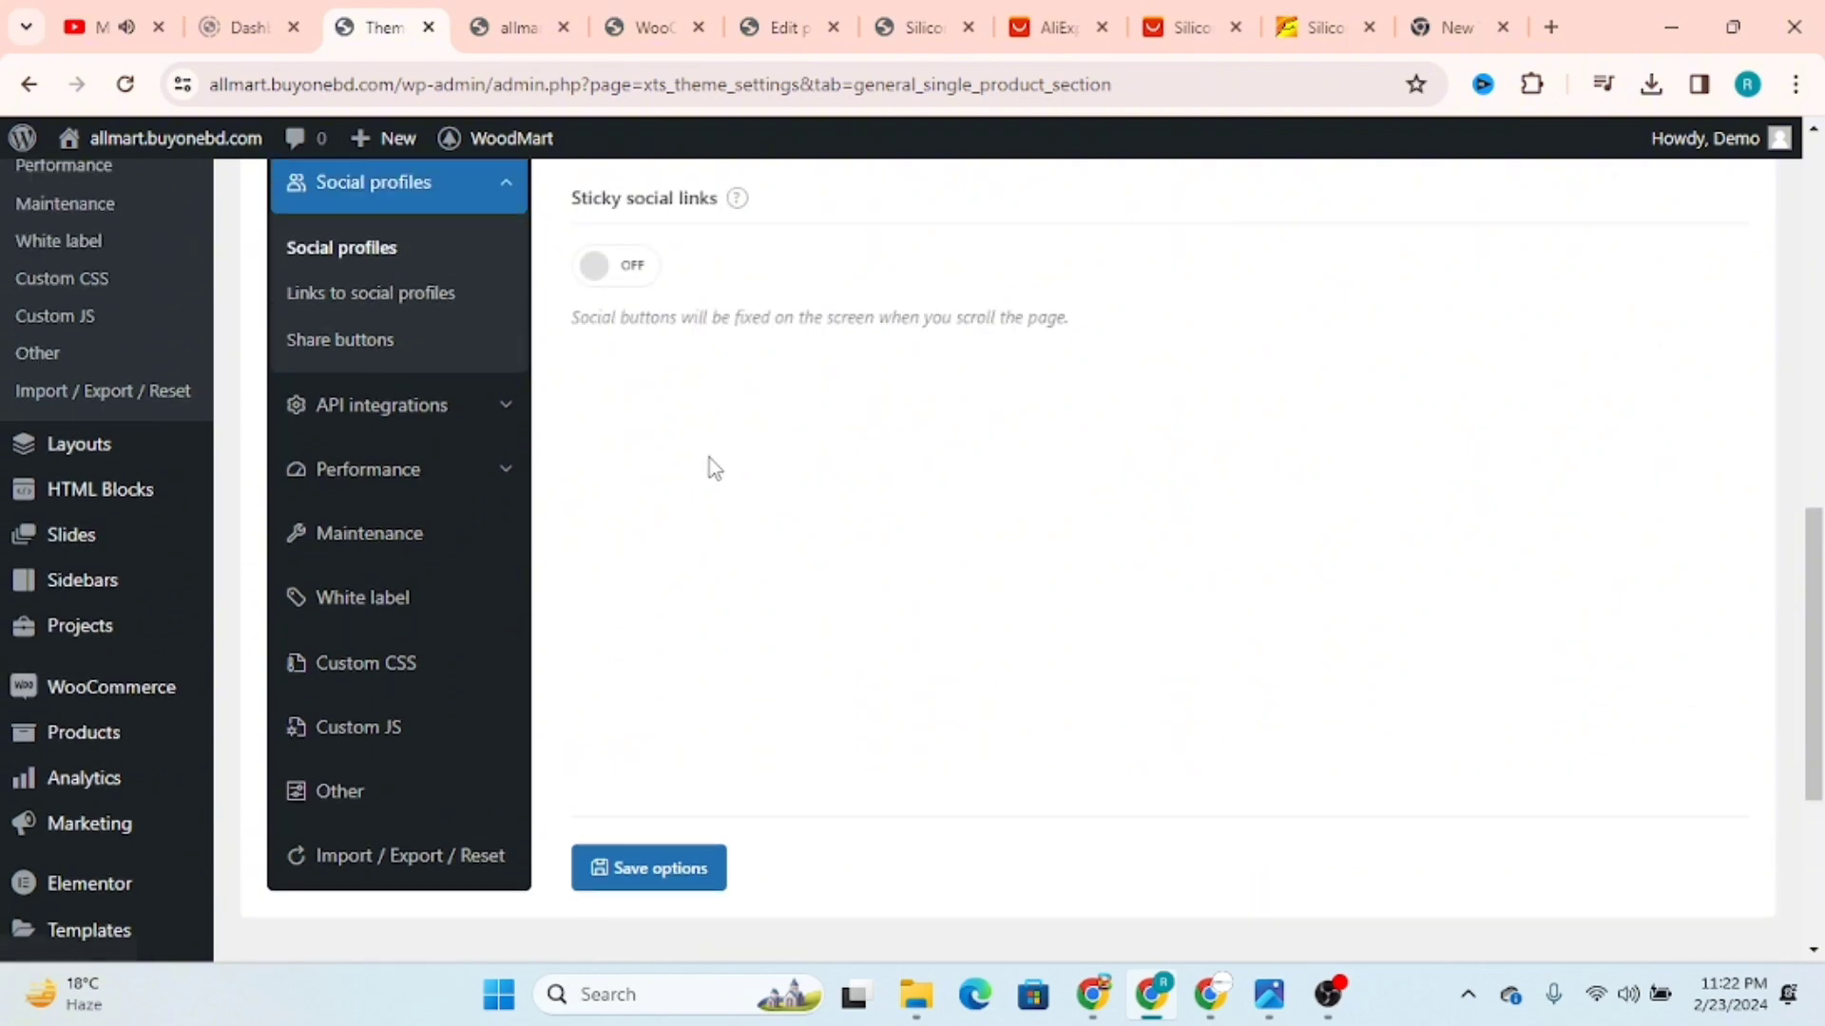
left_click(364, 610)
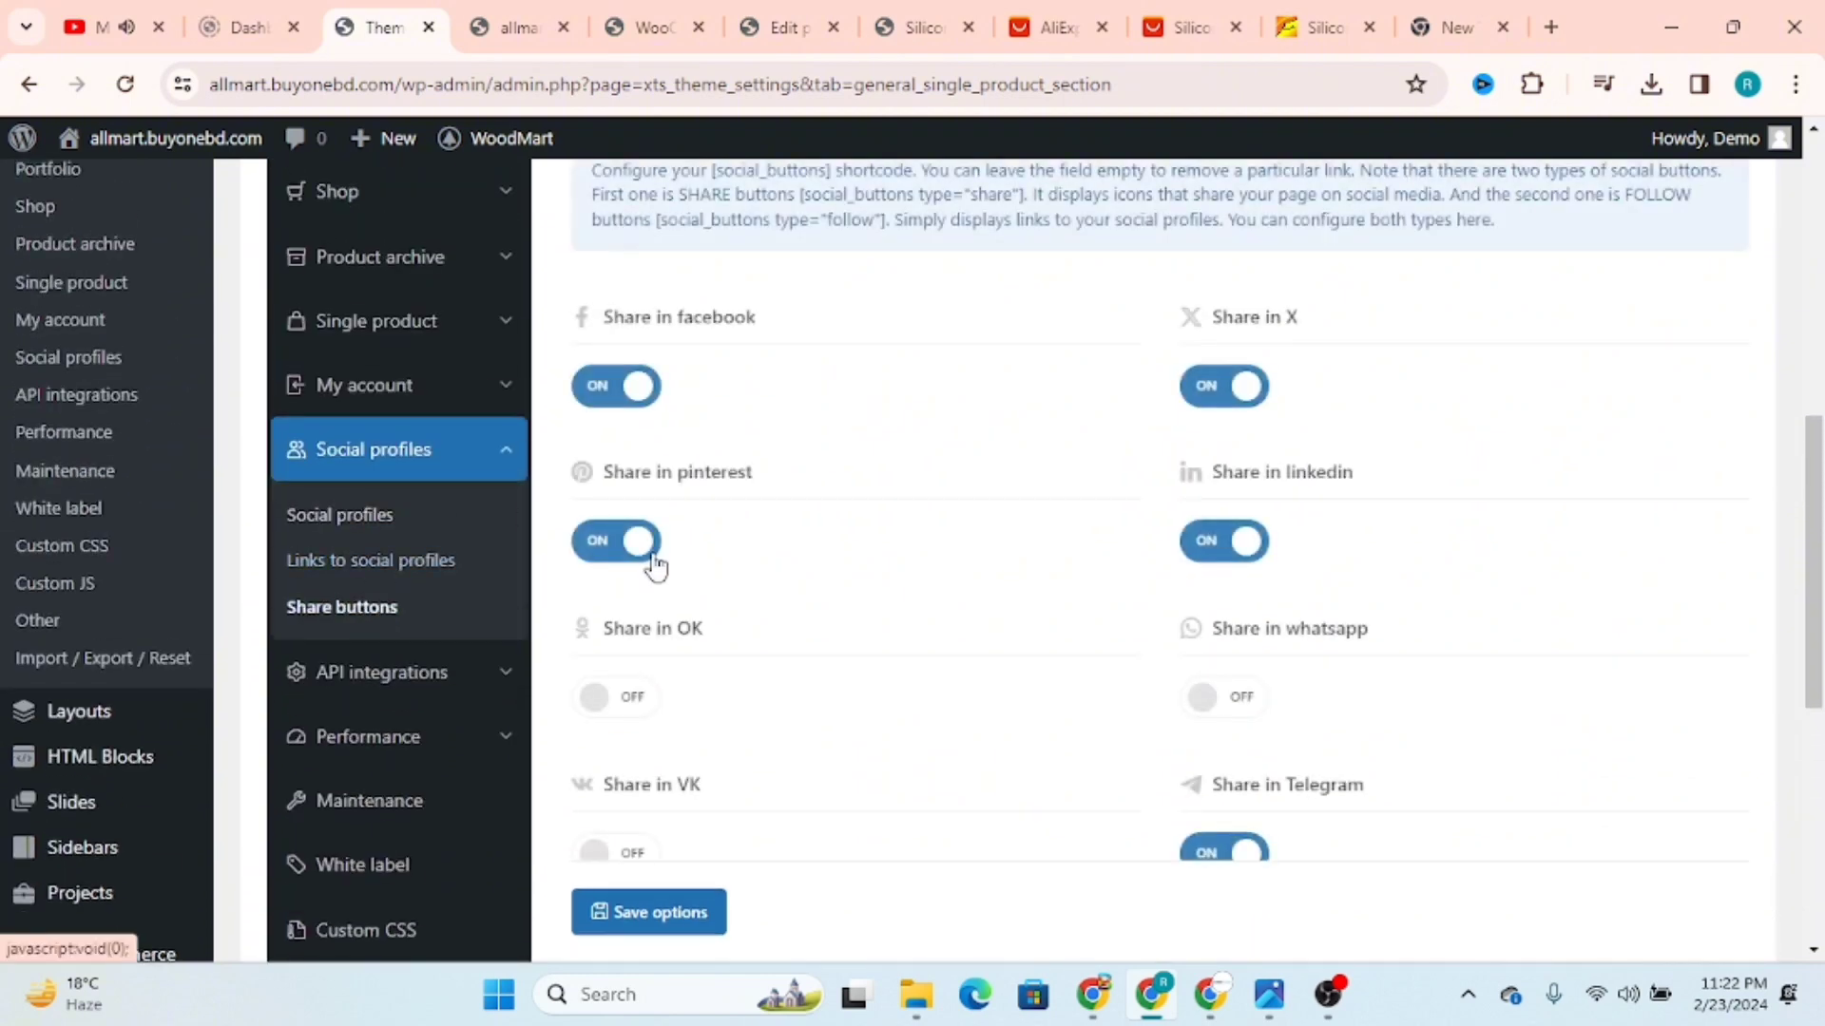
scroll(921, 480, "up", 1)
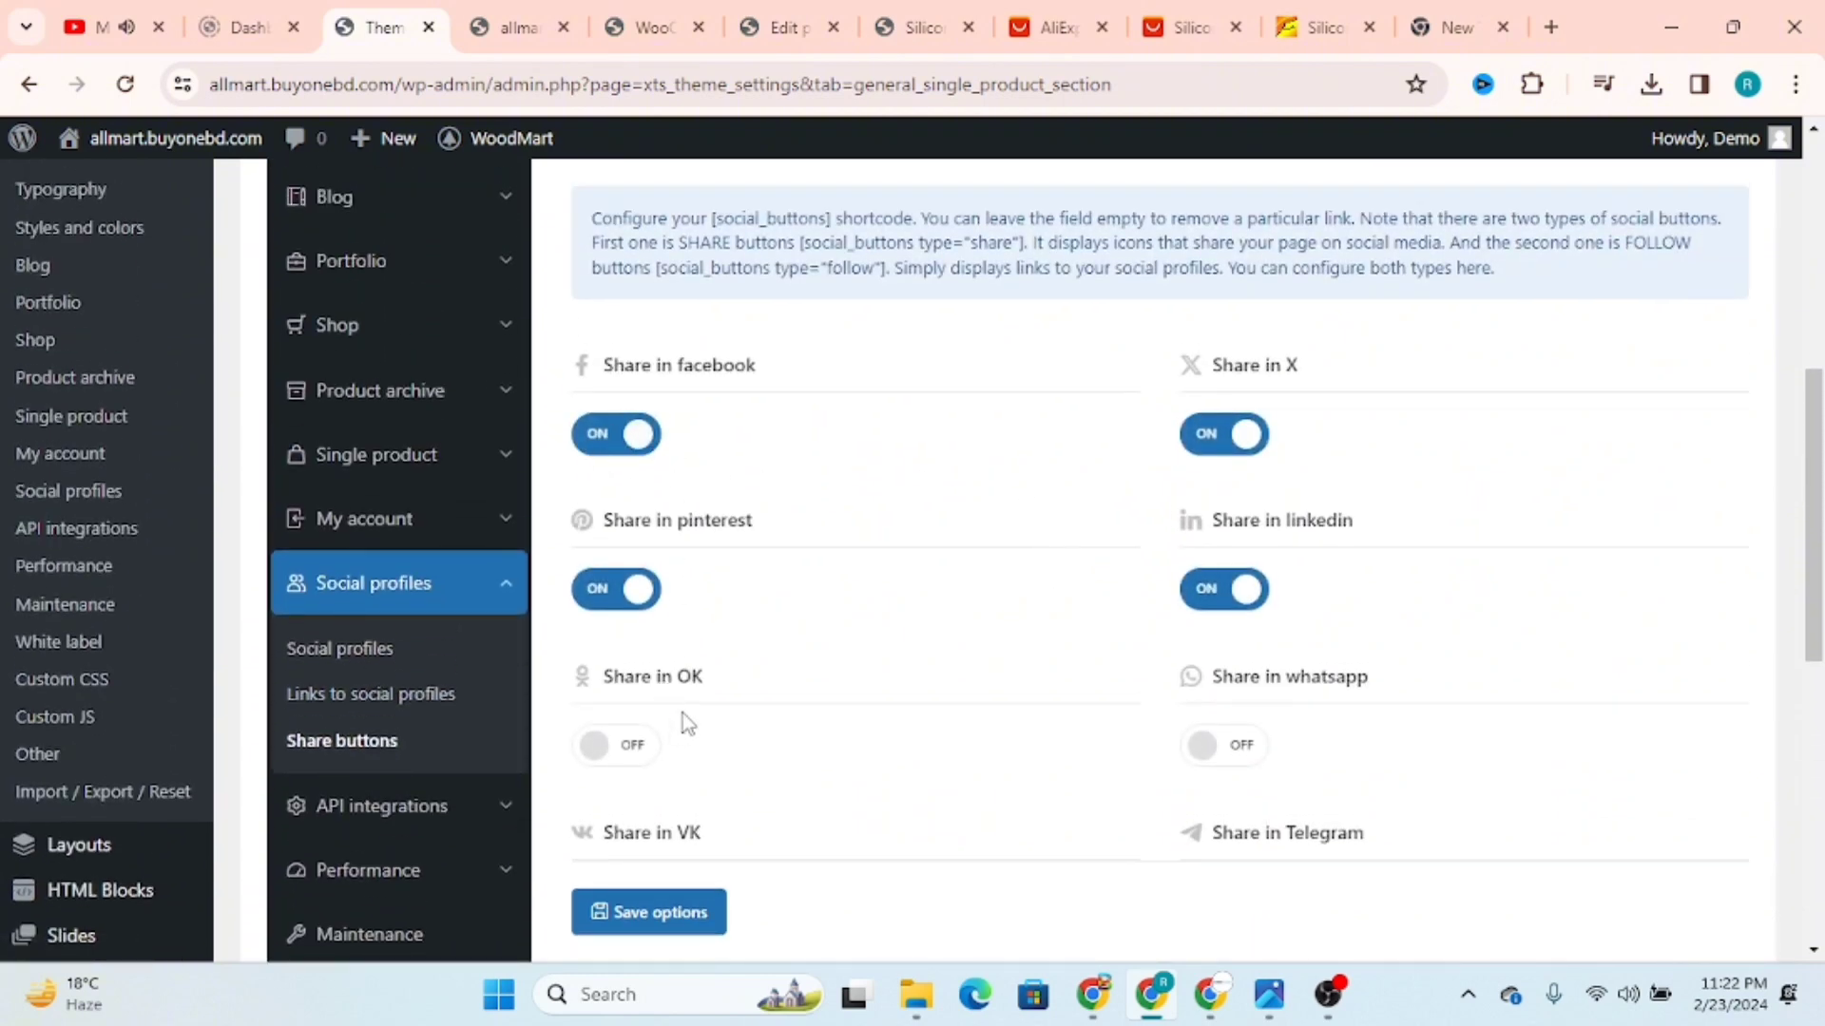
Step: Try switching the Pinterest and LinkedIn share buttons off, then restore both
left_click(631, 587)
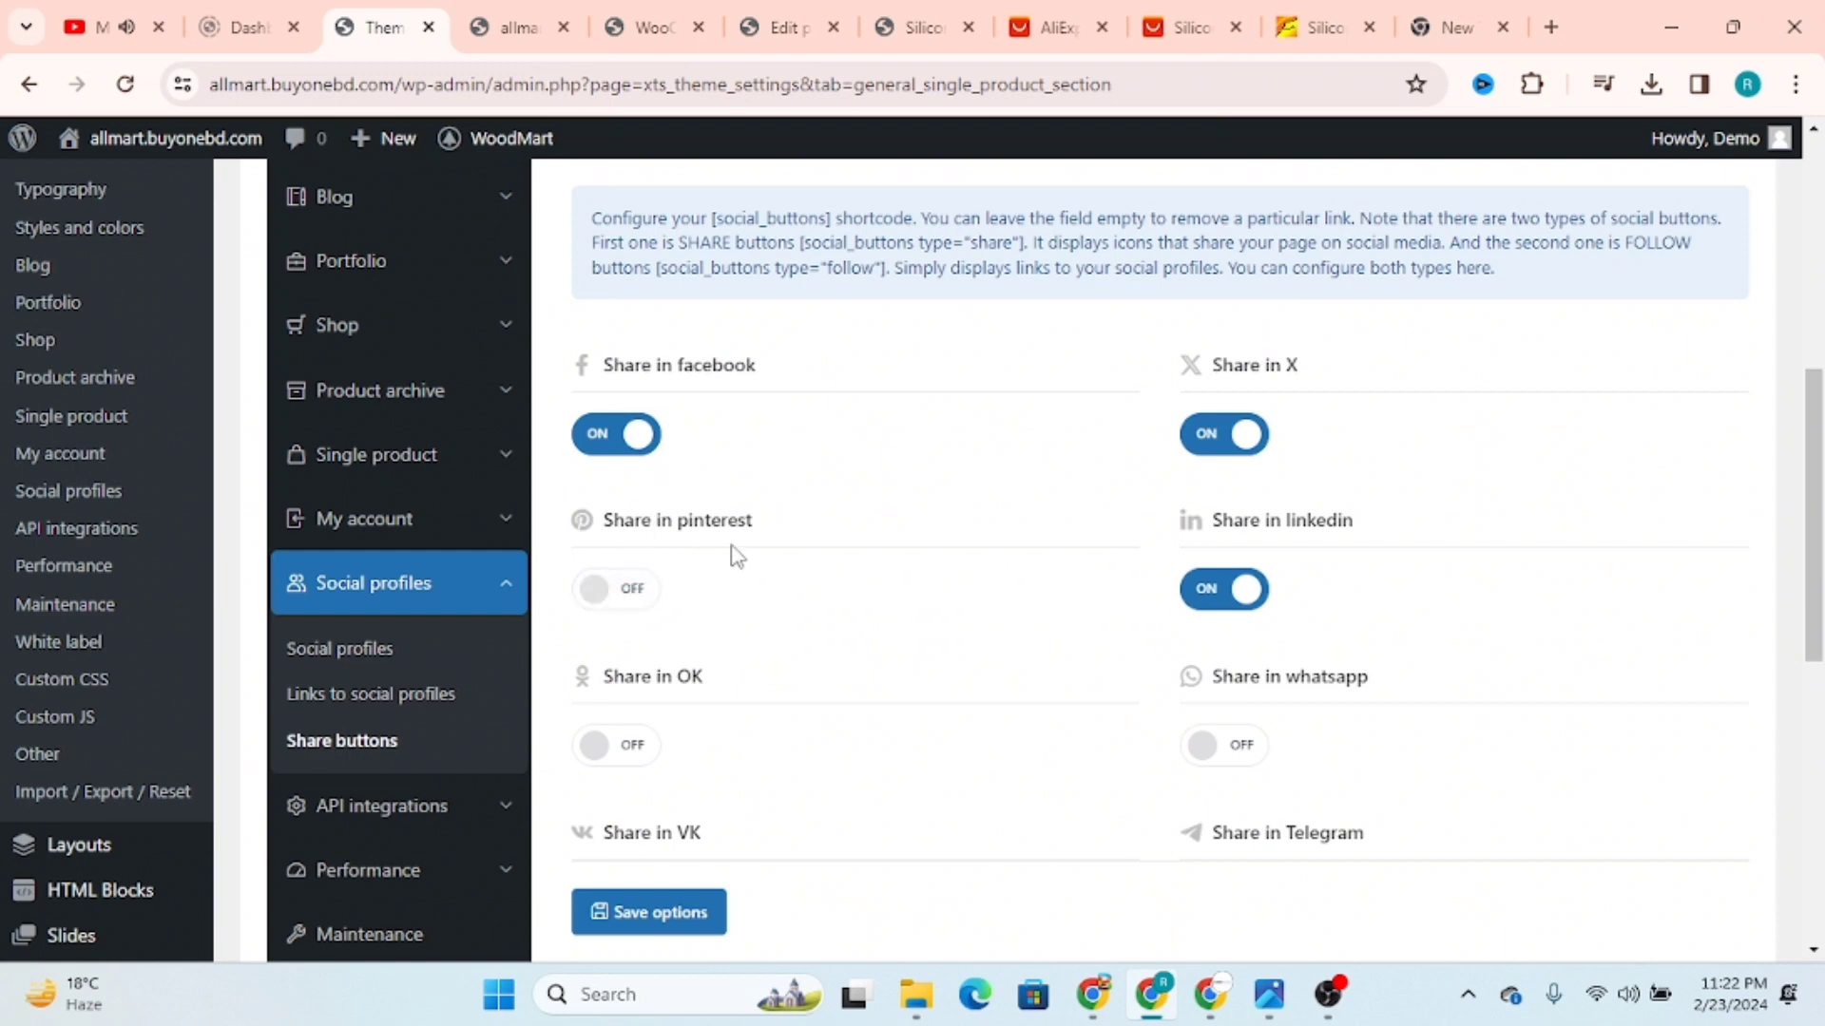
left_click(1224, 591)
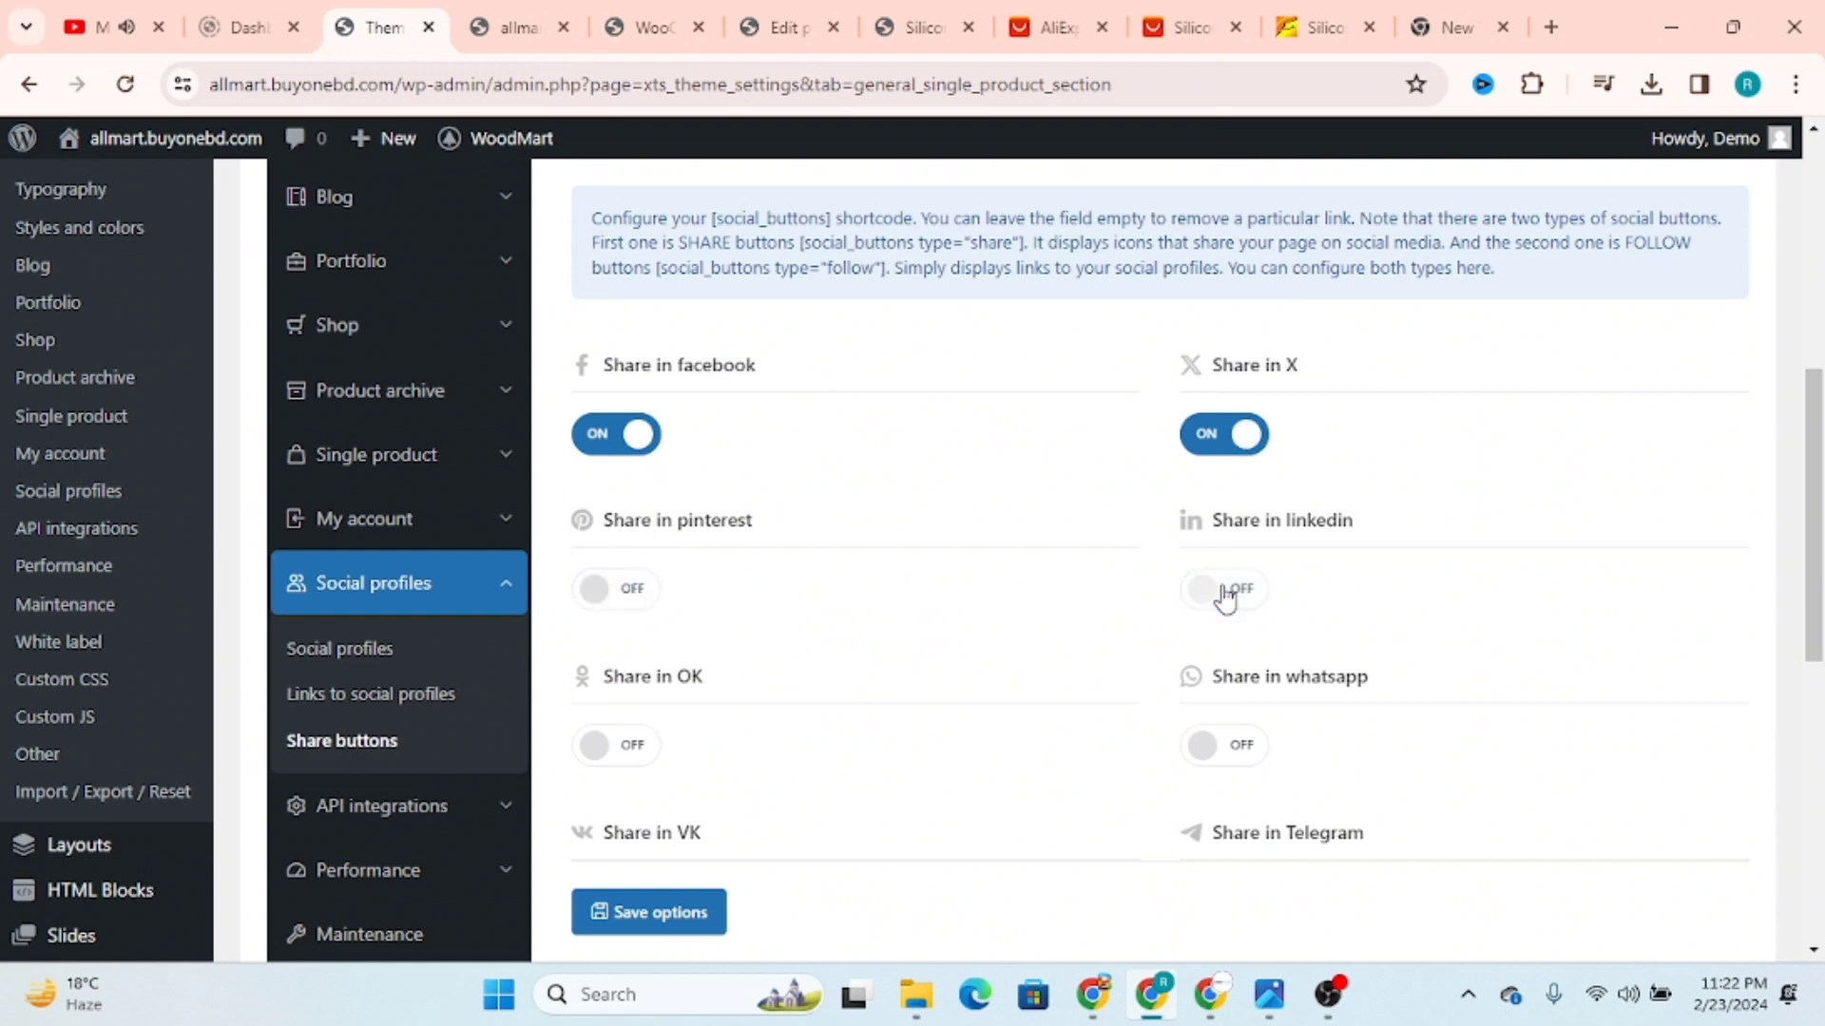
scroll(1220, 593, "down", 2)
scroll(1283, 731, "down", 2)
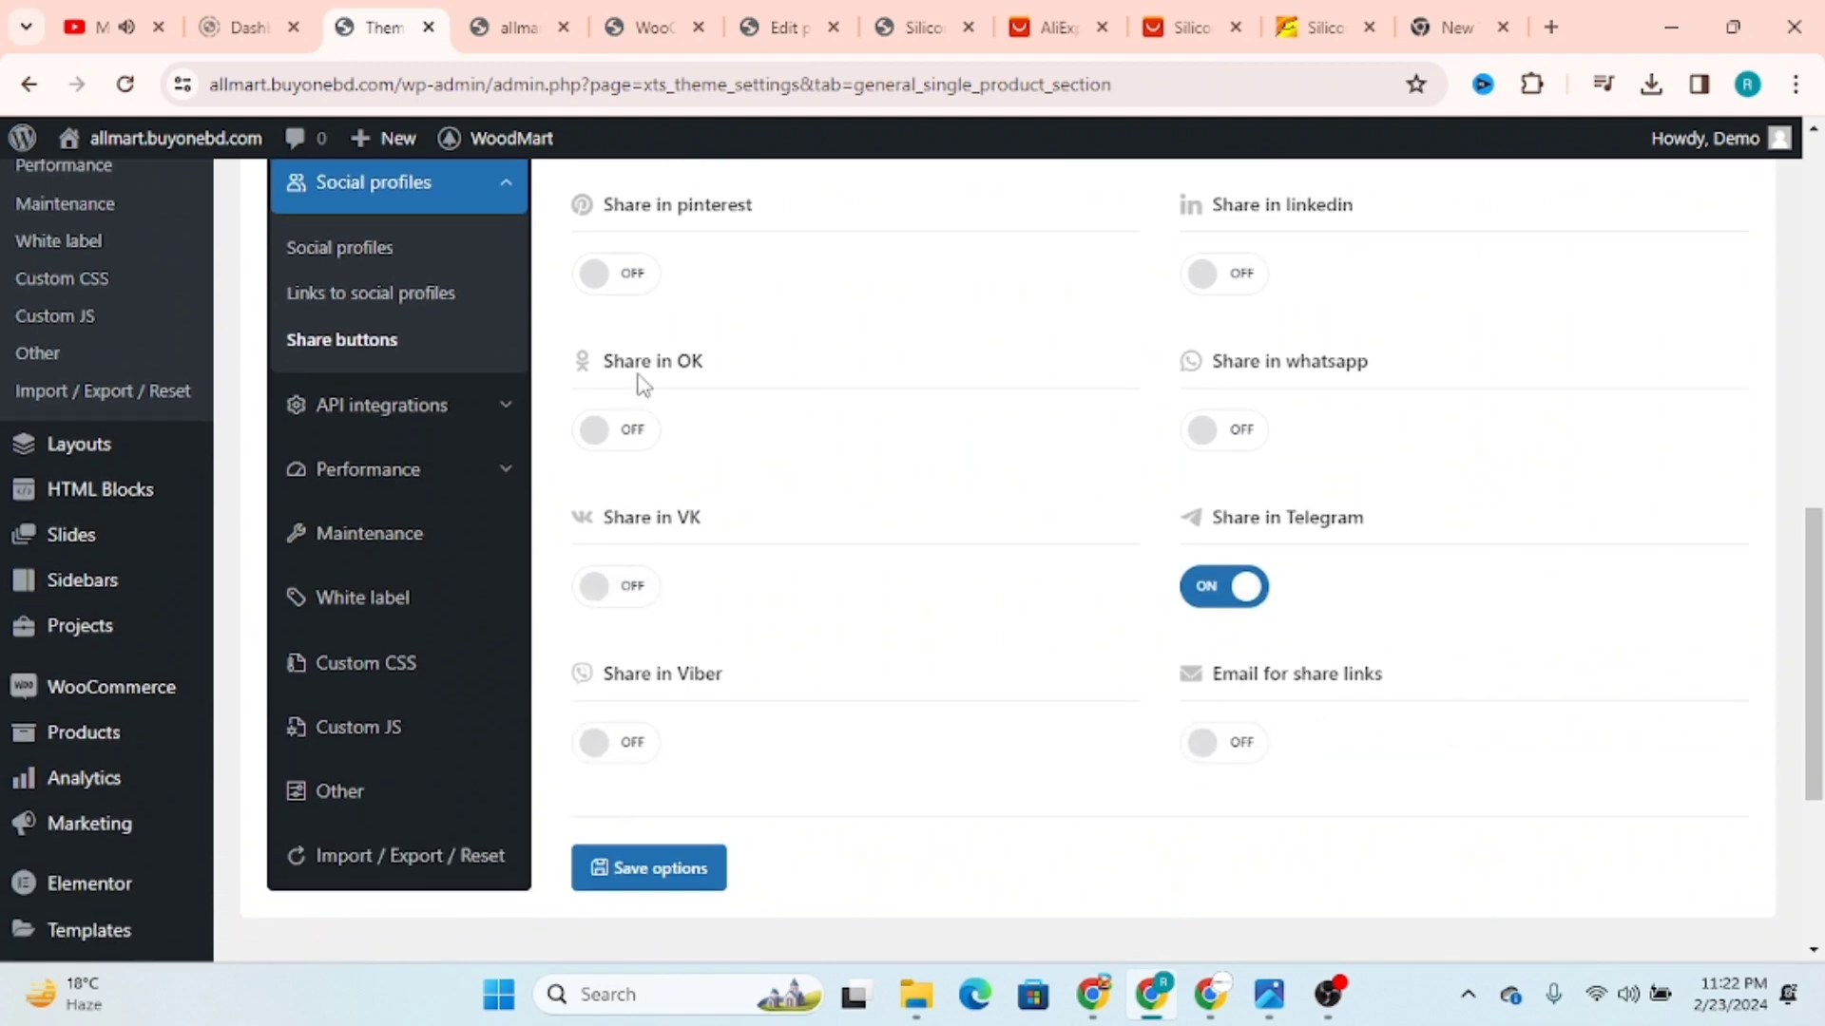
scroll(662, 340, "up", 3)
left_click(634, 543)
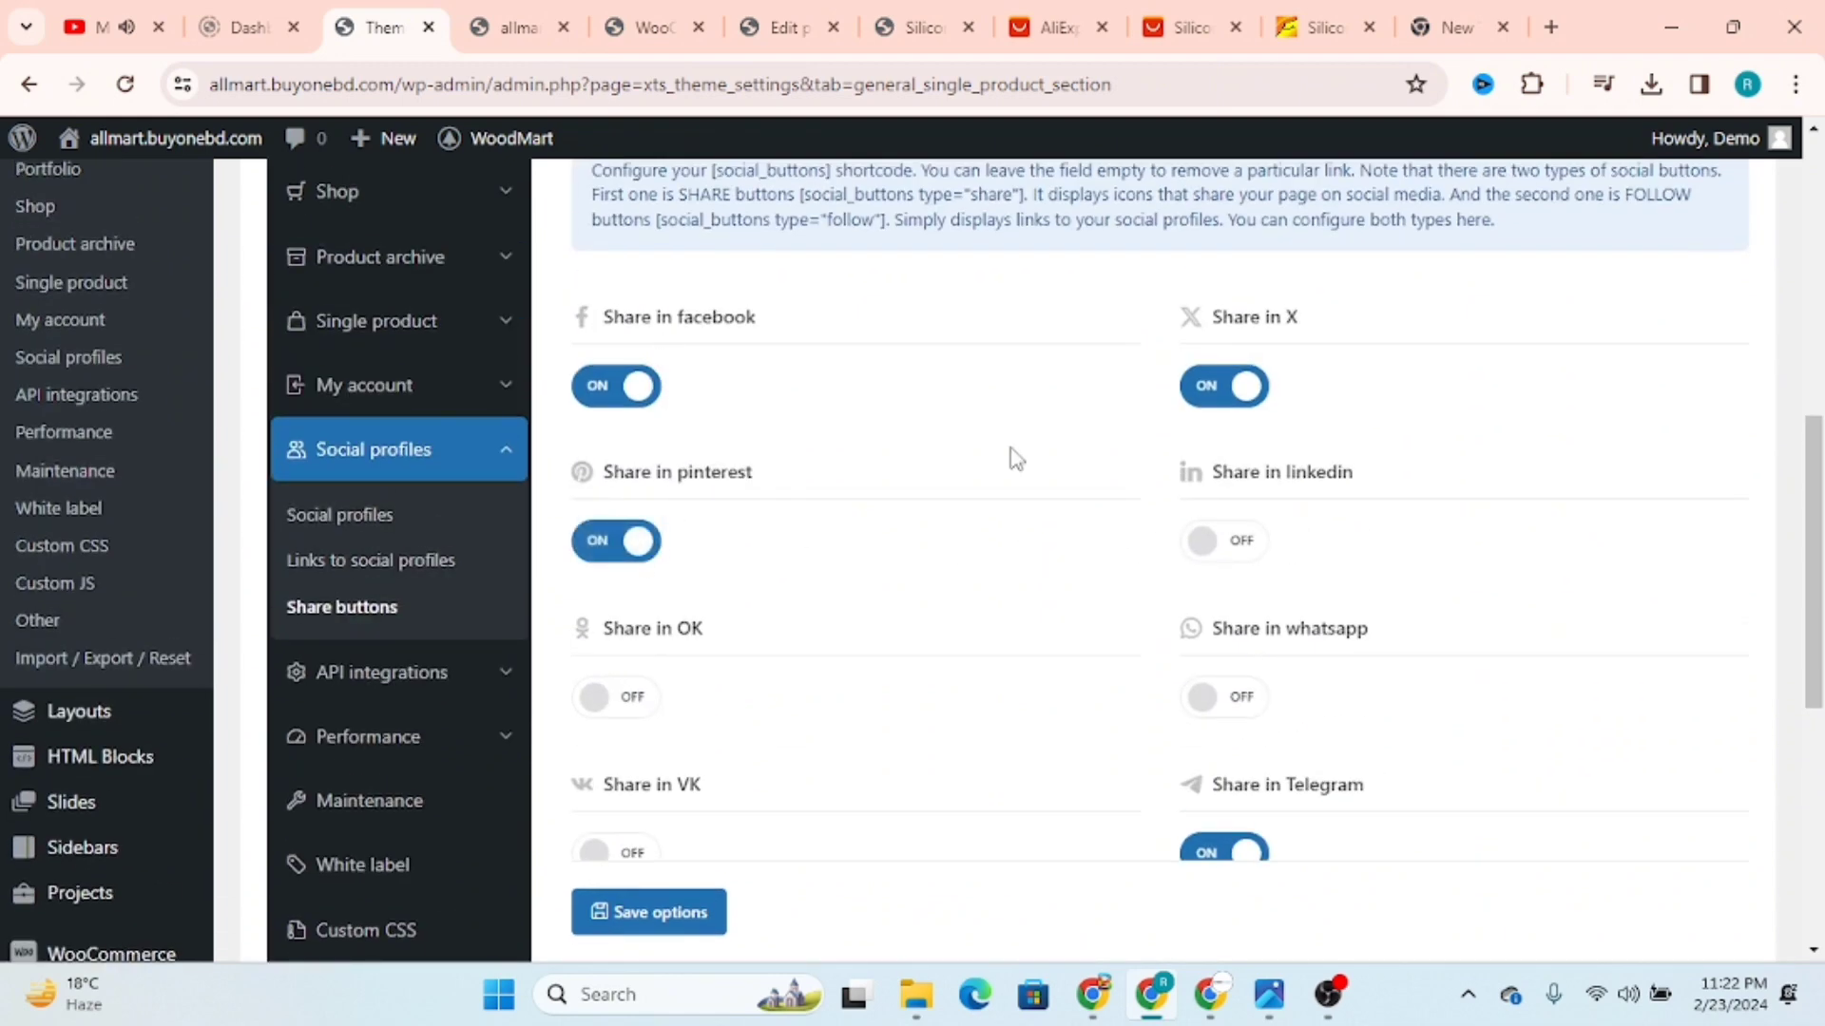
left_click(1248, 561)
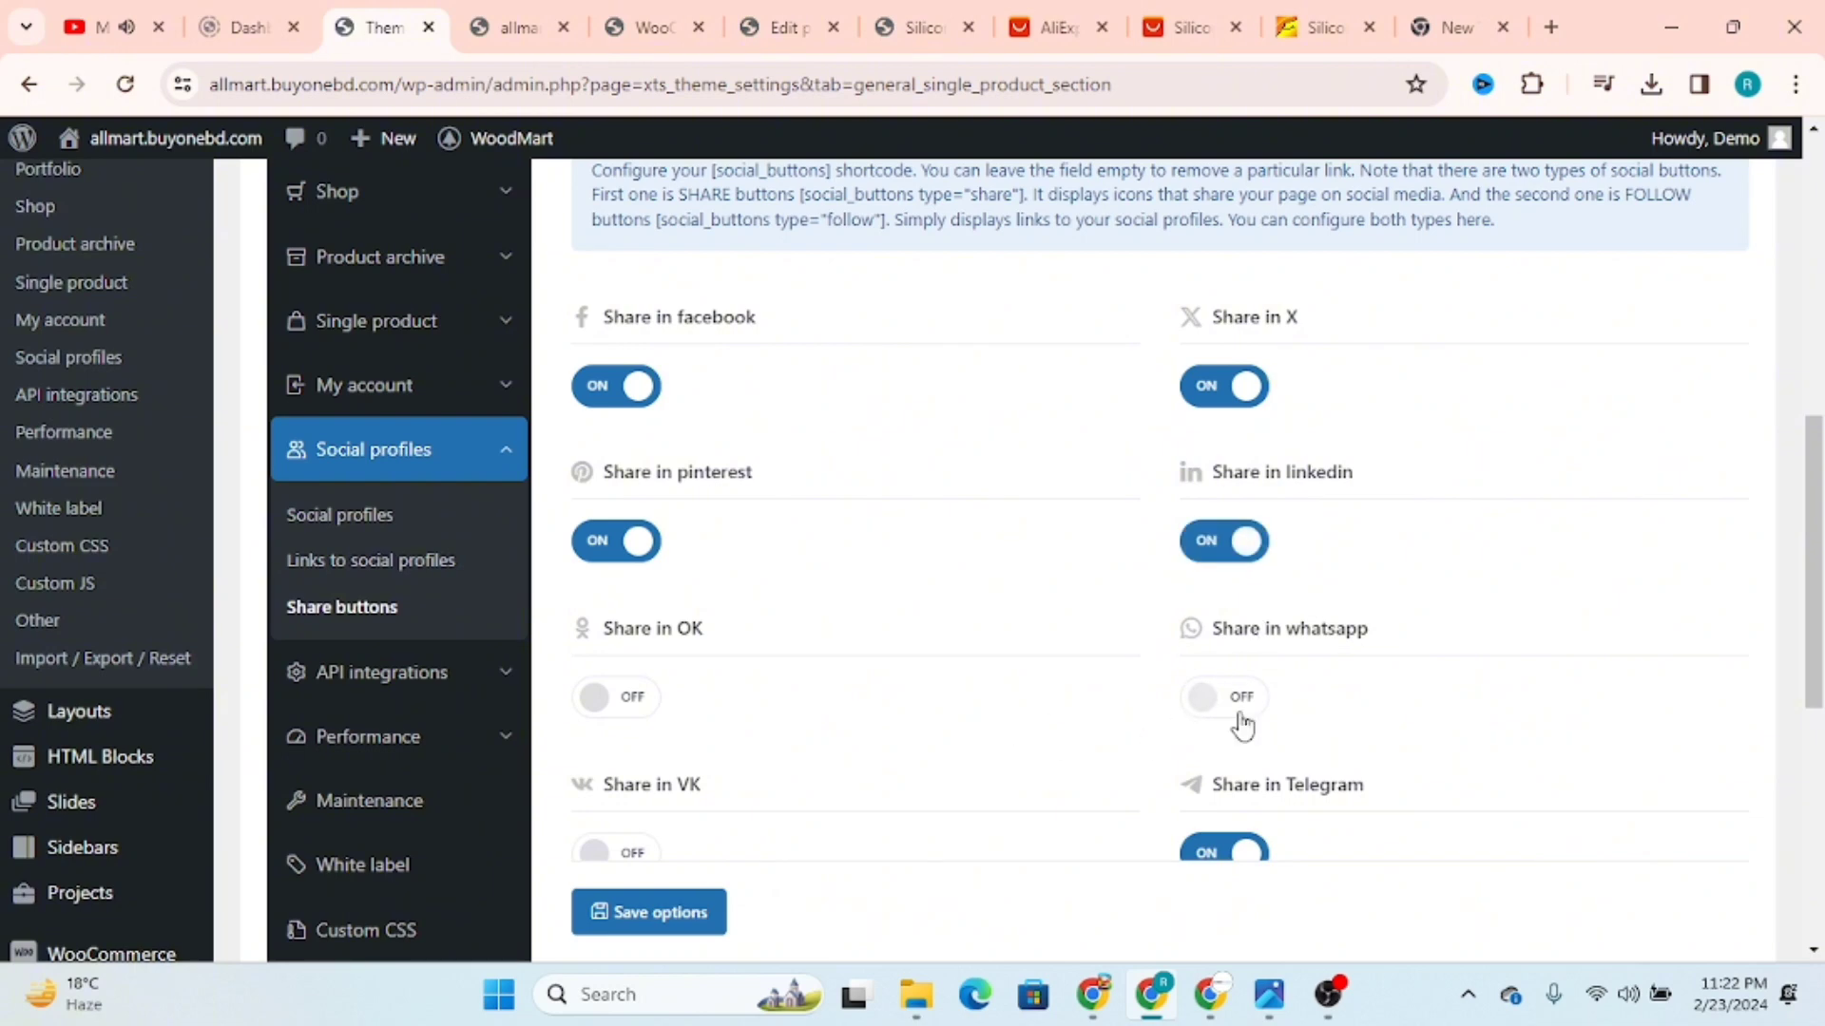
Step: Turn on the WhatsApp share button and save the theme options
left_click(1239, 713)
scroll(951, 751, "down", 3)
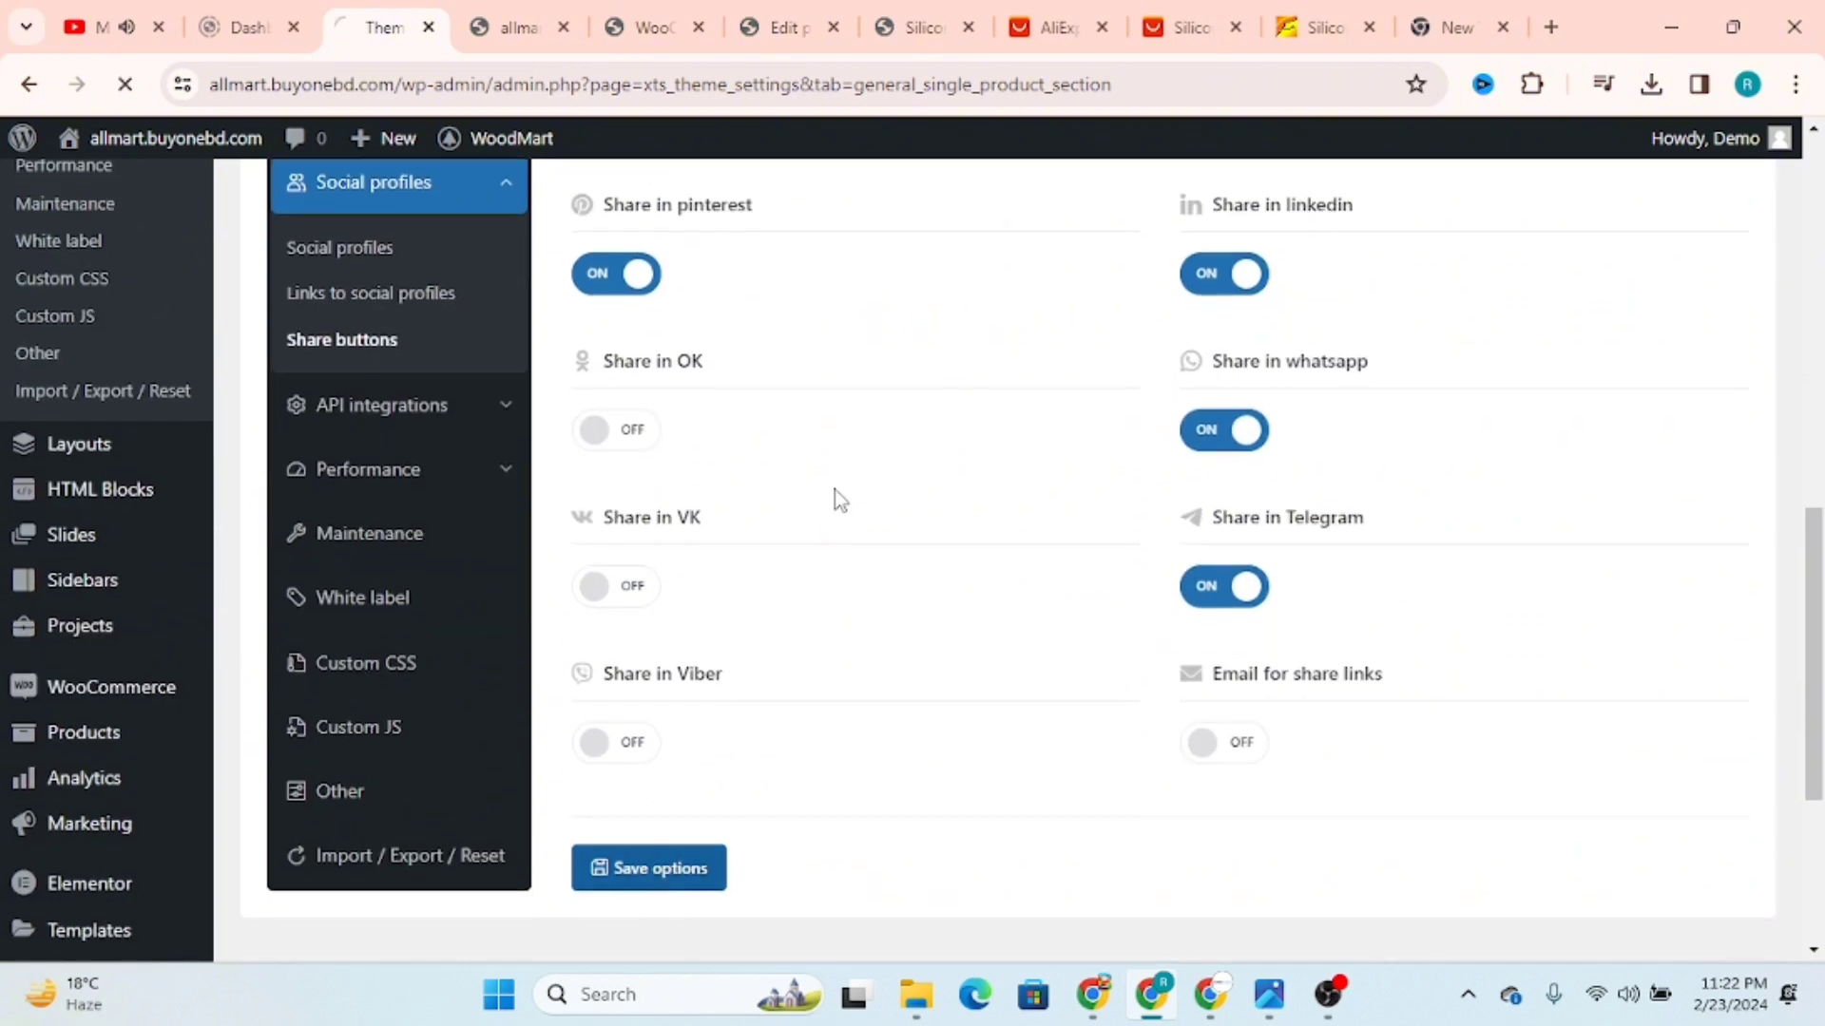
Step: Check the share links and the product image area on the strap's store page
left_click(917, 26)
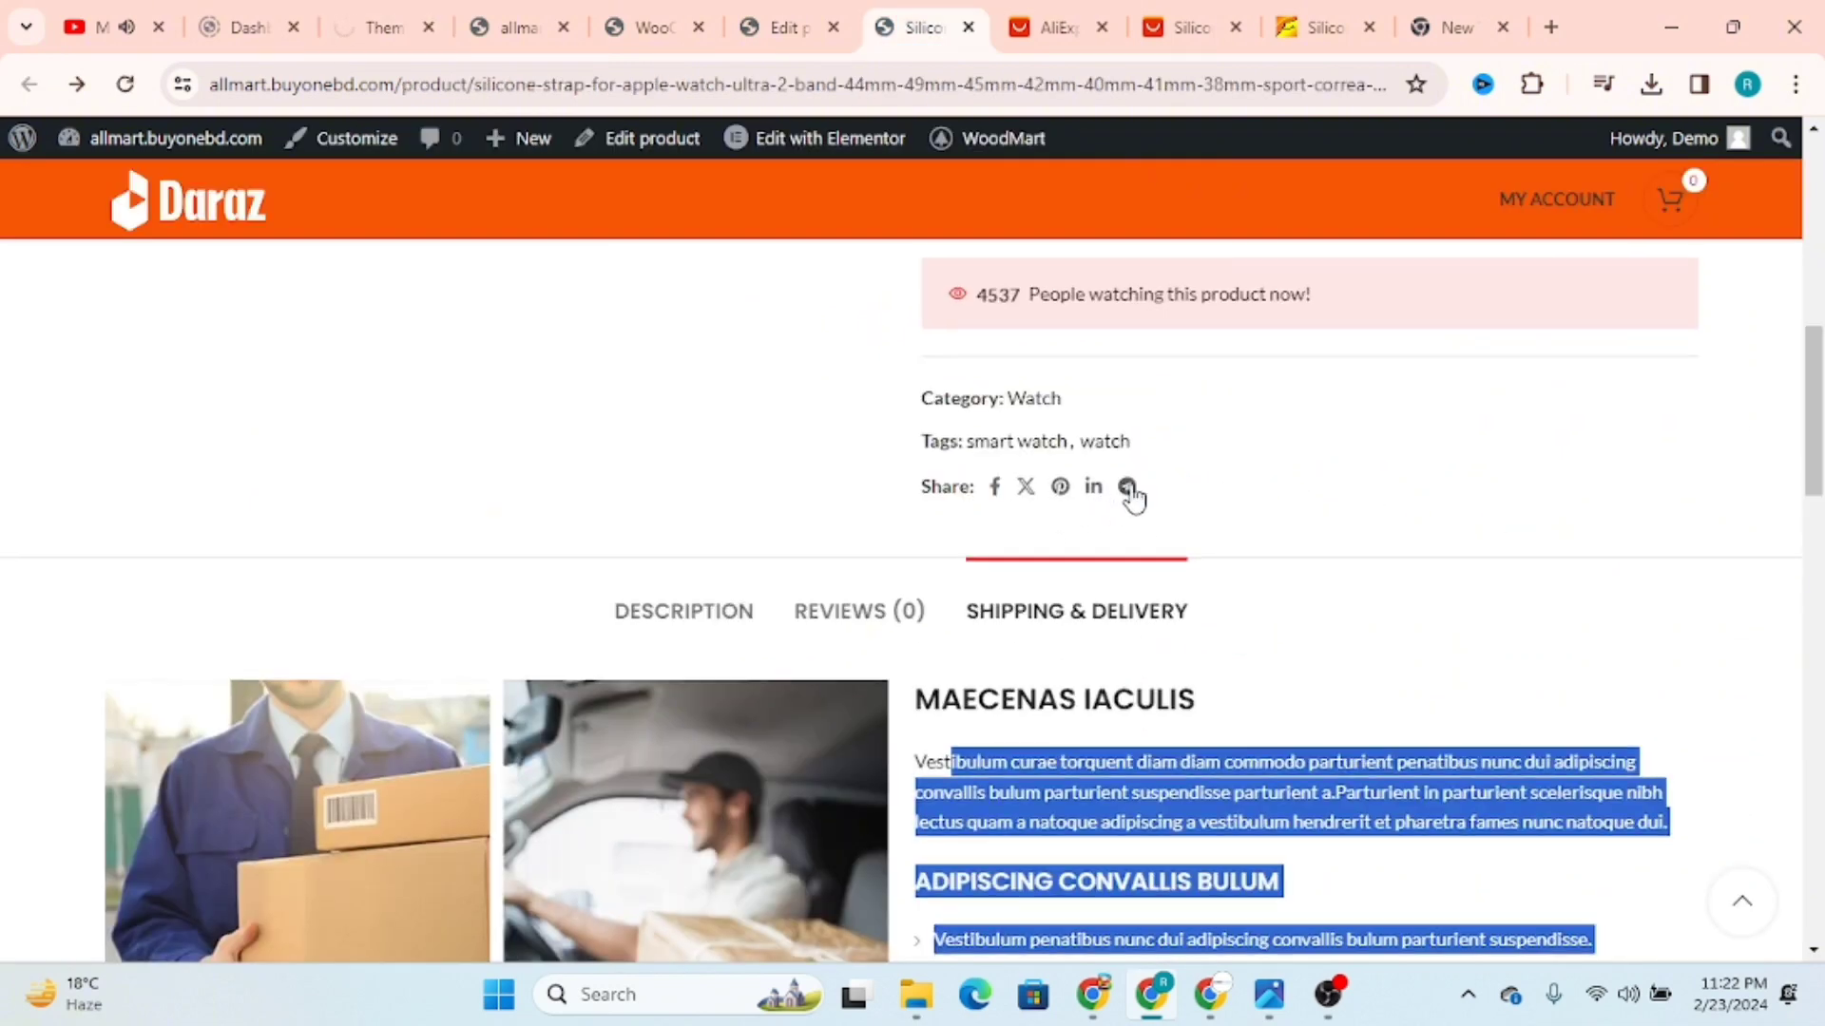
scroll(1121, 513, "down", 6)
scroll(1123, 518, "up", 4)
scroll(1123, 519, "up", 10)
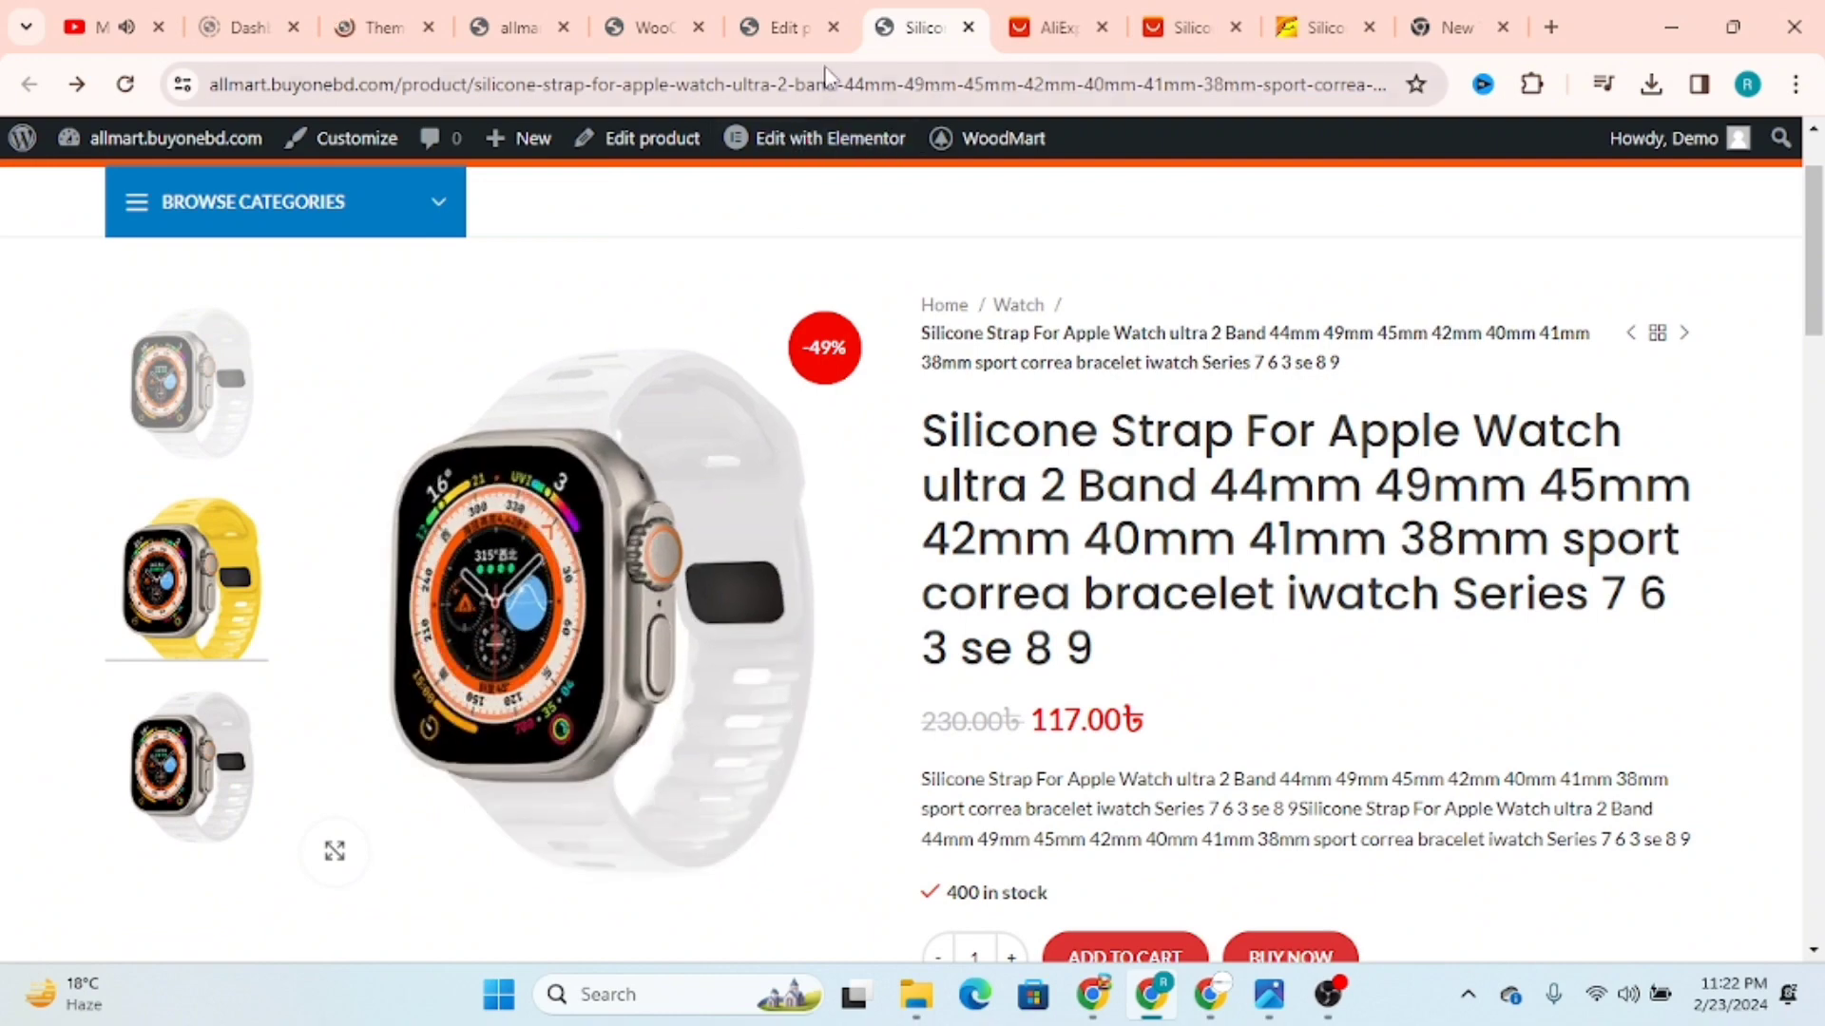
Step: In the product editor, choose YouTube as the video source for the main product image's gallery video
left_click(781, 23)
scroll(968, 516, "up", 1)
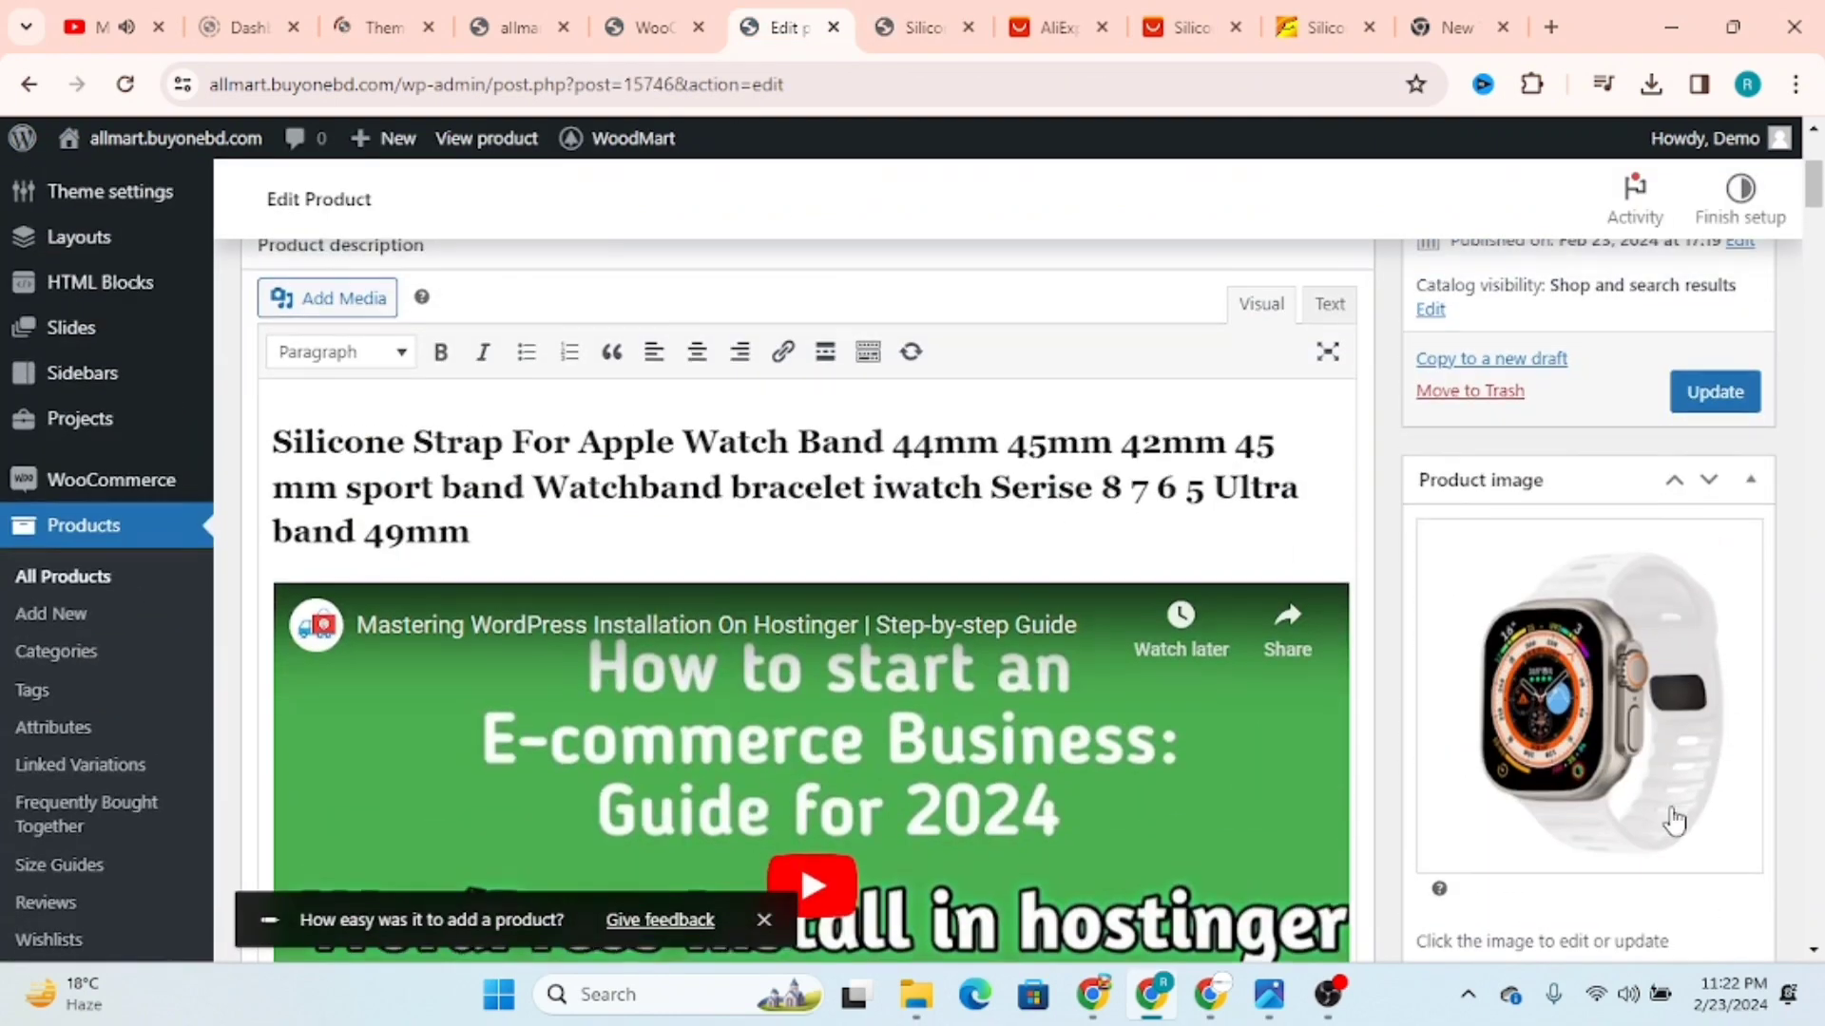
scroll(1521, 803, "down", 3)
left_click(1488, 791)
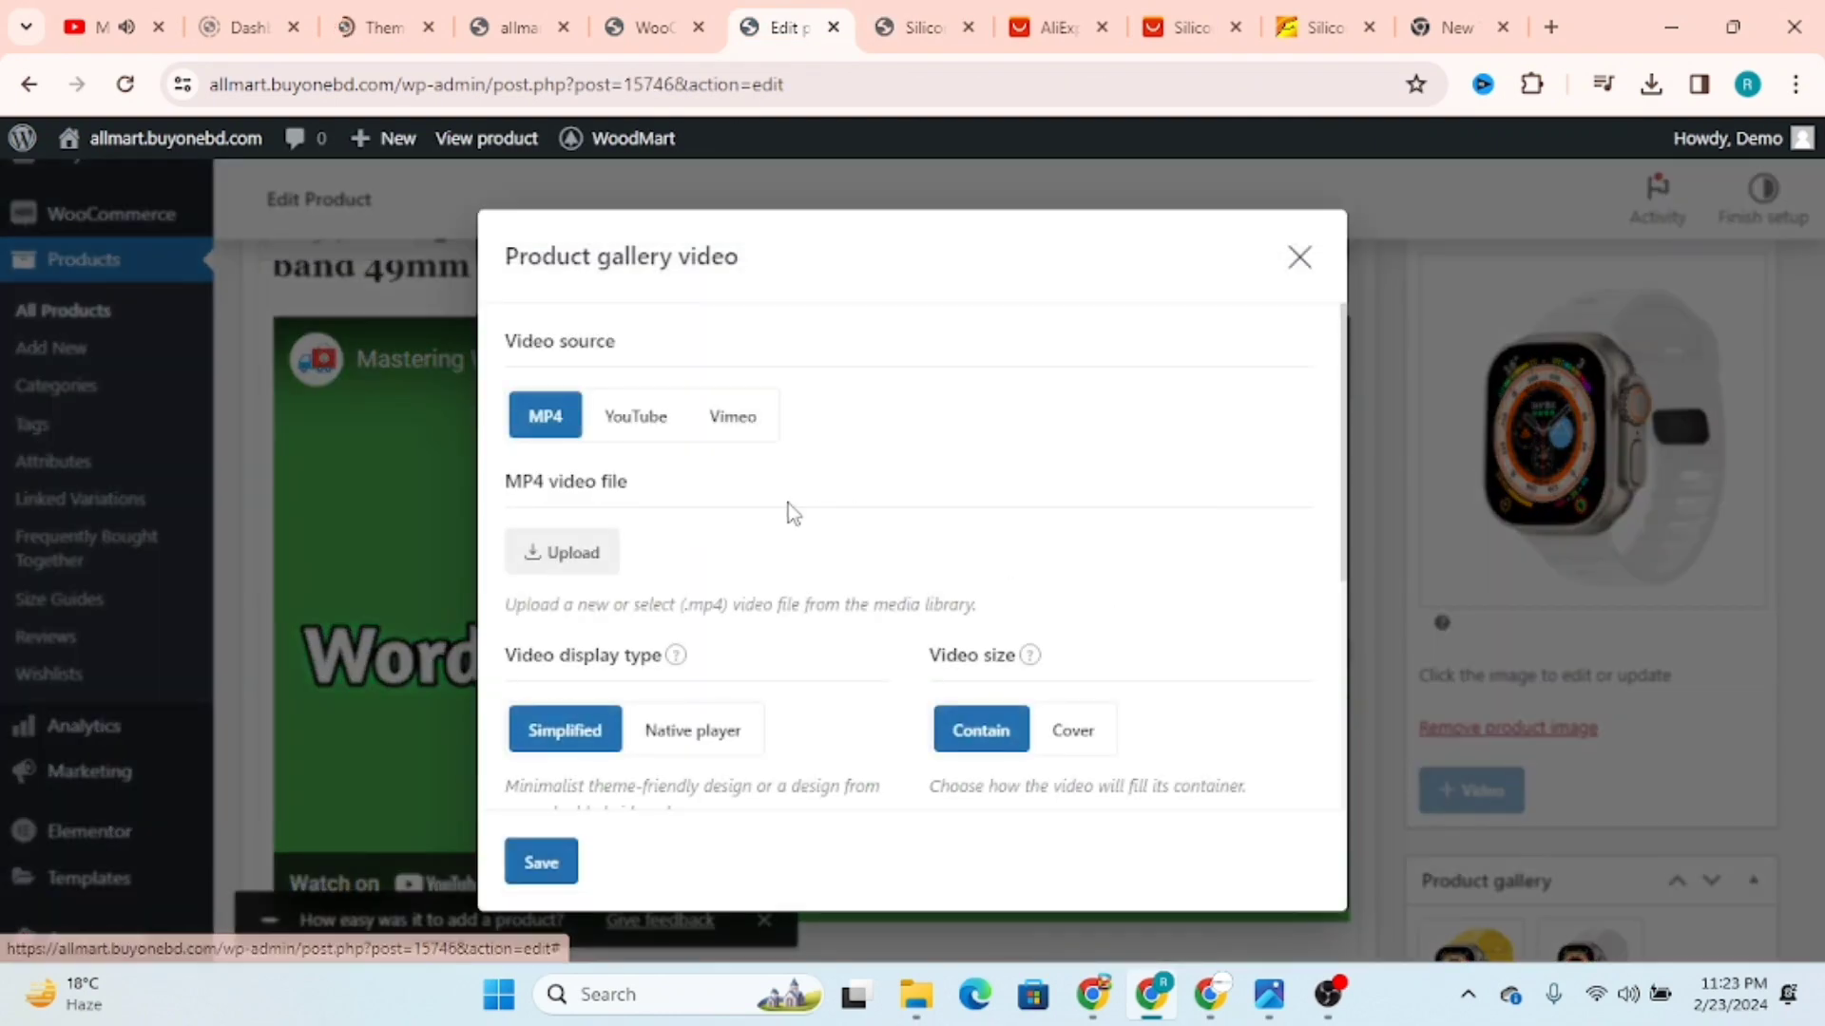
left_click(635, 418)
left_click(623, 558)
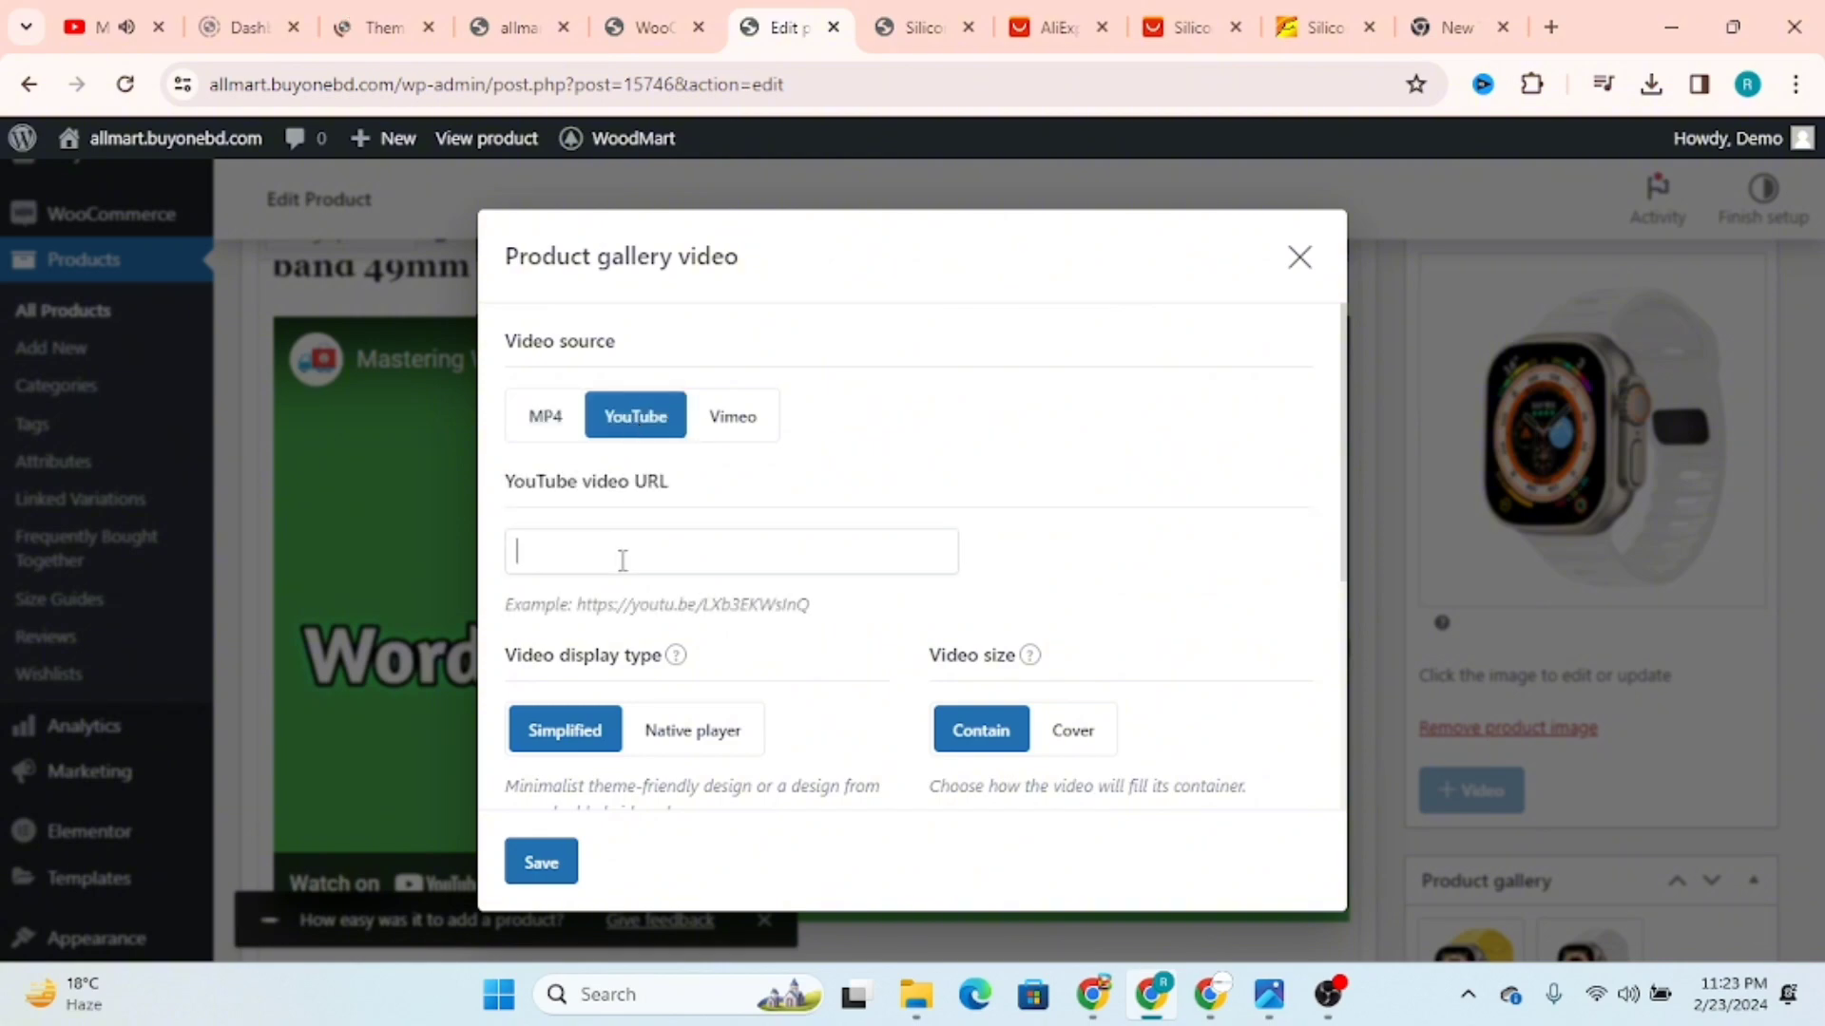
left_click(1300, 257)
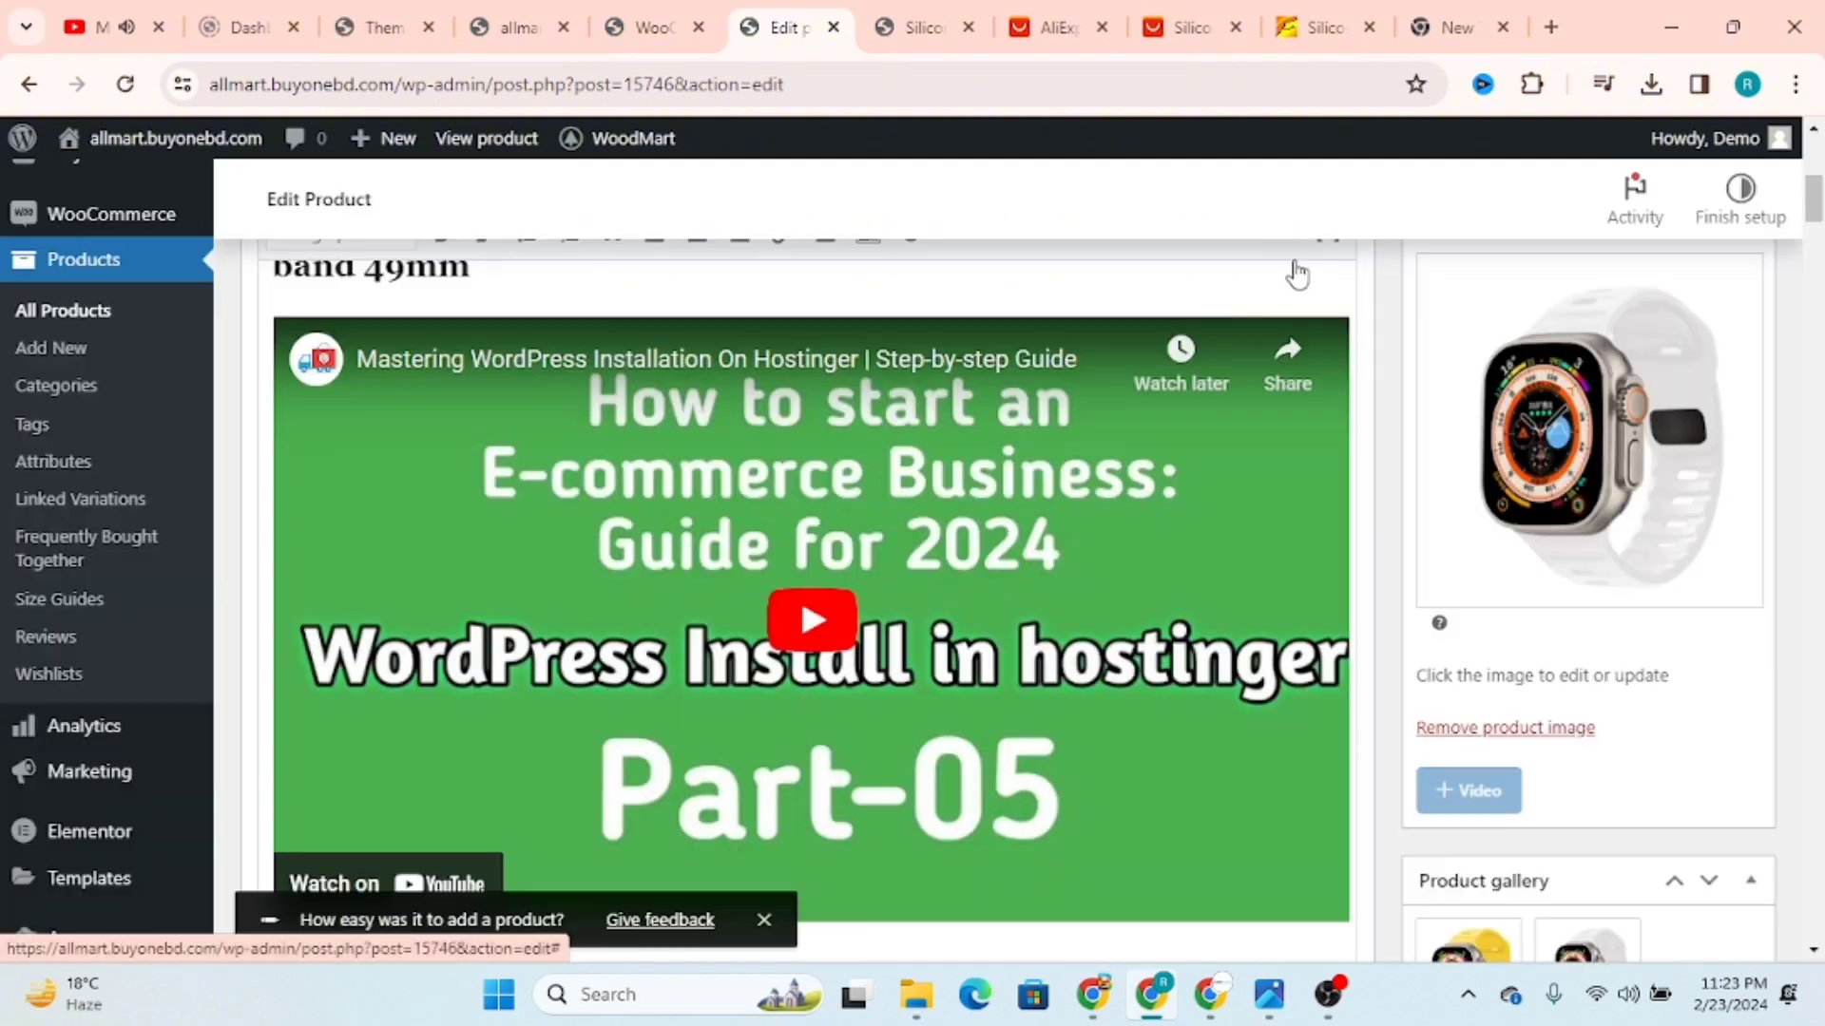
Step: Switch to YouTube and copy the share link of the WordPress installation on Hostinger video
left_click(171, 11)
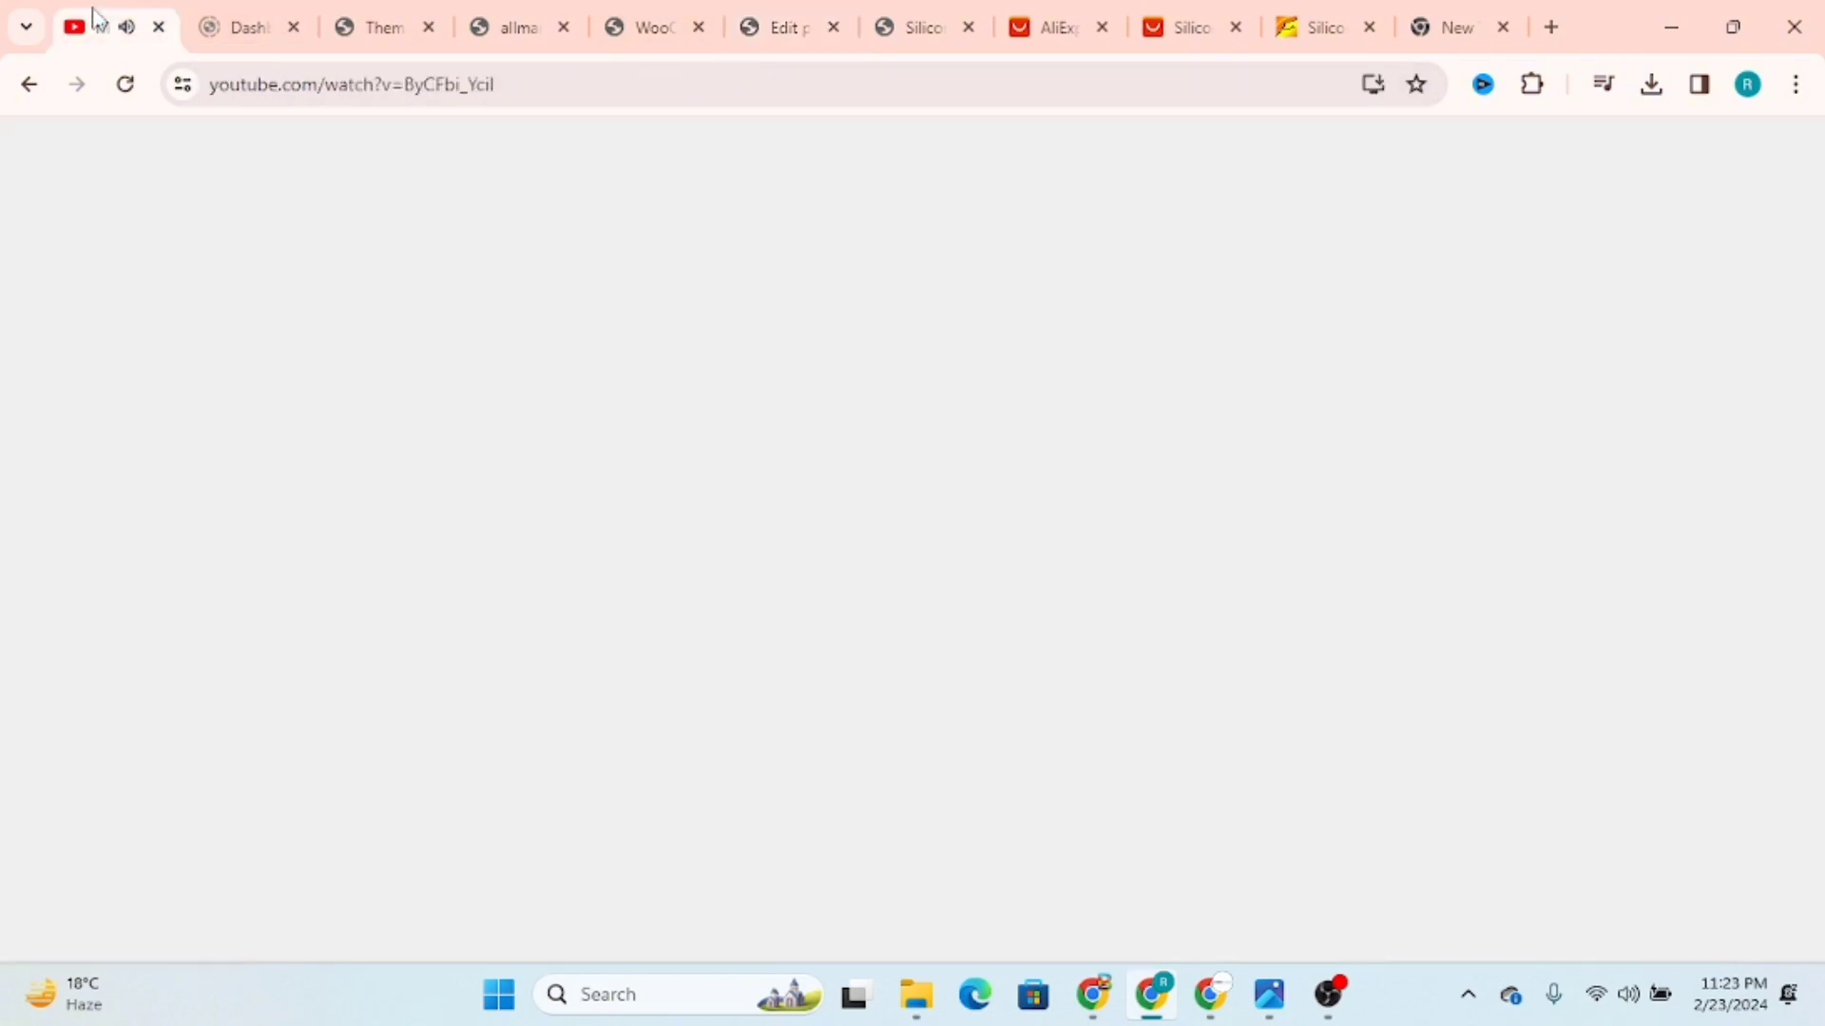
left_click(980, 693)
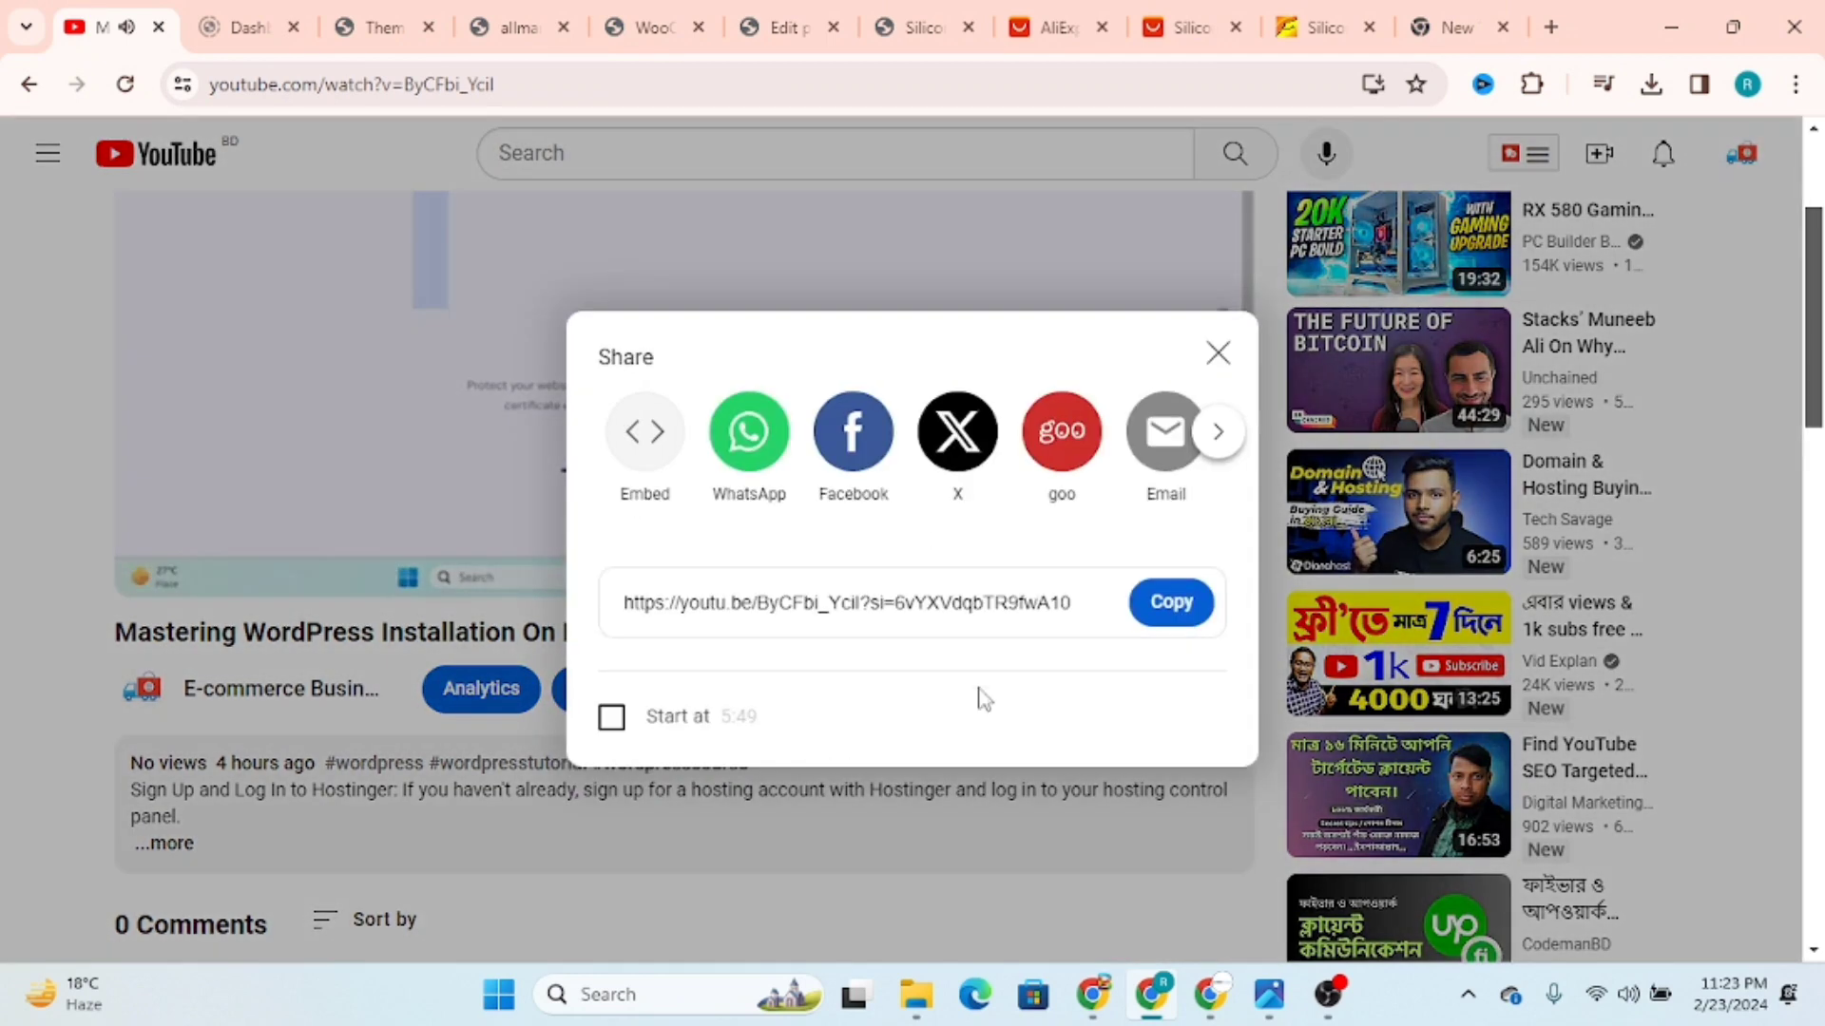
left_click(1171, 602)
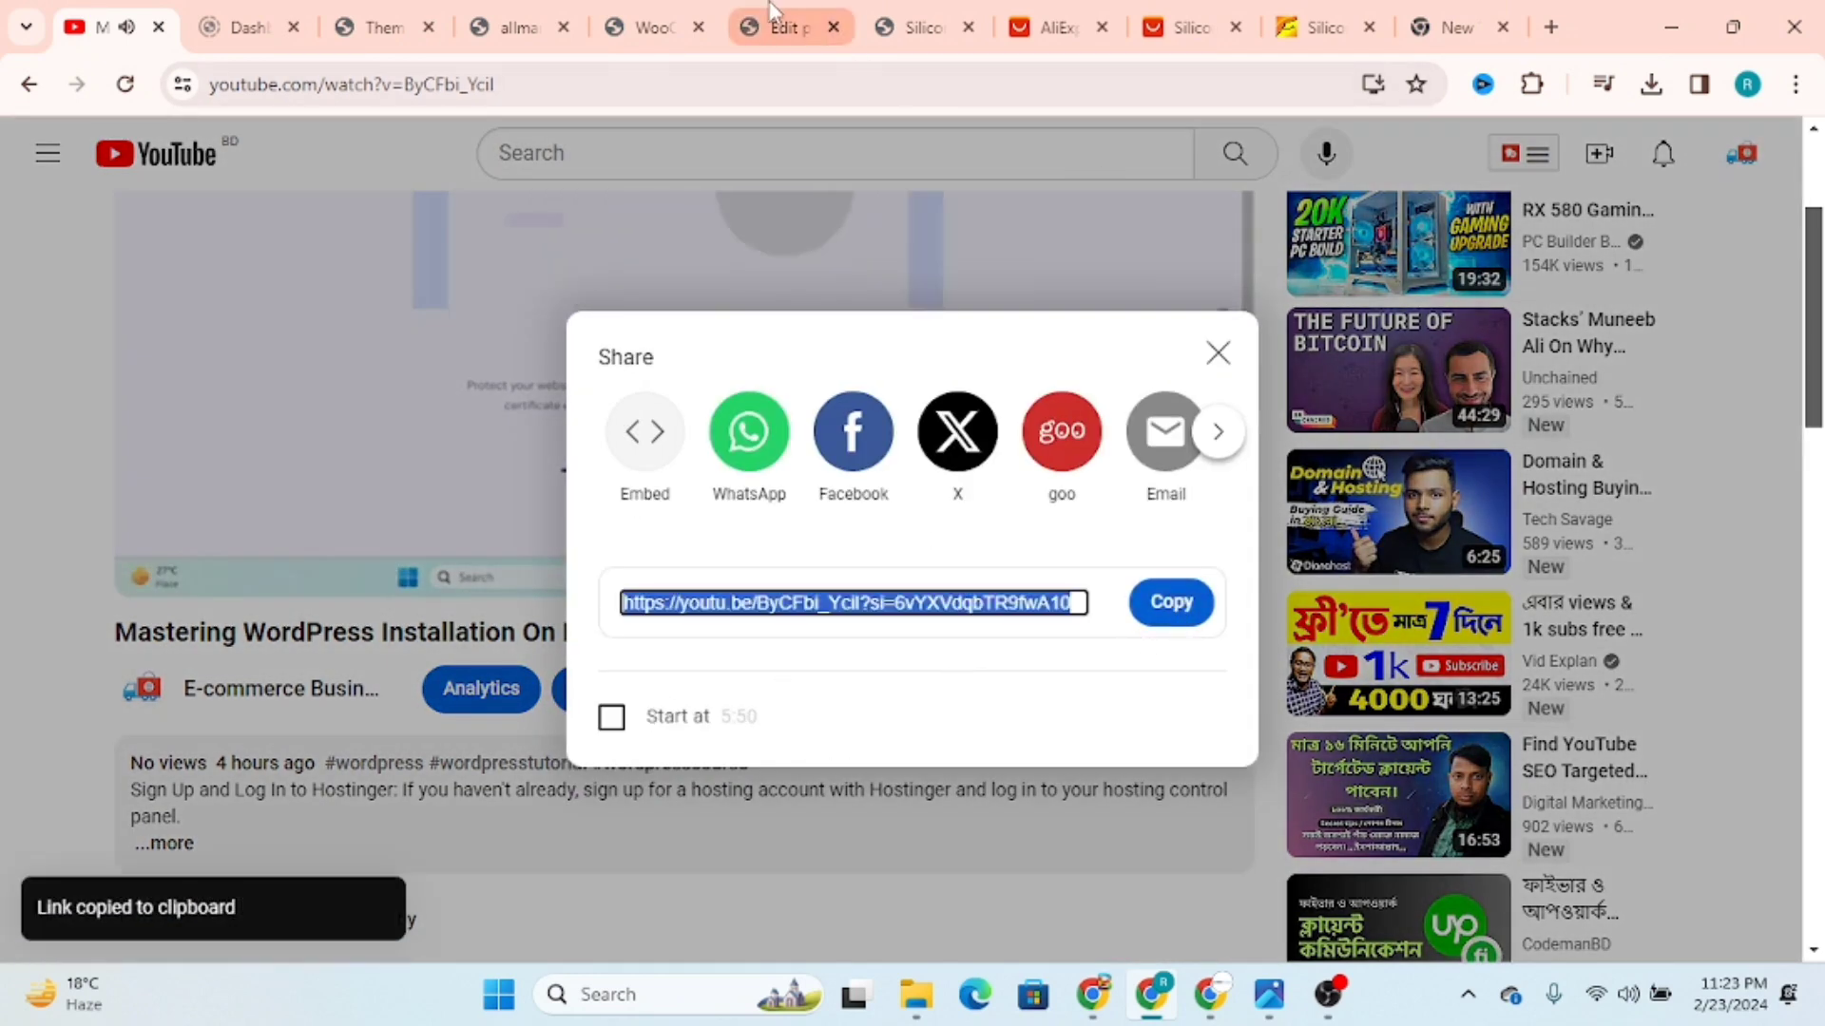
Step: Save the copied YouTube link as the product image's gallery video URL and update the product
left_click(771, 29)
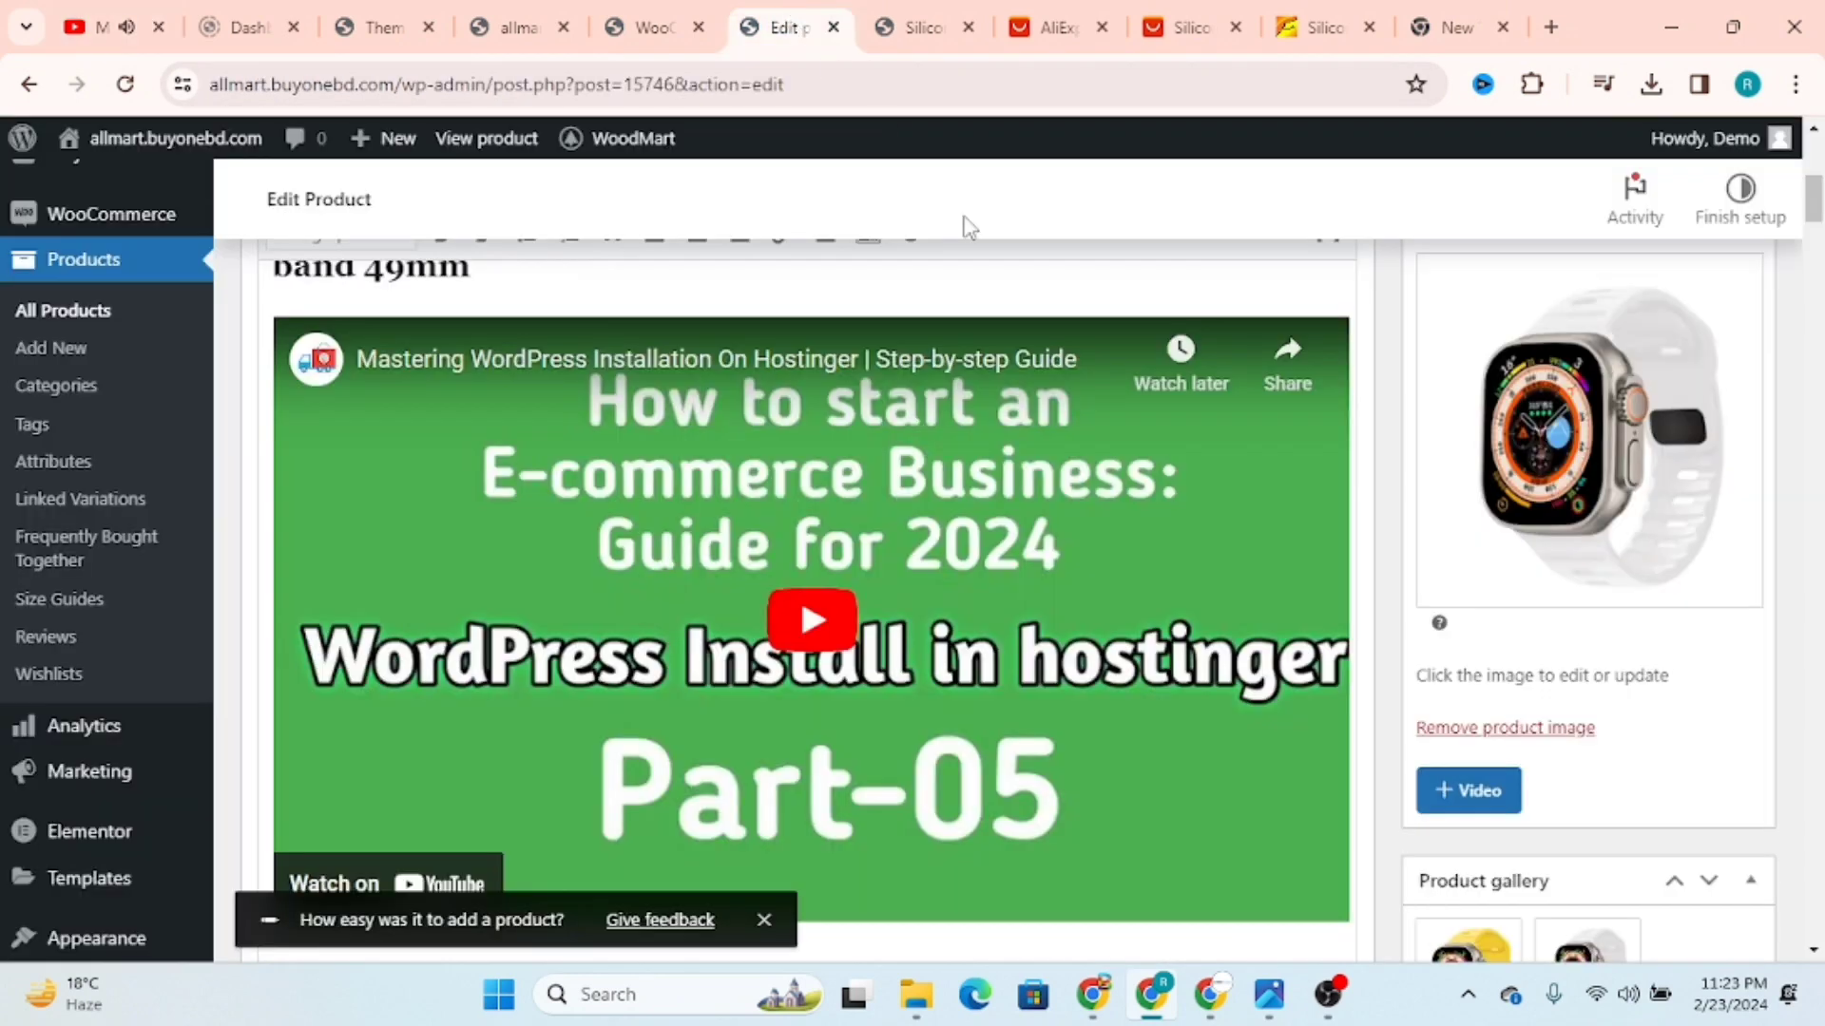
left_click(1471, 790)
left_click(606, 552)
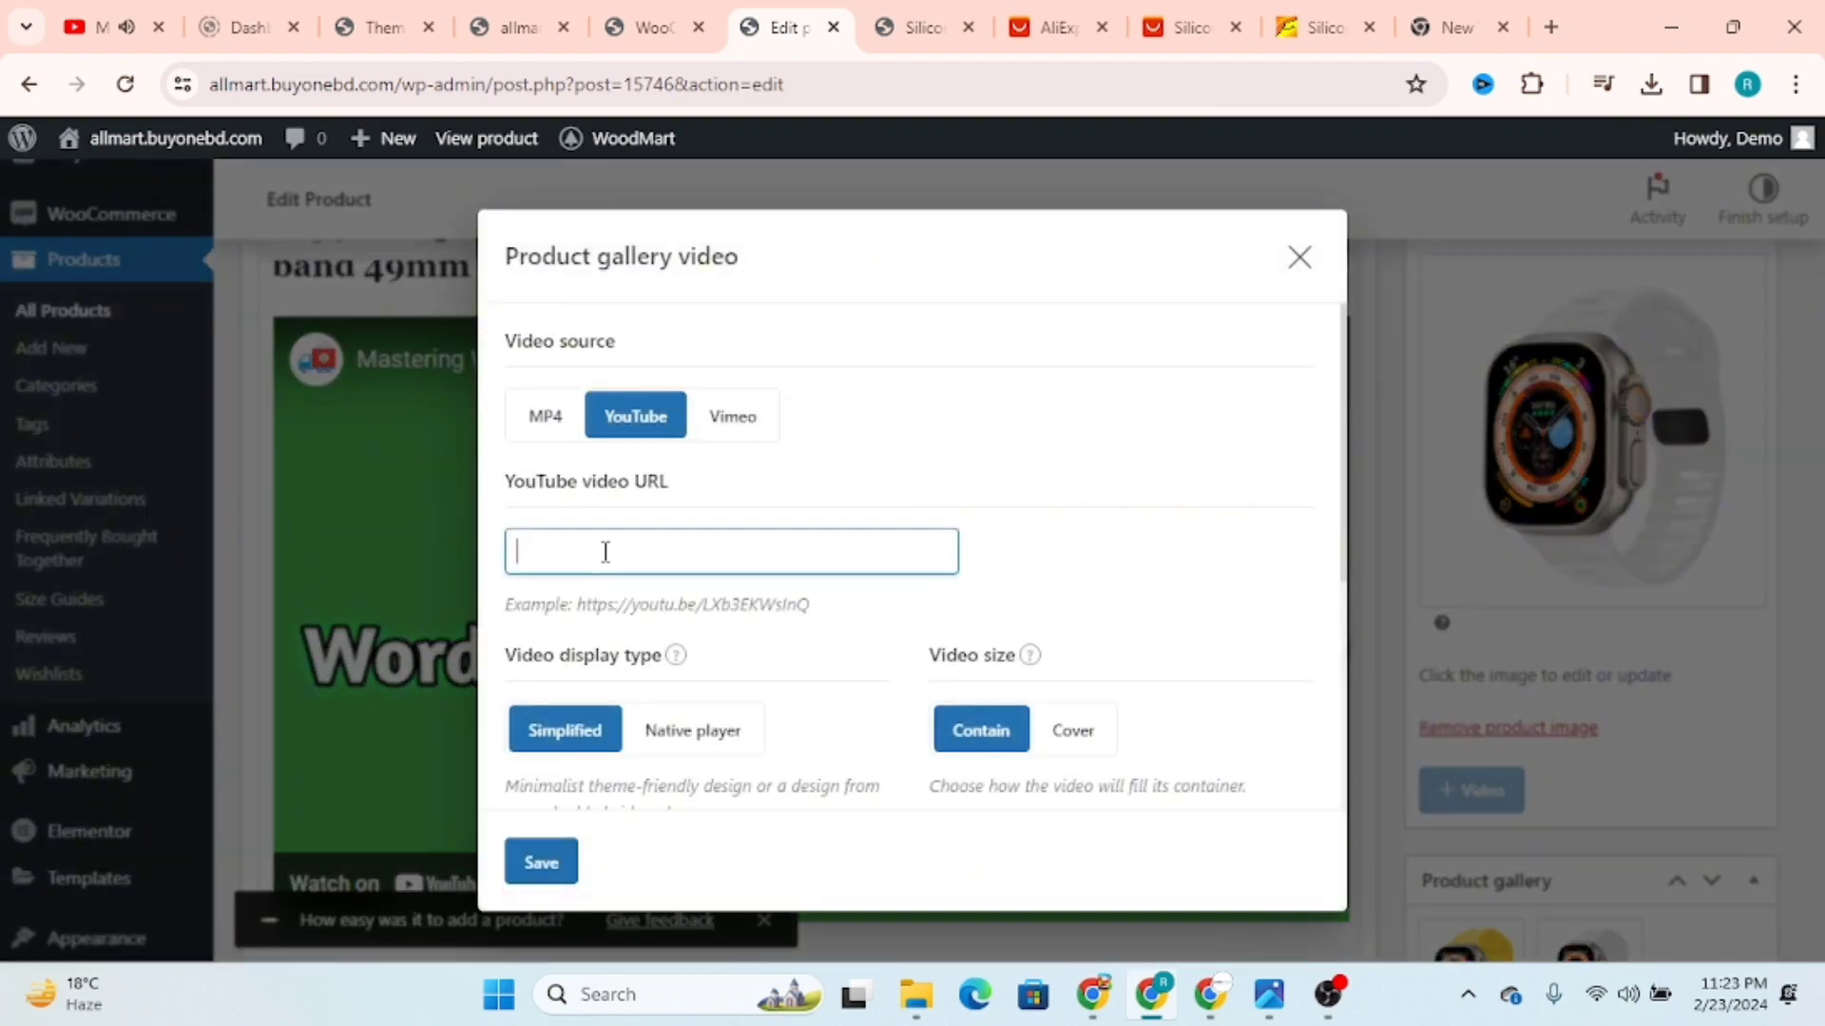
key("ctrl+v")
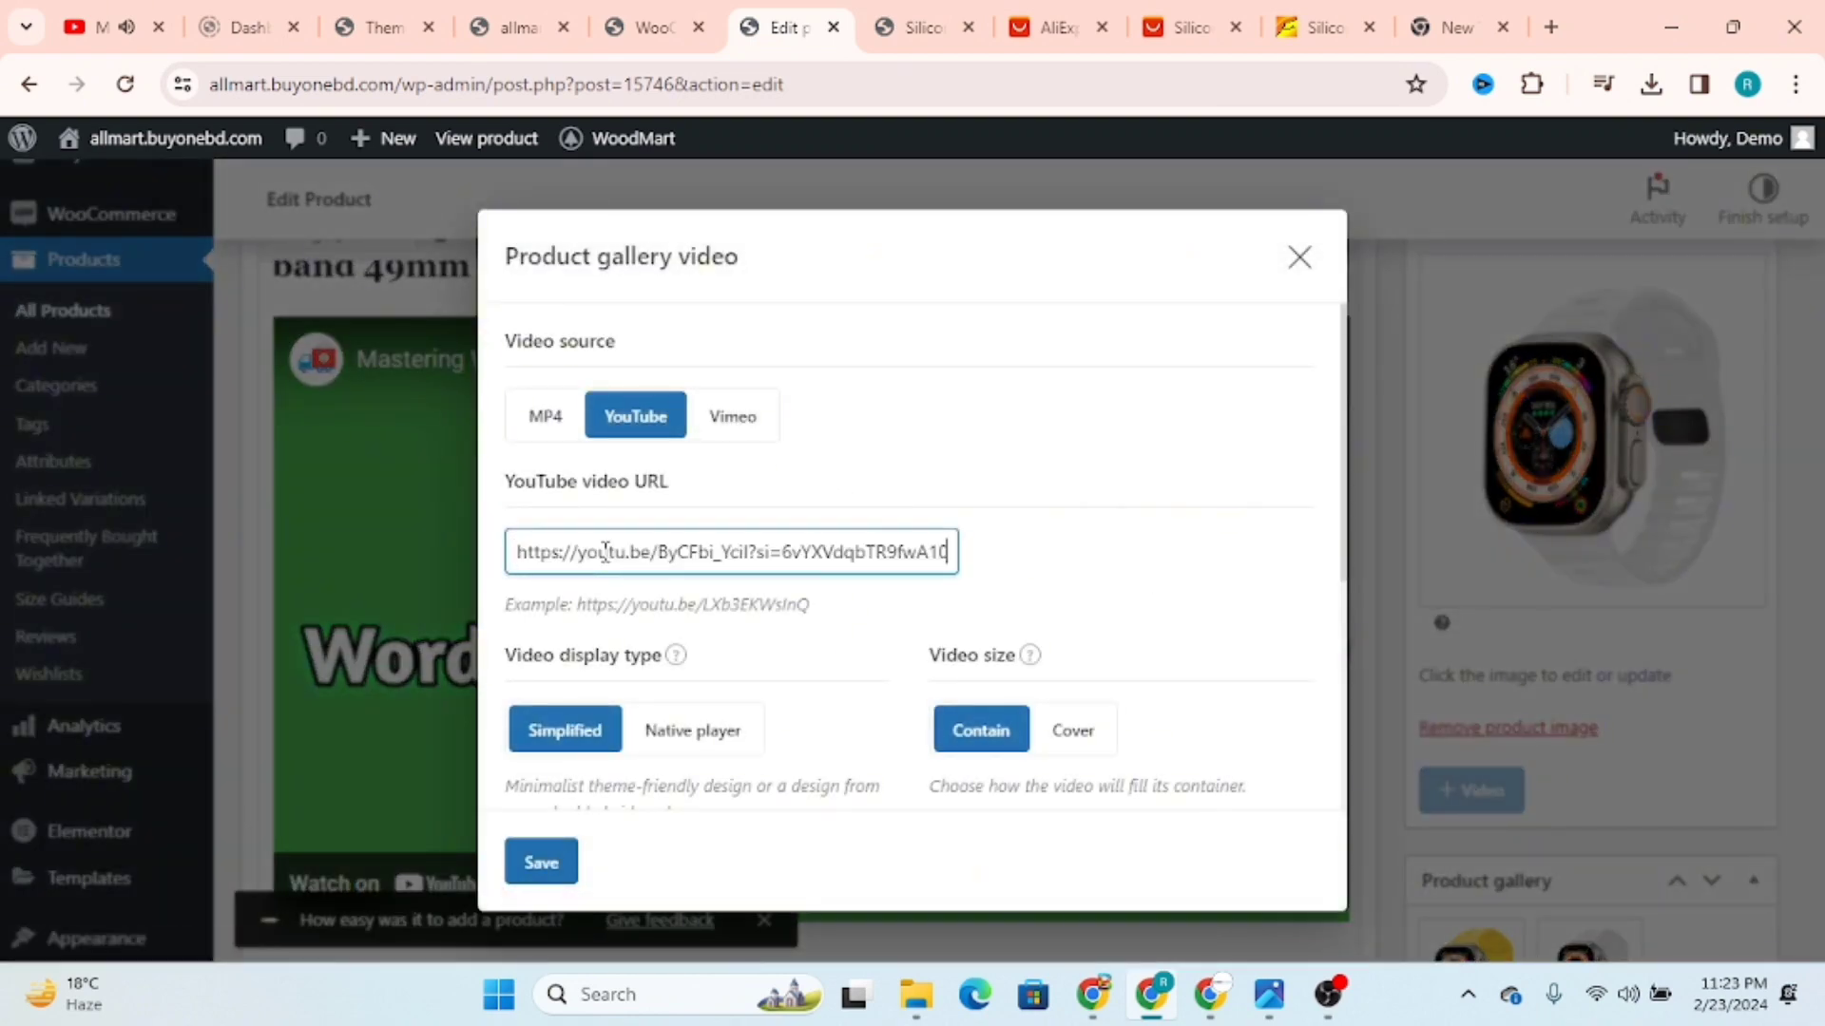
left_click(535, 854)
scroll(1732, 274, "up", 4)
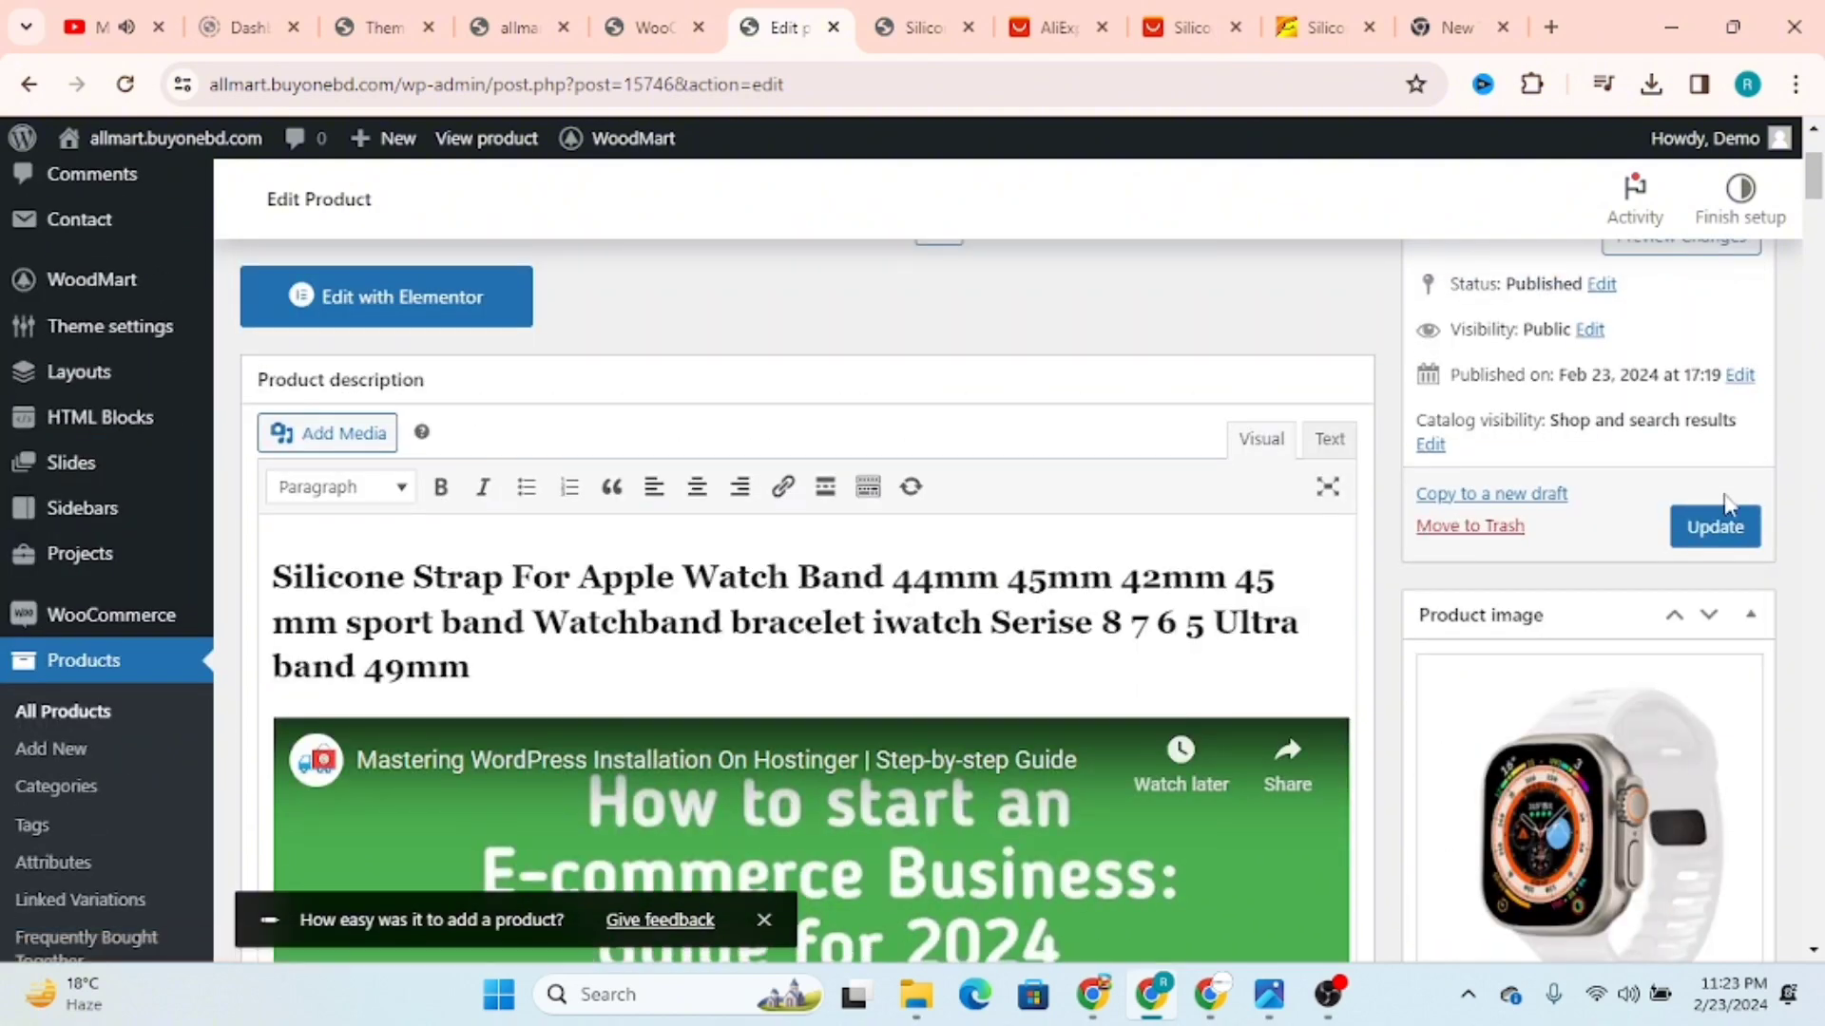
left_click(1705, 529)
Step: Reload the strap's store page and check the product gallery and share links
left_click(958, 13)
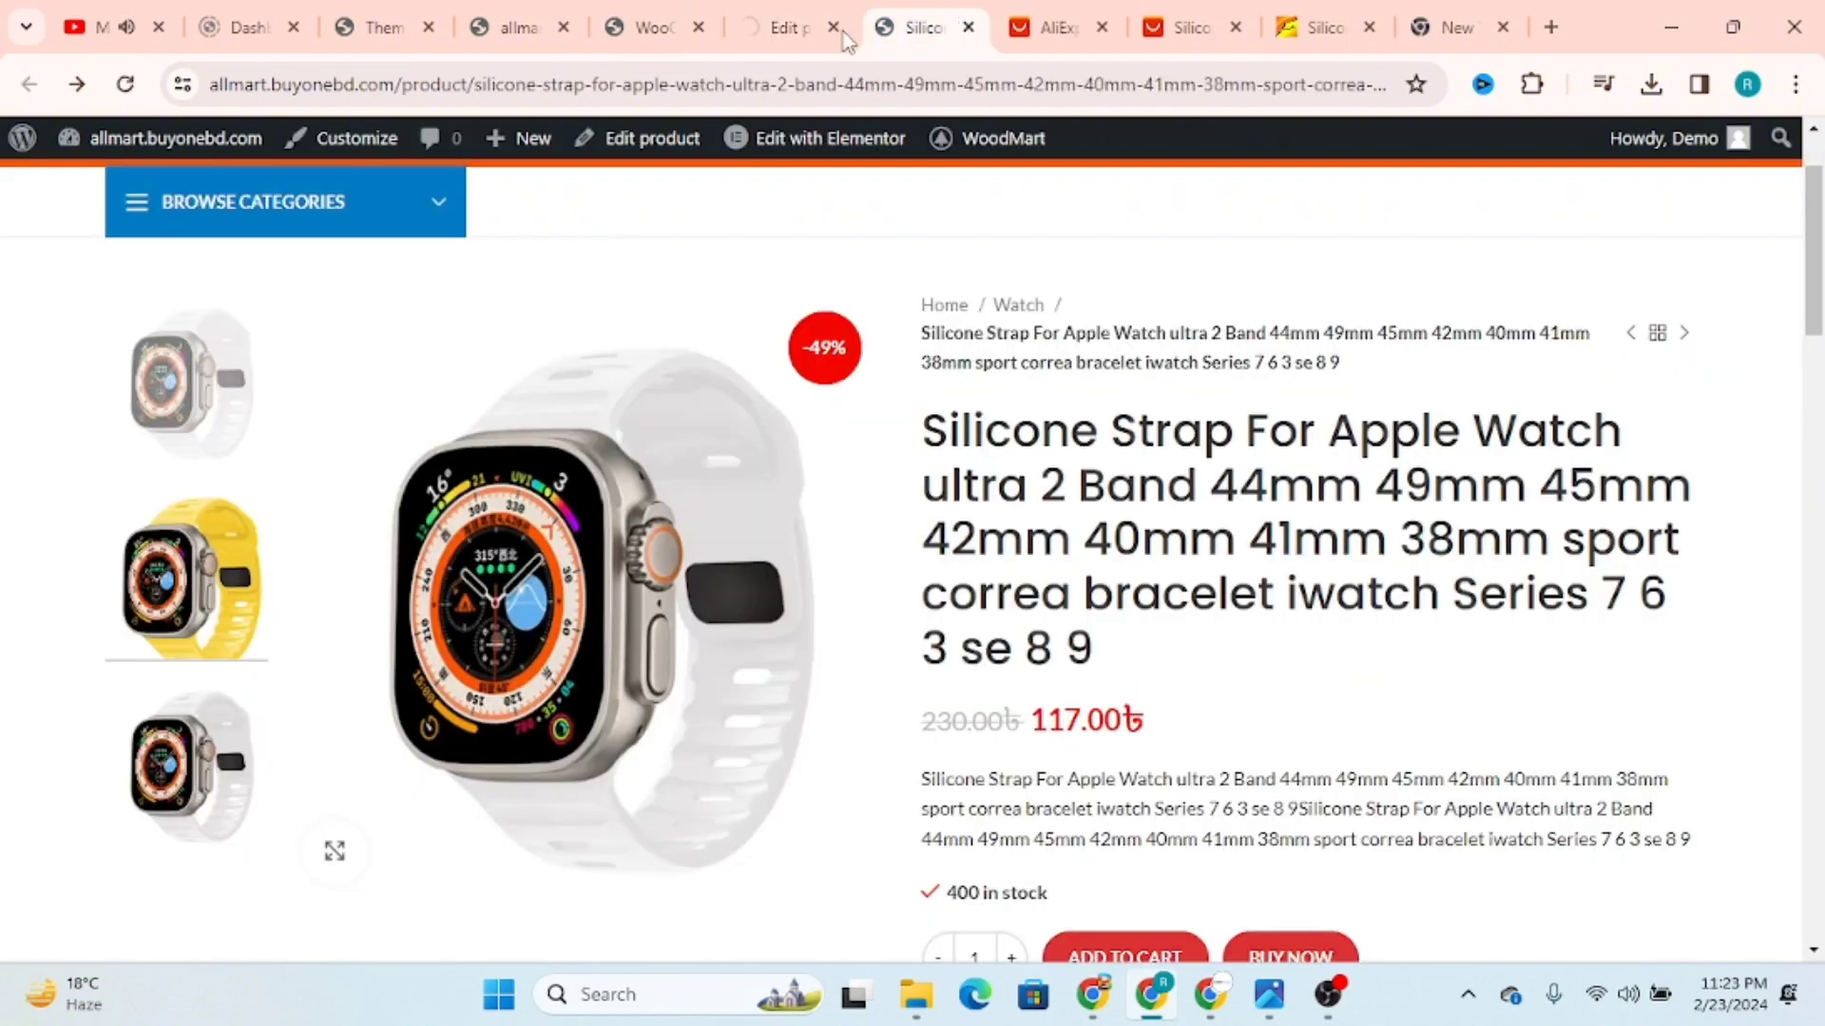
left_click(124, 85)
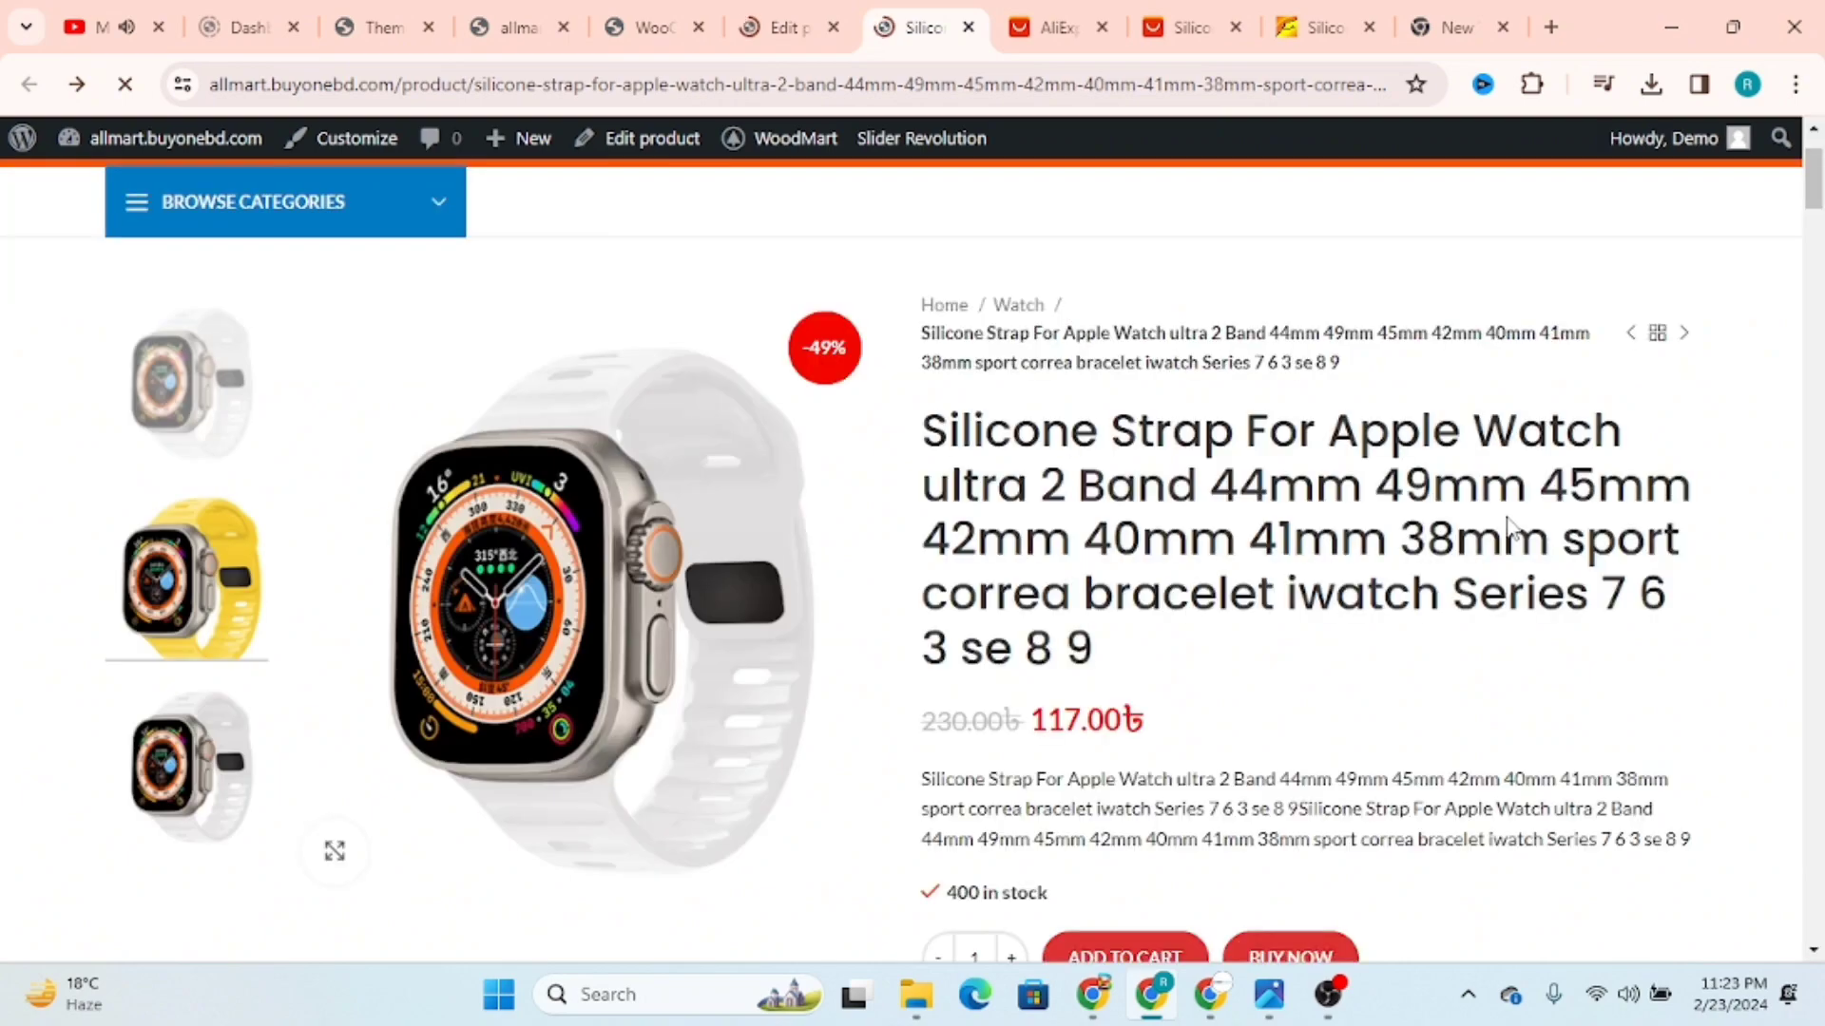
scroll(545, 623, "down", 3)
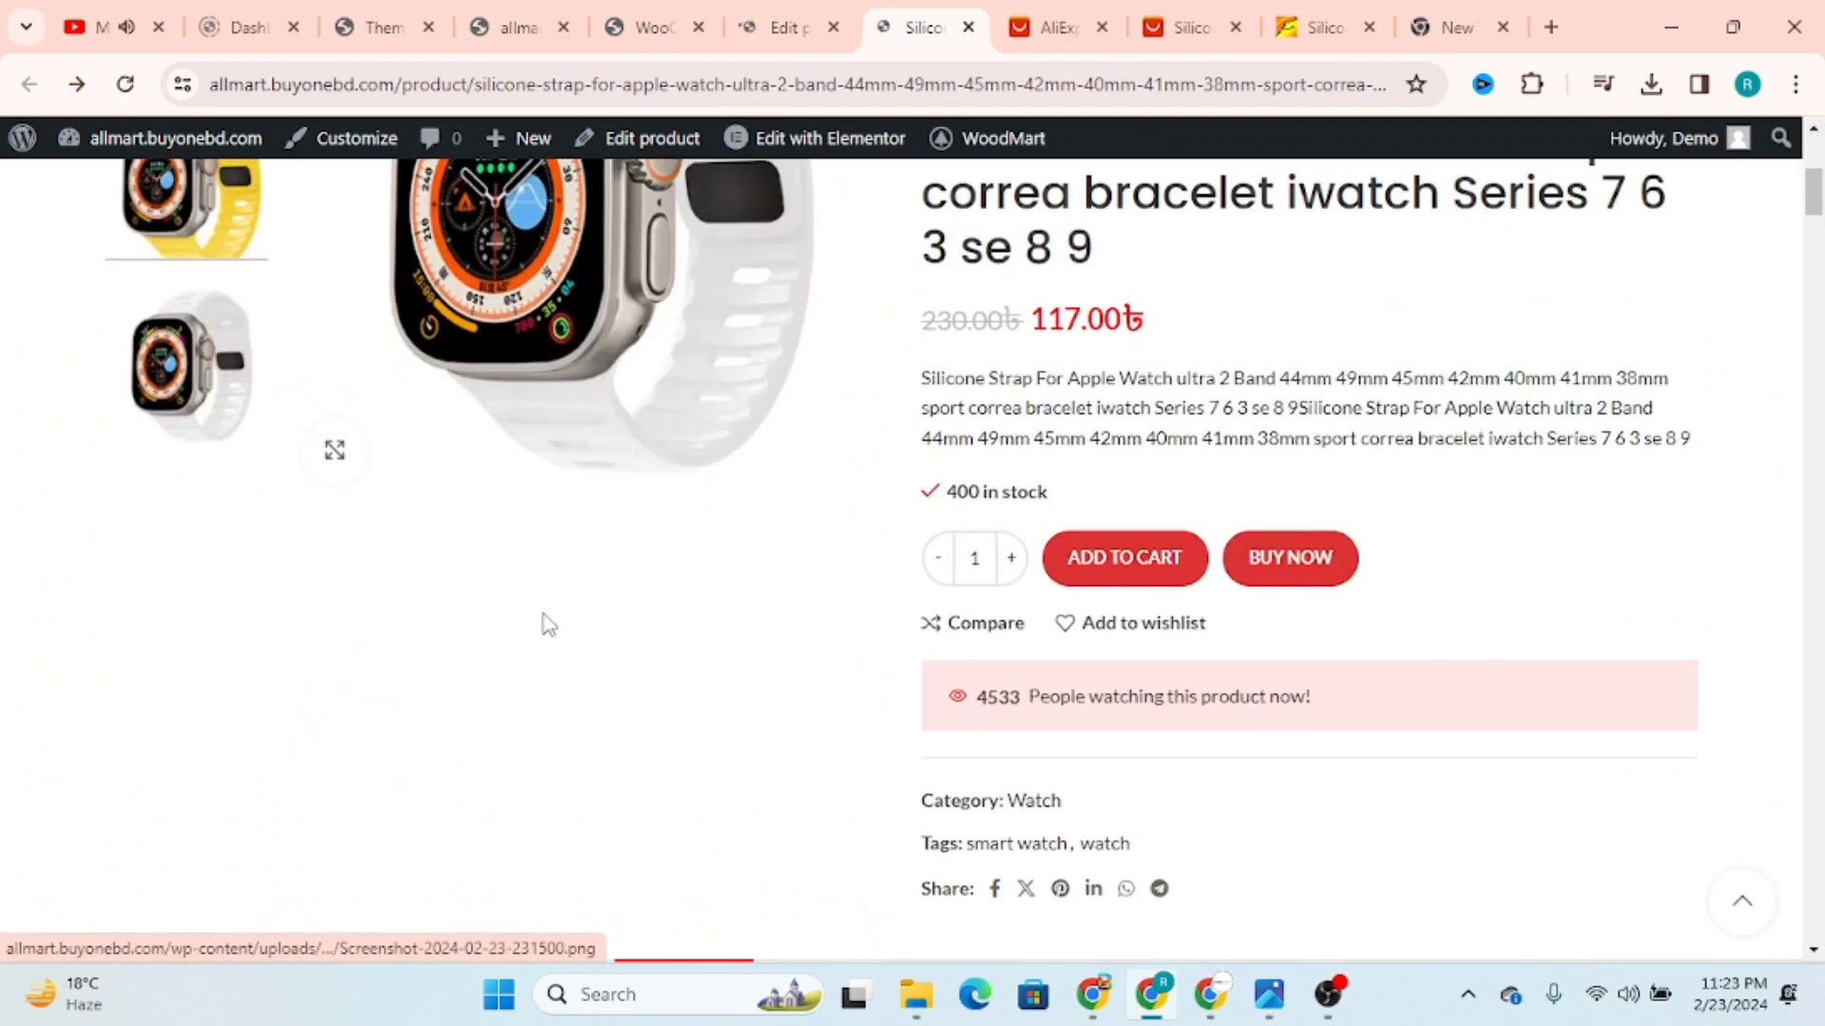
scroll(544, 618, "up", 2)
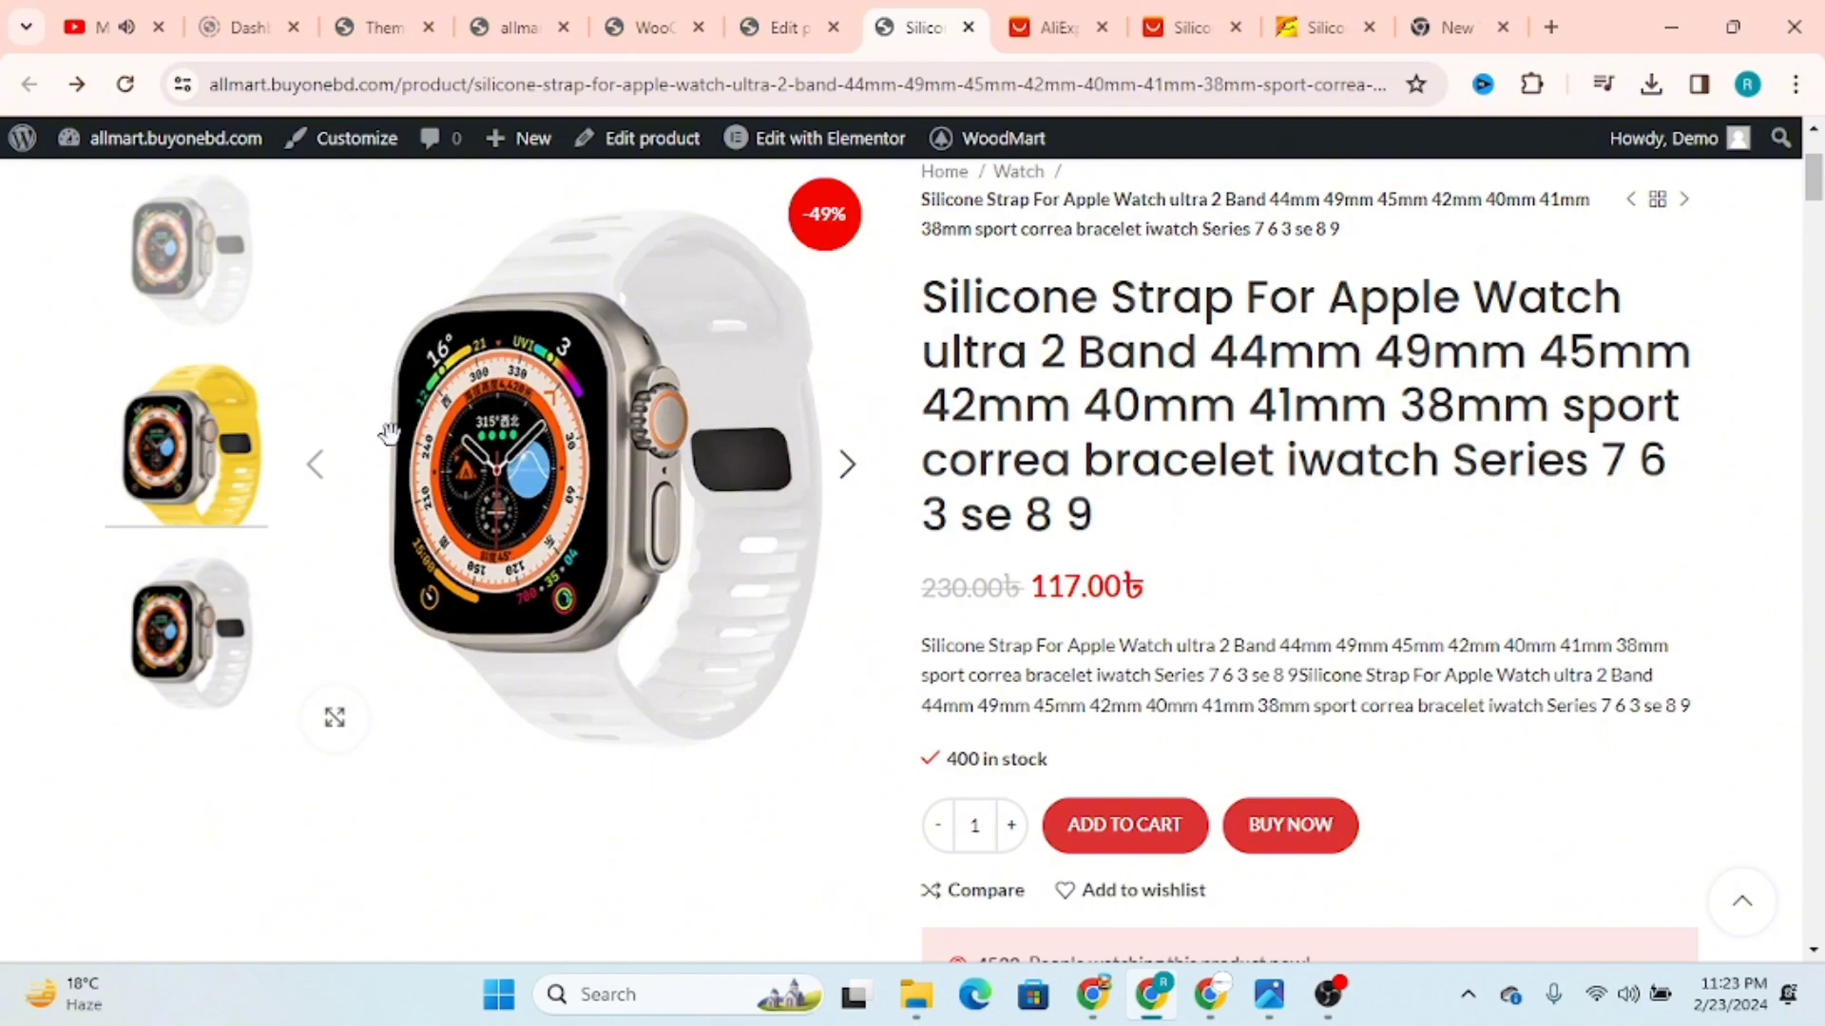
scroll(533, 475, "down", 1)
scroll(798, 551, "up", 2)
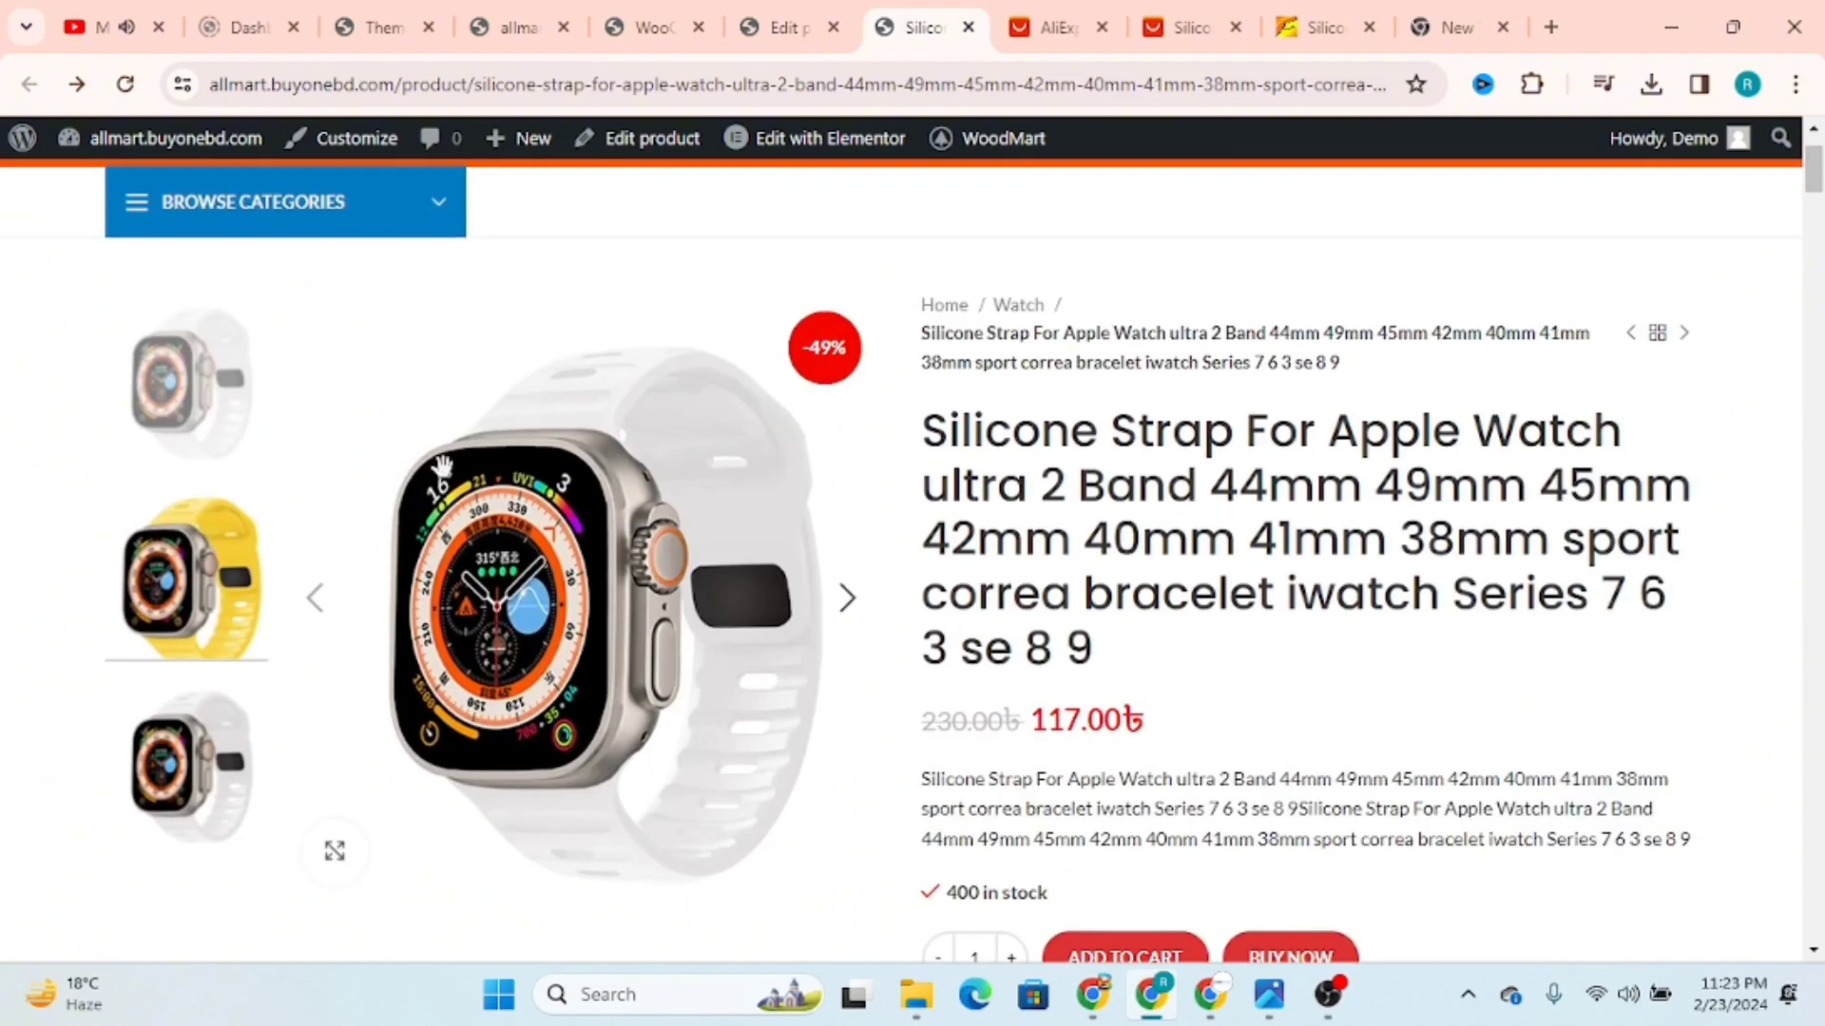
Step: Go through the strap's gallery images on the store page to look for the video, and review the purchase details
left_click(842, 602)
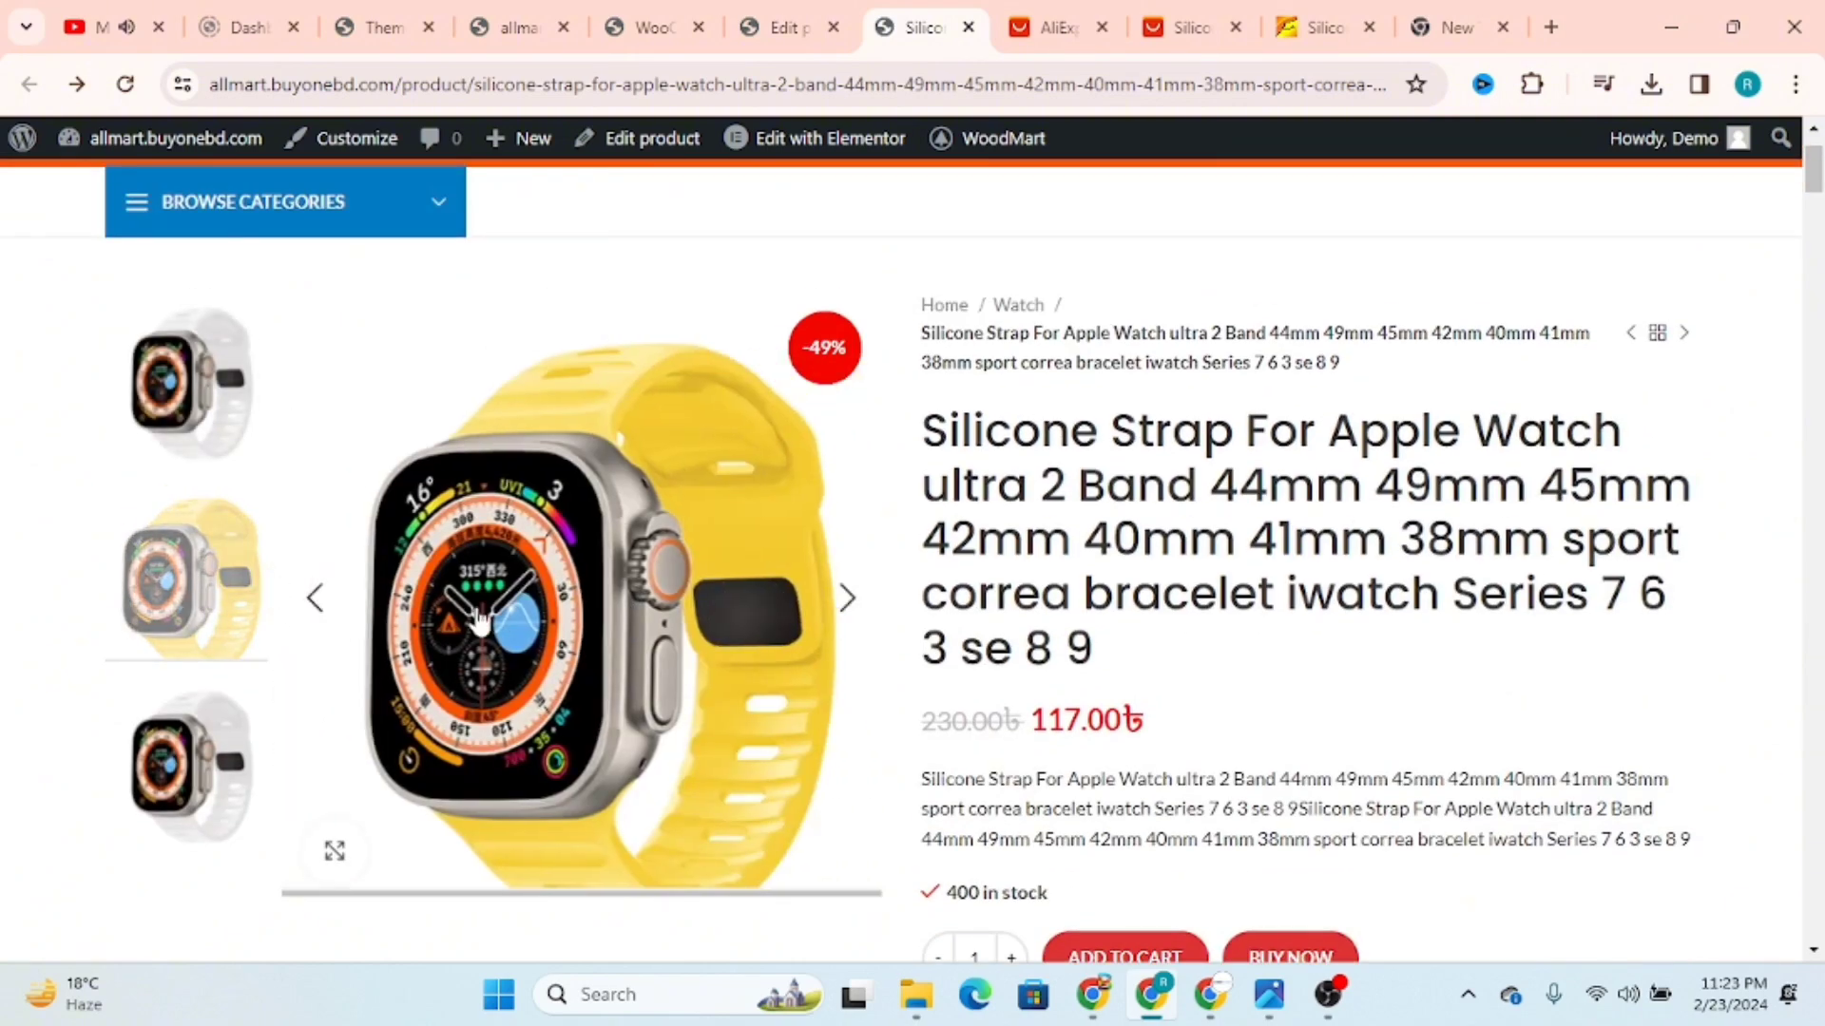
left_click(846, 597)
scroll(532, 597, "down", 5)
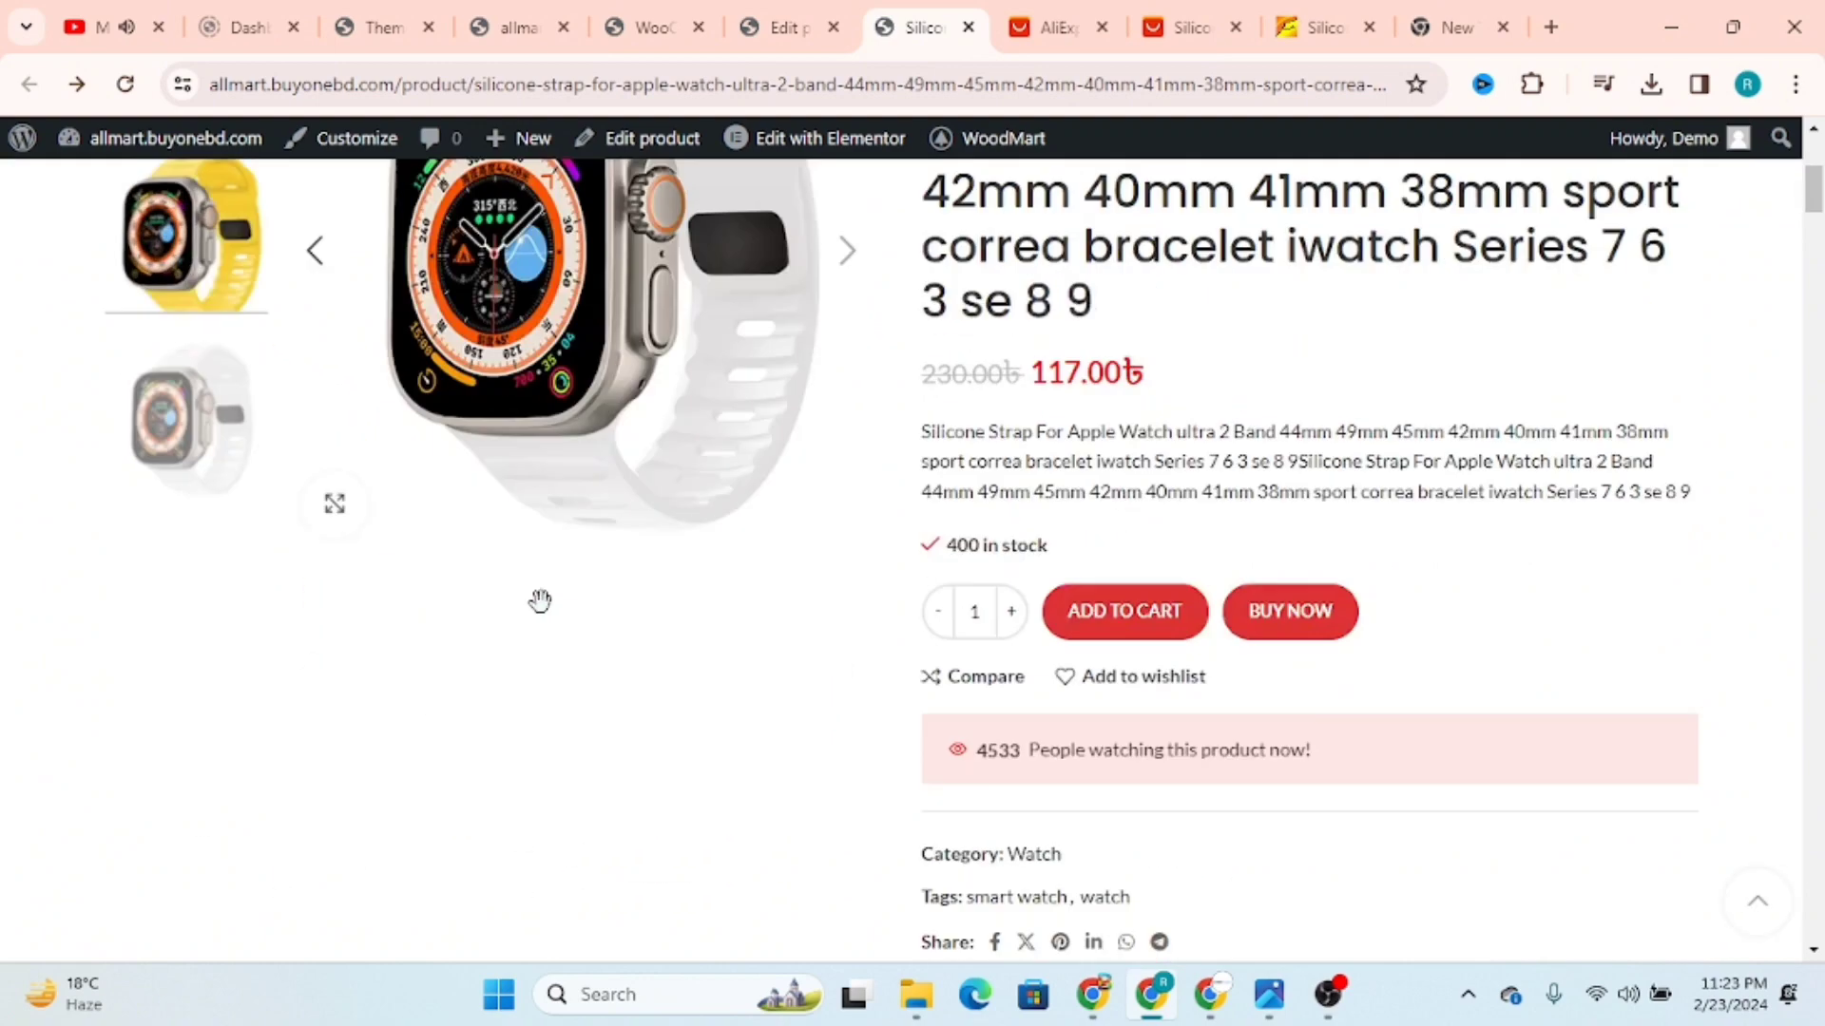
scroll(540, 601, "up", 6)
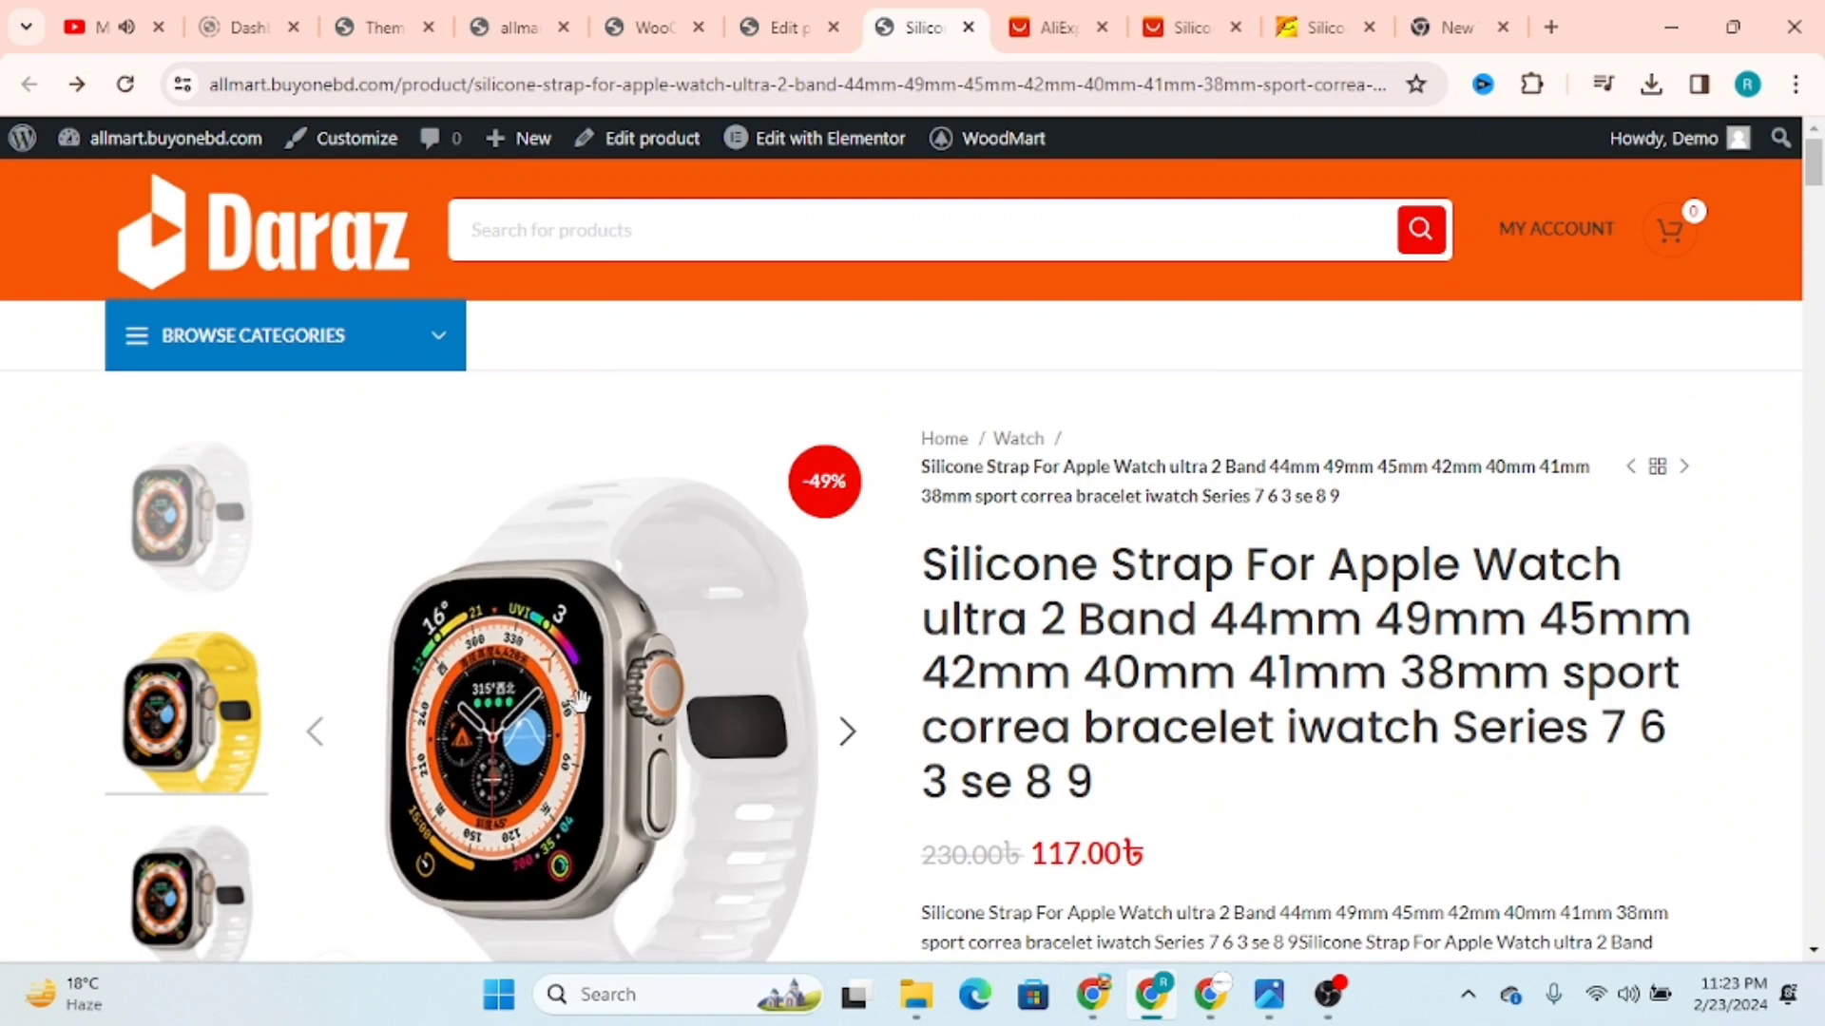
scroll(720, 708, "down", 8)
scroll(717, 699, "up", 7)
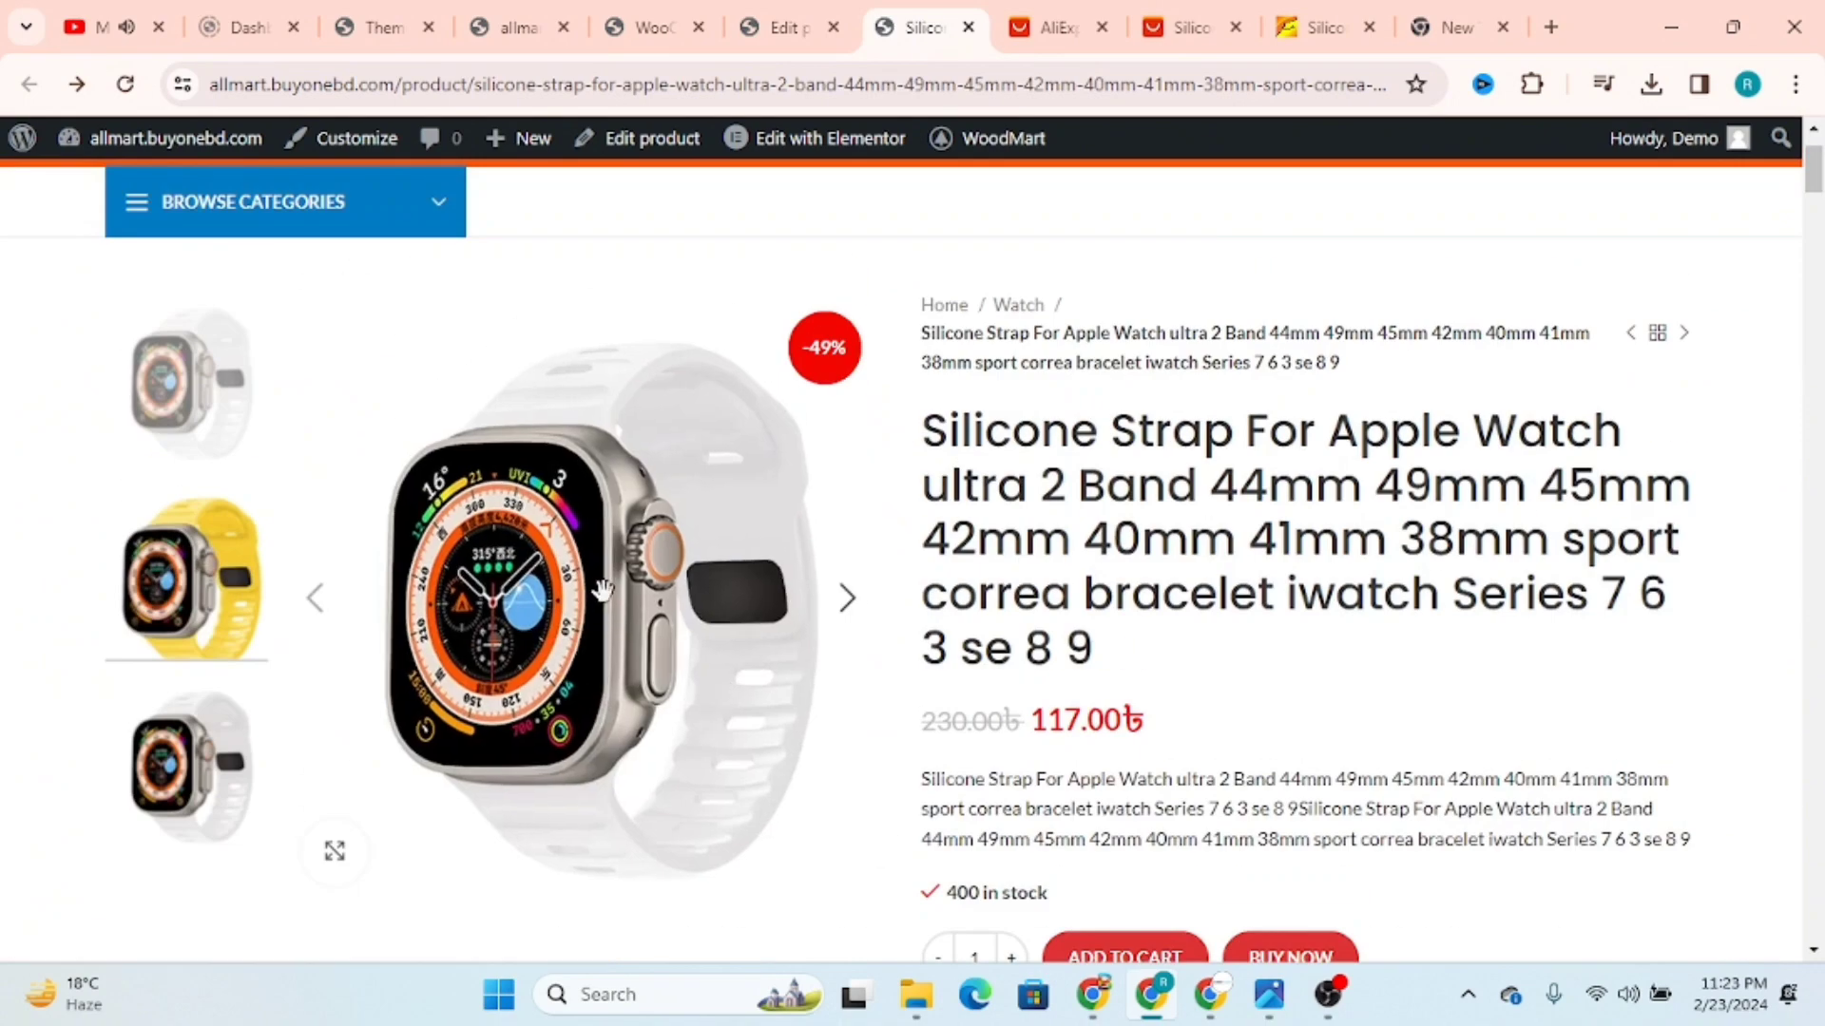
left_click(866, 606)
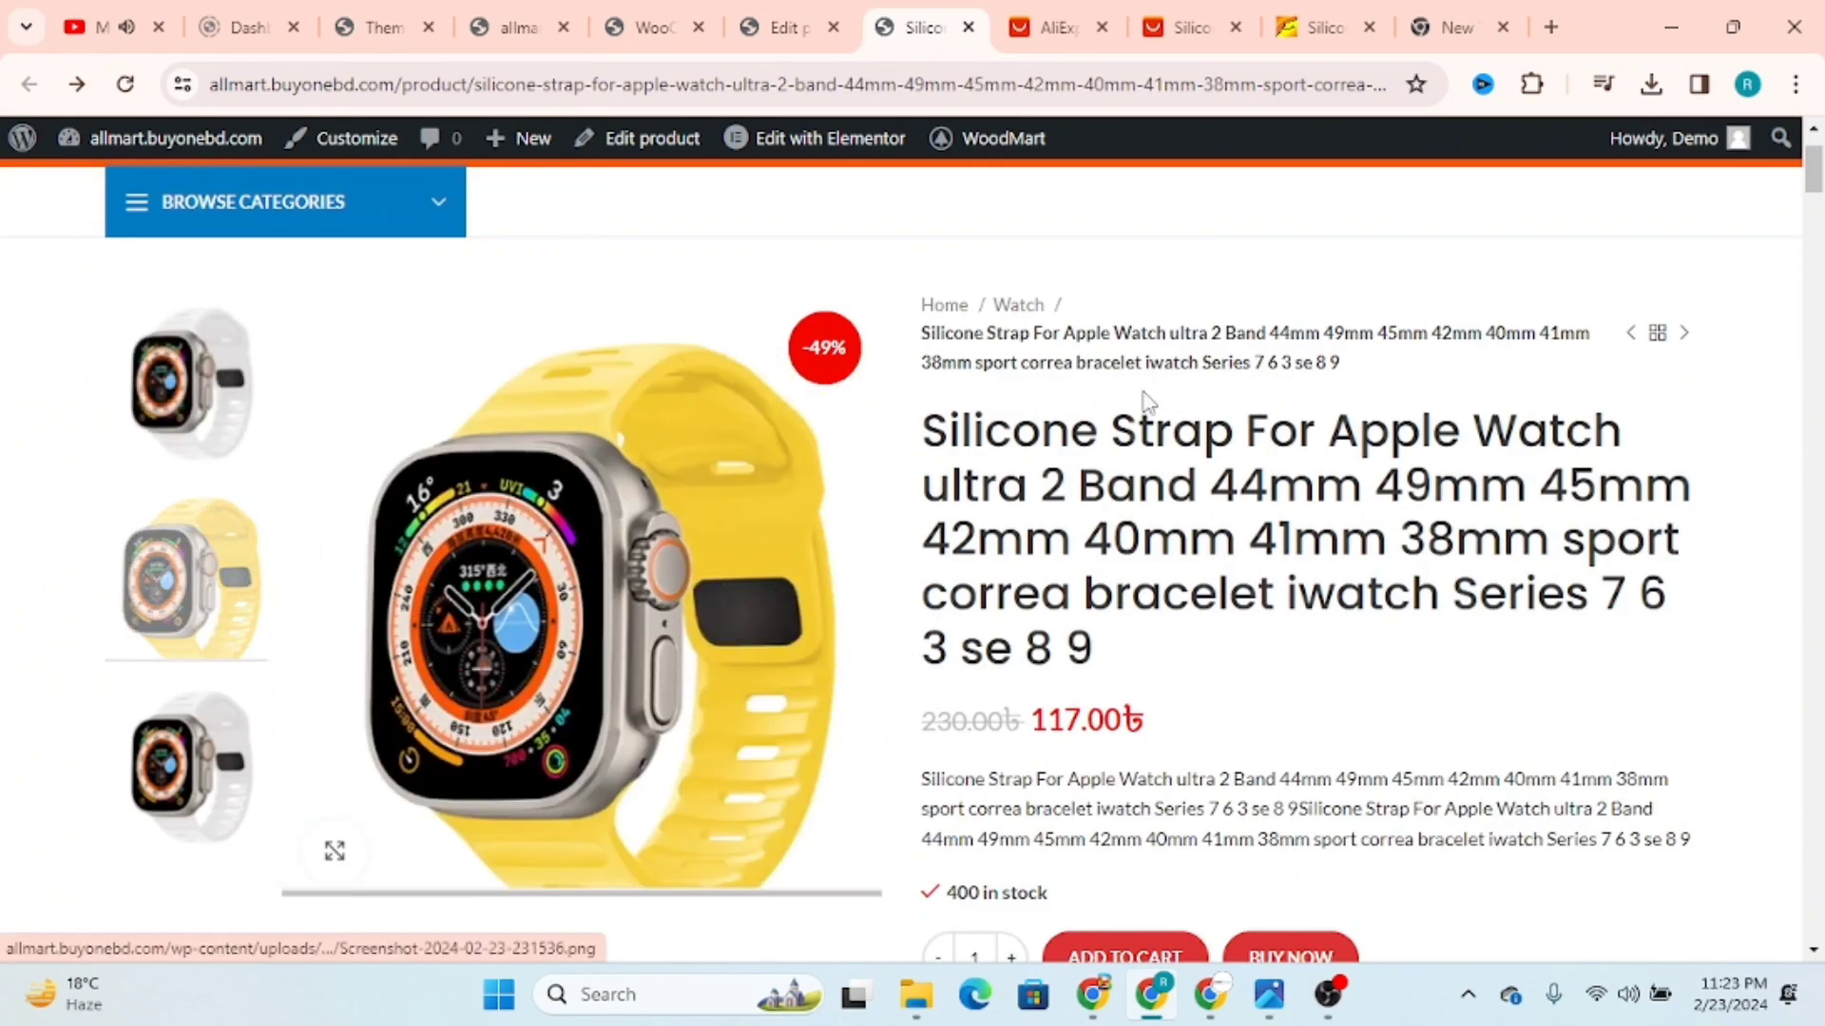
scroll(1090, 362, "down", 4)
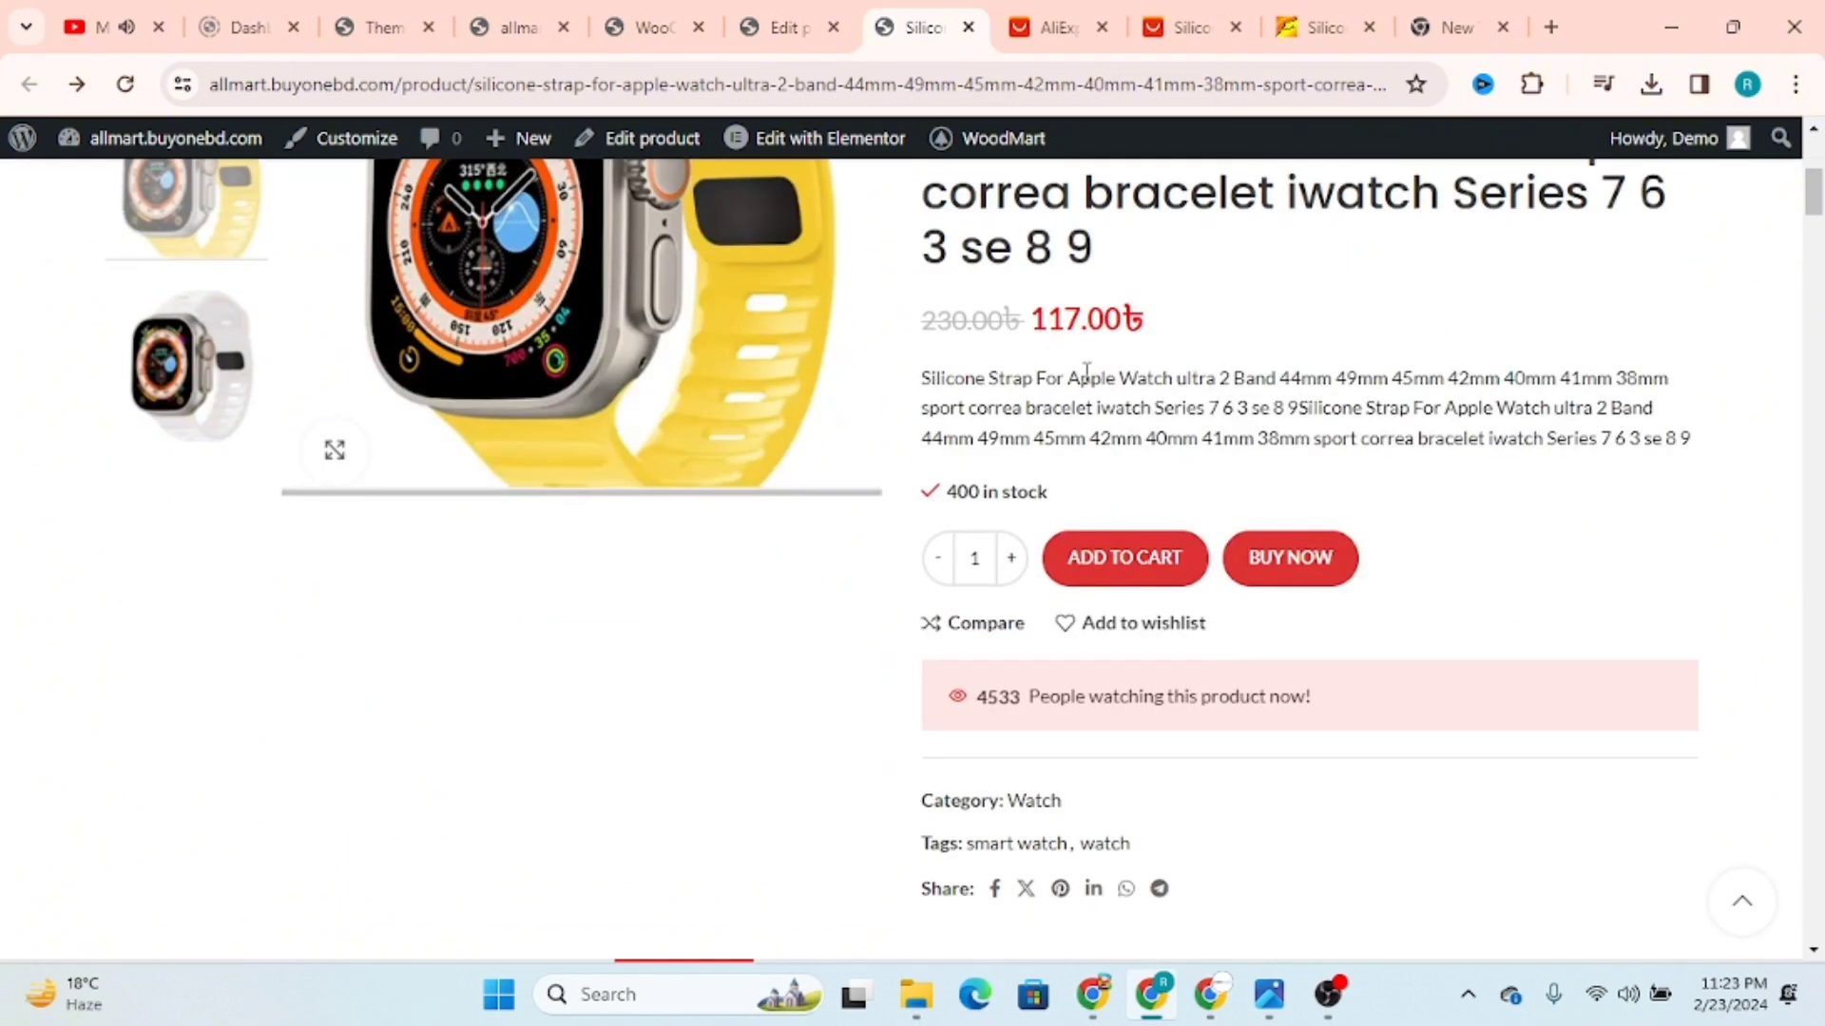
scroll(1071, 371, "up", 6)
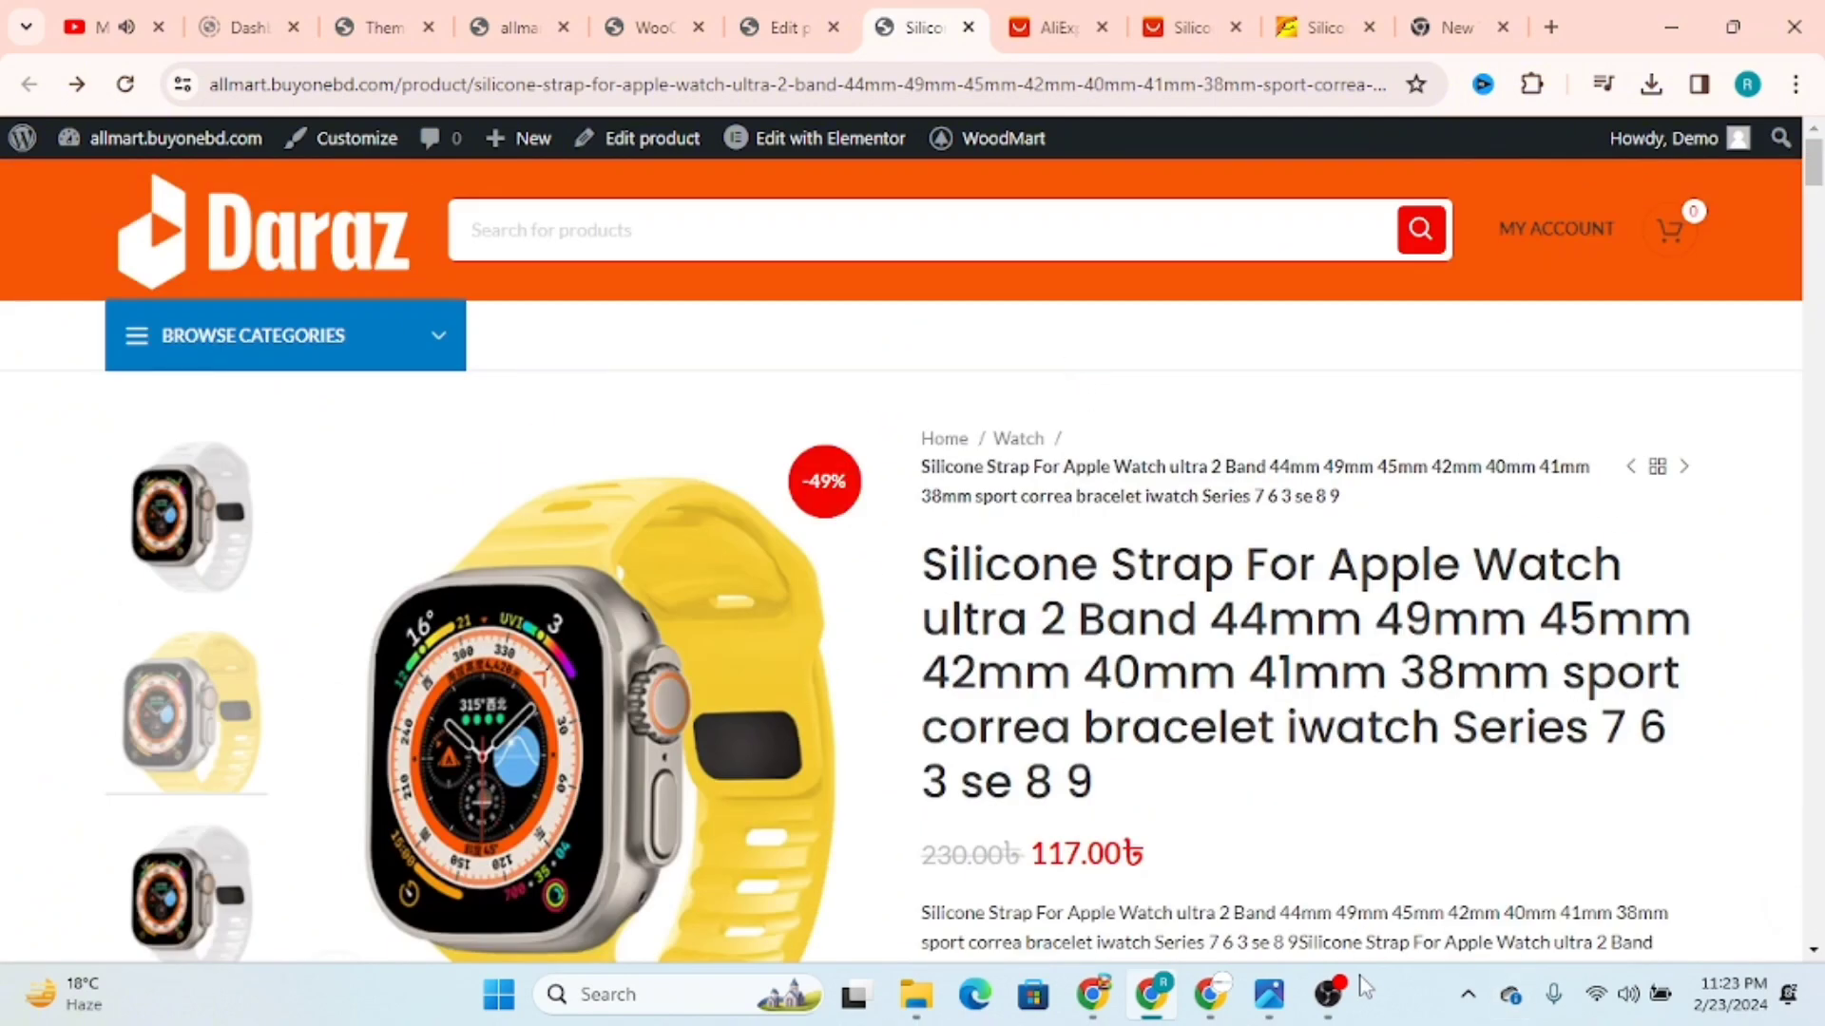
Step: Look at the AliExpress strap listing and product grid, and return to the strap's store page
mouse_move(1628, 475)
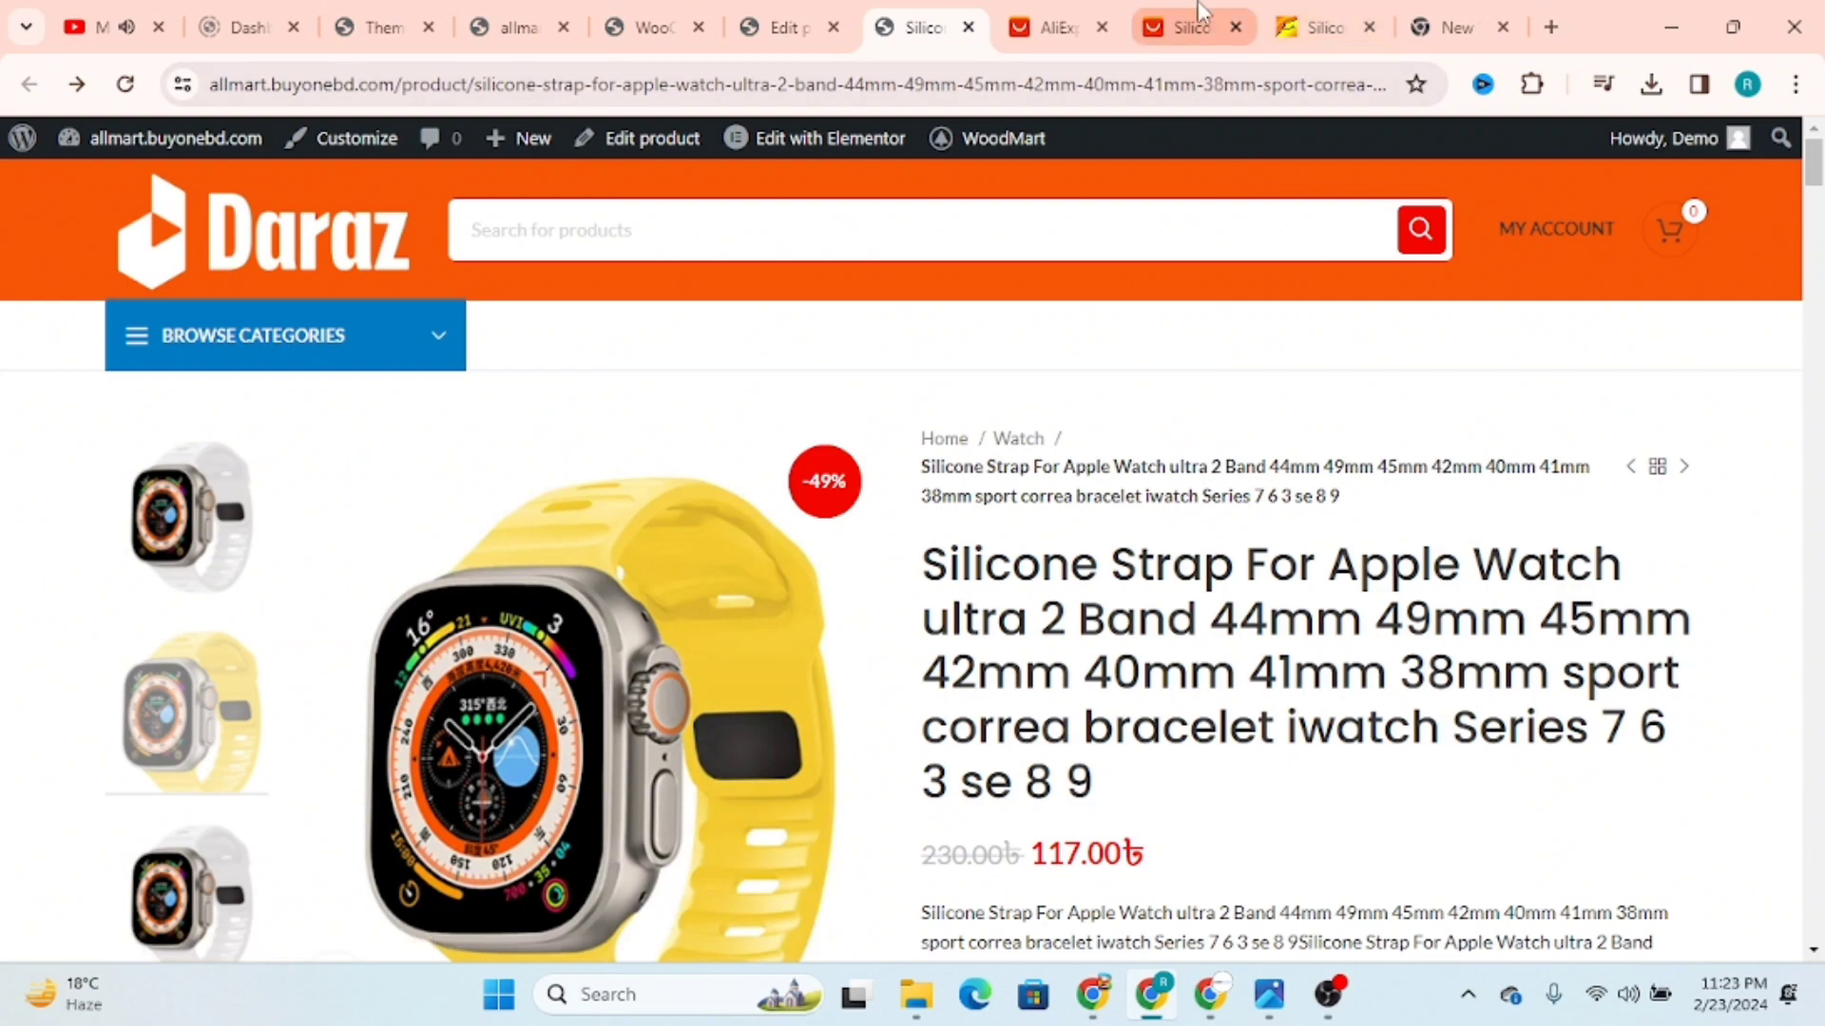
left_click(1183, 26)
left_click(1037, 17)
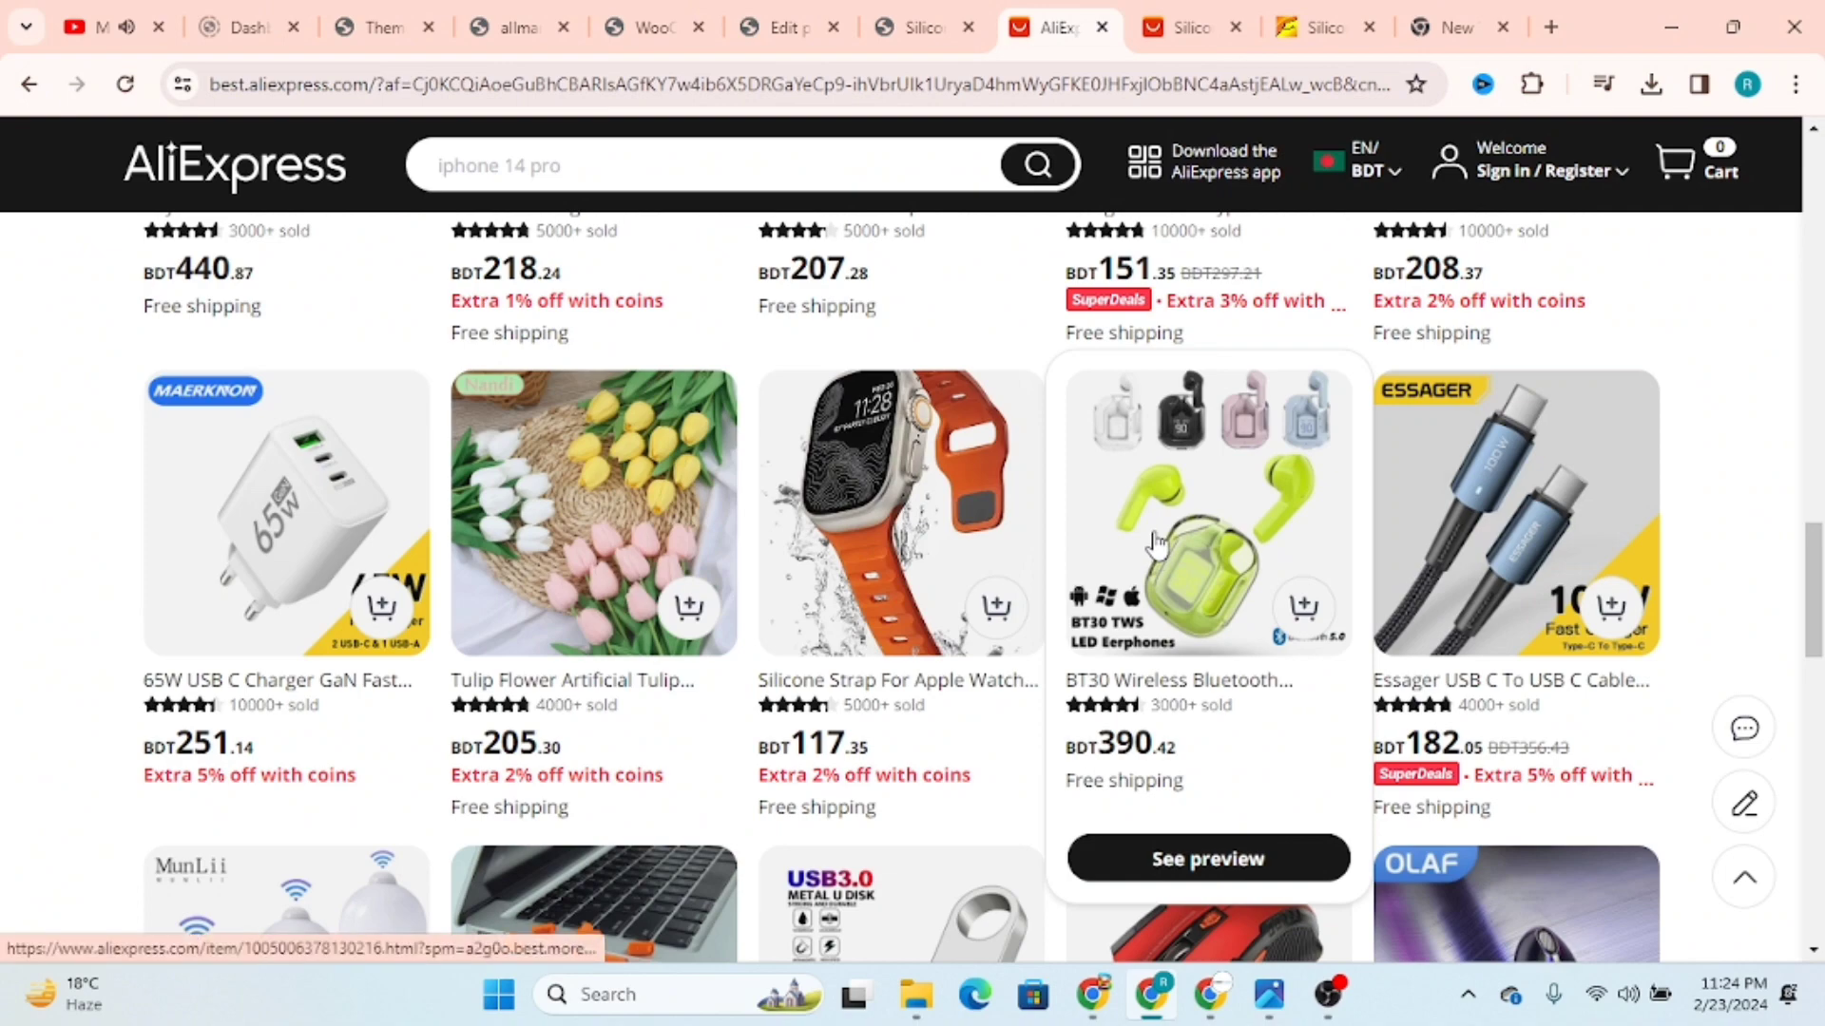
left_click(911, 13)
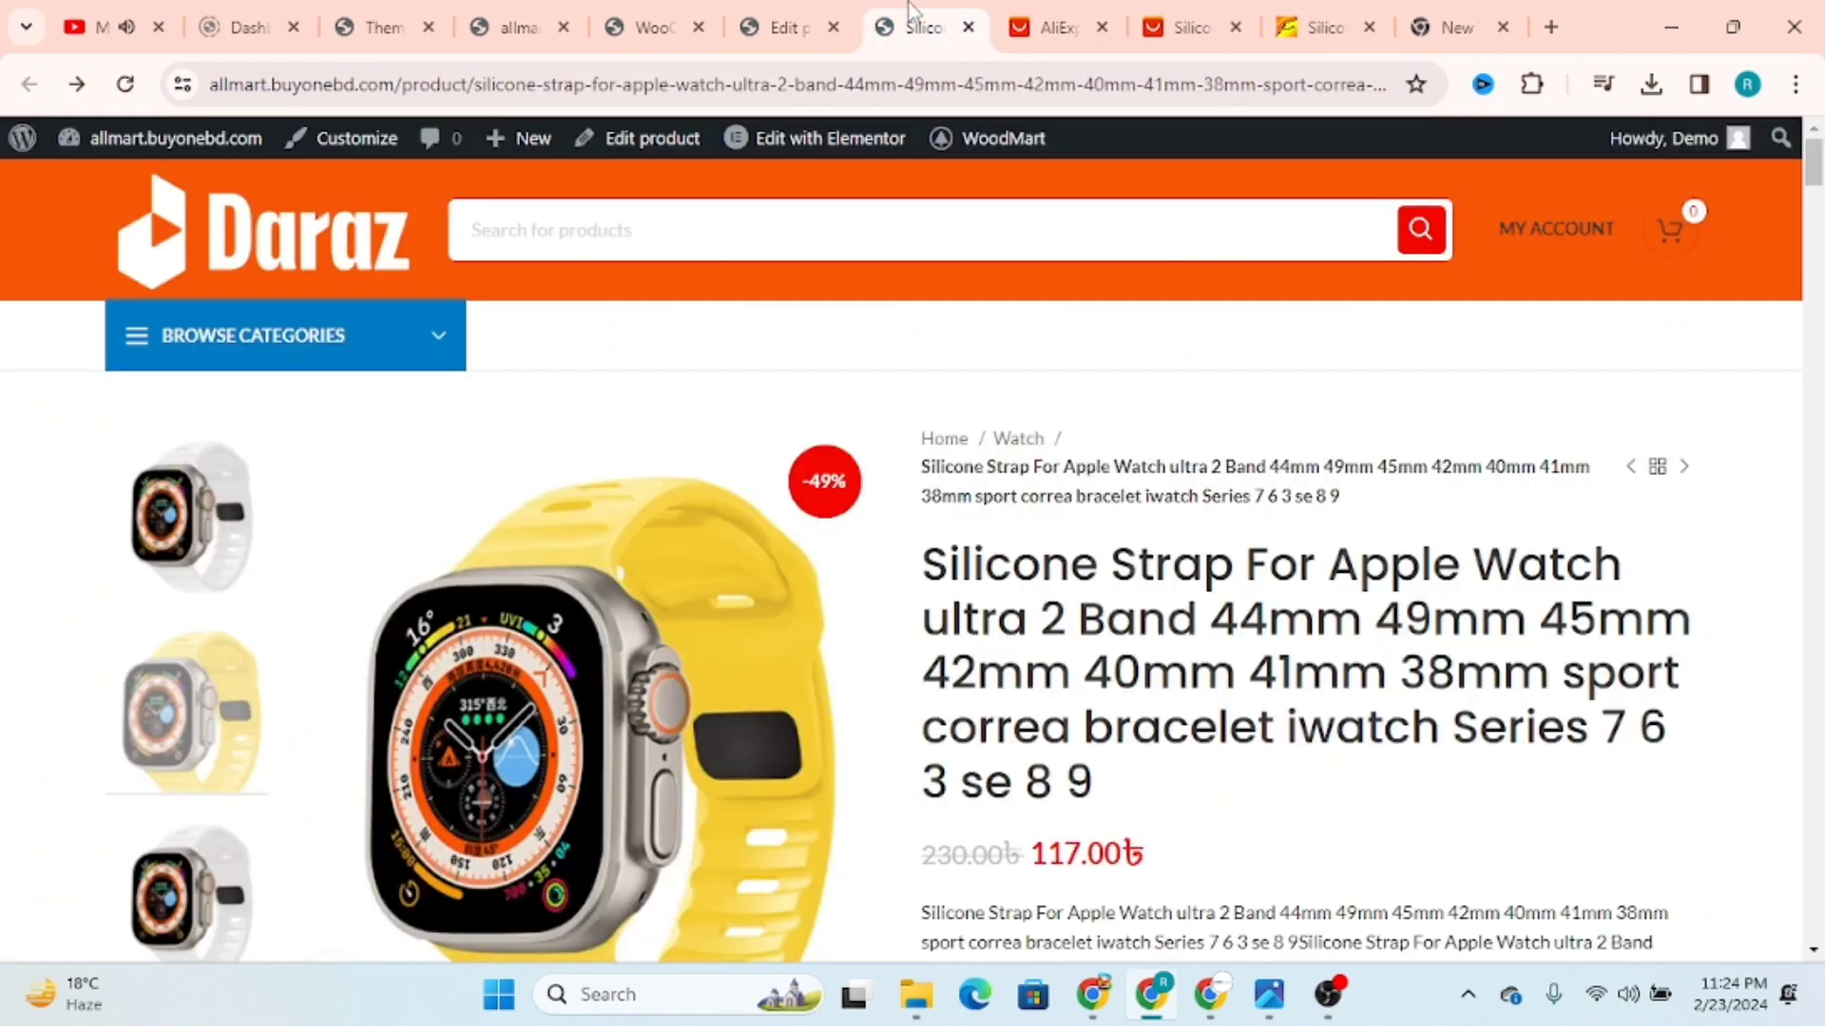
left_click(1330, 1009)
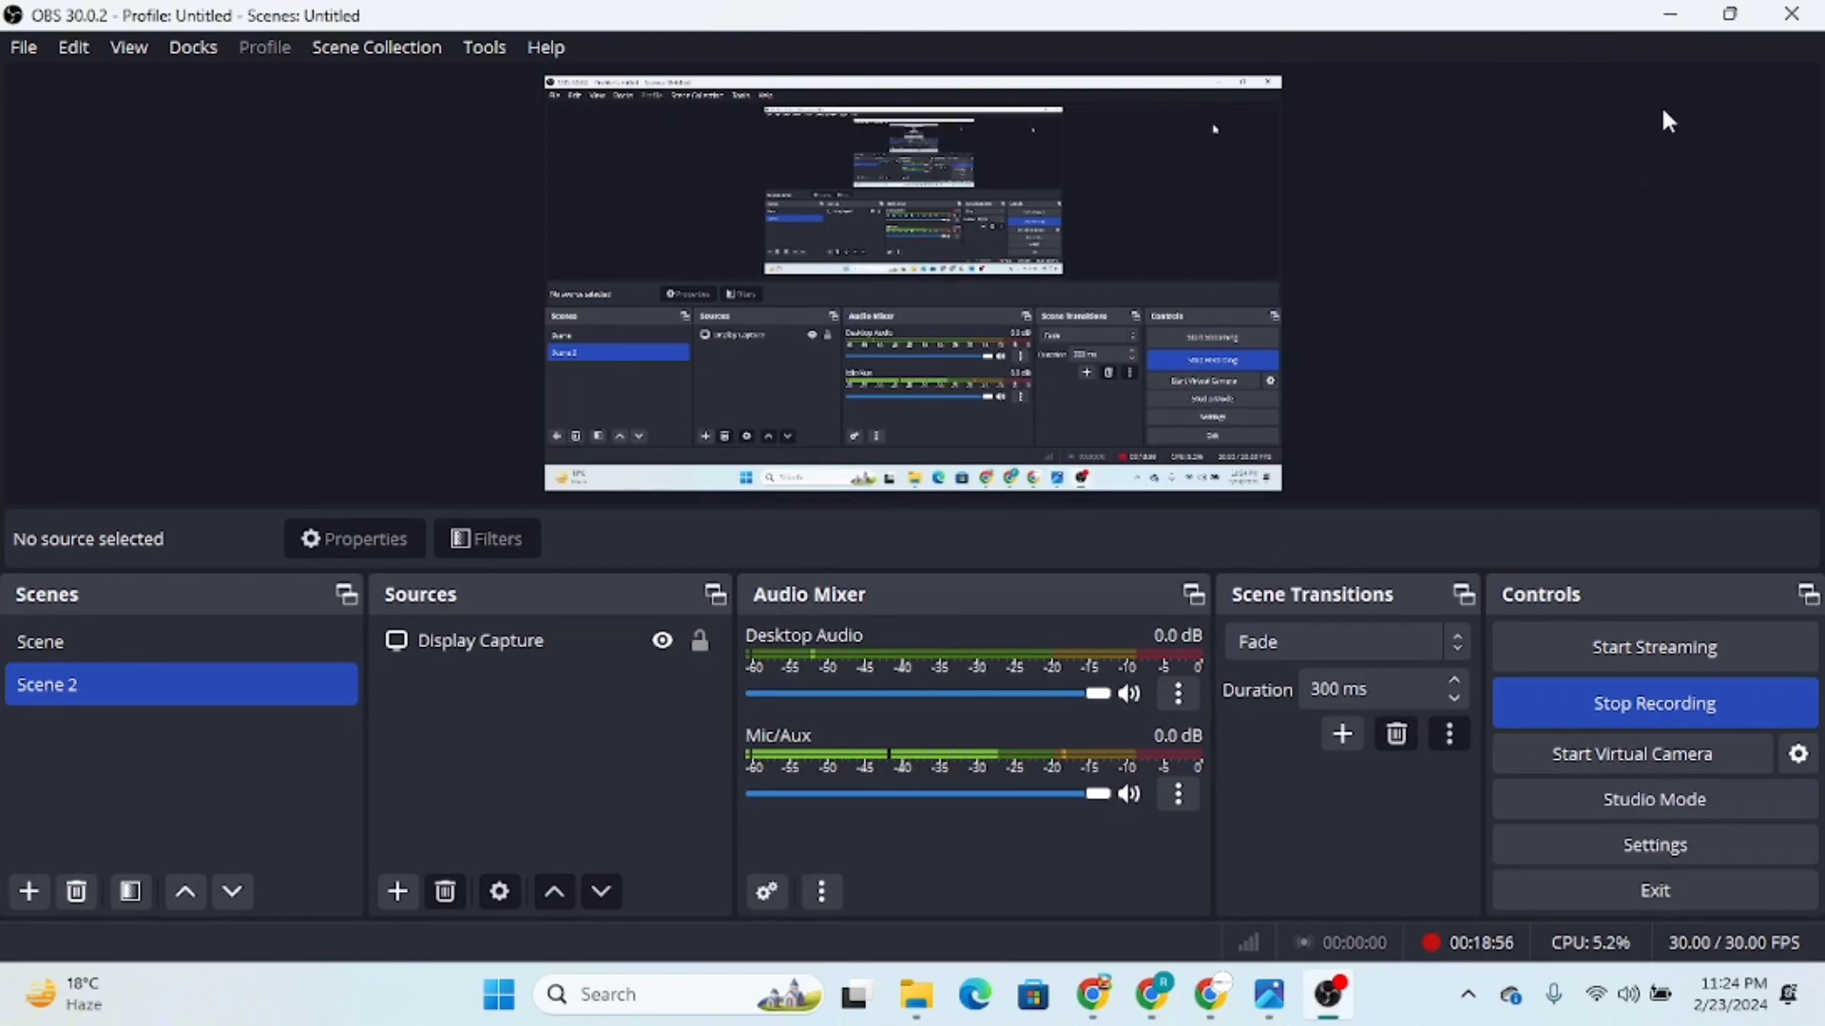
left_click(1667, 14)
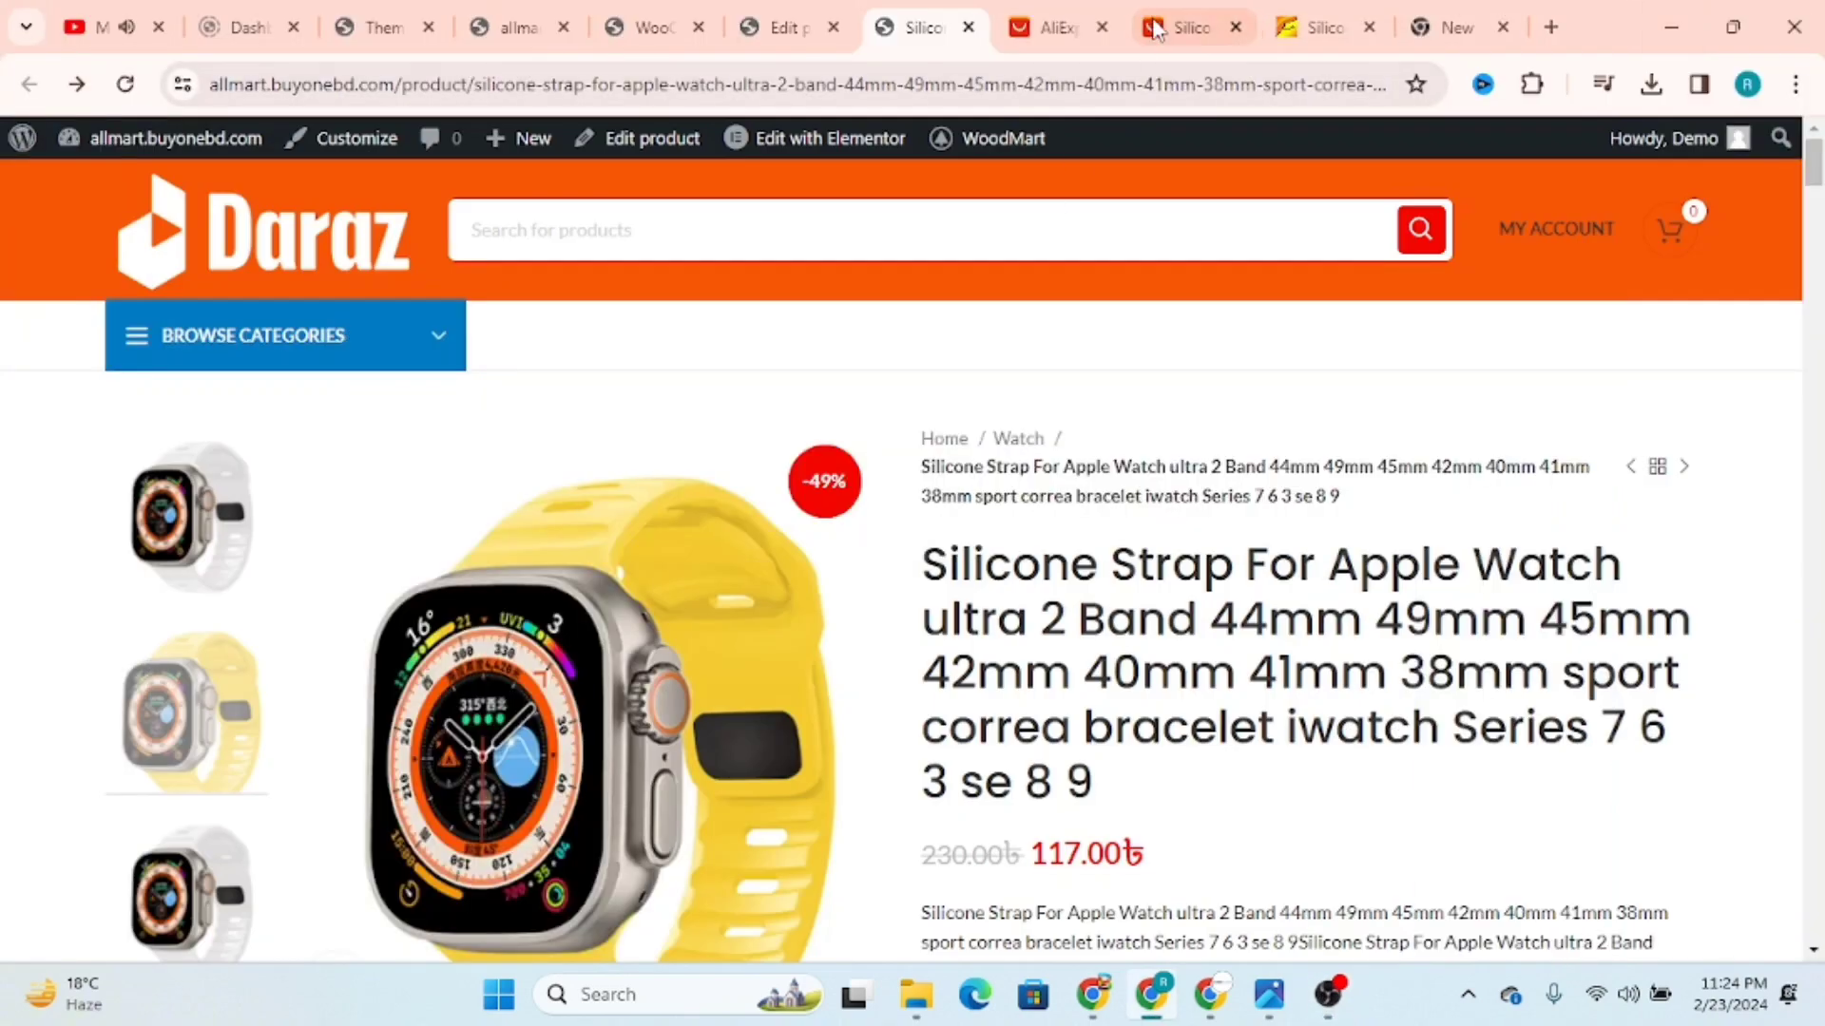
Step: Review the band colour and width options on the AliExpress strap listing and return to the store page
left_click(1205, 13)
scroll(1096, 663, "down", 4)
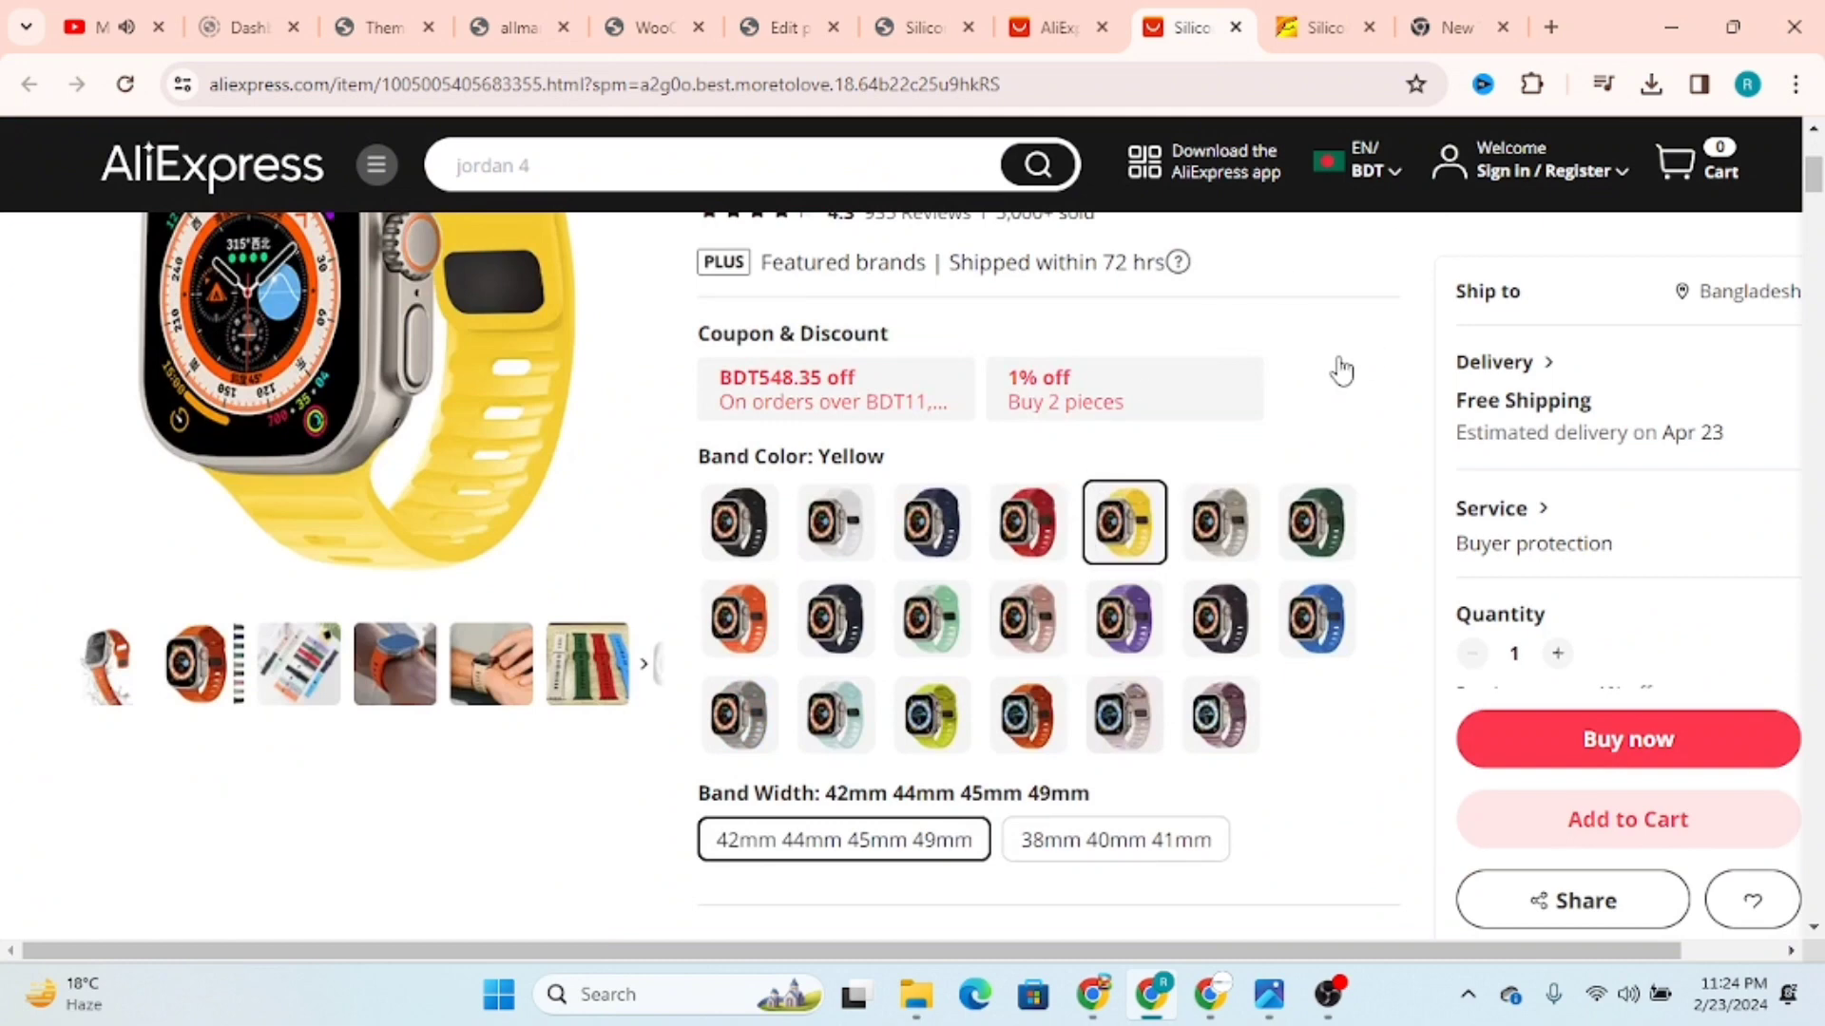
left_click(931, 9)
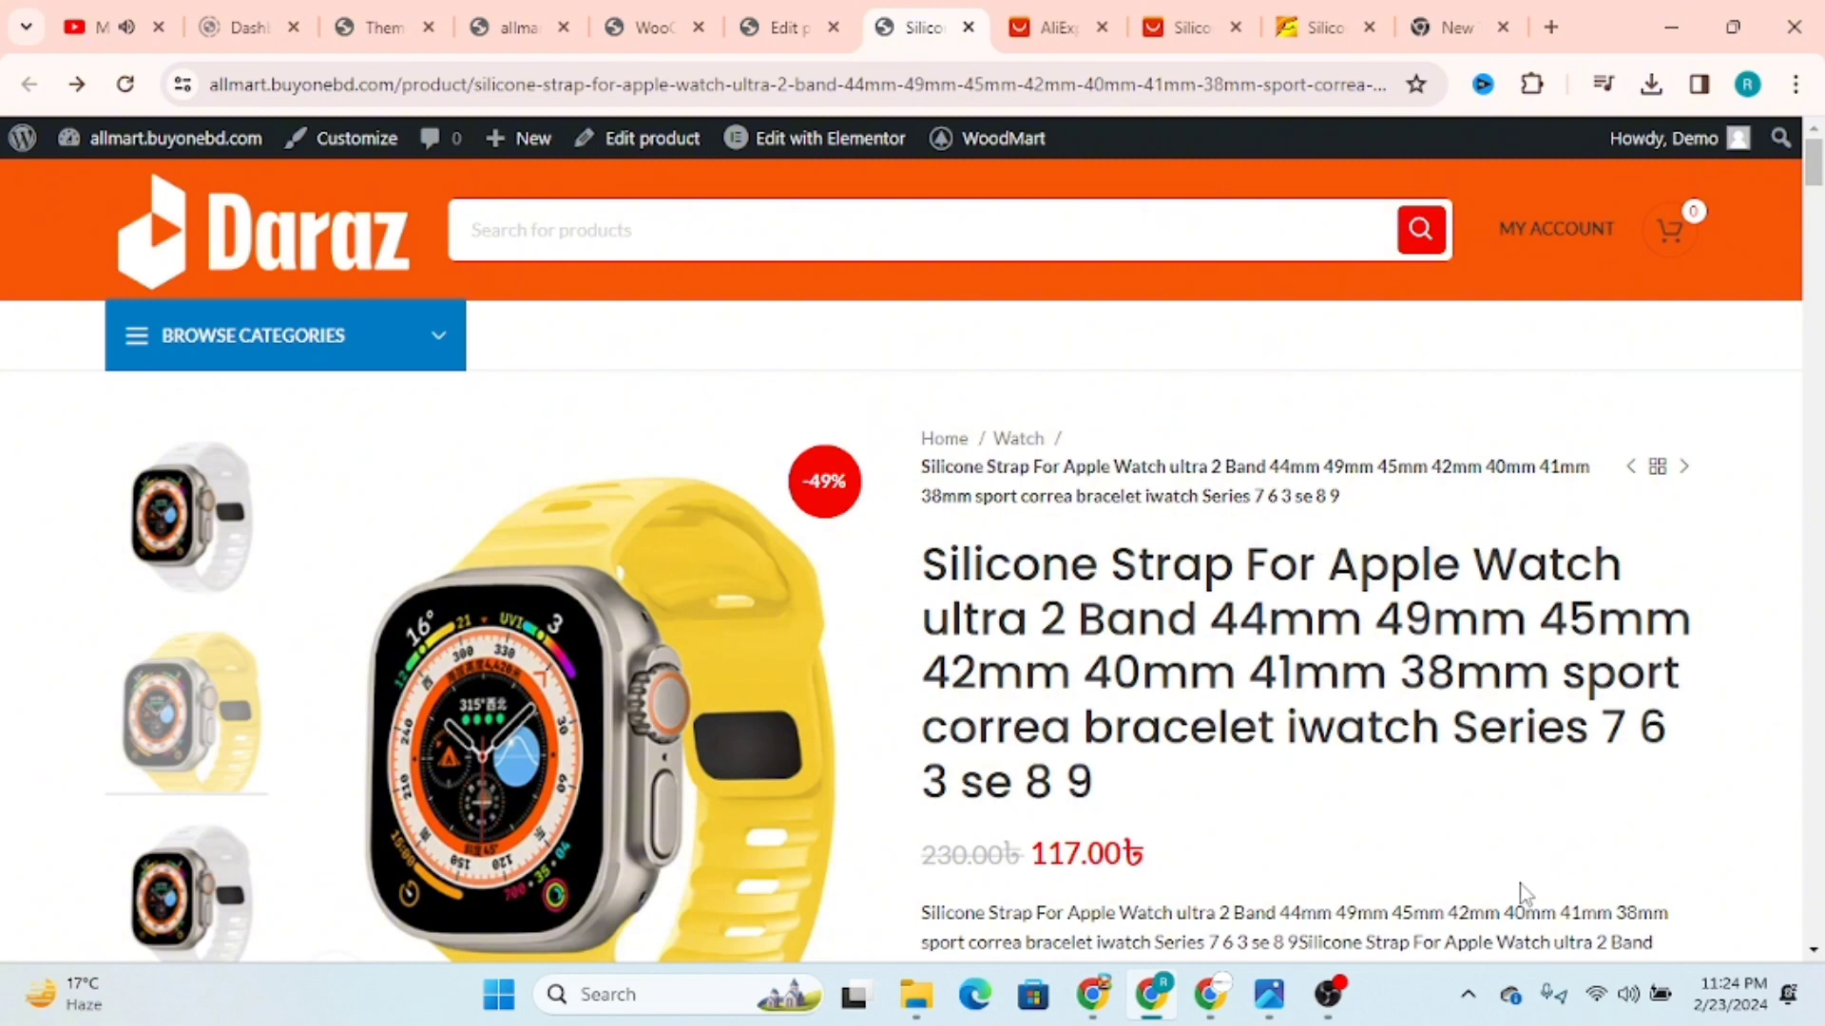
mouse_move(1337, 1006)
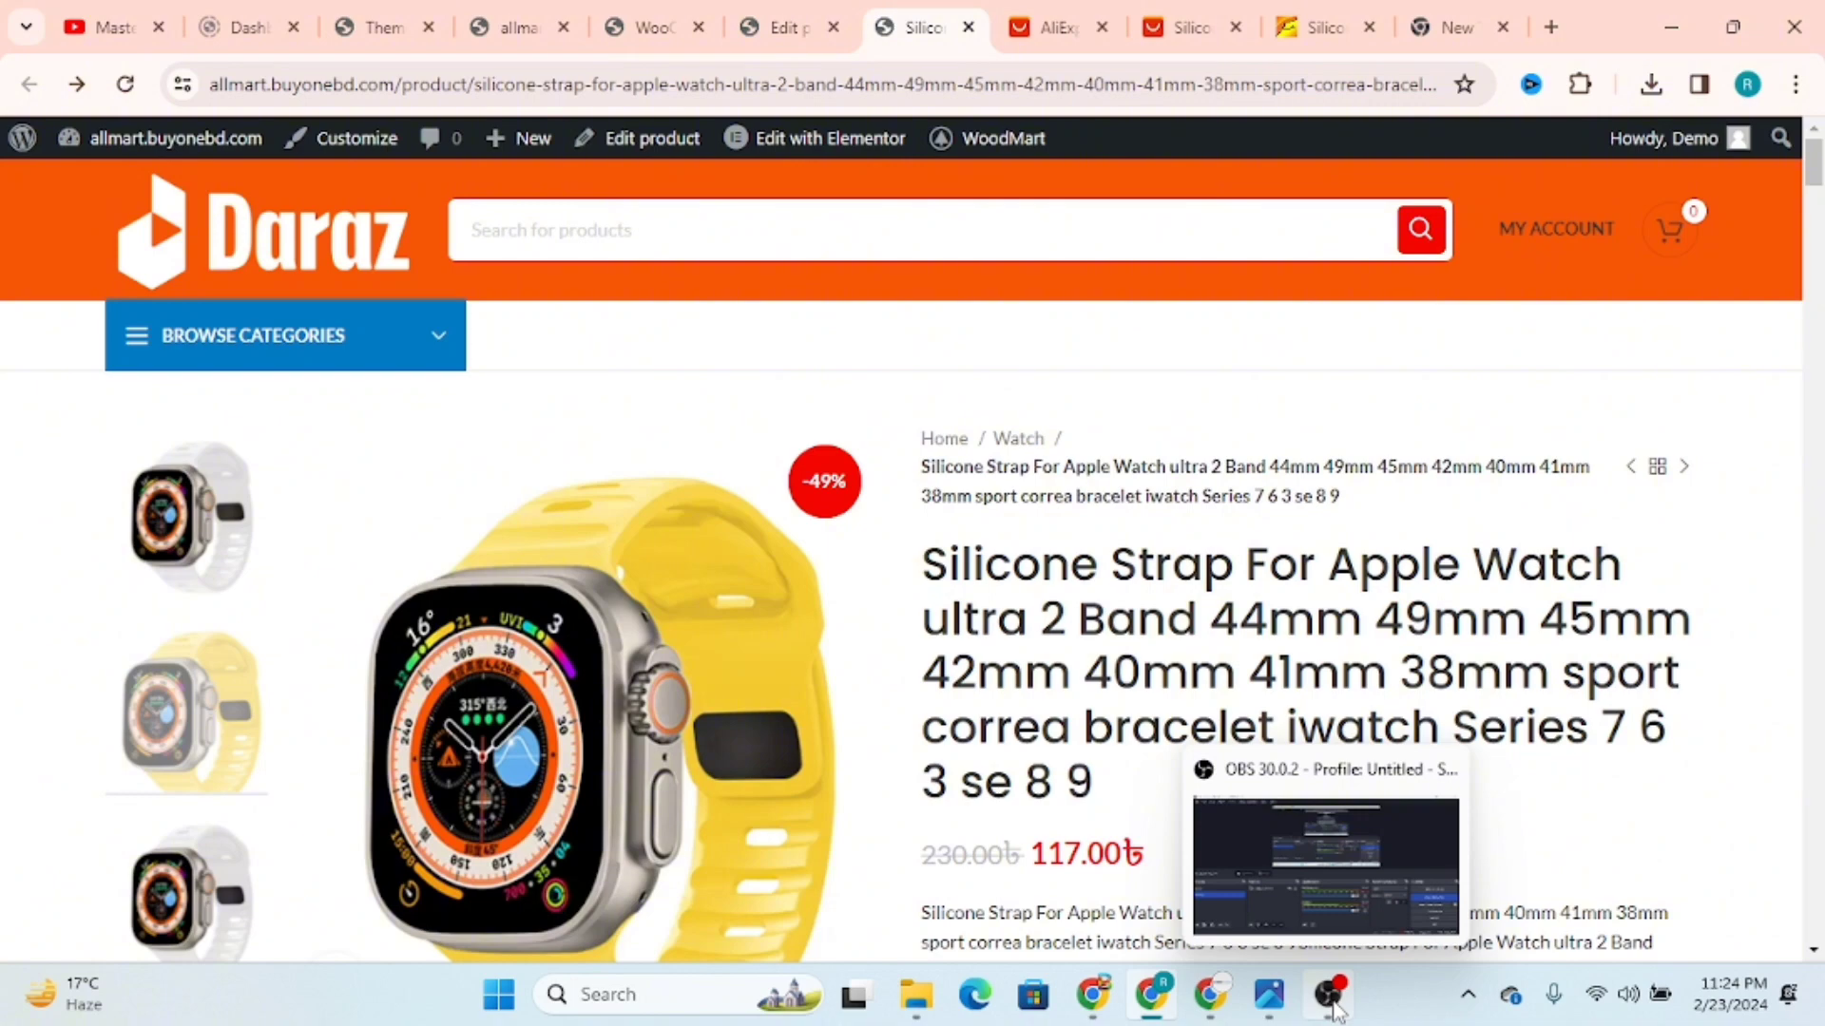
left_click(1330, 998)
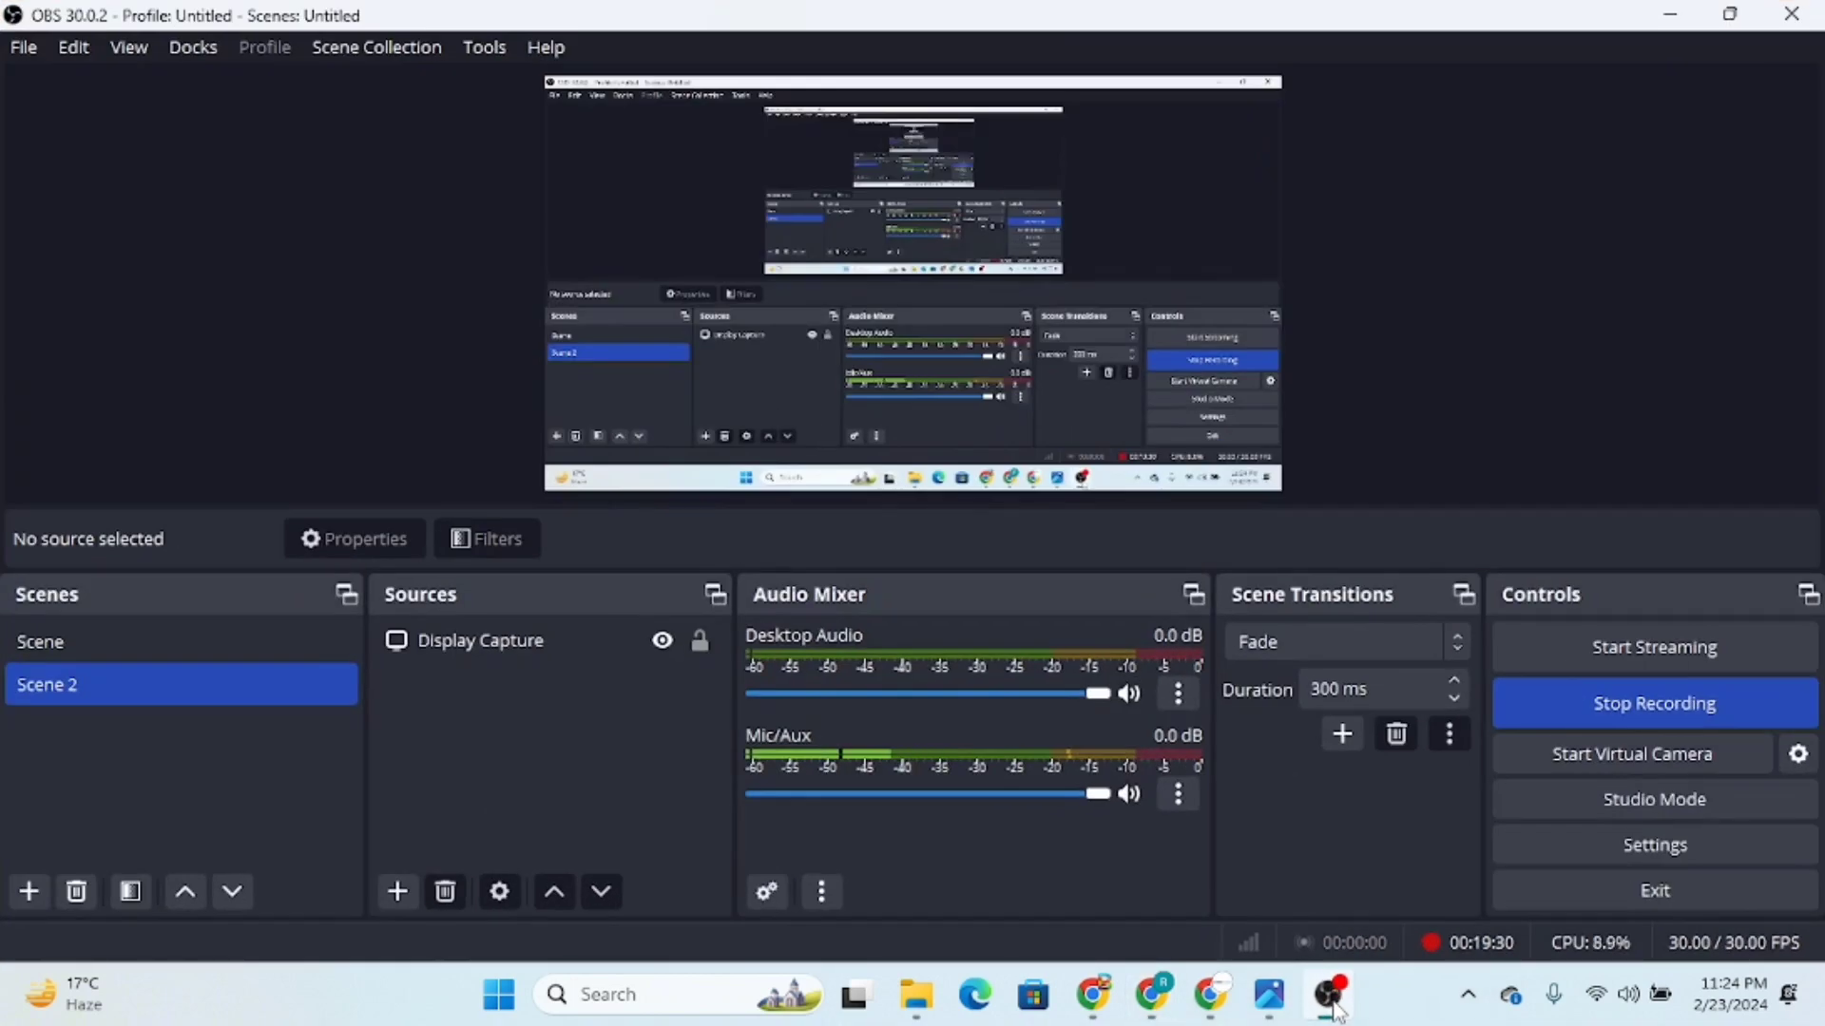